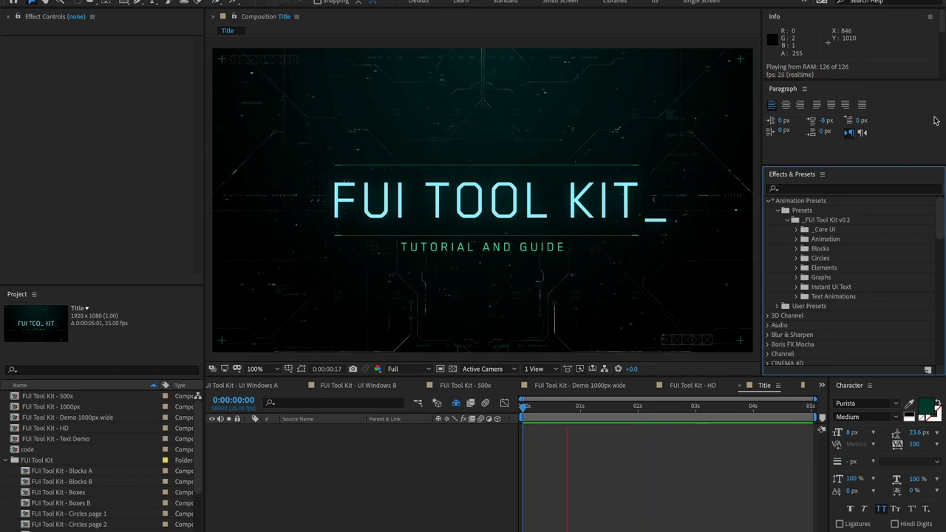
# Stop the running preview and open the Circles page 2 demo composition
pyautogui.click(786, 220)
pyautogui.click(786, 220)
pyautogui.press('space')
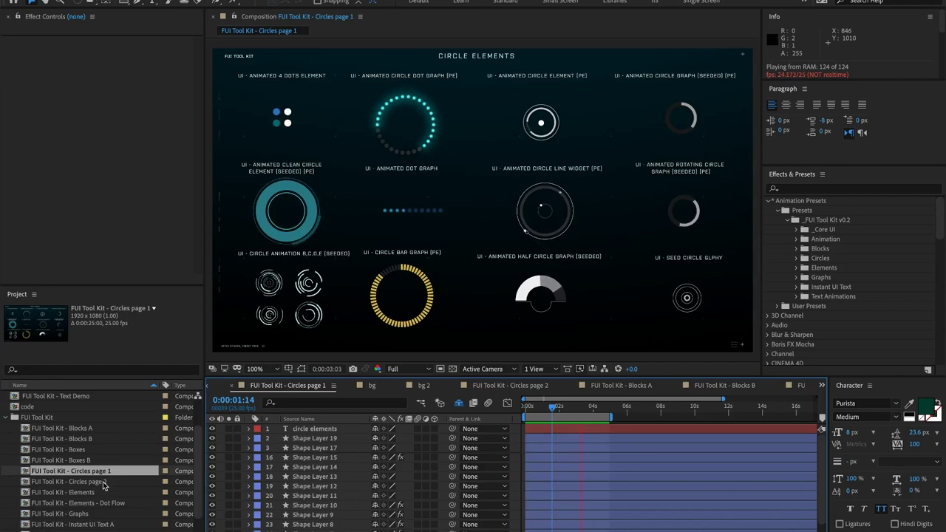
pyautogui.doubleClick(104, 483)
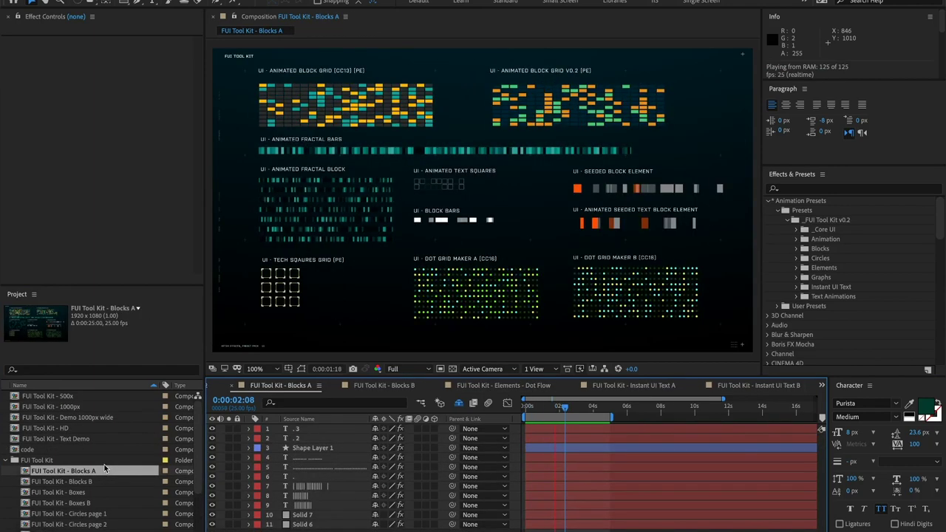
# Open the Blocks B, Instant UI Text A and Instant UI Text B compositions in turn
pyautogui.scroll(-1, 103, 475)
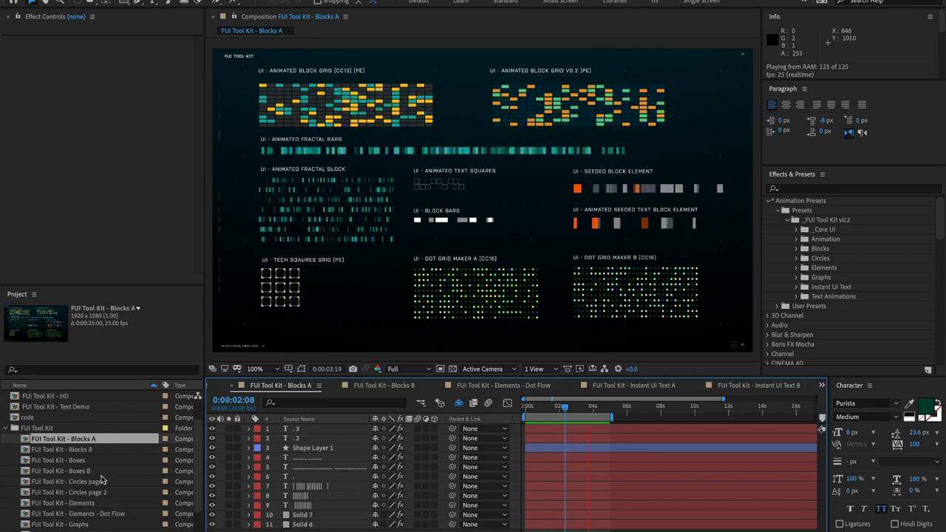
pyautogui.scroll(-1, 93, 458)
pyautogui.doubleClick(82, 439)
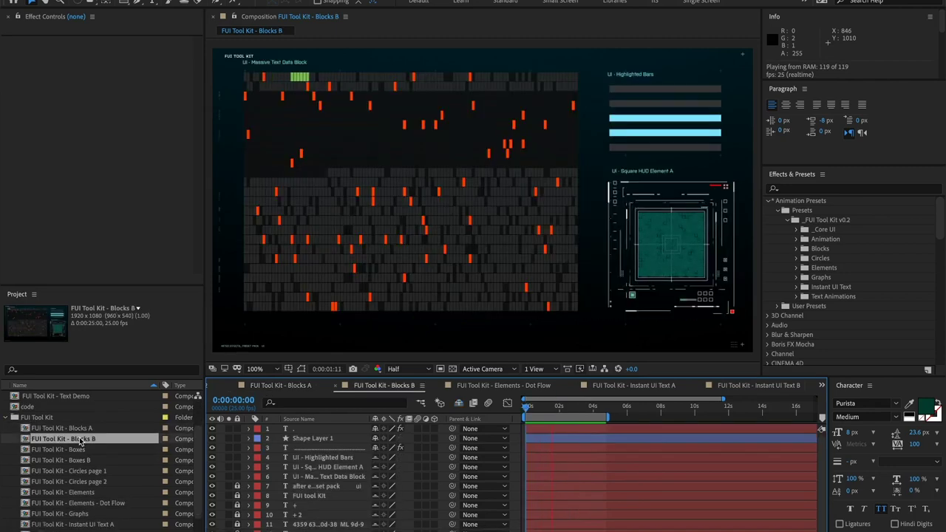
pyautogui.scroll(-3, 104, 474)
pyautogui.doubleClick(114, 494)
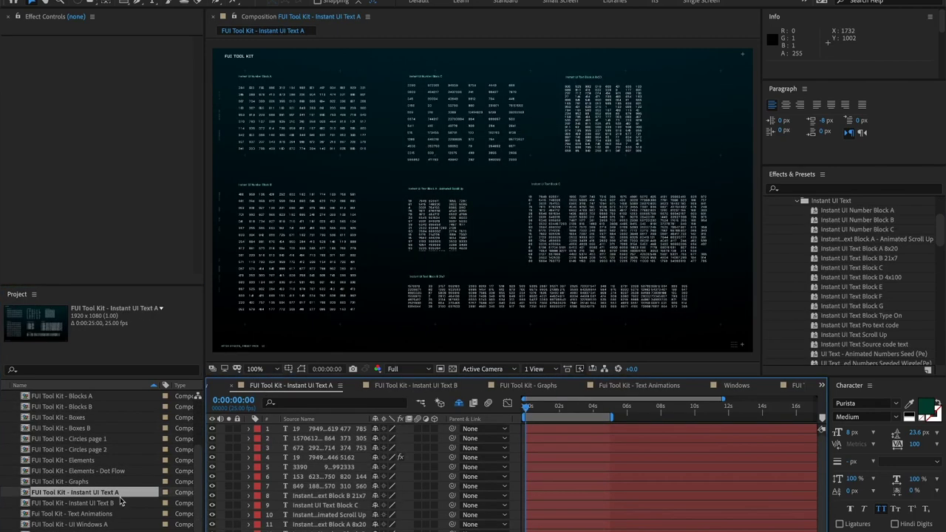
pyautogui.doubleClick(96, 503)
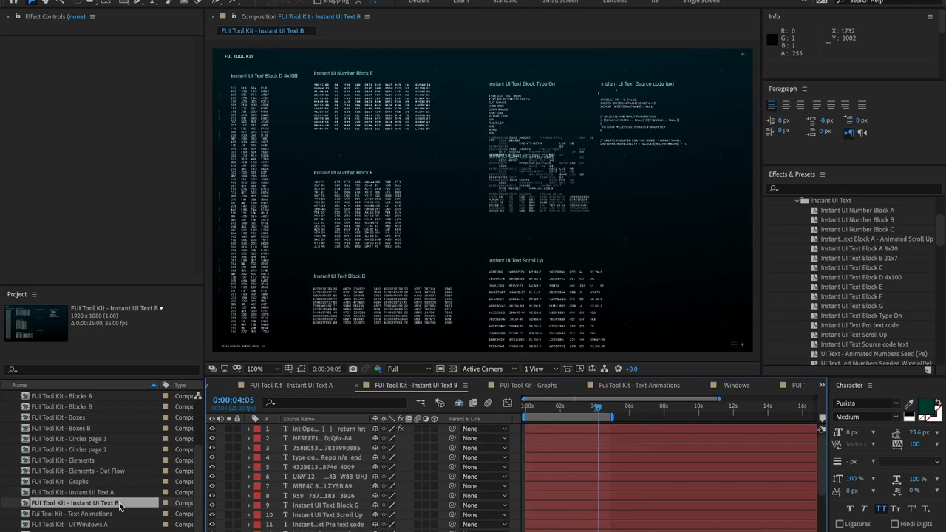
# Open and preview the Text Ani - In, Text Ani - VC and Text Ani - C compositions
pyautogui.scroll(-6, 119, 503)
pyautogui.doubleClick(96, 459)
pyautogui.press('space')
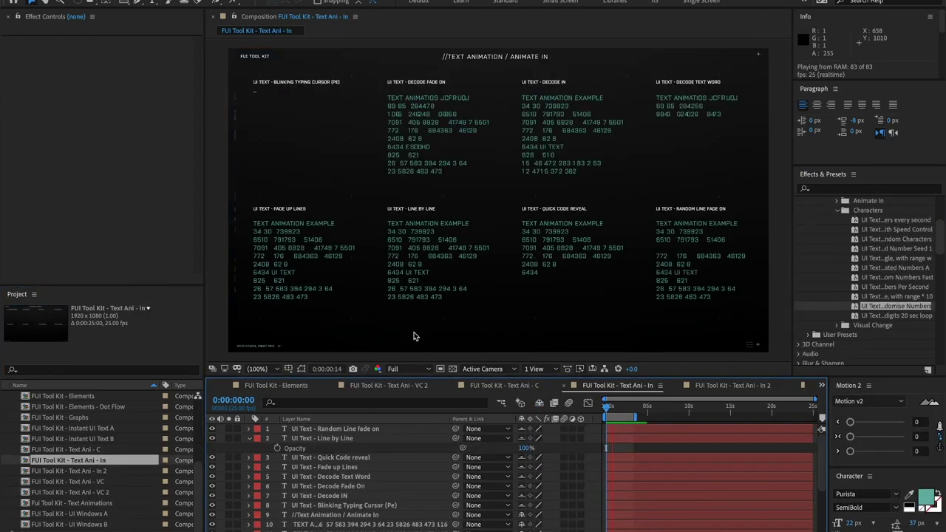
pyautogui.doubleClick(102, 481)
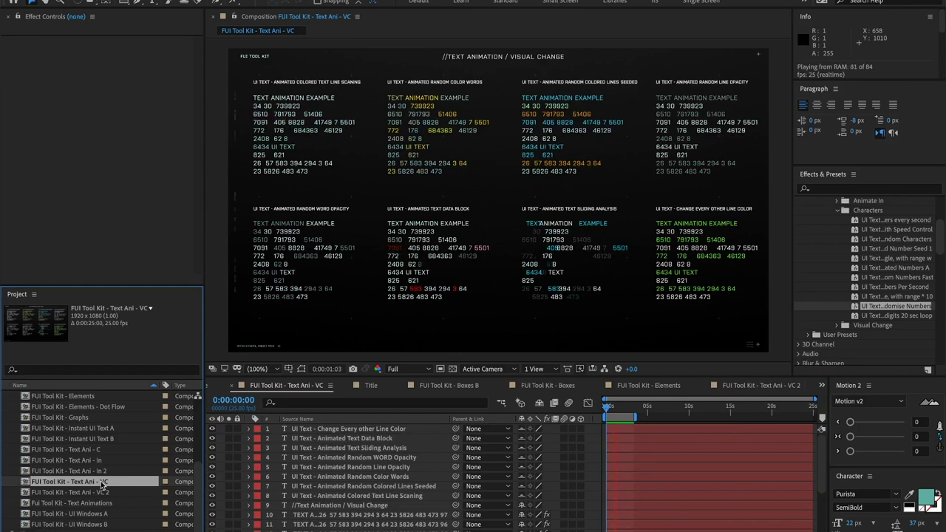
pyautogui.doubleClick(102, 449)
pyautogui.press('space')
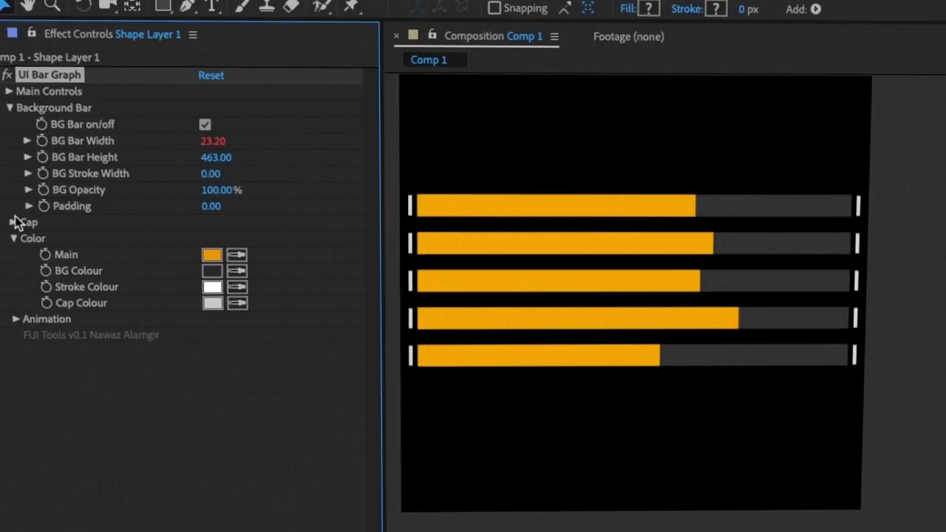
# Inspect the bar graph's main settings and bar colour, and nudge the graphic up and left
pyautogui.click(9, 91)
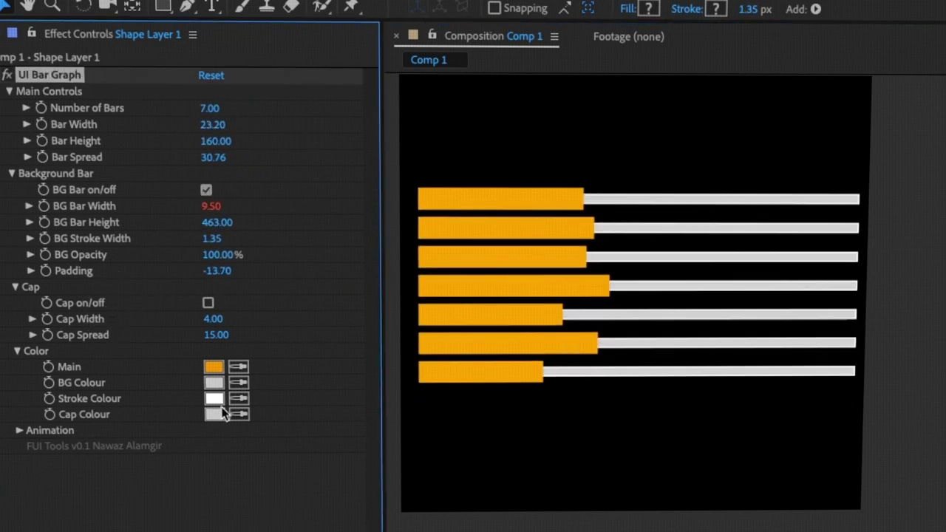
pyautogui.click(213, 366)
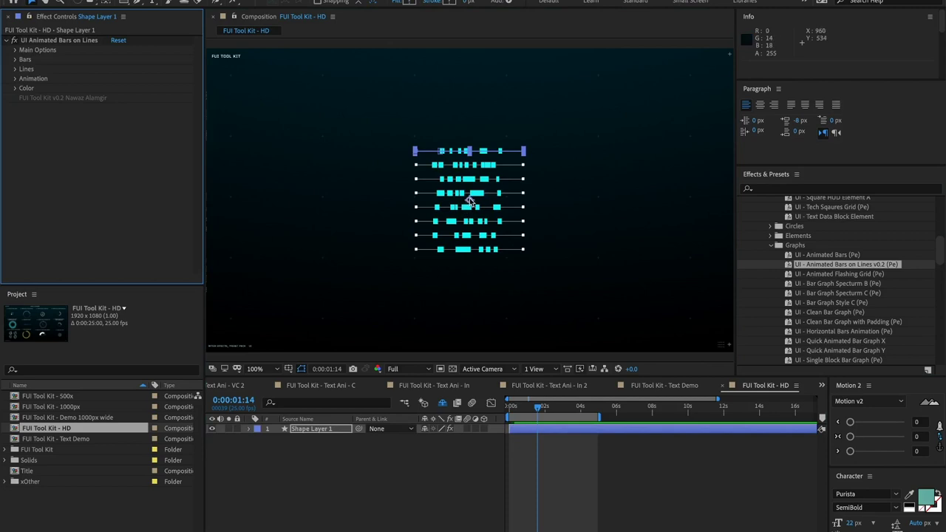
pyautogui.click(413, 173)
pyautogui.moveTo(413, 173); pyautogui.dragTo(367, 162)
# Review the Single Block Bar Graph layer's settings, then open the FUI Tool Kit - 500x composition
pyautogui.click(322, 432)
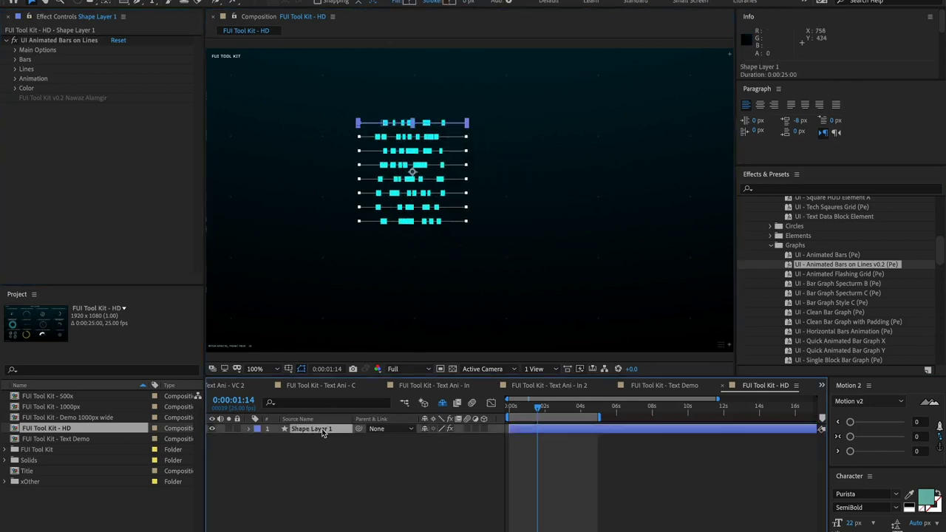
pyautogui.click(321, 443)
pyautogui.scroll(2, 836, 281)
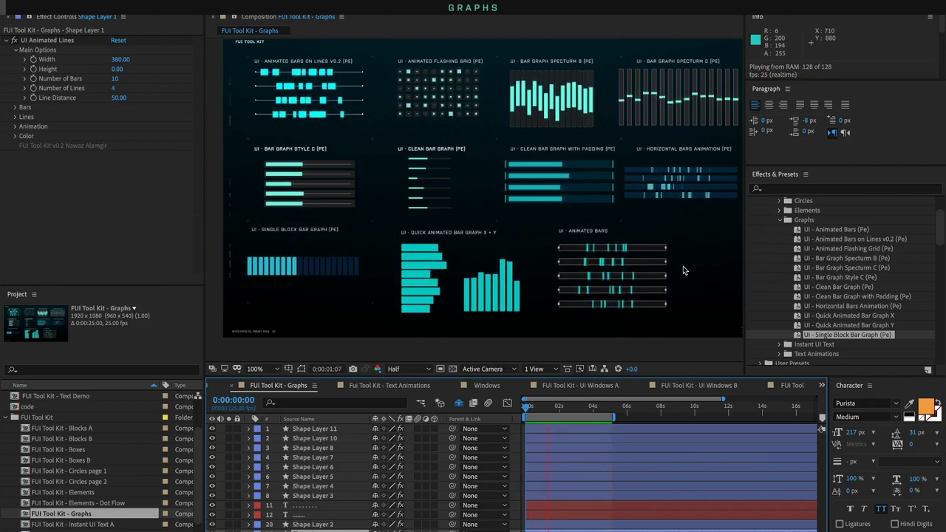
pyautogui.click(332, 438)
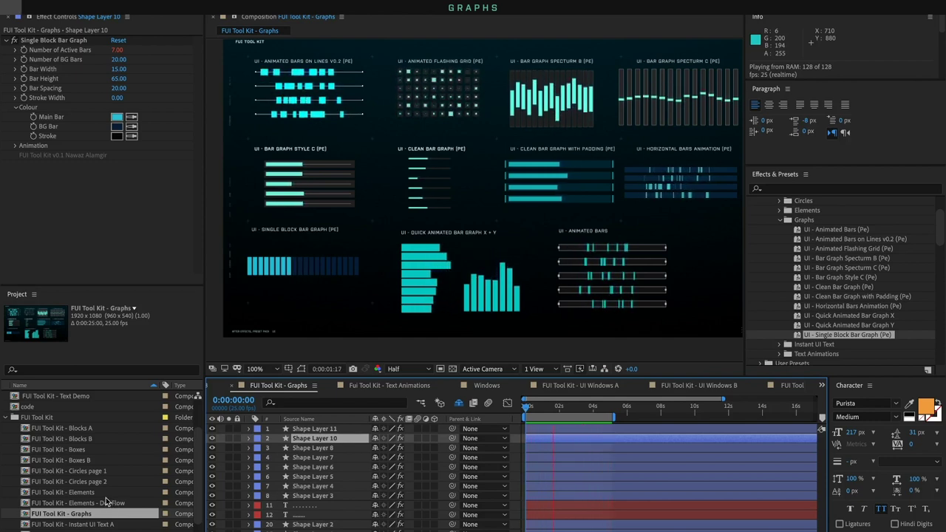
pyautogui.scroll(2, 108, 467)
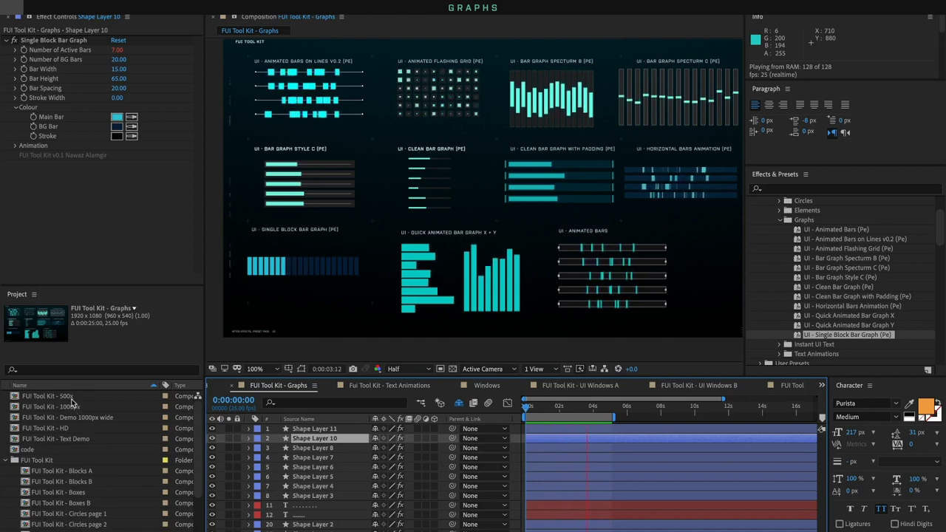
pyautogui.doubleClick(148, 397)
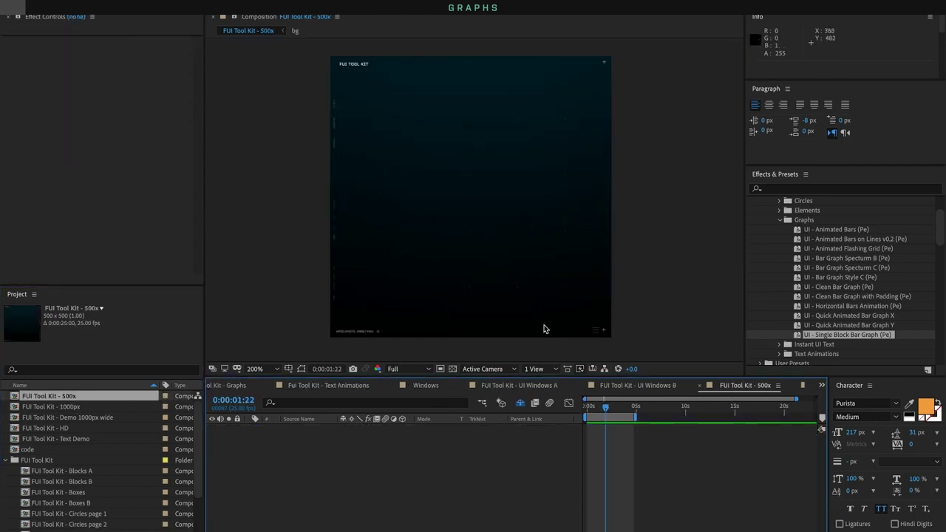
# Apply the UI - Animated Bars (Pe) preset, preview the green bars, and reselect Shape Layer 1
pyautogui.click(850, 229)
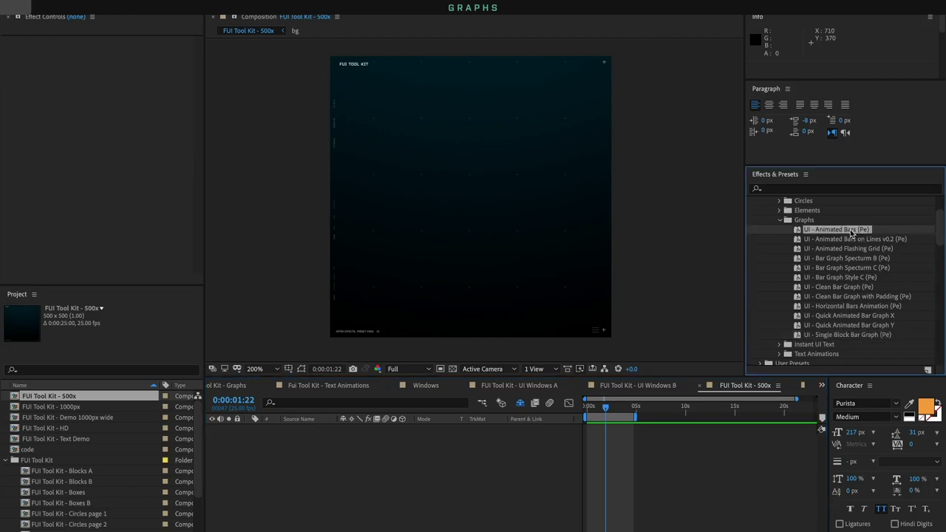
pyautogui.doubleClick(850, 229)
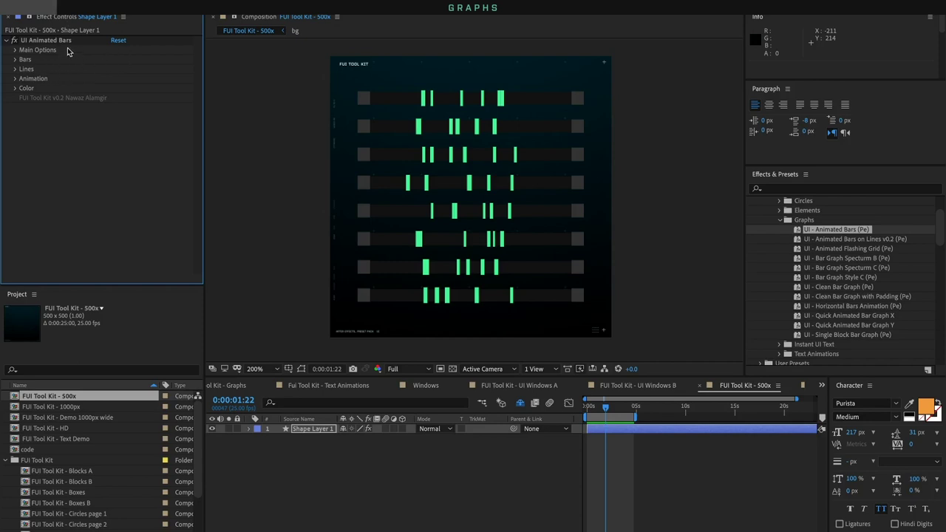
pyautogui.click(349, 450)
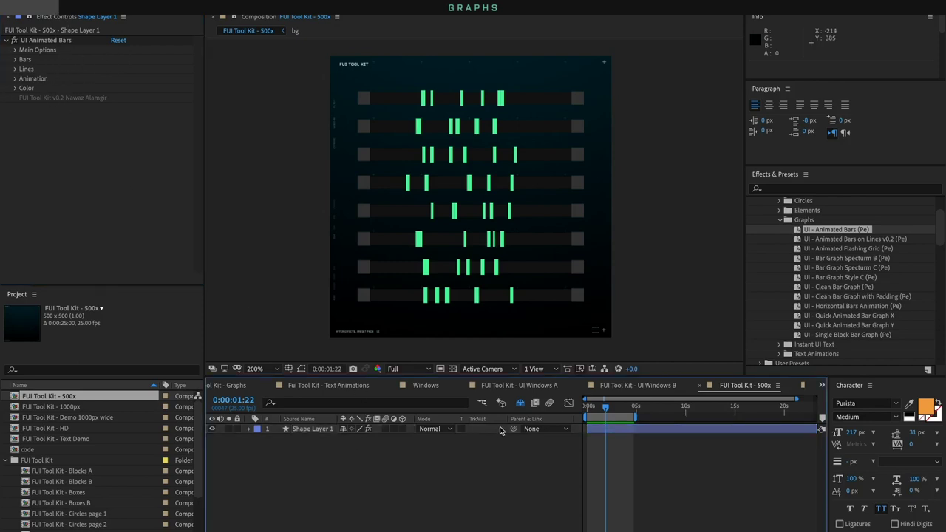
pyautogui.press('space')
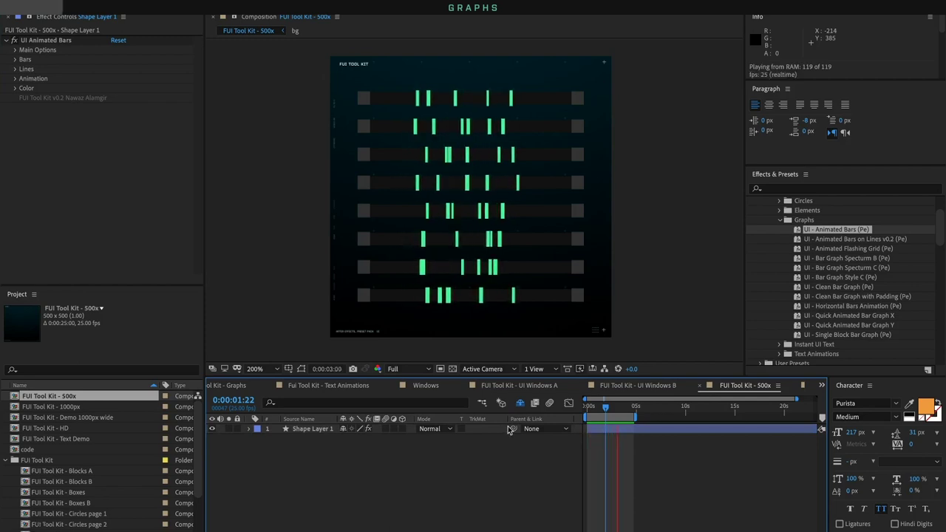
pyautogui.click(308, 431)
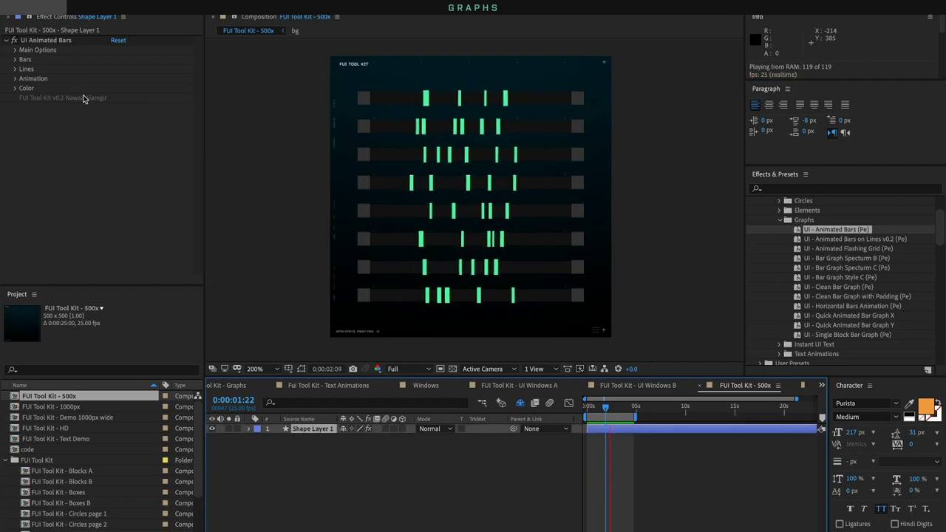
# Expand the Main Options, Bars, Lines and Color groups and paste a cyan Bar Color
pyautogui.click(15, 50)
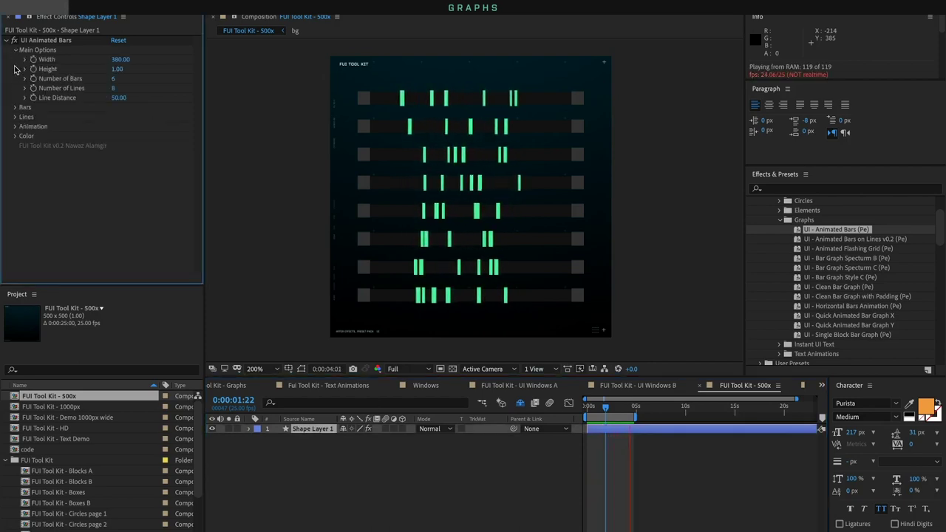
pyautogui.click(16, 107)
pyautogui.click(15, 203)
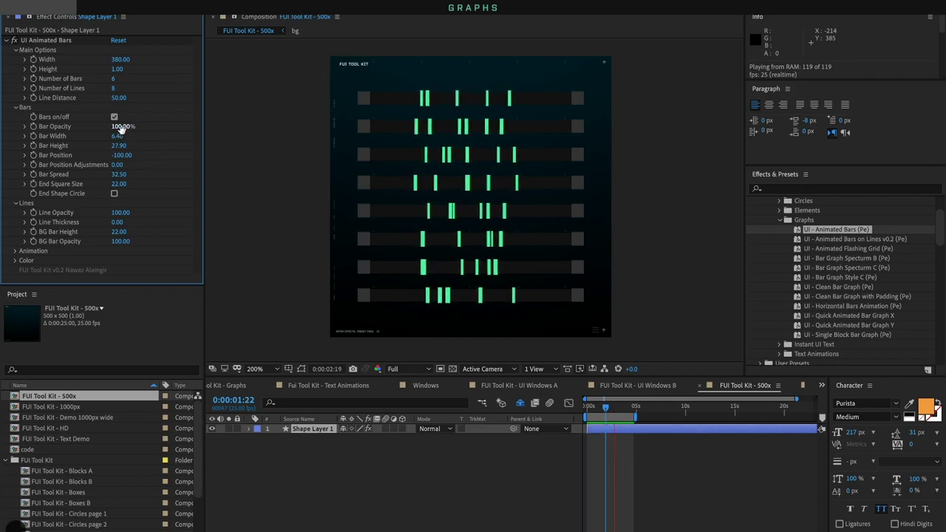
pyautogui.click(115, 88)
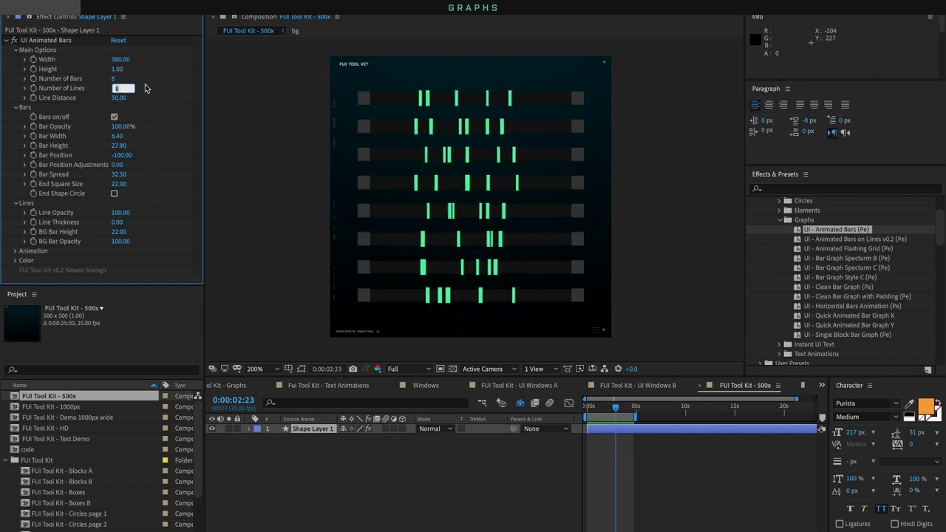
pyautogui.click(16, 261)
pyautogui.click(117, 240)
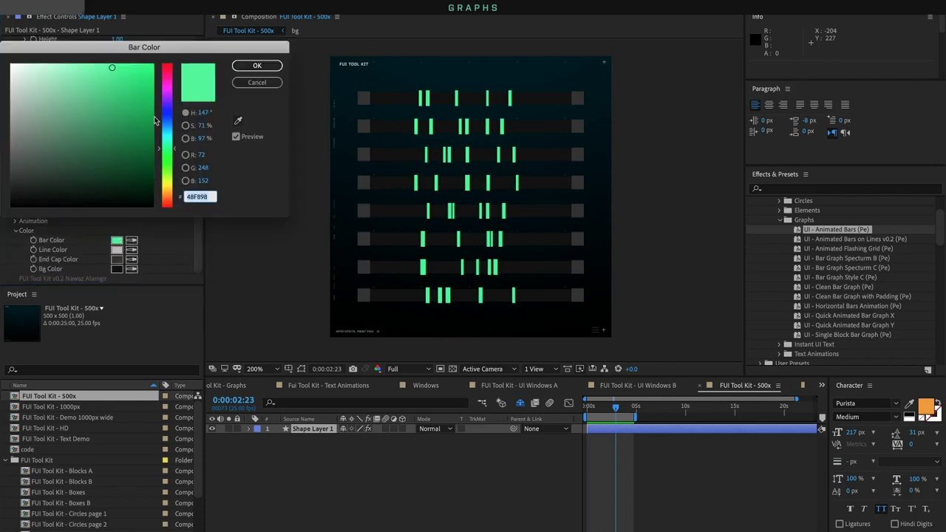
pyautogui.hotkey('ctrl', 'v')
pyautogui.click(257, 65)
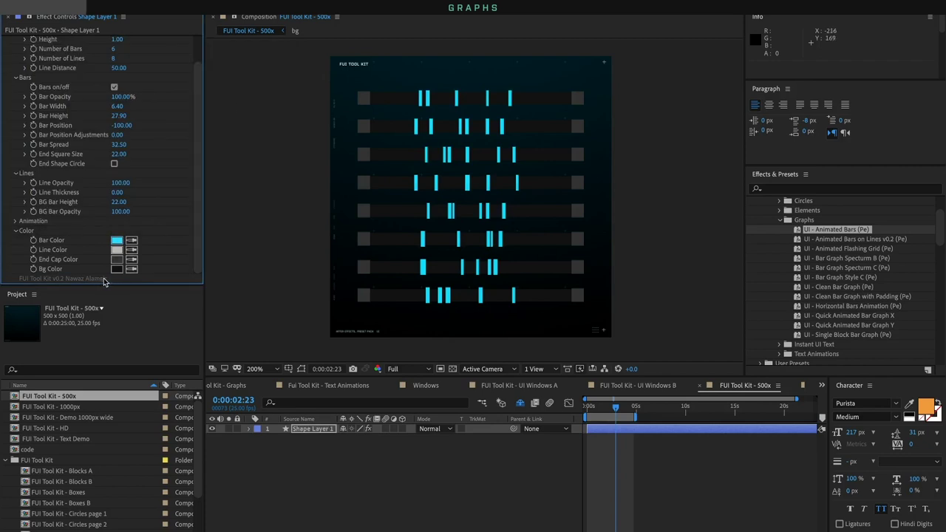
# Set the background colour to grey 696A6B and End Square Size to 0
pyautogui.click(117, 269)
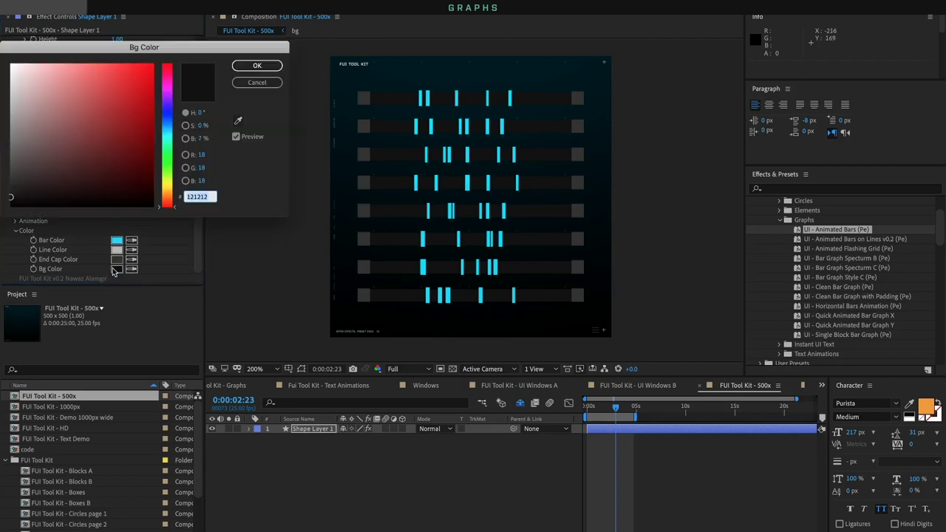
pyautogui.click(164, 131)
pyautogui.moveTo(140, 139); pyautogui.dragTo(156, 172)
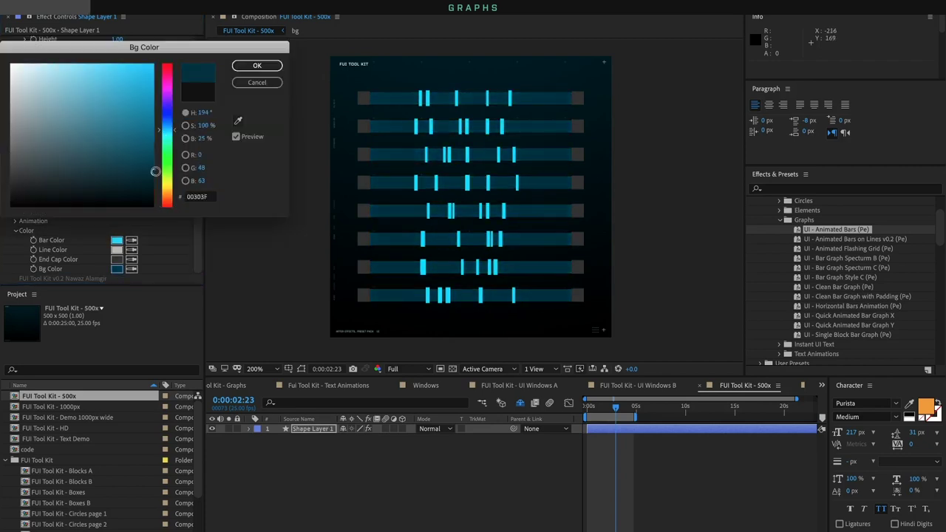
pyautogui.moveTo(90, 172)
pyautogui.mouseDown()
pyautogui.moveTo(11, 145)
pyautogui.moveTo(11, 157)
pyautogui.mouseUp()
pyautogui.click(258, 66)
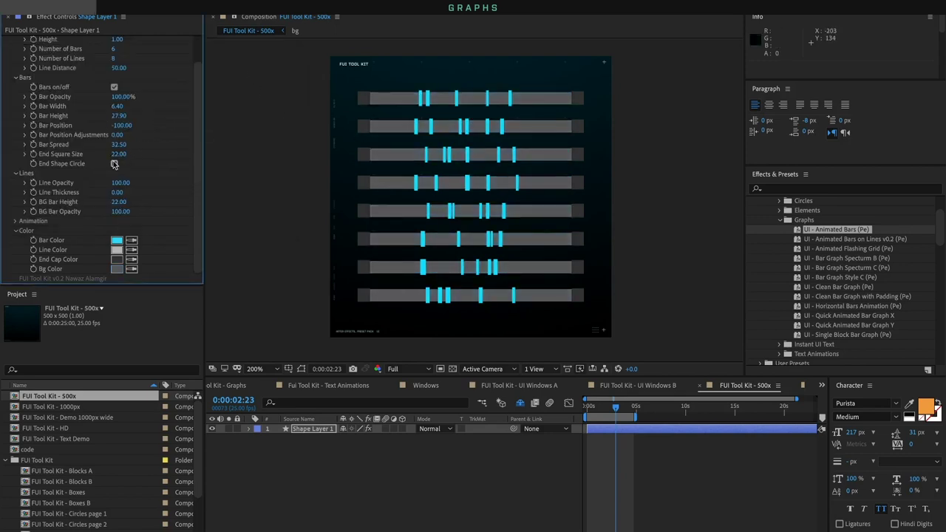
pyautogui.write('0')
pyautogui.press('Return')
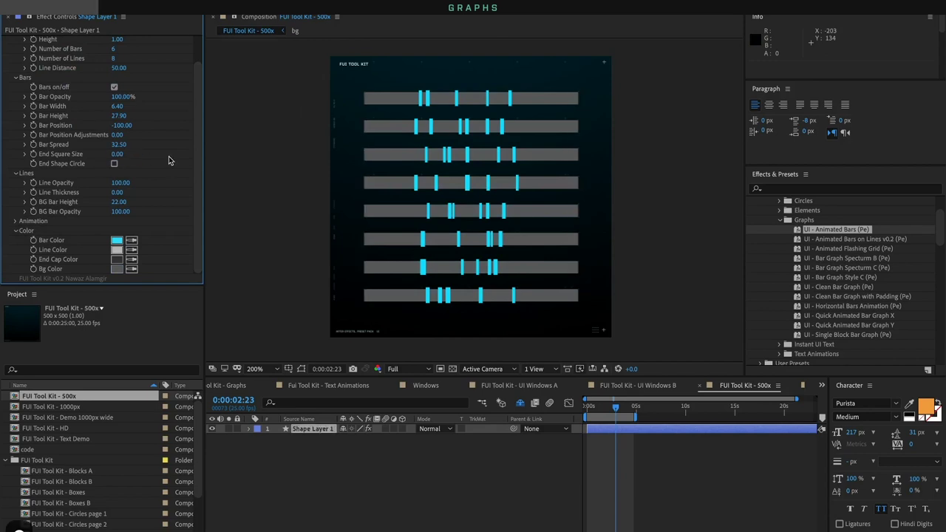
# Lower BG Bar Height to 10.70 and shorten Bar Height, then preview
pyautogui.scroll(2, 154, 118)
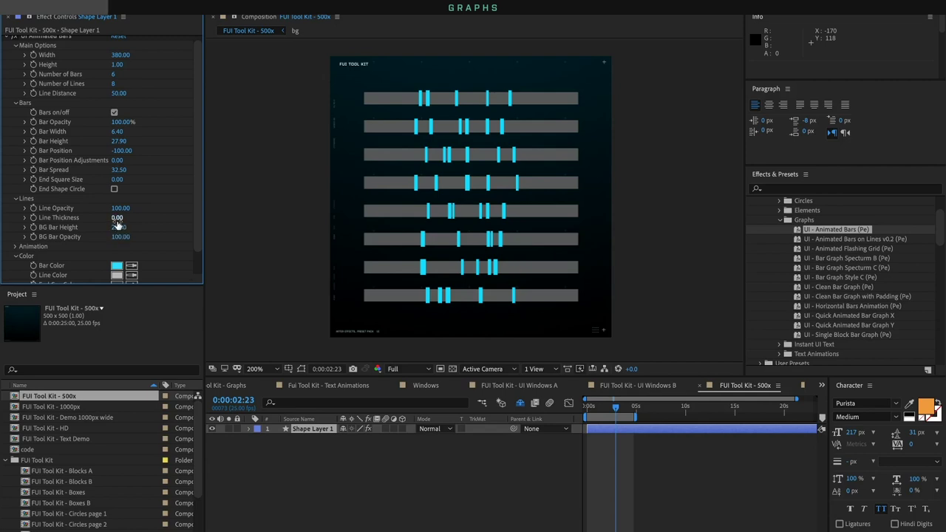
pyautogui.moveTo(118, 228); pyautogui.dragTo(59, 234)
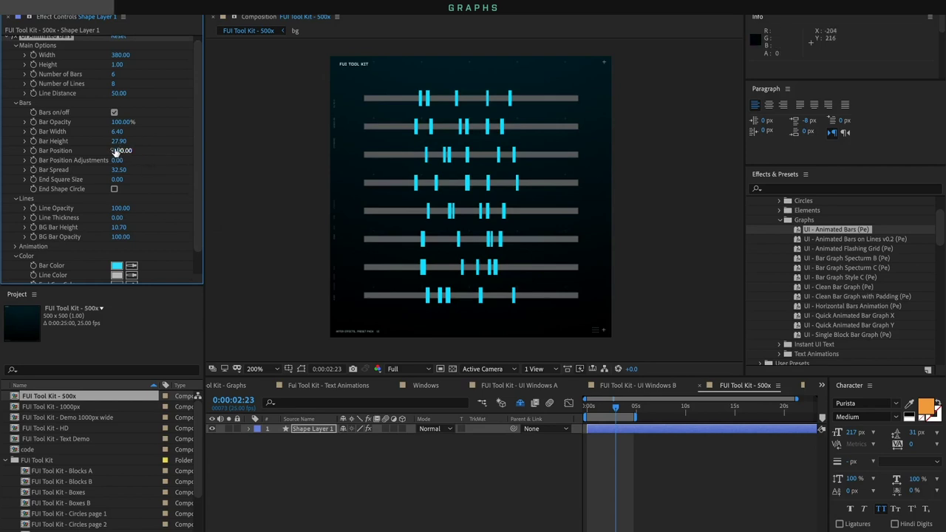
pyautogui.moveTo(101, 146); pyautogui.dragTo(43, 150)
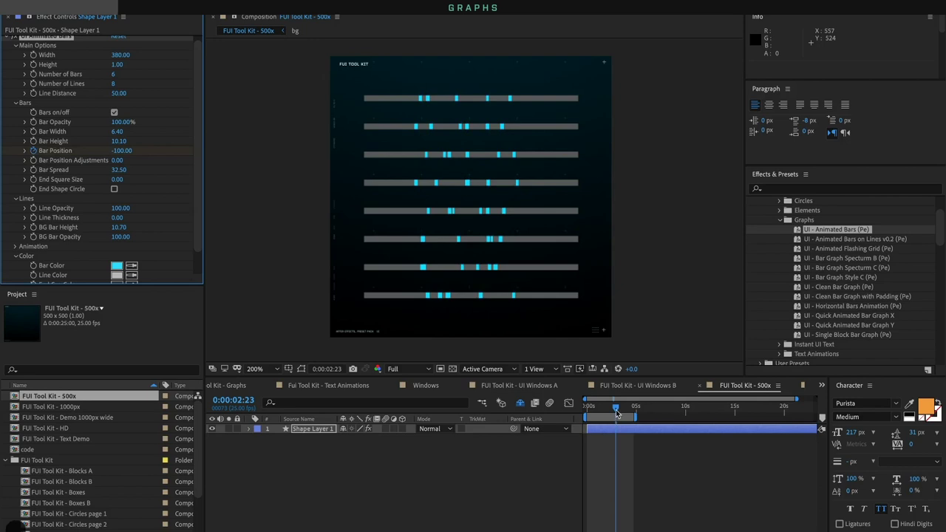
pyautogui.press('space')
pyautogui.press('space')
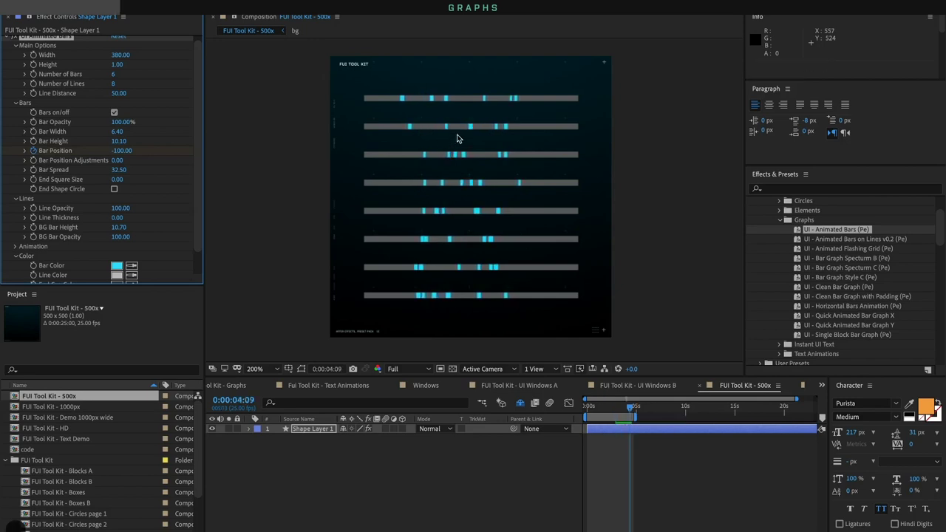
# Widen the Bar Spread and reset Bar Position Adjustments to 0, then preview
pyautogui.scroll(-1, 143, 254)
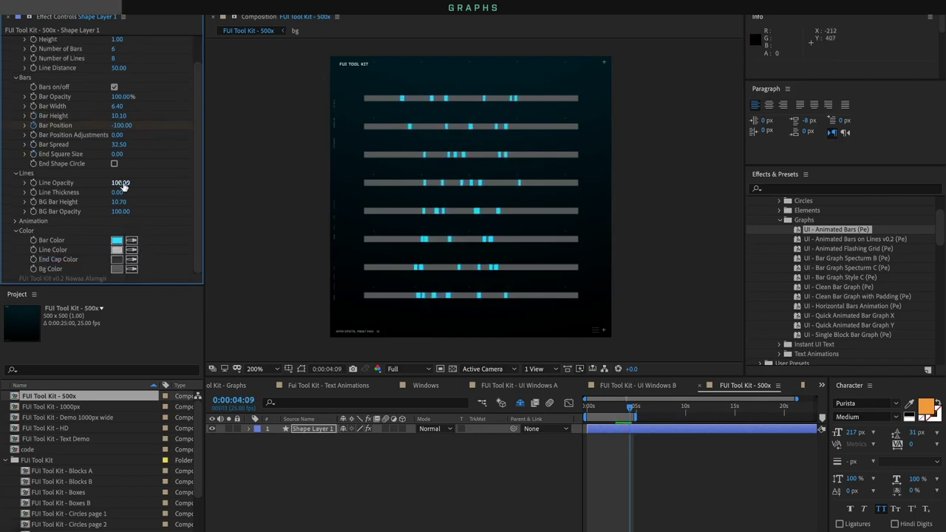
pyautogui.moveTo(130, 142); pyautogui.dragTo(173, 132)
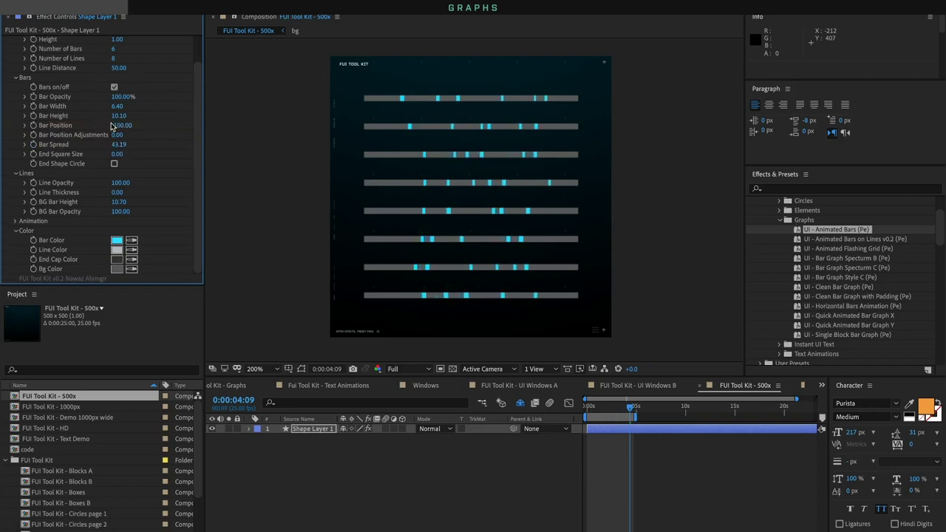
pyautogui.moveTo(117, 126)
pyautogui.mouseDown()
pyautogui.moveTo(133, 126)
pyautogui.moveTo(111, 127)
pyautogui.mouseUp()
pyautogui.click(116, 135)
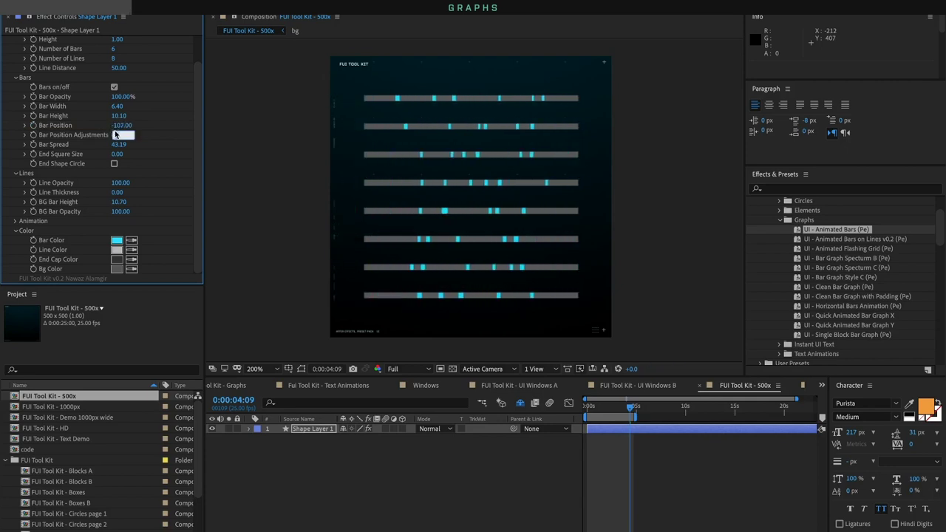
pyautogui.write('0')
pyautogui.press('Return')
pyautogui.press('space')
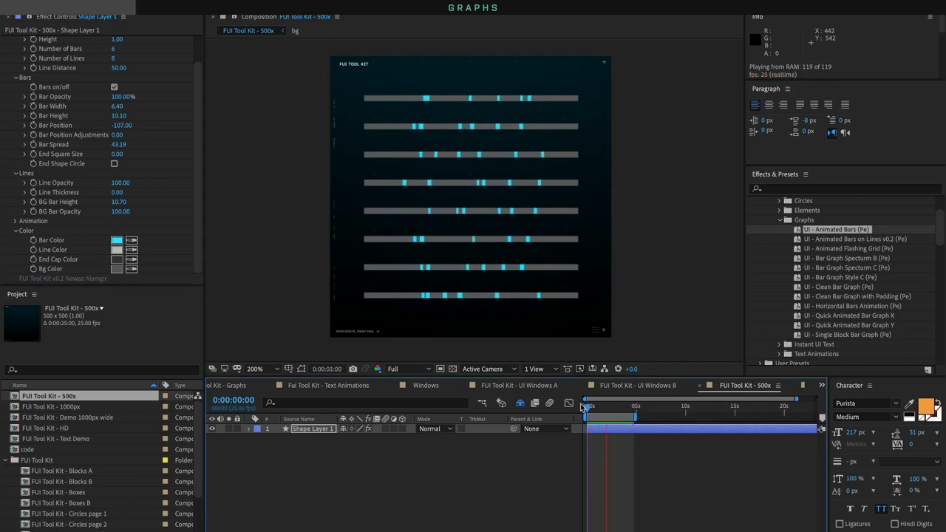
pyautogui.press('space')
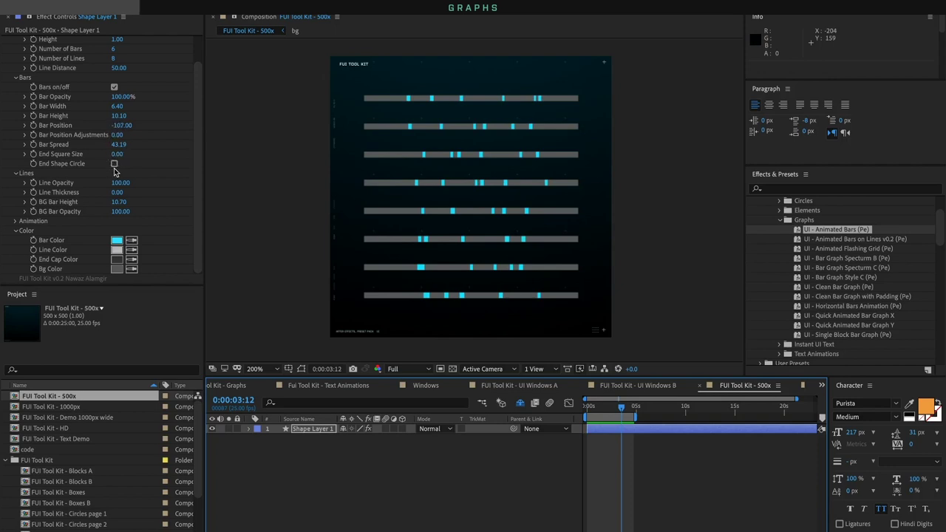
# Delete the restyled Shape Layer 1 and drag in a fresh UI - Animated Bars preset
pyautogui.click(337, 441)
pyautogui.click(319, 429)
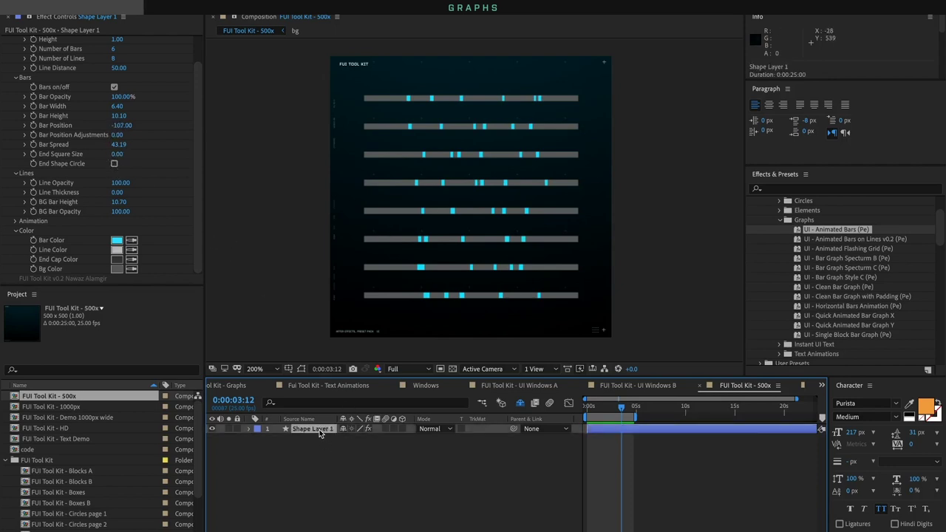
pyautogui.press('Delete')
pyautogui.moveTo(785, 364); pyautogui.dragTo(332, 436)
# Set Line Thickness to 1 on the new Shape Layer 1
pyautogui.click(306, 429)
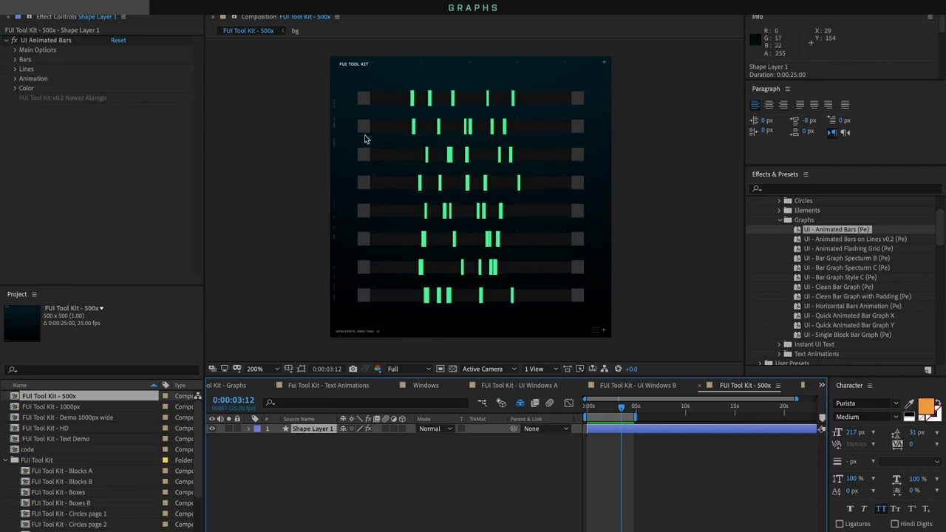
pyautogui.click(15, 69)
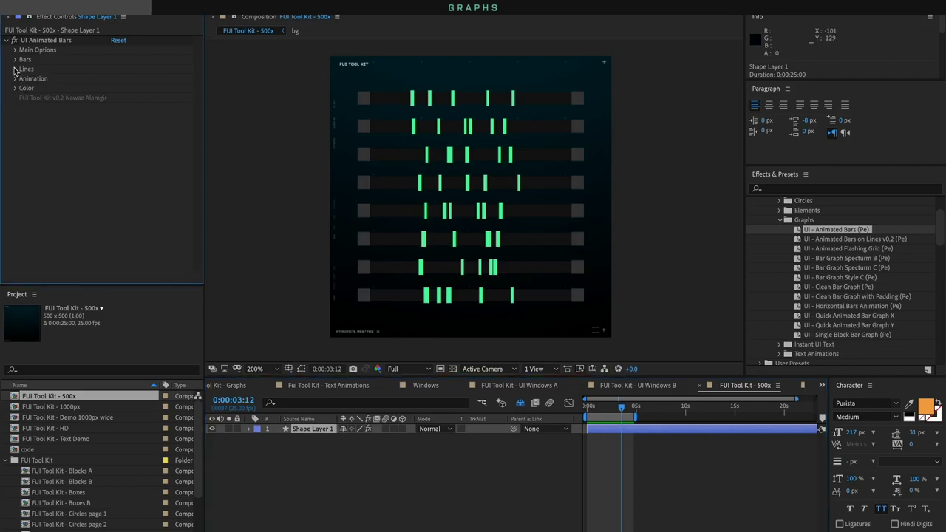
pyautogui.click(15, 119)
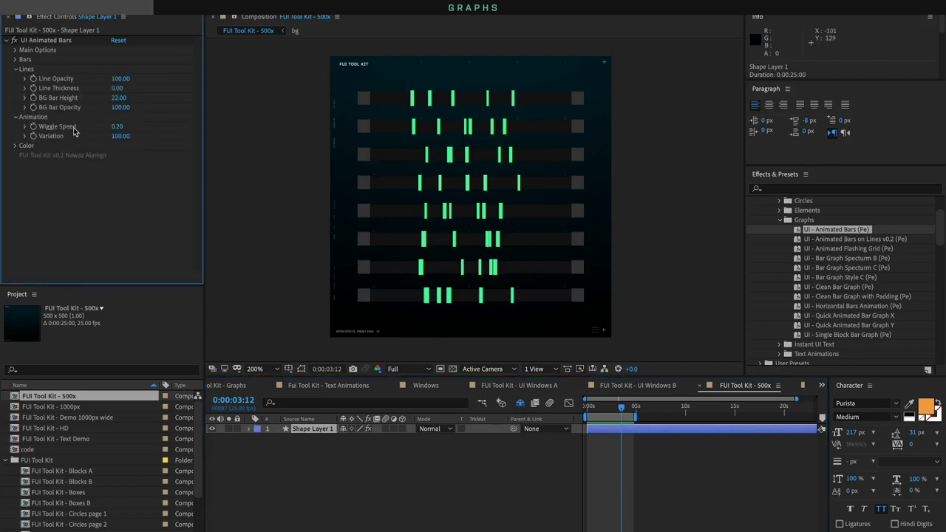
pyautogui.click(120, 88)
pyautogui.write('1')
pyautogui.press('Return')
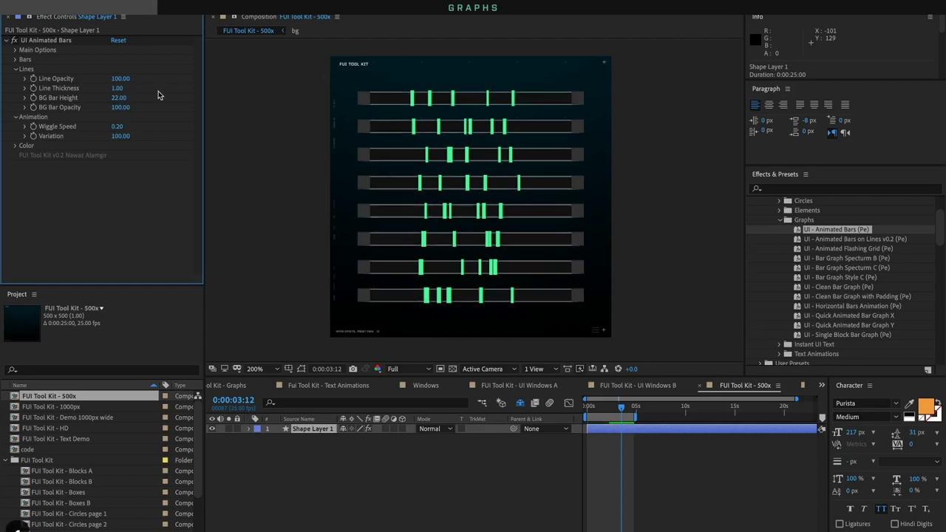
# Turn on rounded circle ends and set End Square Size to 0
pyautogui.click(15, 59)
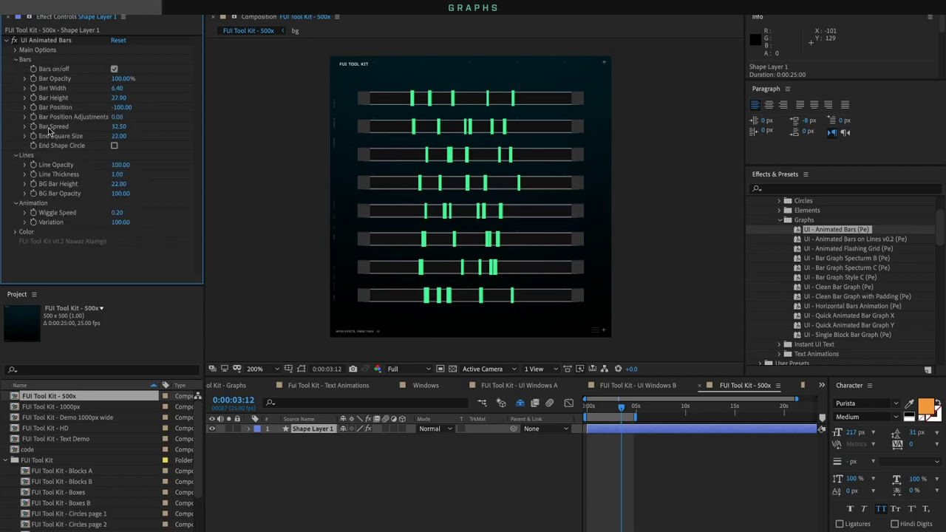
pyautogui.click(114, 145)
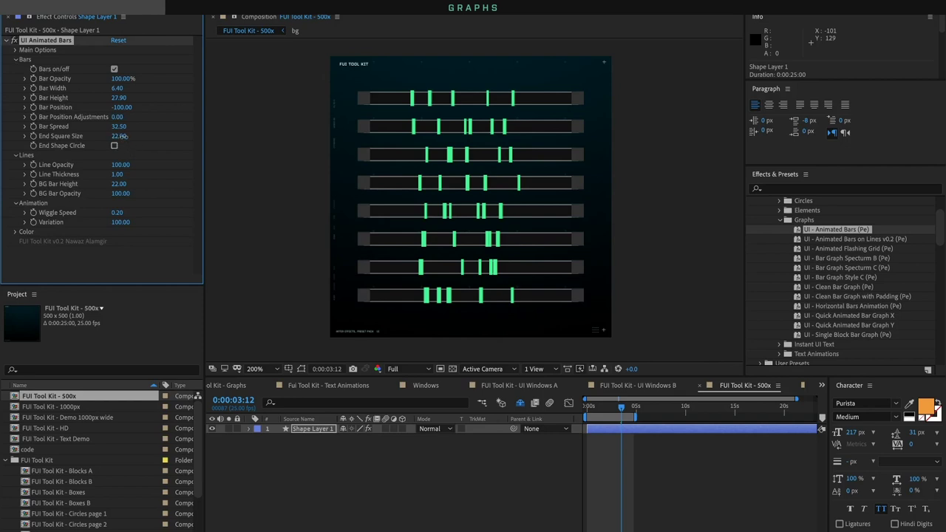
pyautogui.click(120, 136)
pyautogui.write('0')
pyautogui.press('Return')
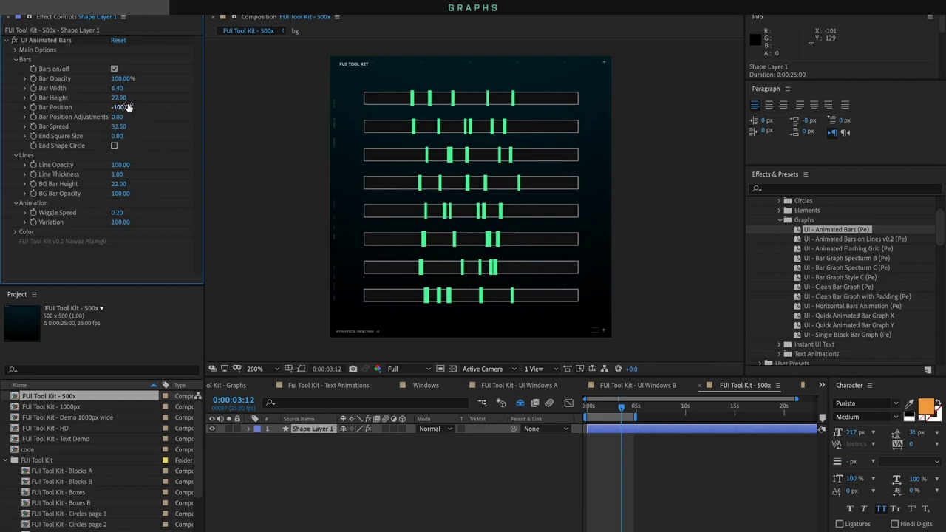
pyautogui.press('Return')
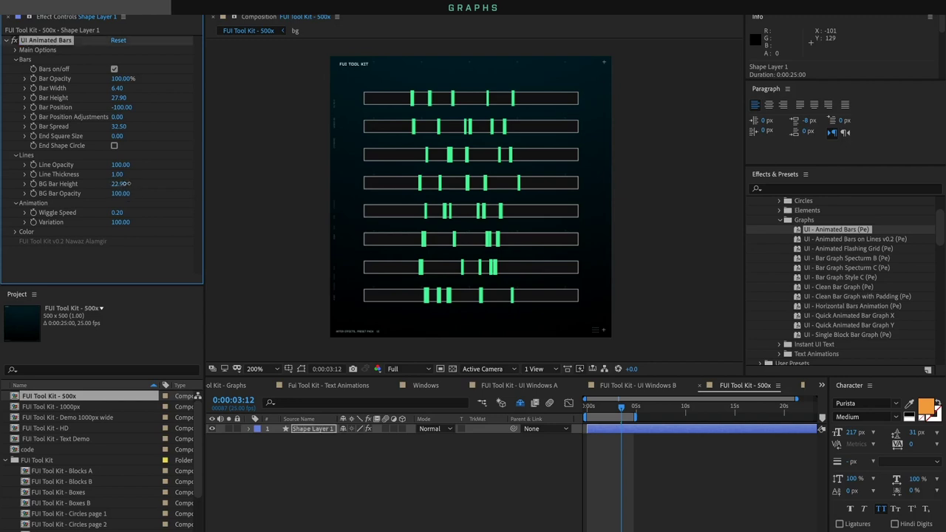
# Raise BG Bar Height to about 41.8 and preview the taller tracks
pyautogui.moveTo(124, 184); pyautogui.dragTo(205, 153)
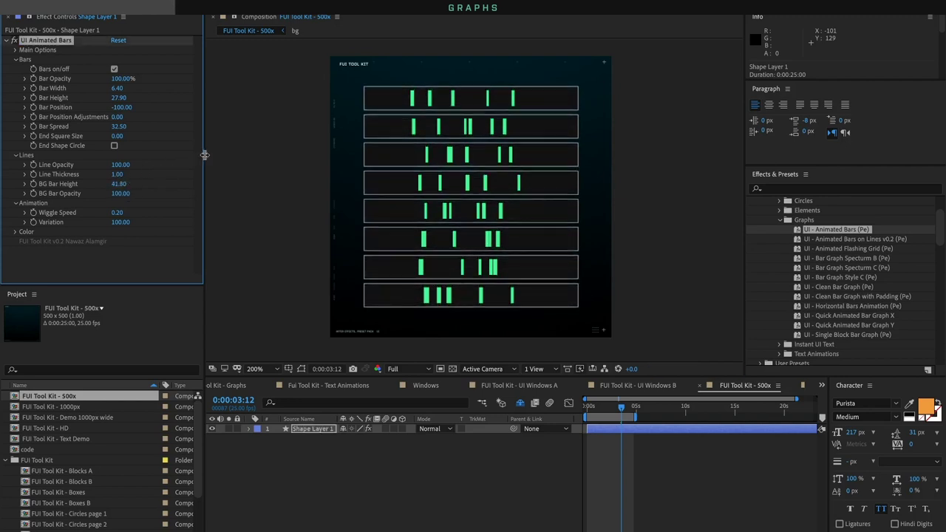
pyautogui.press('space')
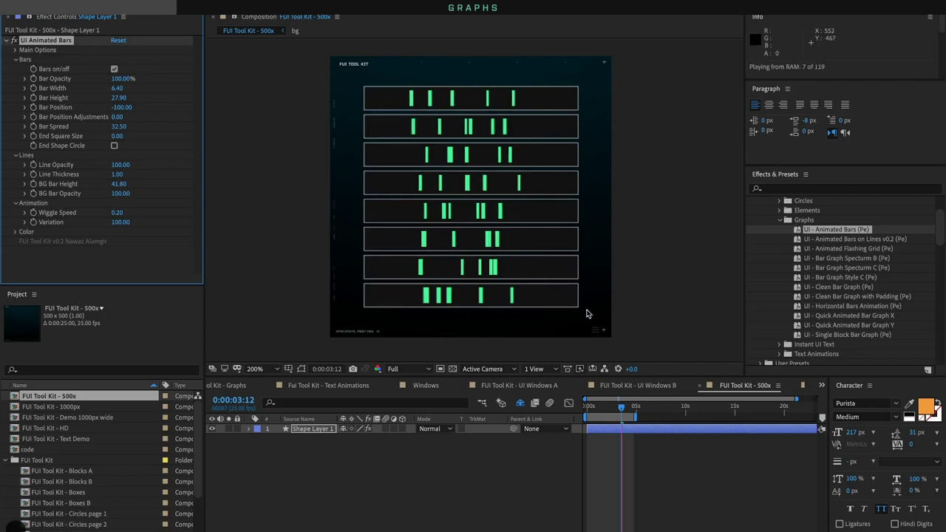
pyautogui.click(119, 88)
pyautogui.click(18, 50)
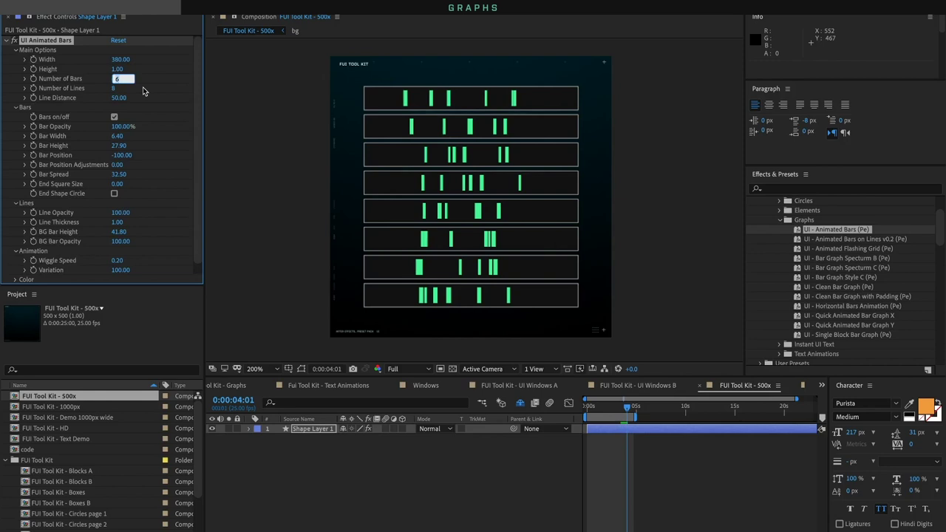
# Set 4 bars per row, Number of Bars to 12, and reduce the graph to 4 rows
pyautogui.write('4')
pyautogui.press('Return')
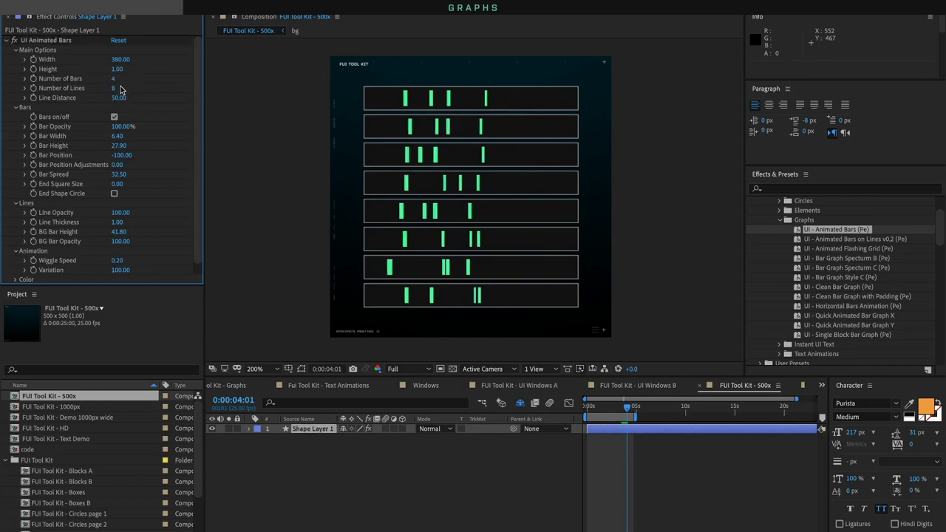
pyautogui.click(113, 78)
pyautogui.write('12')
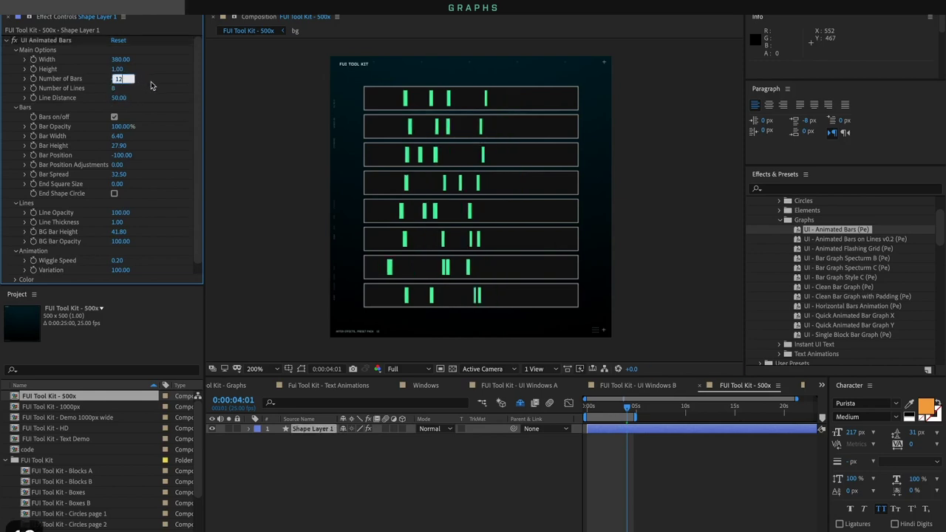
pyautogui.press('Tab')
pyautogui.write('4')
pyautogui.press('Return')
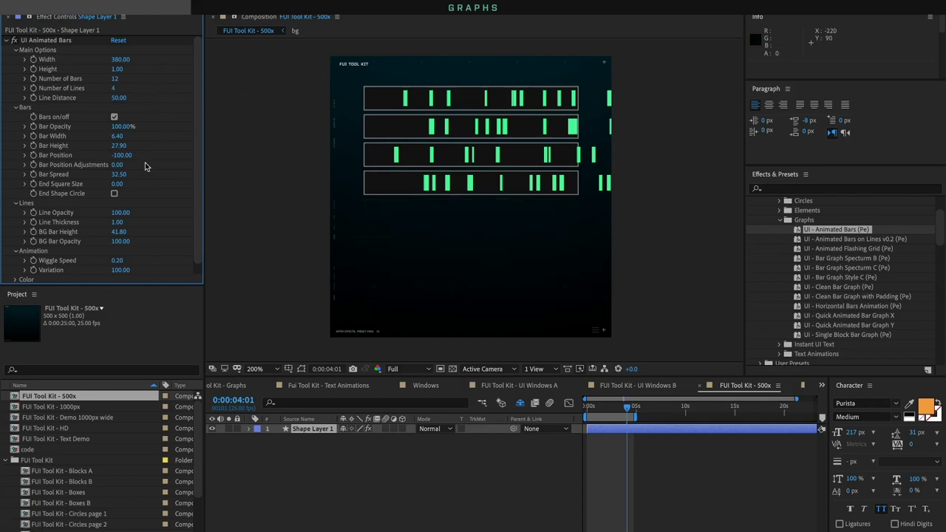
# Bunch the bars closer together and preview from about the 4-second mark
pyautogui.moveTo(123, 178); pyautogui.dragTo(76, 184)
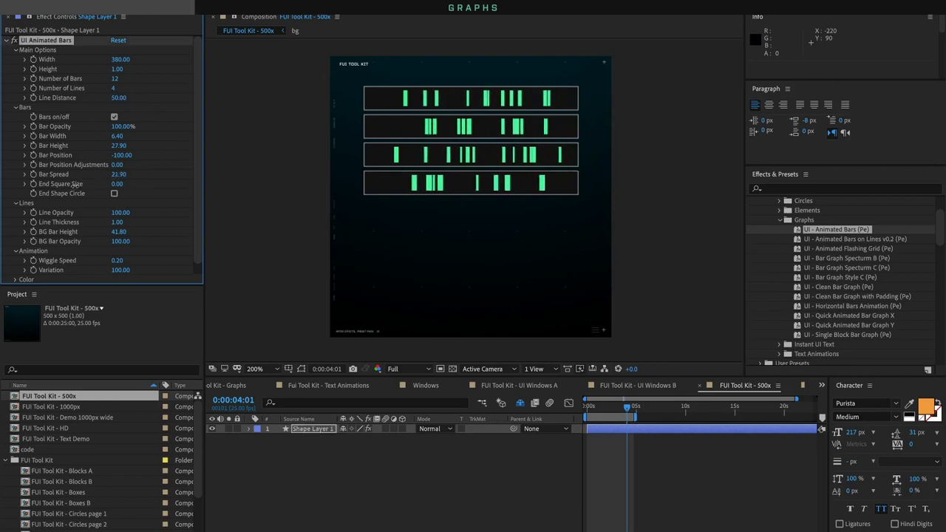
pyautogui.moveTo(585, 407); pyautogui.dragTo(633, 407)
pyautogui.press('space')
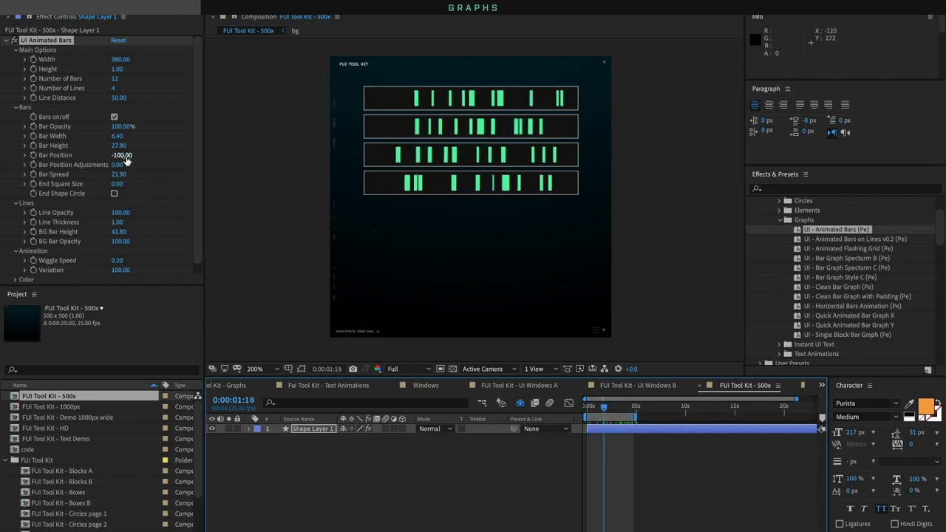
# Shift the bars left, widen the spacing between rows, and preview the result
pyautogui.moveTo(122, 155); pyautogui.dragTo(157, 170)
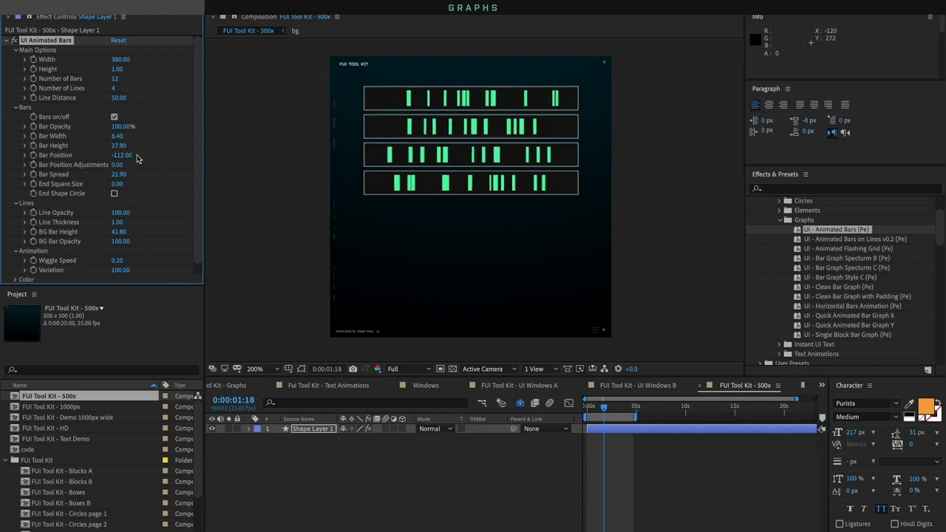
pyautogui.moveTo(121, 97); pyautogui.dragTo(181, 97)
pyautogui.click(451, 159)
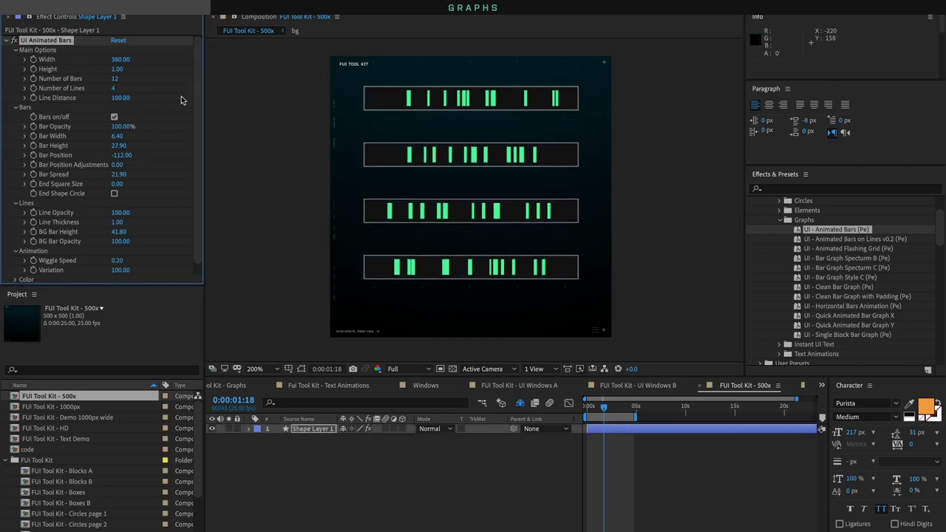
pyautogui.press('space')
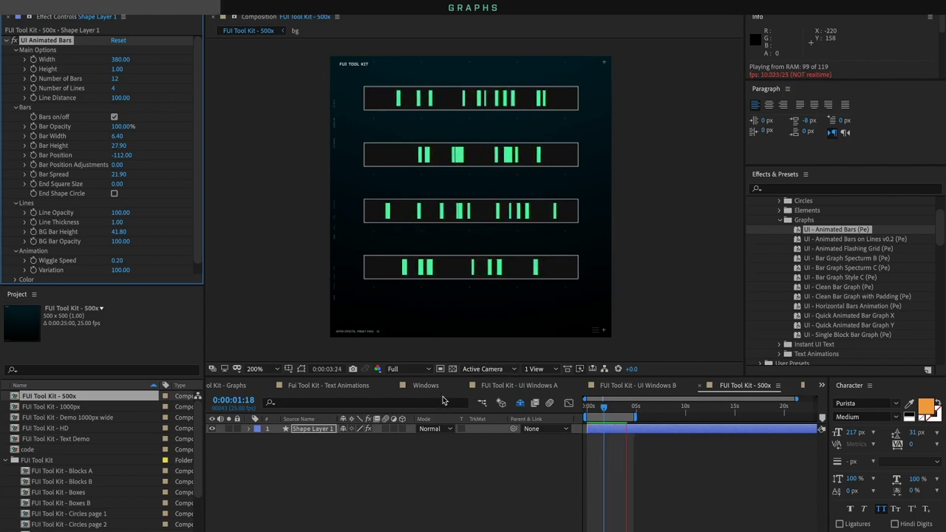
pyautogui.click(318, 429)
# Replace the animated bars layer with the UI - Animated Bars on Lines v0.2 preset
pyautogui.press('space')
pyautogui.press('Delete')
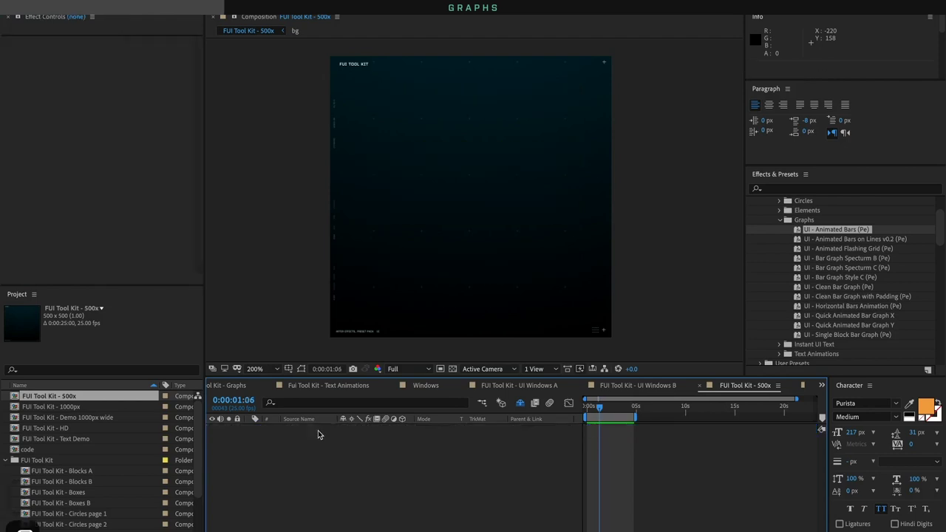
pyautogui.doubleClick(840, 240)
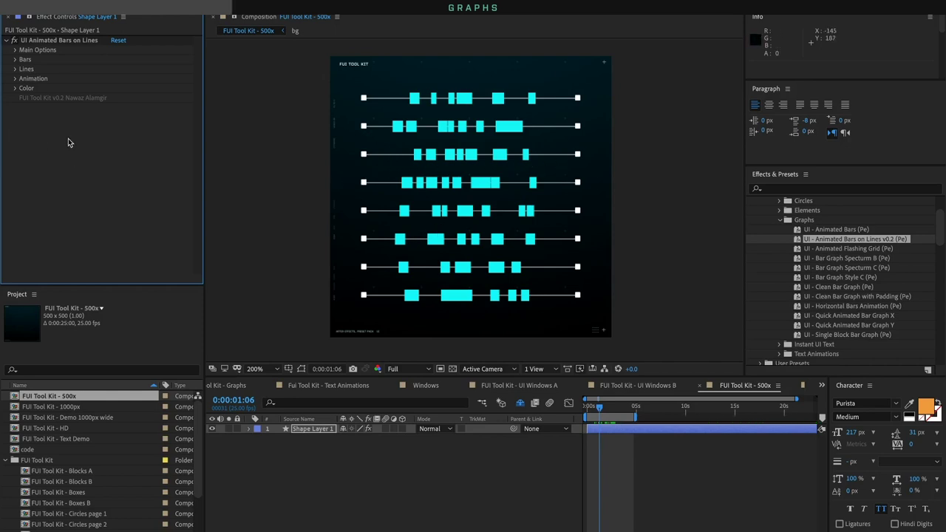
# Try a much taller BG Bar Height on the bars-on-lines layer, undo it, and select the layer
pyautogui.click(15, 69)
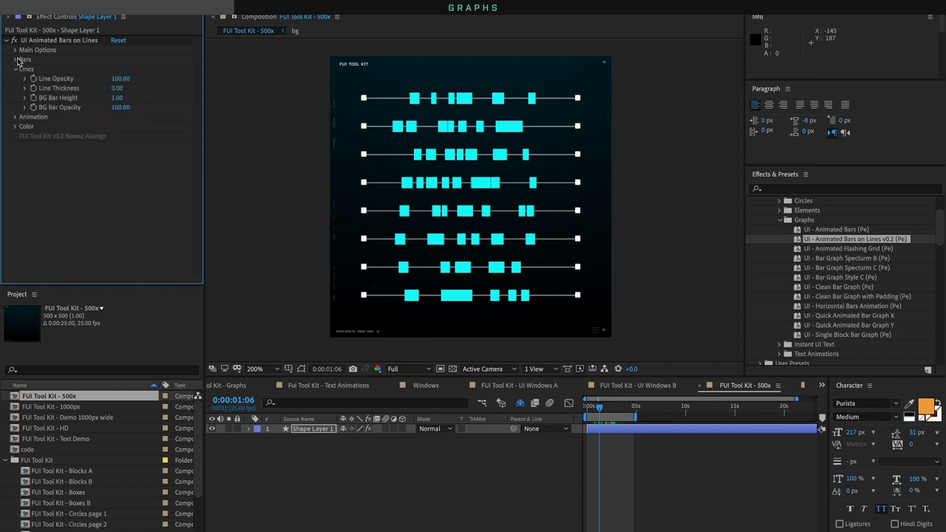
pyautogui.click(16, 59)
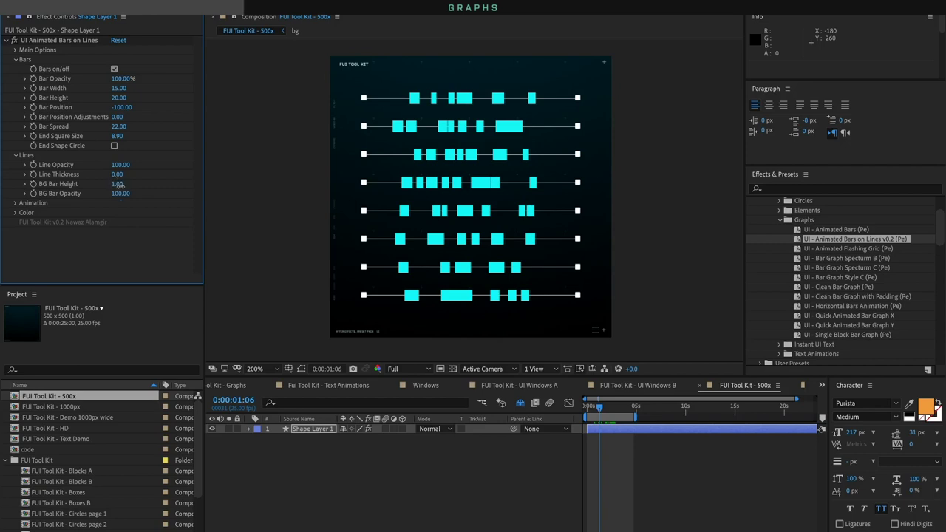
pyautogui.moveTo(119, 185); pyautogui.dragTo(190, 171)
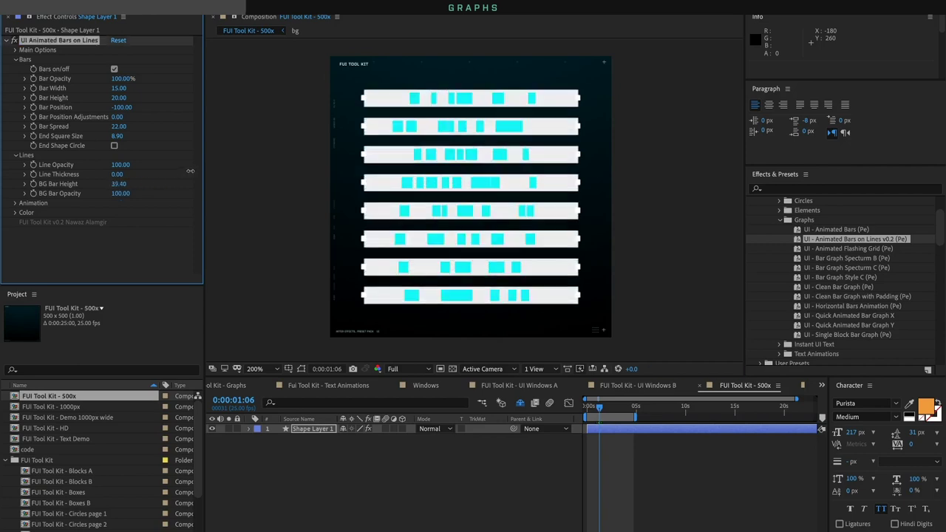
pyautogui.hotkey('ctrl', 'z')
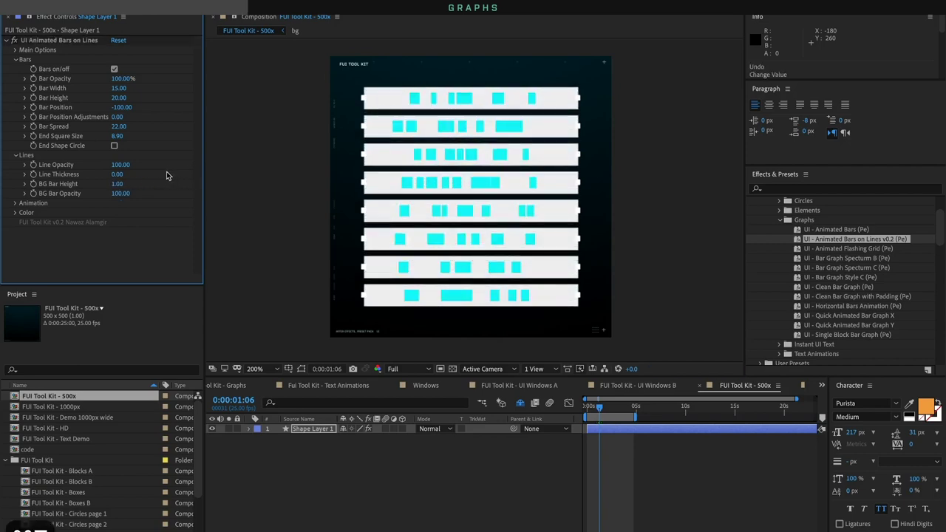
pyautogui.click(305, 428)
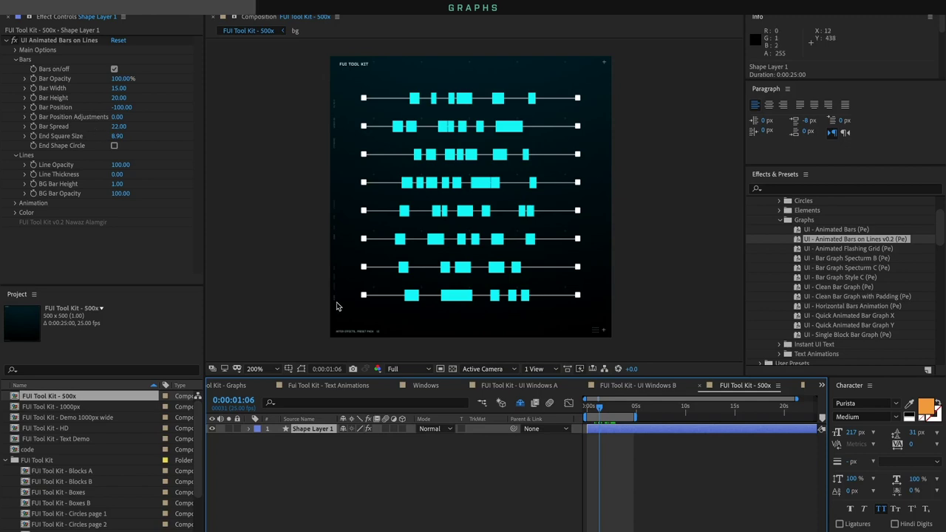
# Apply the Animated Flashing Grid preset, set 5 rows, switch to circles, and tighten row spacing
pyautogui.doubleClick(827, 250)
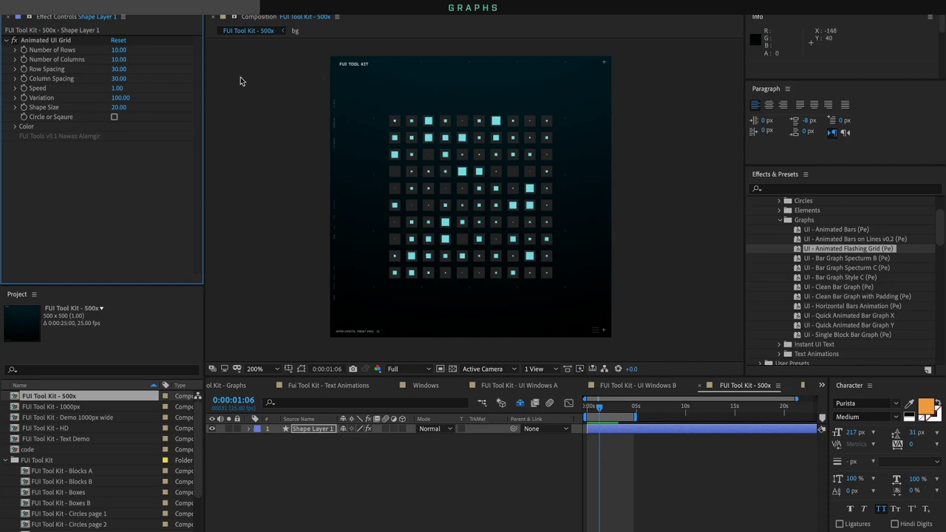
pyautogui.press('space')
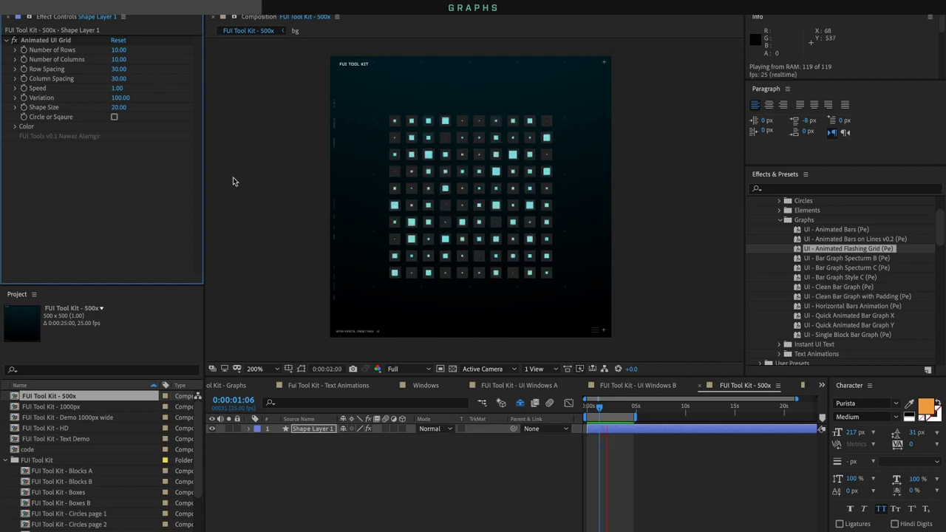
pyautogui.click(121, 50)
pyautogui.write('5')
pyautogui.press('Return')
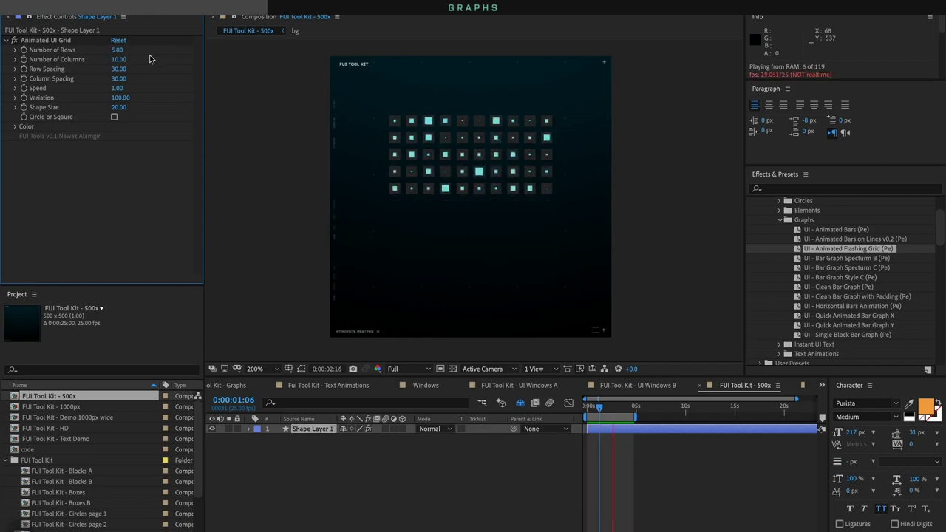
pyautogui.click(115, 117)
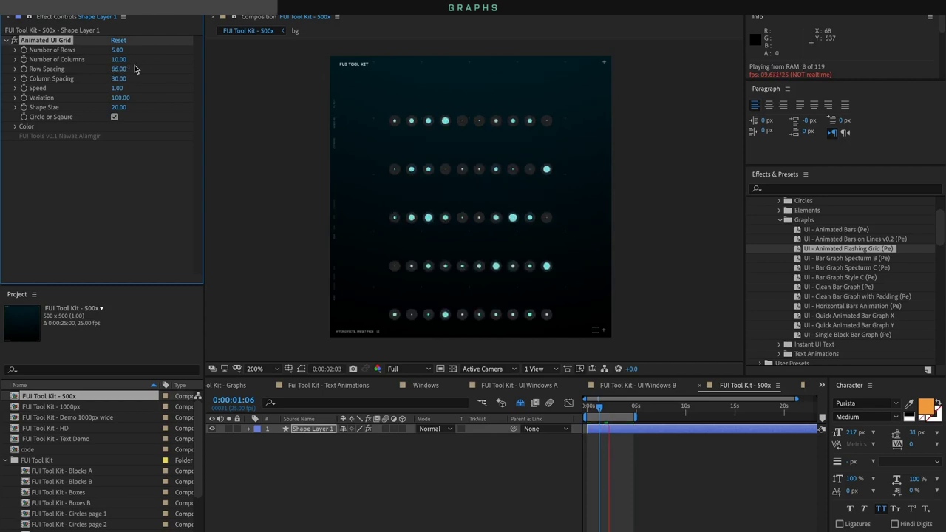
pyautogui.moveTo(123, 68); pyautogui.dragTo(111, 72)
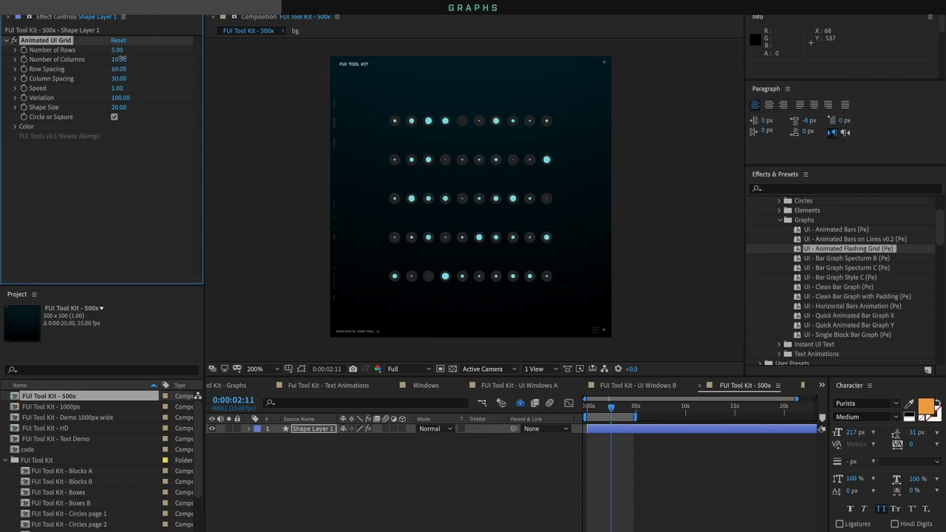
# Set 5 columns, spread them wider, enlarge Shape Size to 56, and switch back to squares
pyautogui.click(120, 62)
pyautogui.write('5')
pyautogui.press('Return')
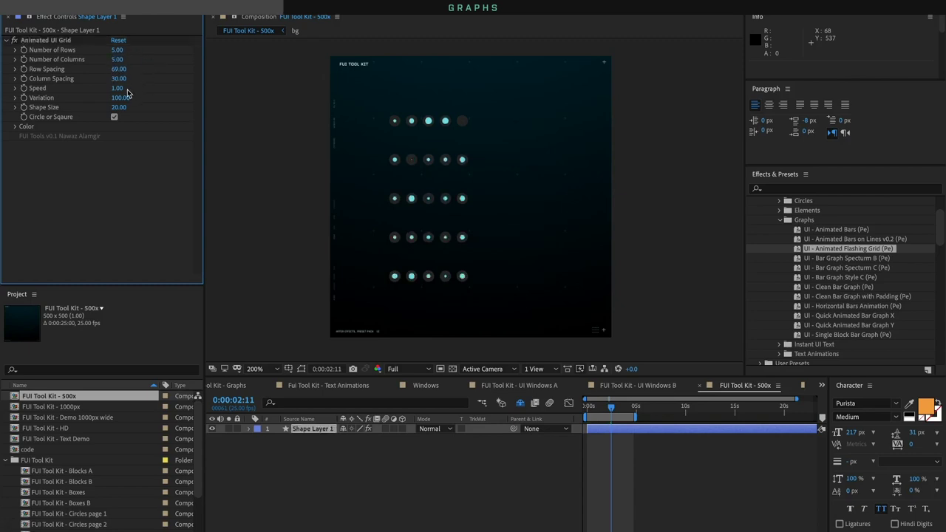
pyautogui.moveTo(118, 81); pyautogui.dragTo(143, 79)
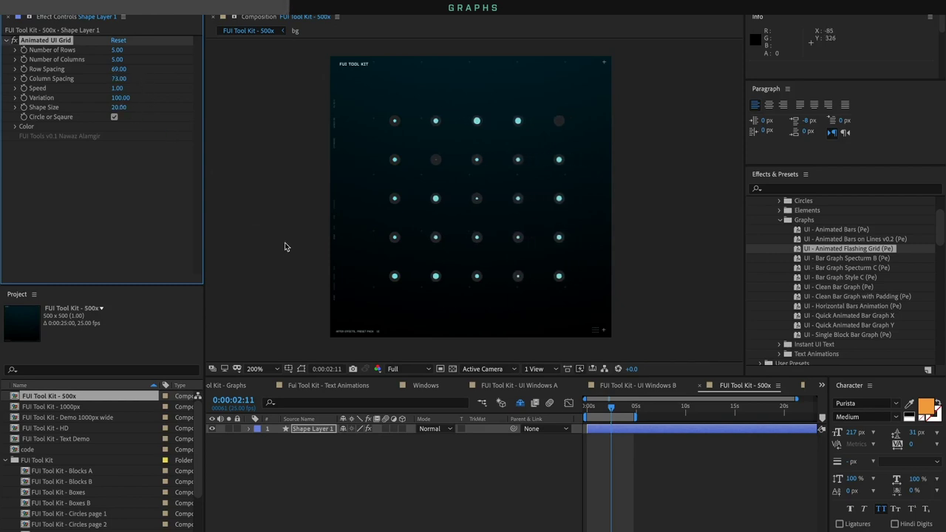
pyautogui.press('space')
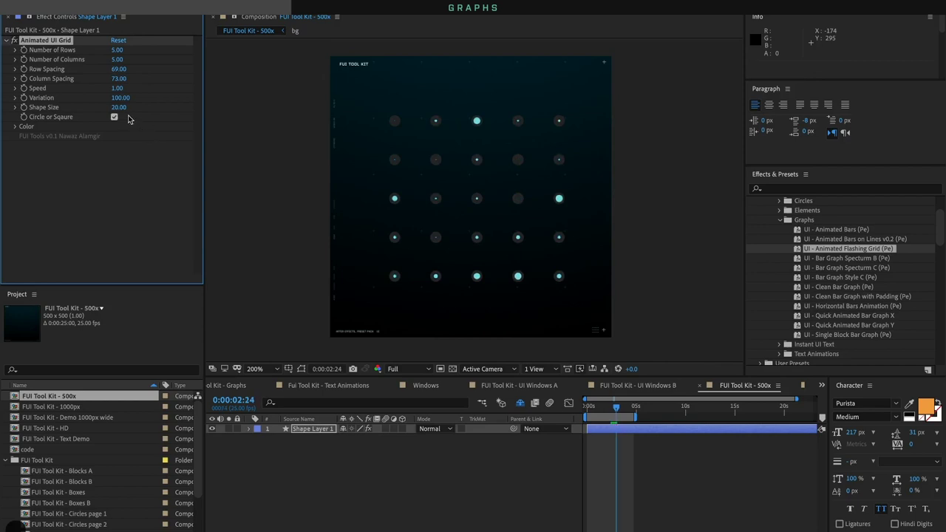
pyautogui.moveTo(118, 108); pyautogui.dragTo(140, 104)
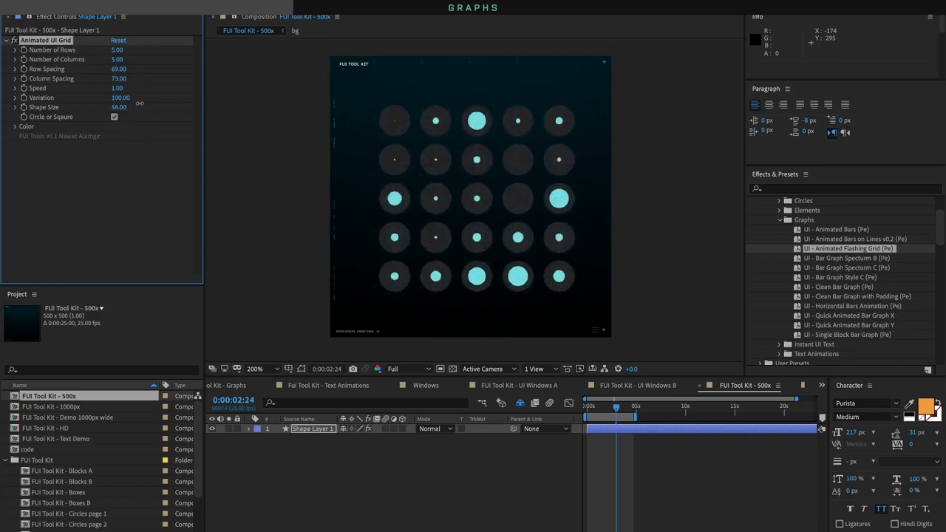
pyautogui.click(583, 406)
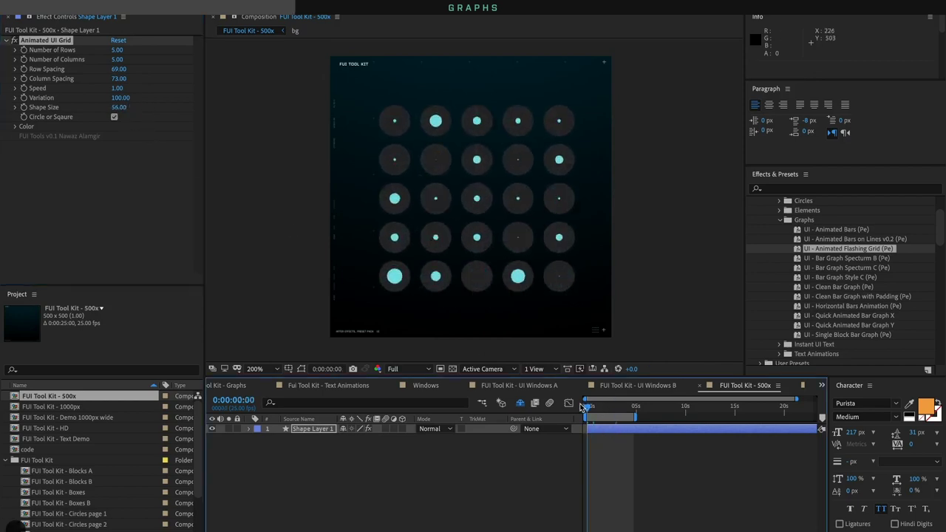
pyautogui.press('space')
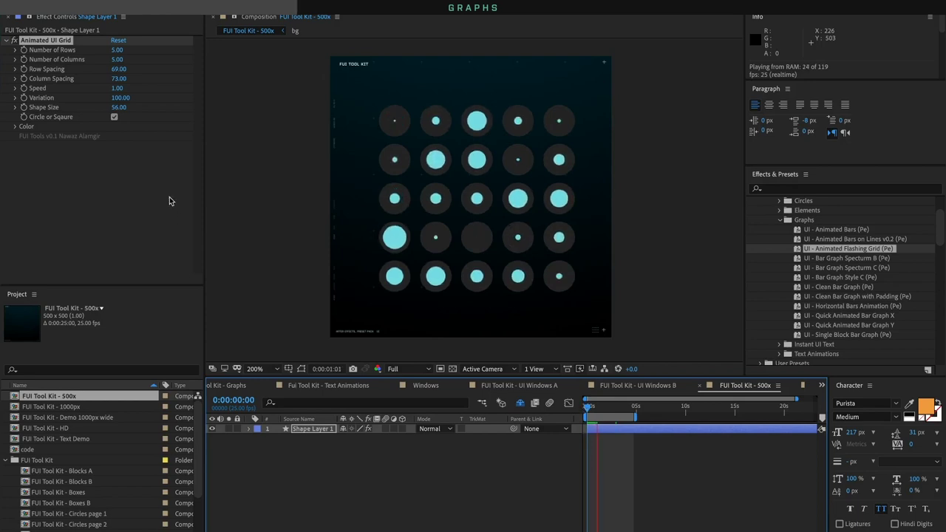
pyautogui.click(114, 116)
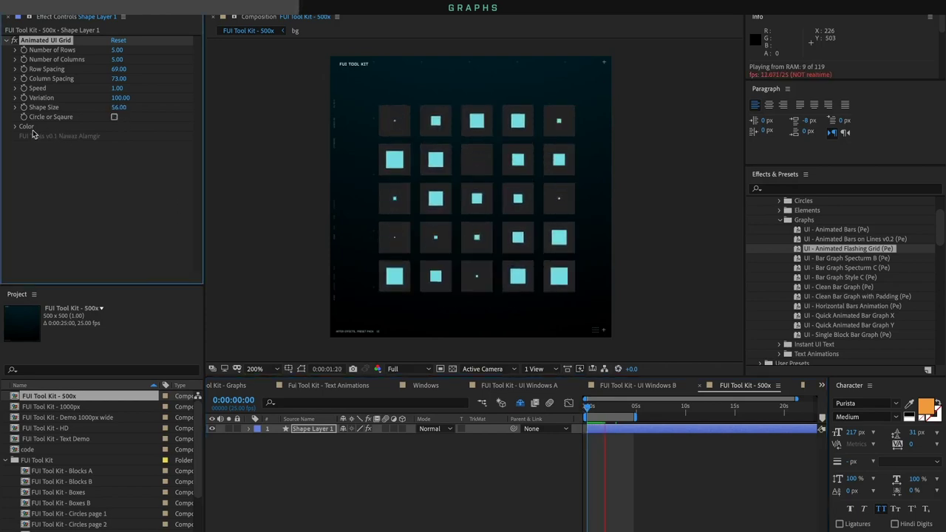
# Give the grid grey 9A9898 background cells and black main squares, then delete the grid layer
pyautogui.click(15, 127)
pyautogui.click(118, 147)
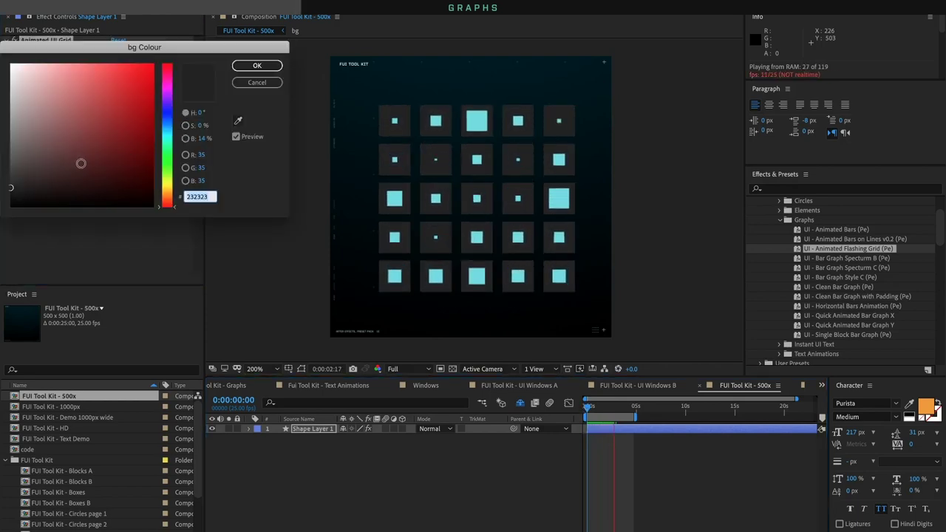
pyautogui.moveTo(80, 164)
pyautogui.mouseDown()
pyautogui.moveTo(5, 170)
pyautogui.moveTo(11, 121)
pyautogui.mouseUp()
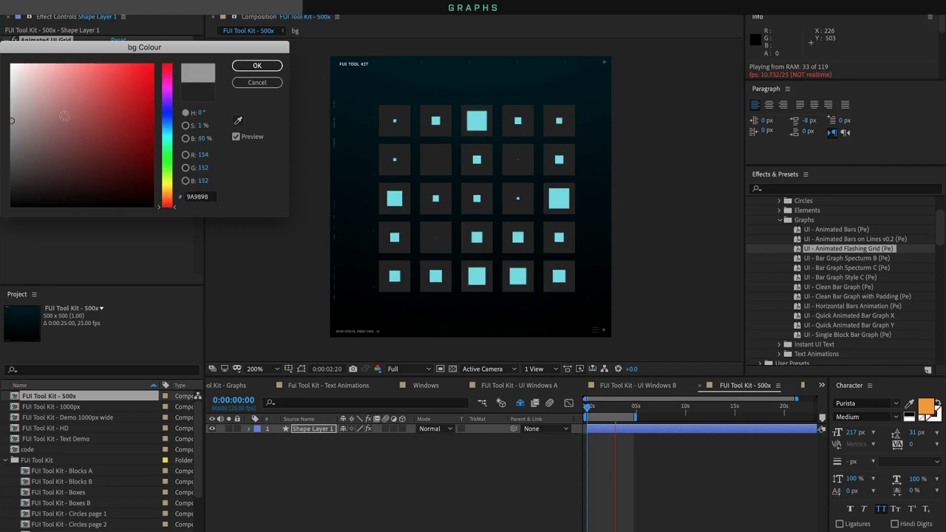
pyautogui.click(252, 66)
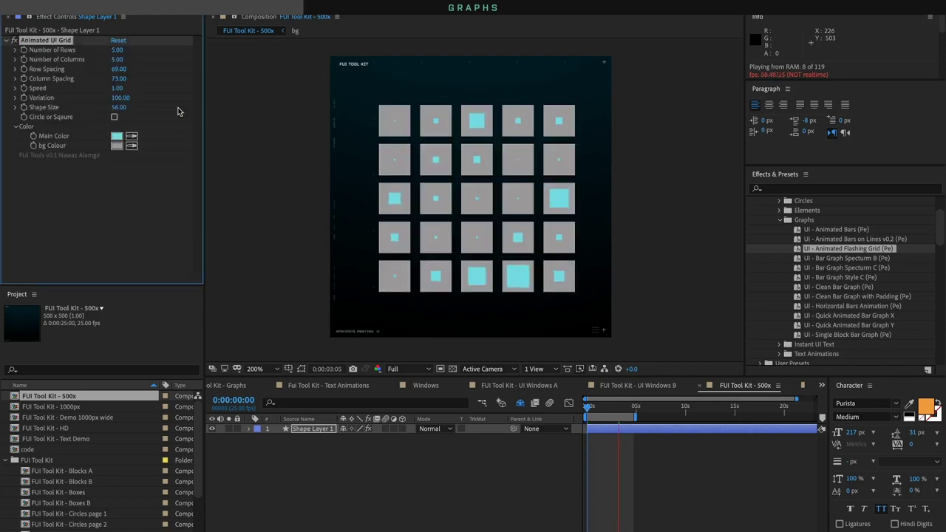
pyautogui.click(236, 139)
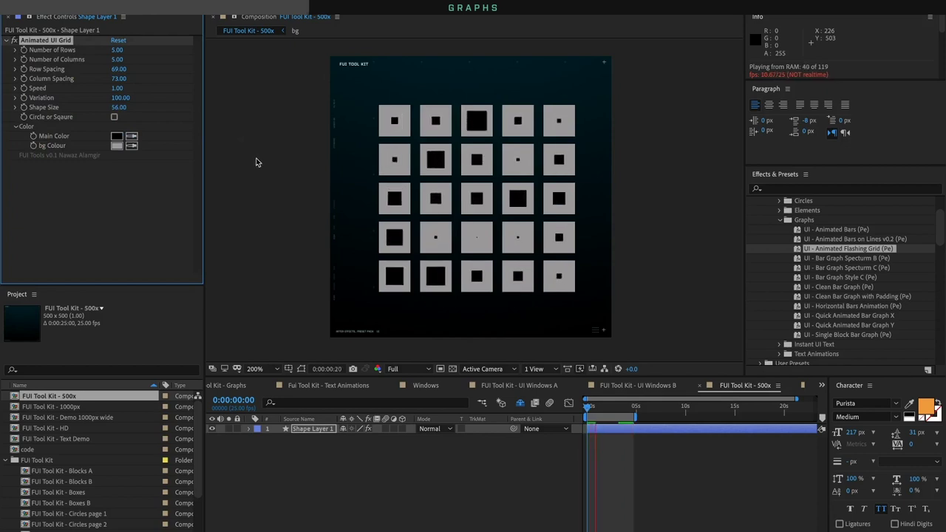
pyautogui.click(312, 428)
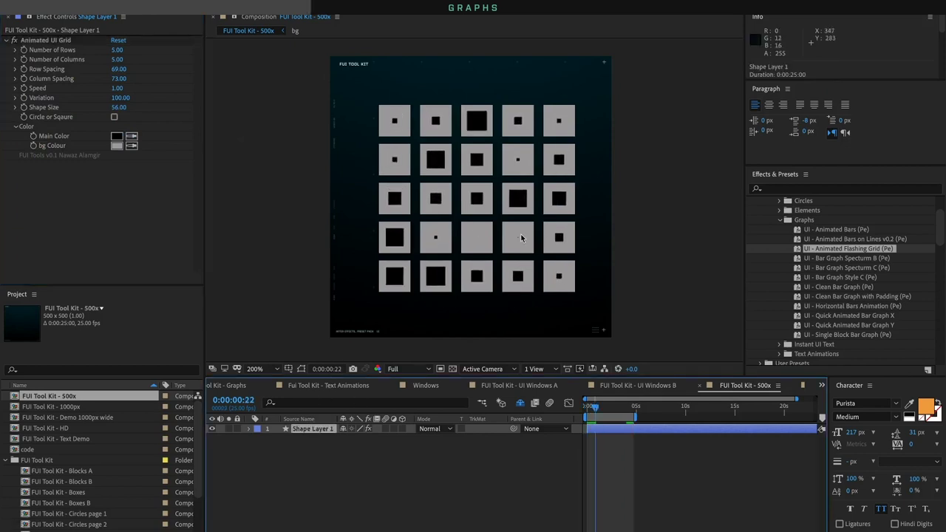
pyautogui.press('Delete')
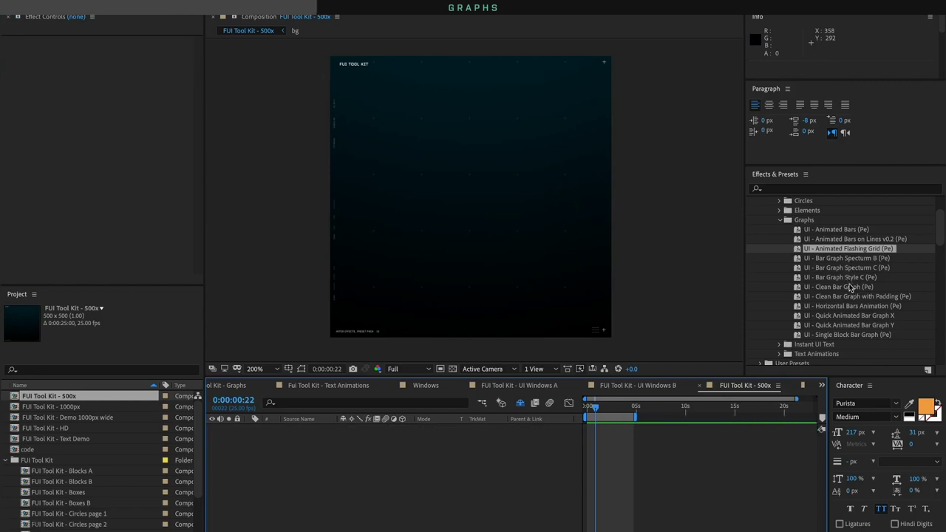
# Apply the Clean Bar Graph preset and preview its animation
pyautogui.doubleClick(842, 287)
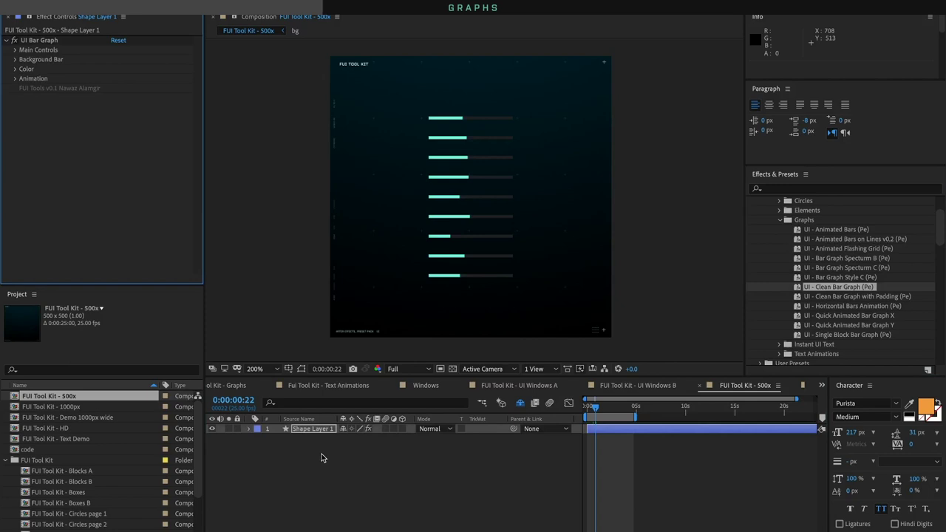
pyautogui.click(319, 431)
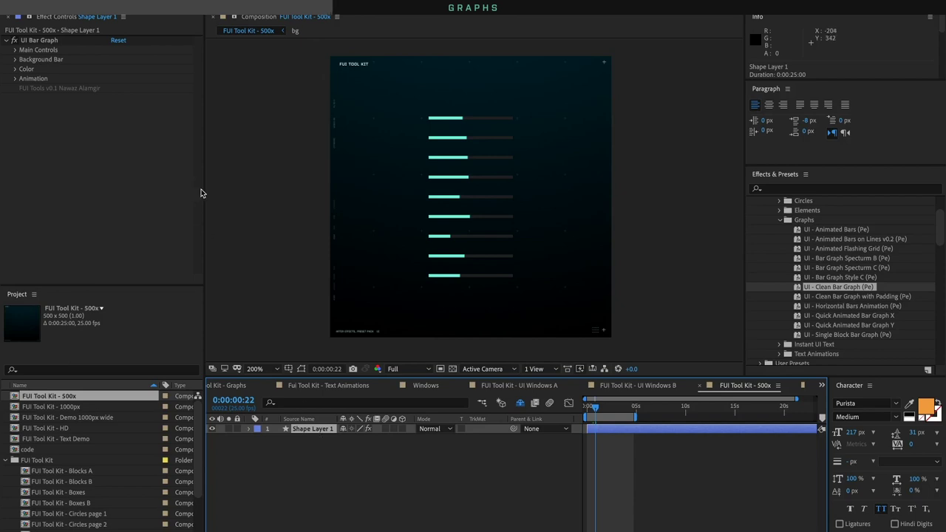
pyautogui.press('space')
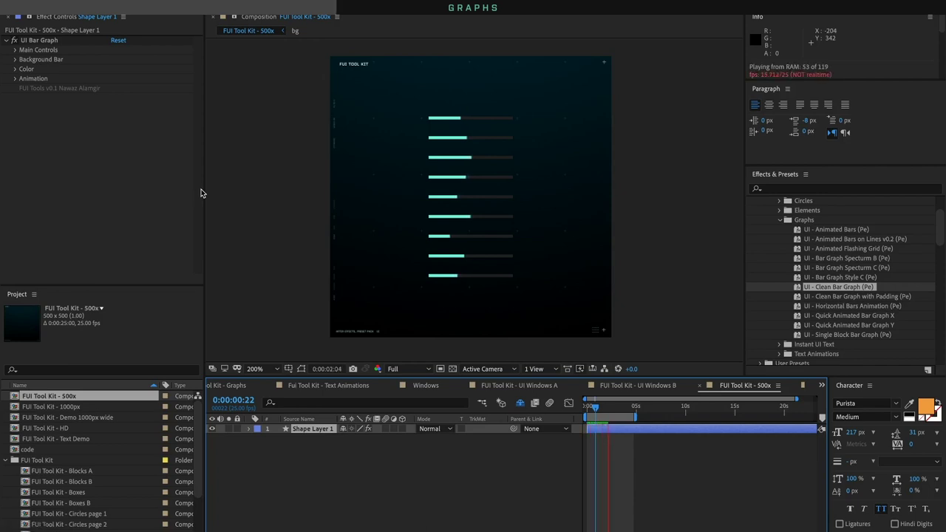
pyautogui.press('space')
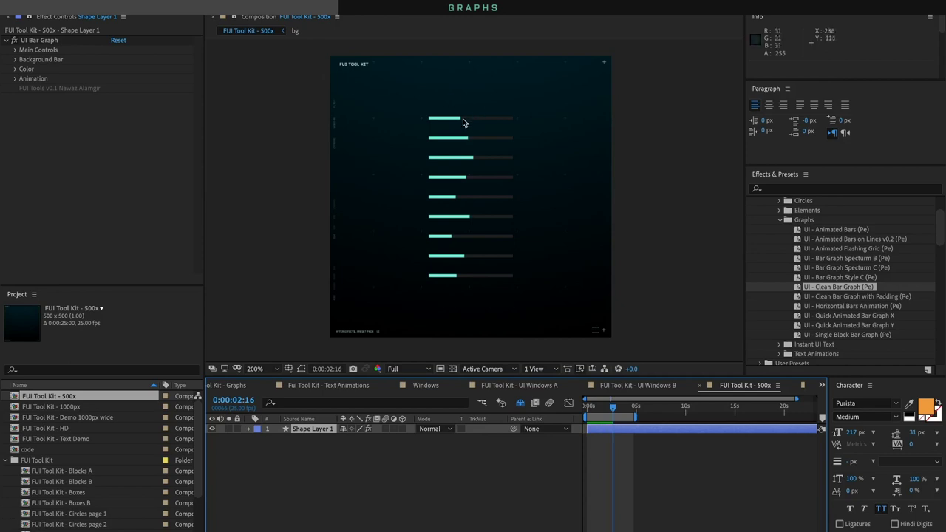
# Set Bar Width to 23 and BG Bar Height to 279, and move the graph up-left
pyautogui.click(15, 60)
pyautogui.click(15, 49)
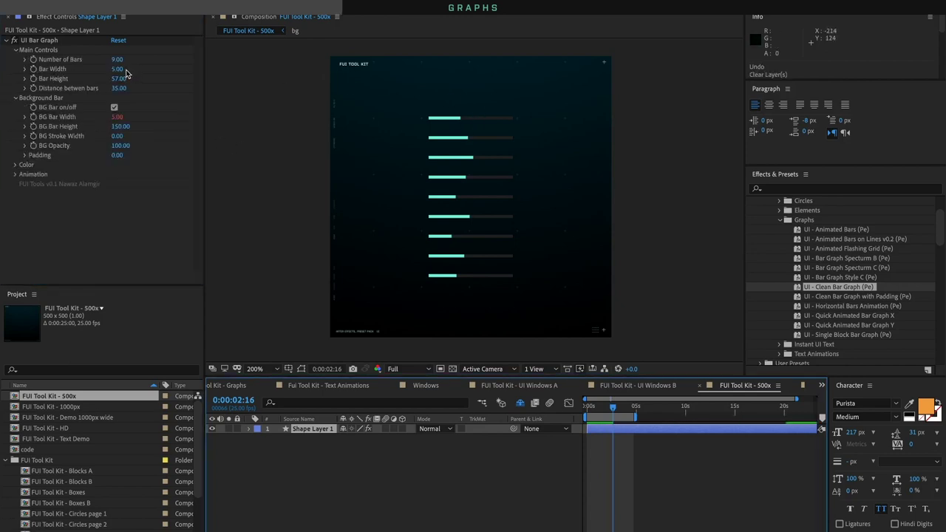
pyautogui.click(121, 69)
pyautogui.moveTo(119, 70); pyautogui.dragTo(128, 67)
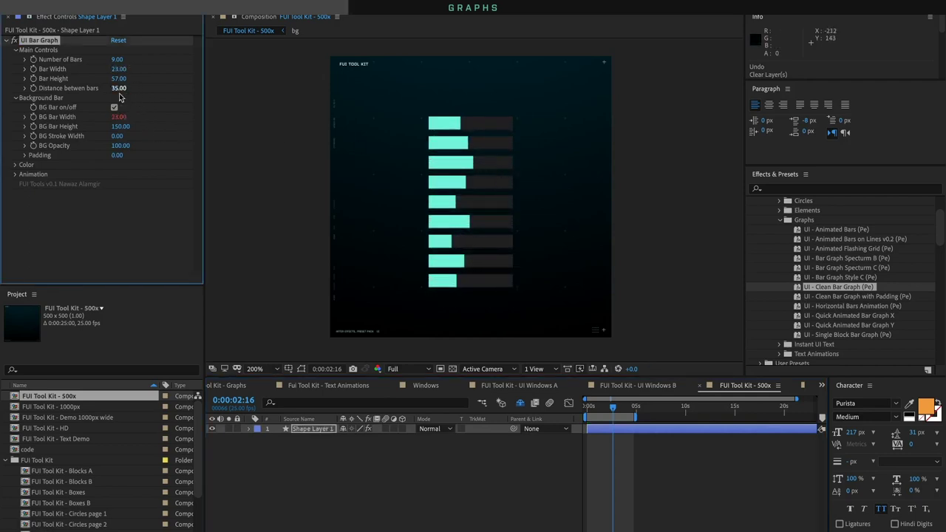
pyautogui.moveTo(126, 126); pyautogui.dragTo(221, 127)
pyautogui.moveTo(446, 119); pyautogui.dragTo(394, 99)
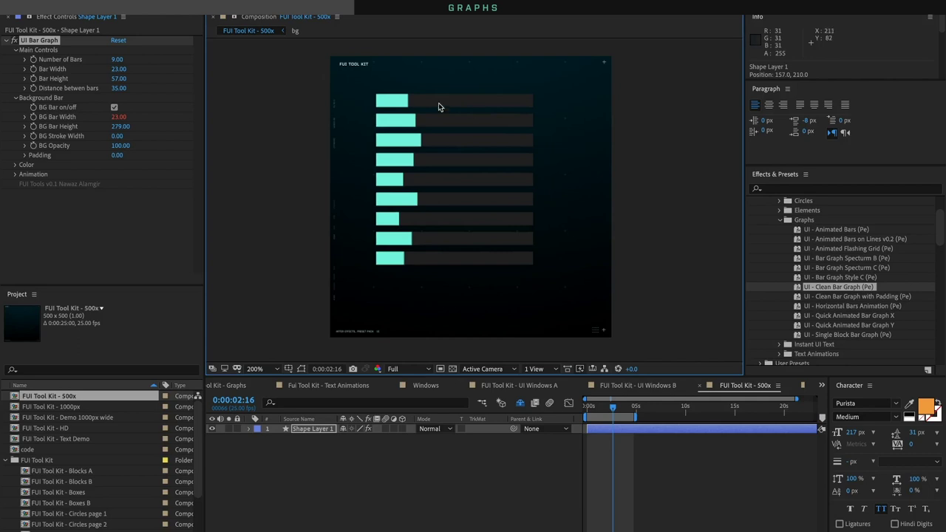
# Set Bar Height to 133 and give the background bars a stroke width of 1
pyautogui.click(119, 78)
pyautogui.write('110')
pyautogui.press('Return')
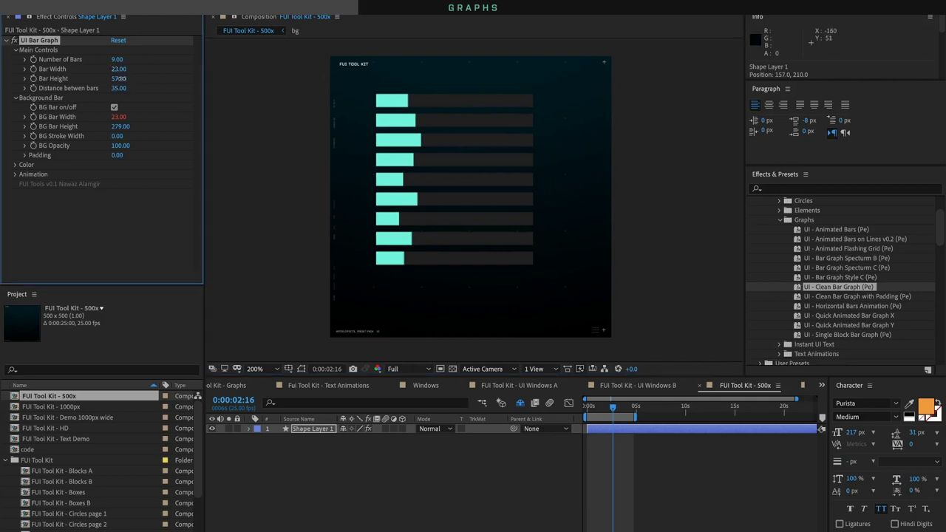
pyautogui.moveTo(150, 76); pyautogui.dragTo(160, 77)
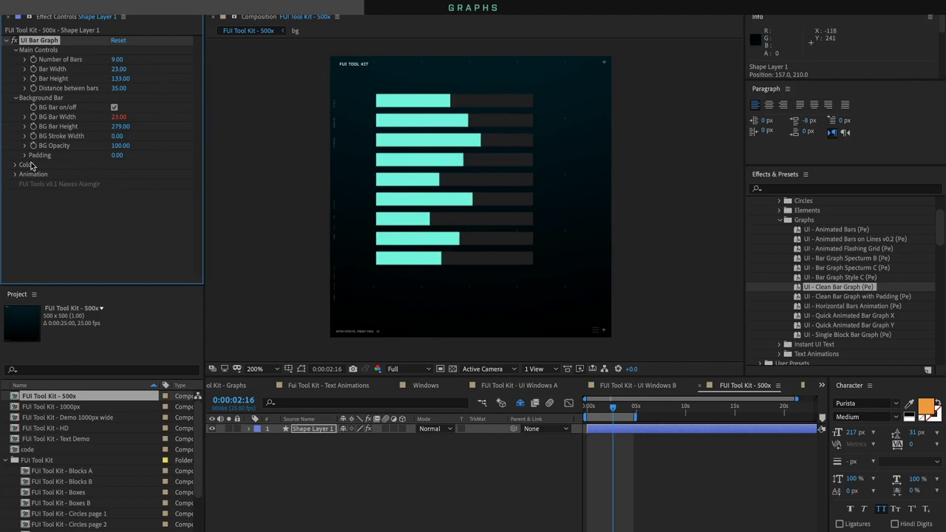
pyautogui.click(117, 136)
pyautogui.write('1')
pyautogui.press('Return')
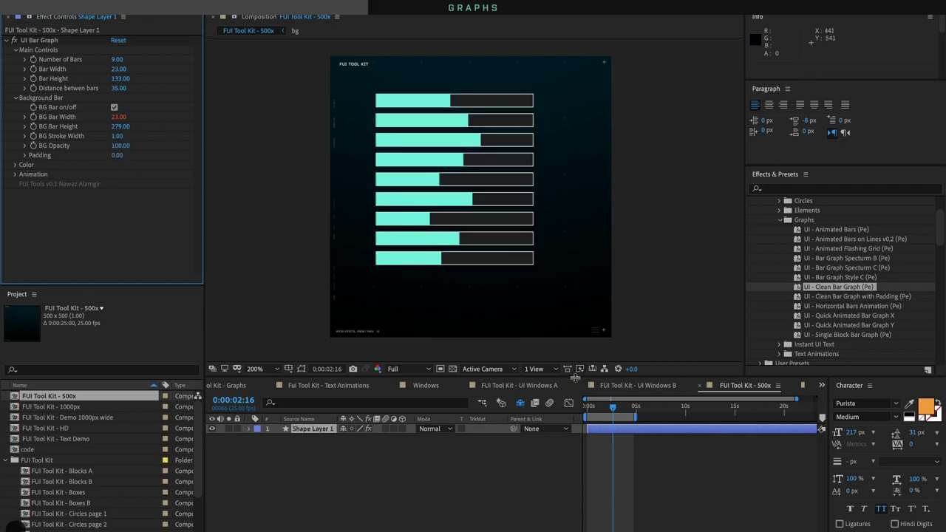
# Preview the animated graph and expand its animation settings
pyautogui.press('space')
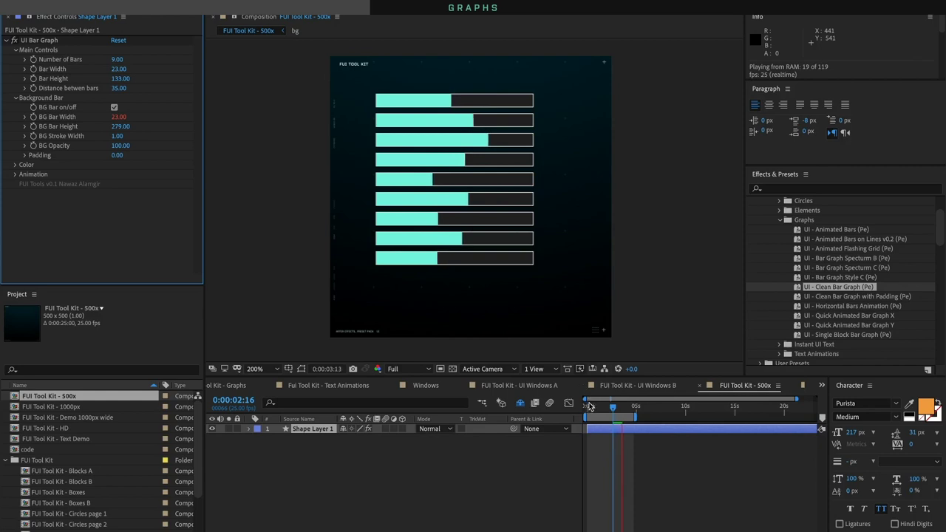
pyautogui.moveTo(596, 406)
pyautogui.mouseDown()
pyautogui.moveTo(614, 405)
pyautogui.moveTo(593, 406)
pyautogui.mouseUp()
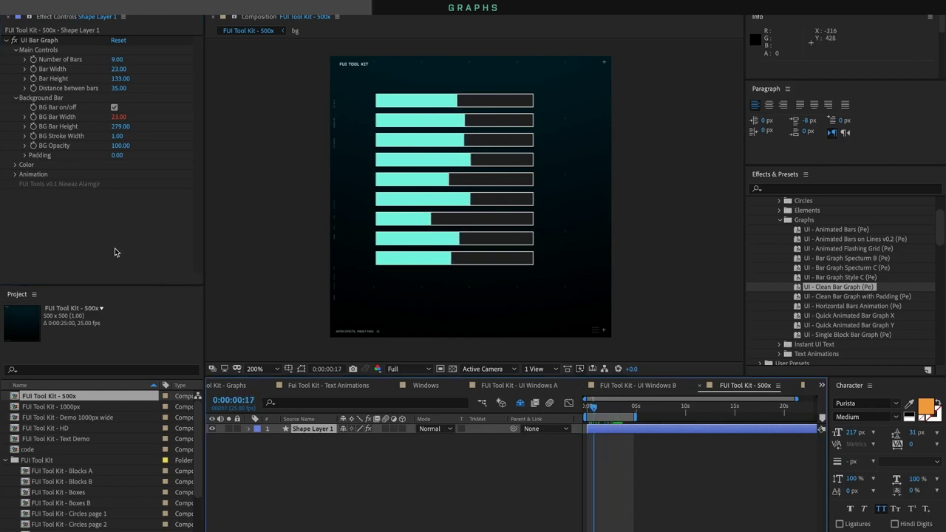
pyautogui.click(14, 177)
pyautogui.click(14, 176)
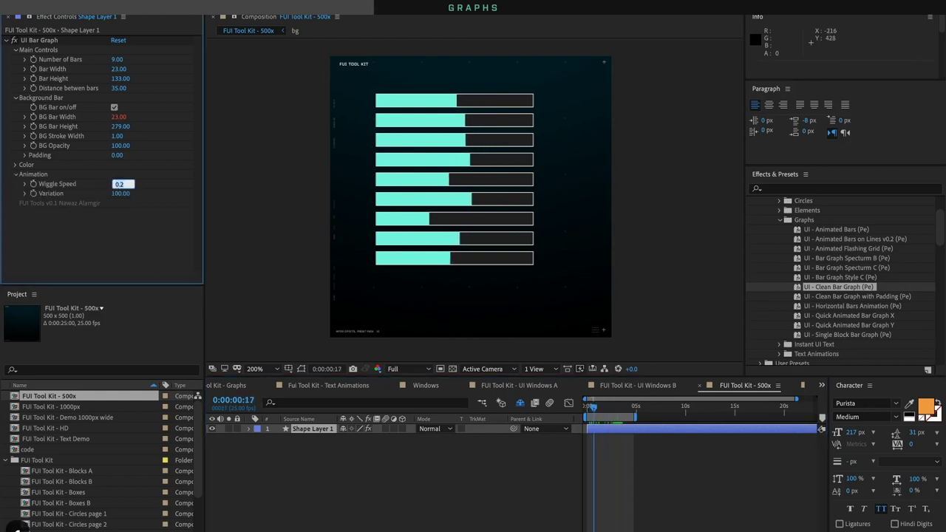
pyautogui.press('space')
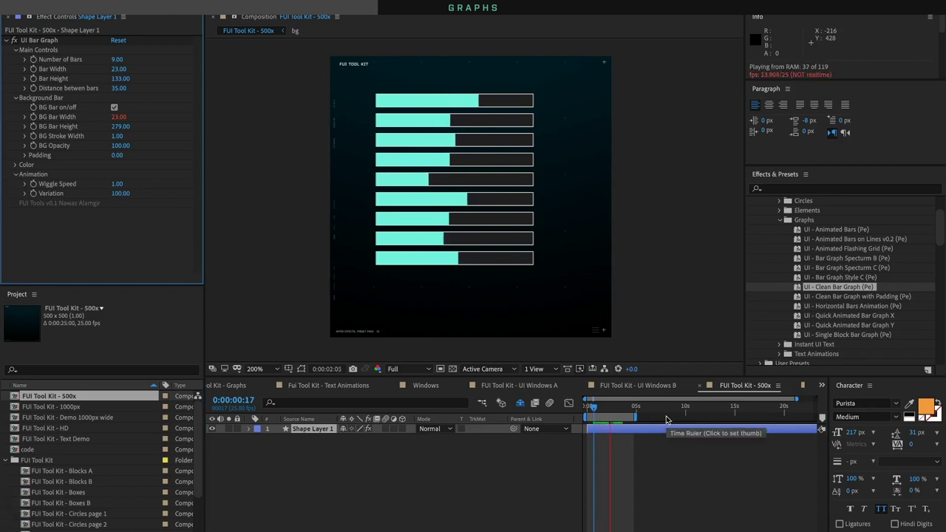
pyautogui.press('space')
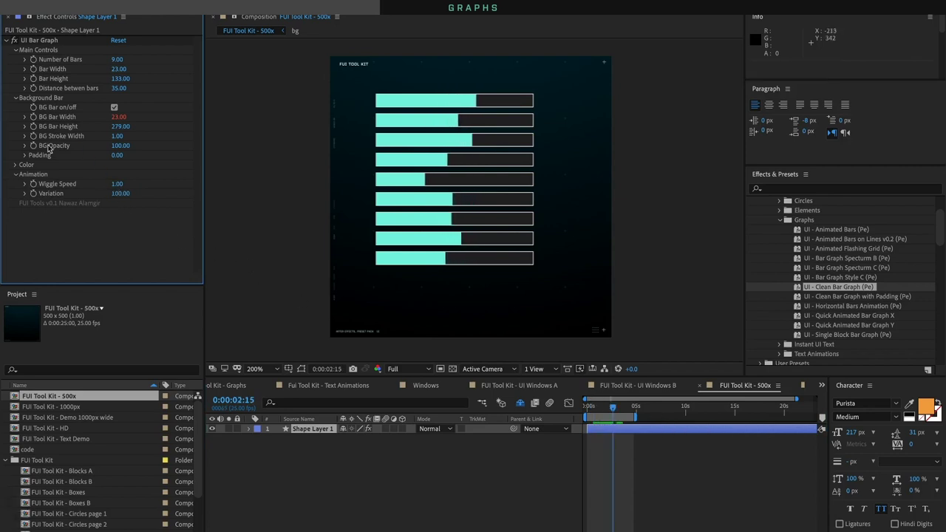
# Make the background bar outlines cyan by sampling the colour from the bars
pyautogui.click(15, 165)
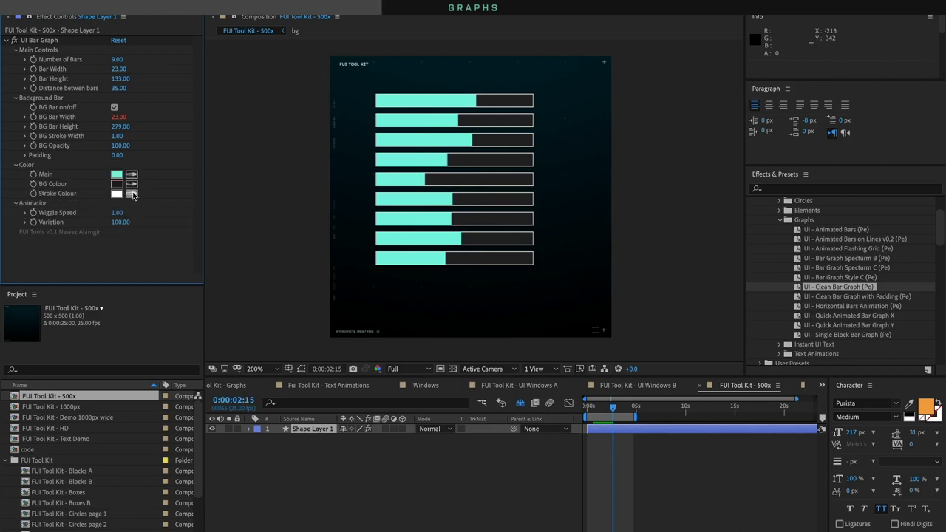
pyautogui.click(132, 193)
pyautogui.click(400, 144)
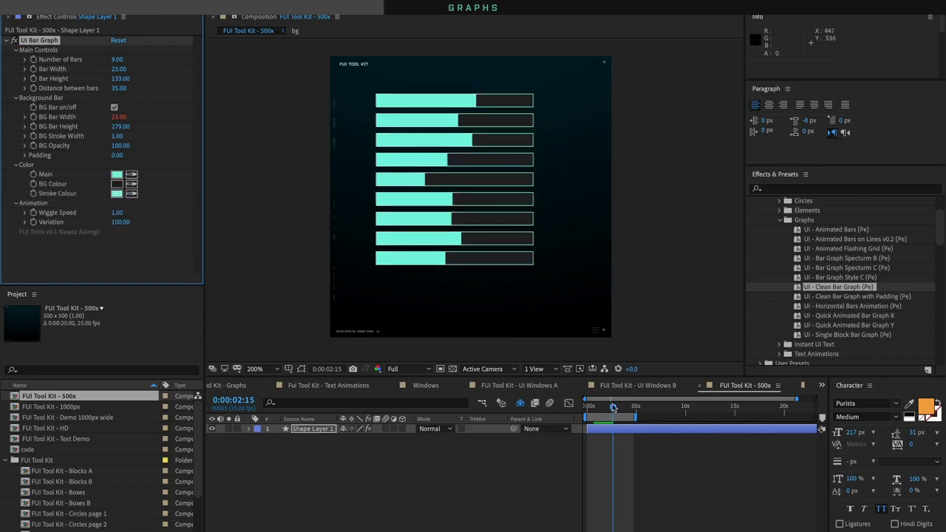
pyautogui.moveTo(591, 415)
pyautogui.mouseDown()
pyautogui.moveTo(614, 406)
pyautogui.moveTo(608, 413)
pyautogui.mouseUp()
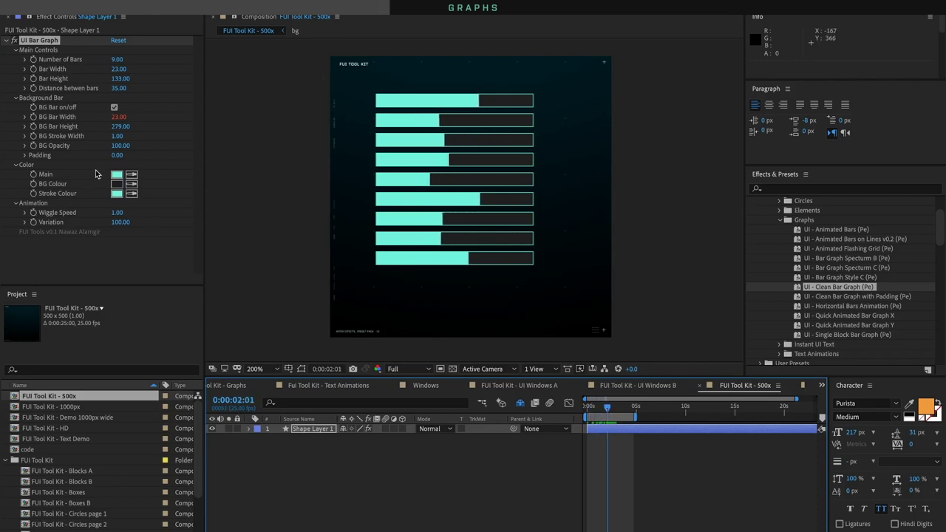
# Reset the UI Bar Graph effect and set the distance between bars to 40
pyautogui.click(118, 39)
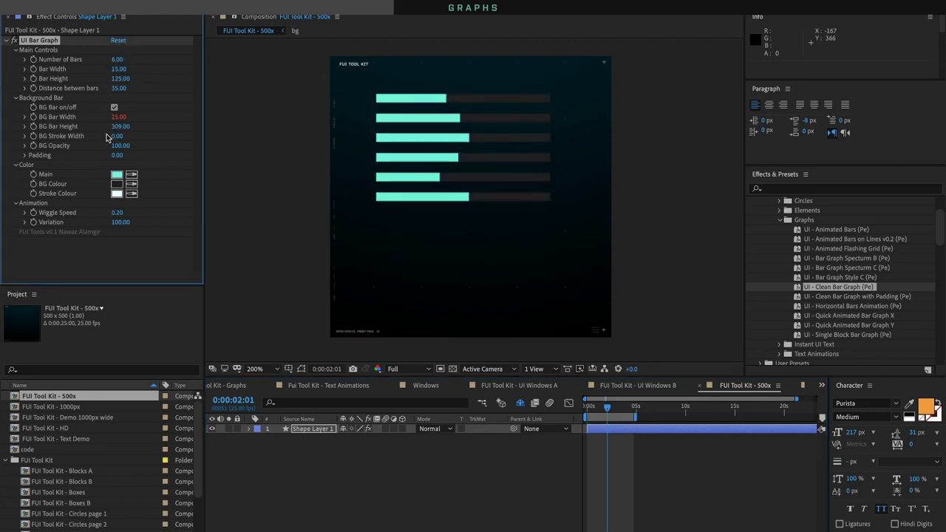
pyautogui.moveTo(122, 89); pyautogui.dragTo(133, 90)
pyautogui.click(126, 88)
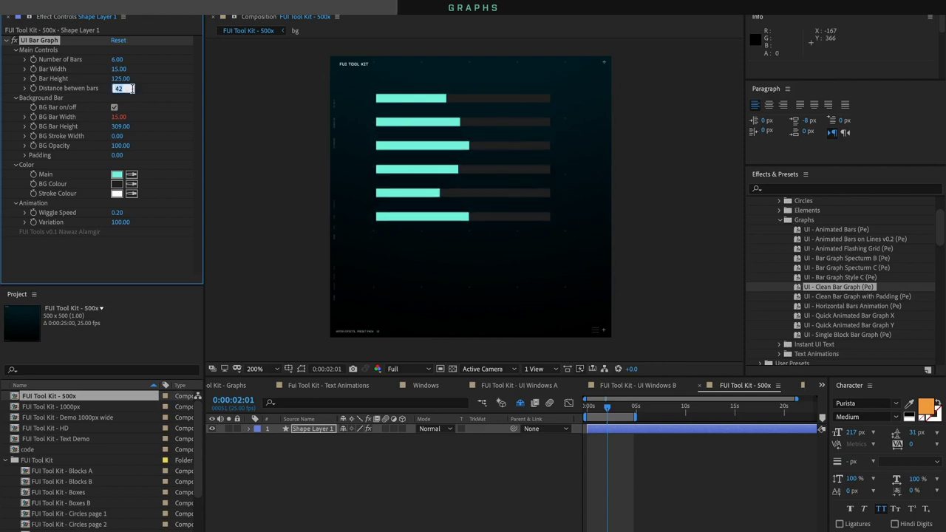
pyautogui.write('40')
pyautogui.press('Return')
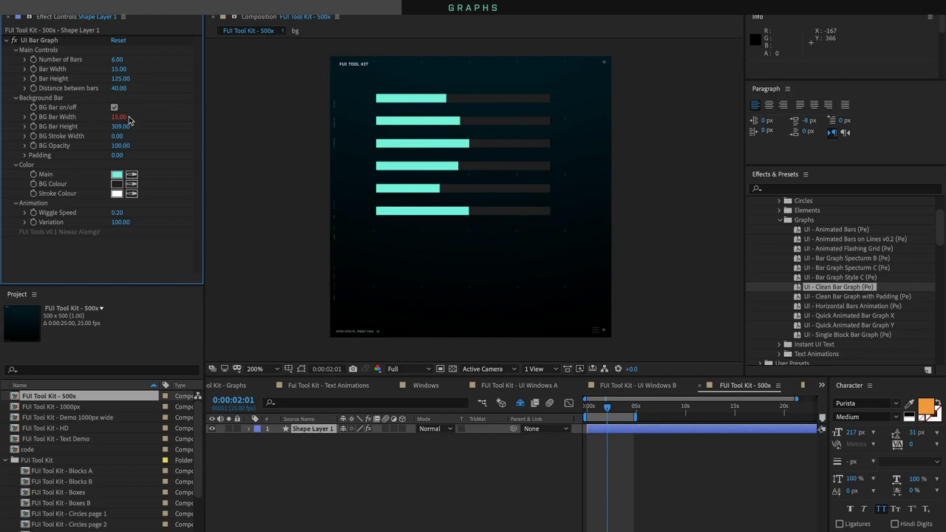
# Narrow the bars to a Bar Width of 5, trying 10 first
pyautogui.click(124, 71)
pyautogui.write('10')
pyautogui.press('Return')
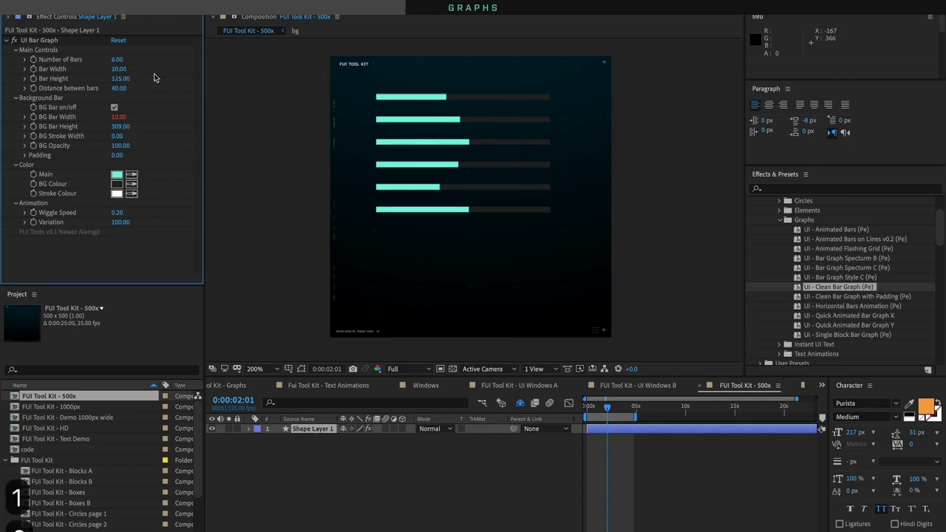
pyautogui.click(120, 68)
pyautogui.write('5')
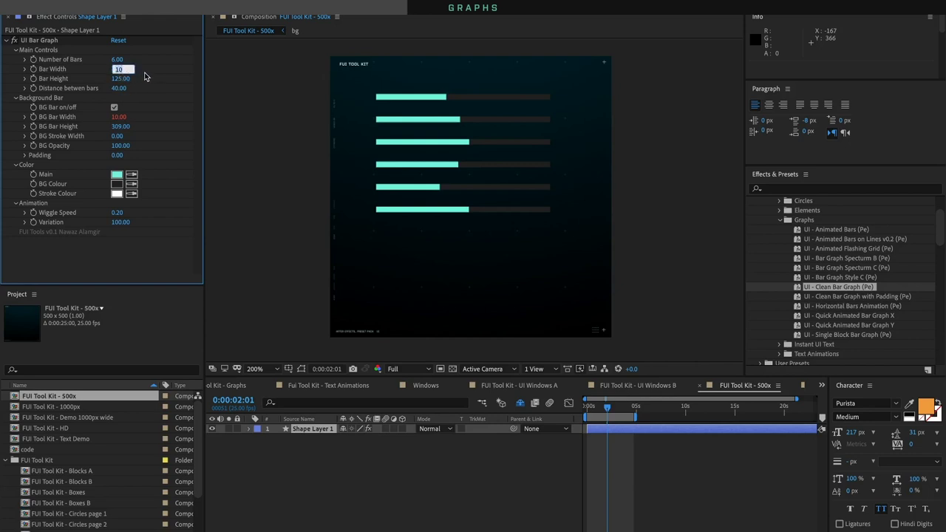
pyautogui.press('Return')
pyautogui.click(307, 430)
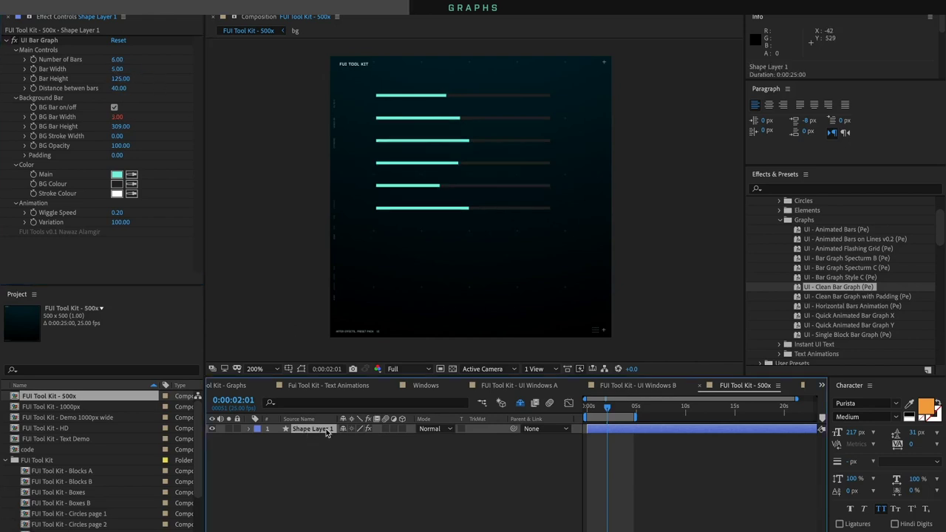
# Duplicate the bar graph, shift the copy down, and colour its bars orange FFB220
pyautogui.hotkey('ctrl', 'd')
pyautogui.hotkey('shift', 'Down')
pyautogui.hotkey('shift', 'Down')
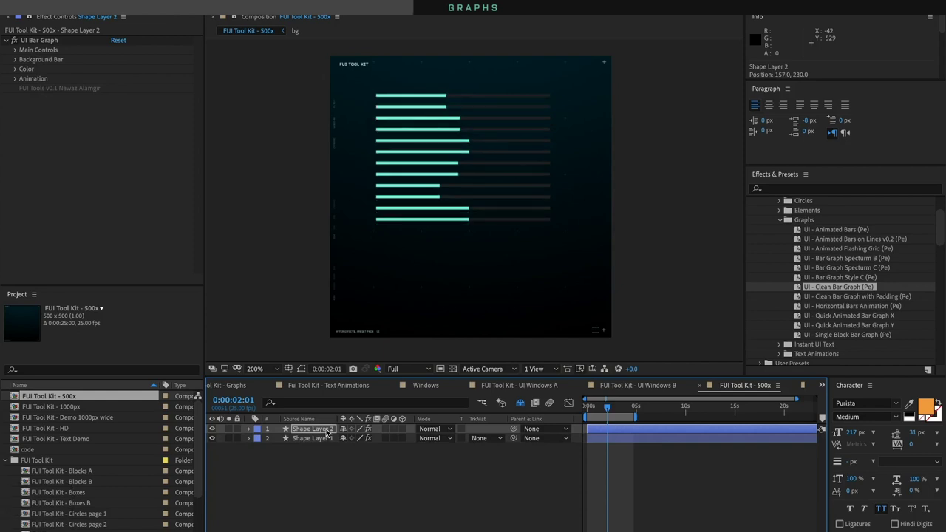
pyautogui.click(308, 430)
pyautogui.click(15, 68)
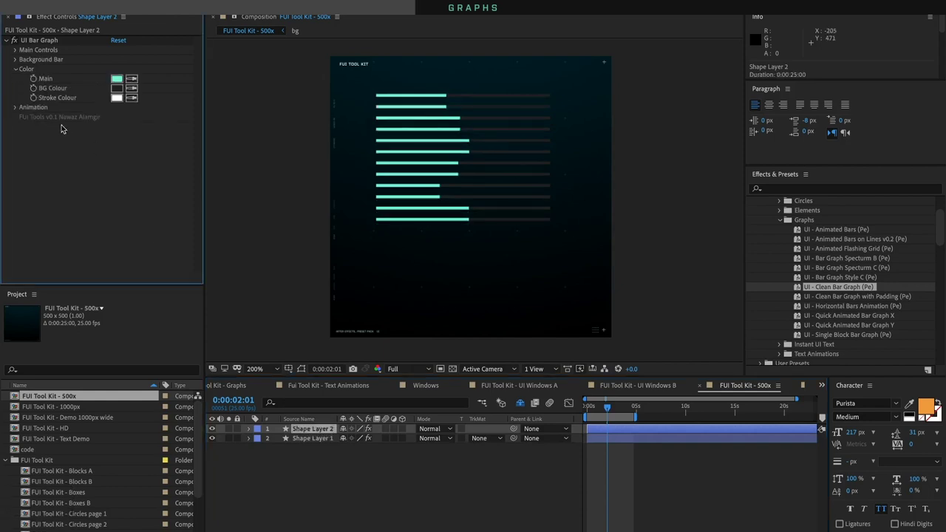
pyautogui.click(116, 78)
pyautogui.write('FFB220')
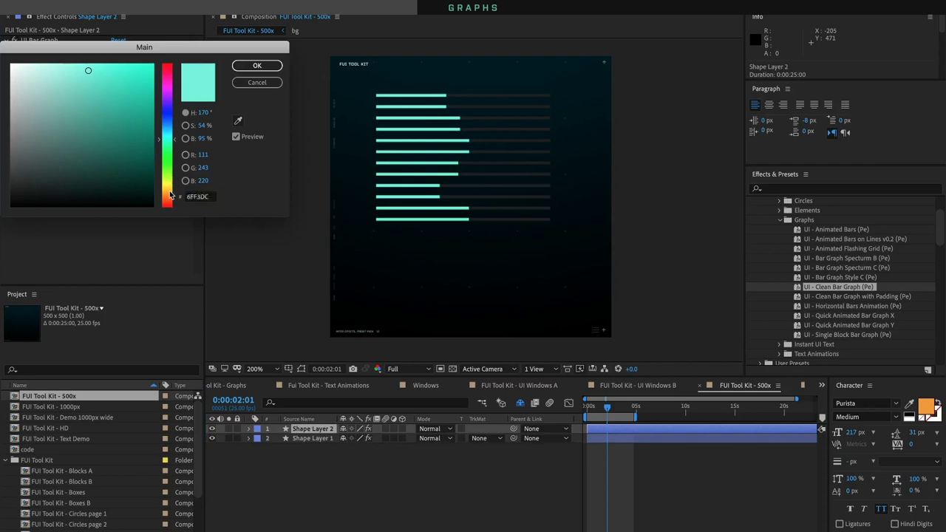
pyautogui.click(257, 66)
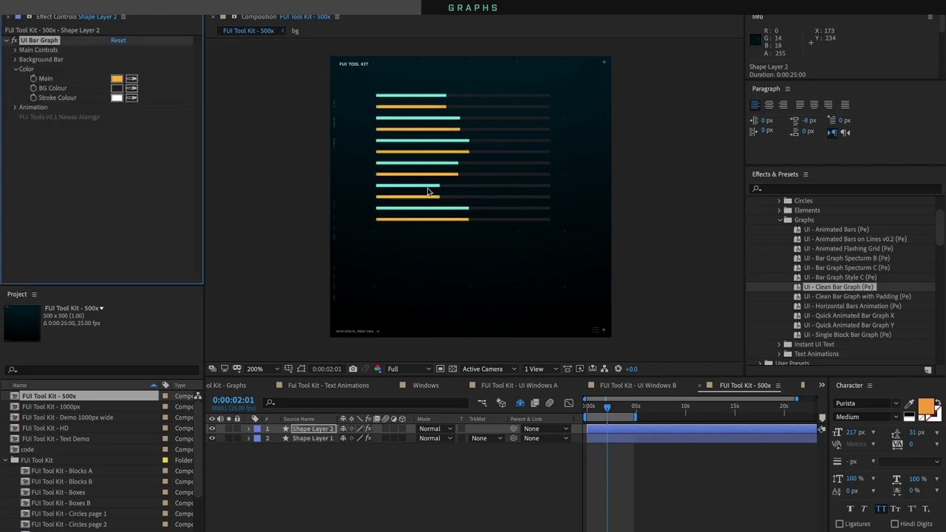
# Duplicate the orange graph, preview all three graphs, then delete all three layers
pyautogui.press('space')
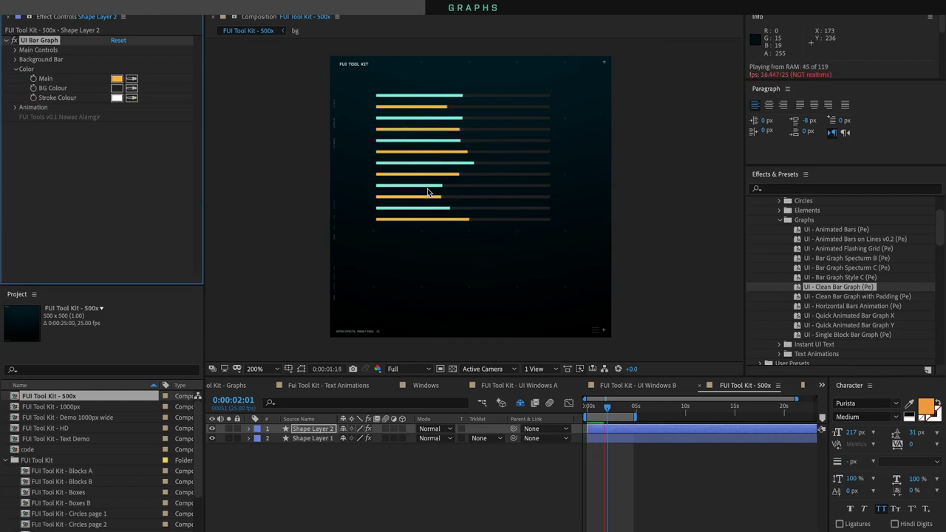
pyautogui.click(339, 427)
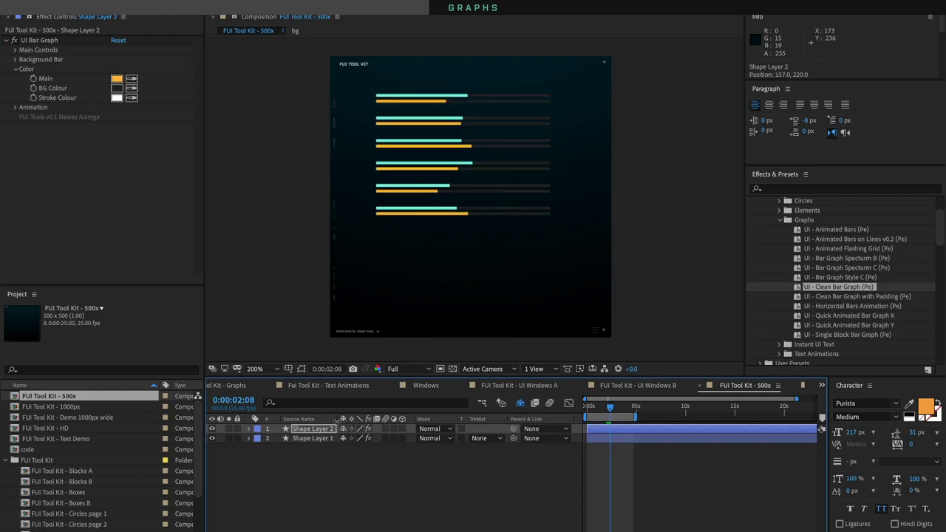
pyautogui.click(329, 429)
pyautogui.press('super+d')
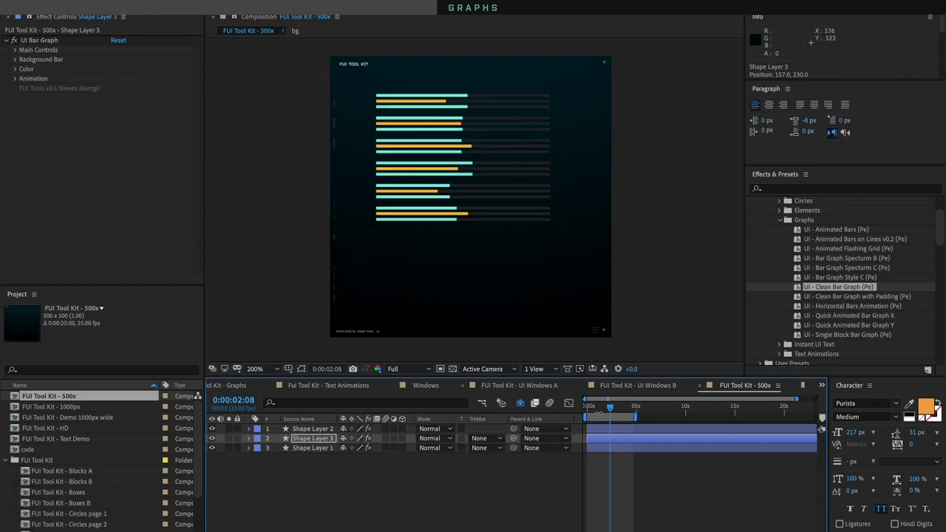
pyautogui.press('space')
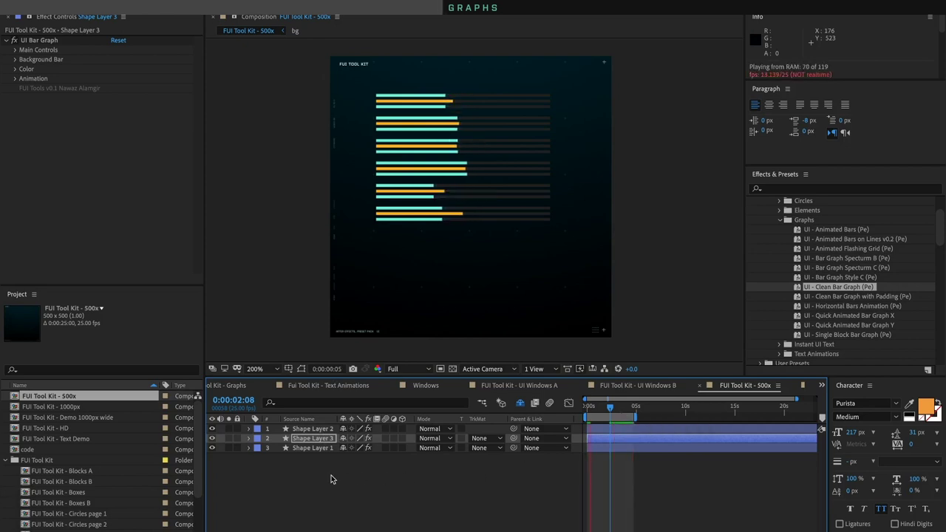
pyautogui.press('space')
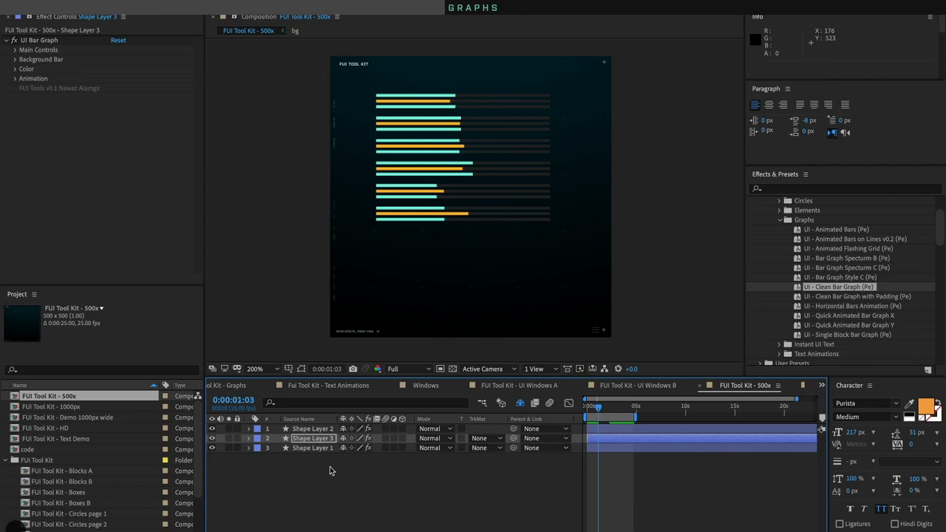
pyautogui.moveTo(338, 475); pyautogui.dragTo(302, 431)
pyautogui.press('Delete')
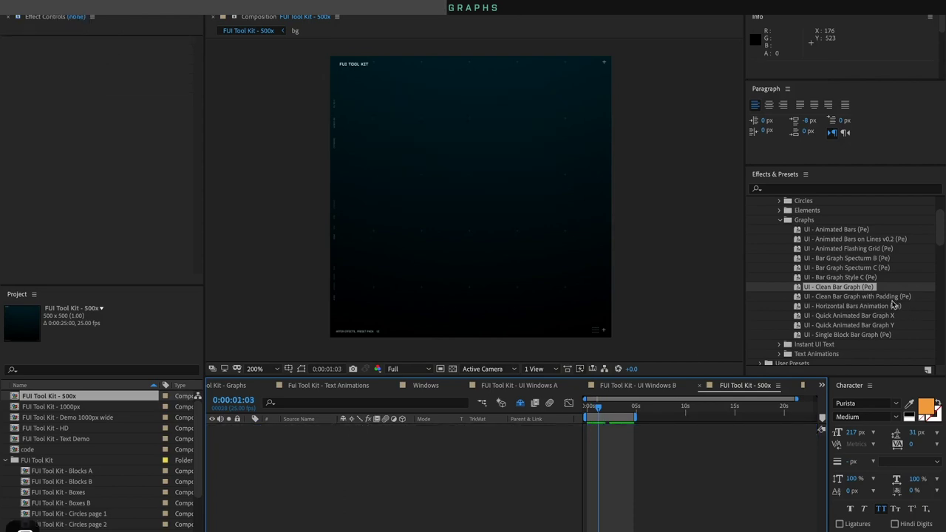
# Apply the Clean Bar Graph with Padding preset and nudge it to the right
pyautogui.click(855, 296)
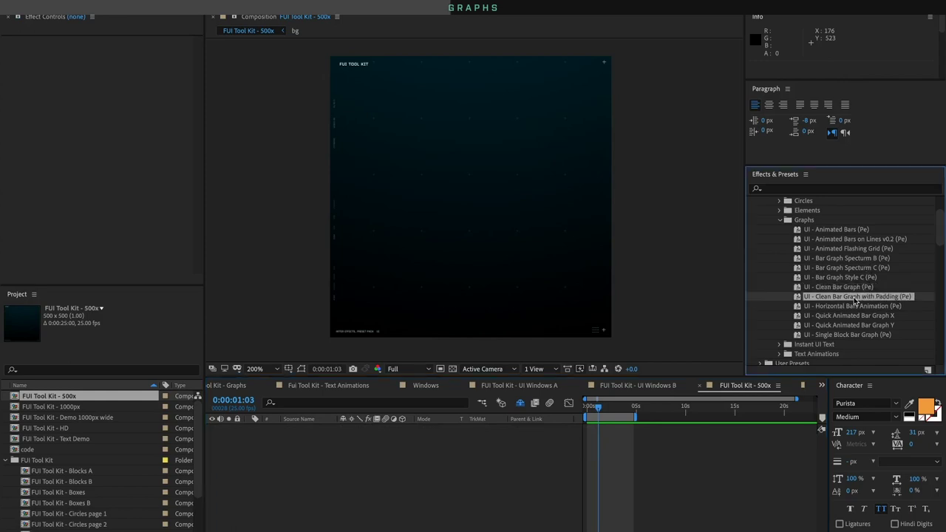
pyautogui.doubleClick(856, 296)
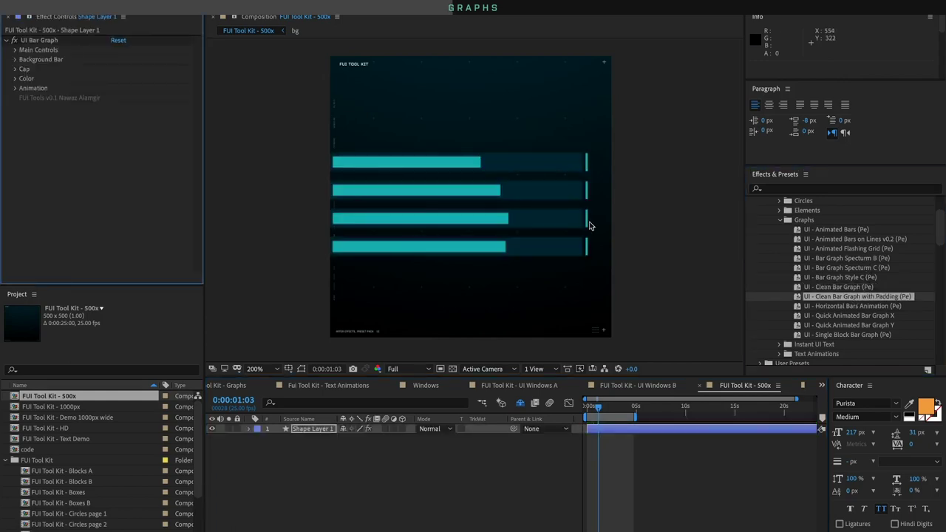
pyautogui.moveTo(428, 163)
pyautogui.mouseDown()
pyautogui.moveTo(477, 161)
pyautogui.moveTo(446, 162)
pyautogui.mouseUp()
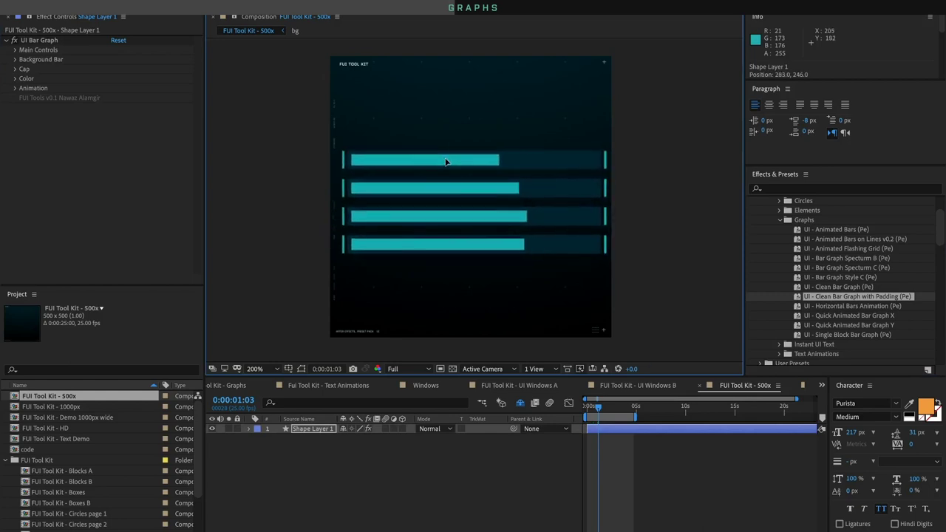
pyautogui.press('s')
pyautogui.click(382, 440)
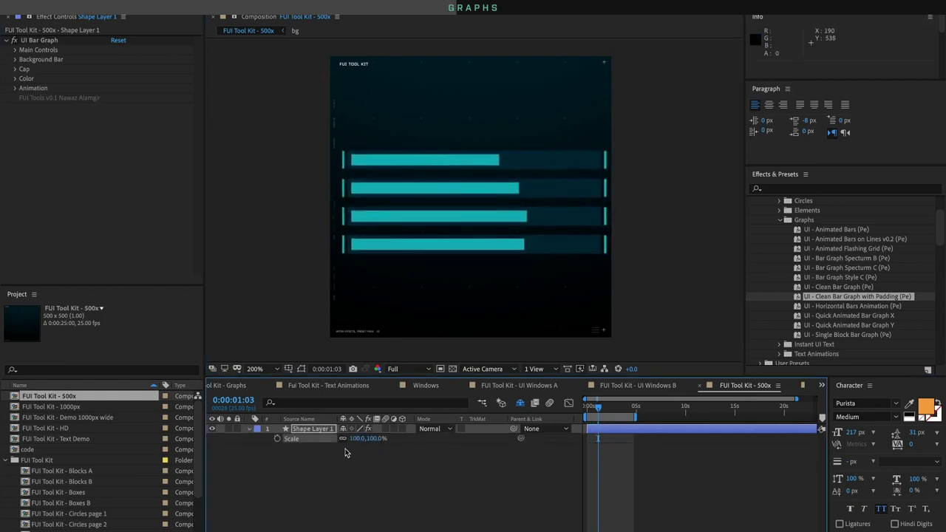
pyautogui.click(137, 198)
# Set Bar Height to 100 and BG Bar Height to 300, then centre the graph
pyautogui.click(15, 49)
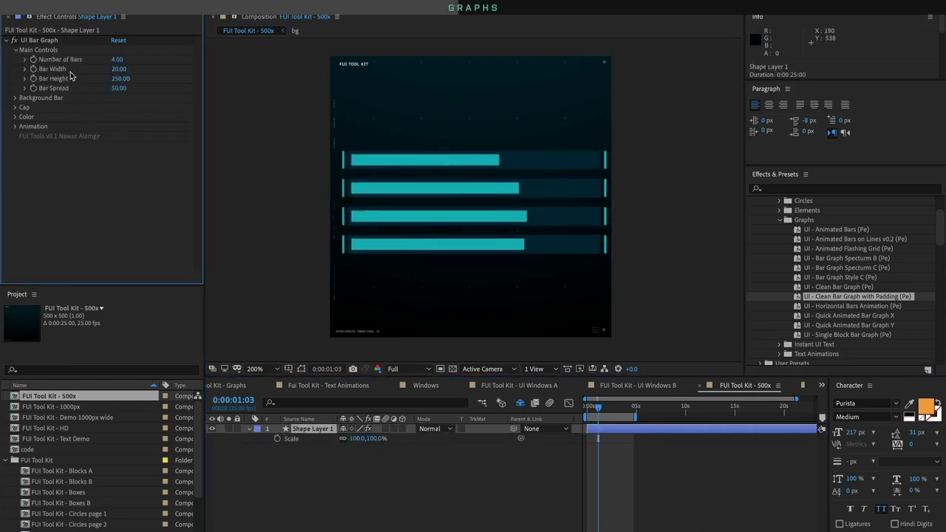
pyautogui.moveTo(119, 79); pyautogui.dragTo(140, 78)
pyautogui.click(15, 97)
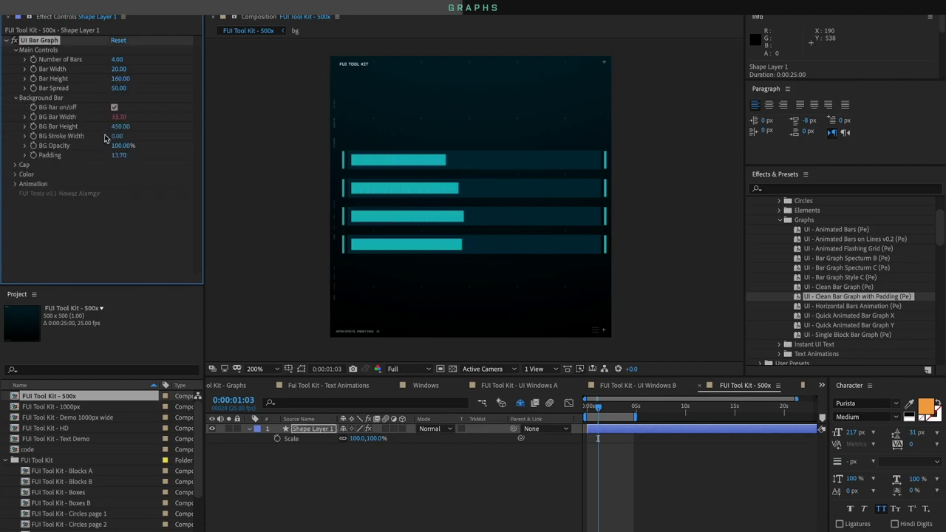
pyautogui.moveTo(120, 127); pyautogui.dragTo(94, 126)
pyautogui.click(396, 160)
pyautogui.moveTo(396, 161); pyautogui.dragTo(424, 147)
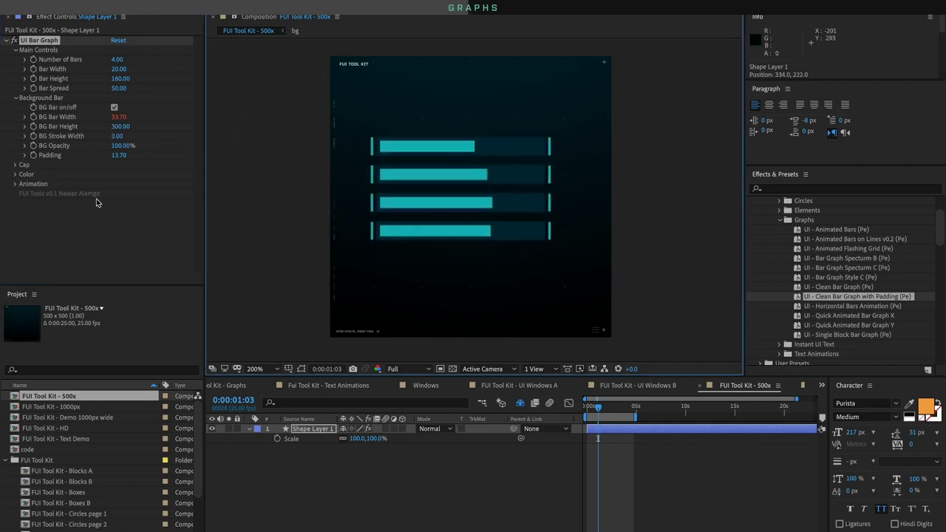
# Spread the bar end caps outward to a Cap Spread of 92.70
pyautogui.click(19, 166)
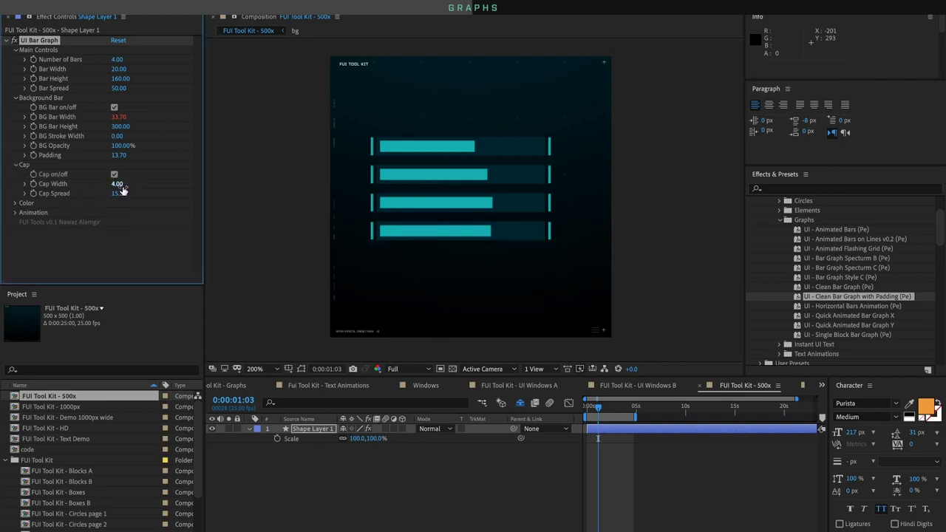
pyautogui.moveTo(118, 184); pyautogui.dragTo(235, 182)
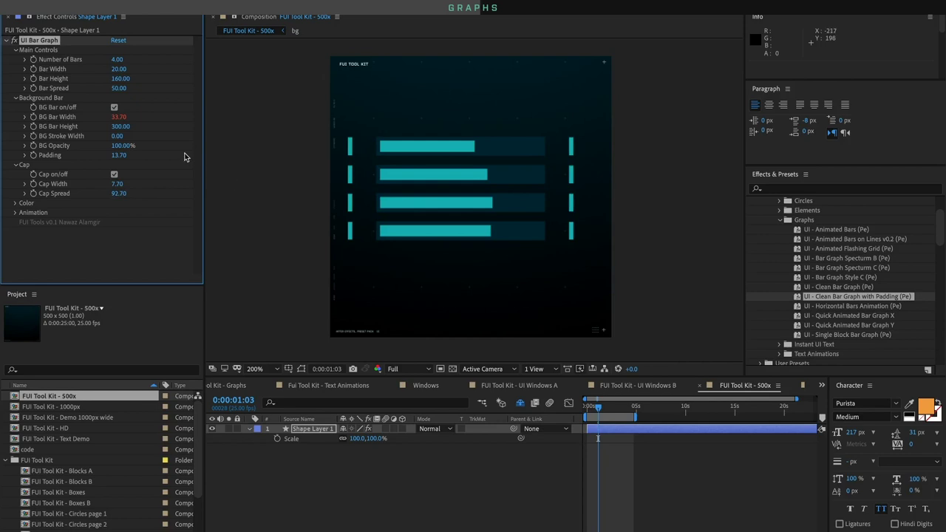
pyautogui.click(16, 204)
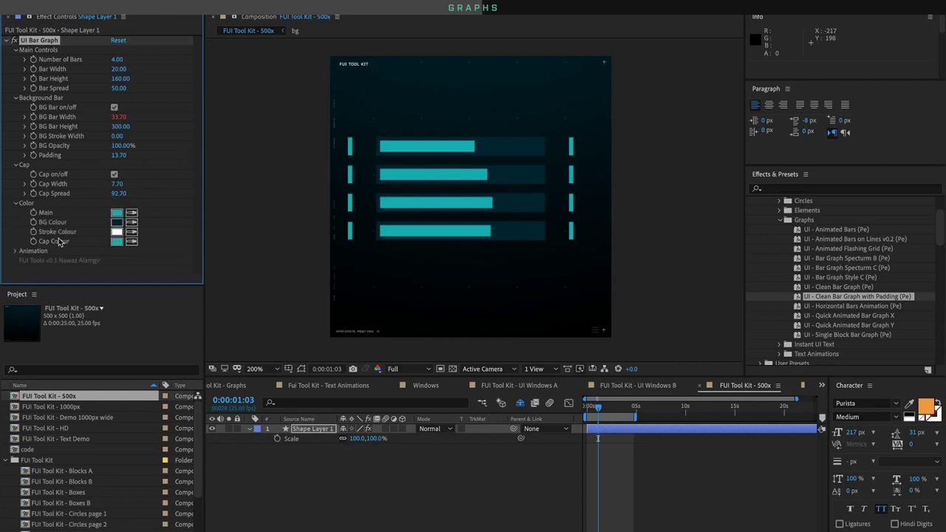
# Give the background bars a mid-grey colour and raise Padding to 17.50
pyautogui.click(120, 155)
pyautogui.write('0')
pyautogui.press('Return')
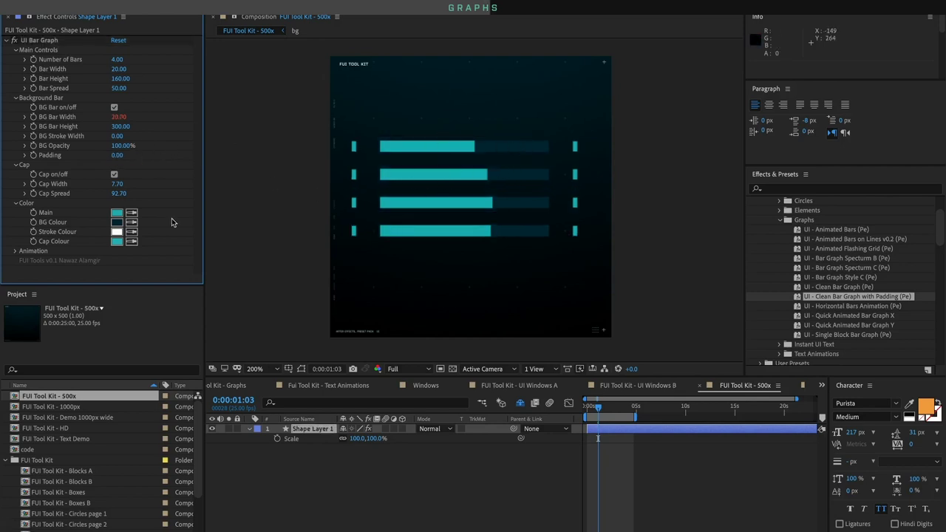
pyautogui.click(115, 222)
pyautogui.click(10, 158)
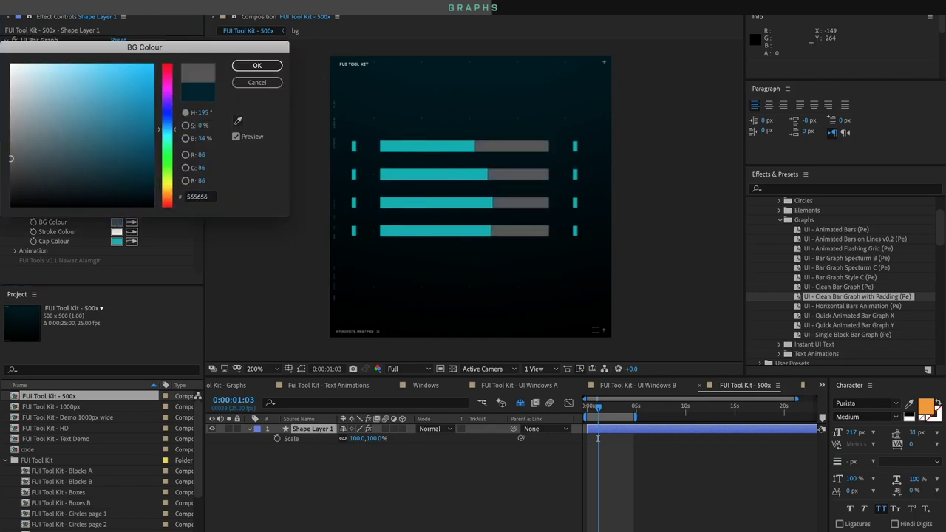
pyautogui.click(258, 66)
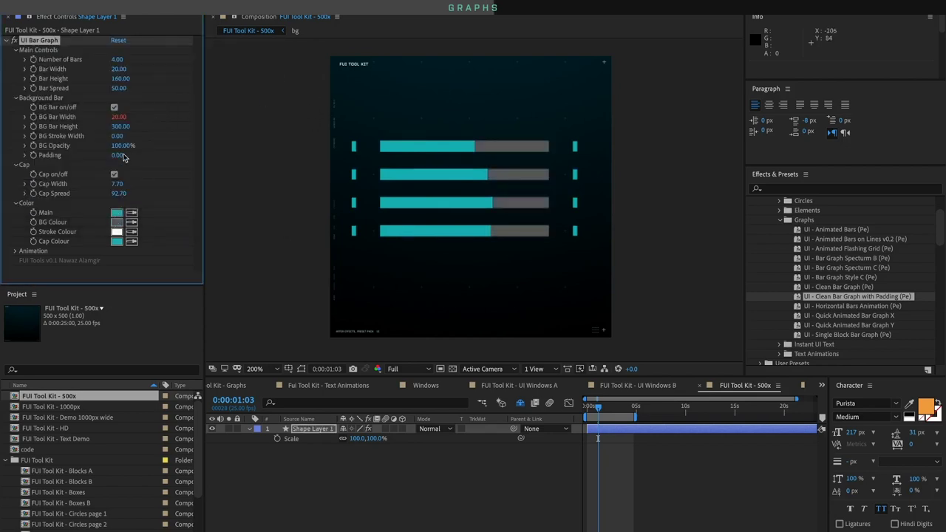
pyautogui.moveTo(129, 155); pyautogui.dragTo(172, 152)
# Turn off end caps, set BG Stroke Width to 1, check a few frames, then delete the layer
pyautogui.click(114, 174)
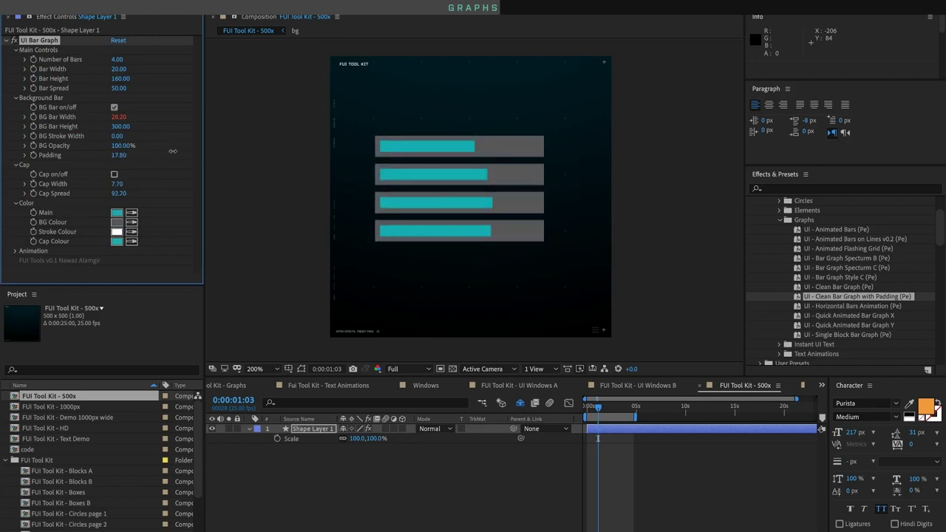
pyautogui.click(118, 137)
pyautogui.write('1')
pyautogui.press('Return')
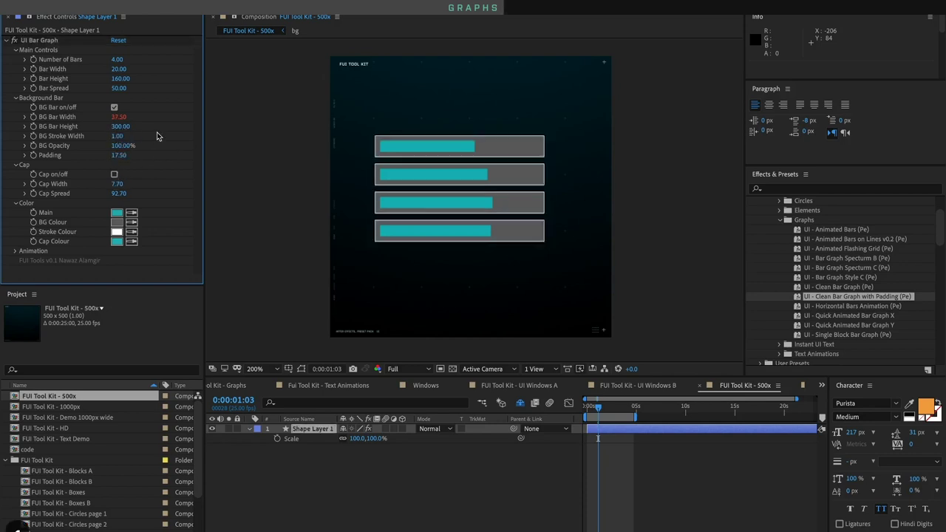
pyautogui.moveTo(596, 412); pyautogui.dragTo(569, 406)
pyautogui.press('Delete')
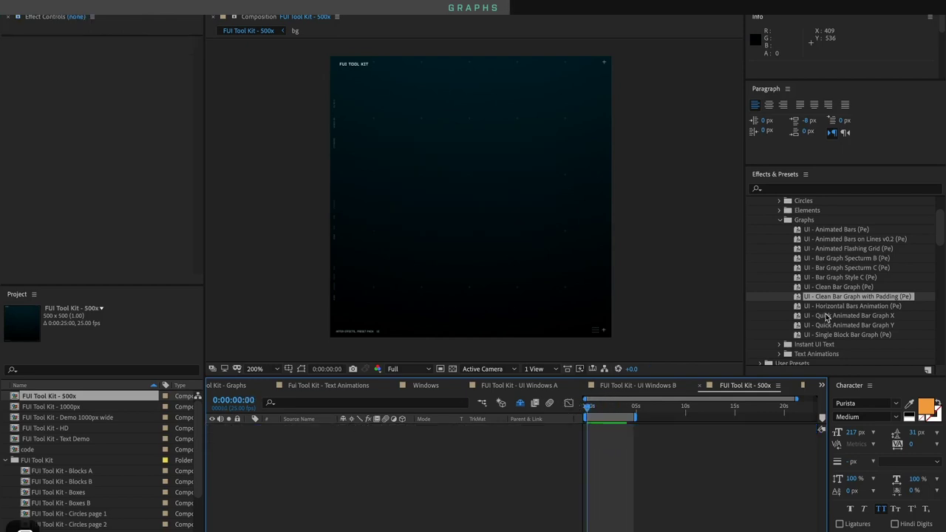
# Apply the Bar Graph Spectrum B preset and nudge its position left
pyautogui.click(848, 266)
pyautogui.doubleClick(848, 259)
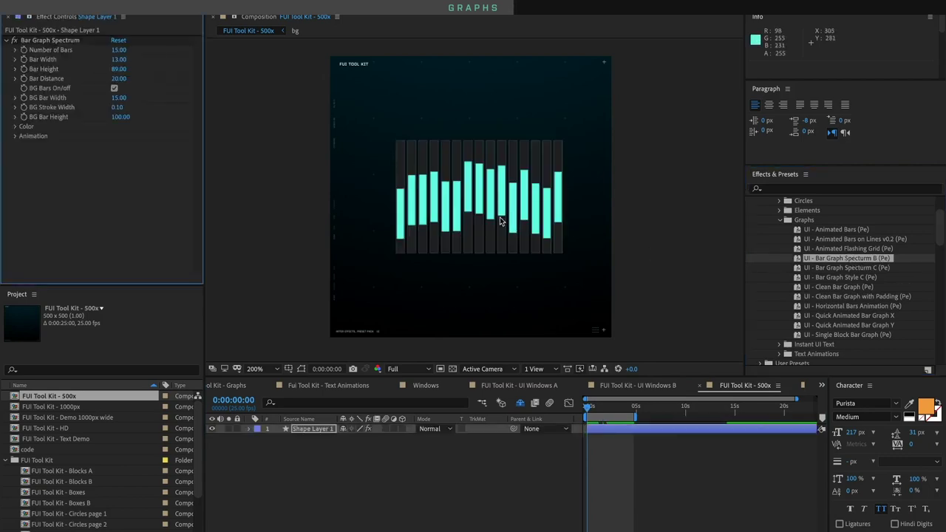
pyautogui.click(304, 430)
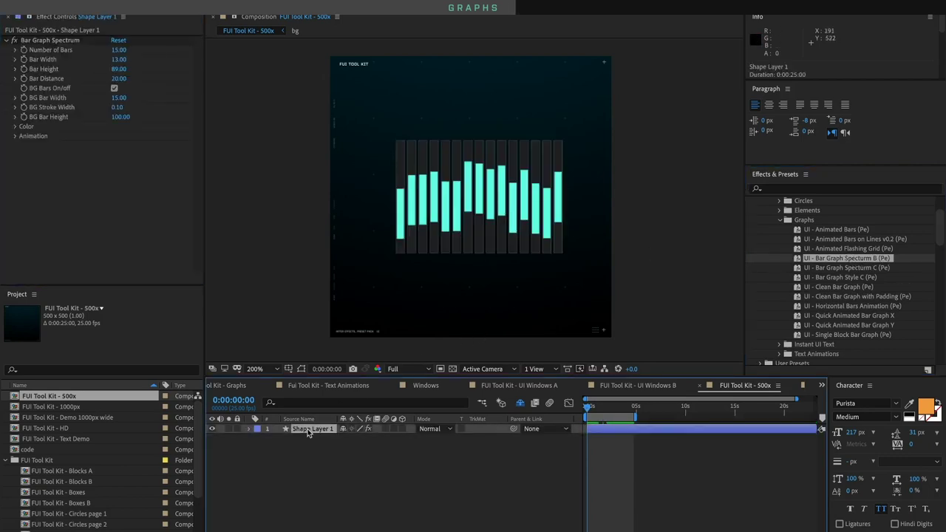
pyautogui.press('p')
pyautogui.moveTo(345, 438); pyautogui.dragTo(347, 438)
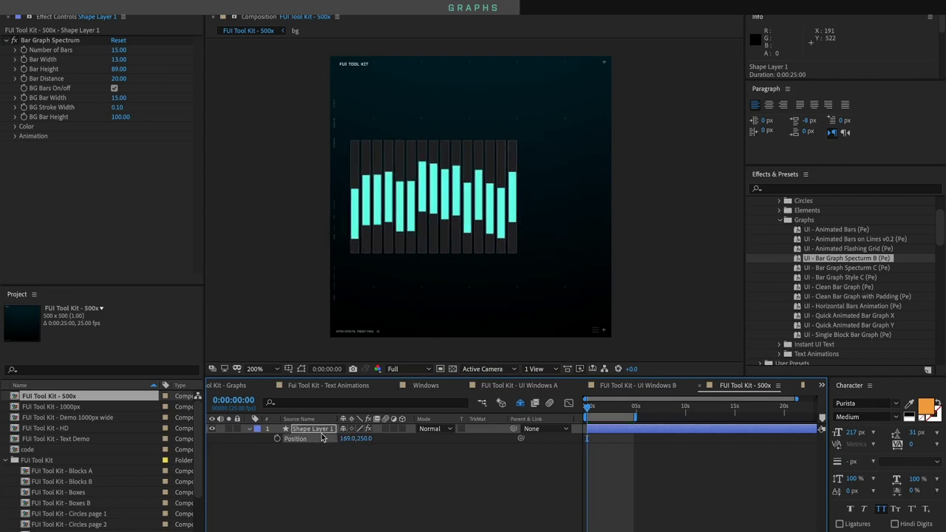
# Set Number of Bars to 35 and BG Stroke Width to 0
pyautogui.click(122, 50)
pyautogui.write('35')
pyautogui.press('Return')
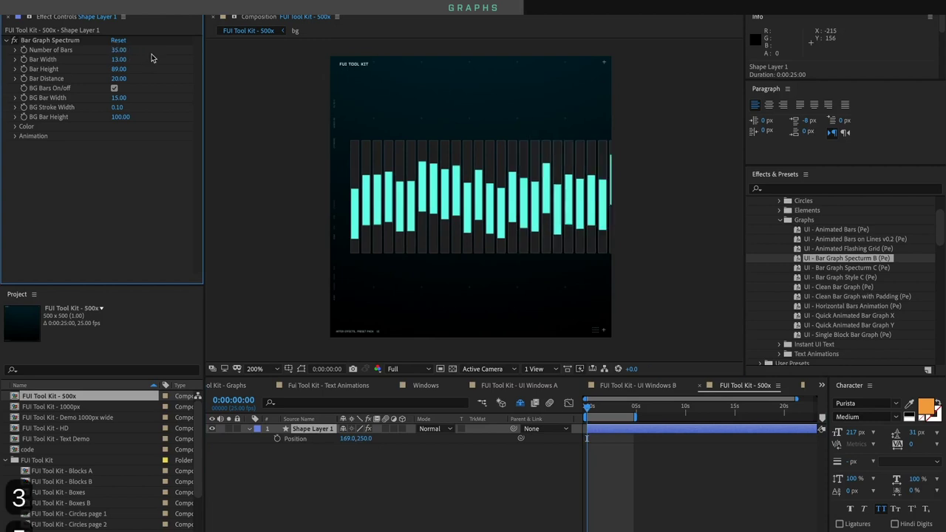
pyautogui.click(115, 107)
pyautogui.write('0')
pyautogui.press('Return')
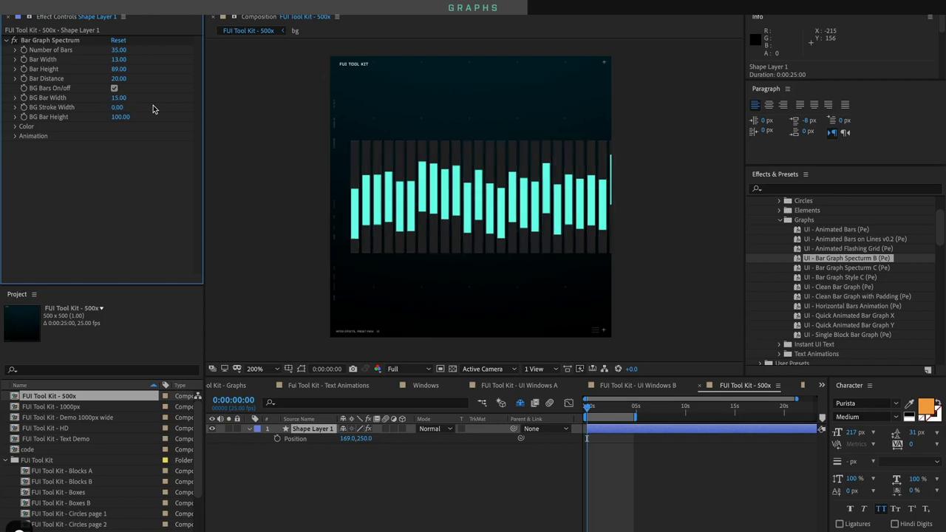
pyautogui.click(120, 69)
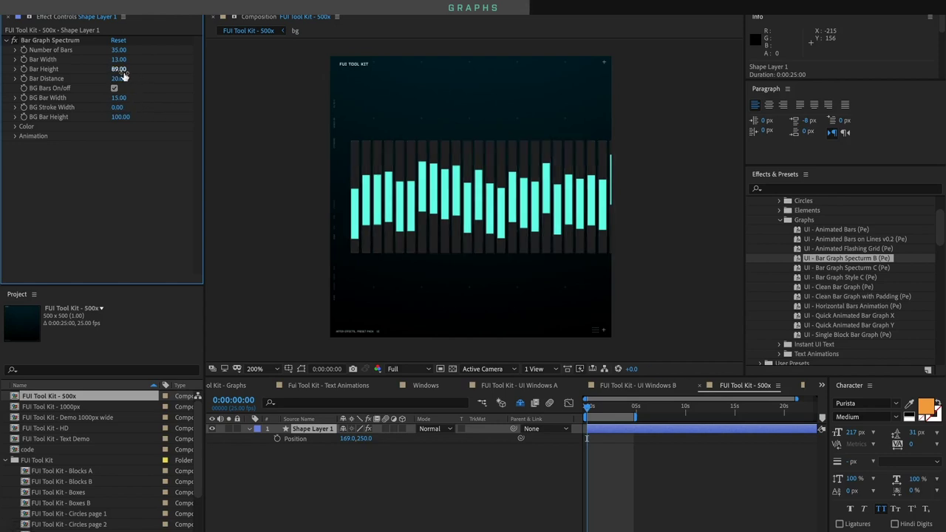
pyautogui.hotkey('ctrl', 'z')
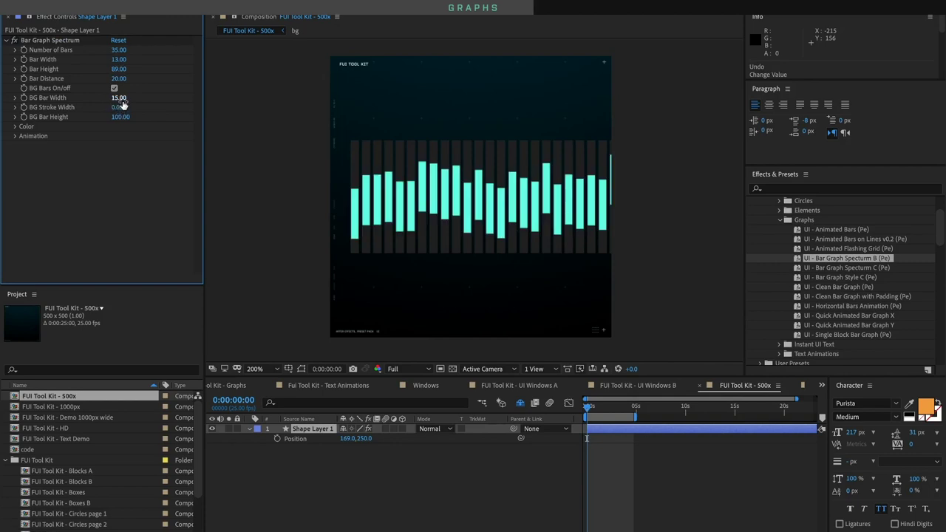
# Set BG Bar Width to 2, Bar Width to 2 and Bar Distance to 4
pyautogui.click(119, 98)
pyautogui.write('2')
pyautogui.press('Return')
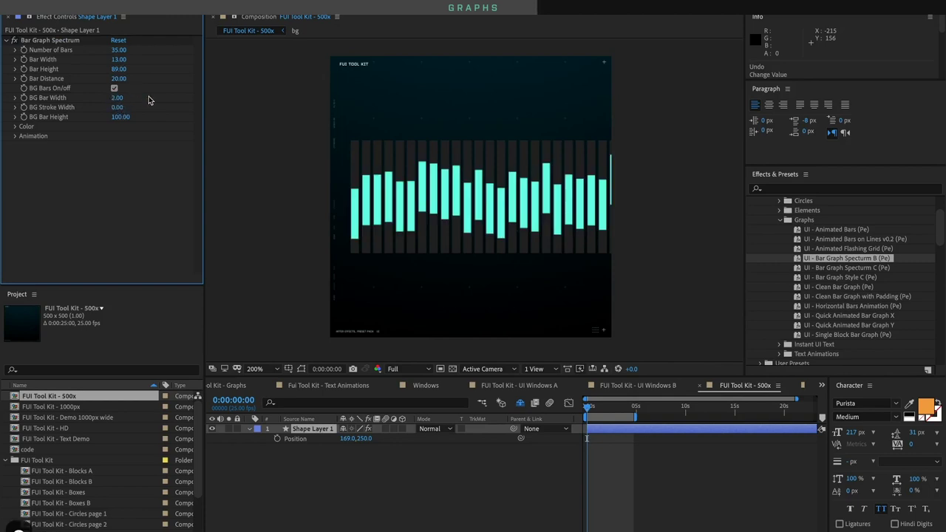
pyautogui.click(119, 59)
pyautogui.write('2')
pyautogui.press('Return')
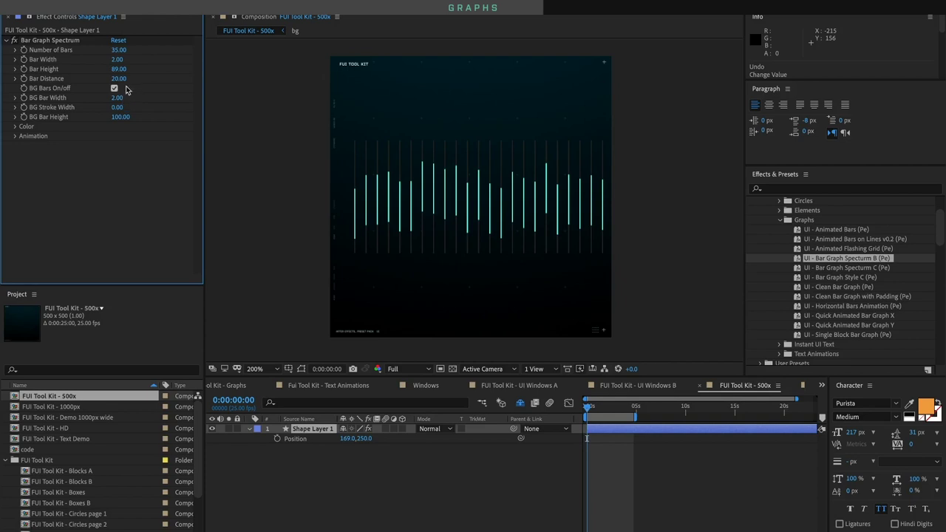
pyautogui.click(120, 79)
pyautogui.write('4')
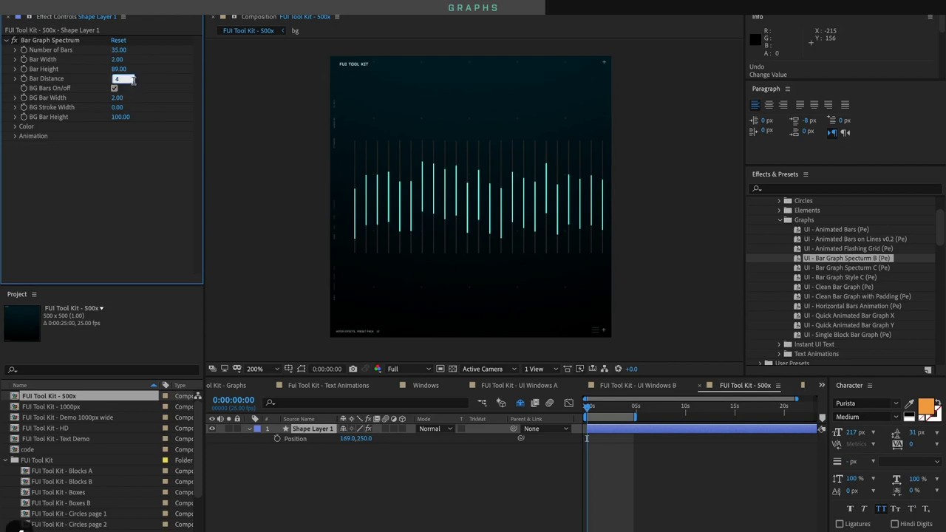
pyautogui.press('Return')
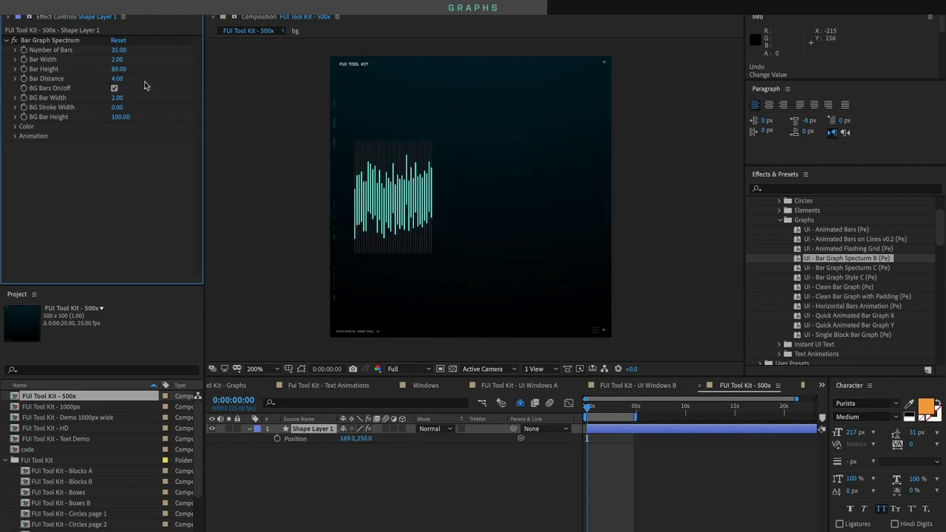
# Raise the bar count, preview the spectrum, and shrink Bar Height to 7
pyautogui.moveTo(118, 49); pyautogui.dragTo(149, 41)
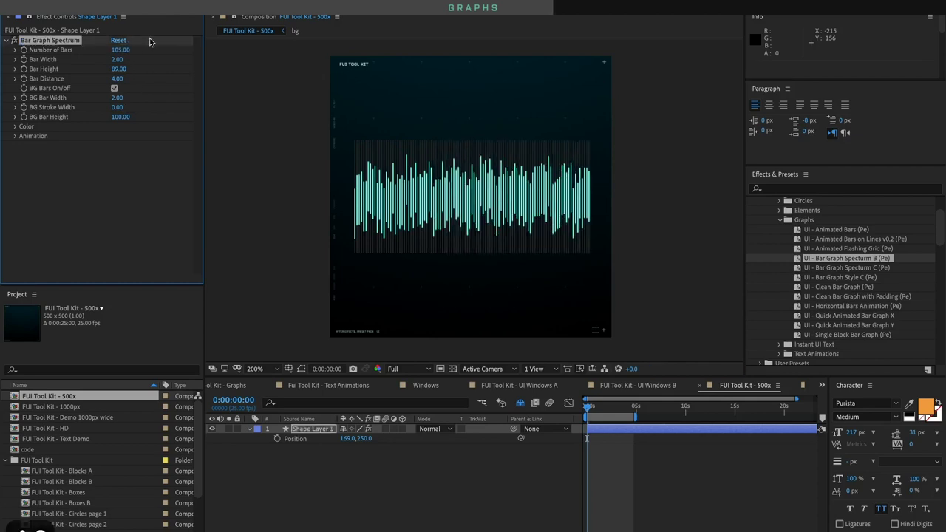
pyautogui.press('space')
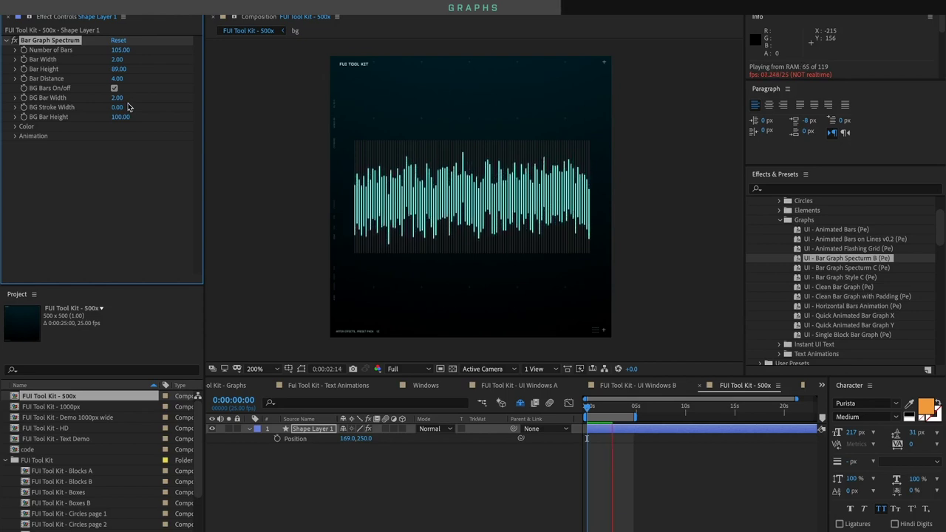
pyautogui.press('space')
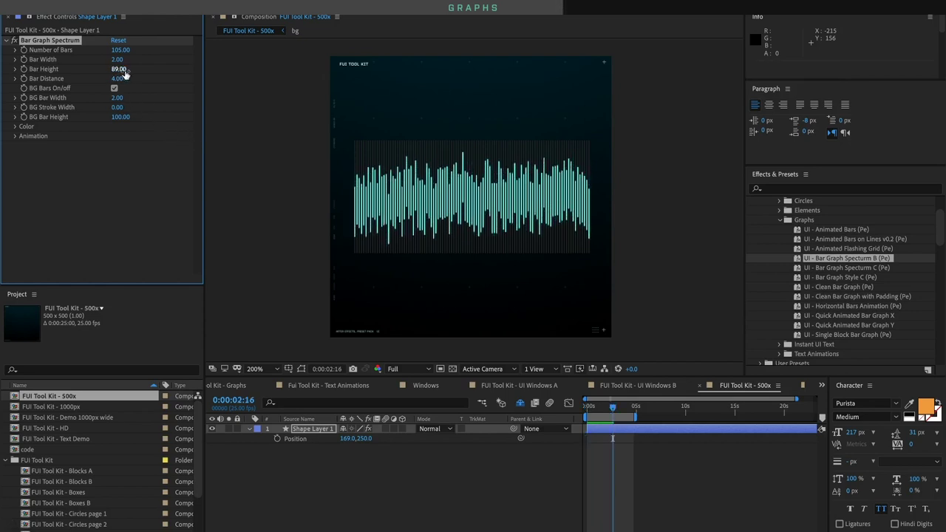
pyautogui.moveTo(120, 70); pyautogui.dragTo(92, 86)
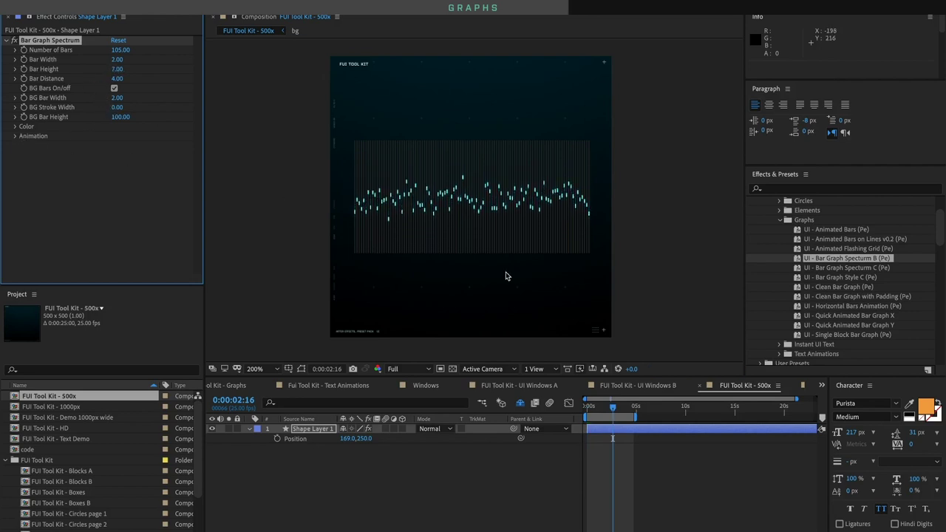
# Delete the spectrum graph layer
pyautogui.click(599, 407)
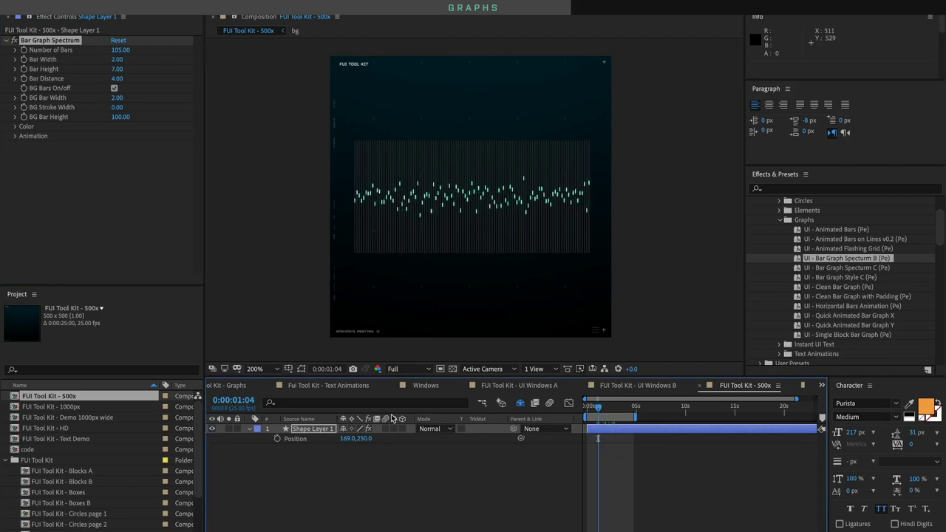
pyautogui.click(322, 430)
pyautogui.press('Delete')
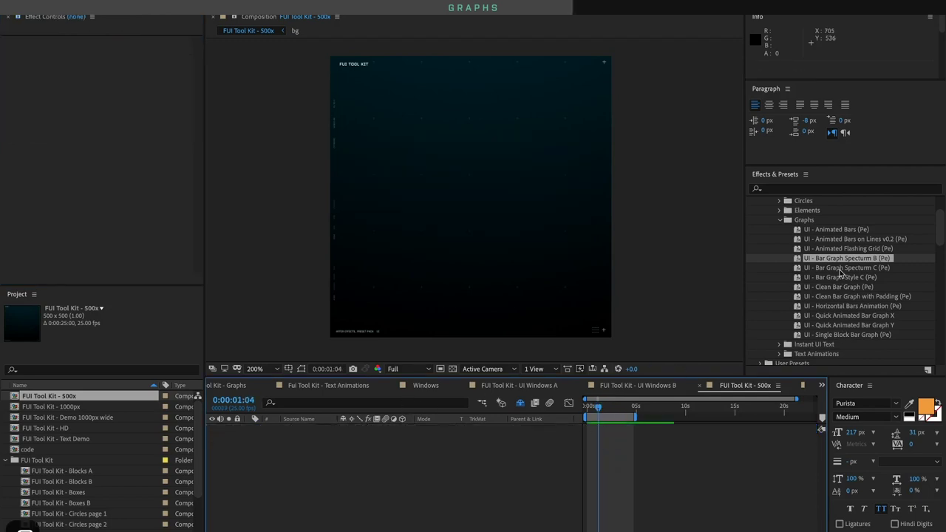
# Apply the Bar Graph Spectrum C preset and preview its 15 outlined bars with cyan markers
pyautogui.doubleClick(839, 270)
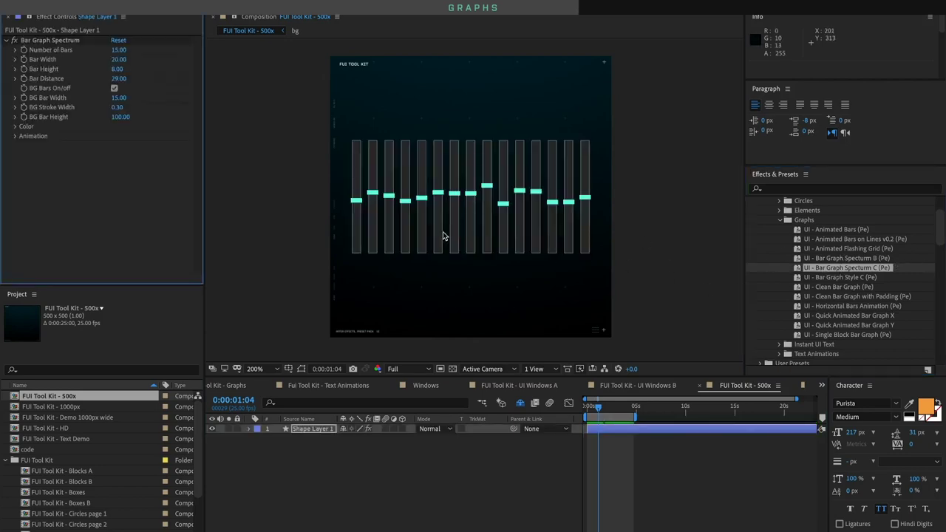
pyautogui.moveTo(596, 407)
pyautogui.mouseDown()
pyautogui.moveTo(614, 405)
pyautogui.moveTo(603, 407)
pyautogui.moveTo(605, 398)
pyautogui.mouseUp()
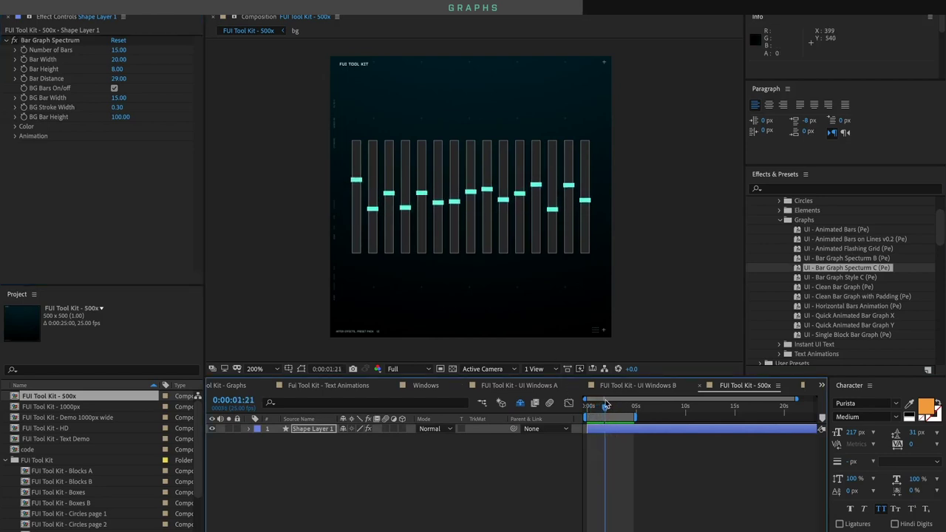
pyautogui.press('space')
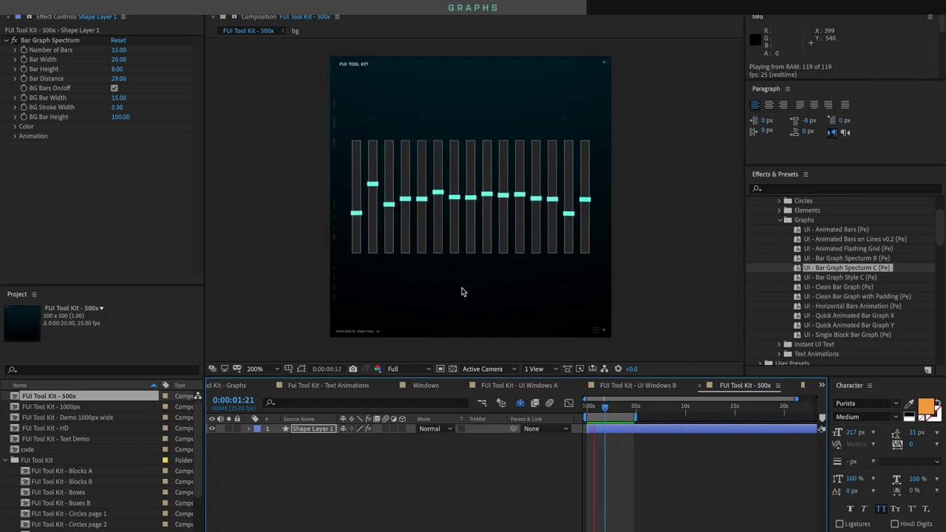
pyautogui.press('space')
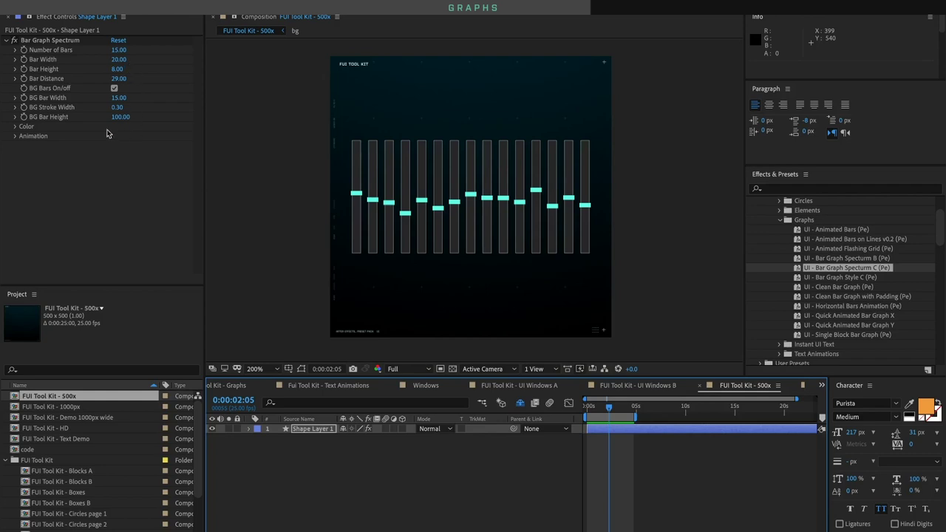
# Colour the bars red, match the outlines to that red, and make background bars black
pyautogui.click(15, 126)
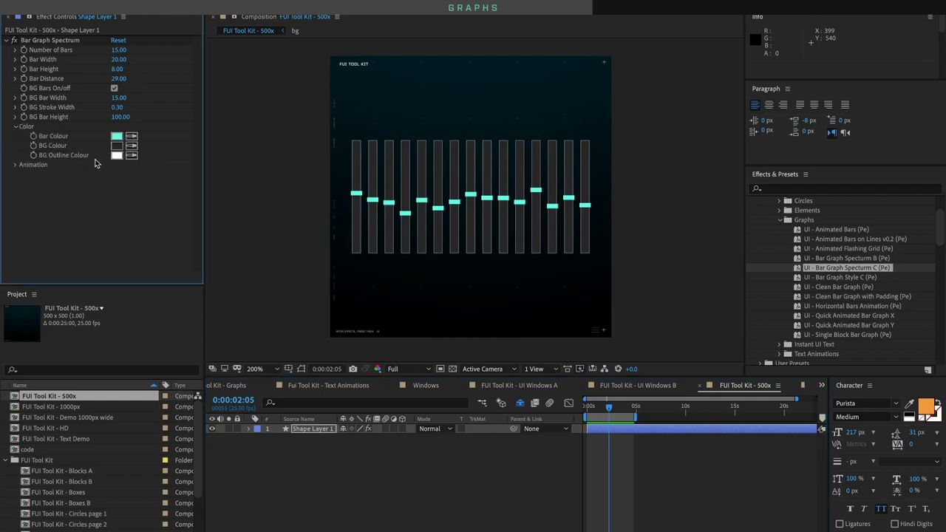
pyautogui.click(117, 137)
pyautogui.moveTo(168, 95); pyautogui.dragTo(143, 63)
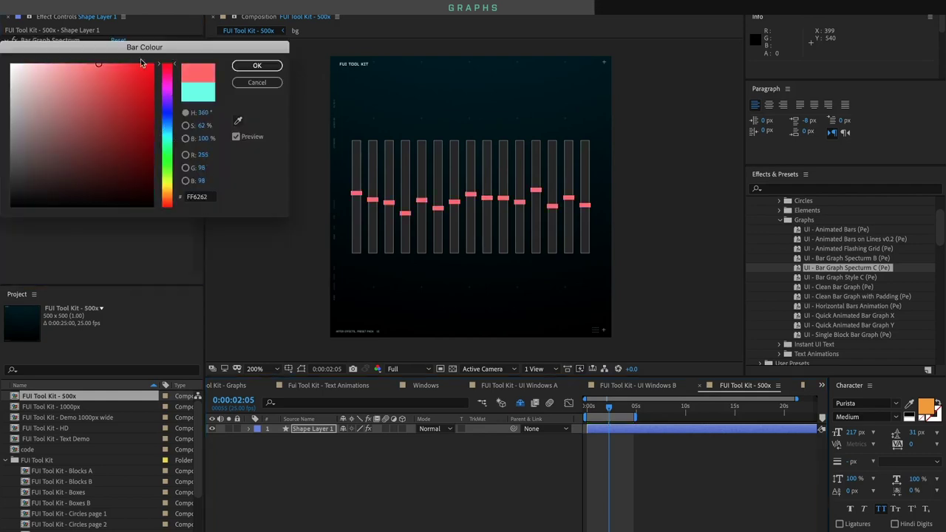
pyautogui.click(153, 65)
pyautogui.click(256, 65)
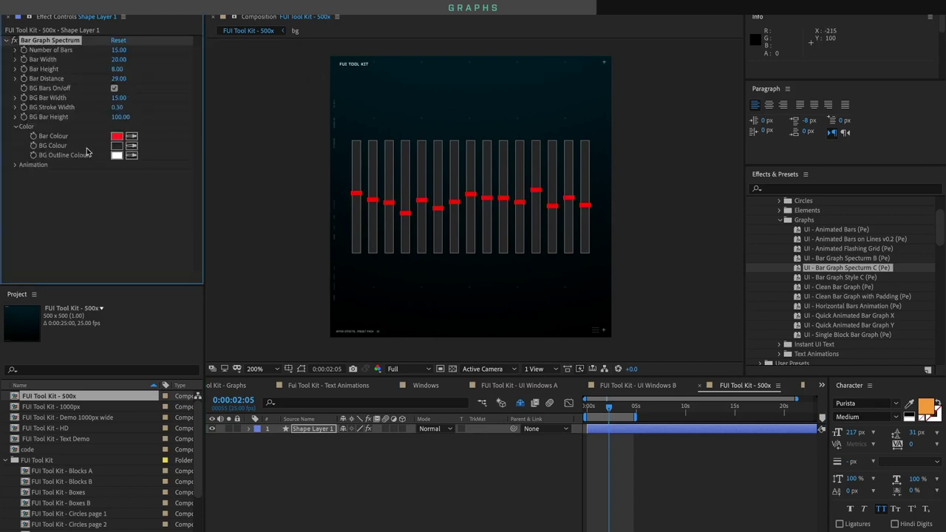
pyautogui.click(131, 155)
pyautogui.click(116, 137)
pyautogui.click(117, 146)
pyautogui.click(11, 207)
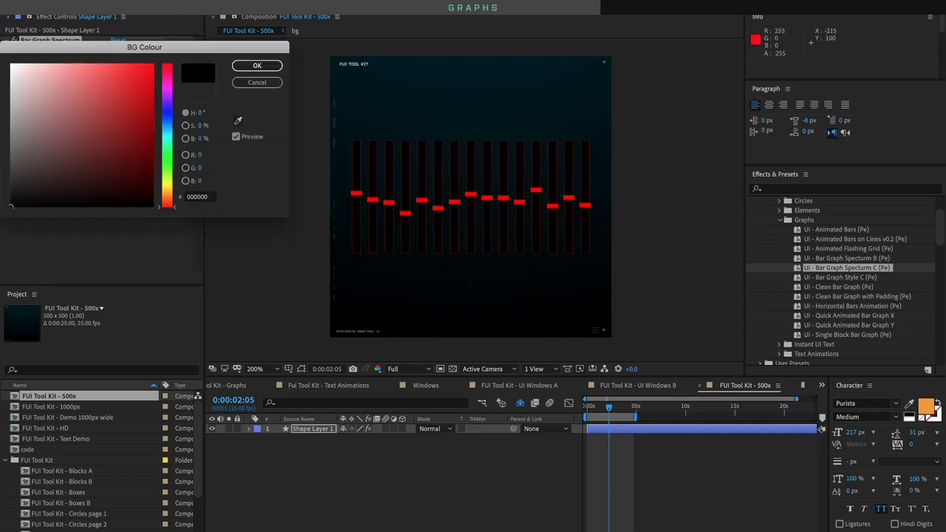
pyautogui.click(281, 67)
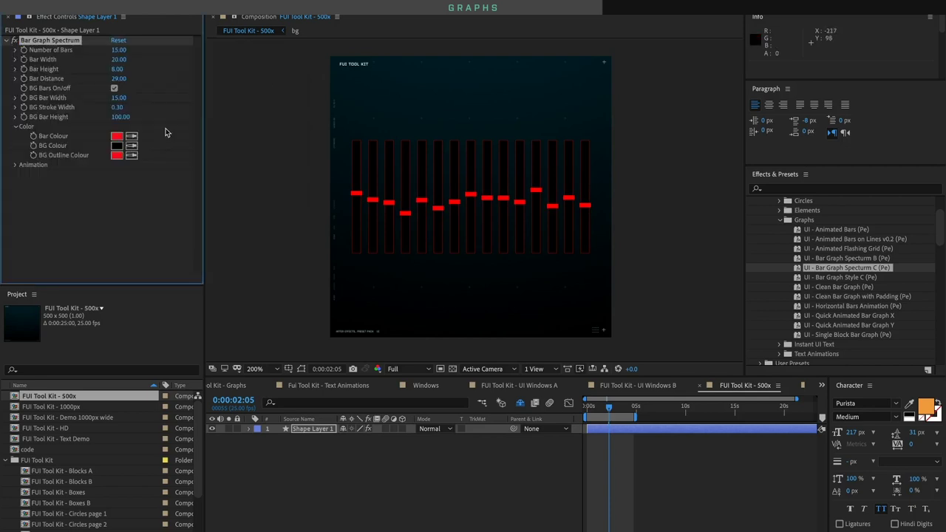
# Reduce the graph to five bars, spread them apart, and widen them to Bar Width 71
pyautogui.click(119, 49)
pyautogui.write('5')
pyautogui.press('Return')
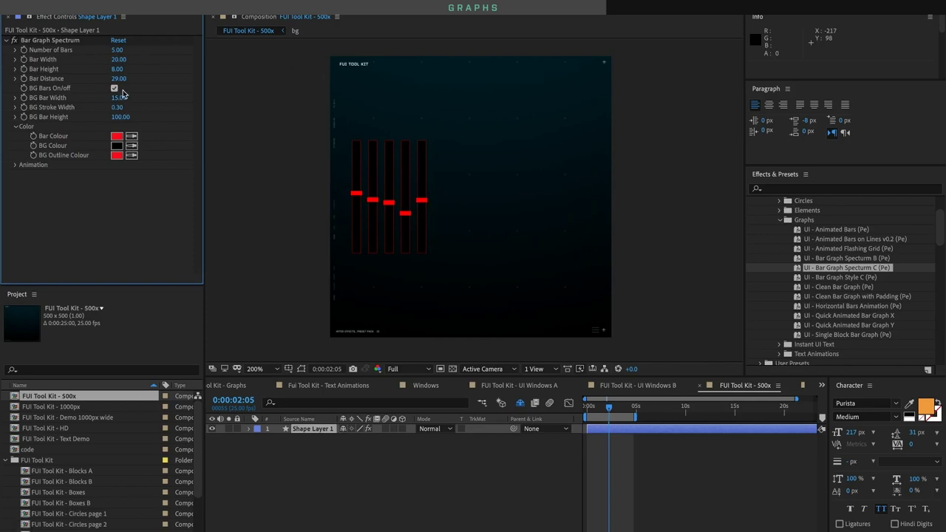
pyautogui.moveTo(118, 78); pyautogui.dragTo(165, 86)
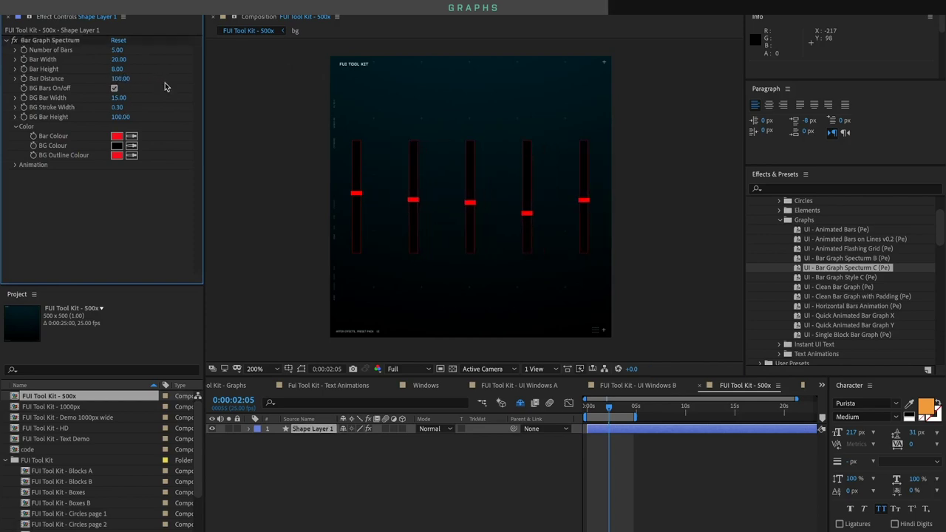
pyautogui.moveTo(118, 107); pyautogui.dragTo(142, 99)
pyautogui.hotkey('ctrl', 'z')
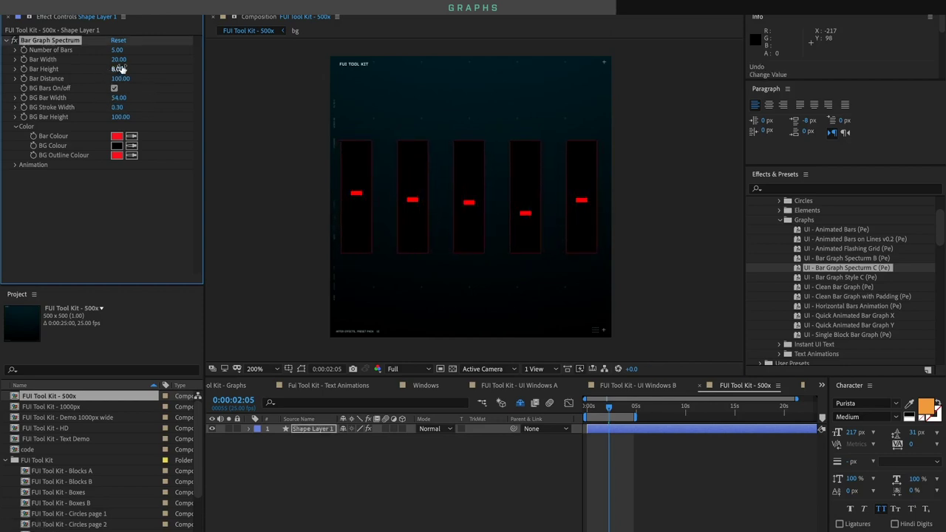
pyautogui.moveTo(127, 67); pyautogui.dragTo(149, 59)
# Preview the red bar graph, then delete its layer
pyautogui.press('space')
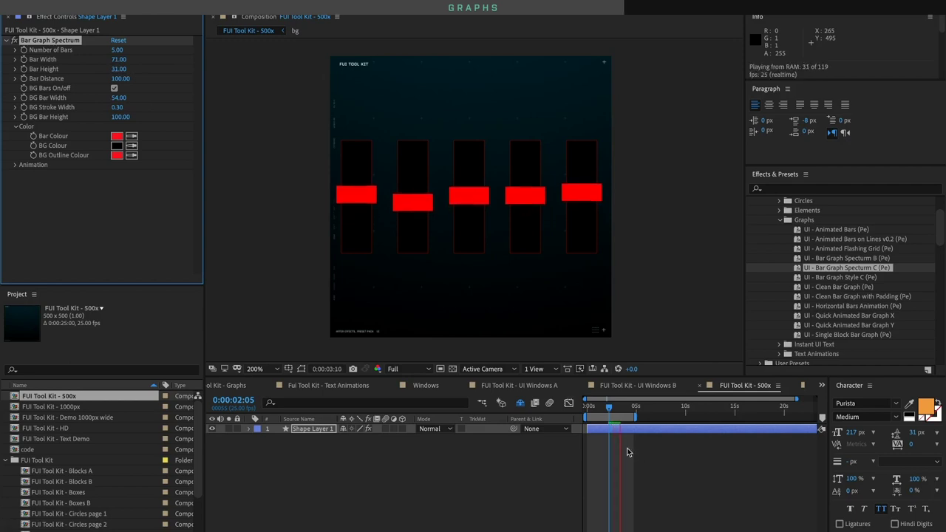
pyautogui.click(320, 430)
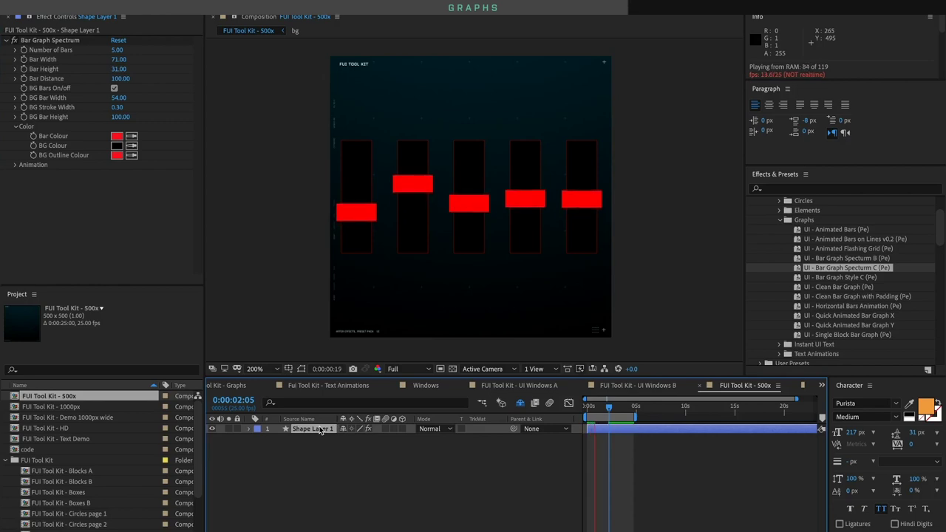
pyautogui.press('space')
pyautogui.press('Delete')
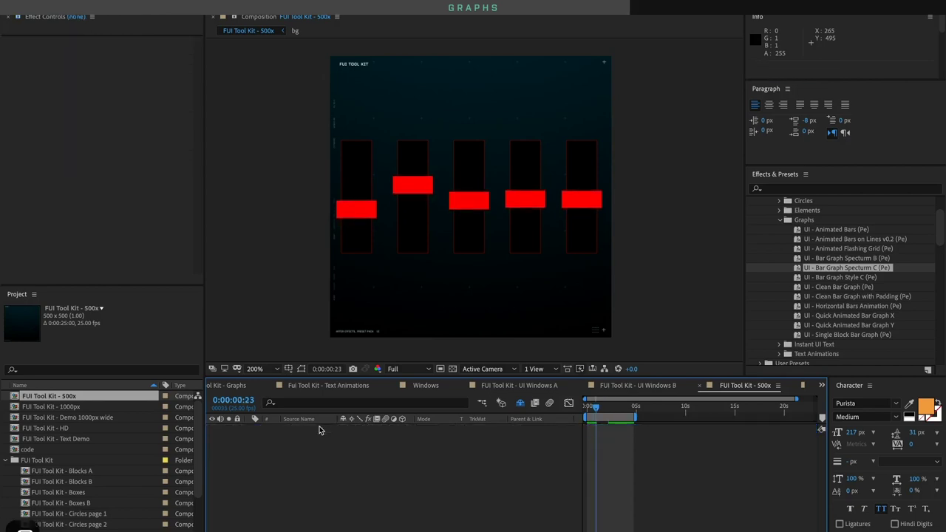
# Apply the Horizontal Bars Animation preset, preview it and select its layer
pyautogui.doubleClick(858, 307)
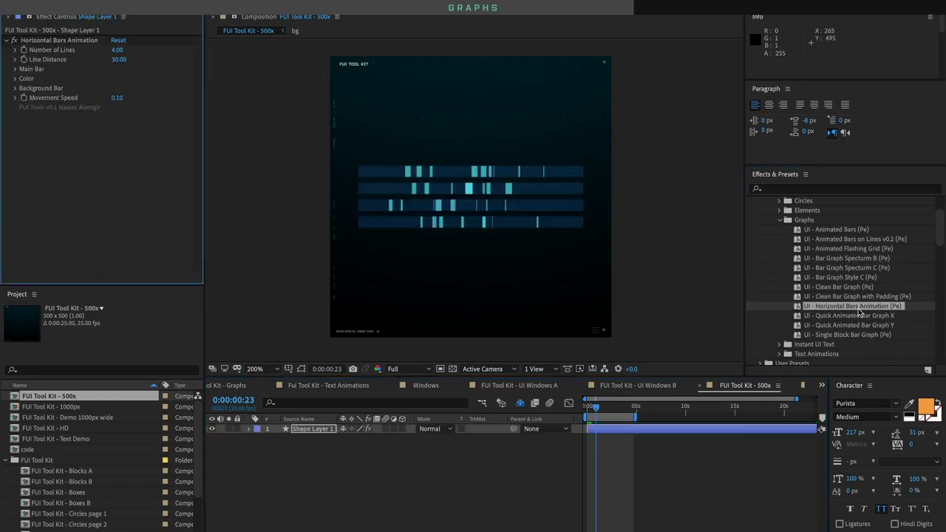
pyautogui.press('space')
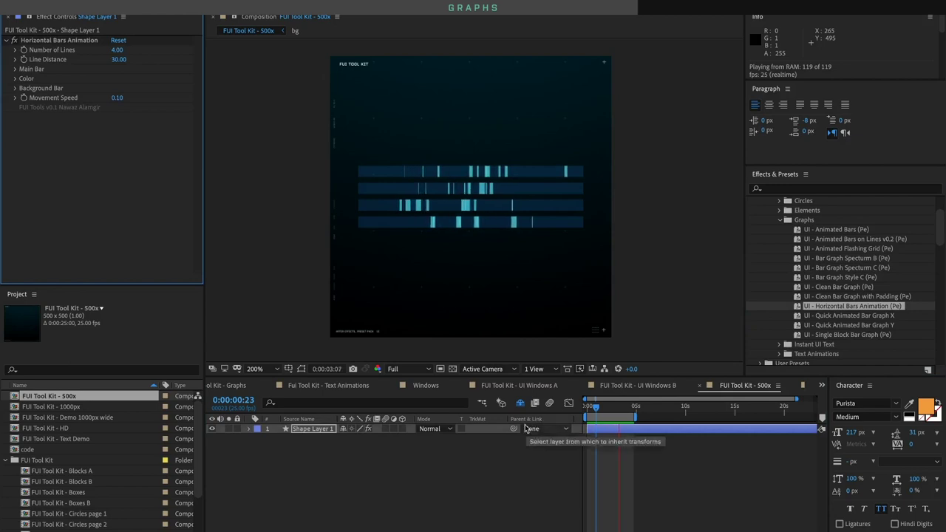
pyautogui.click(311, 430)
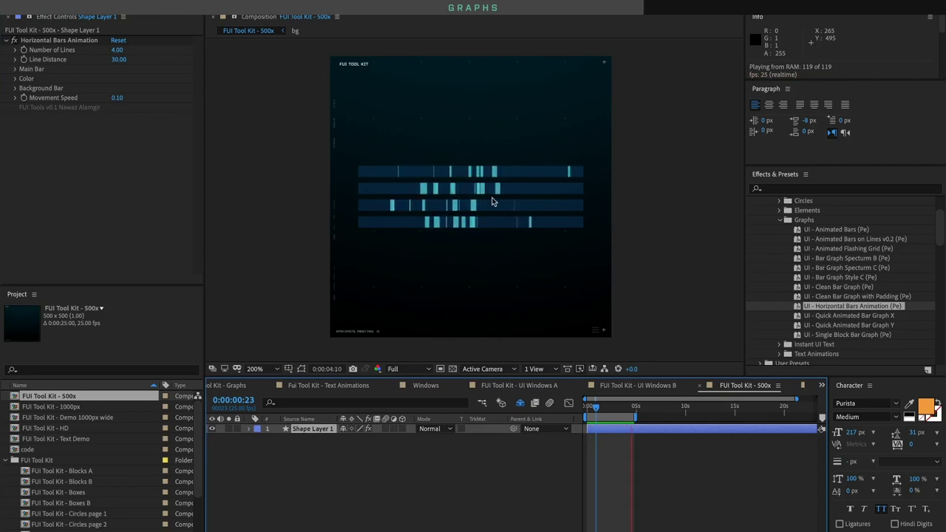
# Set the graph to 7 lines of bars and dim the bars to 41 opacity
pyautogui.click(118, 49)
pyautogui.write('7')
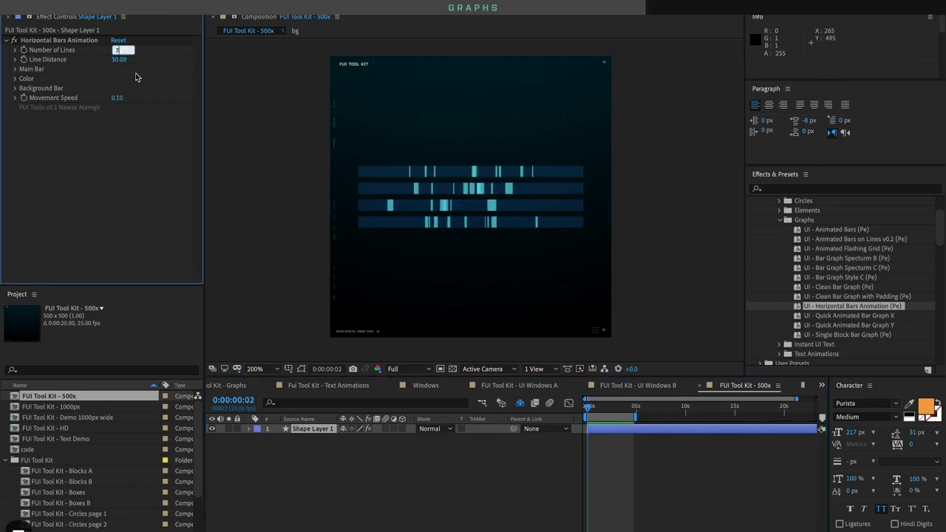
pyautogui.press('Return')
pyautogui.click(15, 60)
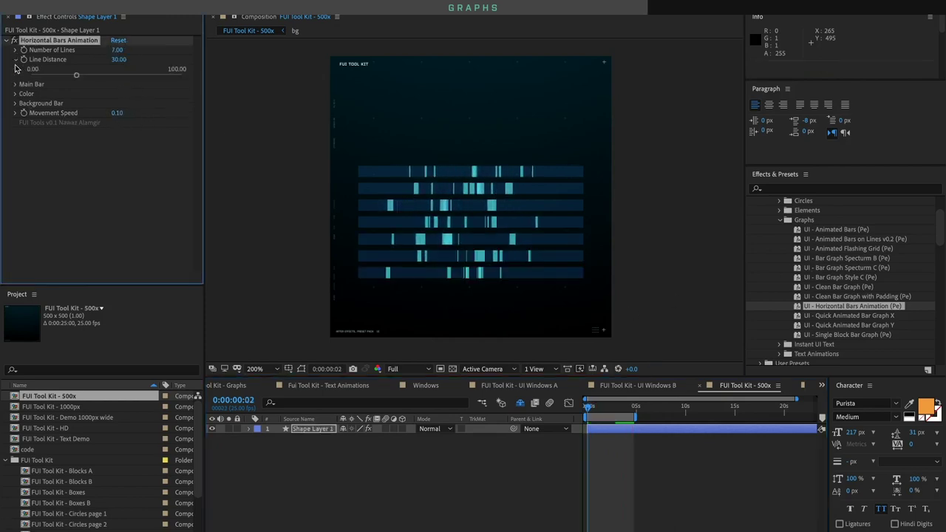
pyautogui.click(16, 84)
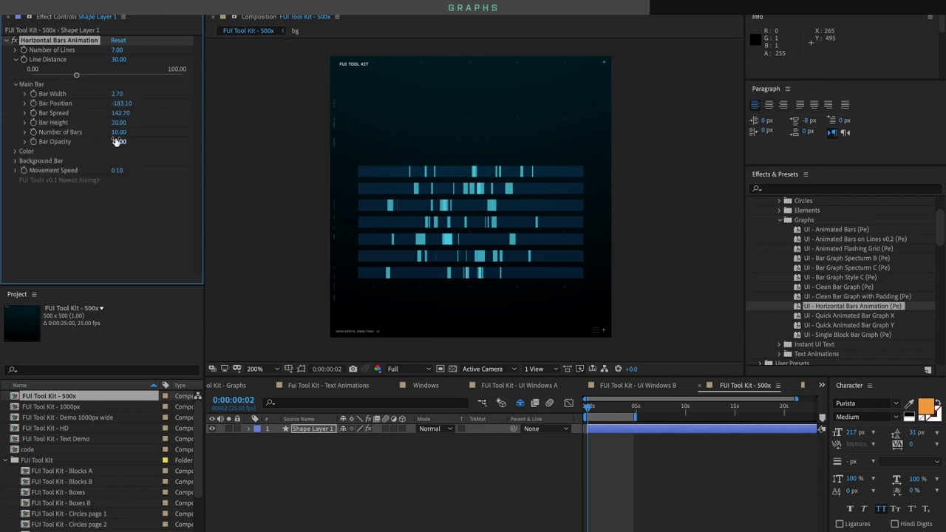
pyautogui.moveTo(116, 141); pyautogui.dragTo(106, 147)
# Set Number of Bars to 40, then raise it to 43 and preview
pyautogui.click(123, 134)
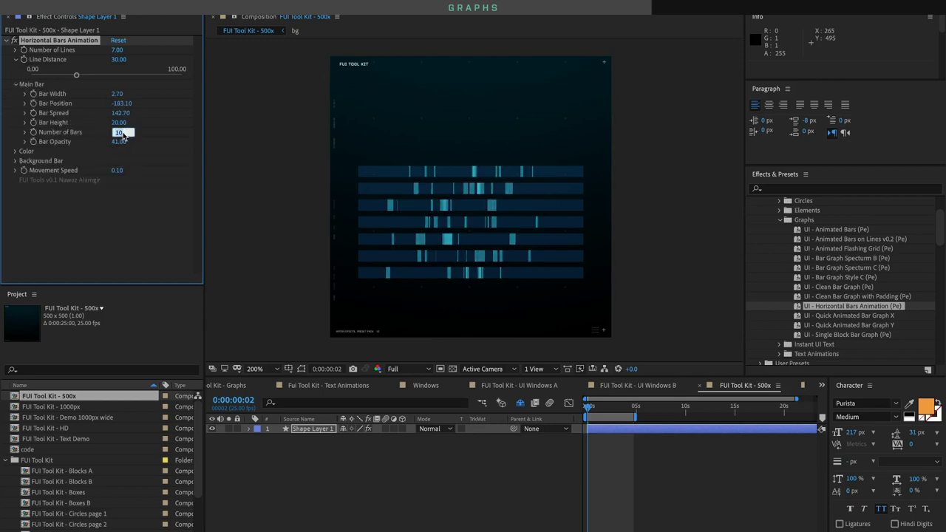
pyautogui.write('40')
pyautogui.press('Return')
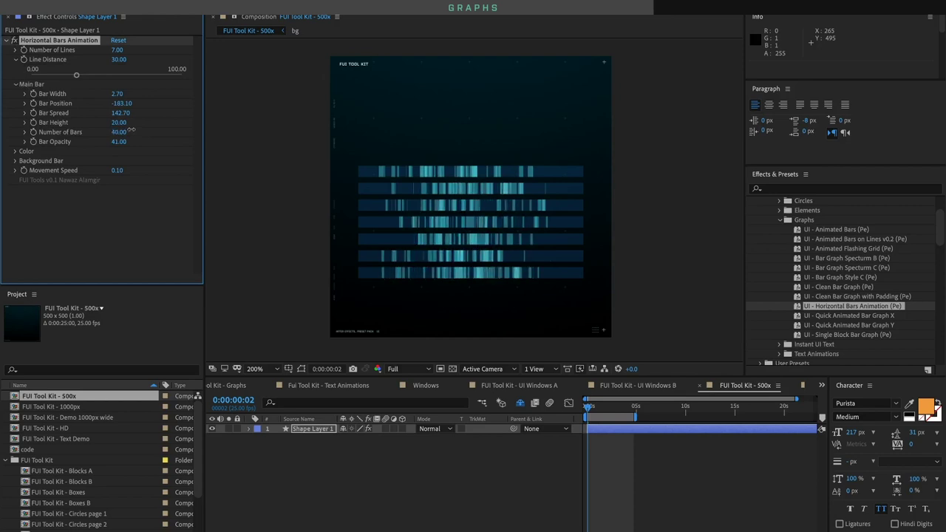
pyautogui.moveTo(131, 129); pyautogui.dragTo(137, 130)
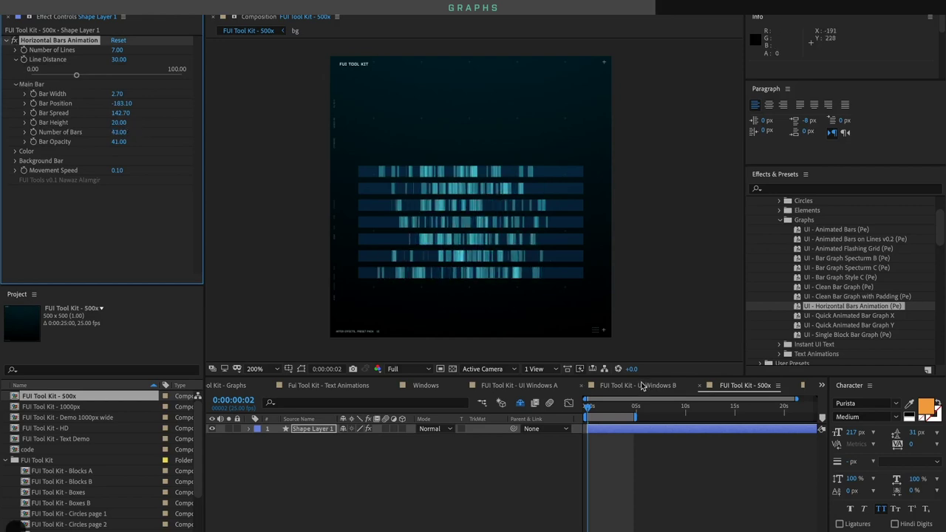
pyautogui.press('space')
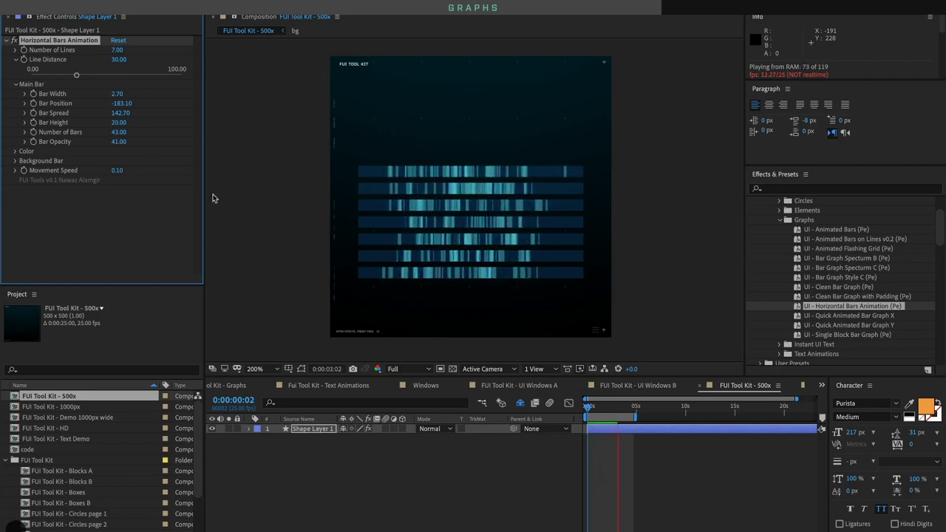
pyautogui.press('space')
# Set Background Bar Width to 373 and nudge the bar graph up and right
pyautogui.click(15, 151)
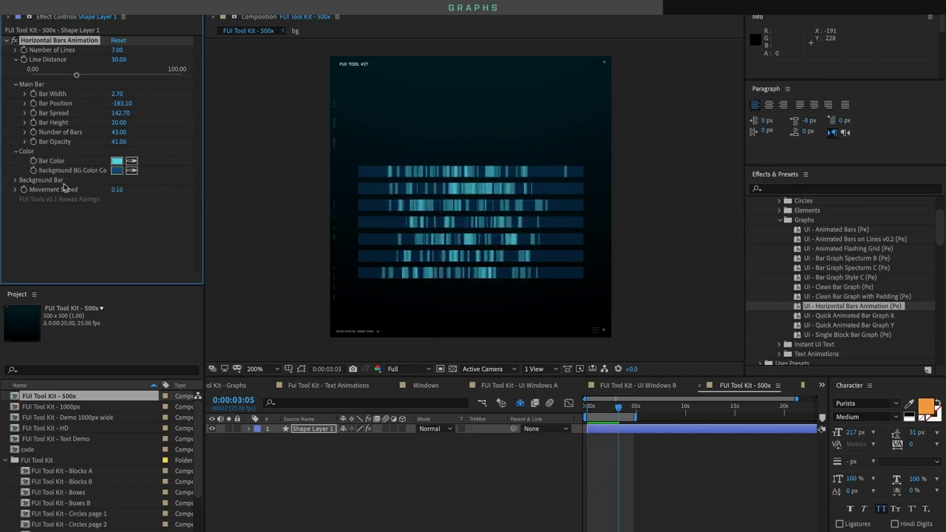
pyautogui.click(14, 180)
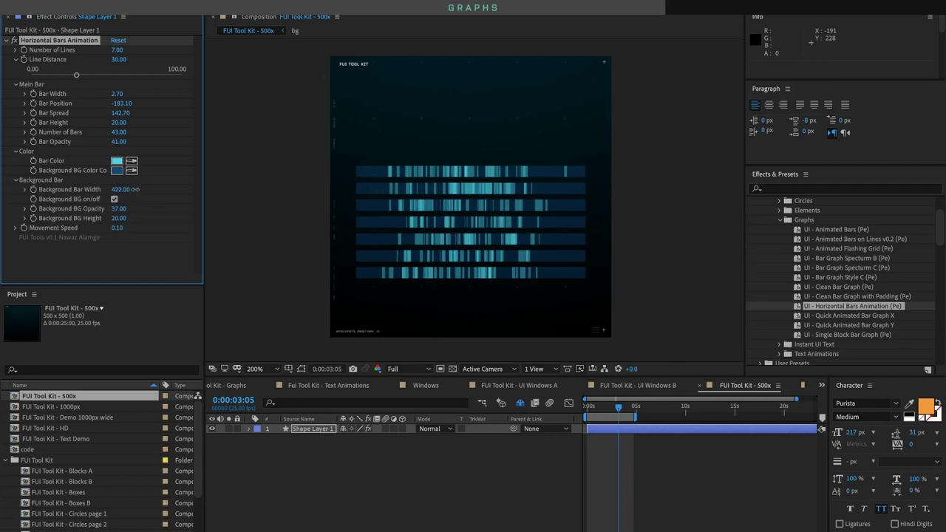
pyautogui.moveTo(125, 189); pyautogui.dragTo(119, 199)
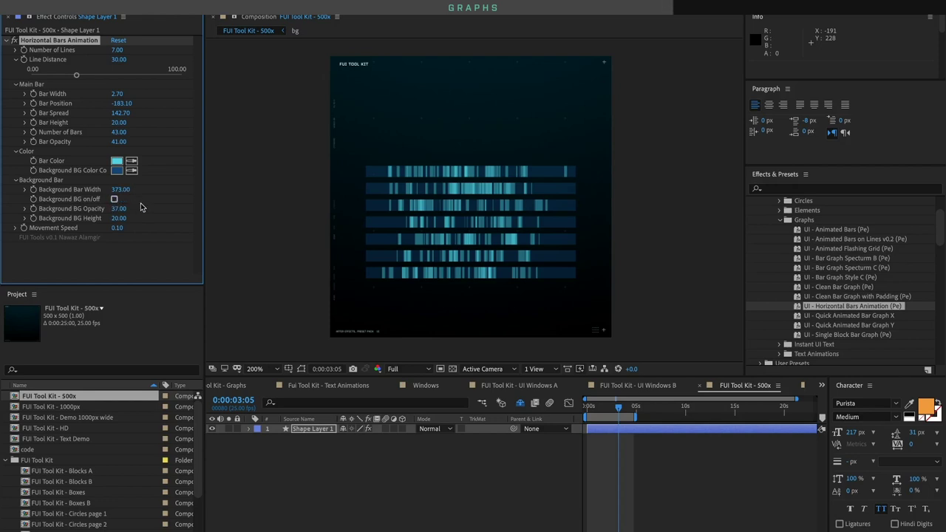
pyautogui.moveTo(451, 180)
pyautogui.mouseDown()
pyautogui.moveTo(469, 157)
pyautogui.moveTo(458, 163)
pyautogui.mouseUp()
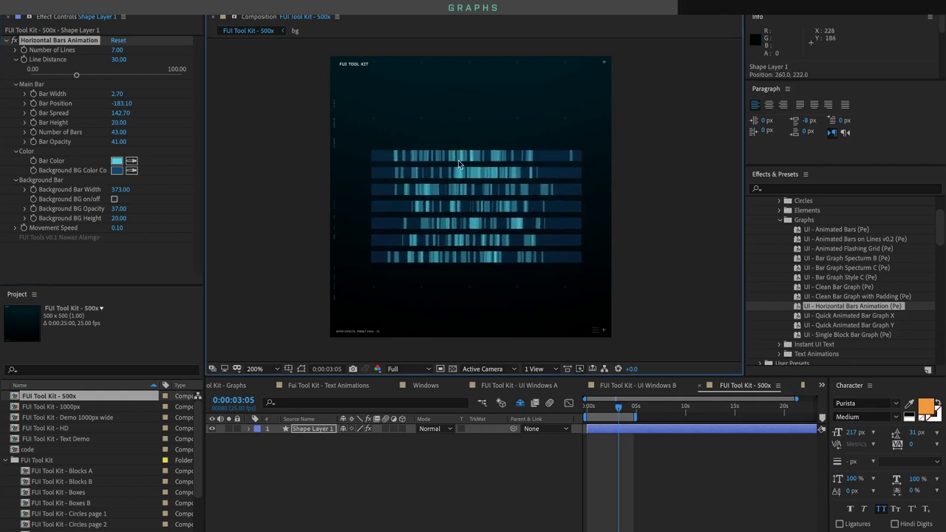
pyautogui.click(321, 430)
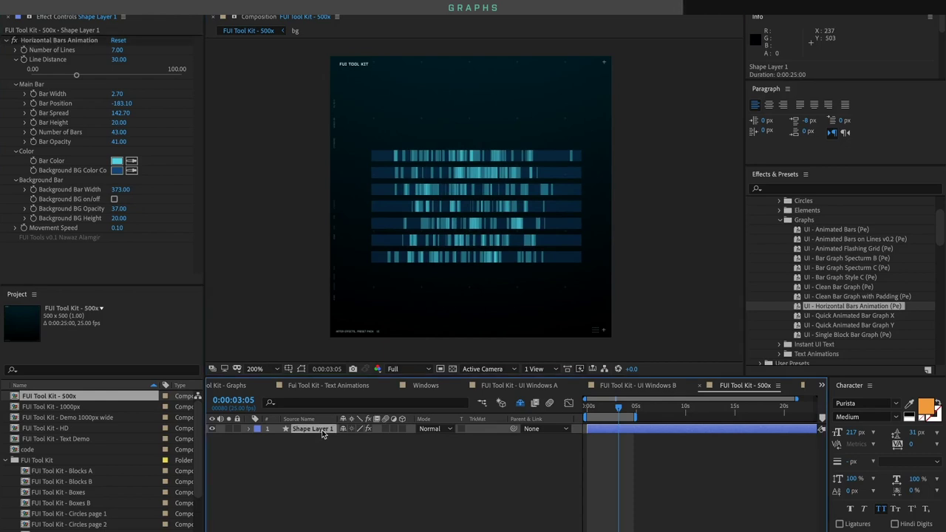
# Replace the horizontal bars with UI - Single Block Bar Graph, using 12 background bars and 3 active bars
pyautogui.press('Delete')
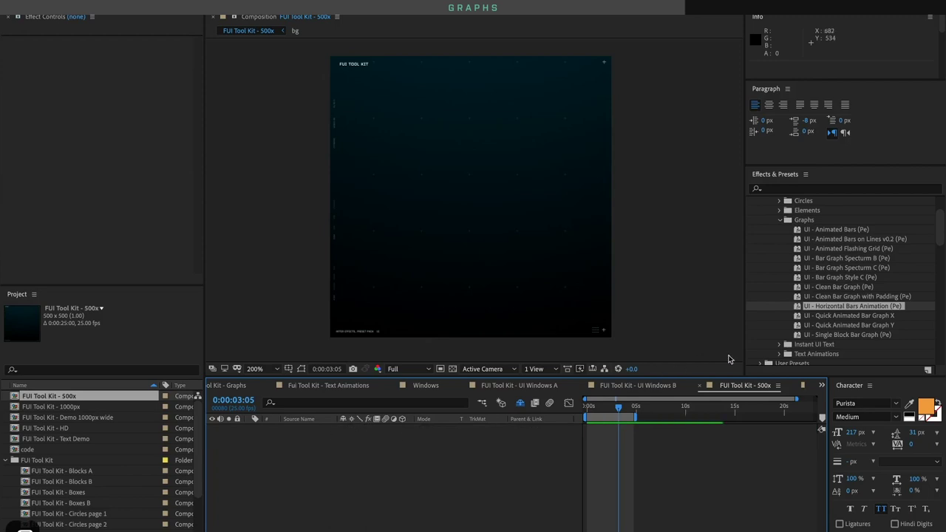
pyautogui.doubleClick(828, 335)
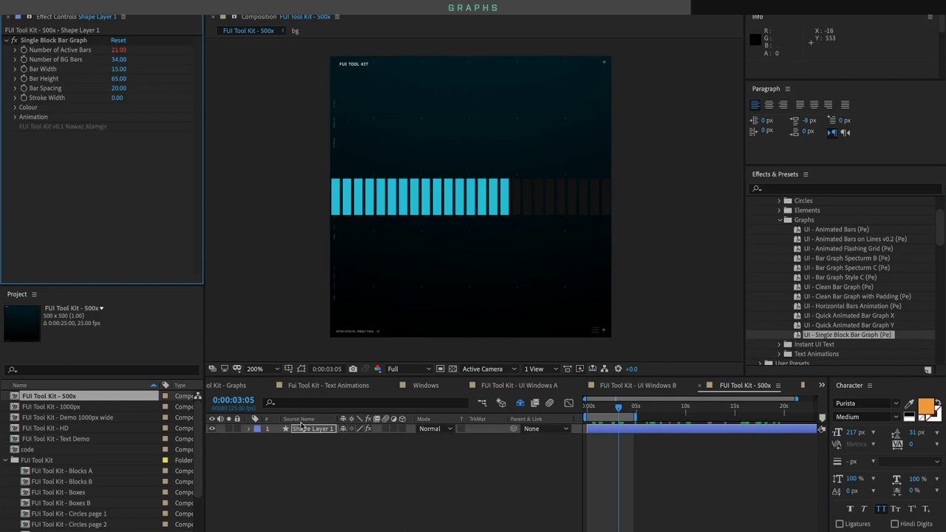
pyautogui.click(301, 426)
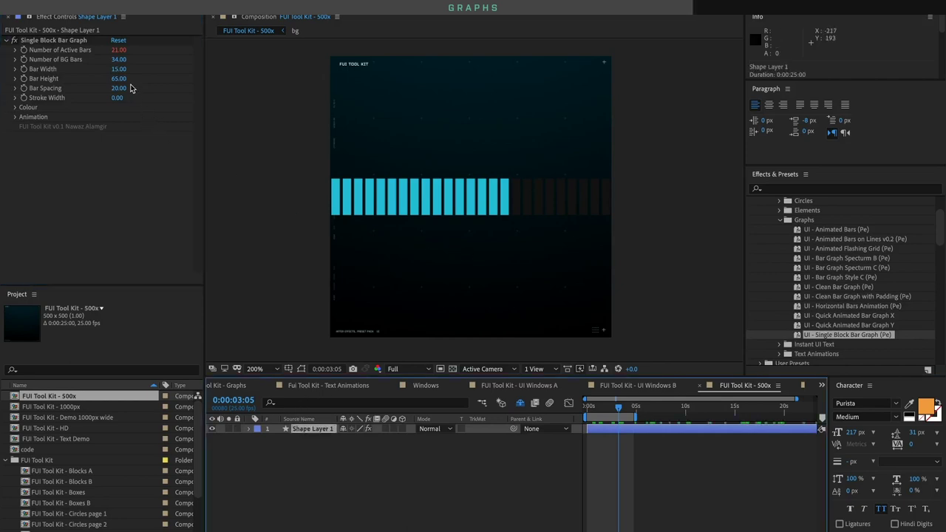
pyautogui.write('12')
pyautogui.hotkey('shift', 'Tab')
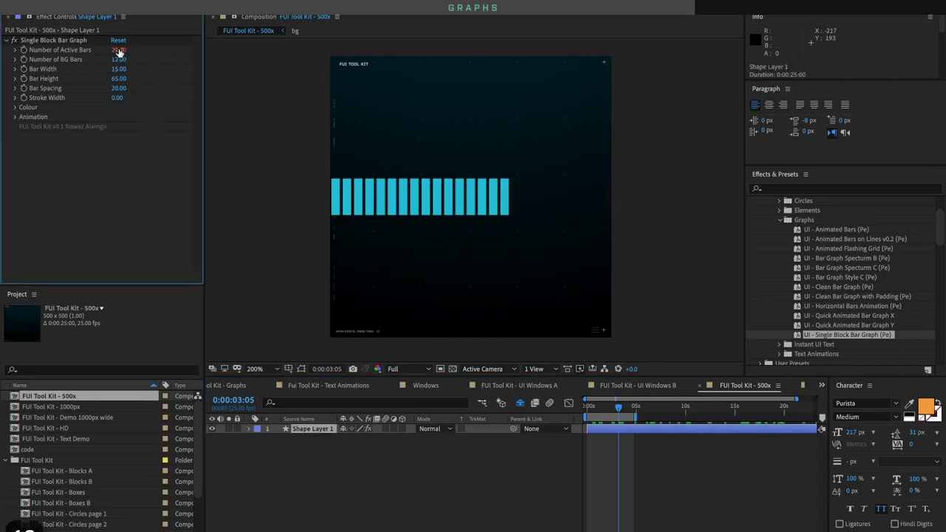
pyautogui.write('3')
pyautogui.press('Return')
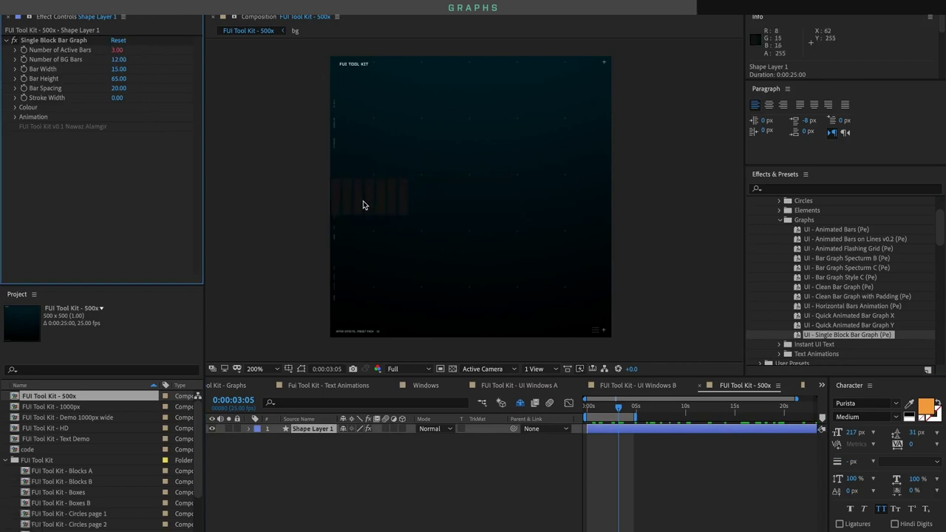
# Move the block bar graph right toward the centre and preview the animation
pyautogui.press('super+shift+h')
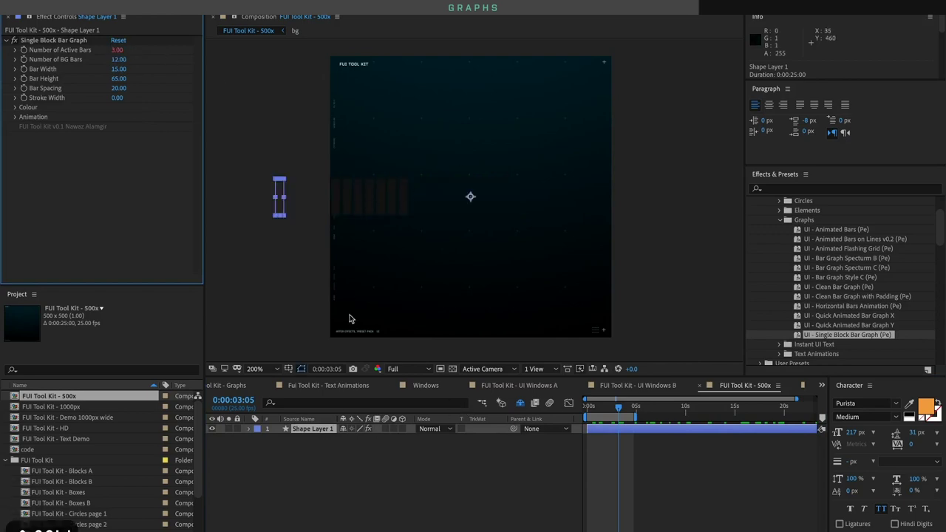
pyautogui.moveTo(473, 197); pyautogui.dragTo(567, 193)
pyautogui.click(416, 461)
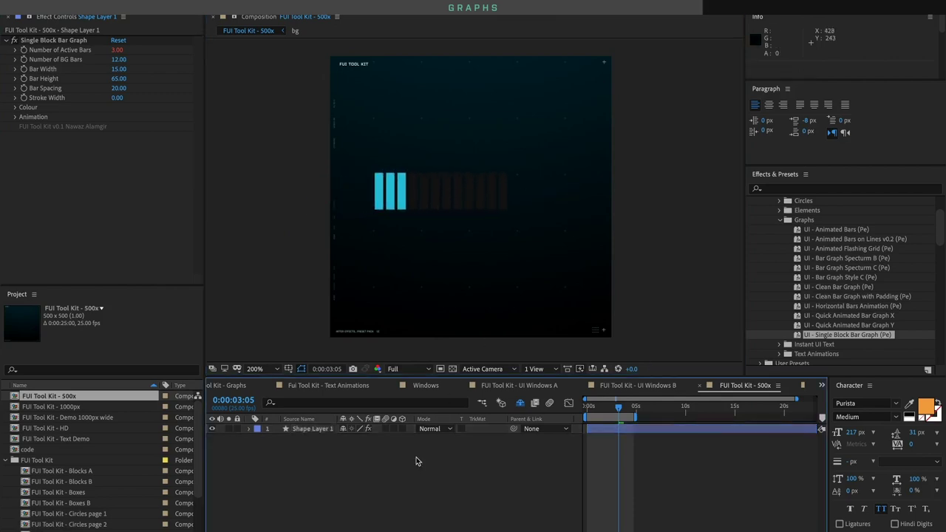
pyautogui.press('space')
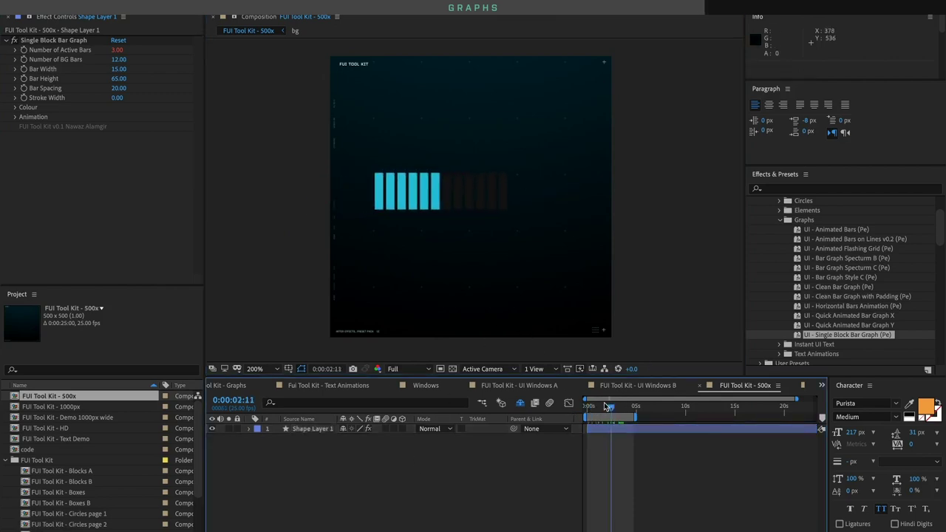
# Leave the stroke colour unchanged and make the background bars grey 737373
pyautogui.click(15, 107)
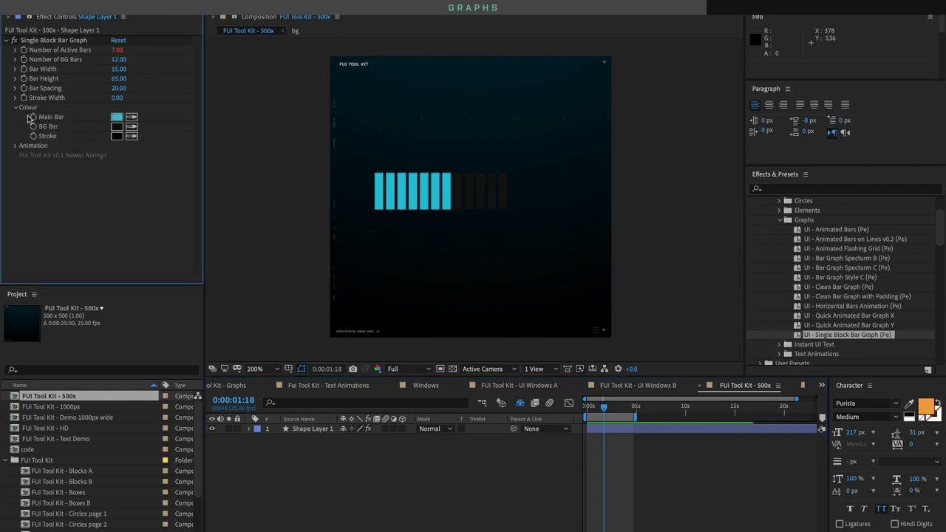
pyautogui.click(130, 137)
pyautogui.moveTo(56, 122); pyautogui.dragTo(6, 106)
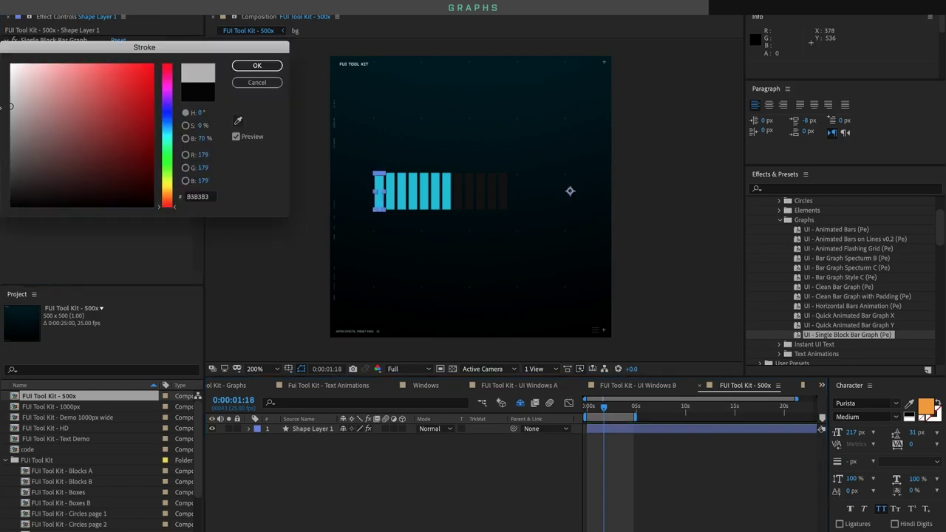
pyautogui.click(258, 85)
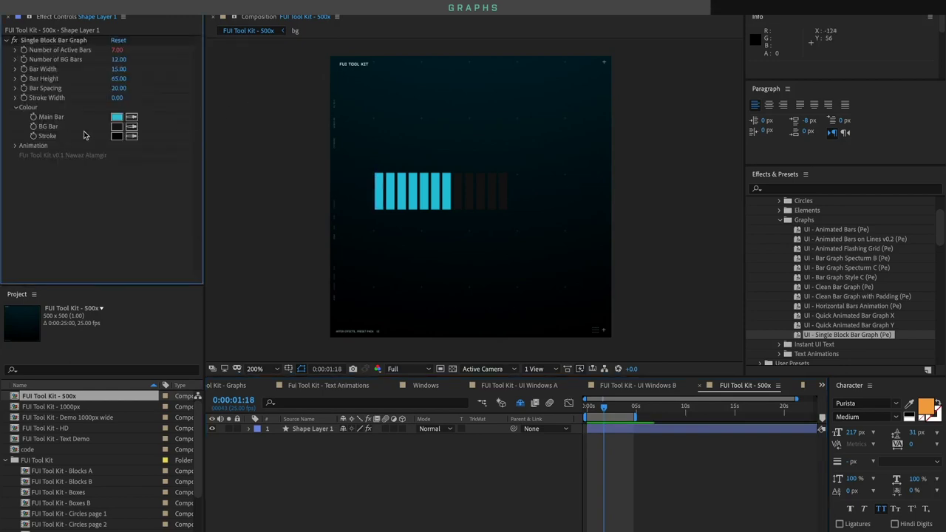
pyautogui.click(118, 127)
pyautogui.moveTo(22, 132); pyautogui.dragTo(1, 145)
pyautogui.click(258, 65)
pyautogui.press('space')
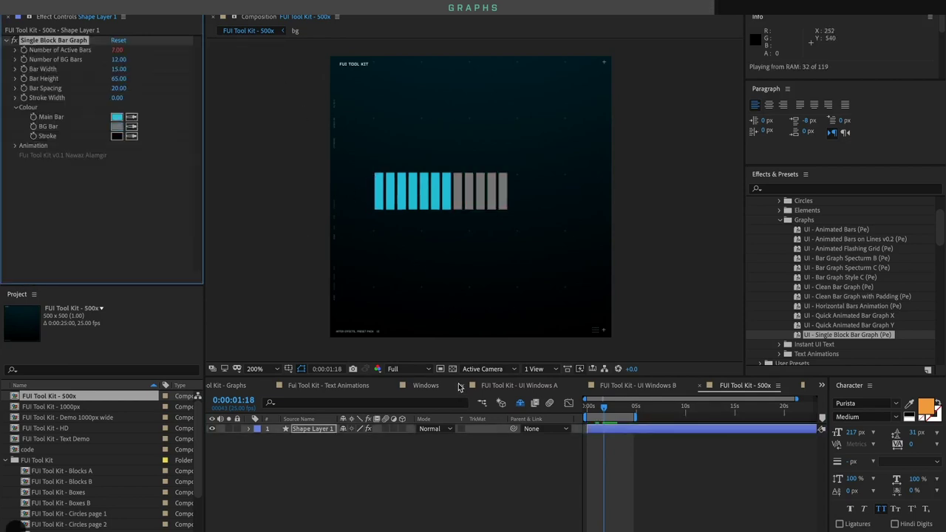
# Slim the bars to Bar Width 8.50 and Bar Height 56.10
pyautogui.click(15, 146)
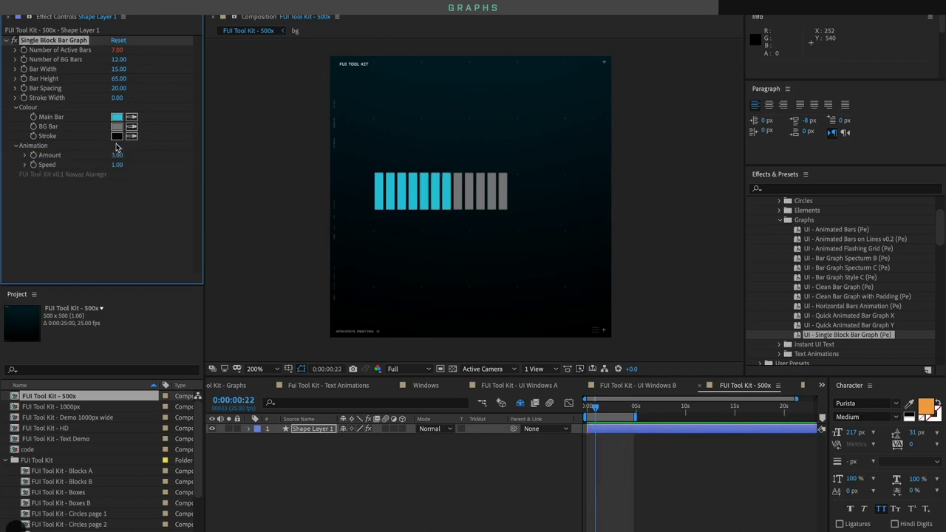
pyautogui.click(118, 79)
pyautogui.moveTo(116, 69); pyautogui.dragTo(79, 73)
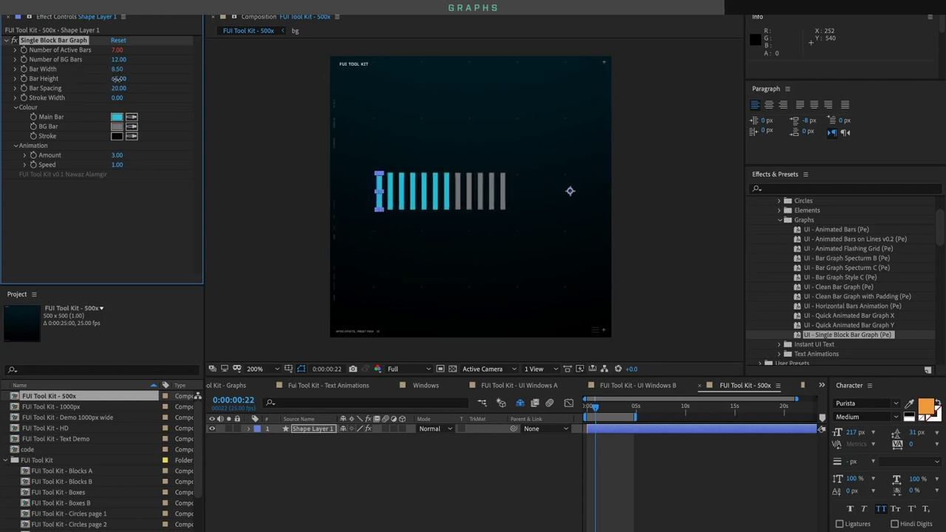
pyautogui.moveTo(200, 78)
pyautogui.mouseDown()
pyautogui.moveTo(212, 80)
pyautogui.moveTo(185, 89)
pyautogui.moveTo(212, 81)
pyautogui.mouseUp()
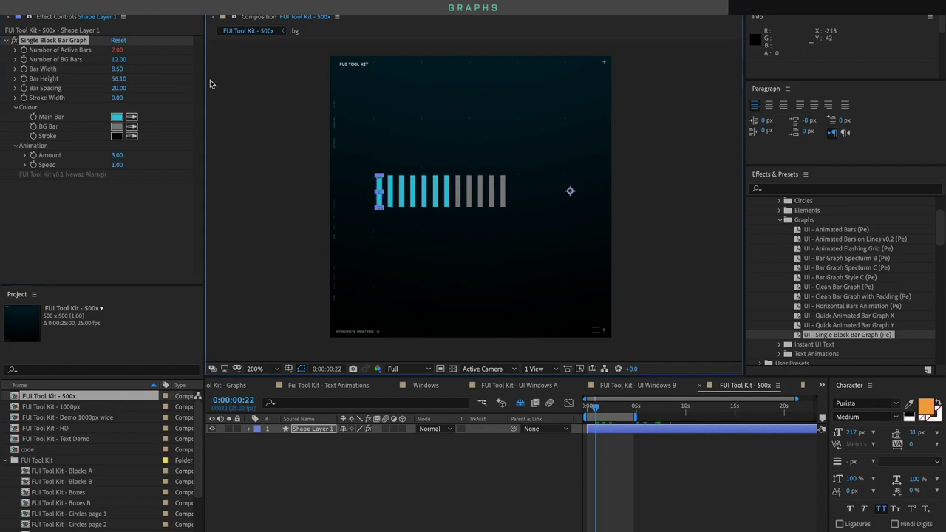
# Set Bar Height to 34 and Bar Width to 12
pyautogui.click(139, 82)
pyautogui.write('34')
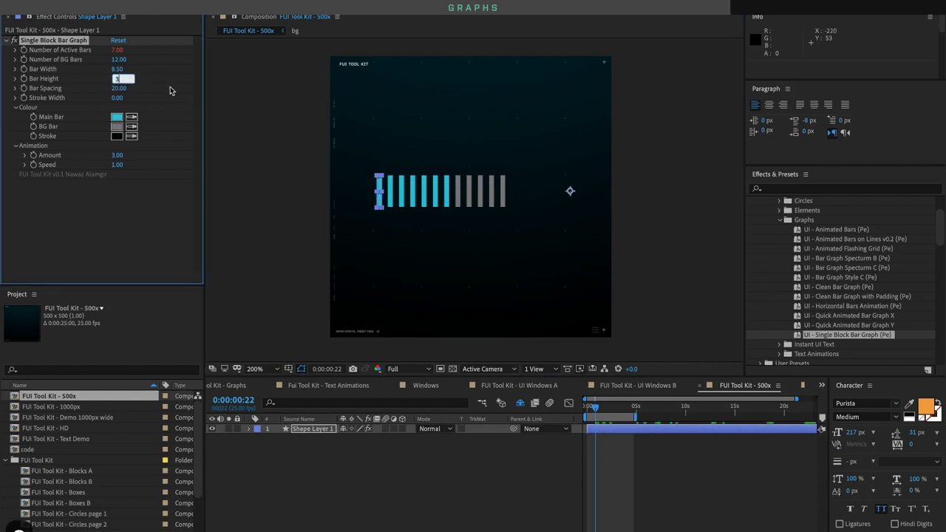
pyautogui.press('Return')
pyautogui.click(125, 70)
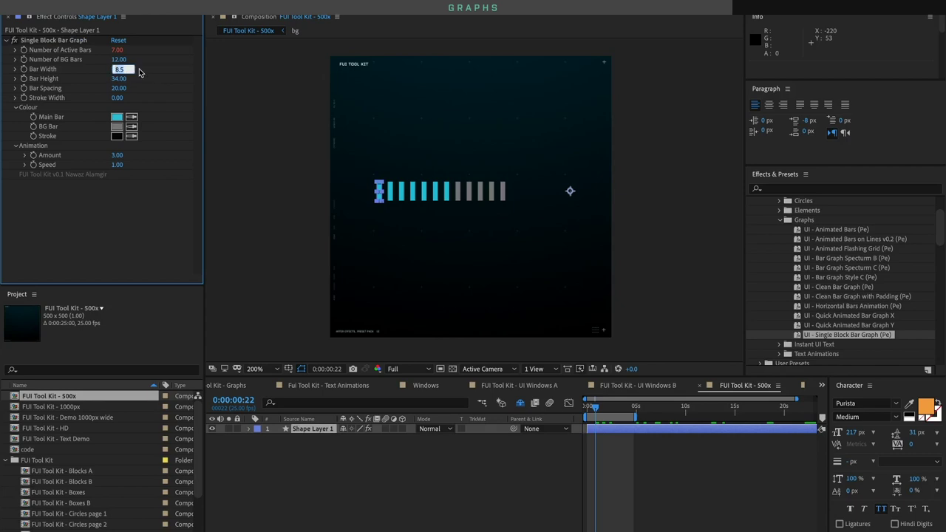
pyautogui.write('12')
pyautogui.press('Return')
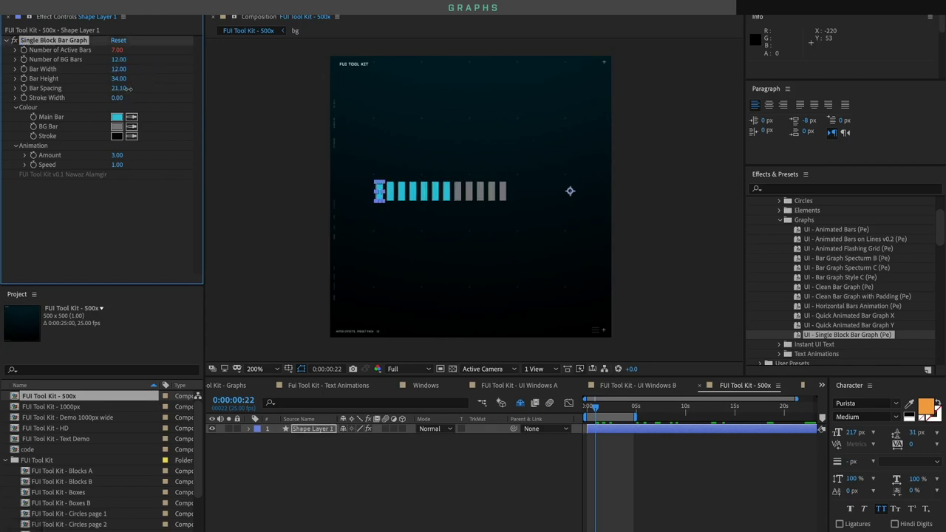
# Adjust the bar spacing to 17.60 and set Stroke Width to 1
pyautogui.moveTo(123, 92); pyautogui.dragTo(111, 98)
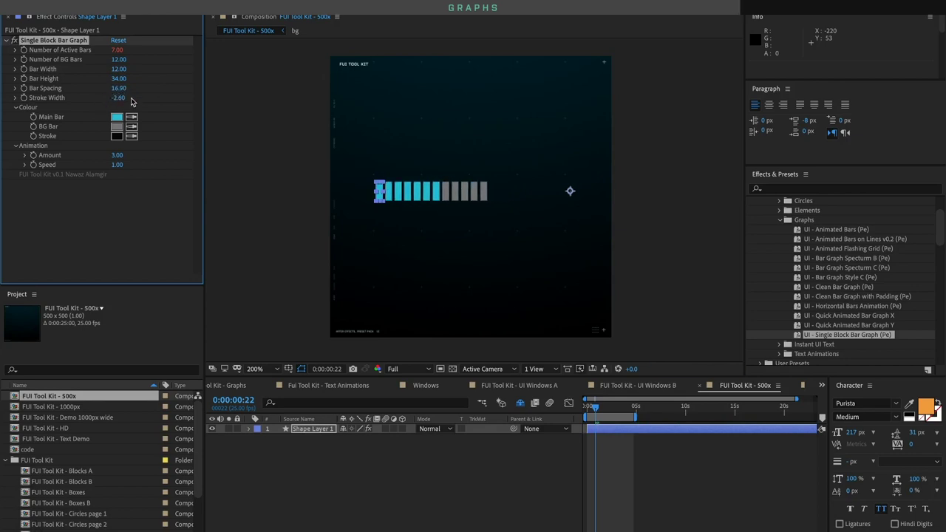
pyautogui.press('Return')
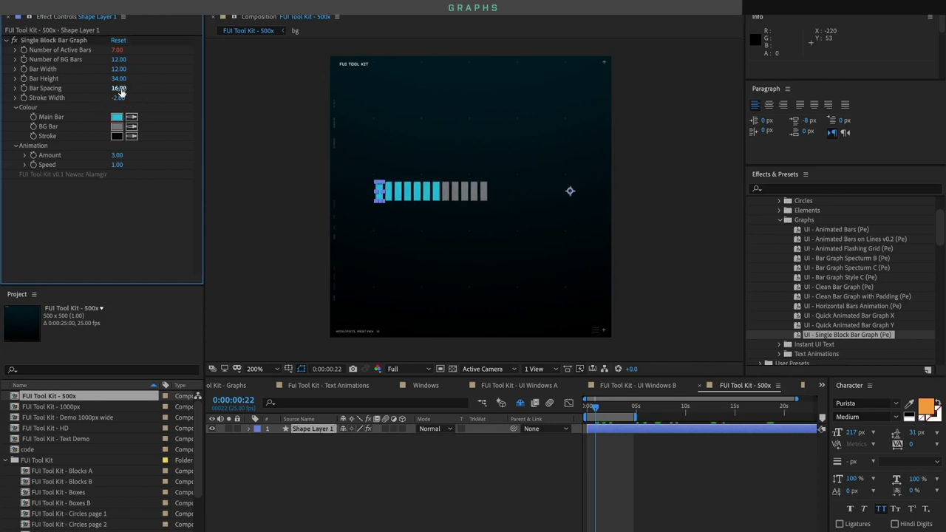
pyautogui.moveTo(119, 89)
pyautogui.mouseDown()
pyautogui.moveTo(108, 90)
pyautogui.moveTo(148, 97)
pyautogui.mouseUp()
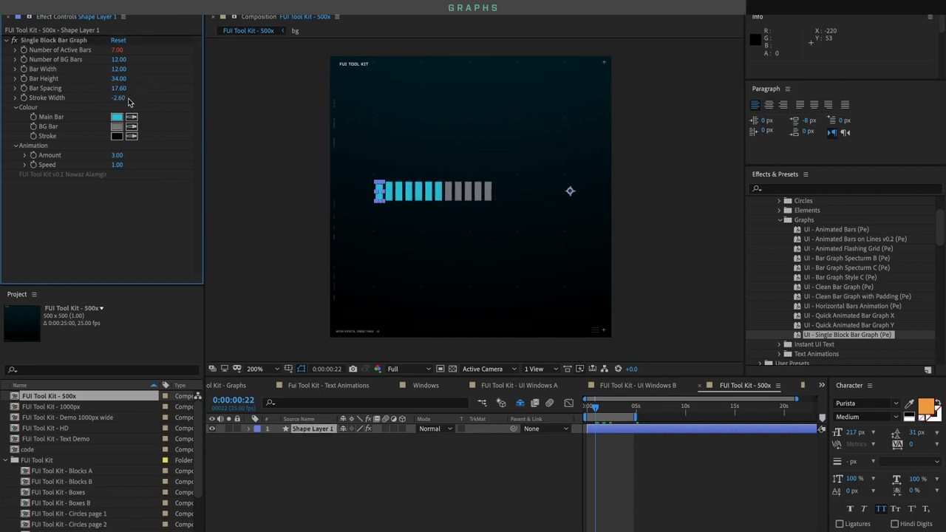
pyautogui.click(124, 99)
pyautogui.write('1')
pyautogui.press('Return')
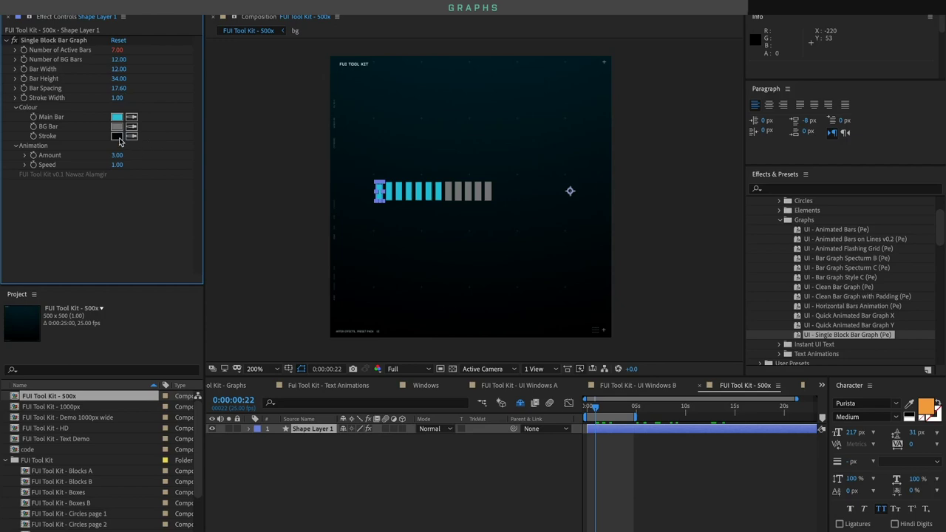
# Make the bar stroke white, darken the main bars to teal 005664, and preview
pyautogui.click(120, 141)
pyautogui.moveTo(34, 78); pyautogui.dragTo(11, 65)
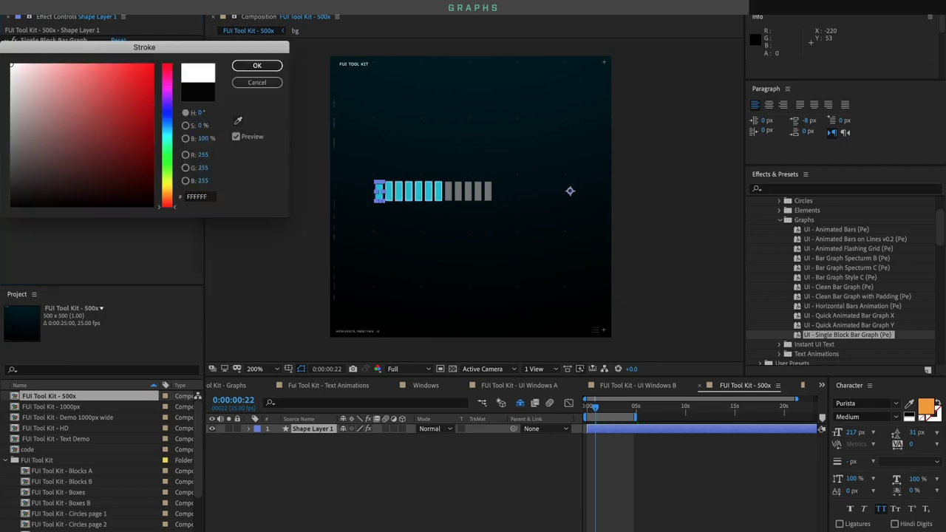
pyautogui.click(257, 66)
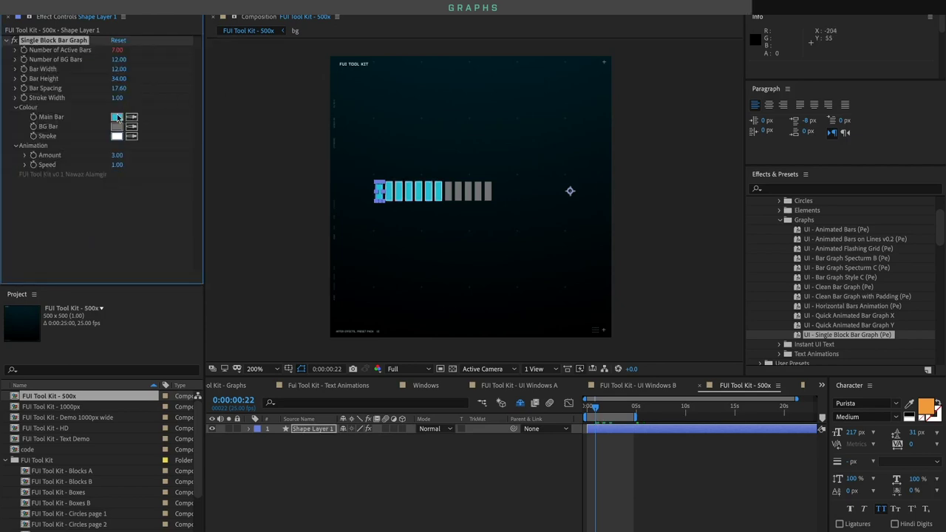
pyautogui.click(117, 118)
pyautogui.moveTo(148, 134); pyautogui.dragTo(185, 152)
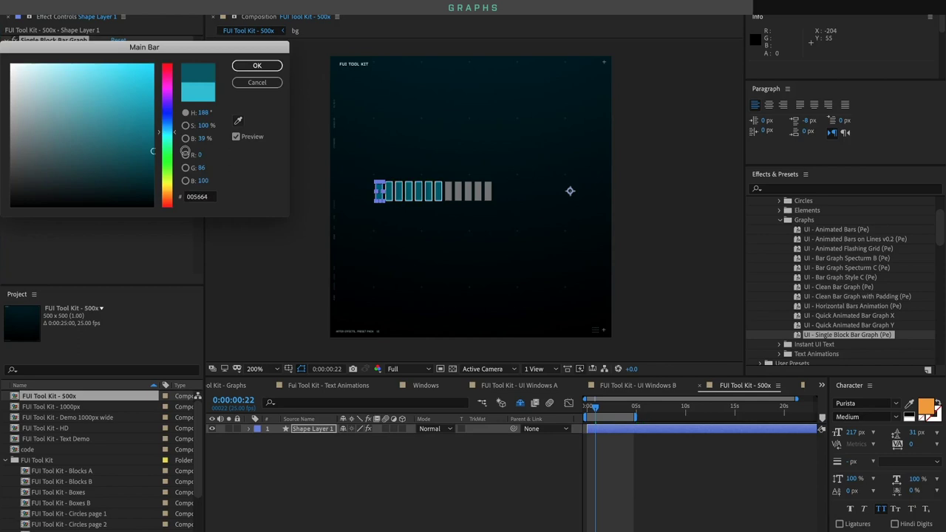
pyautogui.click(258, 66)
pyautogui.press('space')
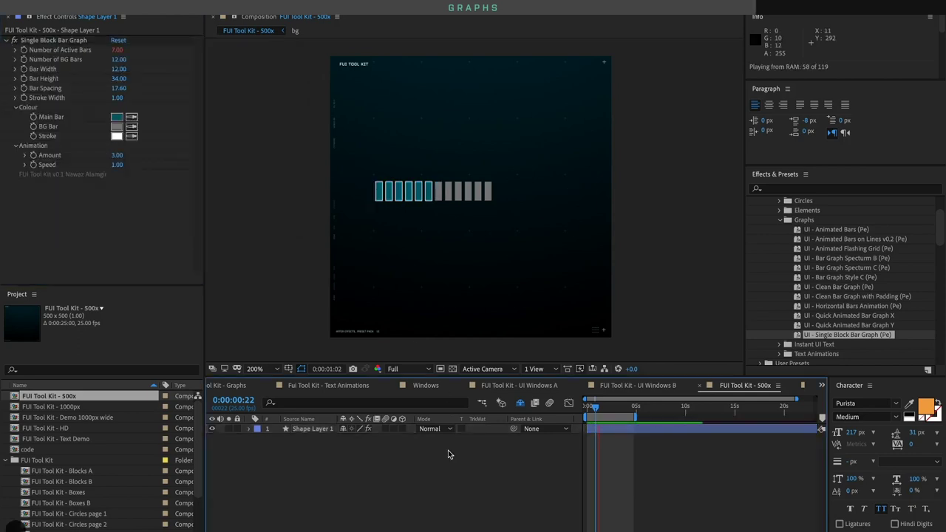
pyautogui.press('space')
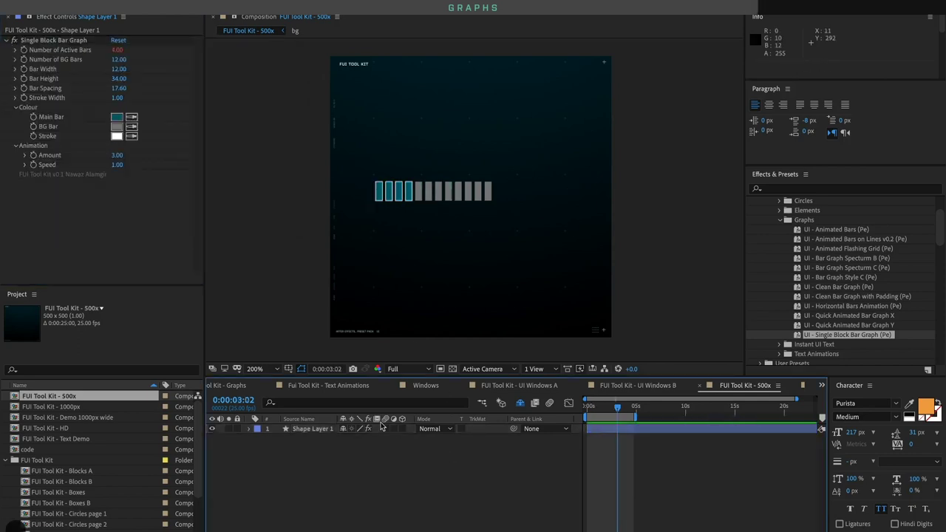
pyautogui.click(310, 429)
pyautogui.hotkey('ctrl', 'd')
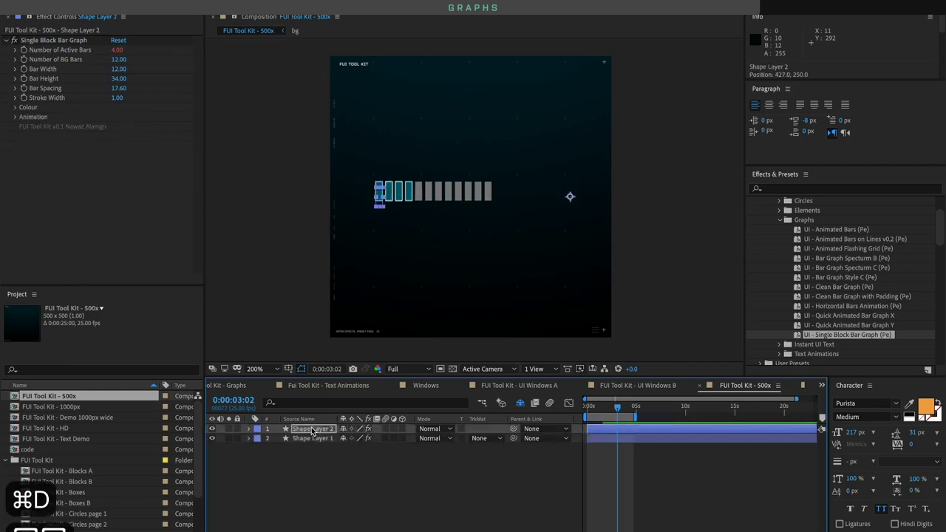
pyautogui.hotkey('shift', 'Down')
pyautogui.hotkey('shift', 'Down')
pyautogui.hotkey('shift', 'Down')
pyautogui.hotkey('shift', 'Down')
pyautogui.press('super+d')
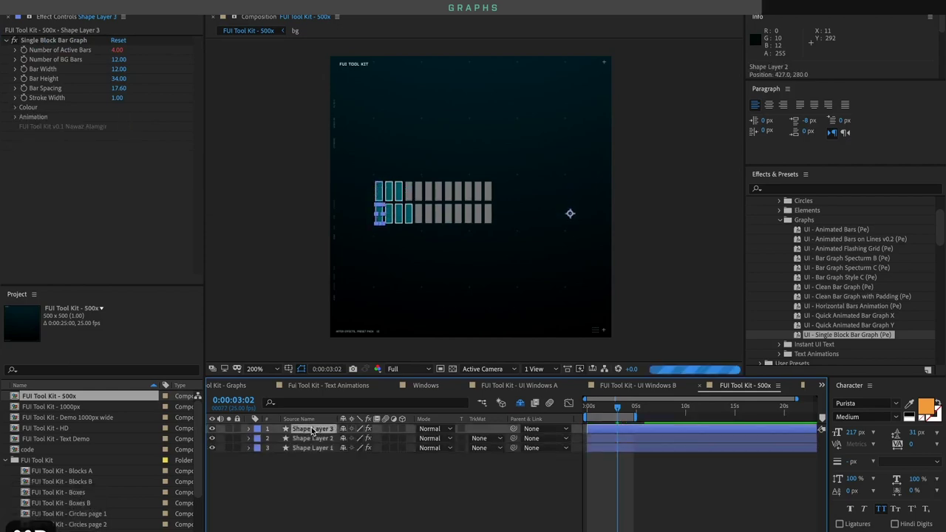
pyautogui.hotkey('shift', 'Down')
pyautogui.hotkey('shift', 'Down')
pyautogui.hotkey('shift', 'Down')
pyautogui.hotkey('shift', 'Down')
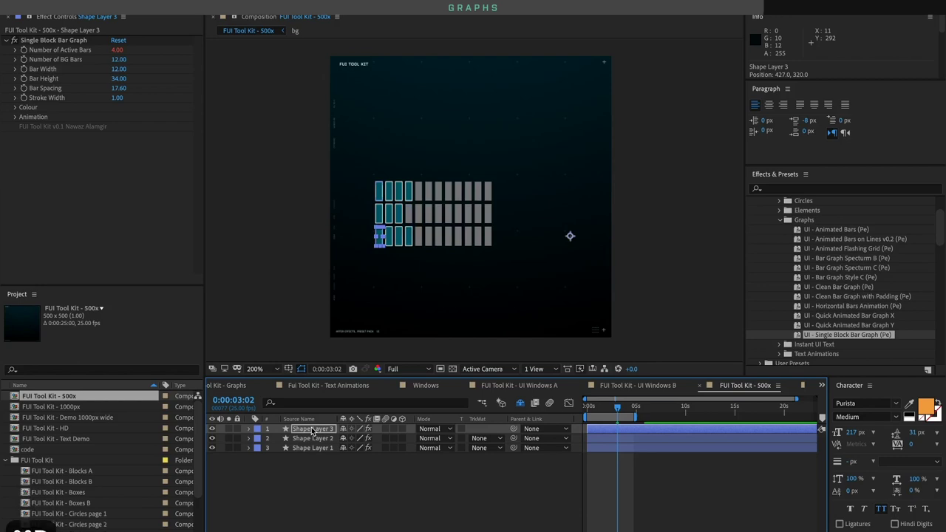
pyautogui.press('super+d')
pyautogui.hotkey('shift', 'Down')
pyautogui.hotkey('shift', 'Down')
pyautogui.hotkey('shift', 'Down')
pyautogui.hotkey('shift', 'Down')
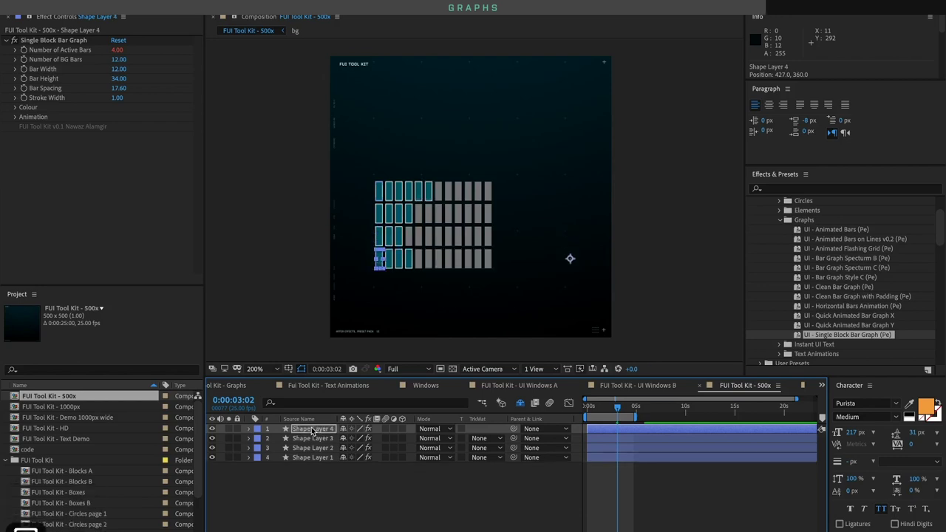
pyautogui.press('space')
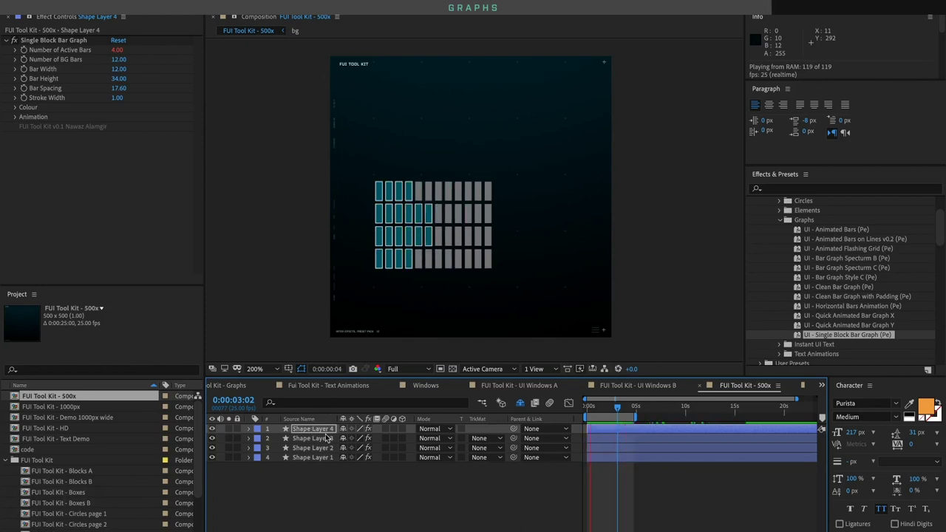
pyautogui.press('space')
pyautogui.click(312, 476)
pyautogui.click(322, 448)
pyautogui.keyDown('shift'); pyautogui.click(324, 429); pyautogui.keyUp('shift')
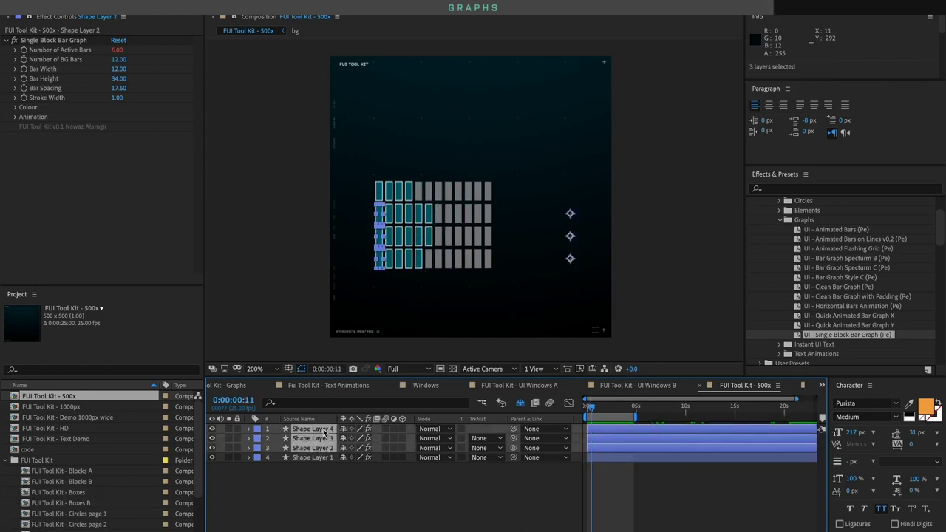
pyautogui.press('Delete')
pyautogui.click(317, 431)
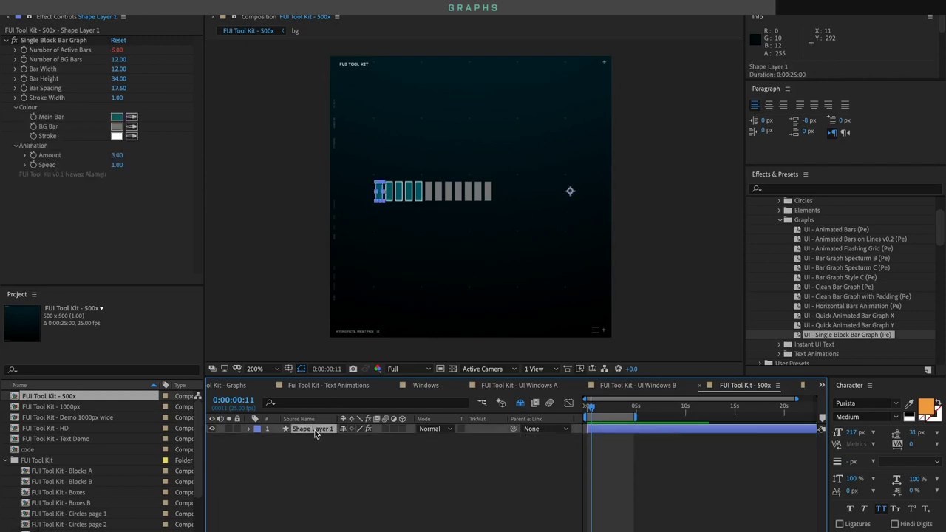
# Remove the strokes (Stroke Width 0) and enlarge the bars to height 82, width 15.70
pyautogui.hotkey('ctrl', 'shift', 'h')
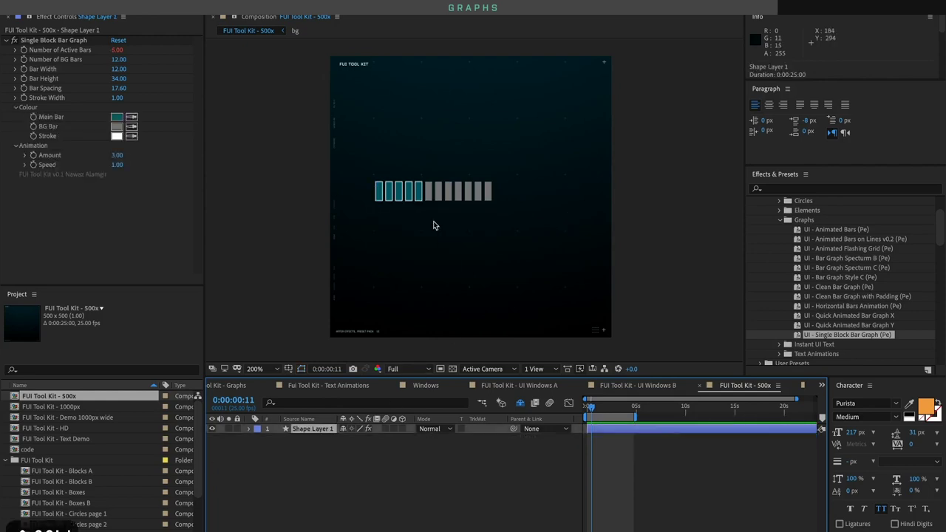
pyautogui.click(117, 98)
pyautogui.write('0')
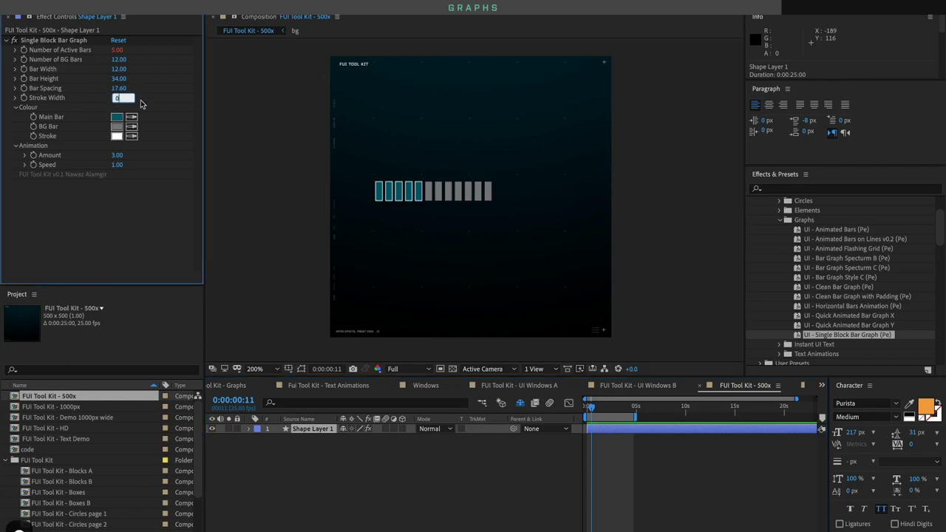
pyautogui.press('Return')
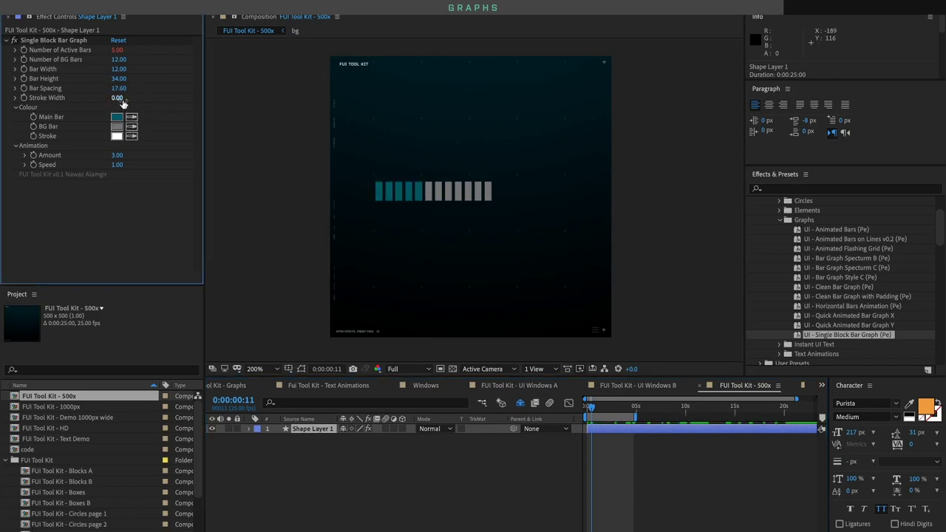
pyautogui.moveTo(119, 79); pyautogui.dragTo(368, 87)
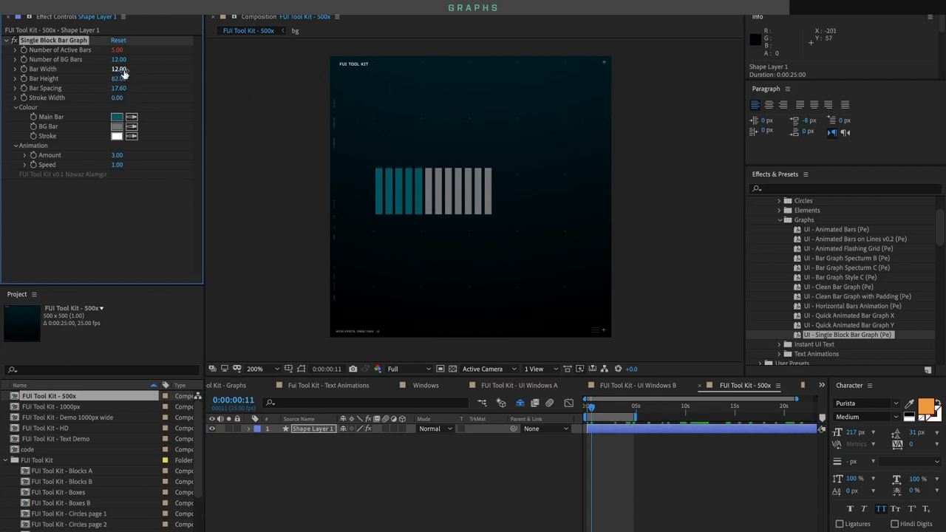
pyautogui.moveTo(122, 72)
pyautogui.mouseDown()
pyautogui.moveTo(140, 62)
pyautogui.moveTo(135, 68)
pyautogui.mouseUp()
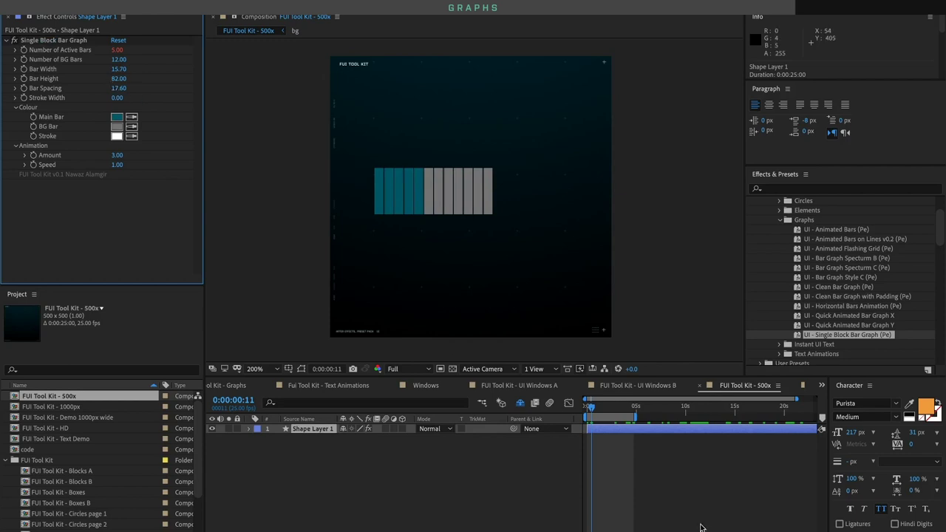
# Preview the restyled bars, then delete the single block bar graph layer
pyautogui.press('space')
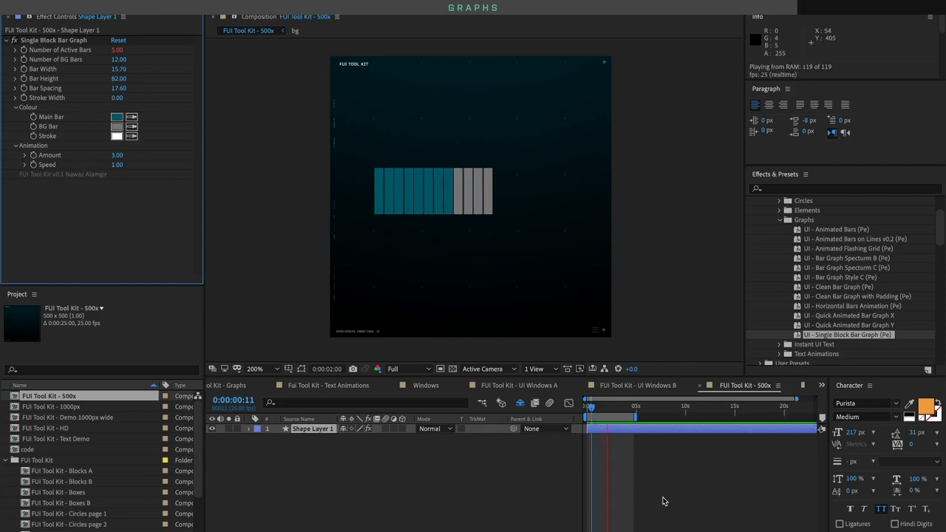
pyautogui.press('space')
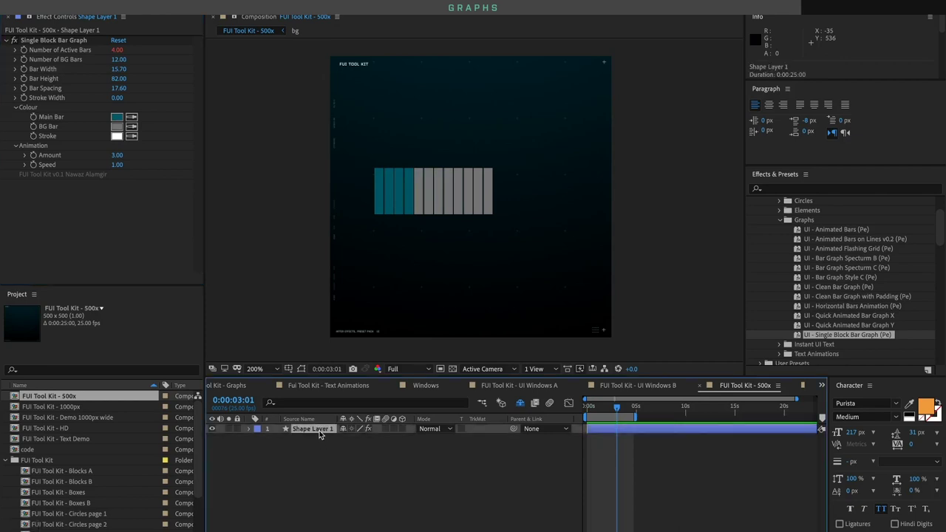
pyautogui.press('Delete')
# Drop UI - Quick Animated Bar Graph X into the comp, centre it, preview and rename the layer
pyautogui.click(874, 317)
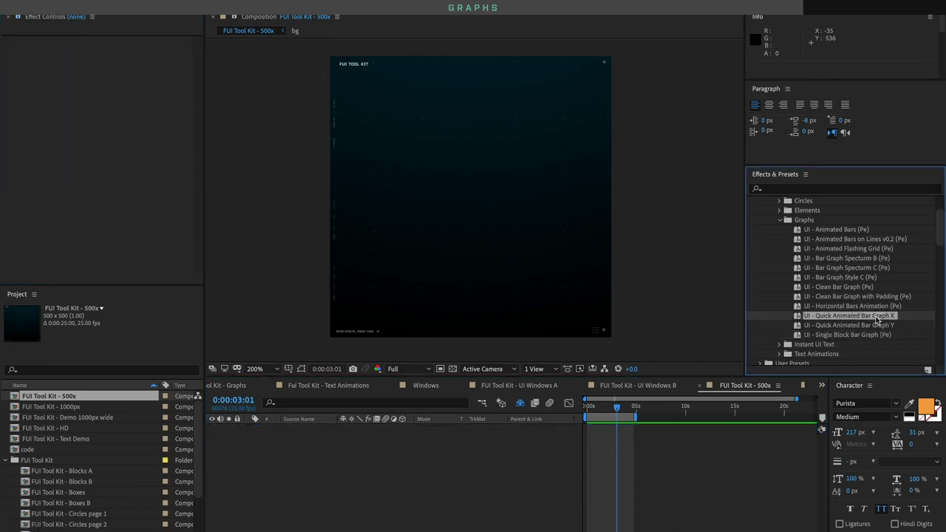
pyautogui.moveTo(878, 319); pyautogui.dragTo(495, 187)
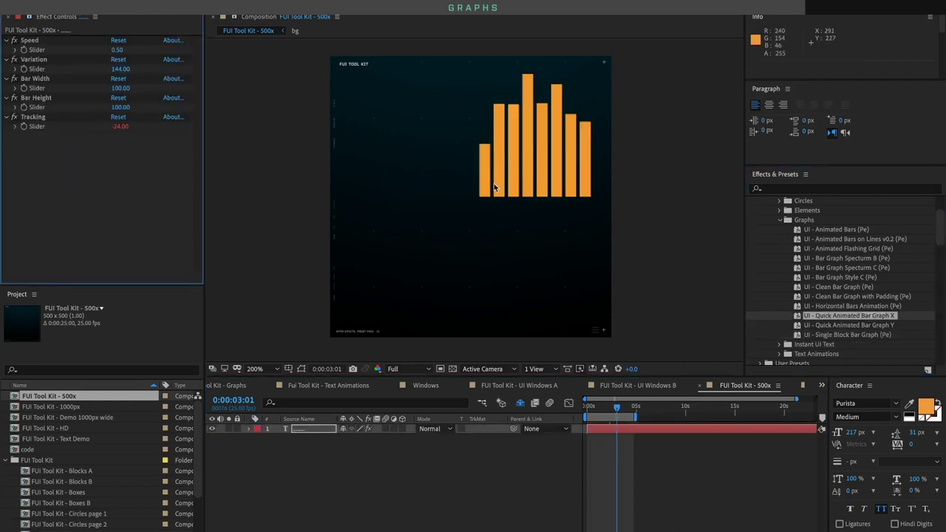
pyautogui.click(320, 427)
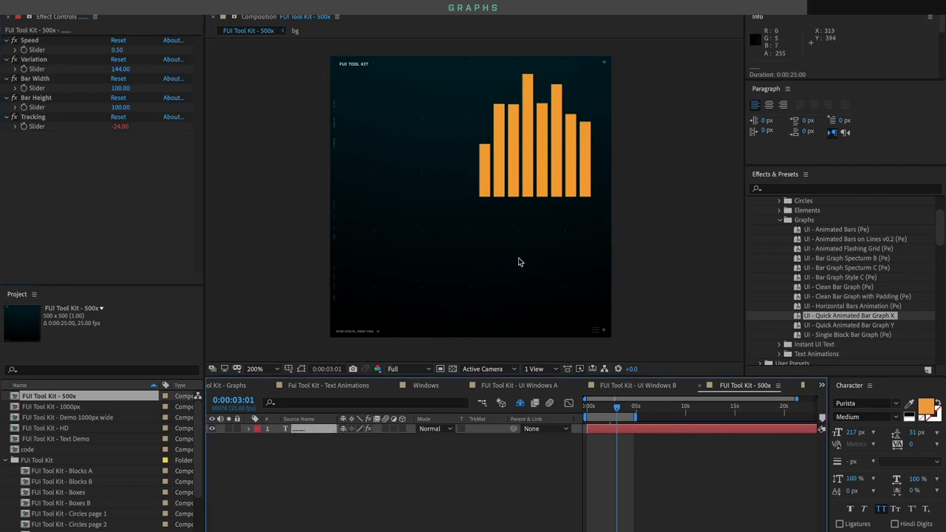
pyautogui.moveTo(509, 201); pyautogui.dragTo(440, 238)
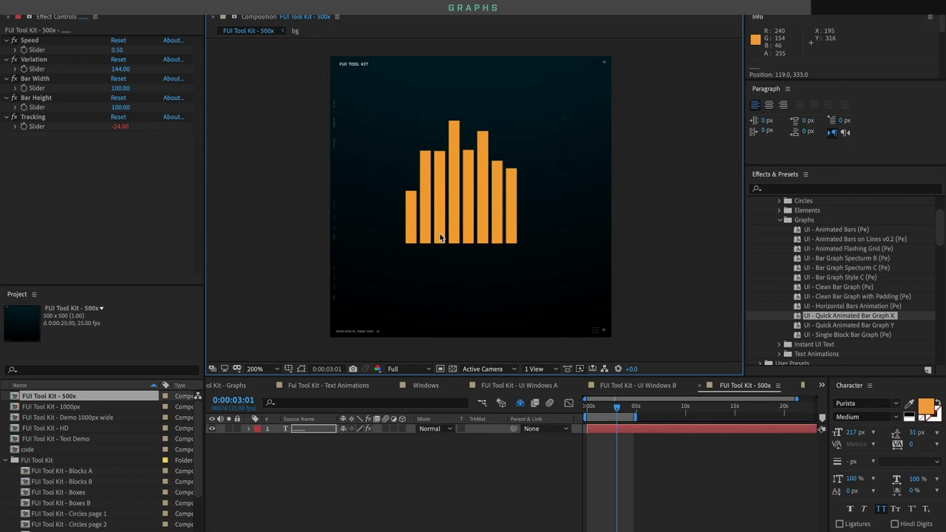
pyautogui.press('space')
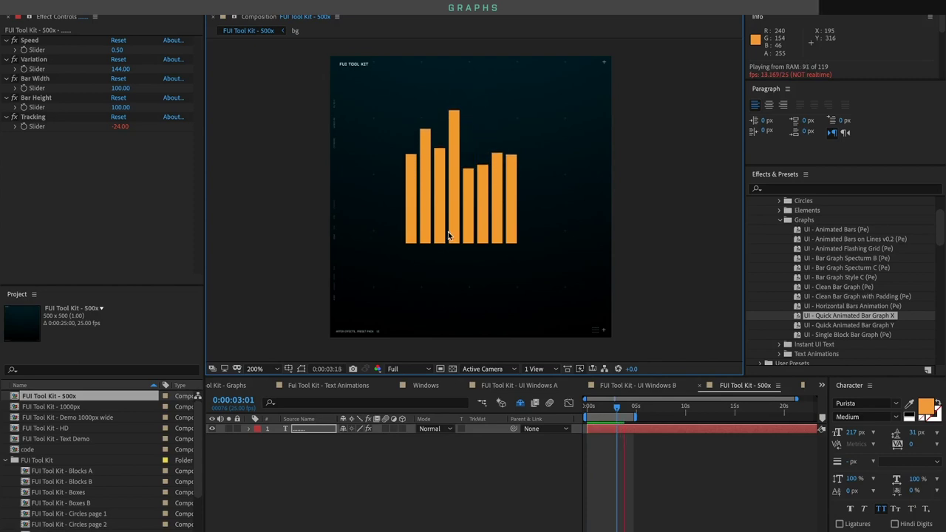
pyautogui.click(309, 433)
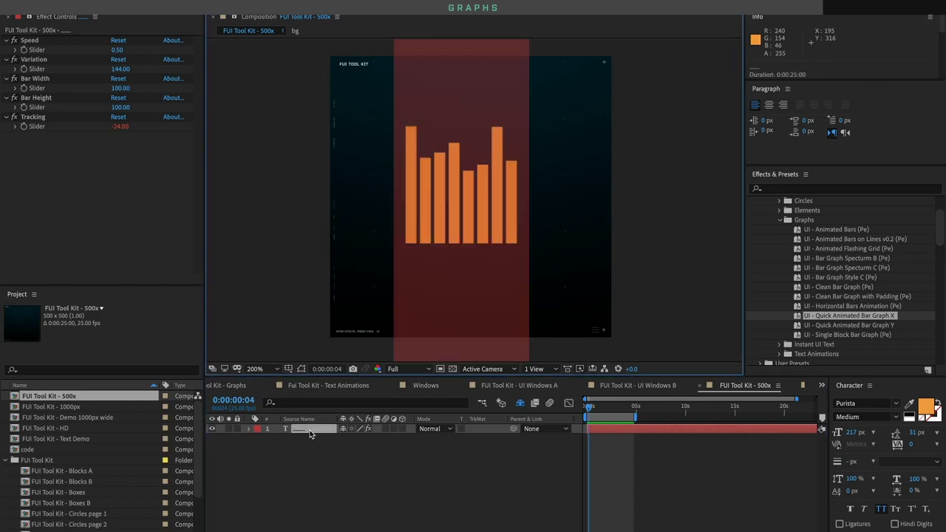
pyautogui.press('Return')
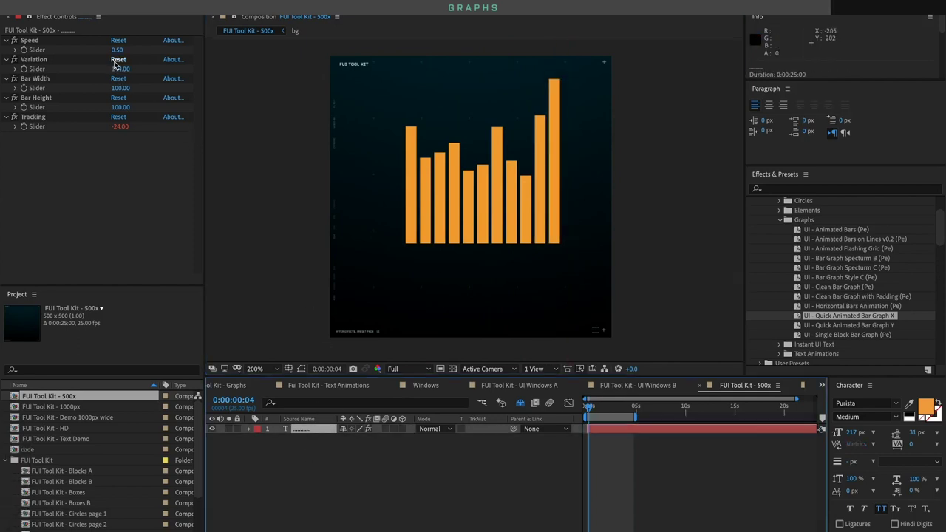
# Make the bars uniform in height, restore varied heights, and preview the graph
pyautogui.moveTo(120, 69); pyautogui.dragTo(81, 76)
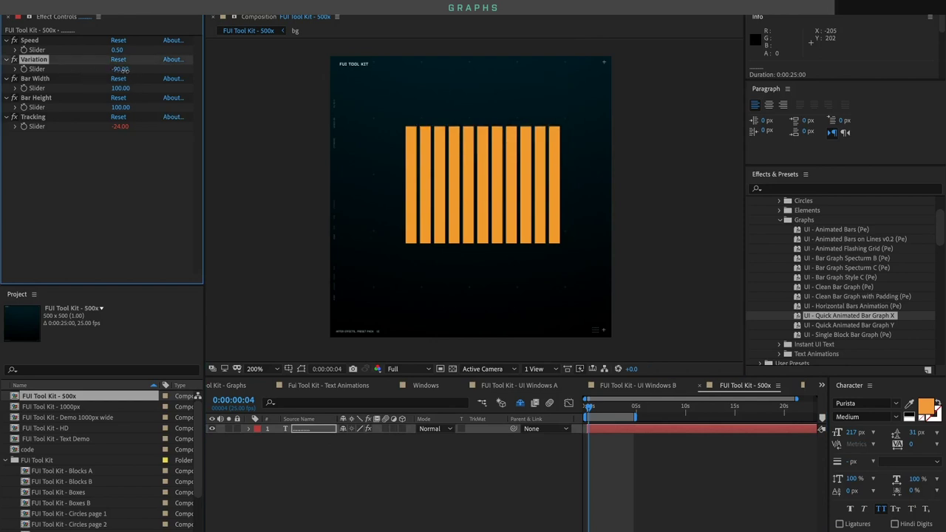
pyautogui.moveTo(176, 72); pyautogui.dragTo(91, 113)
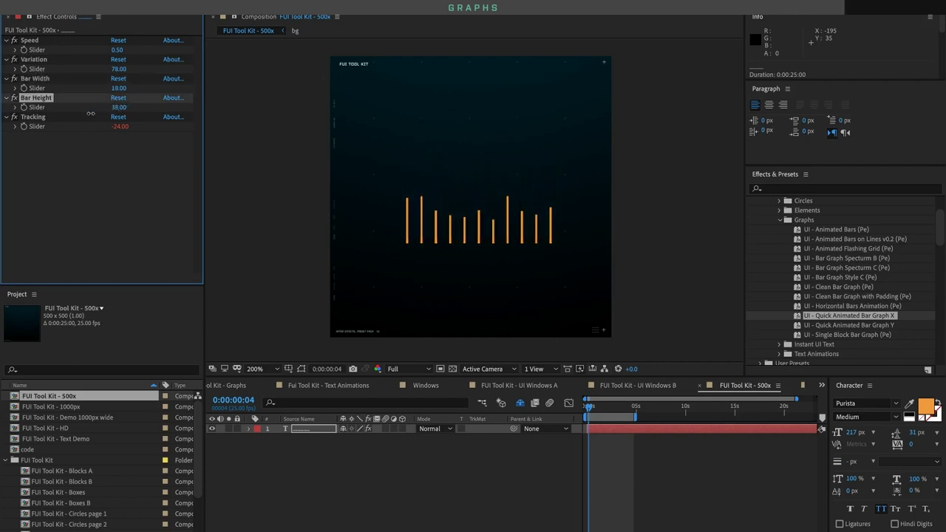
pyautogui.click(361, 475)
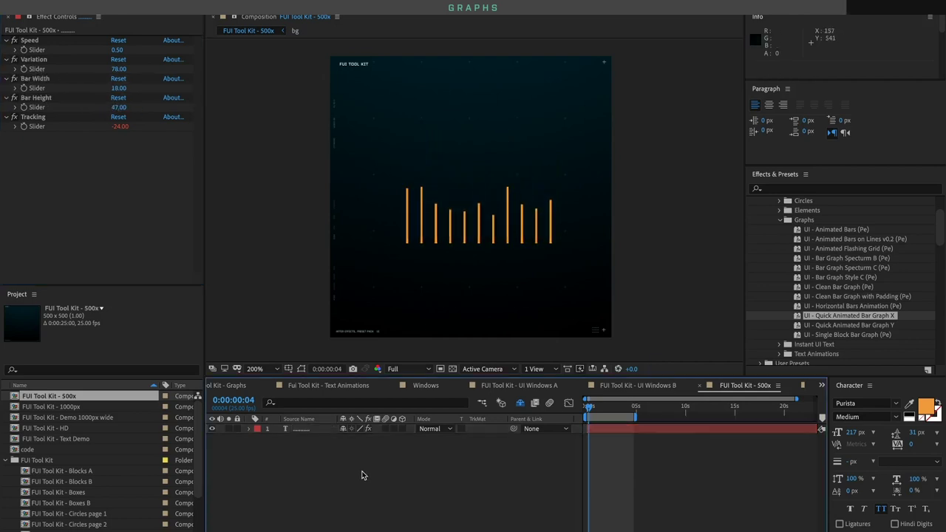
pyautogui.press('space')
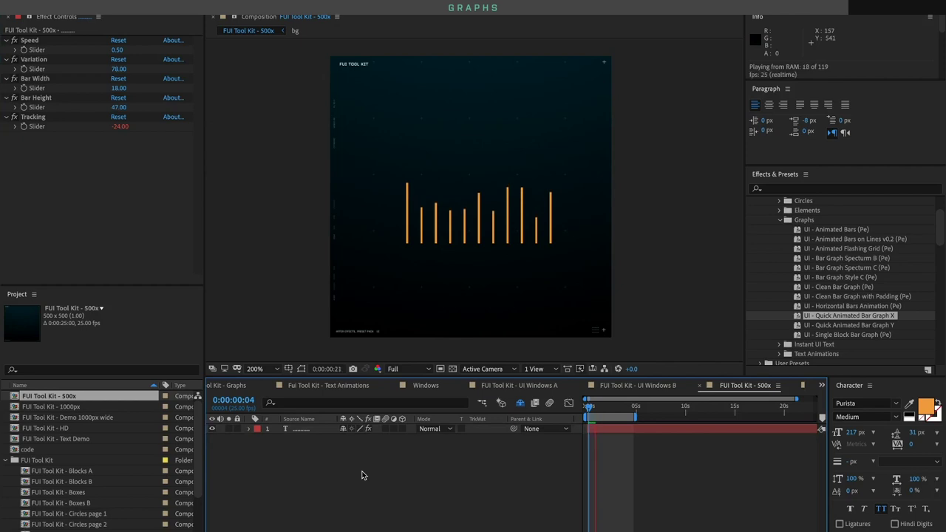
# Rotate the bar graph layer to -90°, then to 90°, and delete it
pyautogui.click(310, 429)
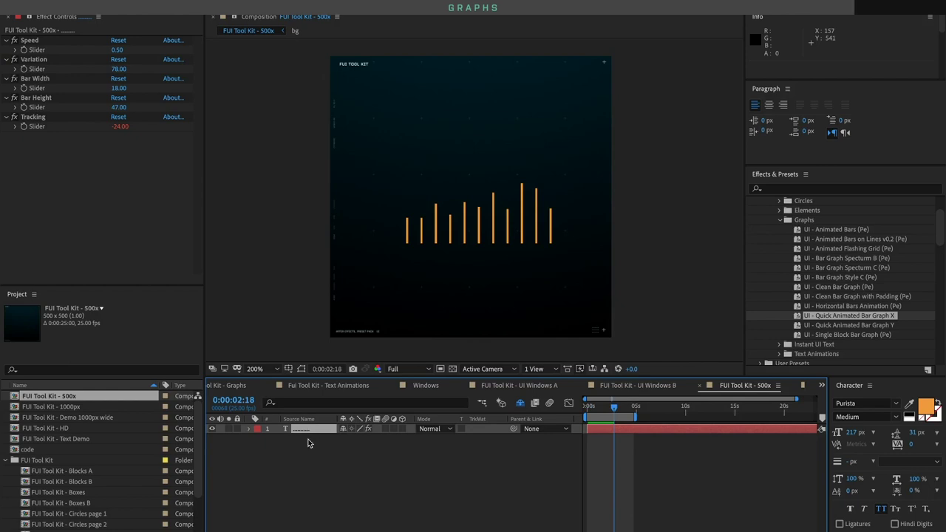
pyautogui.press('r')
pyautogui.click(357, 439)
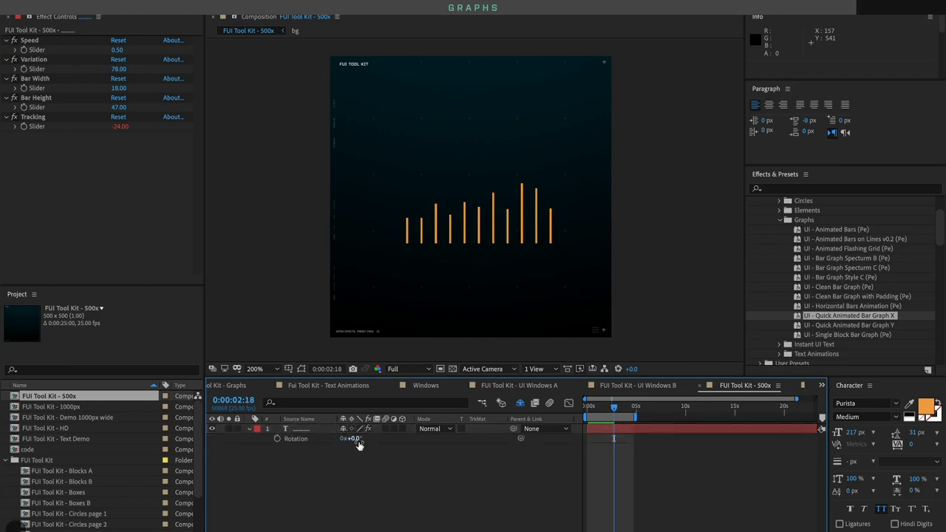
pyautogui.write('-90')
pyautogui.press('Return')
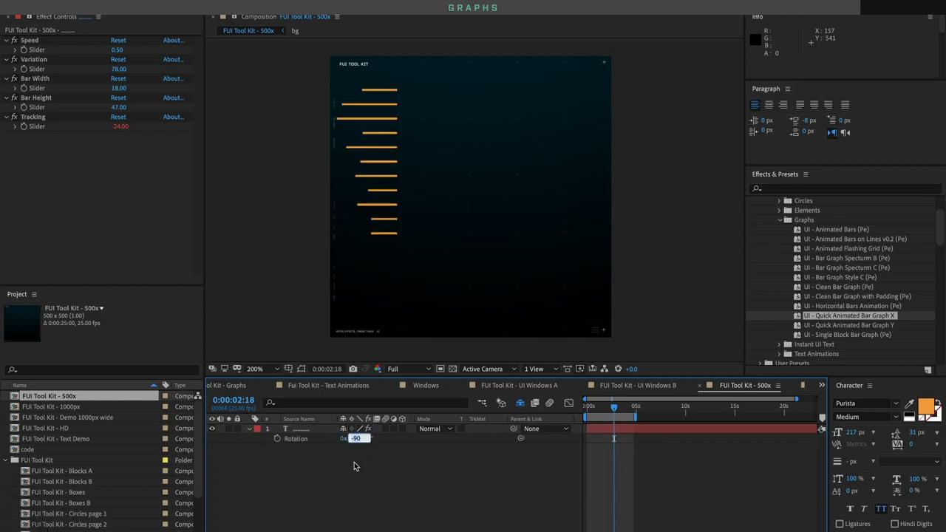
pyautogui.write('90')
pyautogui.press('Return')
pyautogui.click(292, 431)
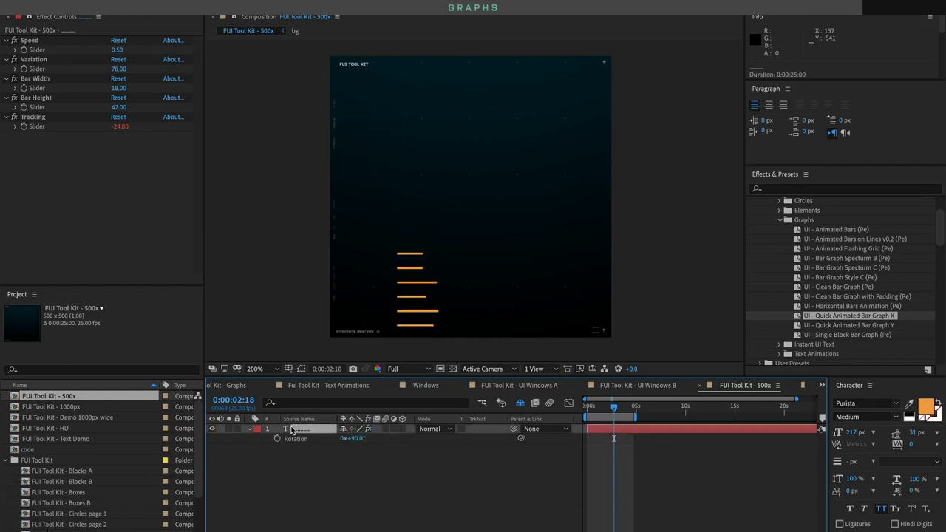
pyautogui.press('Delete')
# Apply Quick Animated Bar Graph Y, move it up-left, and shorten the bars to Bar Height 97
pyautogui.doubleClick(830, 329)
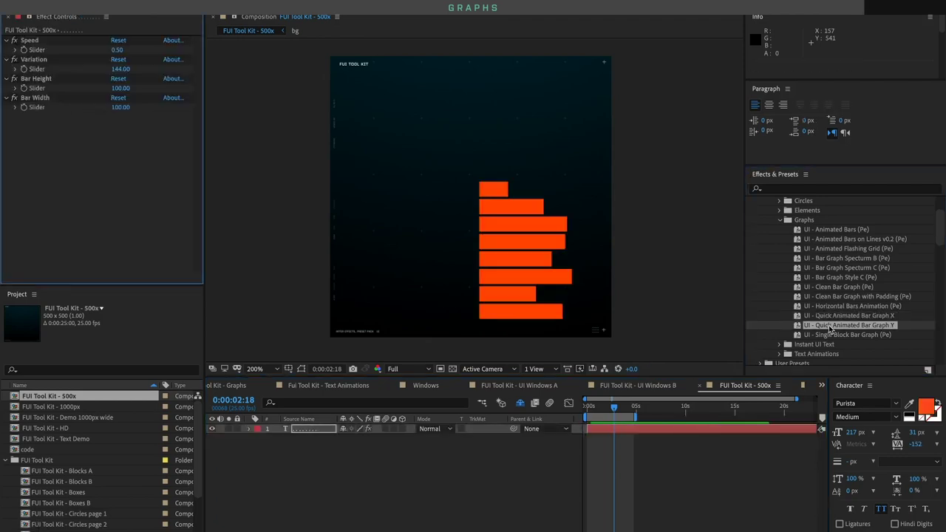
pyautogui.moveTo(530, 220); pyautogui.dragTo(479, 175)
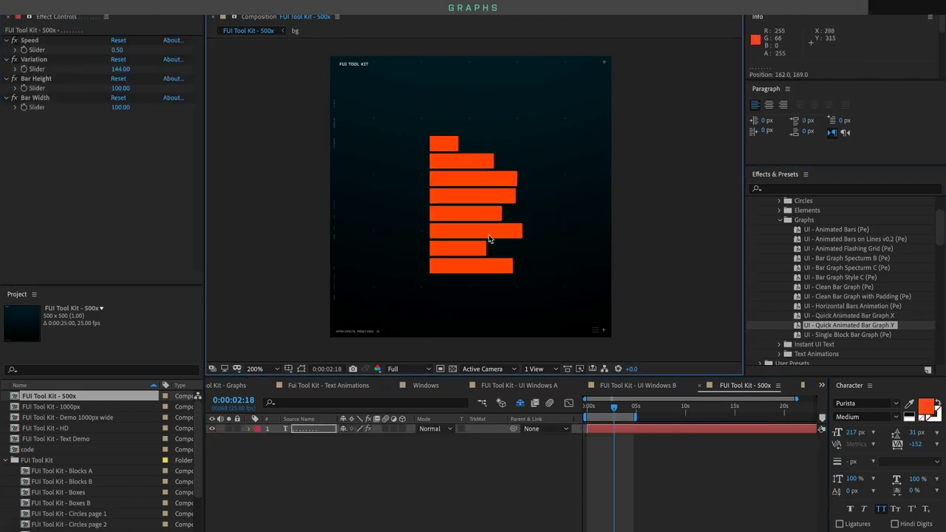
pyautogui.click(317, 420)
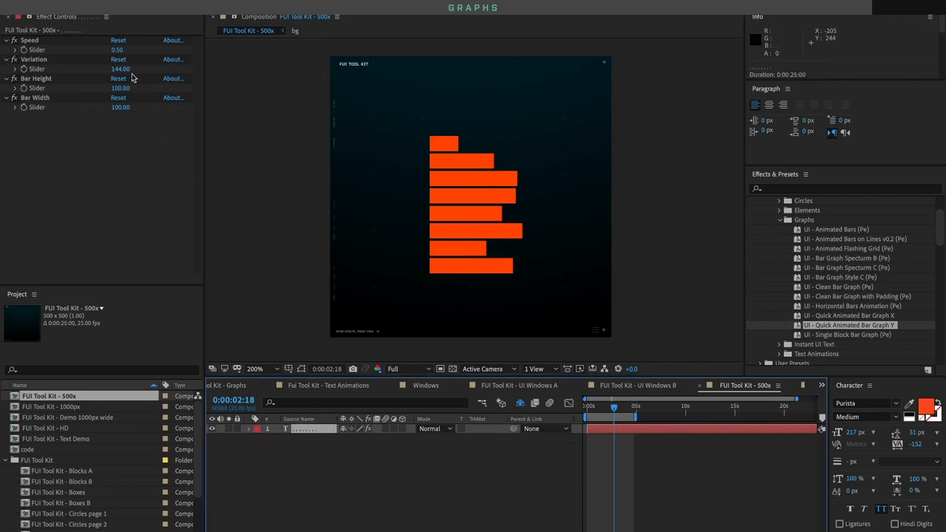
pyautogui.moveTo(122, 88); pyautogui.dragTo(82, 109)
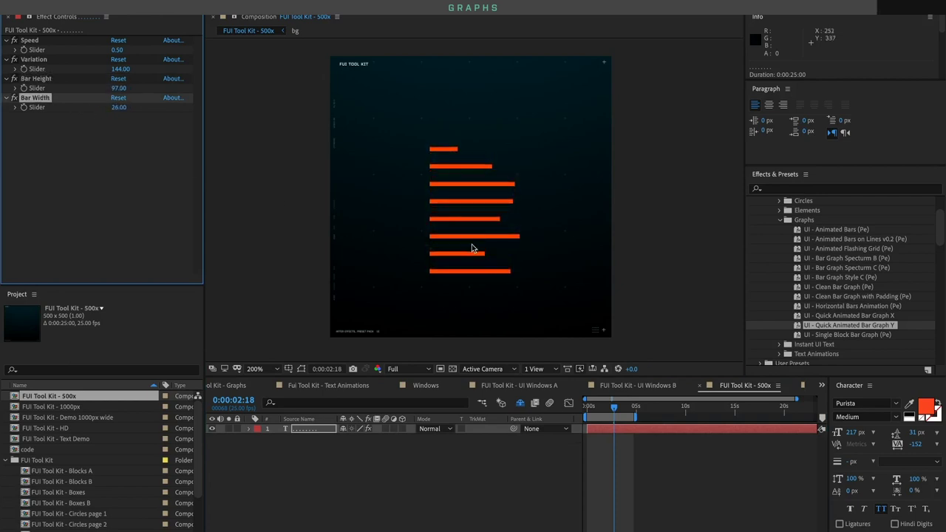
# Fill the bars cyan, set Bar Height to 104, and swap fill and stroke for outlines
pyautogui.click(927, 407)
pyautogui.click(166, 137)
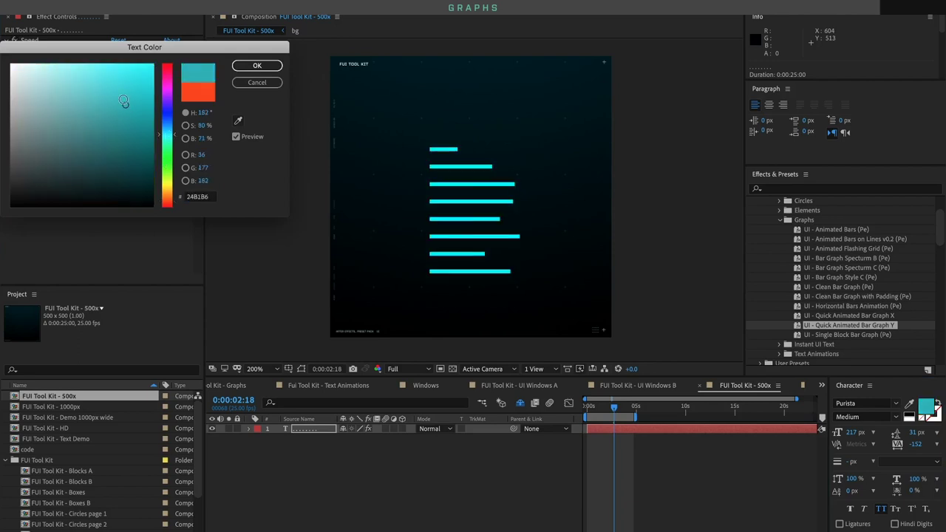
pyautogui.click(113, 67)
pyautogui.click(256, 66)
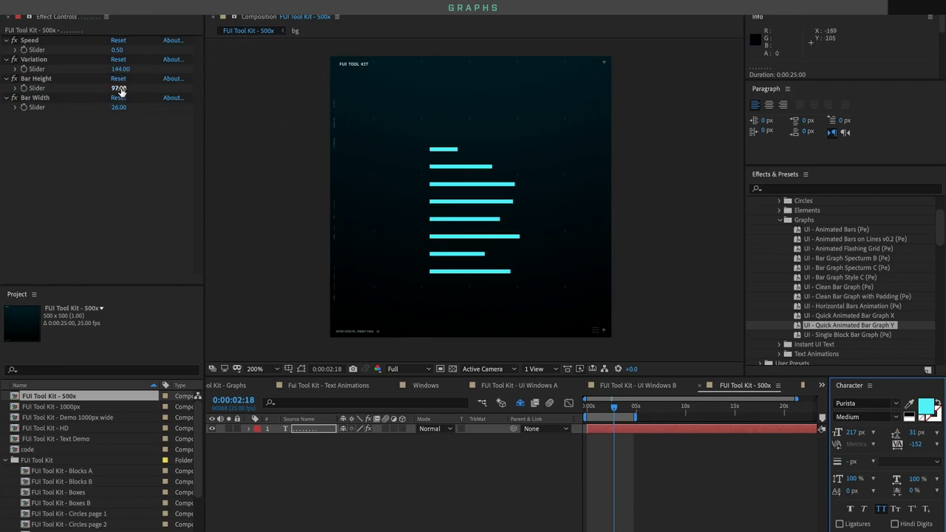
pyautogui.moveTo(122, 90); pyautogui.dragTo(944, 441)
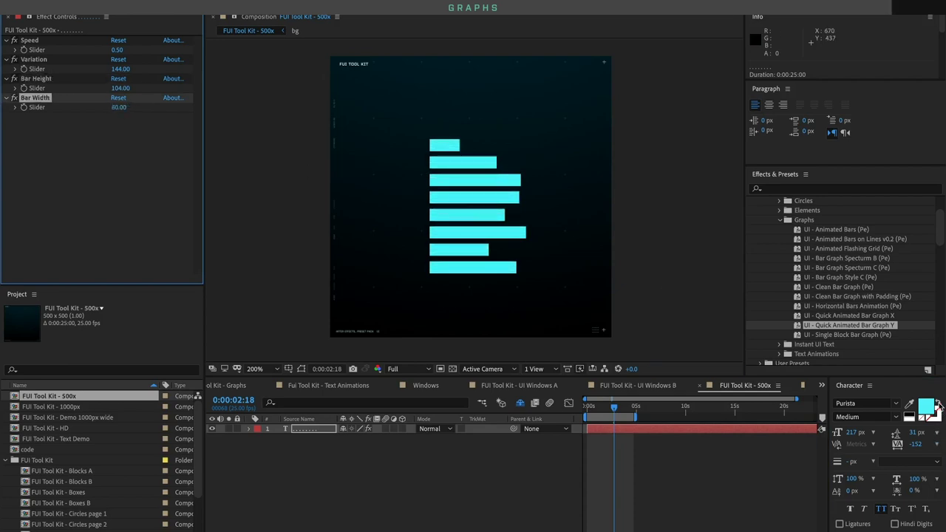
pyautogui.click(938, 403)
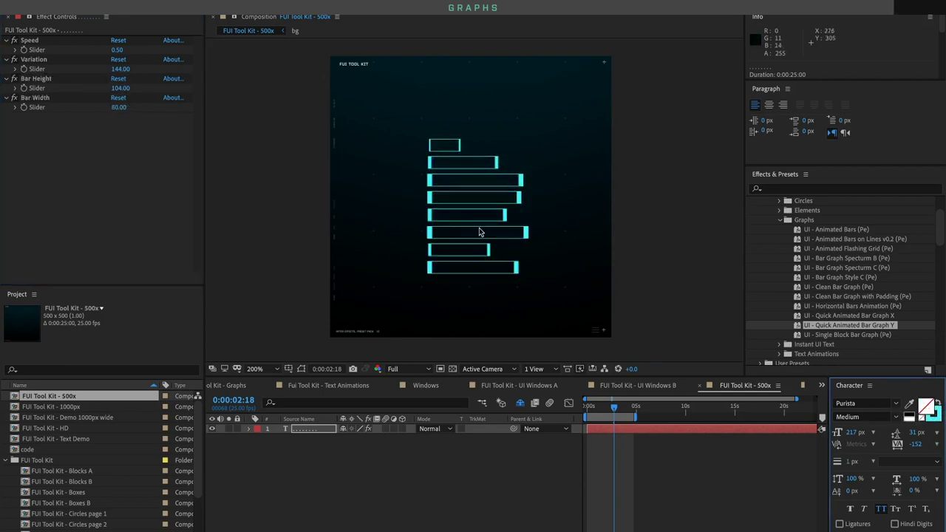
# Preview the outlined cyan bars, then swap fill and stroke back to solid bars
pyautogui.press('space')
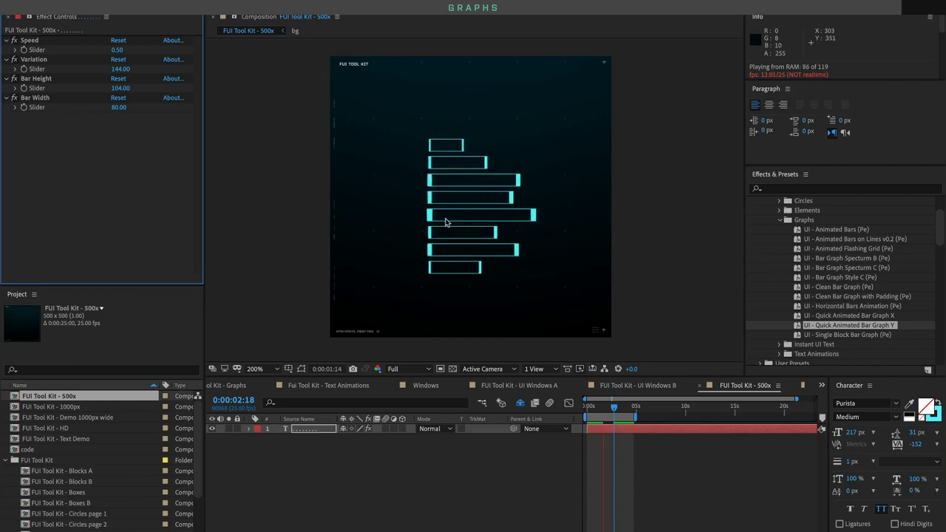
pyautogui.press('space')
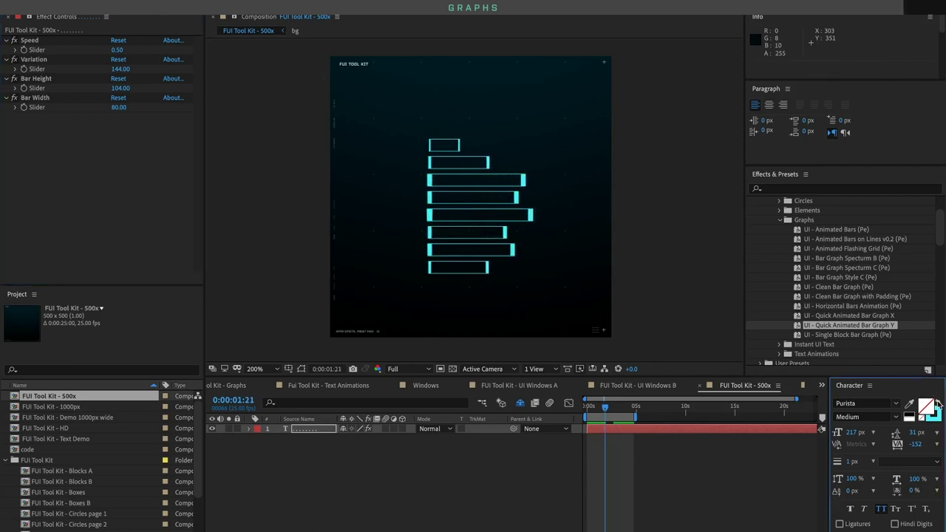
pyautogui.click(936, 401)
pyautogui.click(302, 429)
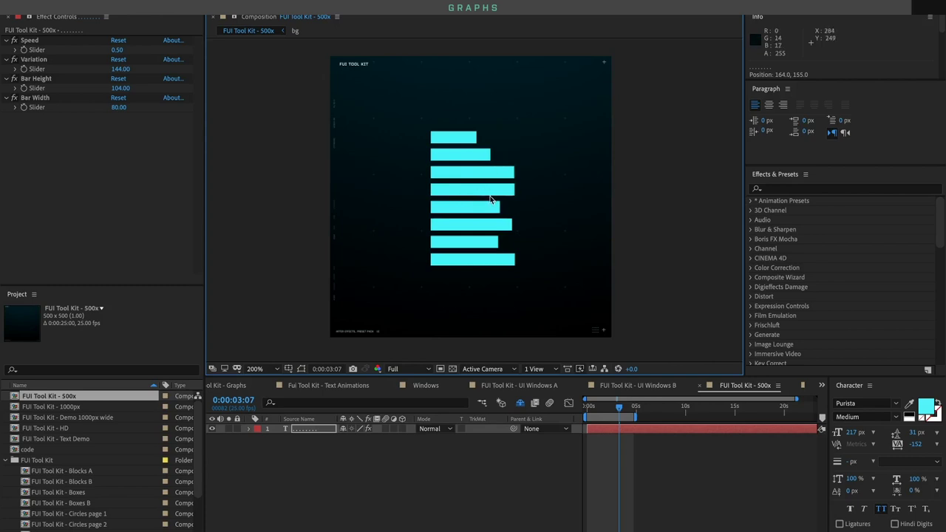
pyautogui.click(773, 189)
pyautogui.click(772, 190)
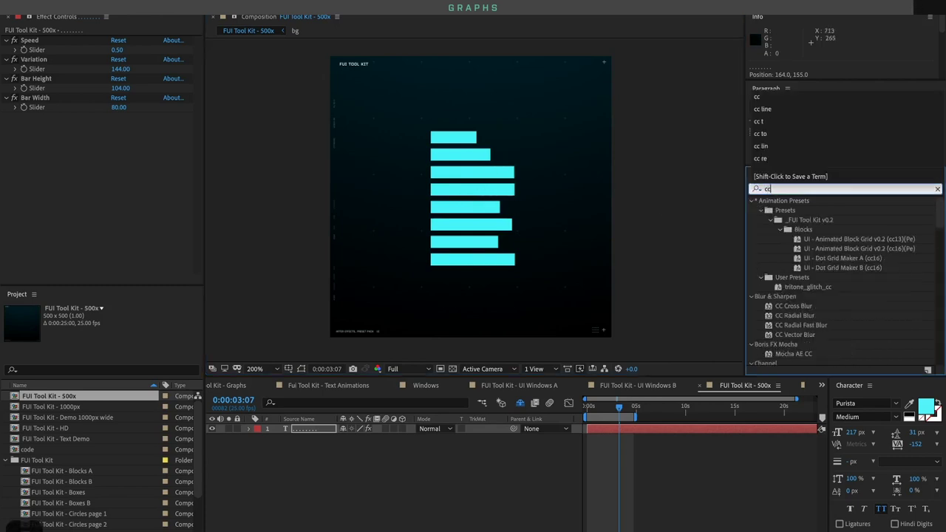
pyautogui.write('cc str')
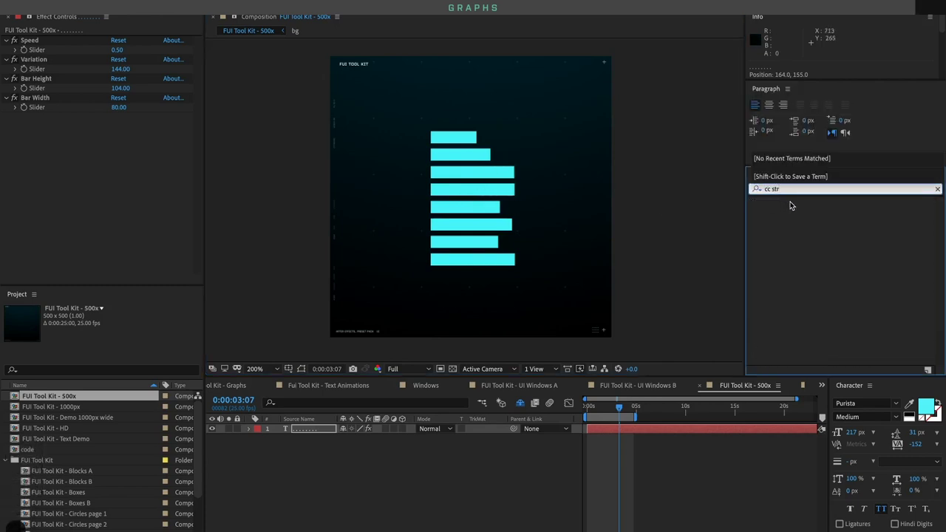
pyautogui.press('BackSpace')
pyautogui.doubleClick(793, 210)
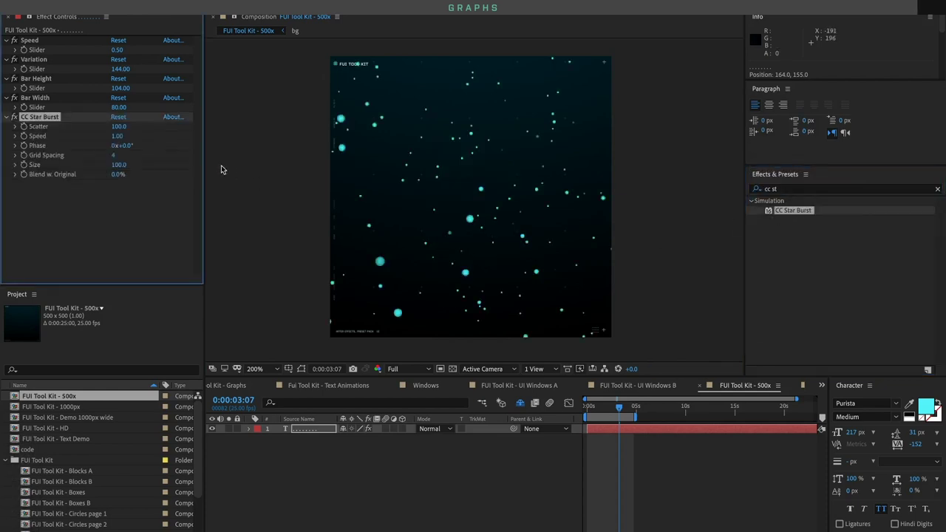
pyautogui.click(119, 128)
pyautogui.write('0')
pyautogui.press('Return')
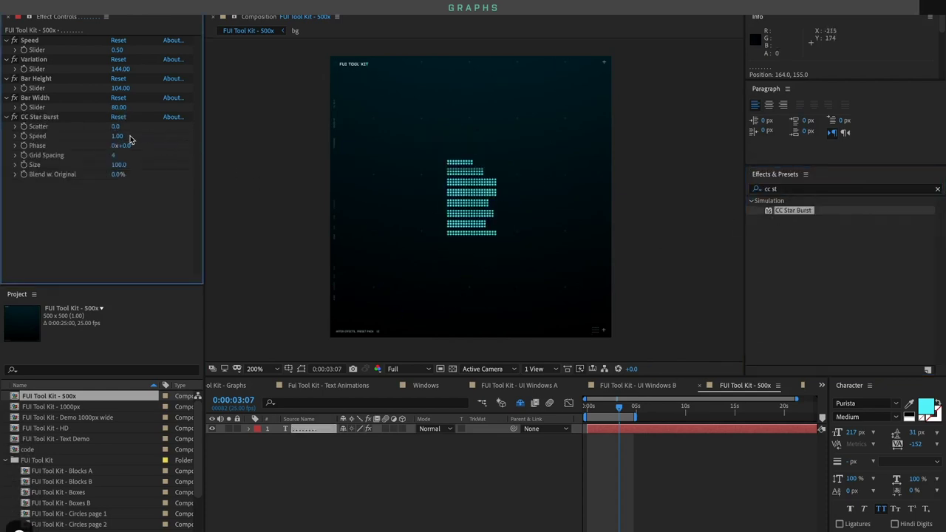
pyautogui.click(117, 136)
pyautogui.write('0')
pyautogui.press('Return')
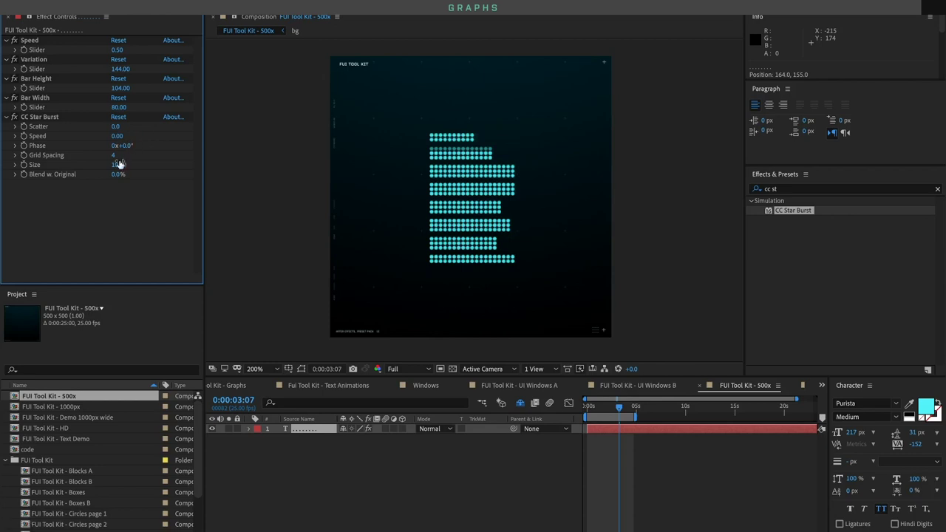
pyautogui.click(114, 156)
pyautogui.write('2')
pyautogui.press('Return')
pyautogui.click(118, 165)
pyautogui.write('50')
pyautogui.press('Return')
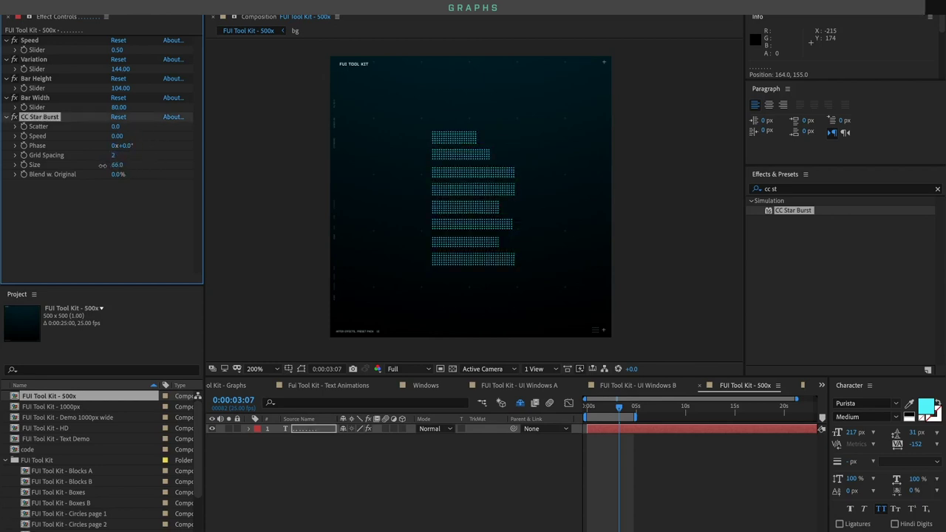
pyautogui.press('Escape')
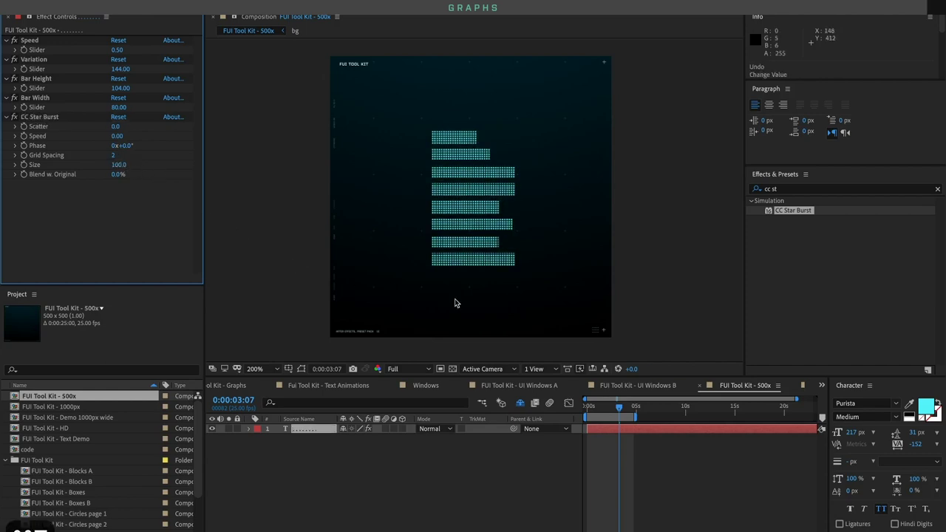
pyautogui.press('space')
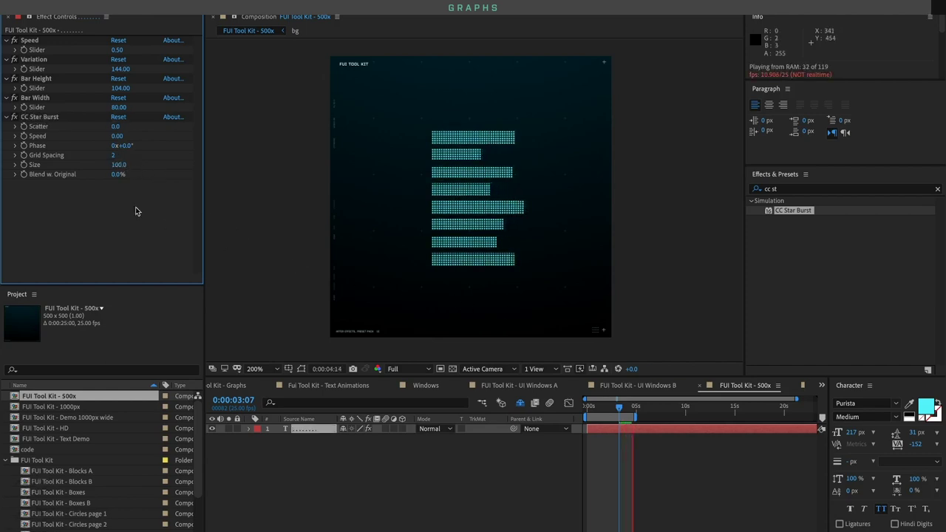
pyautogui.moveTo(119, 167); pyautogui.dragTo(114, 170)
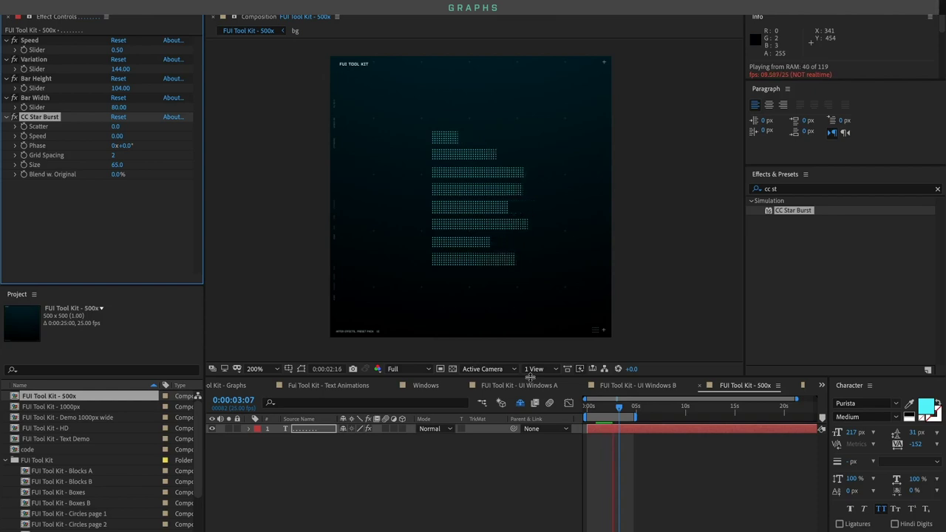
pyautogui.press('space')
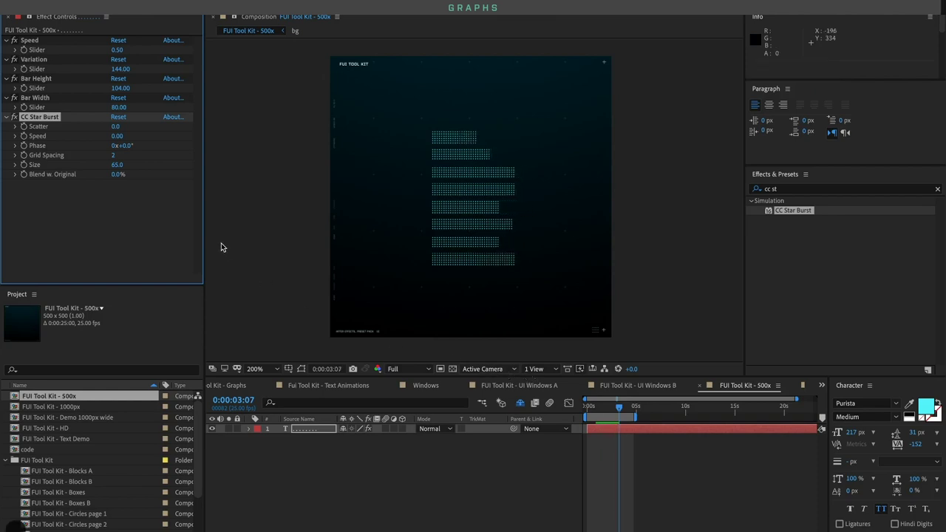
pyautogui.press('Delete')
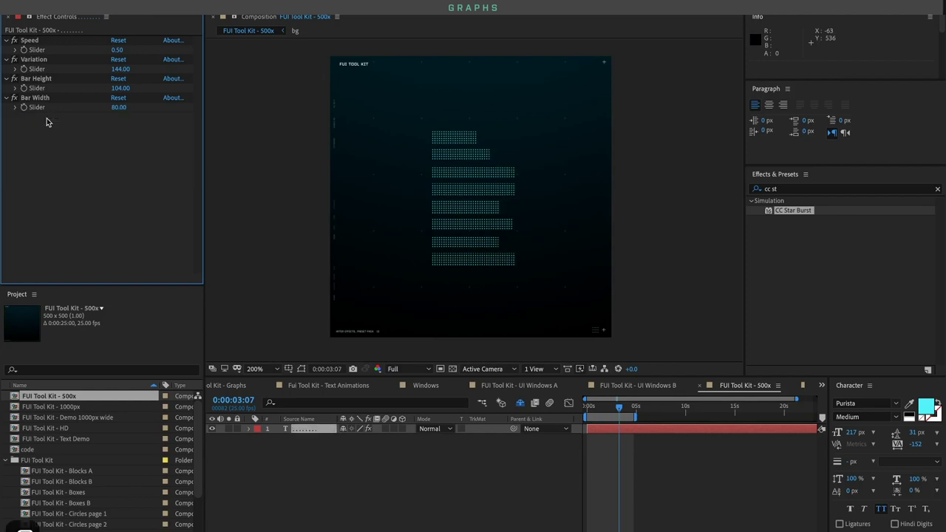
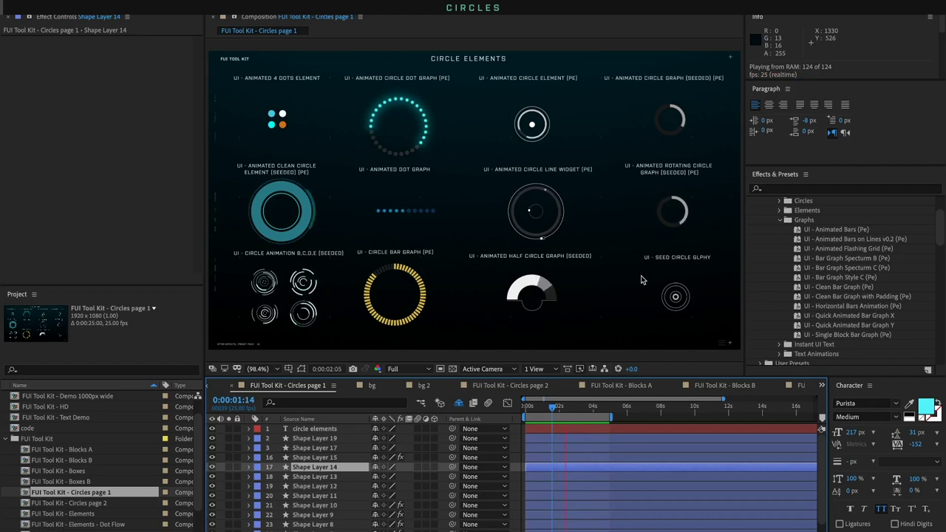
# Collapse Graphs, expand the Circles presets and open the FUI Tool Kit - 500x composition
pyautogui.click(779, 220)
pyautogui.scroll(3, 793, 240)
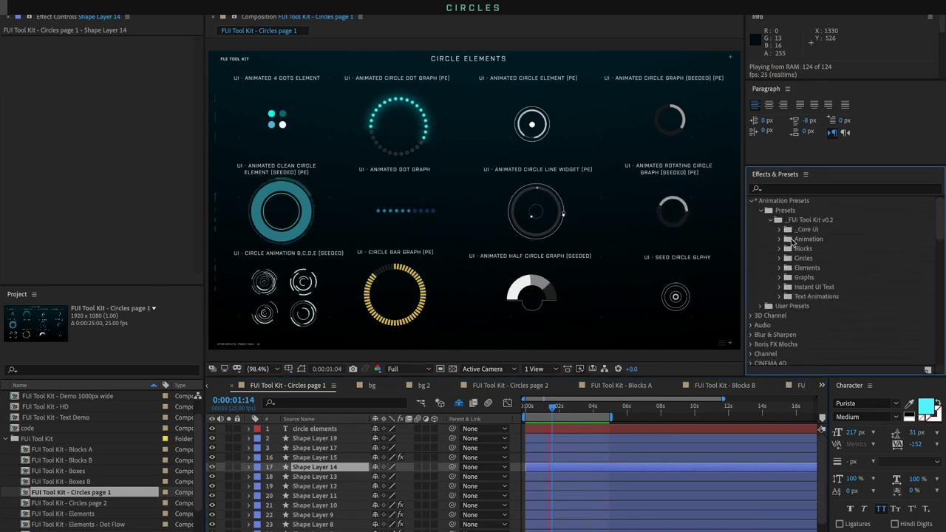
pyautogui.click(780, 258)
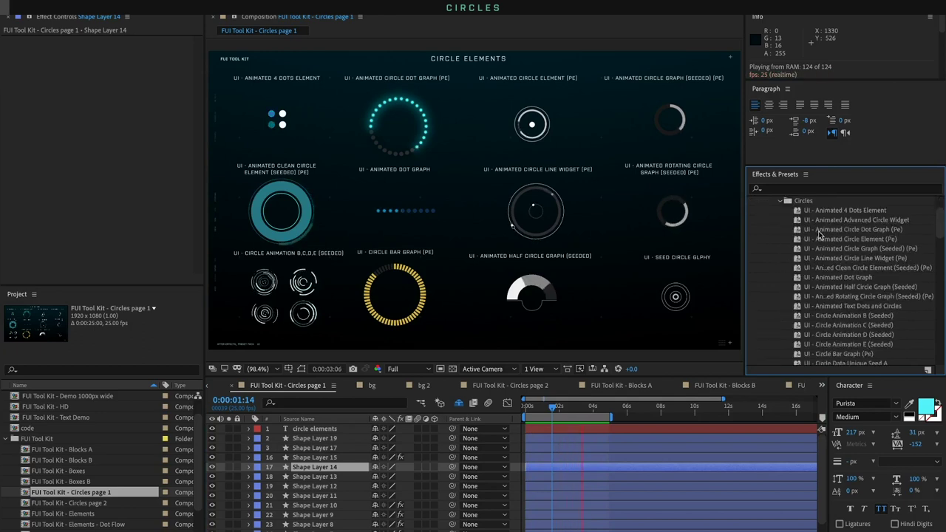
pyautogui.moveTo(944, 228)
pyautogui.mouseDown()
pyautogui.moveTo(938, 255)
pyautogui.moveTo(936, 229)
pyautogui.mouseUp()
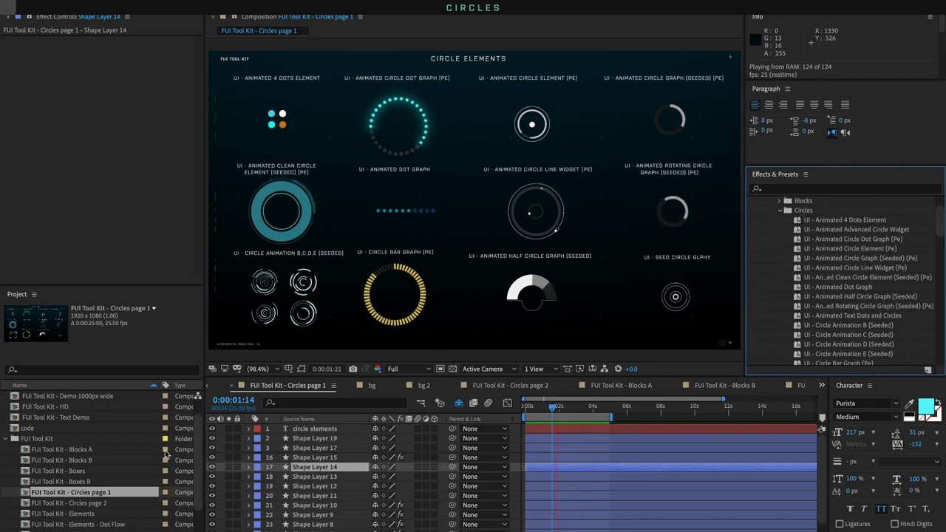
pyautogui.scroll(1, 84, 420)
pyautogui.doubleClick(75, 398)
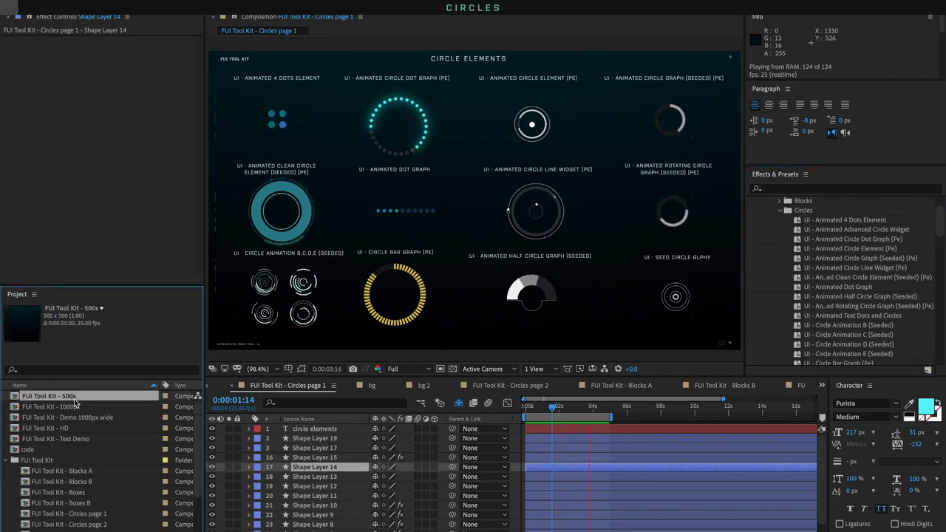
pyautogui.click(842, 228)
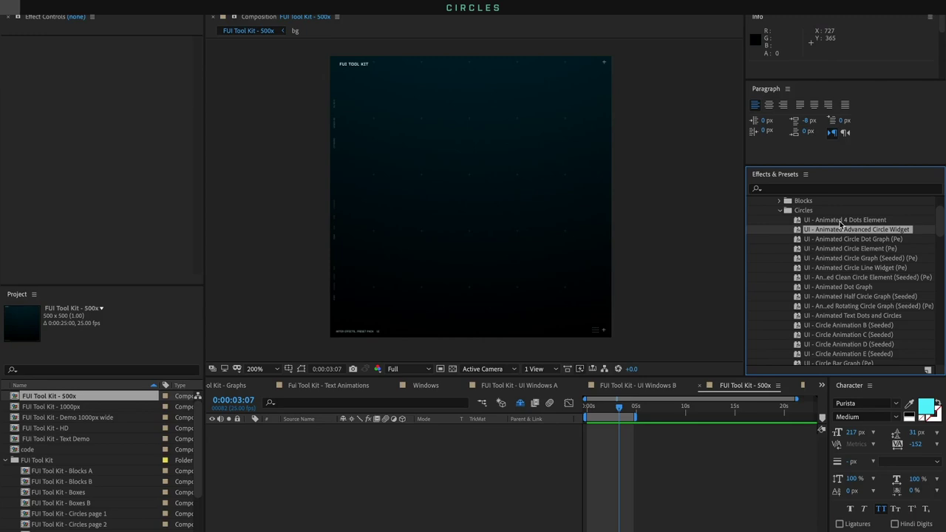
# Try the Animated 4 Dots Element with a smaller Element Size, then apply the Animated Advanced Circle Widget
pyautogui.click(840, 221)
pyautogui.doubleClick(841, 221)
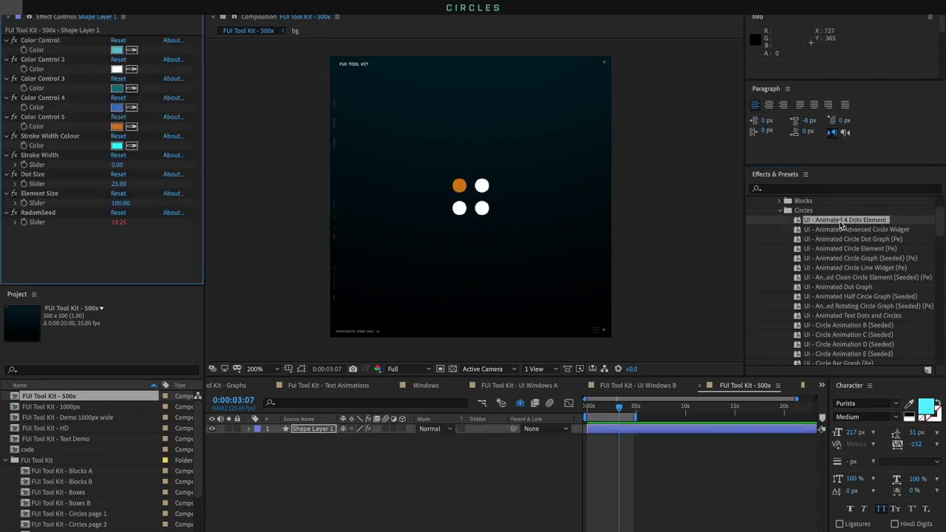
pyautogui.press('space')
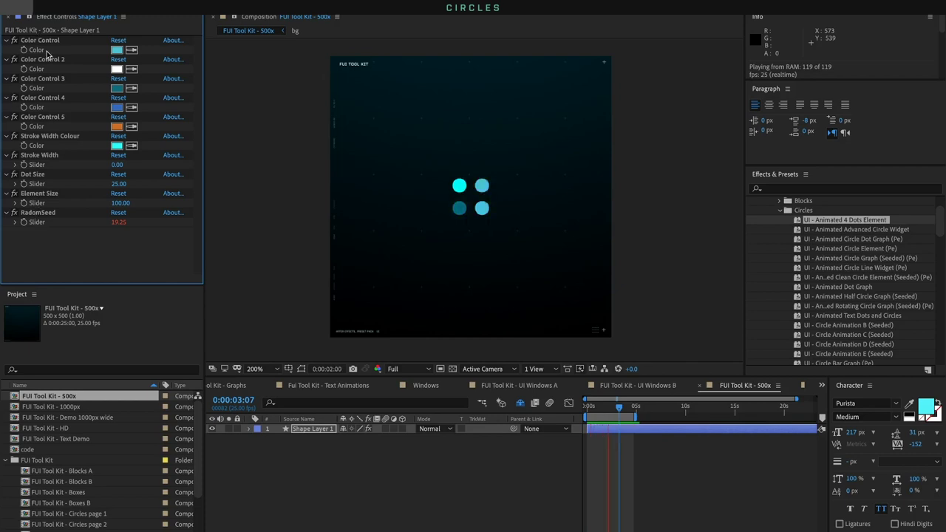
pyautogui.moveTo(129, 202); pyautogui.dragTo(113, 204)
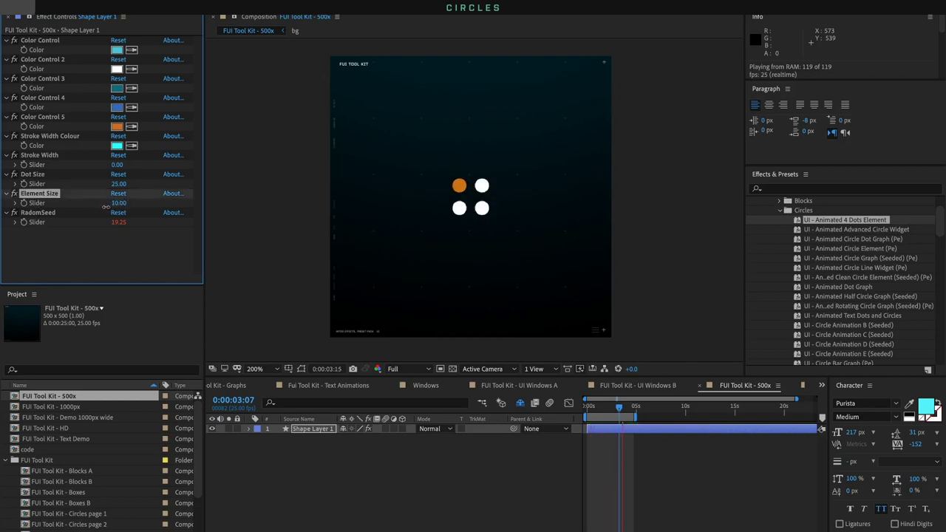
pyautogui.doubleClick(826, 231)
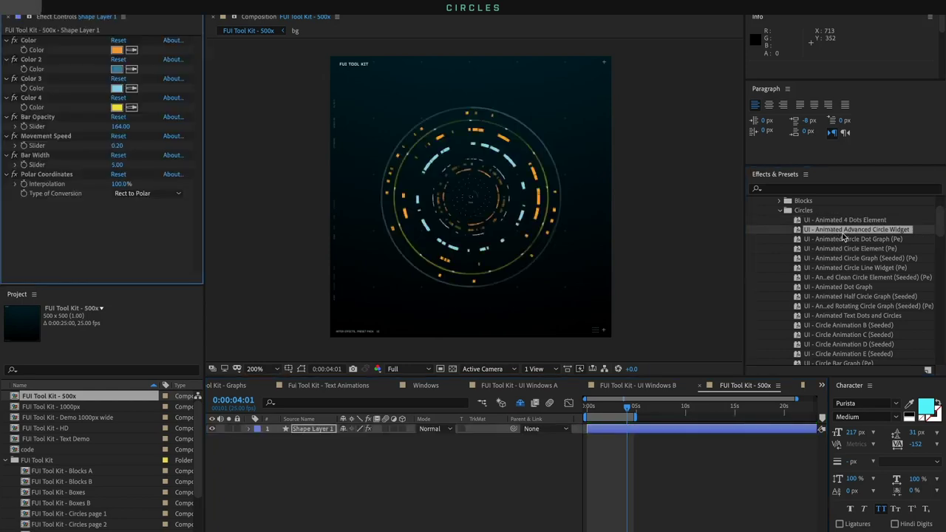
pyautogui.click(300, 429)
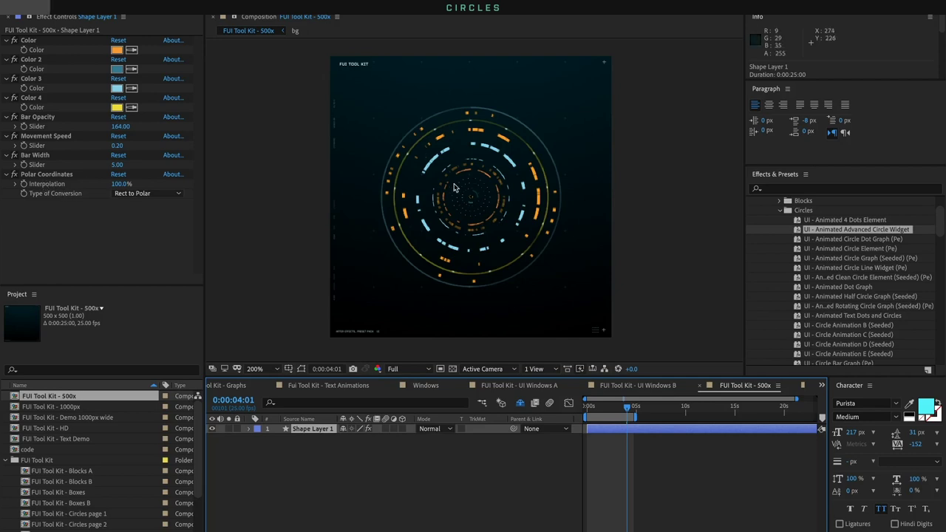
pyautogui.click(14, 174)
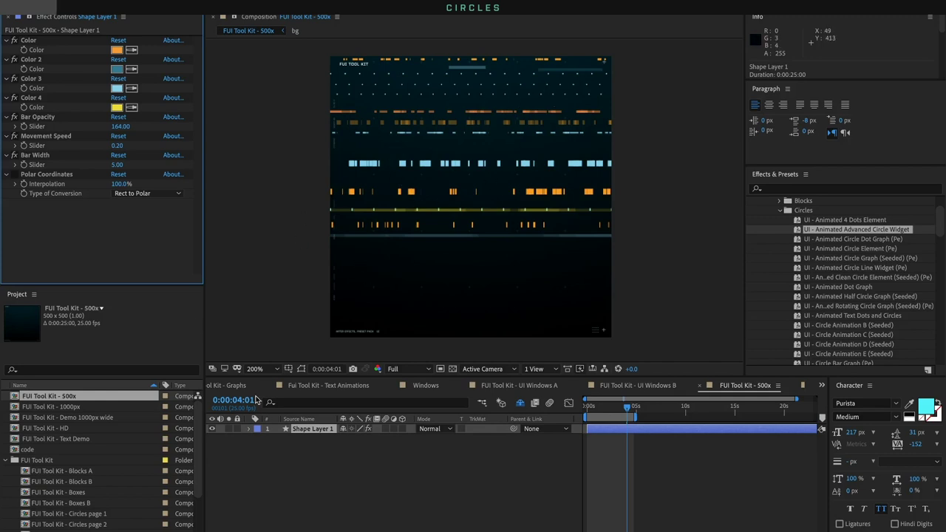
pyautogui.click(16, 174)
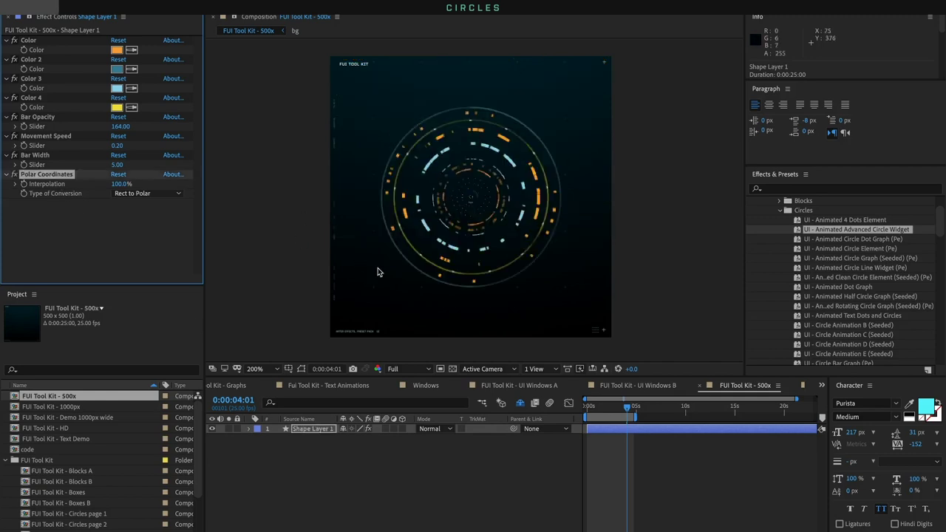
pyautogui.click(325, 431)
pyautogui.press('super+shift+c')
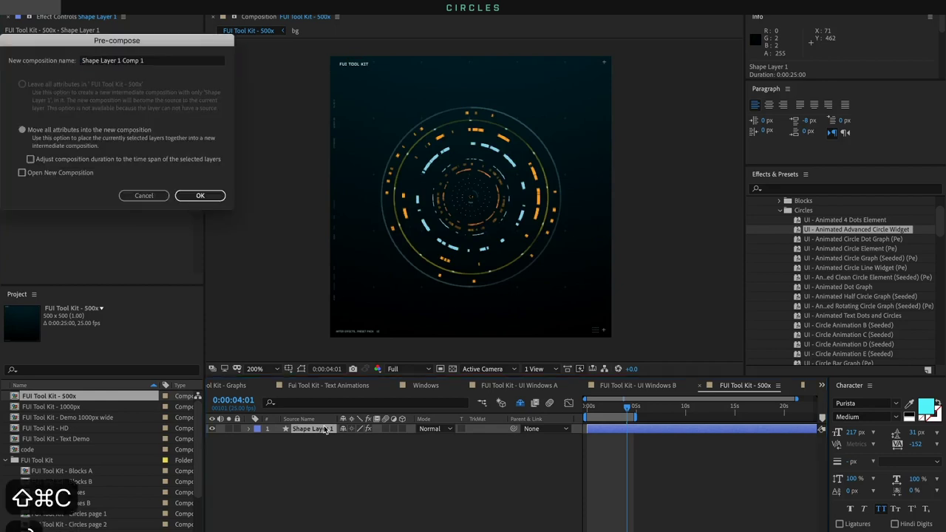
pyautogui.press('Return')
pyautogui.moveTo(539, 232); pyautogui.dragTo(515, 186)
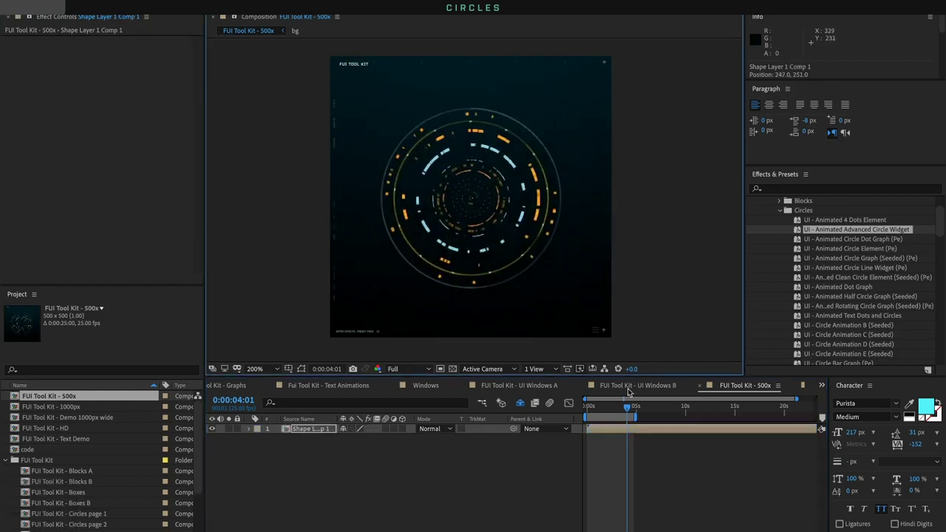
pyautogui.moveTo(595, 409); pyautogui.dragTo(571, 405)
pyautogui.click(320, 429)
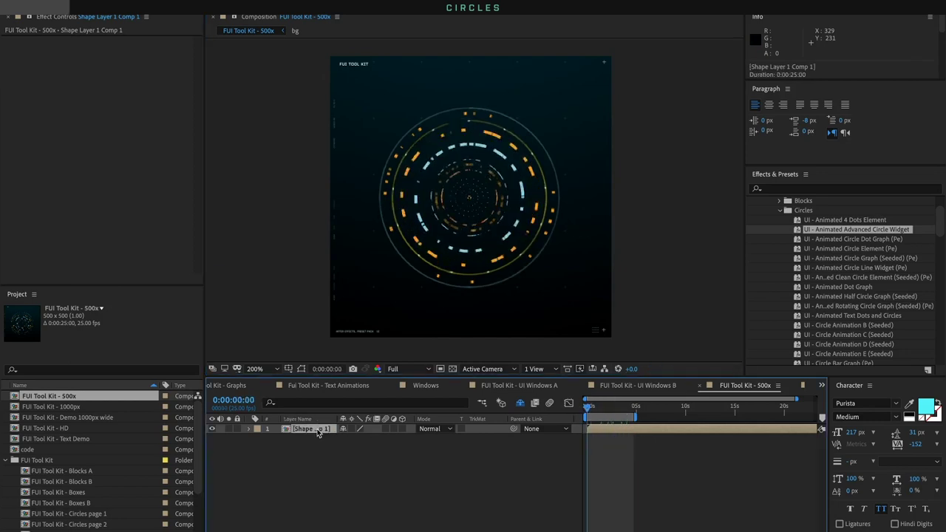
pyautogui.press('Delete')
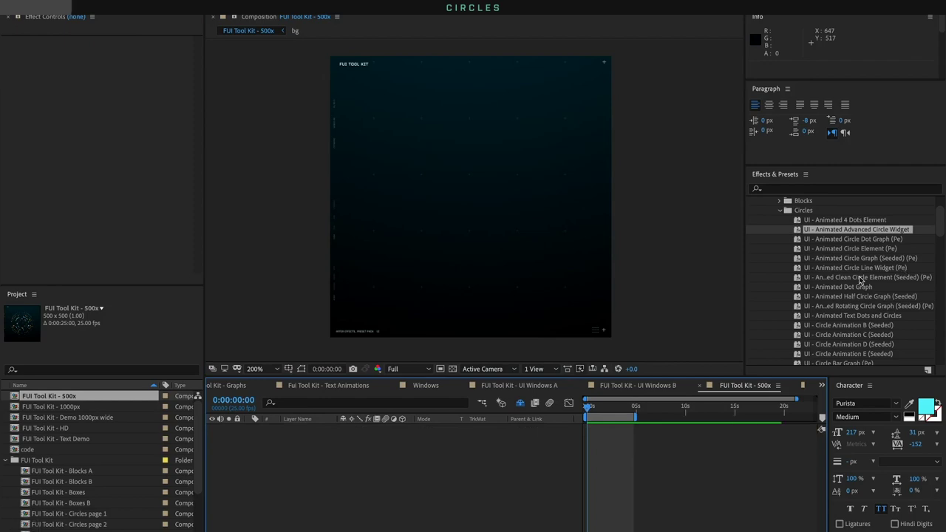
pyautogui.hotkey('ctrl', 'z')
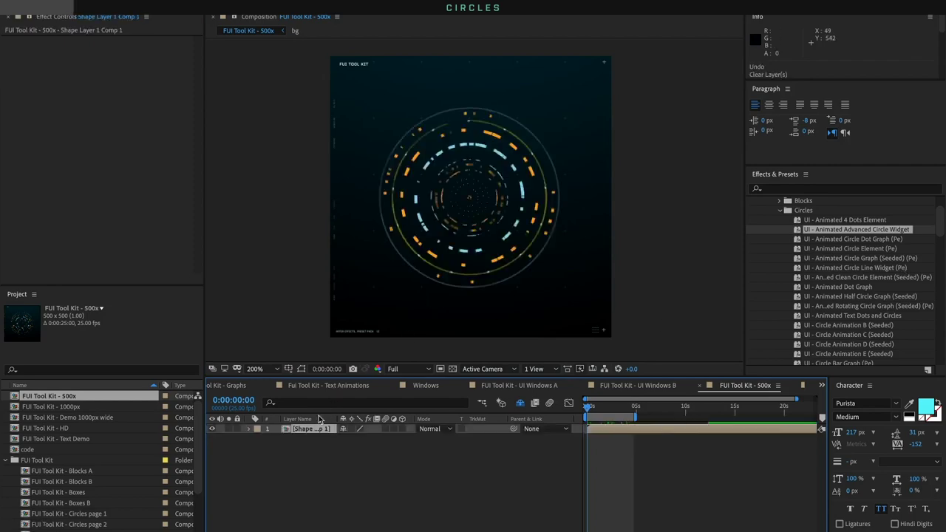
pyautogui.hotkey('ctrl', 'z')
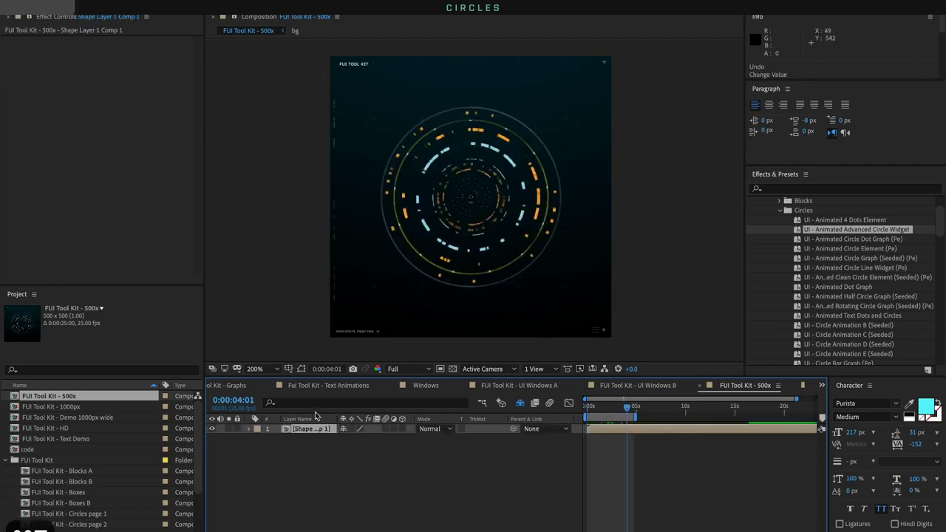
pyautogui.hotkey('ctrl', 'z')
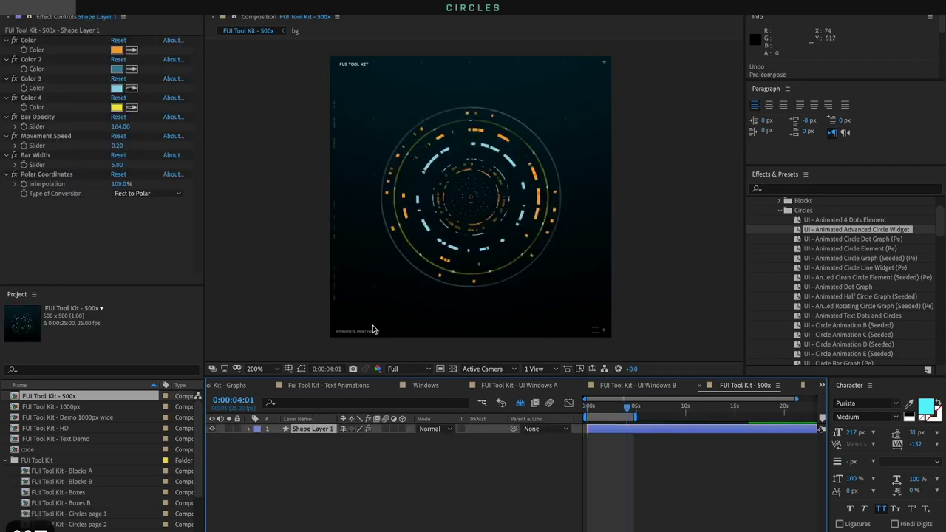
# Lower the widget's Bar Opacity and recolour the orange Color 1 to a light mint
pyautogui.moveTo(119, 126); pyautogui.dragTo(141, 158)
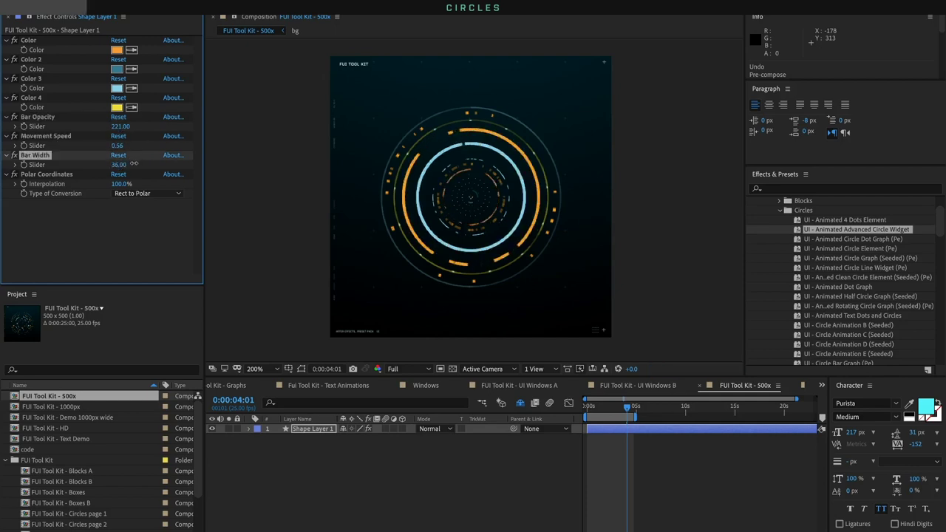
pyautogui.click(118, 50)
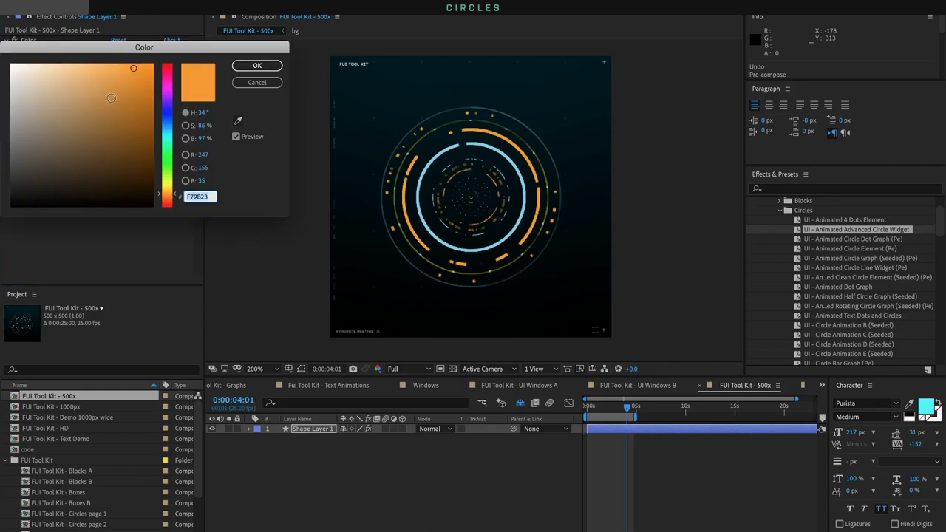
pyautogui.click(168, 142)
pyautogui.click(95, 65)
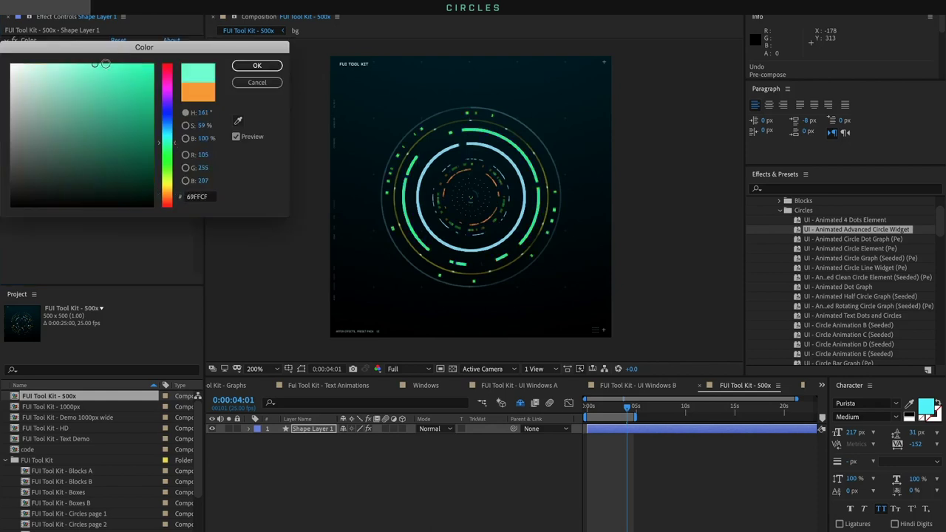
pyautogui.click(257, 65)
# Change Color 4 from yellow to a light orange
pyautogui.click(117, 107)
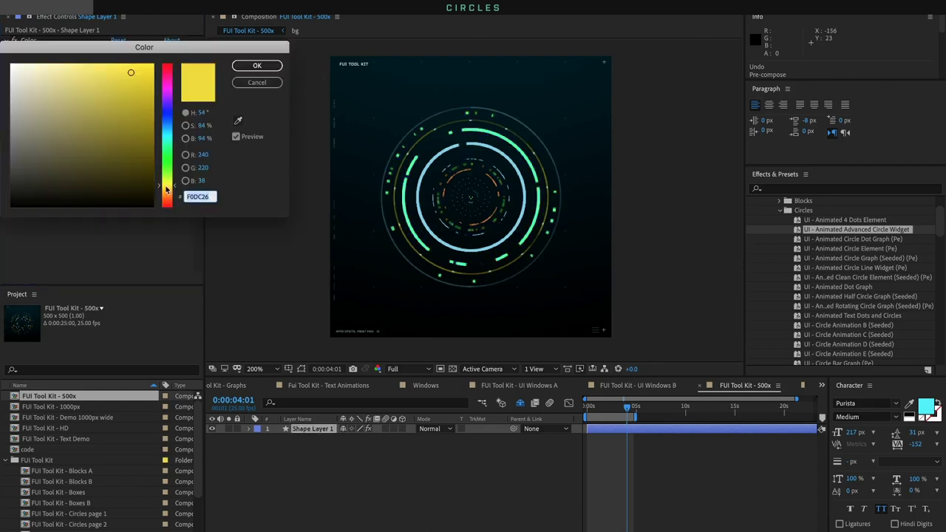
pyautogui.moveTo(166, 190); pyautogui.dragTo(167, 201)
pyautogui.click(117, 63)
pyautogui.click(257, 65)
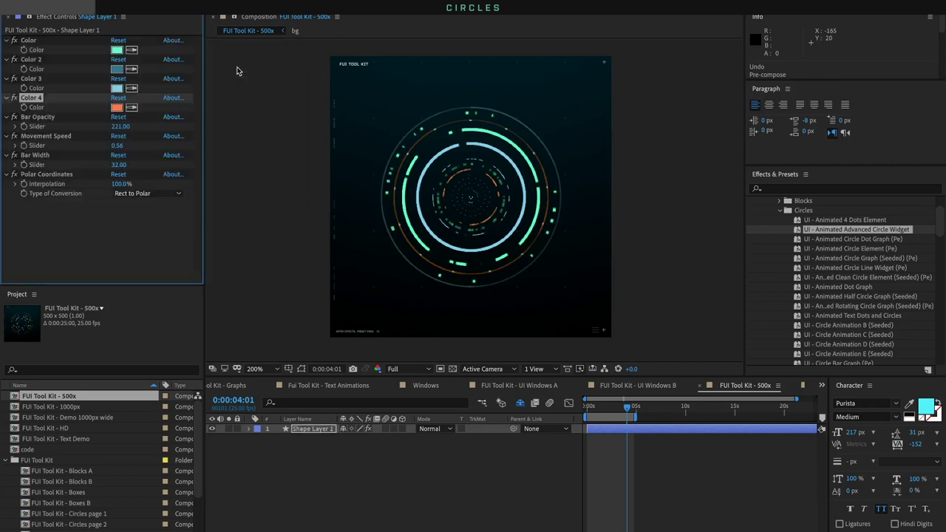
# Change Color 3 from light blue to a bright cyan
pyautogui.click(116, 88)
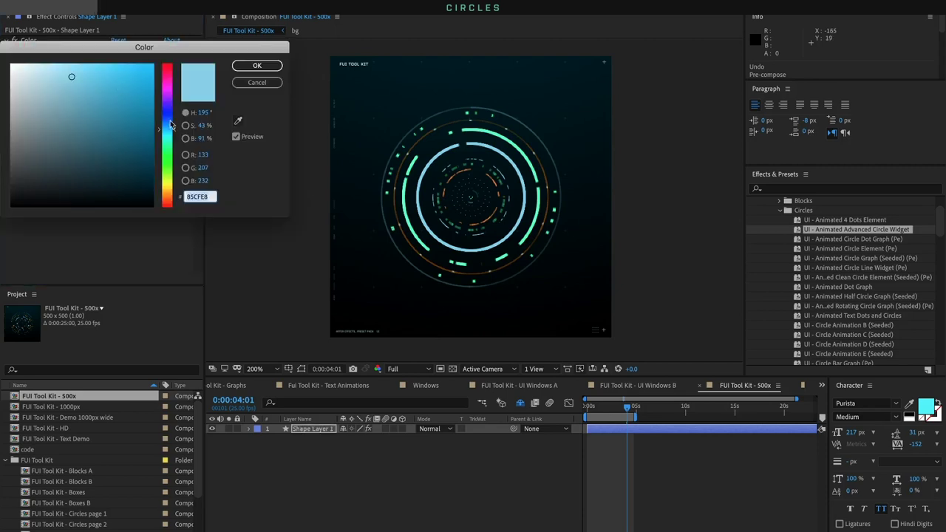
pyautogui.moveTo(170, 125); pyautogui.dragTo(170, 118)
pyautogui.click(123, 62)
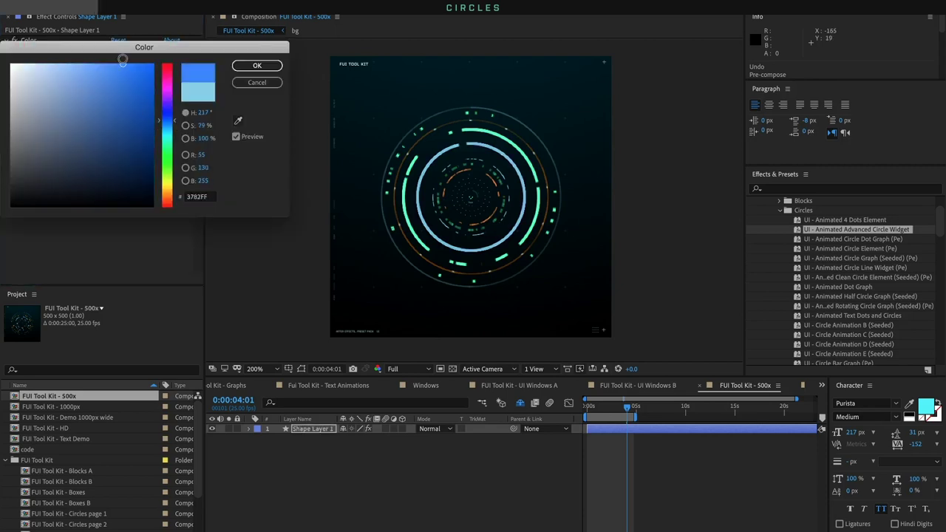
pyautogui.click(165, 131)
pyautogui.click(129, 73)
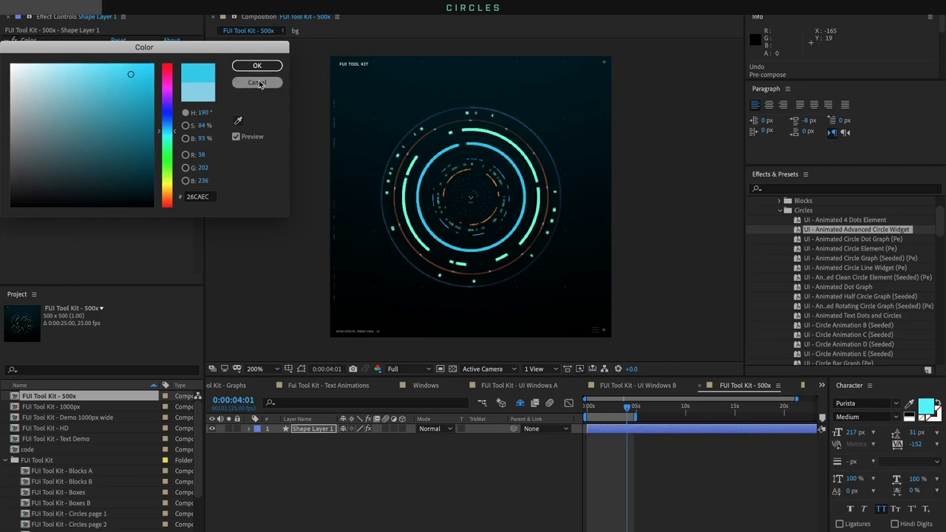
pyautogui.click(258, 65)
# Set Color 2 to a fully saturated yellow and select Shape Layer 1
pyautogui.click(122, 74)
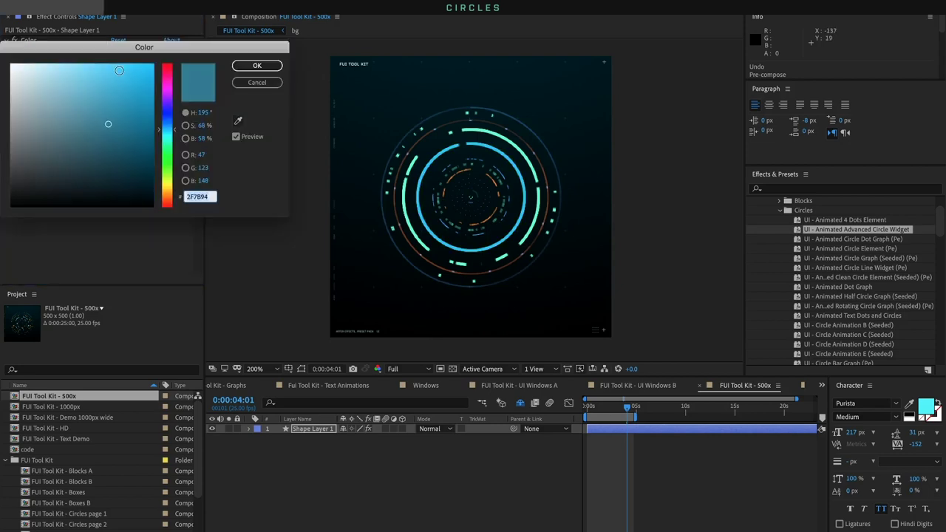
pyautogui.click(166, 187)
pyautogui.click(84, 64)
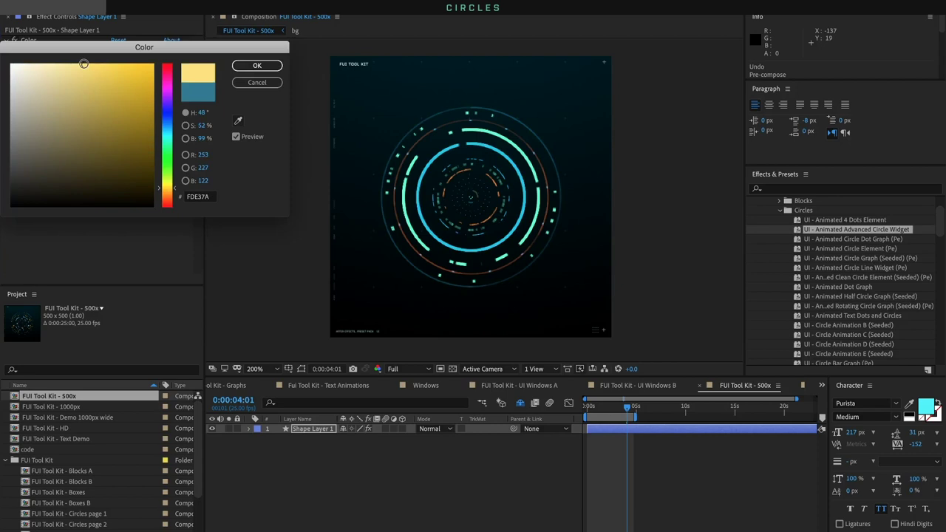
pyautogui.moveTo(83, 64); pyautogui.dragTo(175, 68)
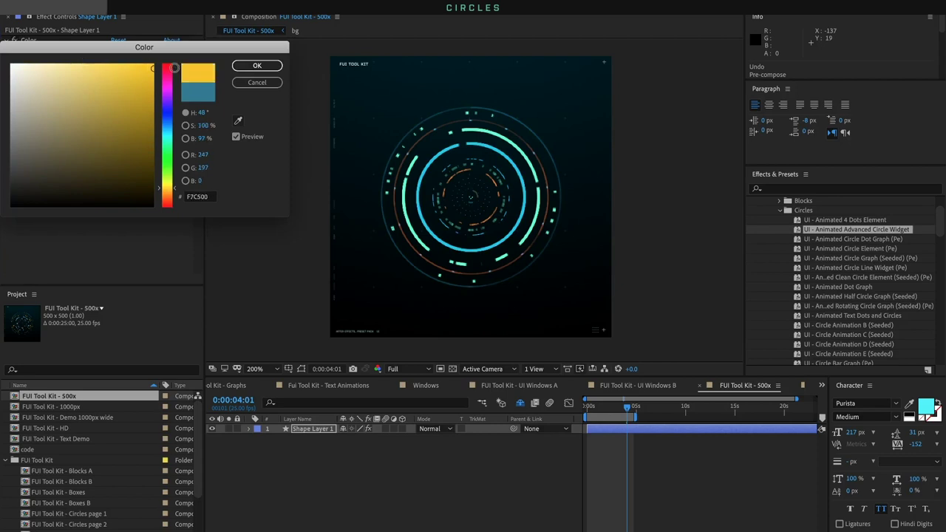
pyautogui.click(258, 65)
pyautogui.click(315, 430)
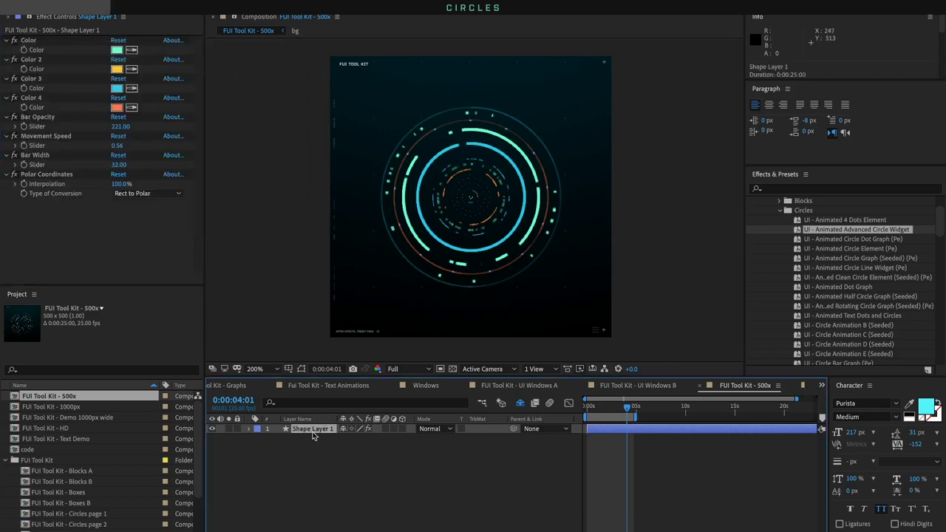
# Try repositioning the circle widget in the comp, then undo the move
pyautogui.hotkey('ctrl', 'shift', 'h')
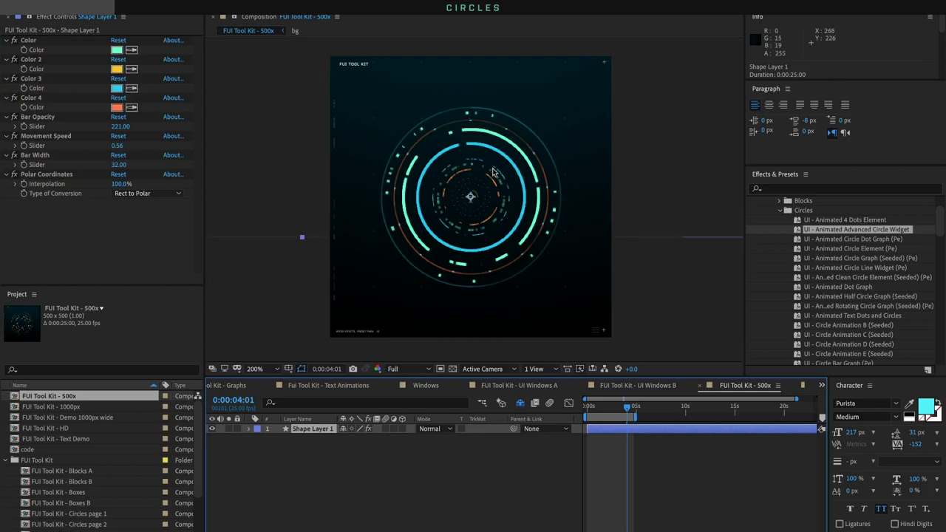
pyautogui.moveTo(494, 172); pyautogui.dragTo(442, 189)
pyautogui.moveTo(434, 226); pyautogui.dragTo(468, 260)
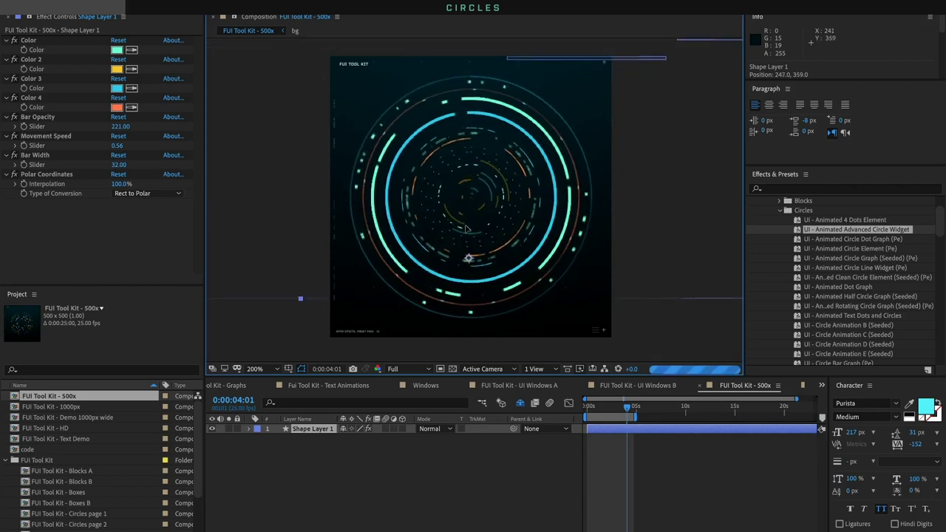
pyautogui.hotkey('ctrl', 'z')
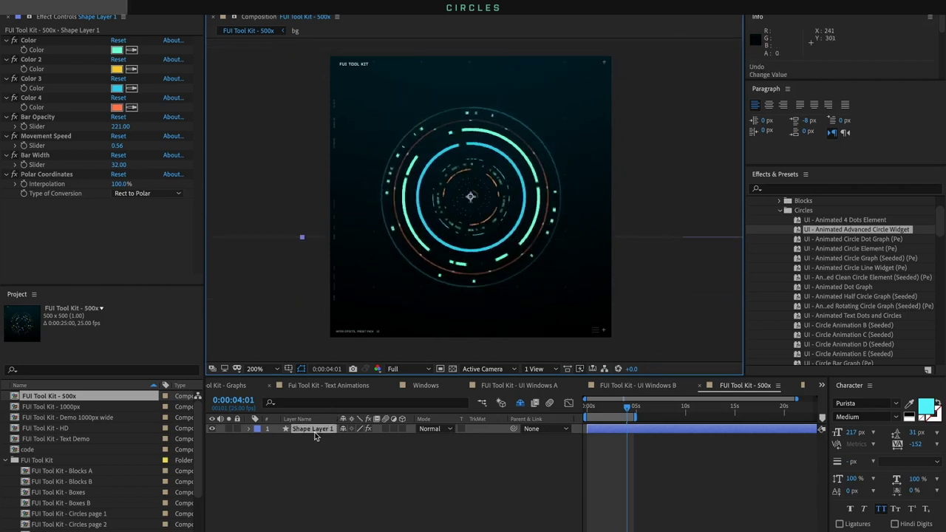
# Pre-compose Shape Layer 1 into Shape Layer 1 Comp 1 and delete that precomp layer
pyautogui.press('super+shift+c')
pyautogui.press('Return')
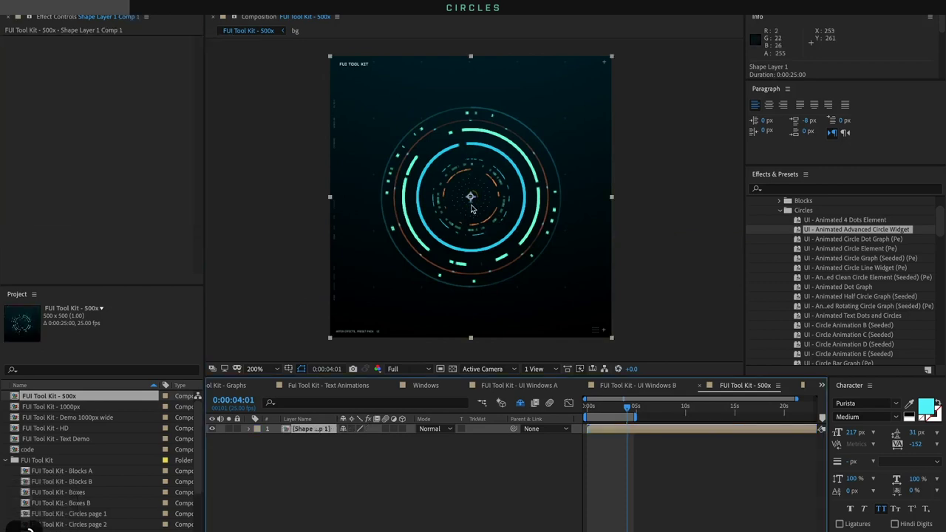
pyautogui.moveTo(523, 217); pyautogui.dragTo(518, 244)
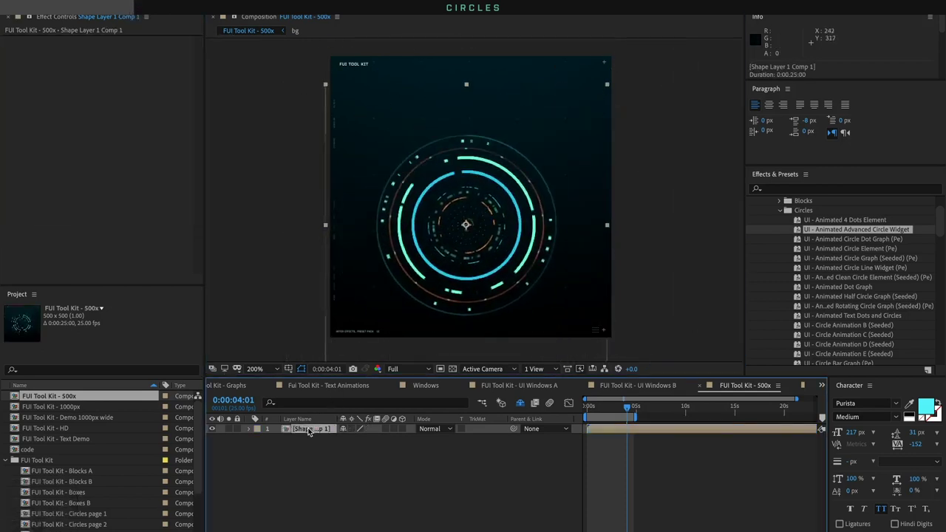
pyautogui.press('Delete')
# Apply the Animated Circle Dot Graph preset and toggle its glow off and back on
pyautogui.click(854, 241)
pyautogui.scroll(1, 854, 269)
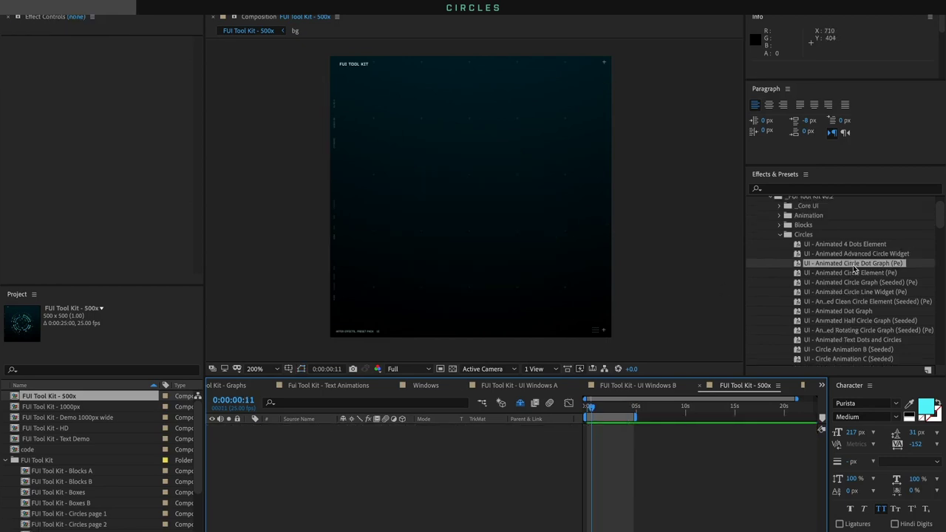
pyautogui.doubleClick(854, 267)
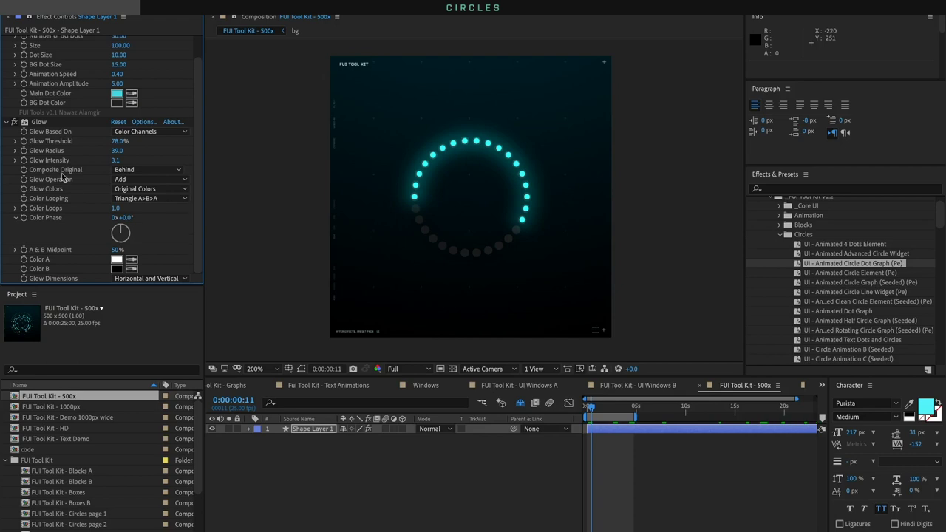
pyautogui.scroll(2, 101, 168)
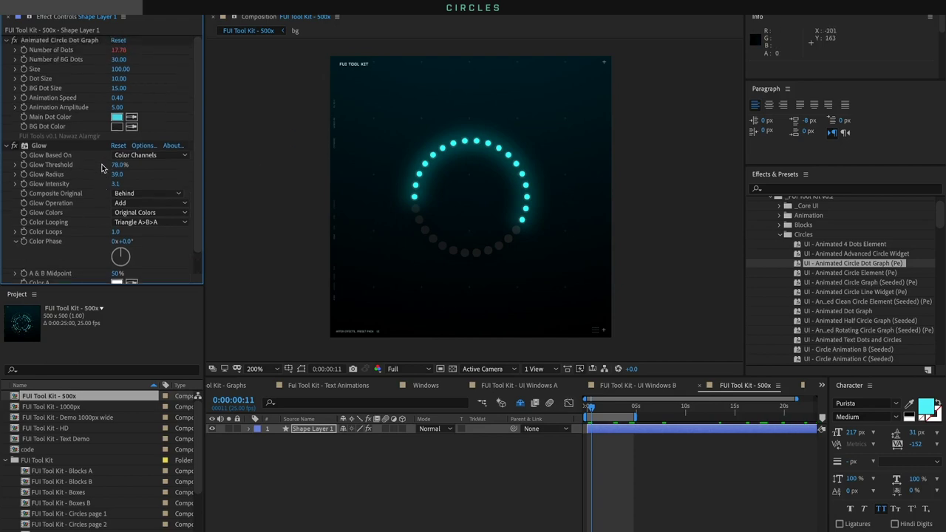
pyautogui.click(14, 146)
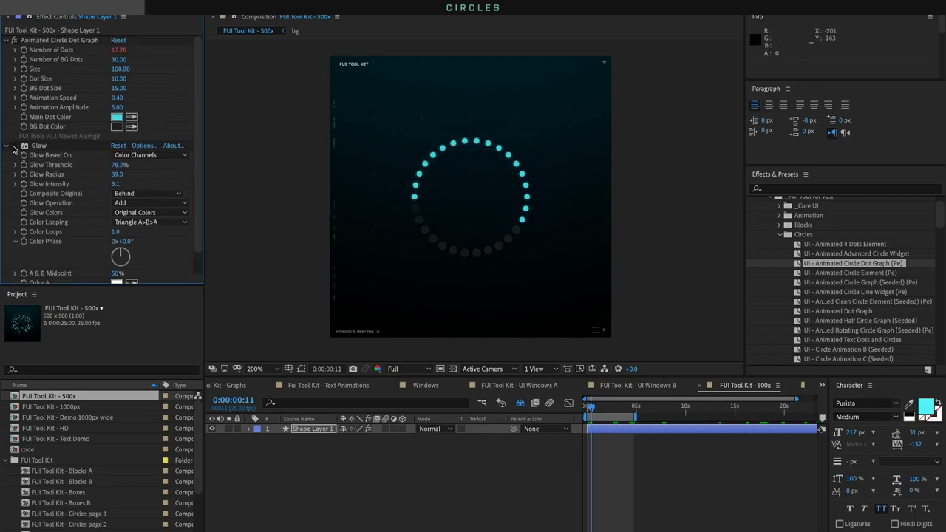
pyautogui.click(13, 147)
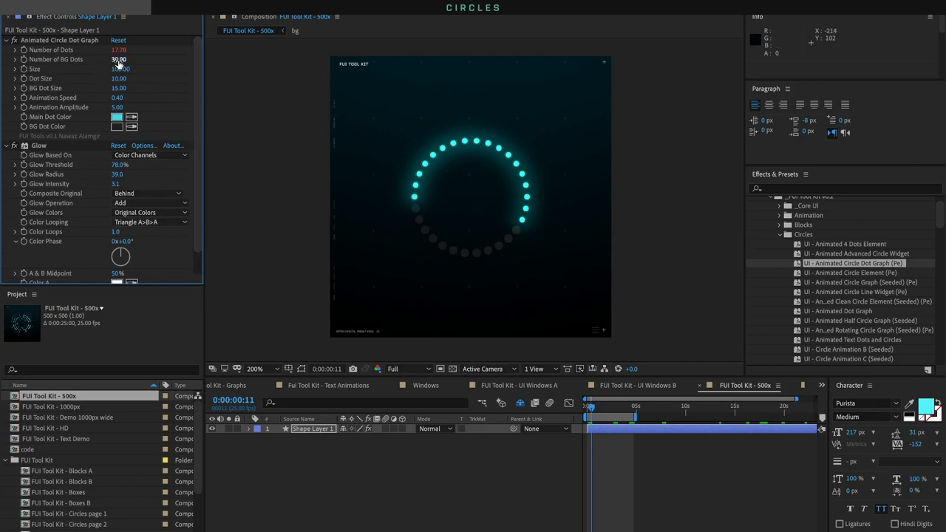
# Raise Number of BG Dots to about 51, adjust their colour and lit dots, then preview
pyautogui.moveTo(118, 59); pyautogui.dragTo(121, 80)
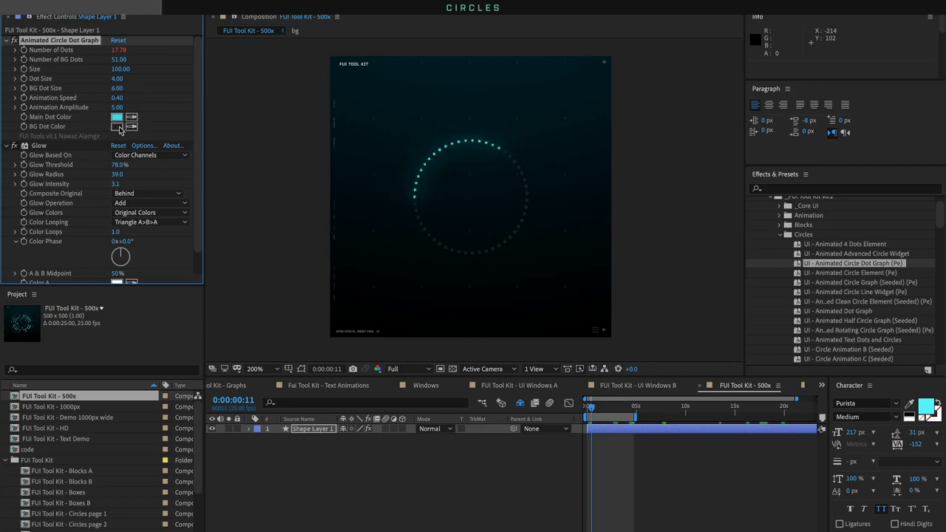
pyautogui.click(118, 127)
pyautogui.moveTo(128, 167)
pyautogui.mouseDown()
pyautogui.moveTo(79, 116)
pyautogui.moveTo(8, 144)
pyautogui.moveTo(10, 169)
pyautogui.moveTo(10, 137)
pyautogui.moveTo(10, 170)
pyautogui.mouseUp()
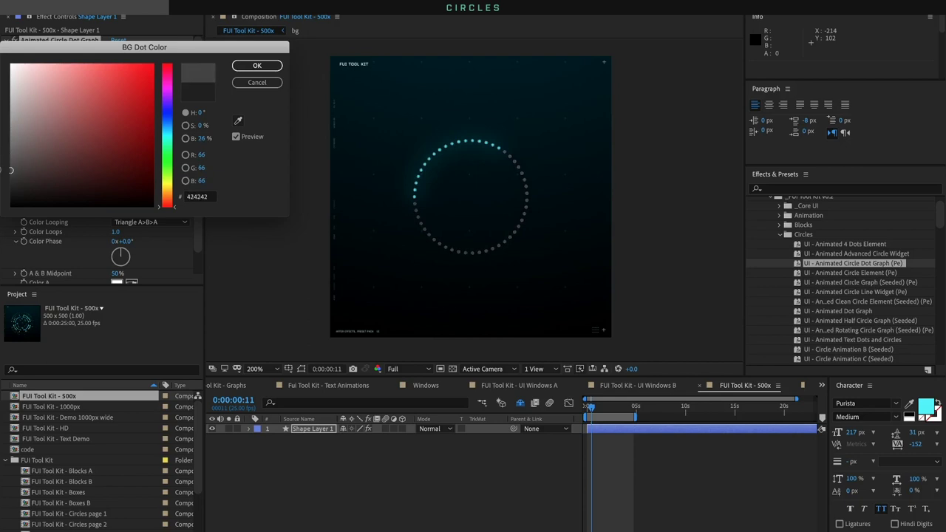
pyautogui.click(264, 68)
pyautogui.moveTo(124, 57); pyautogui.dragTo(129, 49)
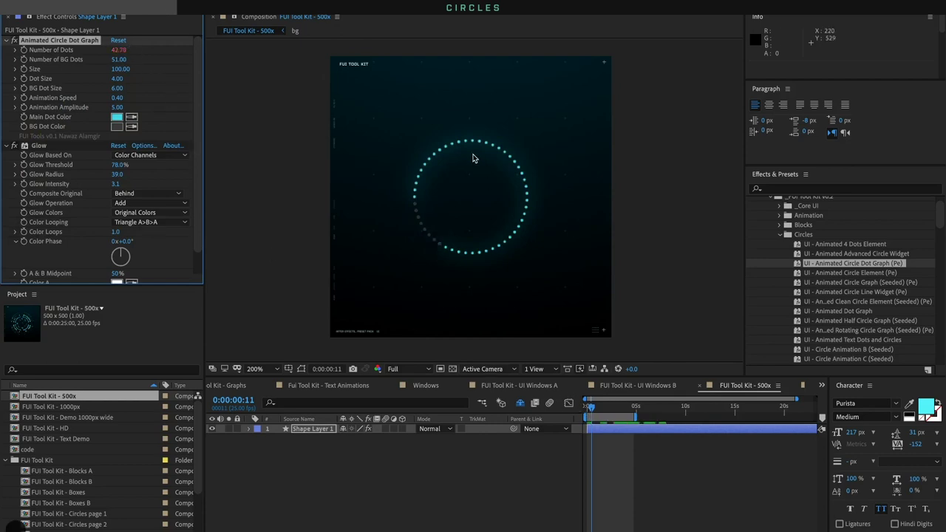
pyautogui.press('space')
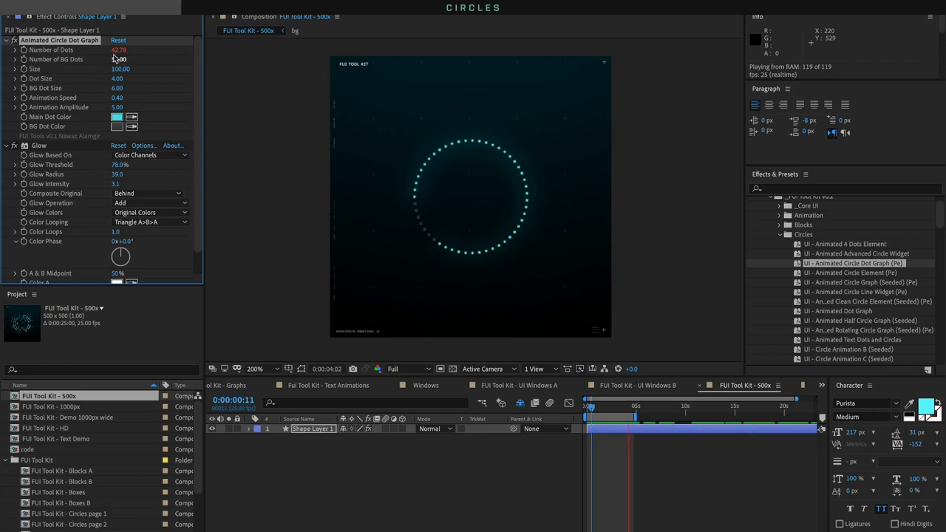
# Set Animation Speed to 0, then 1, and Animation Amplitude to 12
pyautogui.click(15, 108)
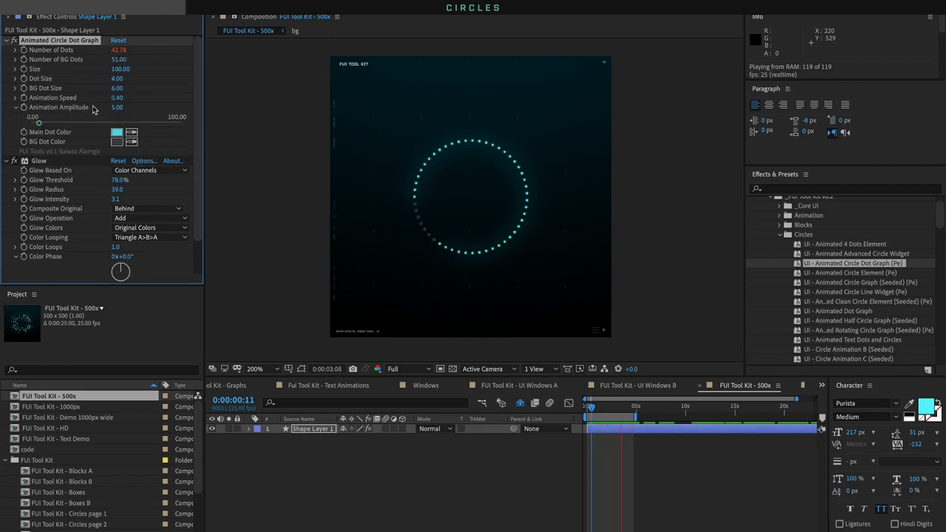
pyautogui.click(116, 98)
pyautogui.write('0')
pyautogui.press('Return')
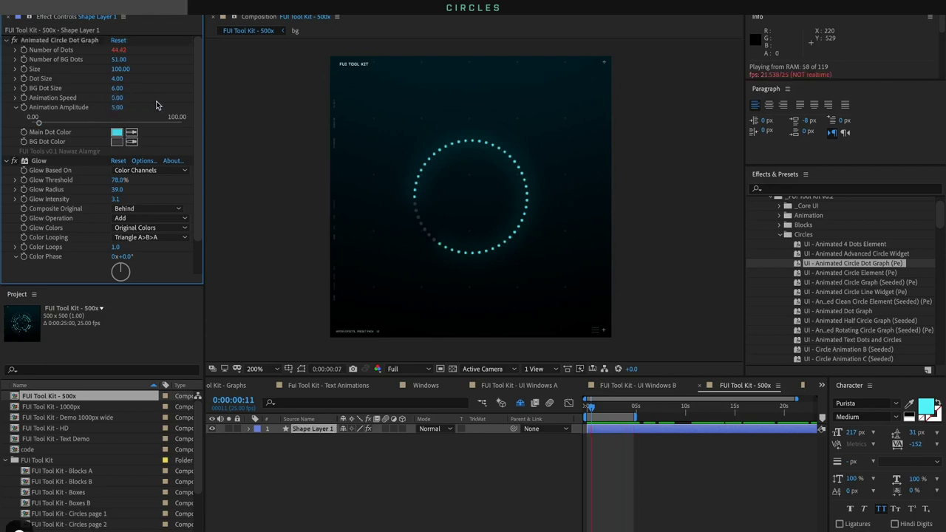
pyautogui.click(118, 97)
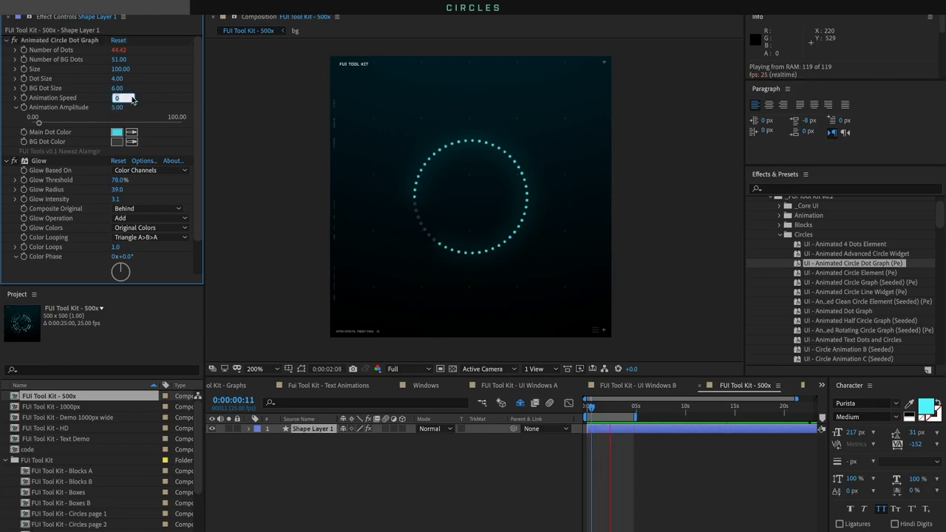
pyautogui.write('1')
pyautogui.press('Return')
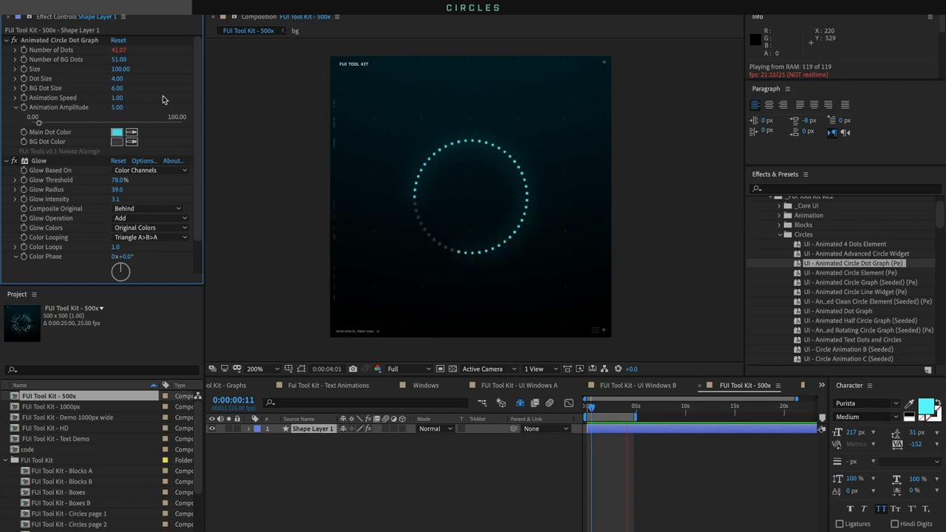
pyautogui.click(131, 108)
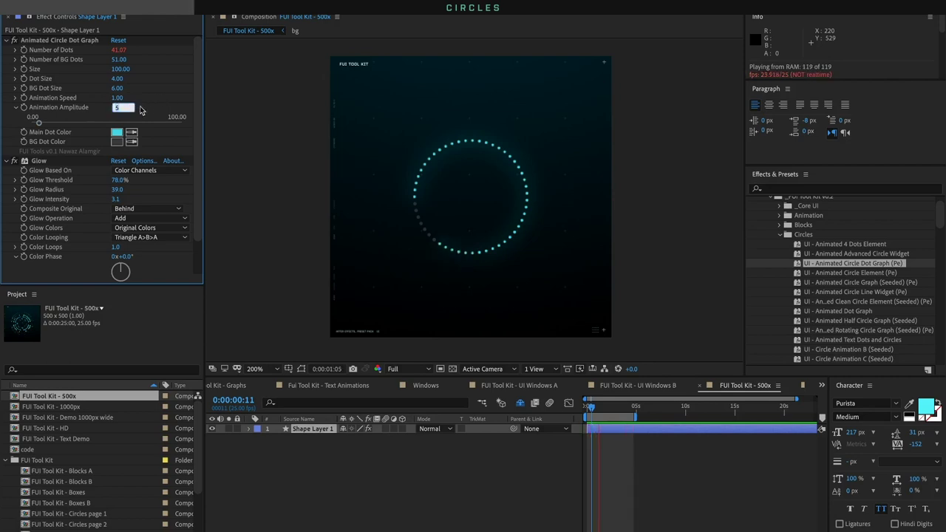
pyautogui.write('12')
pyautogui.press('Return')
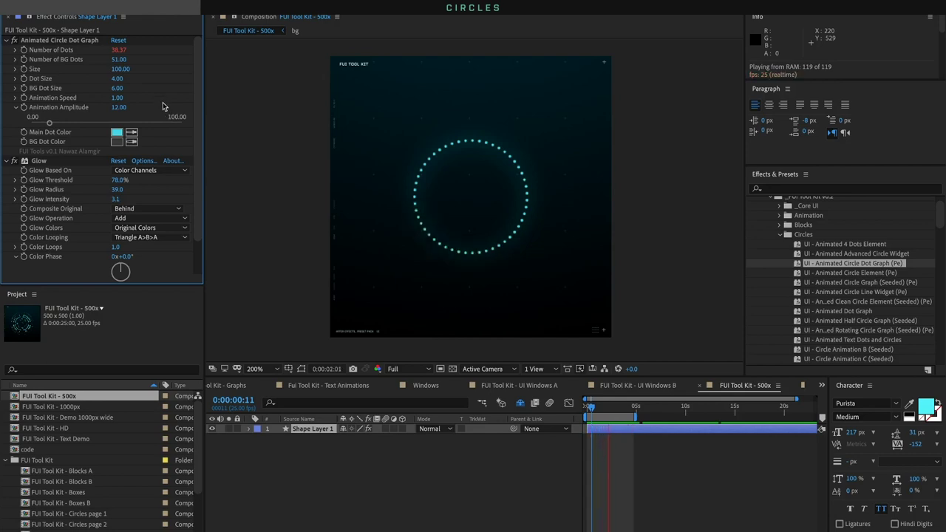
# Set Number of BG Dots to 12, Number of Dots to 2, and enlarge the background dots
pyautogui.click(122, 69)
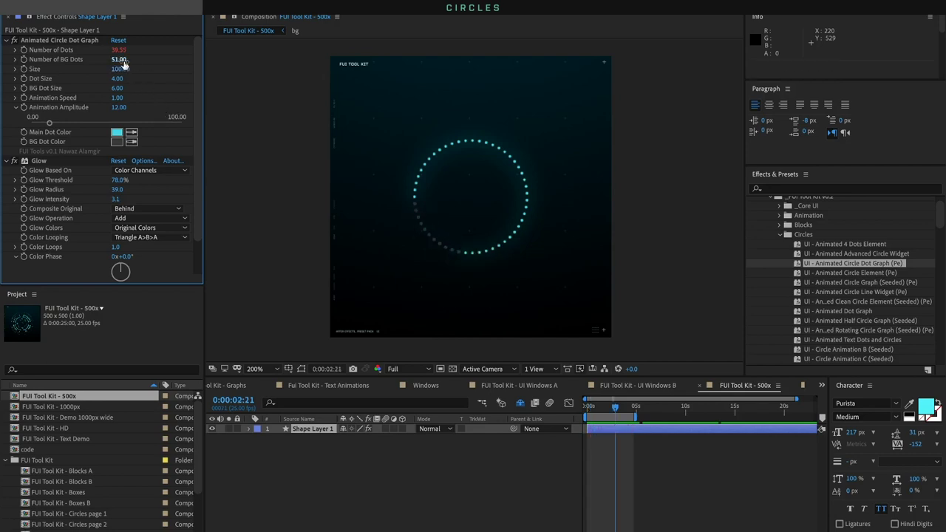
pyautogui.click(121, 60)
pyautogui.write('12')
pyautogui.hotkey('shift', 'Tab')
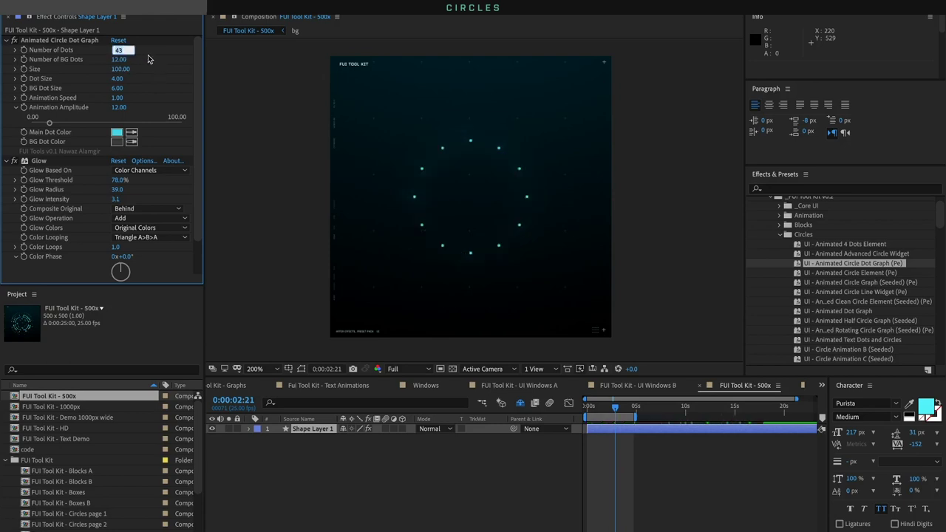
pyautogui.write('2')
pyautogui.press('Return')
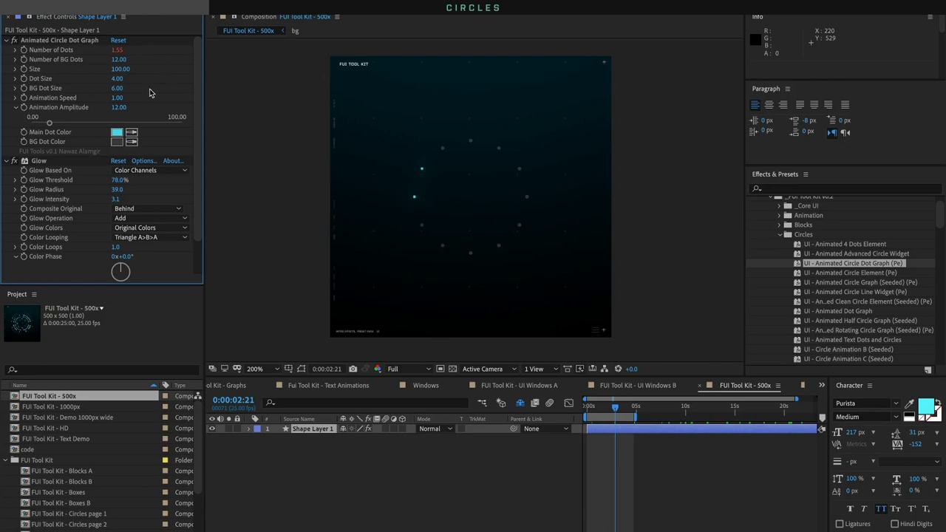
pyautogui.moveTo(118, 90); pyautogui.dragTo(126, 79)
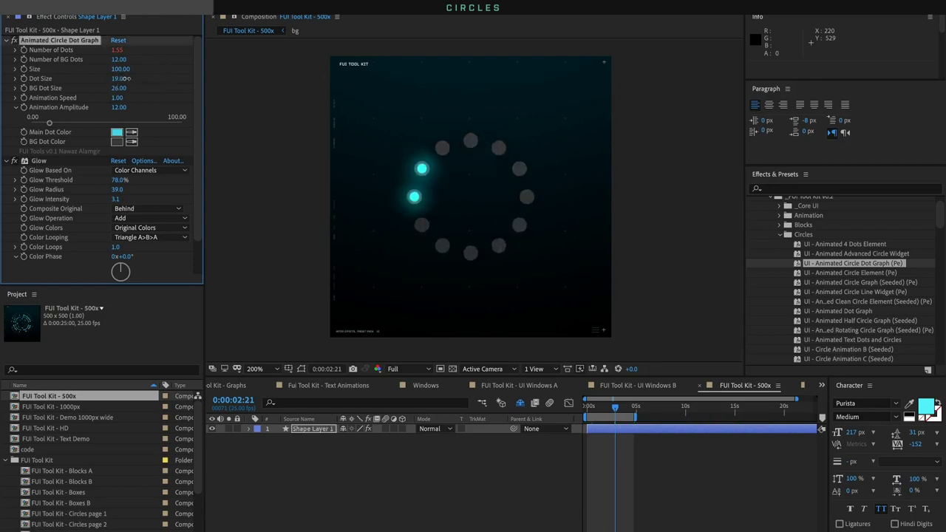
# Make the background dots red, keep the main dots white, and preview
pyautogui.click(115, 142)
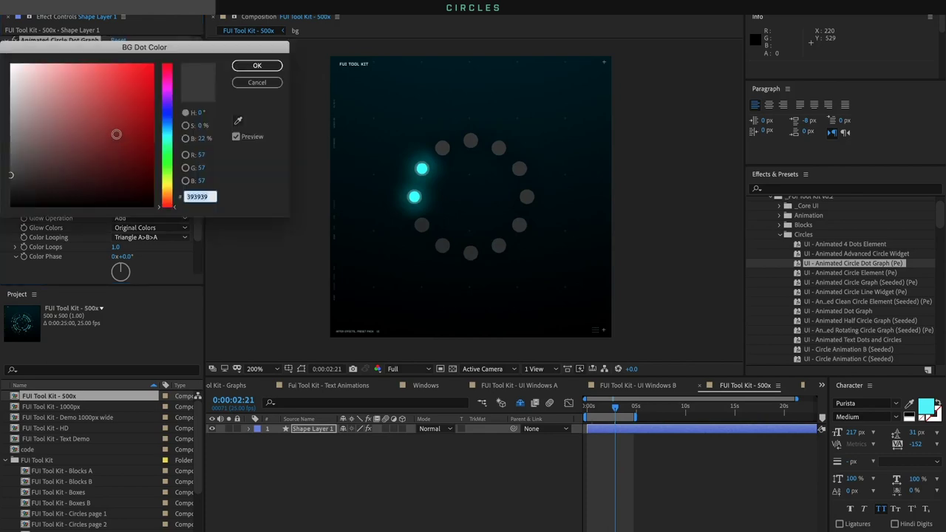
pyautogui.click(153, 67)
pyautogui.click(257, 66)
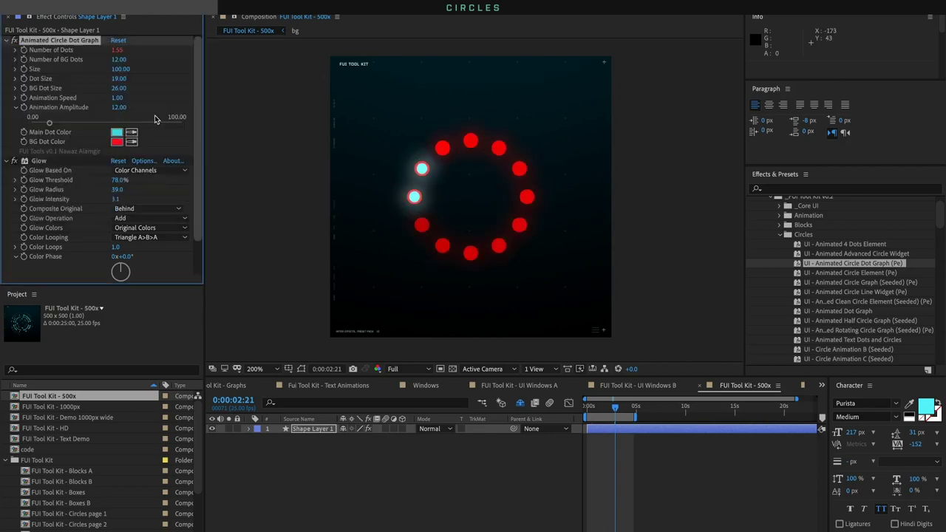
pyautogui.click(117, 133)
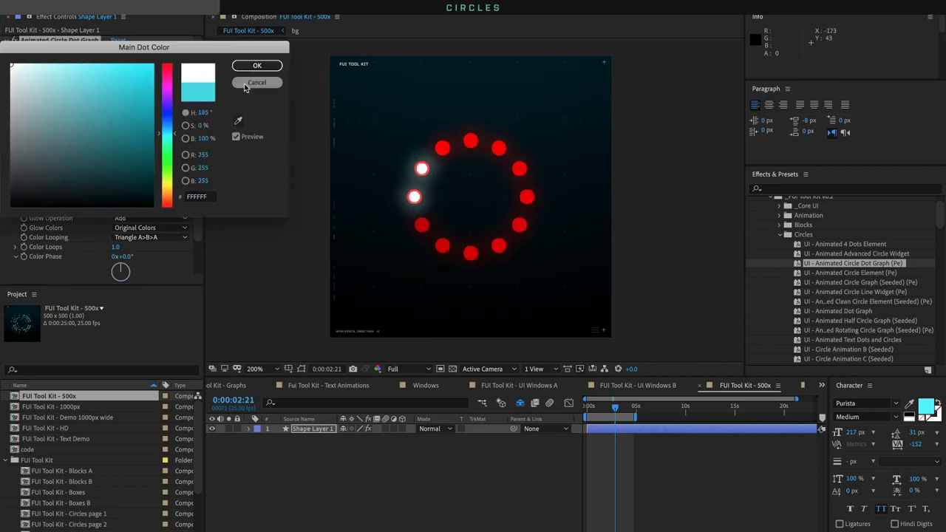
pyautogui.click(256, 65)
pyautogui.press('space')
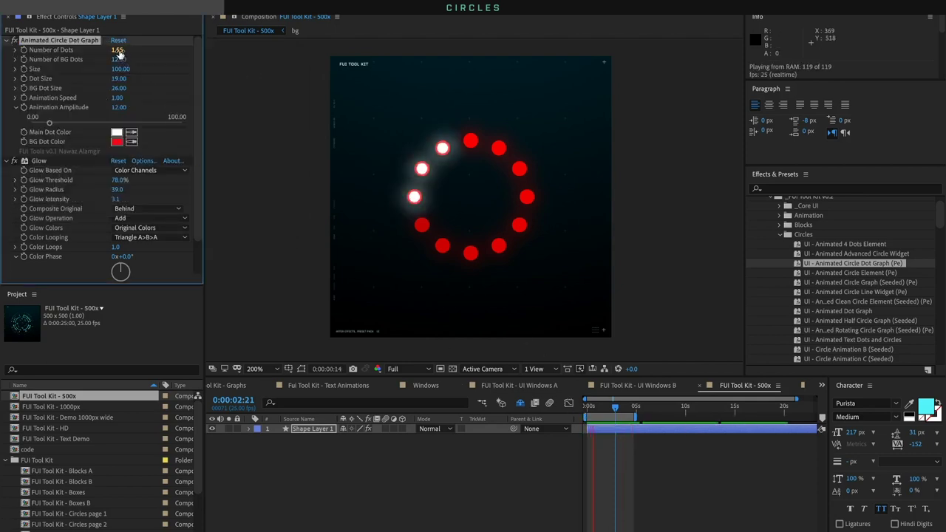
# Slightly increase the number of lit dots and set Animation Amplitude to 4
pyautogui.moveTo(118, 53); pyautogui.dragTo(148, 58)
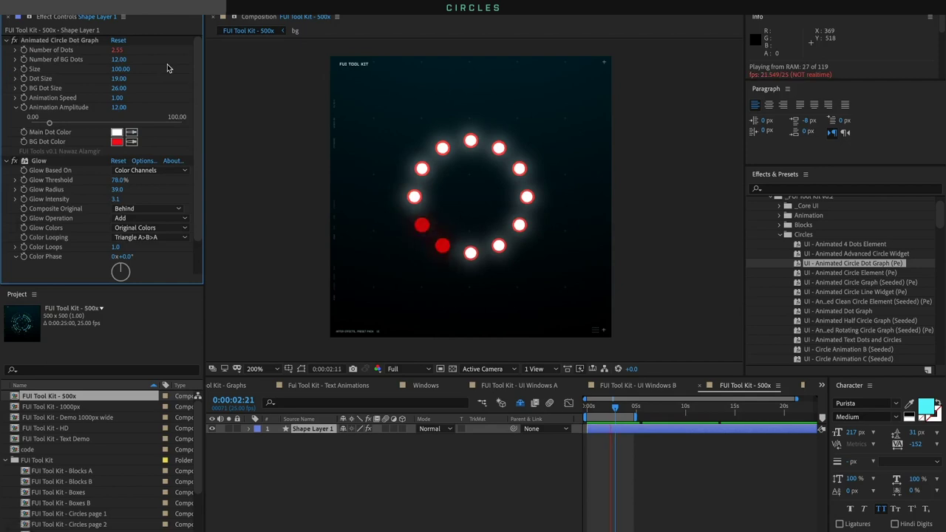
pyautogui.click(119, 107)
pyautogui.write('4')
pyautogui.press('Return')
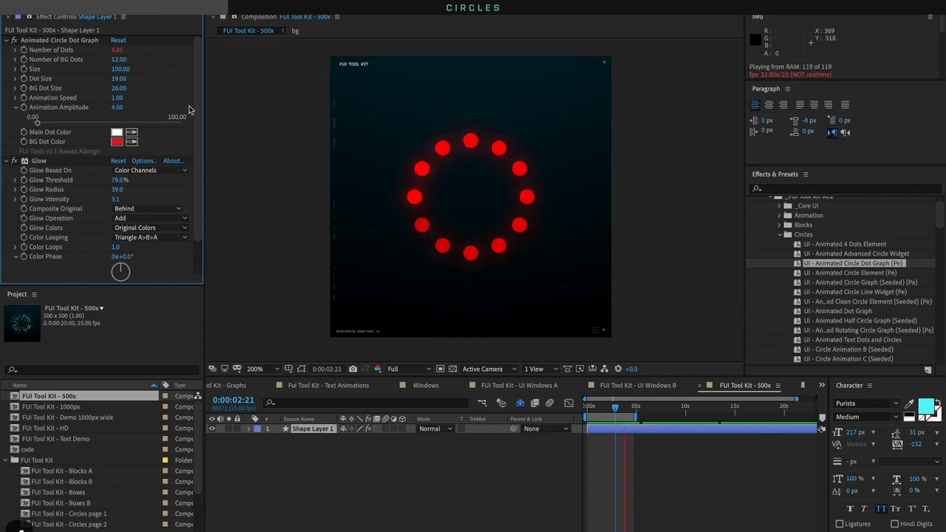
# Colour the main dots cyan 7BFFF4 and the background dots dark grey 302D2D, then preview
pyautogui.click(117, 132)
pyautogui.click(167, 138)
pyautogui.moveTo(85, 67); pyautogui.dragTo(84, 55)
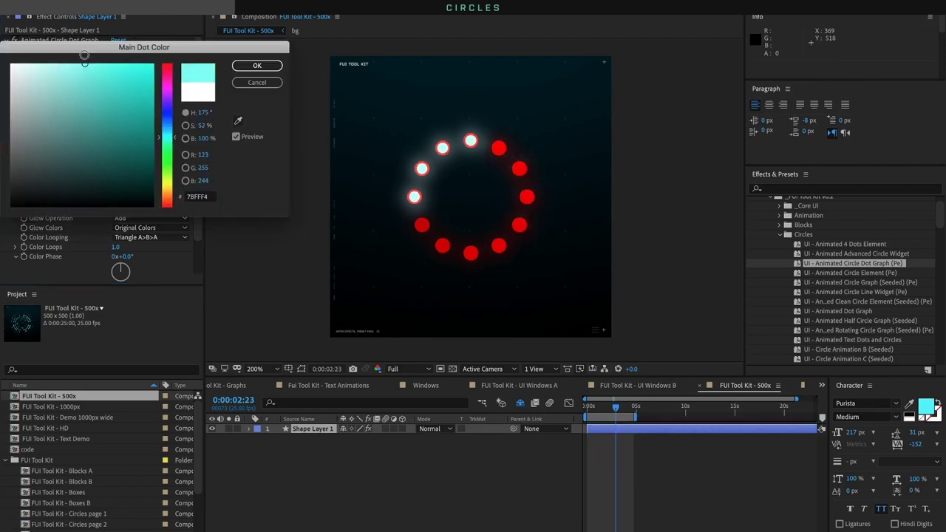
pyautogui.click(257, 65)
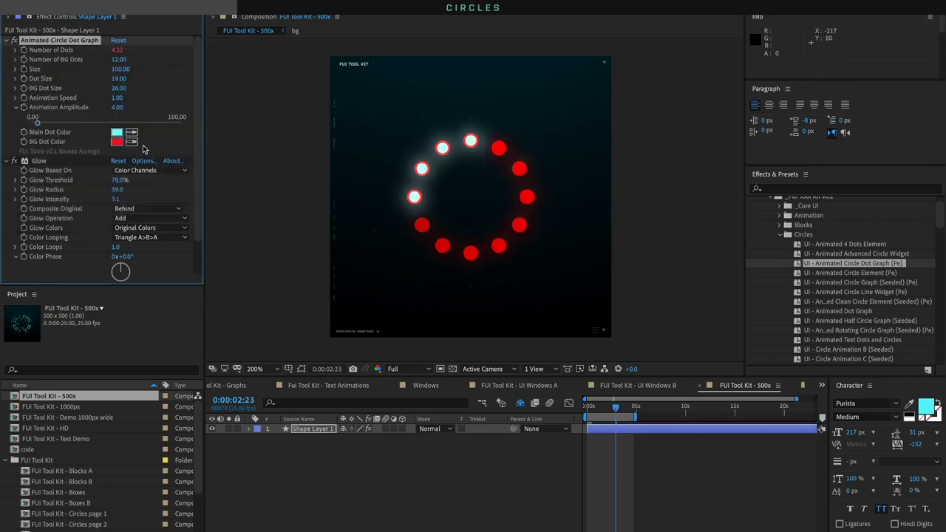
pyautogui.click(117, 141)
pyautogui.click(18, 179)
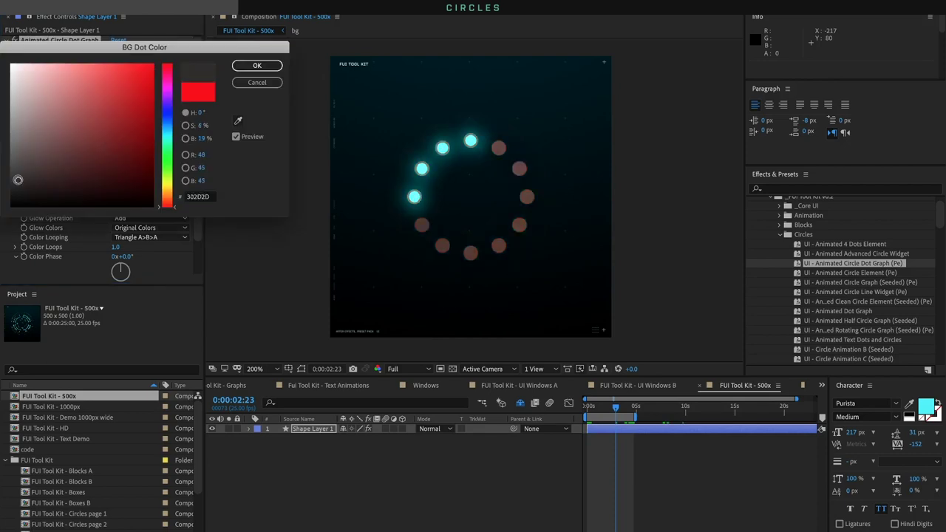
pyautogui.click(271, 66)
pyautogui.press('space')
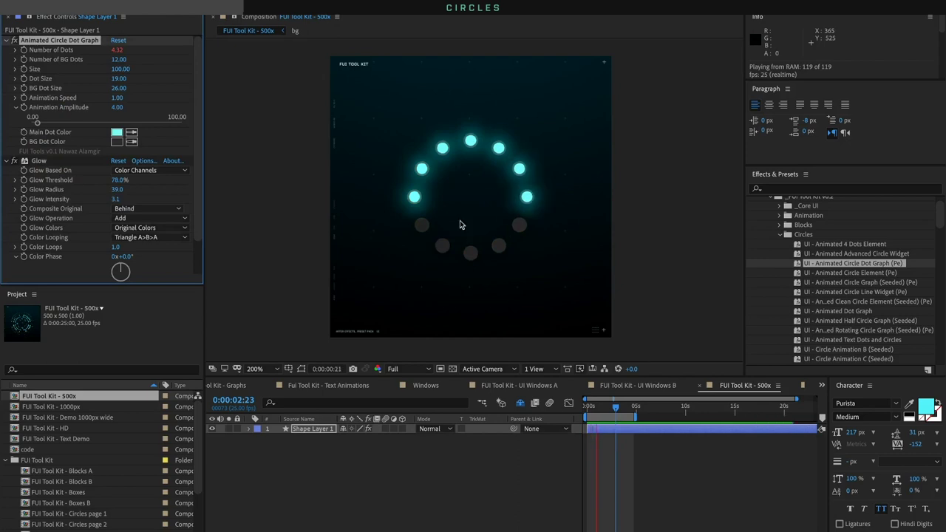
# Delete the dot graph layer, apply UI - Animated Circle Element, and preview its animation
pyautogui.click(318, 429)
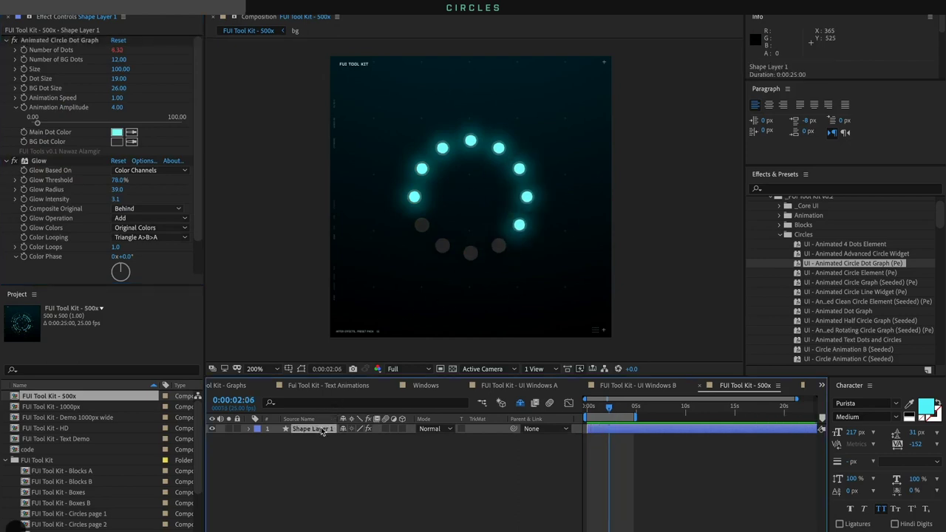
pyautogui.press('Delete')
pyautogui.click(838, 274)
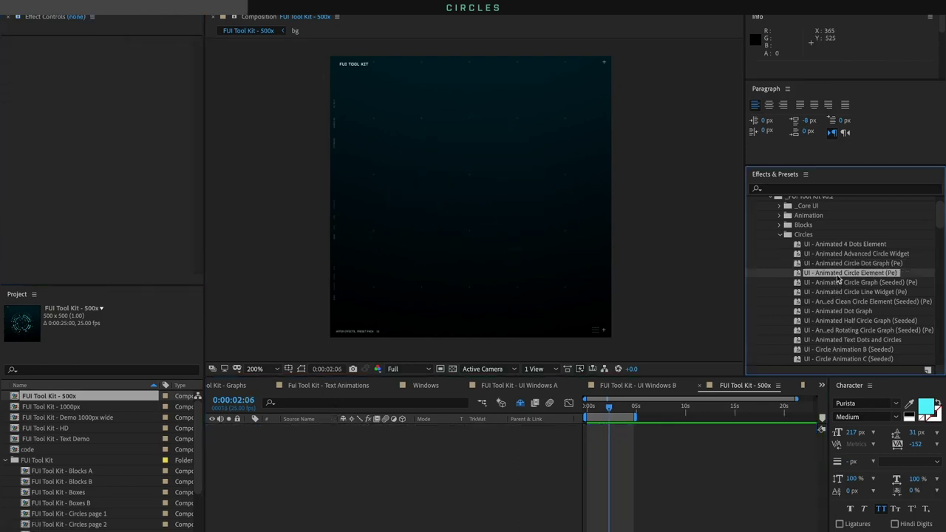
pyautogui.doubleClick(838, 275)
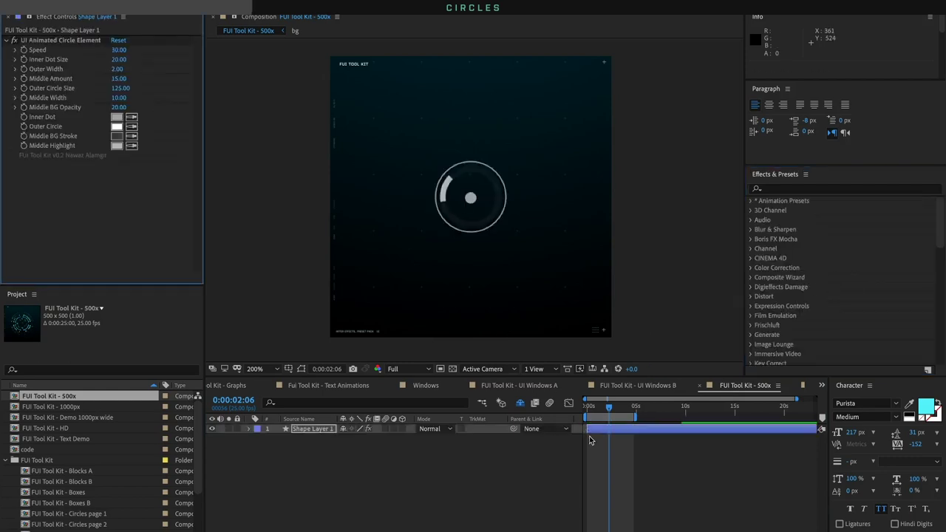
pyautogui.moveTo(587, 405); pyautogui.dragTo(610, 408)
pyautogui.press('space')
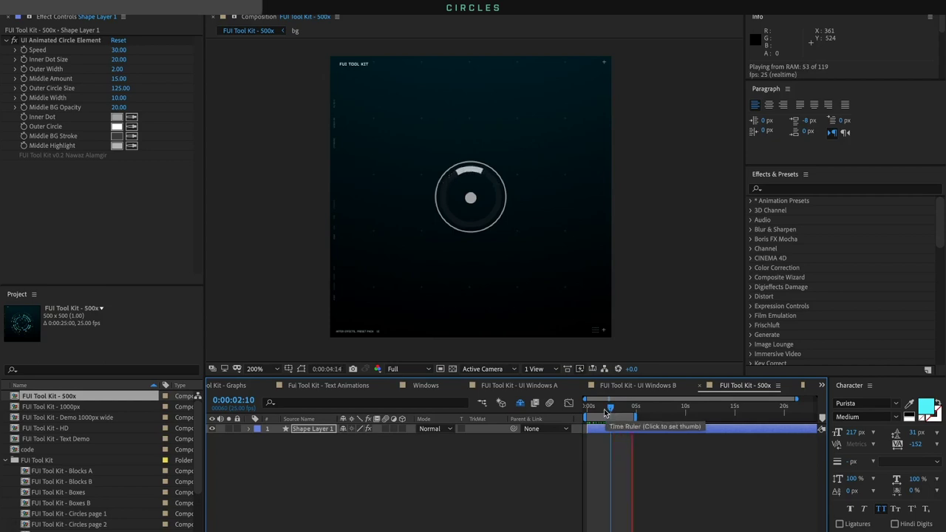
pyautogui.press('space')
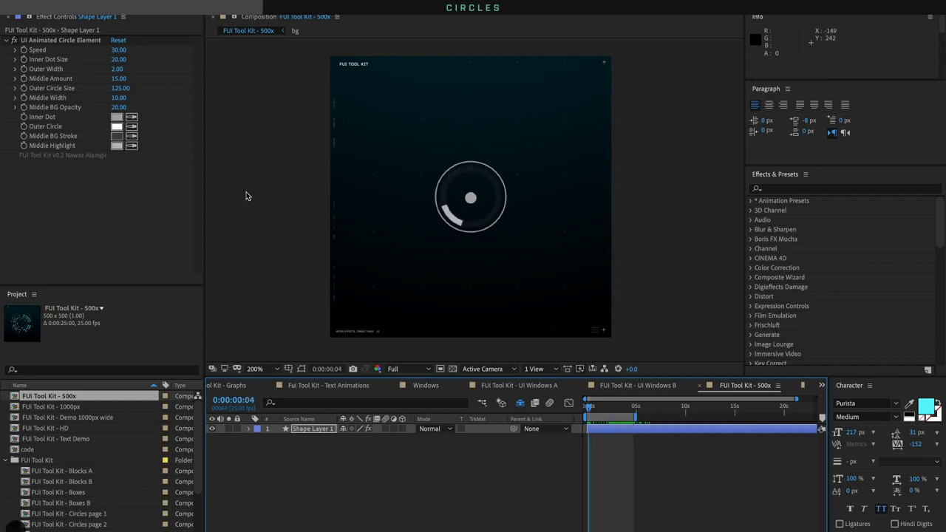
# Set Outer Circle Size to 200, widen Middle Width to 37, and fine-tune the ring size
pyautogui.click(123, 89)
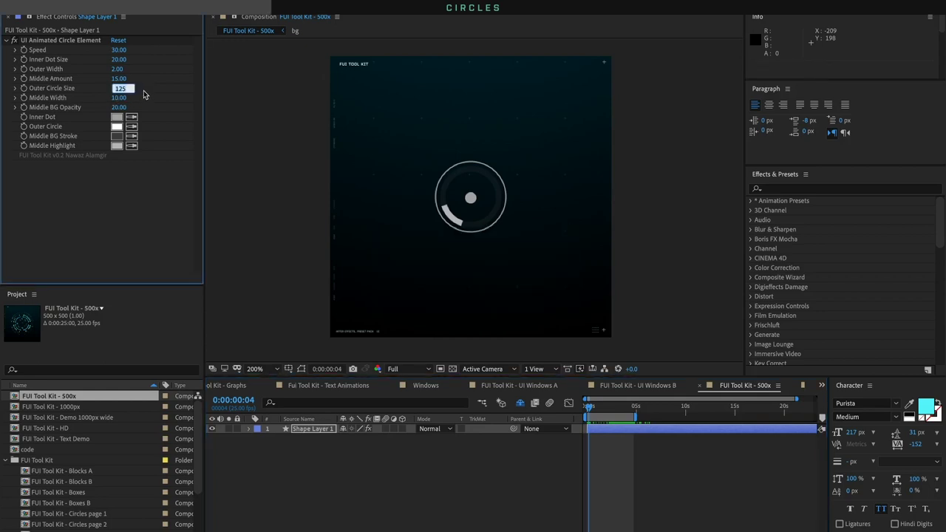
pyautogui.write('200')
pyautogui.press('Return')
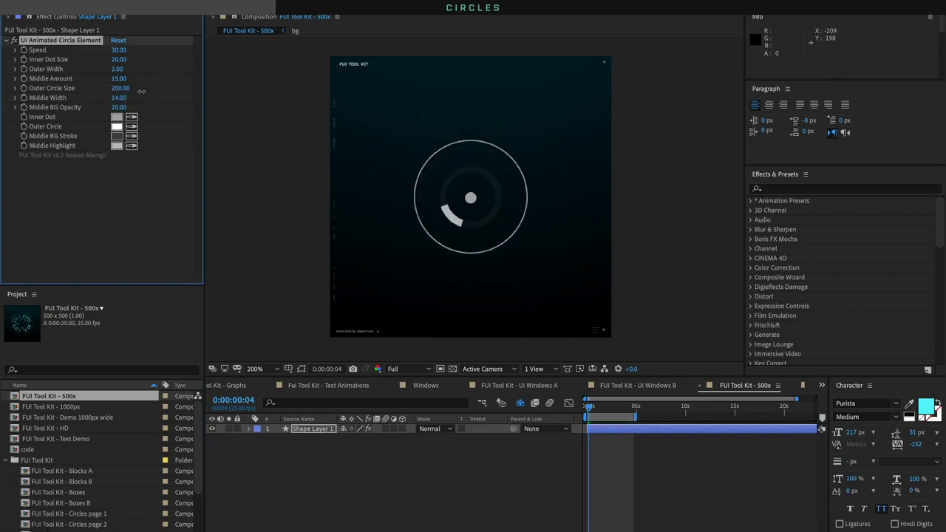
pyautogui.moveTo(141, 91); pyautogui.dragTo(194, 87)
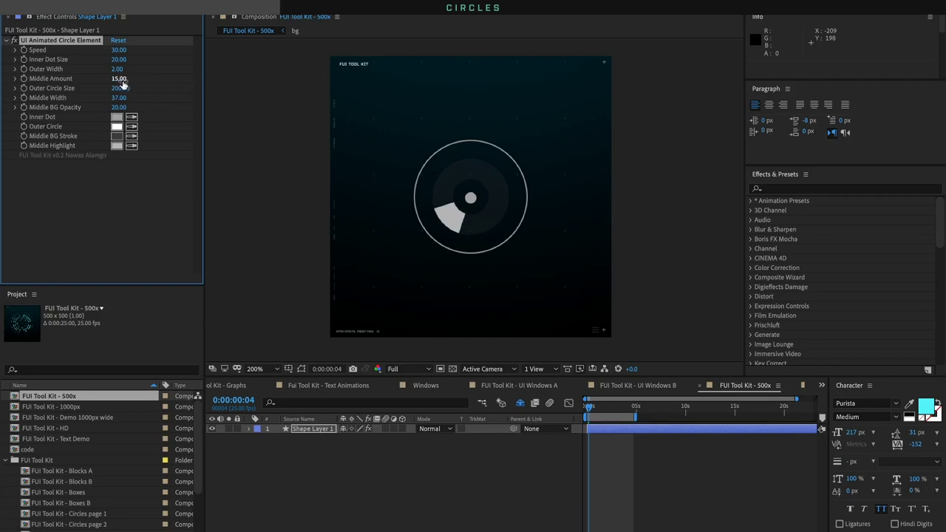
pyautogui.moveTo(122, 88)
pyautogui.mouseDown()
pyautogui.moveTo(148, 88)
pyautogui.moveTo(128, 87)
pyautogui.moveTo(118, 101)
pyautogui.mouseUp()
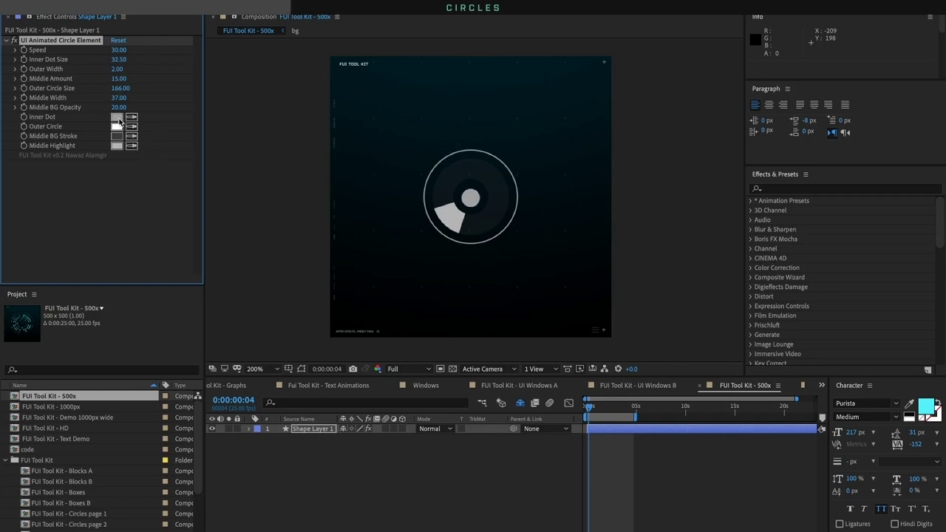
# Make the inner dot red and the middle highlight yellow FFDA00
pyautogui.click(117, 119)
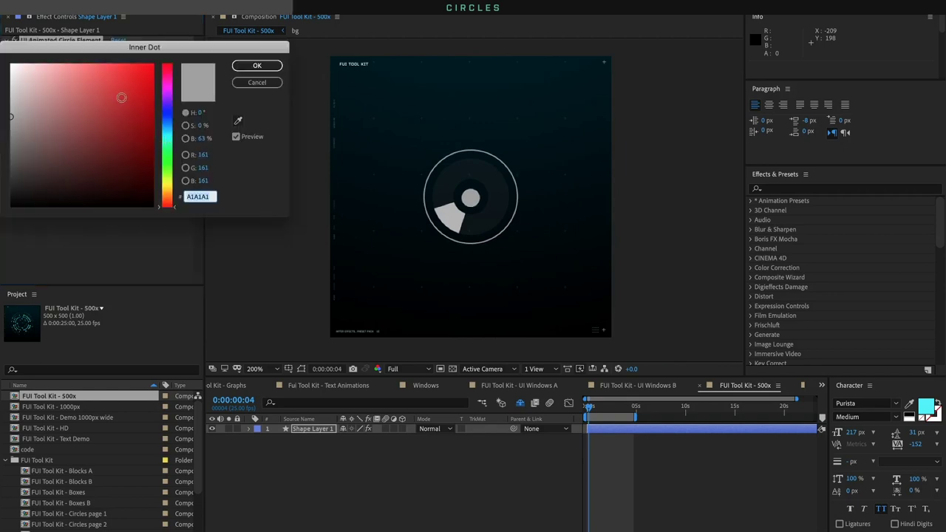
pyautogui.click(152, 65)
pyautogui.click(251, 67)
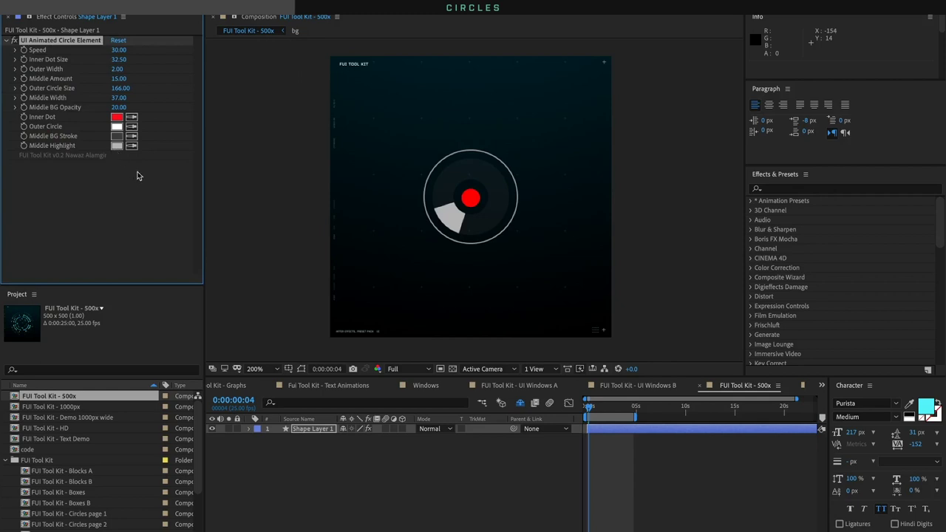
pyautogui.click(117, 145)
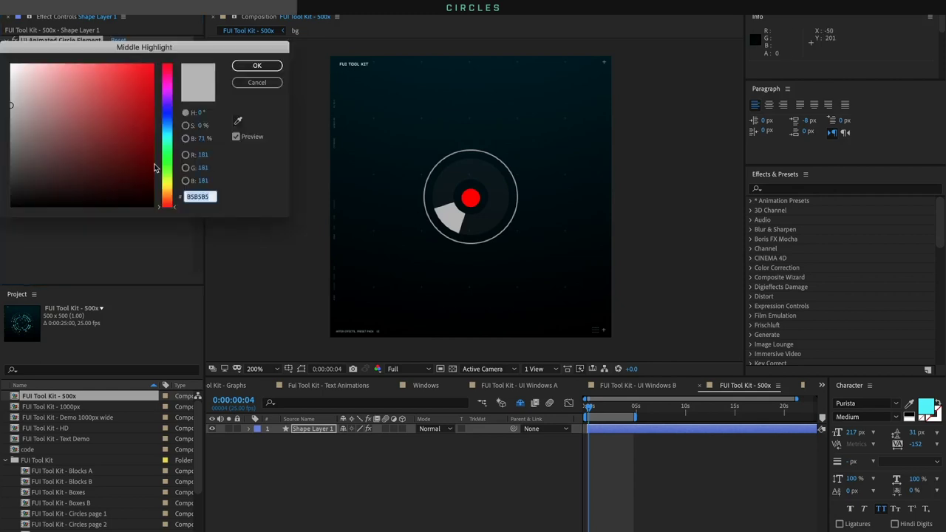
pyautogui.write('FFDA00')
pyautogui.press('Tab')
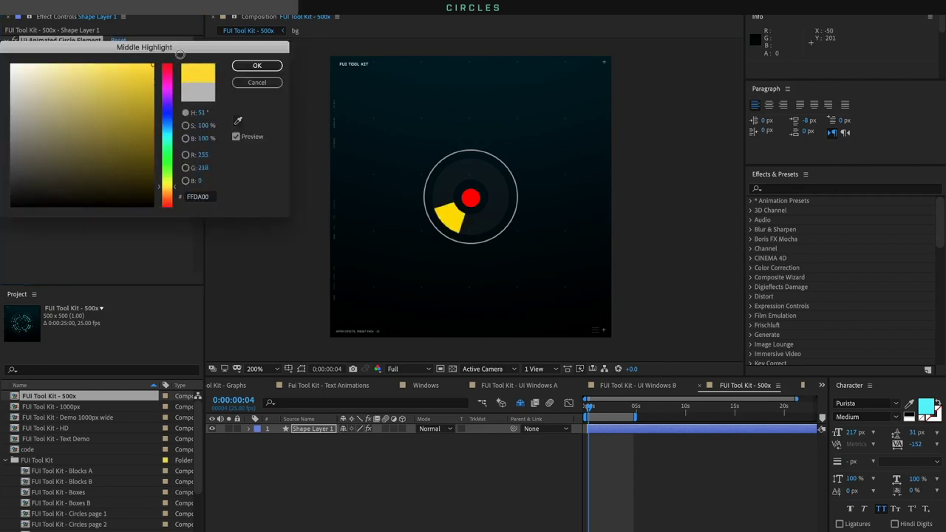
pyautogui.click(254, 65)
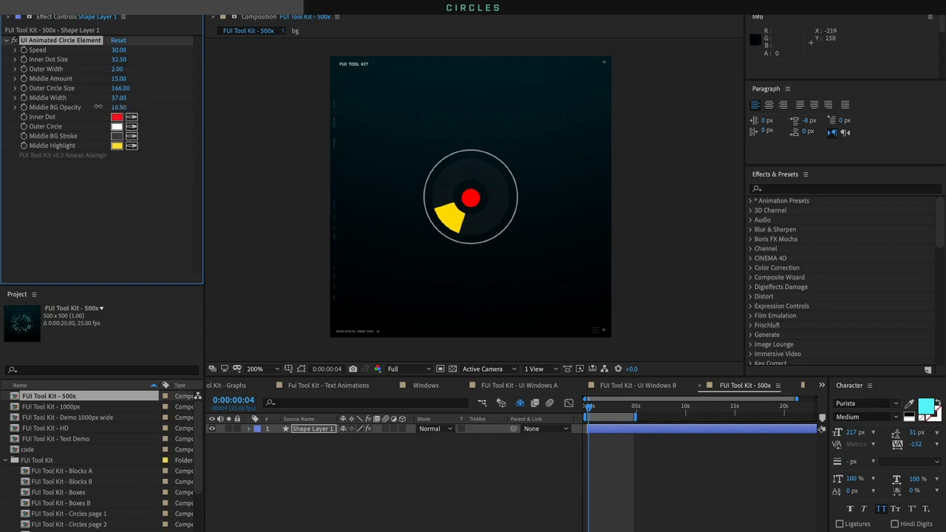
# Colour the middle band stroke cyan 00FFF3 and preview the recoloured circle
pyautogui.click(117, 138)
pyautogui.moveTo(119, 114); pyautogui.dragTo(172, 62)
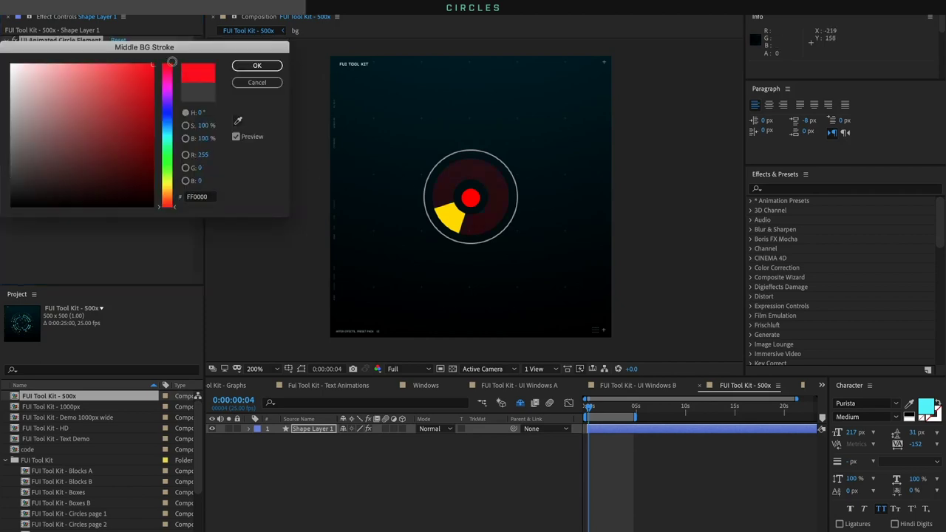
pyautogui.moveTo(156, 161); pyautogui.dragTo(169, 136)
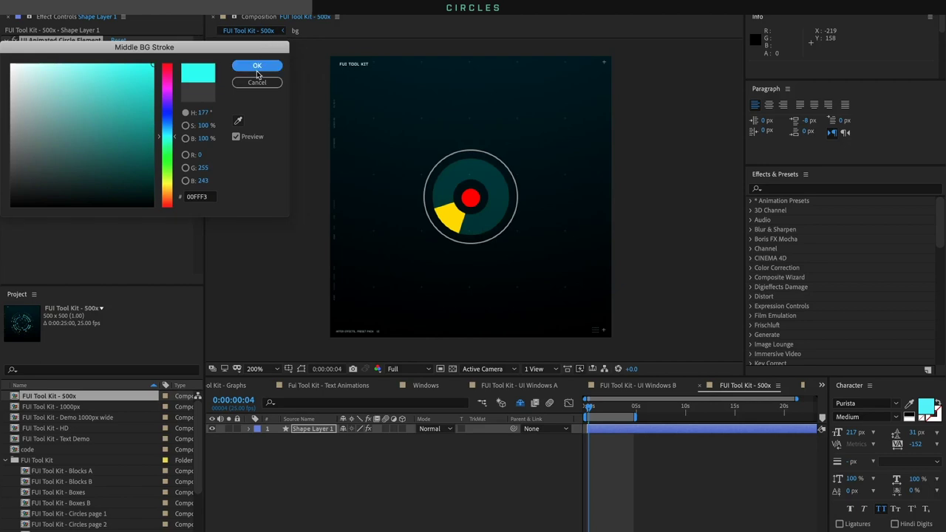
pyautogui.click(257, 67)
pyautogui.click(387, 444)
pyautogui.press('space')
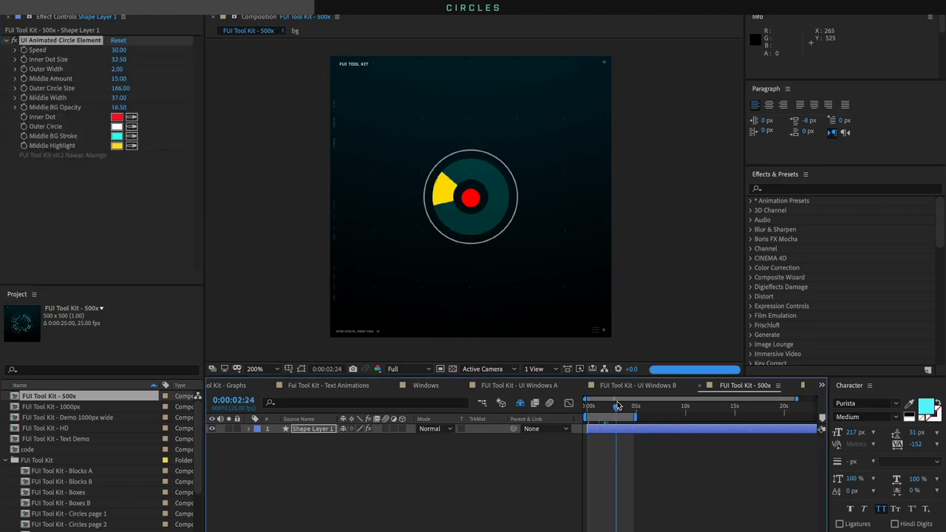
# Move the circle element up and place a duplicate at the lower left
pyautogui.click(319, 432)
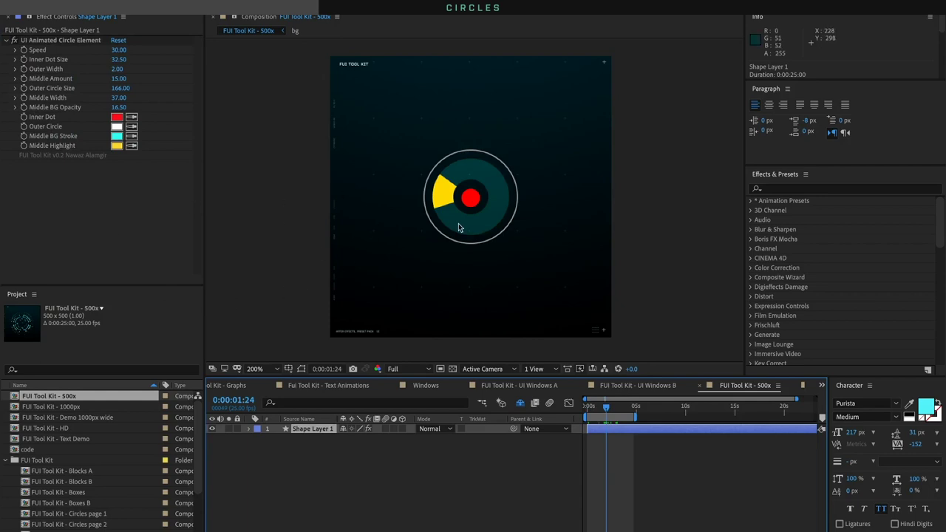
pyautogui.moveTo(465, 215); pyautogui.dragTo(467, 170)
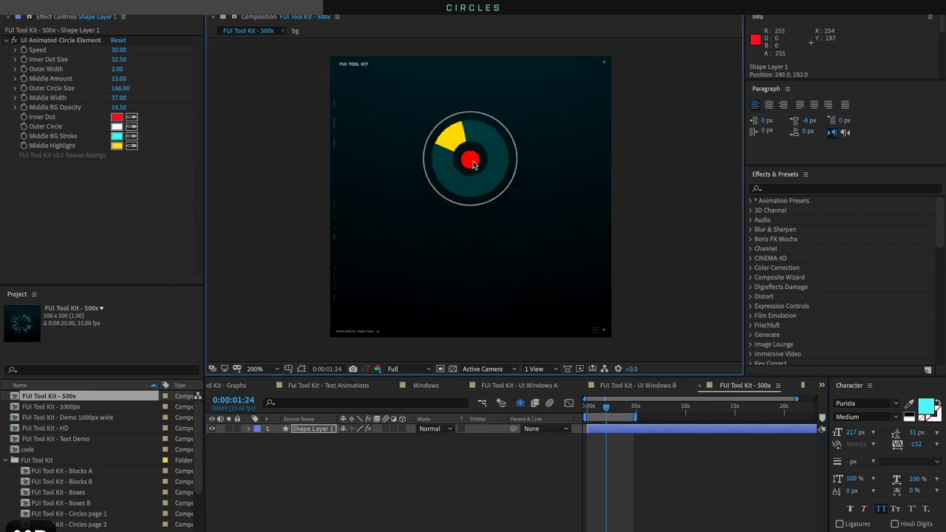
pyautogui.press('super+d')
pyautogui.press('super+z')
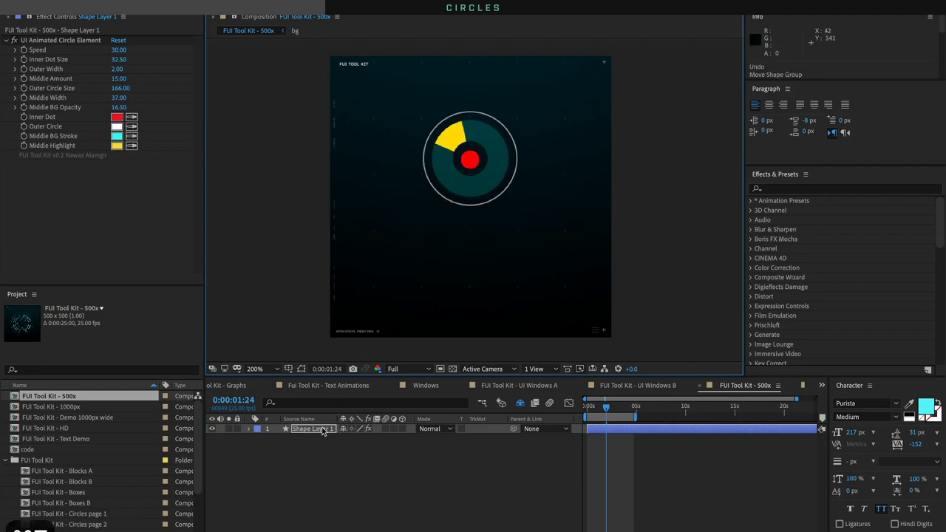
pyautogui.click(455, 180)
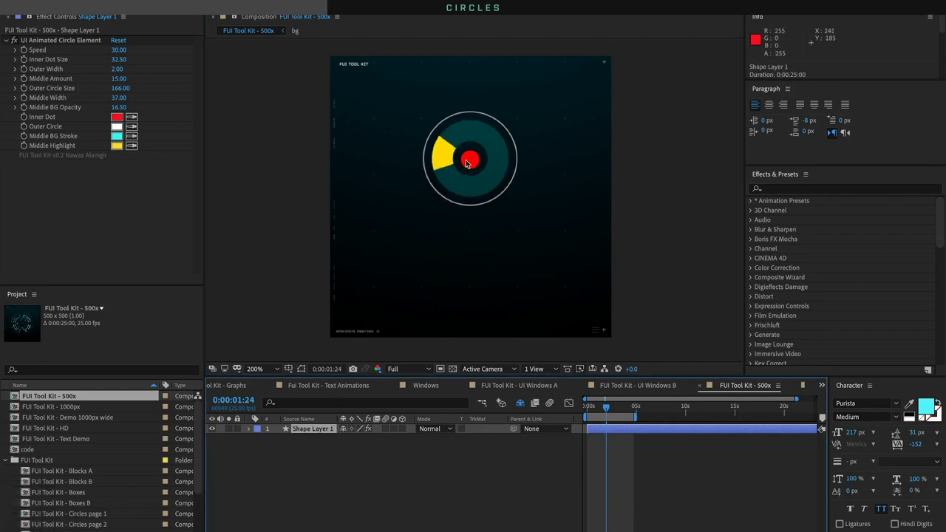
pyautogui.press('super+d')
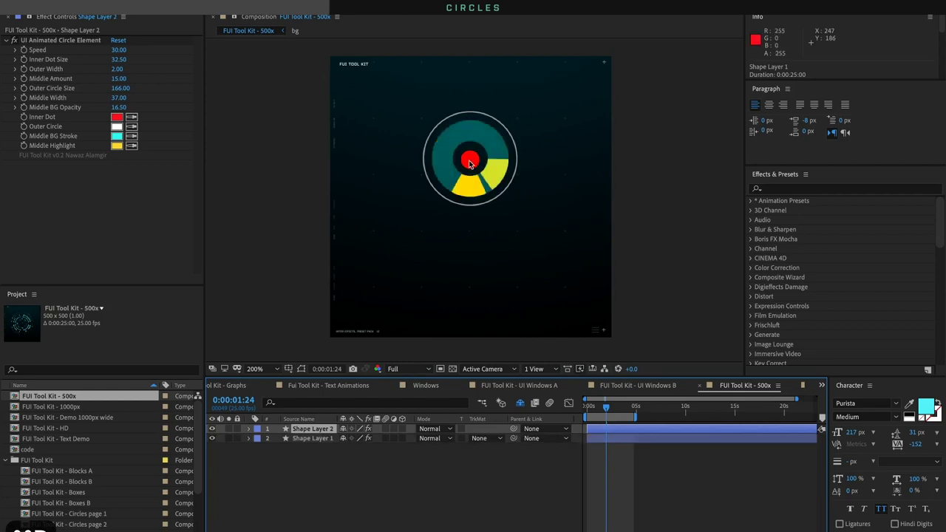
pyautogui.moveTo(468, 168); pyautogui.dragTo(528, 256)
# Add a third circle copy, scrub the animation, then delete all three layers
pyautogui.press('super+d')
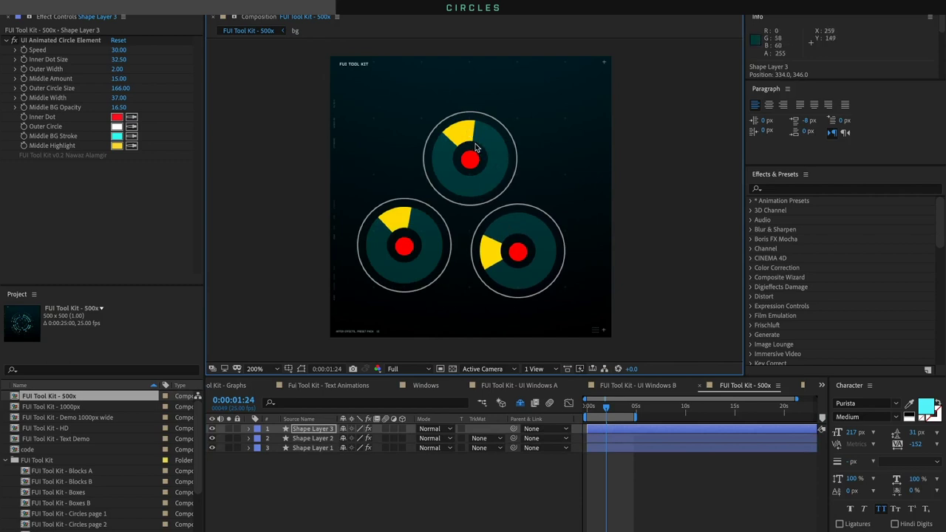
pyautogui.moveTo(595, 406)
pyautogui.mouseDown()
pyautogui.moveTo(651, 403)
pyautogui.moveTo(601, 404)
pyautogui.mouseUp()
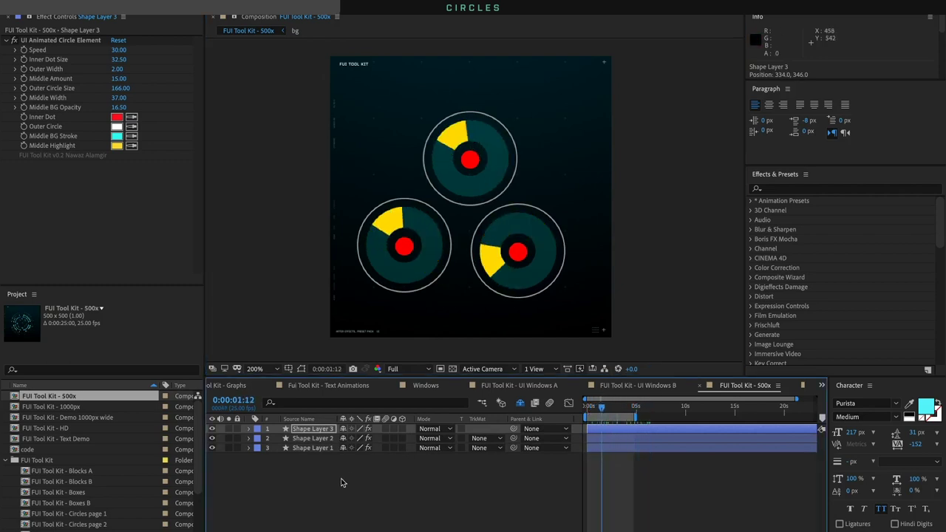
pyautogui.click(309, 429)
pyautogui.press('Delete')
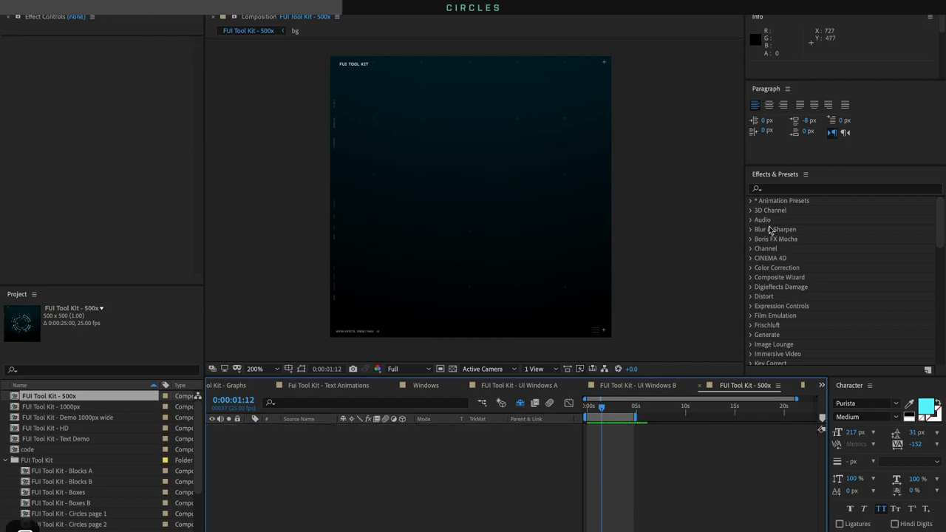
# Apply the UI - Animated Circle Graph (Seeded) preset from the Circles folder and preview it
pyautogui.click(752, 201)
pyautogui.click(760, 210)
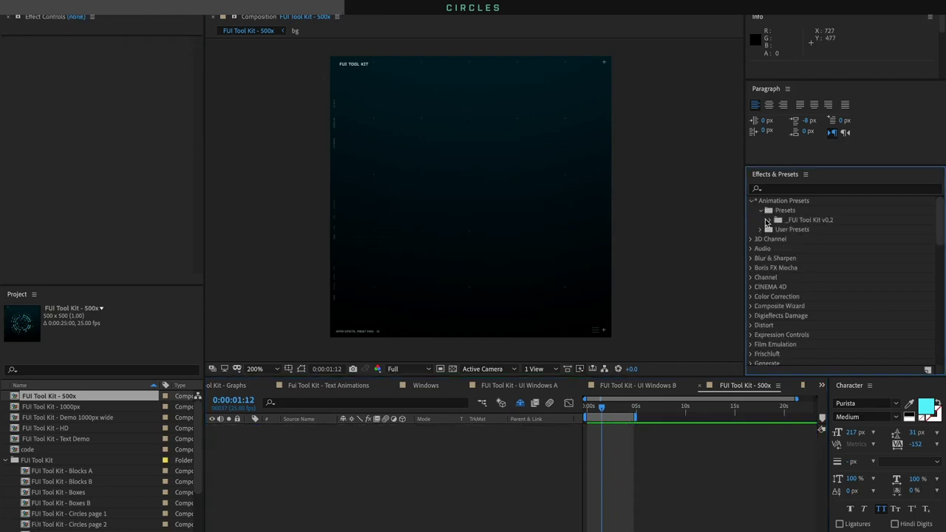
pyautogui.click(781, 260)
pyautogui.scroll(-2, 804, 256)
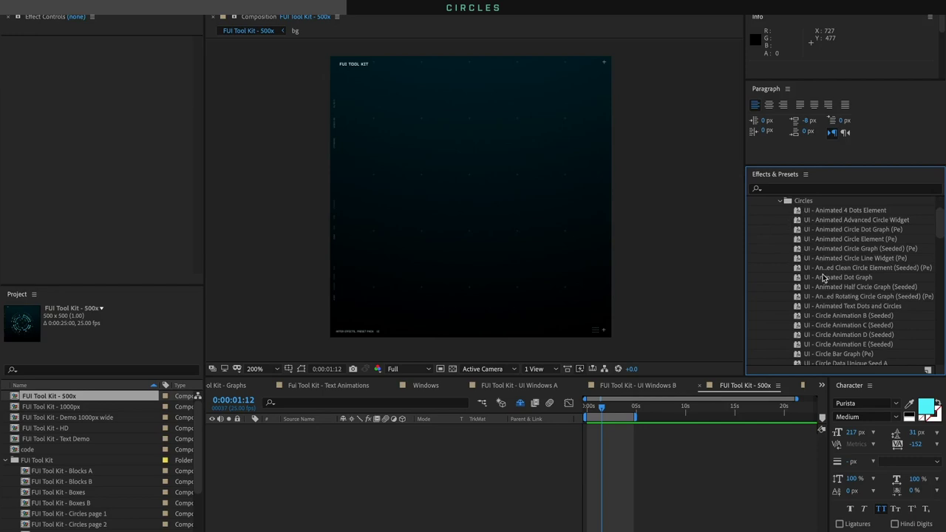
pyautogui.click(824, 278)
pyautogui.click(835, 249)
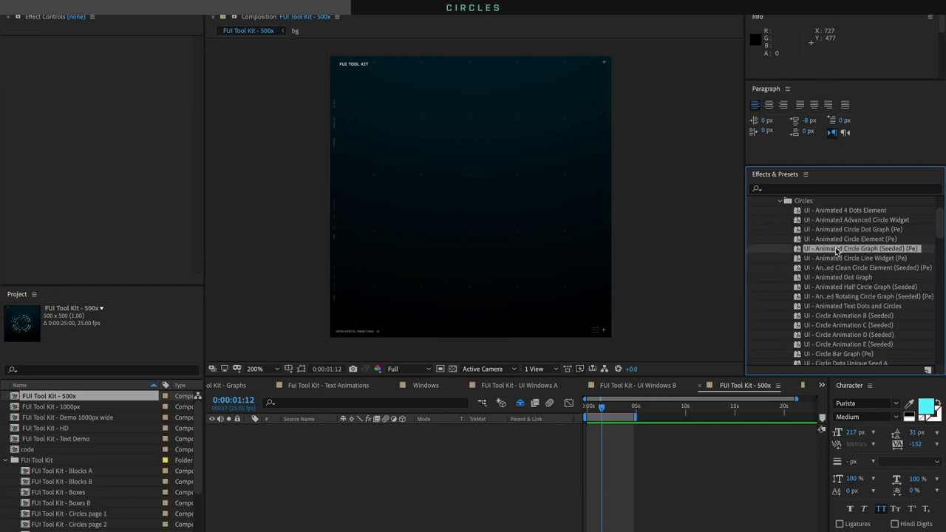
pyautogui.doubleClick(837, 250)
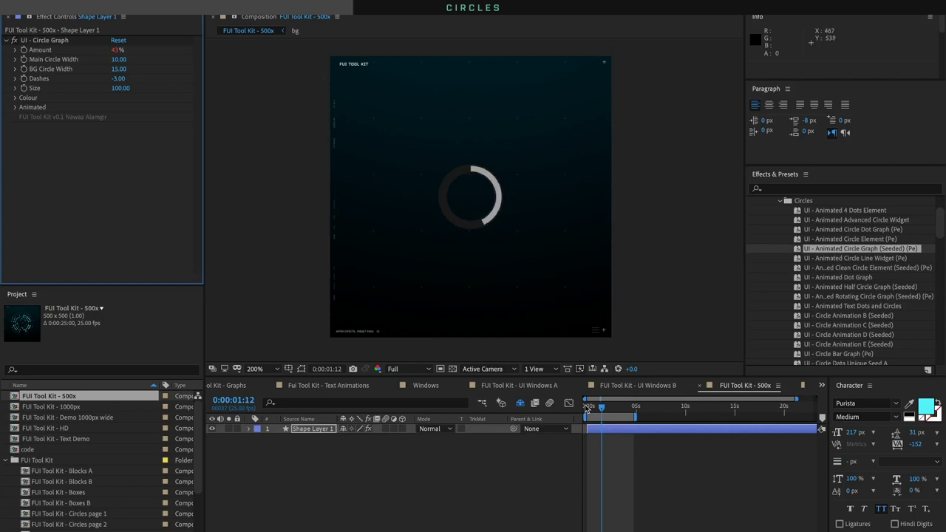
pyautogui.moveTo(584, 405); pyautogui.dragTo(618, 409)
pyautogui.press('space')
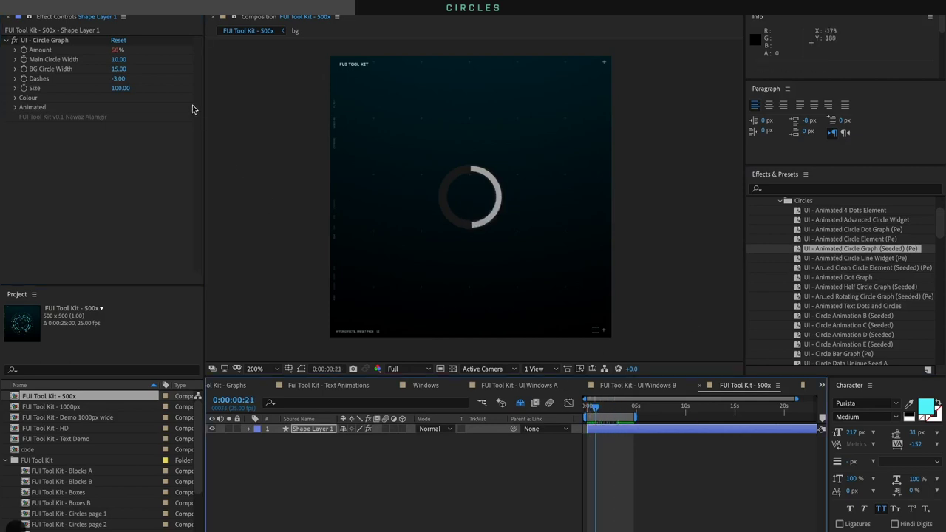
# Set Dashes to 0 for a solid ring and enlarge the Size to 162
pyautogui.moveTo(113, 79); pyautogui.dragTo(122, 79)
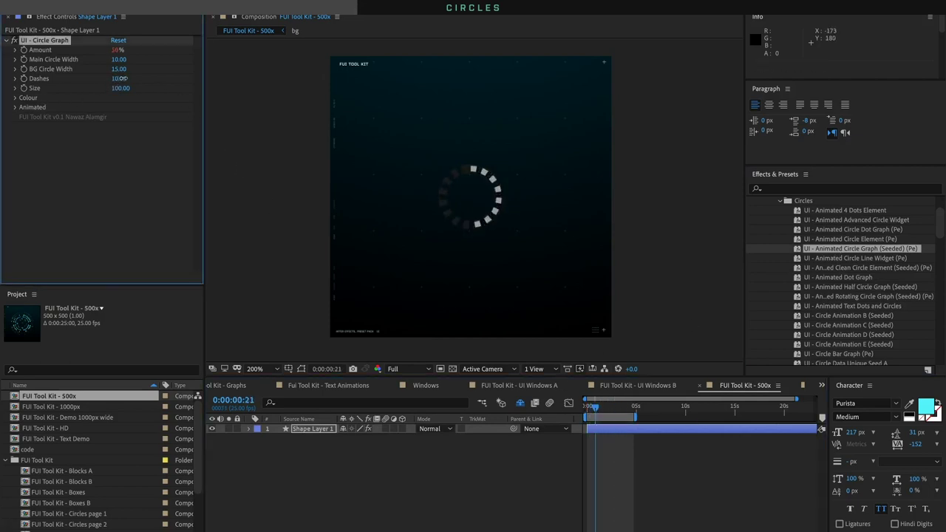
pyautogui.click(122, 78)
pyautogui.write('0')
pyautogui.press('Return')
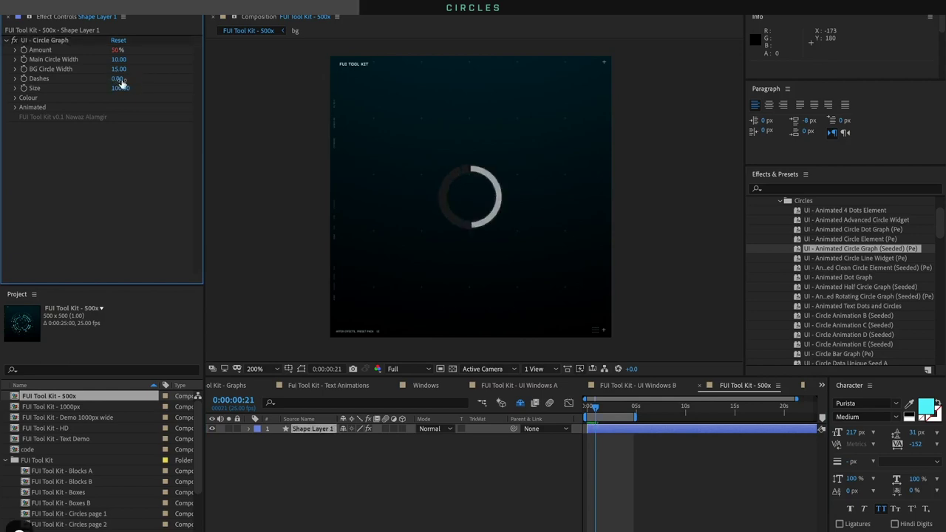
pyautogui.moveTo(121, 88); pyautogui.dragTo(132, 59)
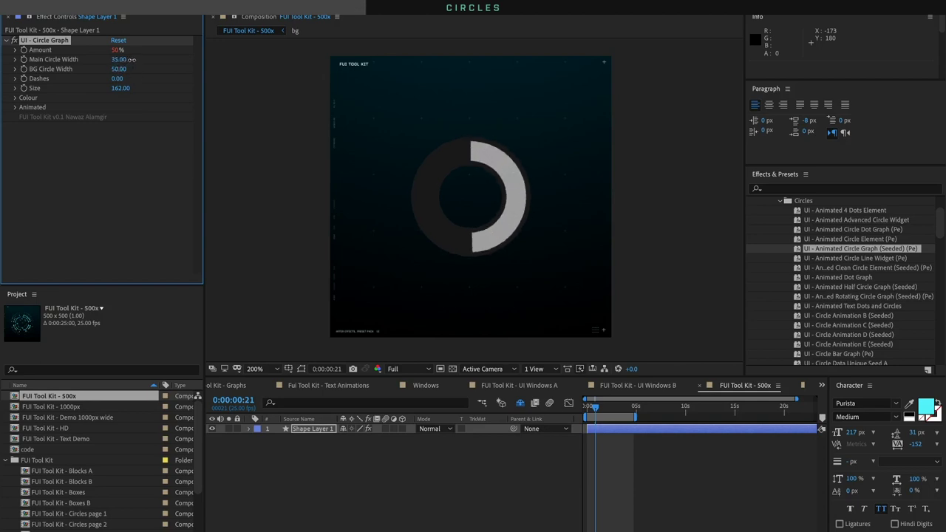
# Colour the main circle bright yellow and raise the graph Amount to 73%
pyautogui.click(14, 98)
pyautogui.click(122, 108)
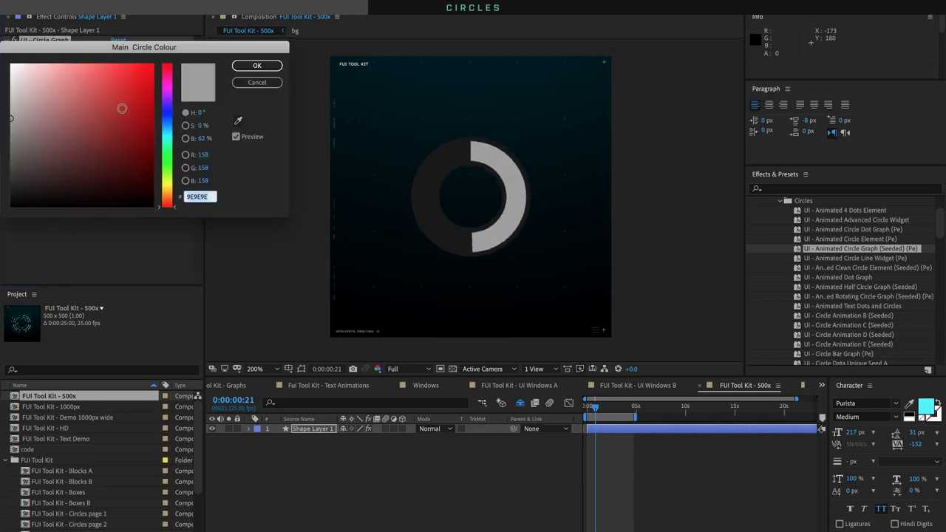
pyautogui.click(164, 190)
pyautogui.click(130, 64)
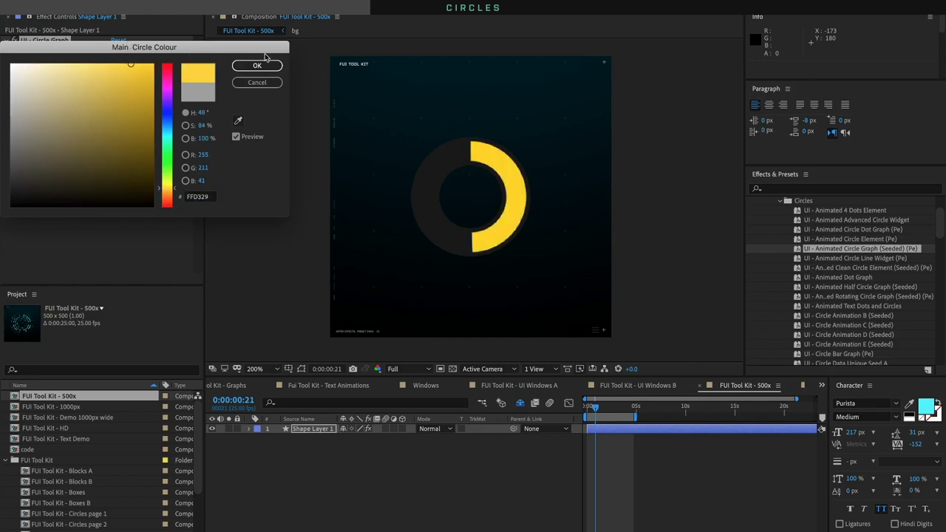
pyautogui.click(257, 66)
pyautogui.click(591, 407)
pyautogui.press('space')
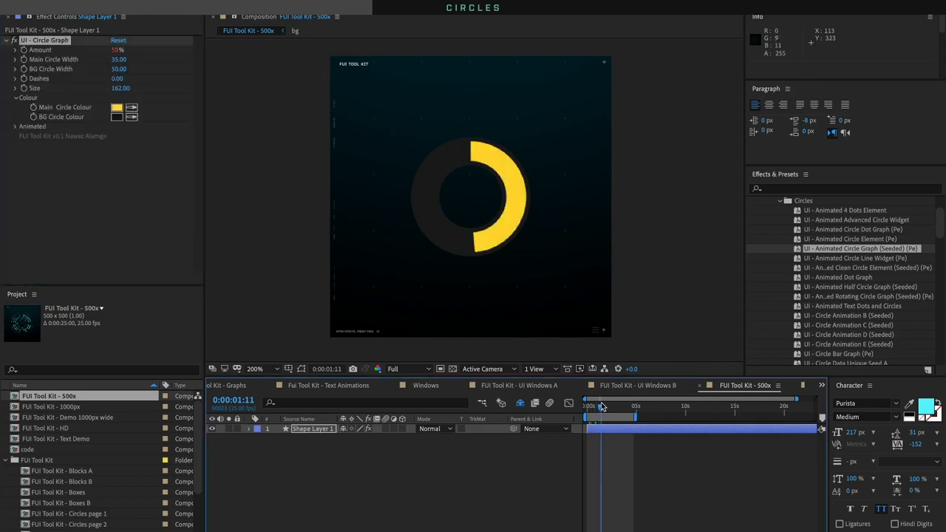
pyautogui.moveTo(124, 53); pyautogui.dragTo(230, 144)
pyautogui.press('space')
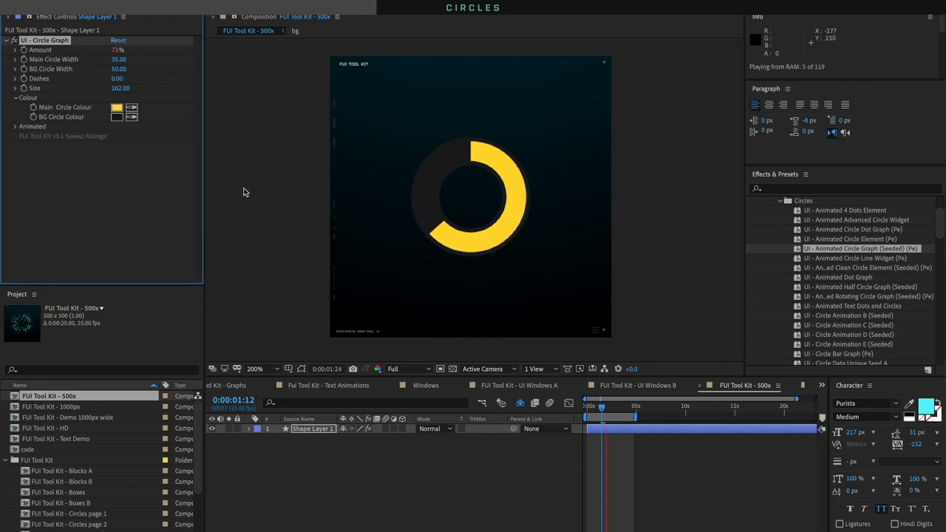
# Shrink and thin the ring, recolour it orange, and move it to the upper-left
pyautogui.moveTo(449, 175); pyautogui.dragTo(399, 135)
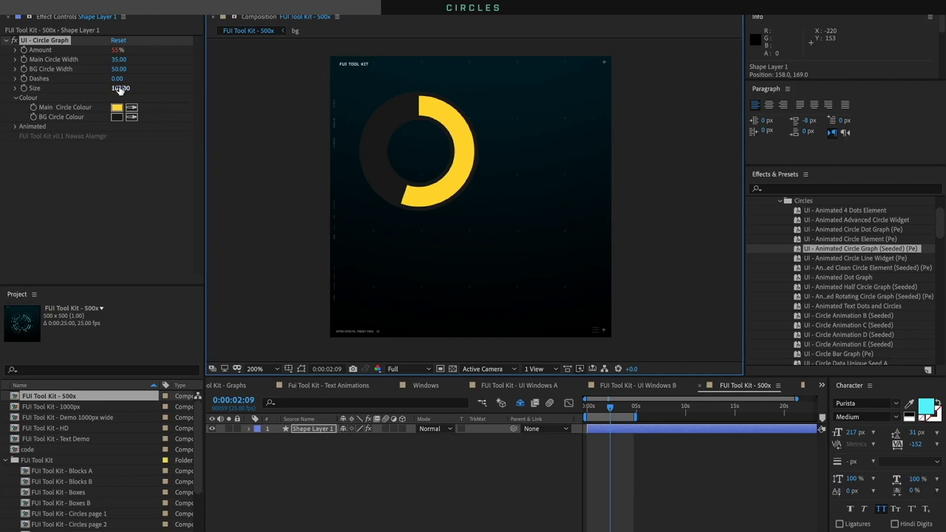
pyautogui.moveTo(120, 88); pyautogui.dragTo(92, 104)
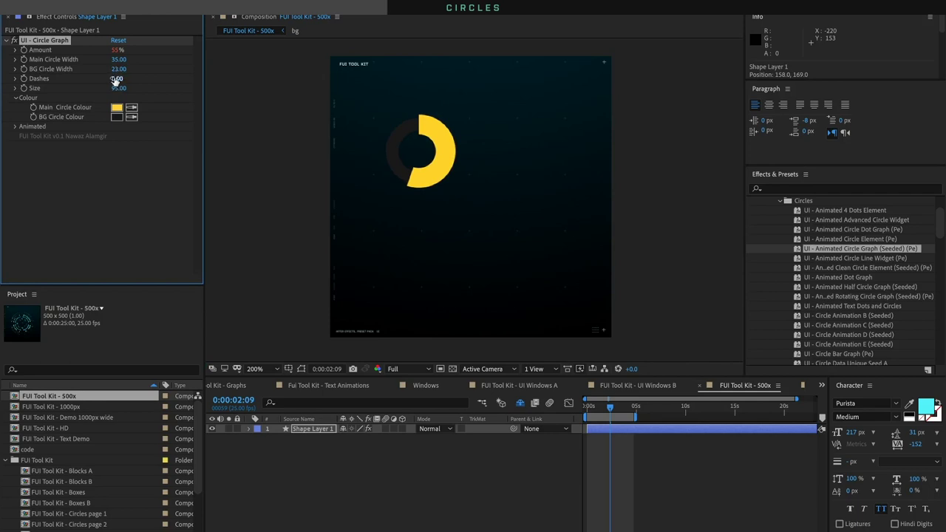
pyautogui.moveTo(118, 59); pyautogui.dragTo(117, 67)
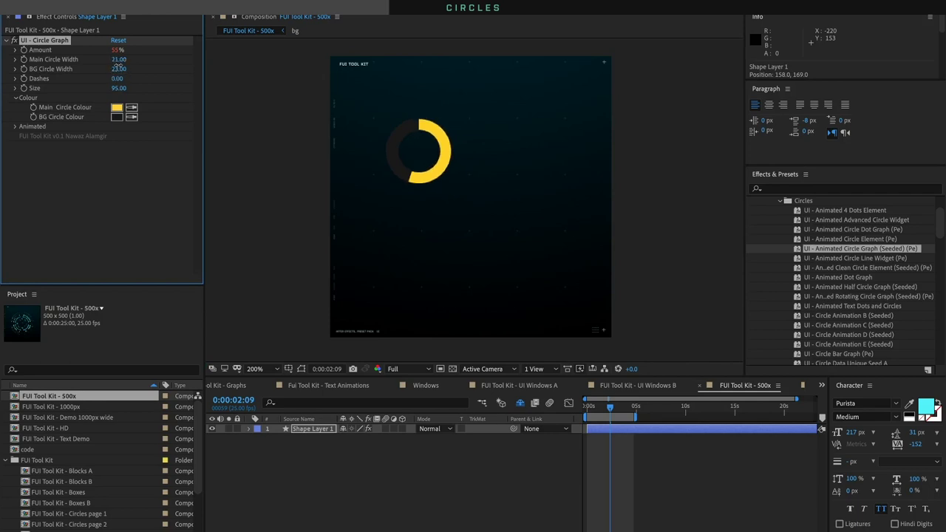
pyautogui.click(117, 107)
pyautogui.moveTo(138, 120)
pyautogui.mouseDown()
pyautogui.moveTo(117, 102)
pyautogui.moveTo(133, 104)
pyautogui.moveTo(133, 79)
pyautogui.mouseUp()
pyautogui.click(167, 196)
pyautogui.click(257, 65)
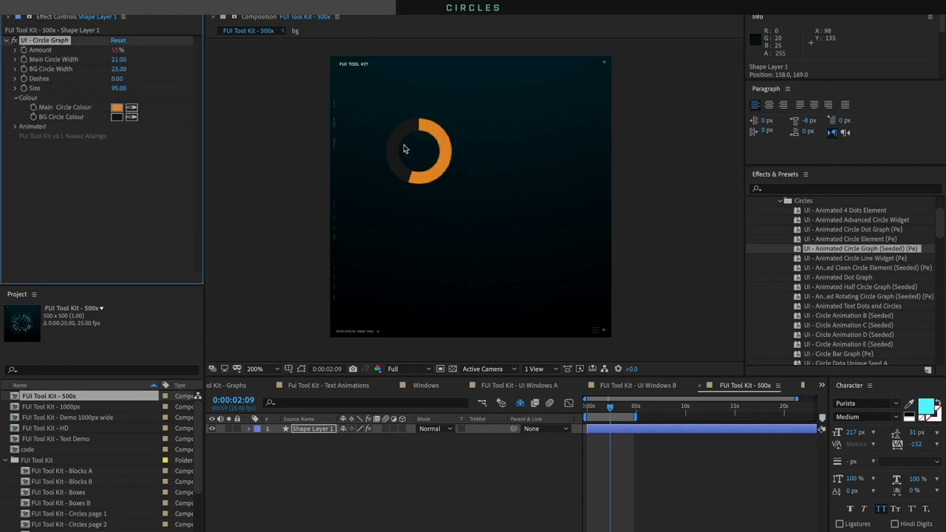
pyautogui.moveTo(406, 148); pyautogui.dragTo(378, 147)
# Duplicate the orange ring layer and move the copy below the first ring
pyautogui.hotkey('ctrl', 'd')
pyautogui.hotkey('ctrl', 'z')
pyautogui.hotkey('ctrl', 'z')
pyautogui.hotkey('ctrl', 'z')
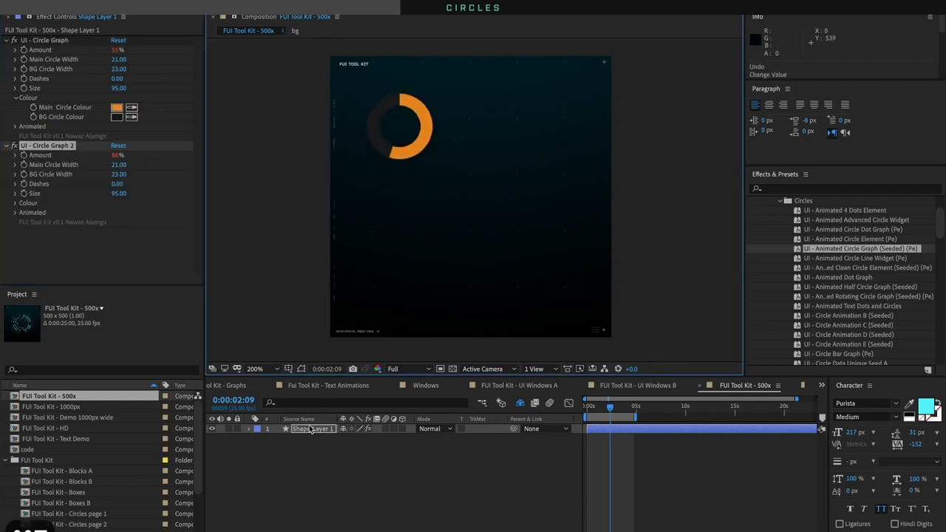
pyautogui.click(308, 428)
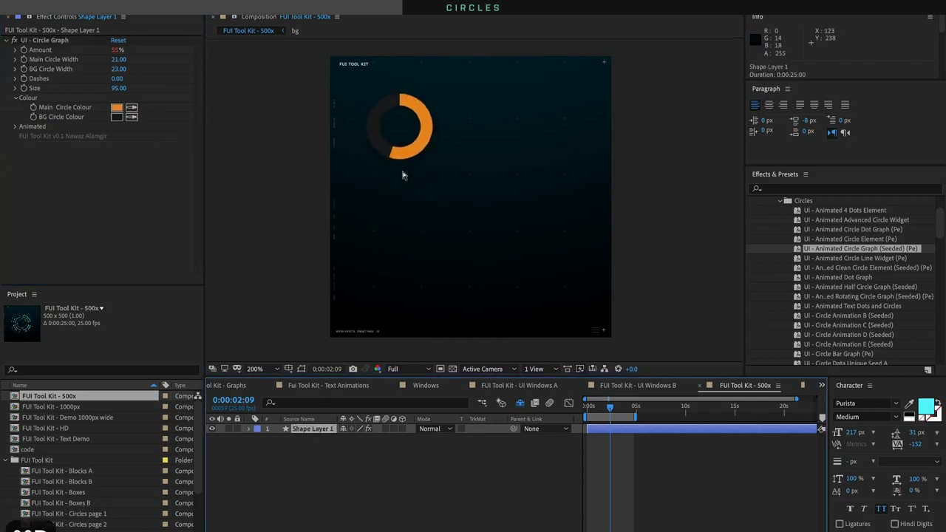
pyautogui.hotkey('ctrl', 'd')
pyautogui.moveTo(411, 167); pyautogui.dragTo(437, 330)
# Add a third ring copy, preview the three rings, then delete all three layers
pyautogui.hotkey('ctrl', 'd')
pyautogui.press('space')
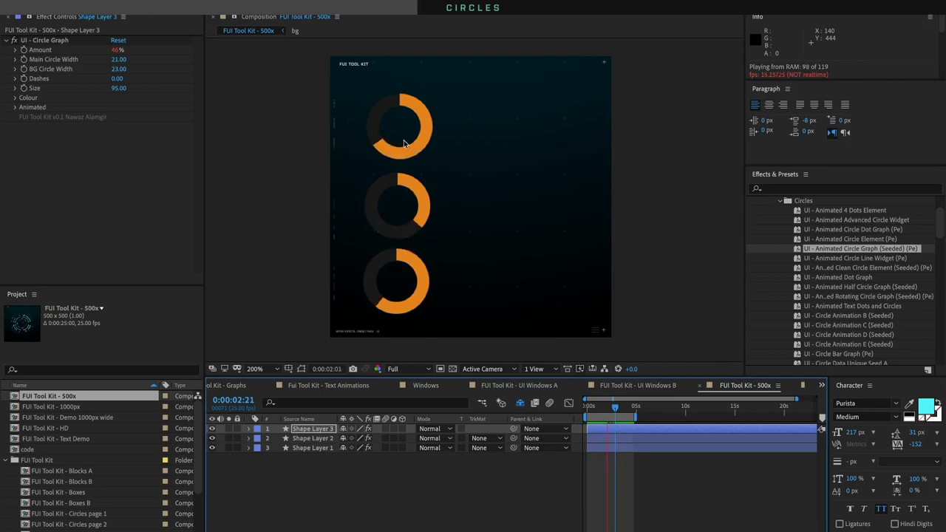
pyautogui.moveTo(337, 481); pyautogui.dragTo(294, 436)
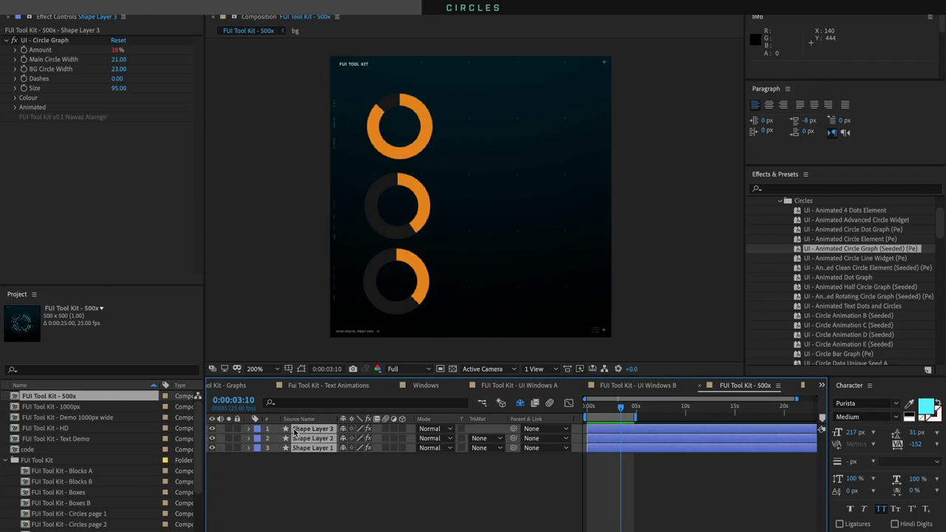
pyautogui.press('Delete')
# Apply the Animated Circle Line Widget preset and thicken its outer circle to width 6
pyautogui.doubleClick(872, 259)
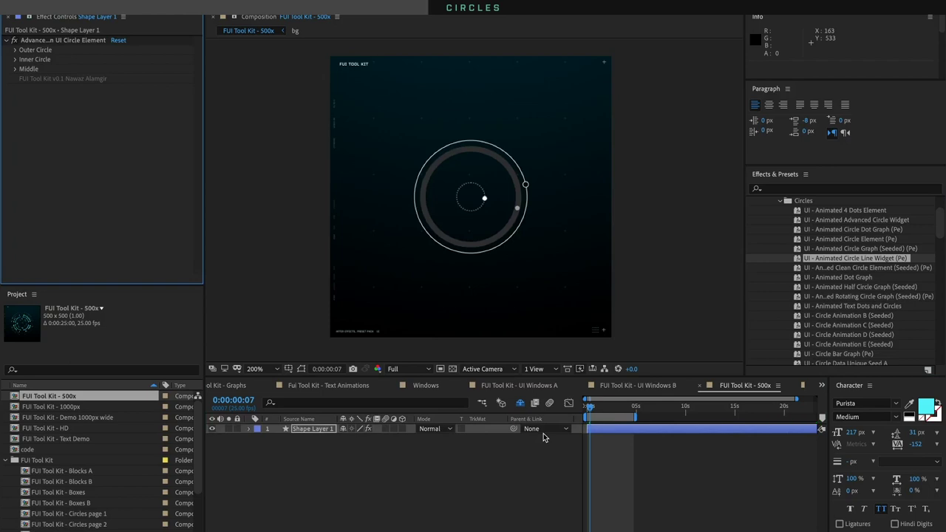
pyautogui.press('space')
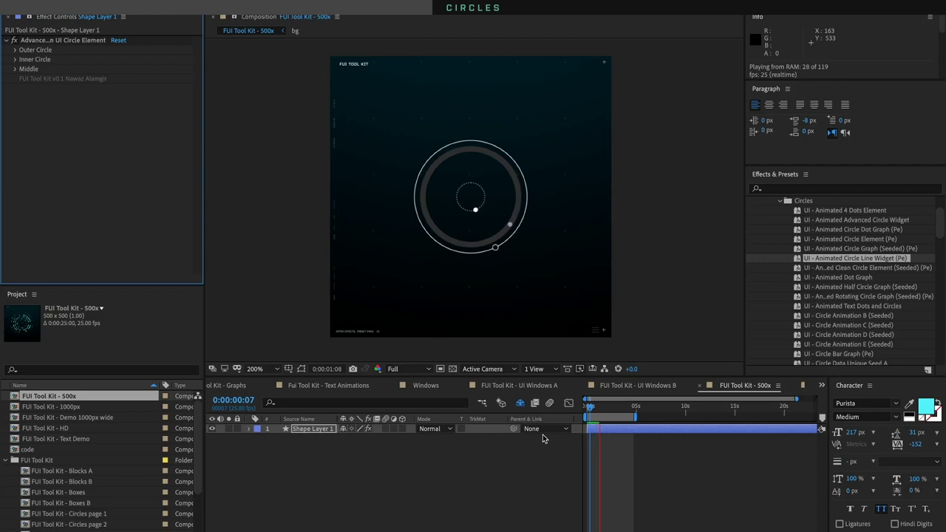
pyautogui.click(15, 69)
pyautogui.click(14, 60)
pyautogui.click(14, 50)
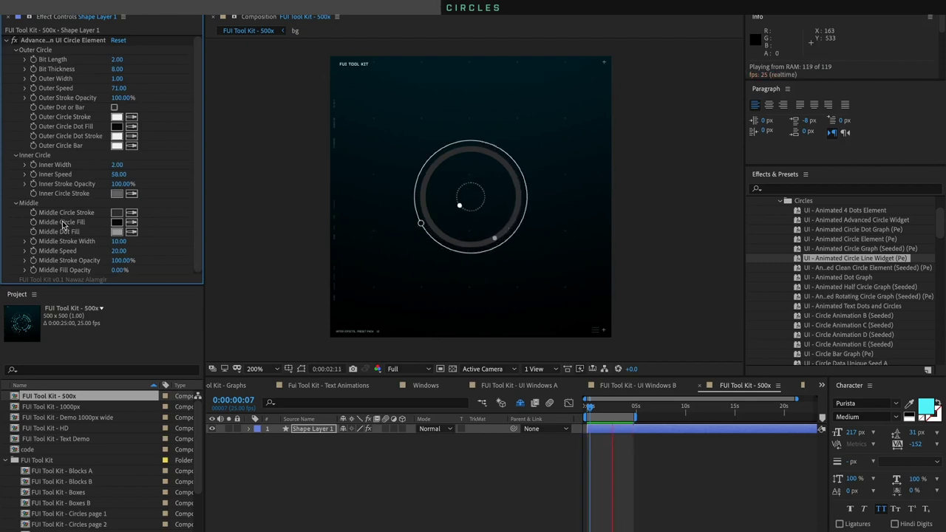
pyautogui.press('space')
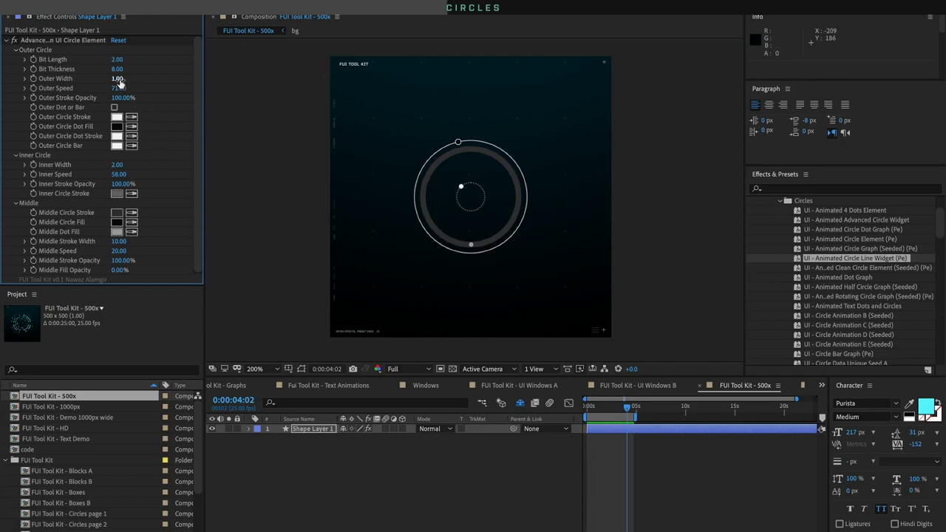
pyautogui.moveTo(120, 83); pyautogui.dragTo(116, 78)
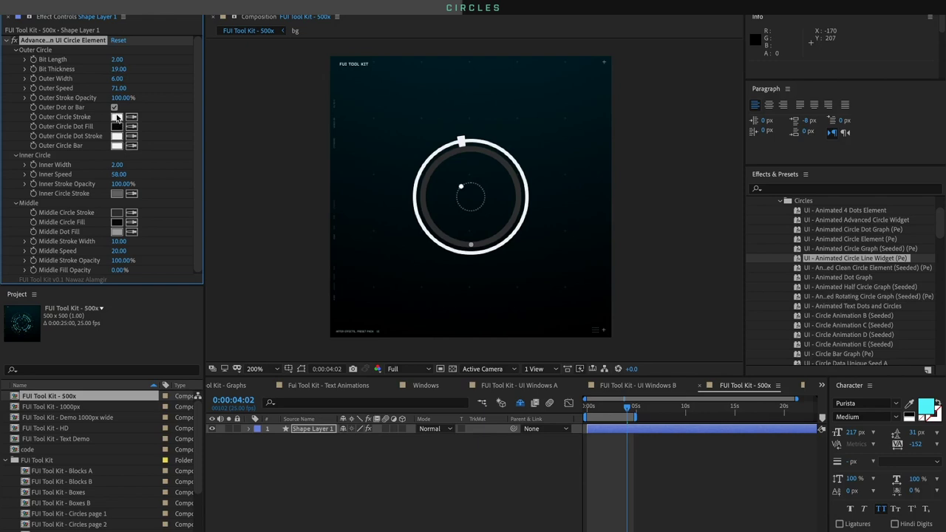
# Recolour the outer circle stroke magenta and the outer bar a brighter blue
pyautogui.click(116, 120)
pyautogui.click(127, 112)
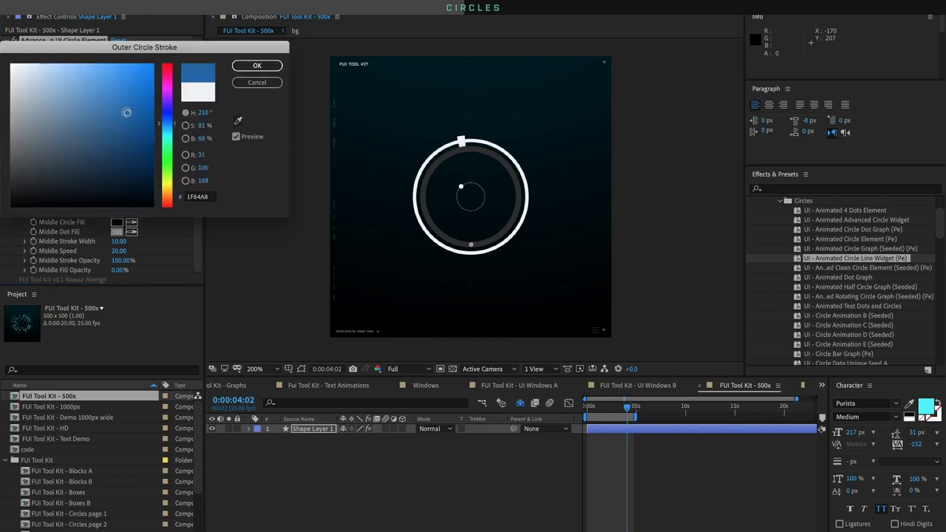
pyautogui.click(168, 76)
pyautogui.click(248, 68)
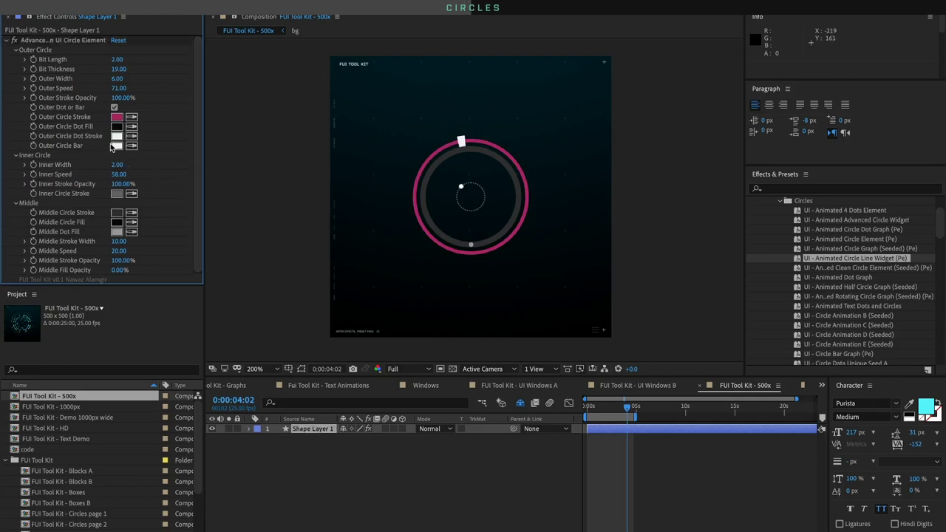
pyautogui.click(116, 146)
pyautogui.moveTo(113, 80)
pyautogui.mouseDown()
pyautogui.moveTo(119, 66)
pyautogui.moveTo(154, 205)
pyautogui.moveTo(155, 65)
pyautogui.mouseUp()
pyautogui.click(250, 65)
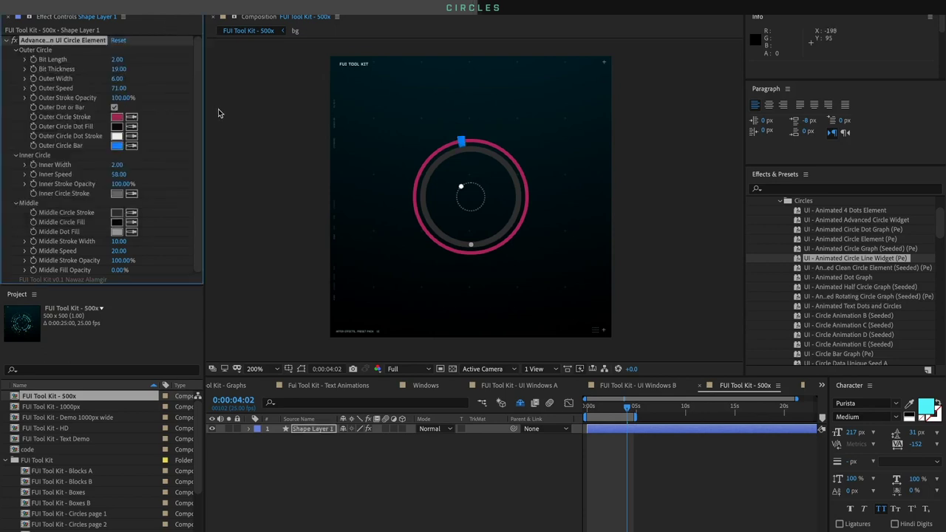
# Make the middle ring stroke light blue and preview the recoloured widget
pyautogui.click(117, 212)
pyautogui.moveTo(146, 125)
pyautogui.mouseDown()
pyautogui.moveTo(151, 81)
pyautogui.moveTo(153, 183)
pyautogui.moveTo(54, 136)
pyautogui.mouseUp()
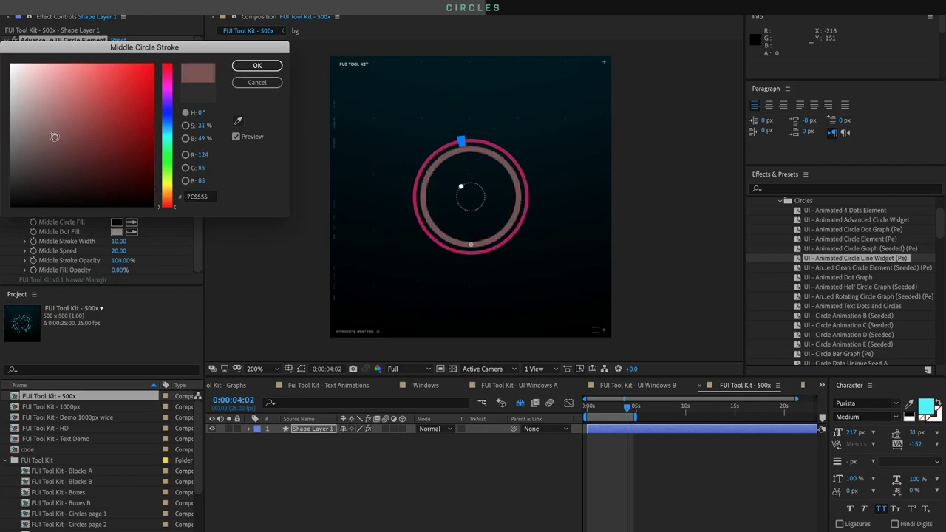
pyautogui.click(163, 132)
pyautogui.click(114, 96)
pyautogui.click(237, 67)
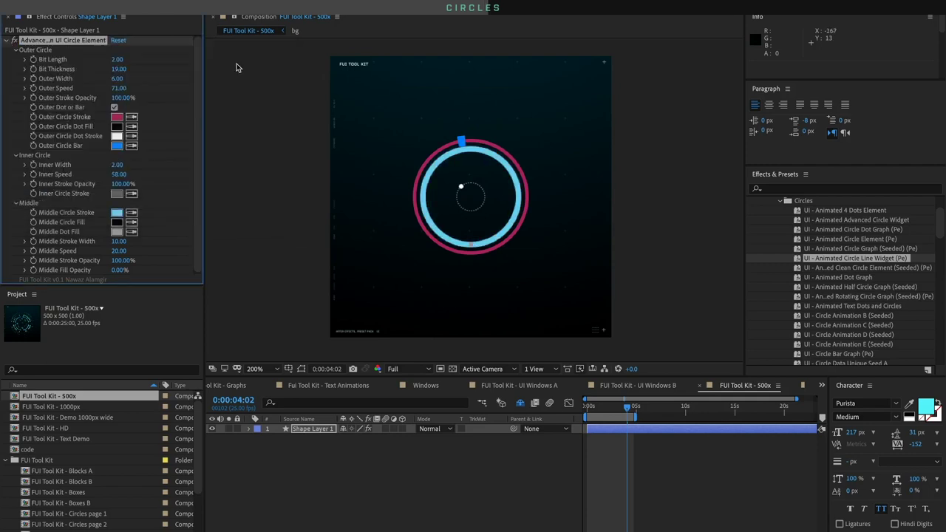
pyautogui.press('space')
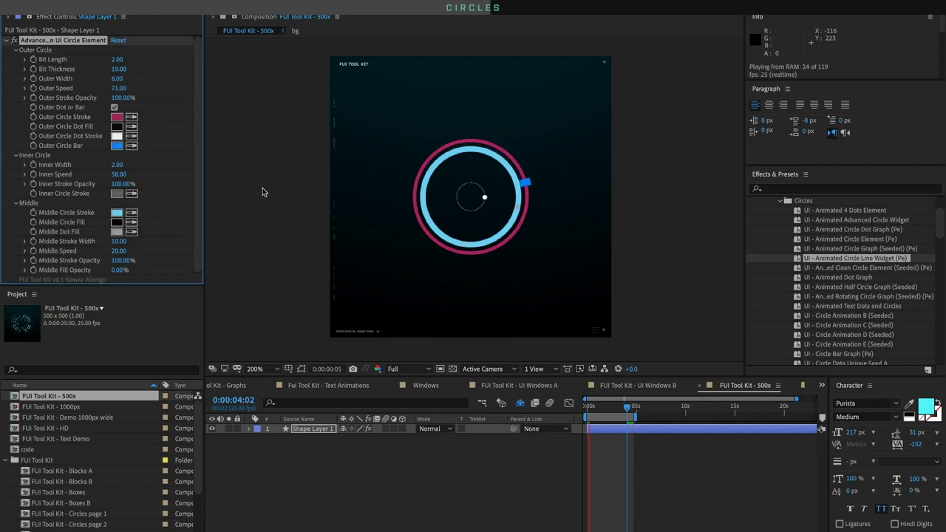
# Change the middle dot fill colour and adjust the middle ring thickness
pyautogui.click(116, 232)
pyautogui.moveTo(140, 141)
pyautogui.mouseDown()
pyautogui.moveTo(140, 109)
pyautogui.moveTo(6, 53)
pyautogui.moveTo(40, 67)
pyautogui.moveTo(11, 64)
pyautogui.mouseUp()
pyautogui.click(106, 124)
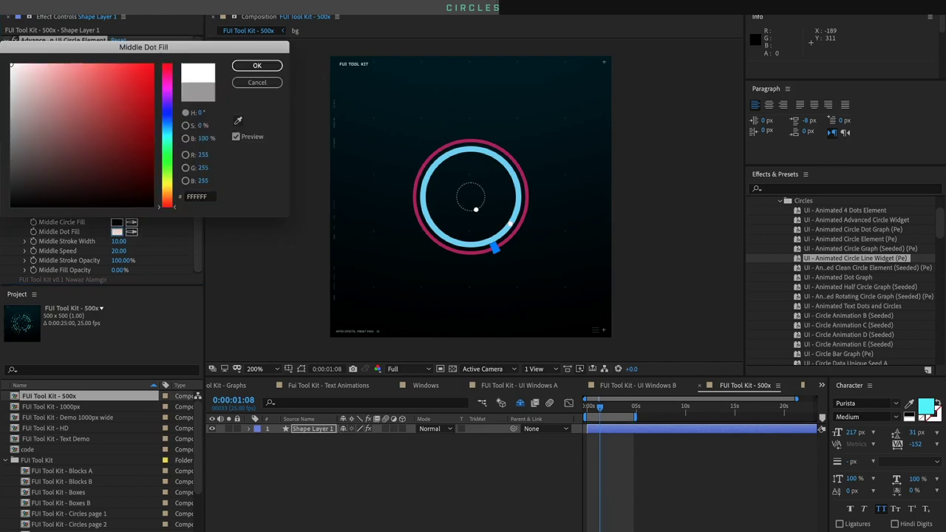
pyautogui.click(248, 66)
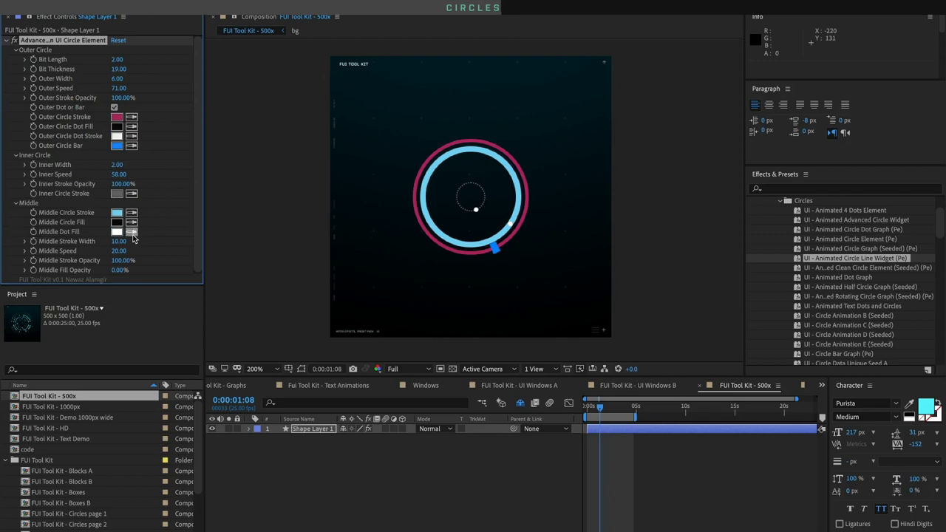
pyautogui.moveTo(121, 245); pyautogui.dragTo(114, 244)
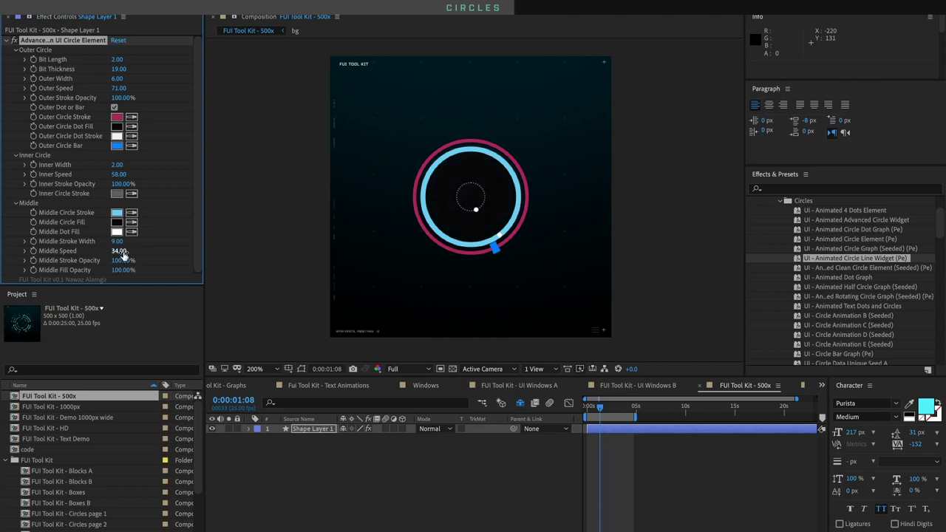
# Set the middle circle fill to grey and preview the animation
pyautogui.click(118, 223)
pyautogui.moveTo(111, 173)
pyautogui.mouseDown()
pyautogui.moveTo(112, 110)
pyautogui.moveTo(131, 186)
pyautogui.moveTo(3, 163)
pyautogui.mouseUp()
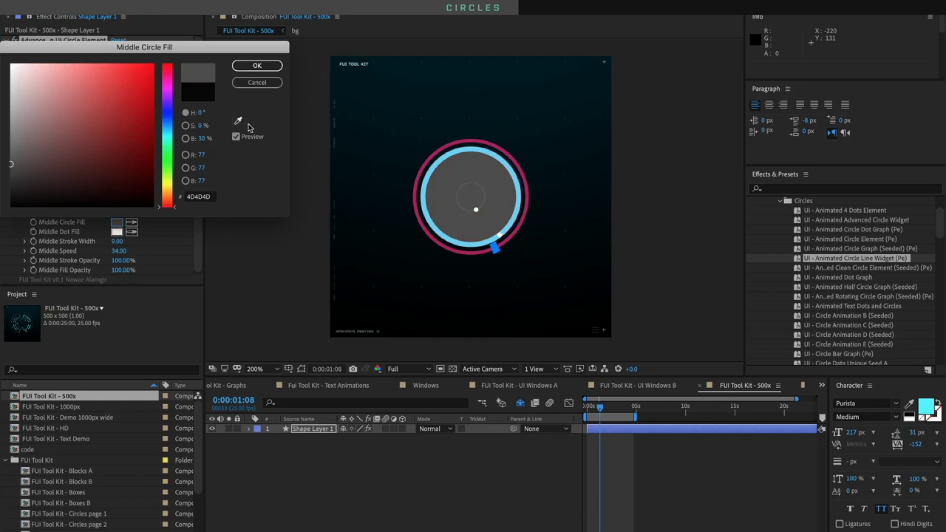
pyautogui.click(259, 70)
pyautogui.press('space')
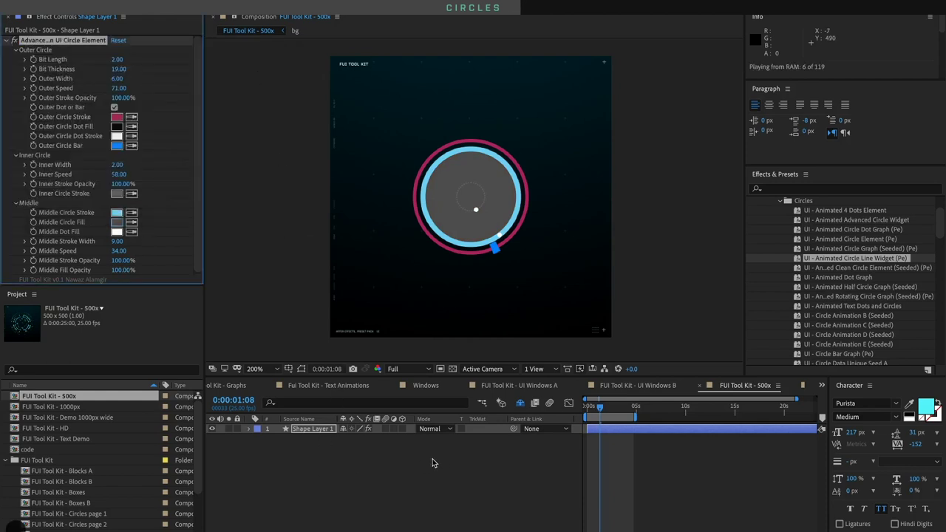
# Switch the outer bar to a dot, colour it bright yellow, and preview it
pyautogui.click(115, 108)
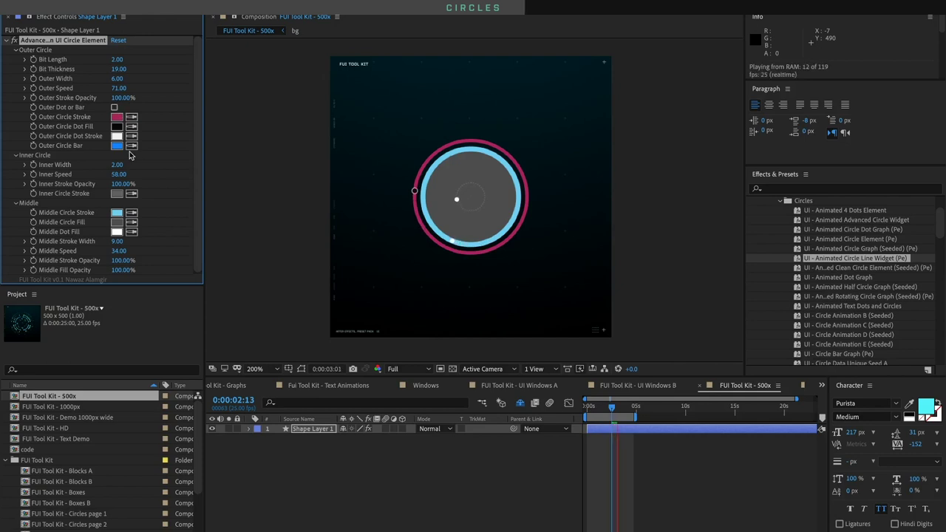
pyautogui.click(120, 127)
pyautogui.click(148, 87)
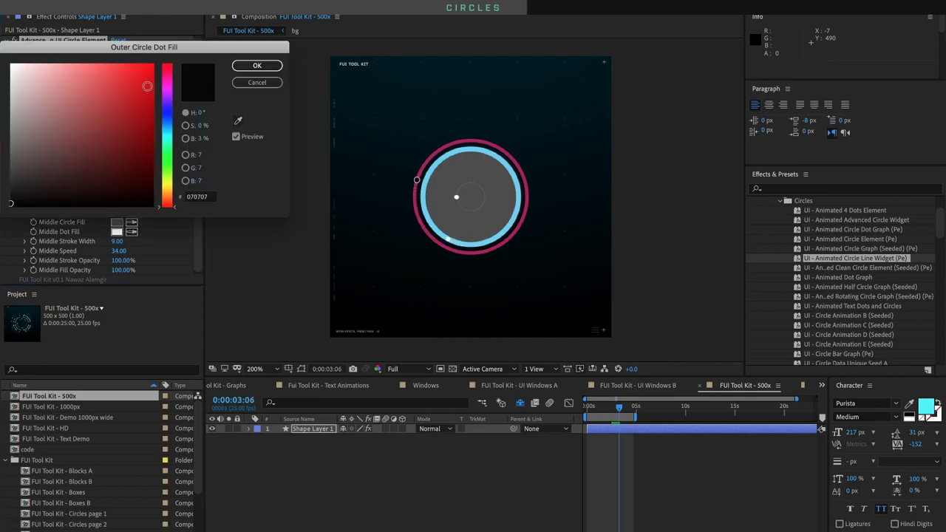
pyautogui.moveTo(161, 162); pyautogui.dragTo(162, 184)
pyautogui.moveTo(144, 117); pyautogui.dragTo(182, 37)
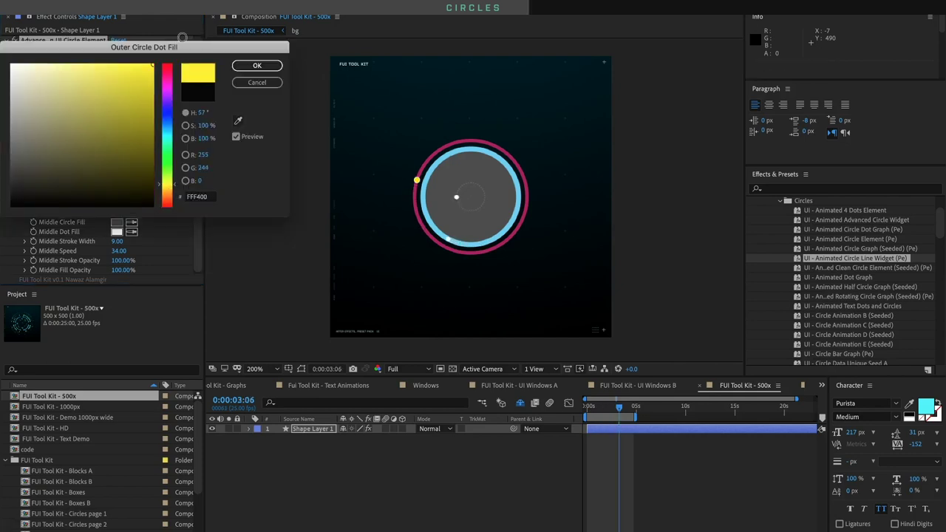
pyautogui.click(249, 66)
pyautogui.press('space')
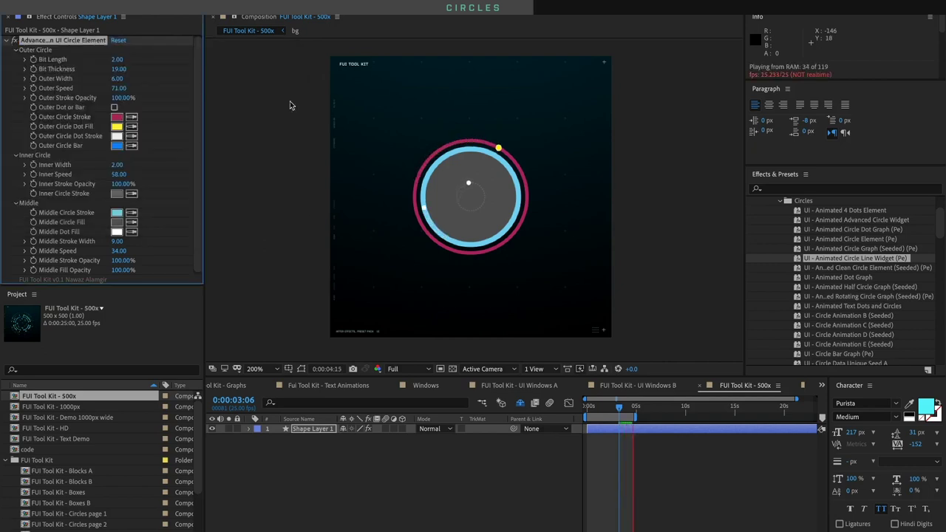
pyautogui.click(301, 430)
# Delete the widget layer and apply the UI - Animated Clean Circle Element (Seeded) preset
pyautogui.press('Delete')
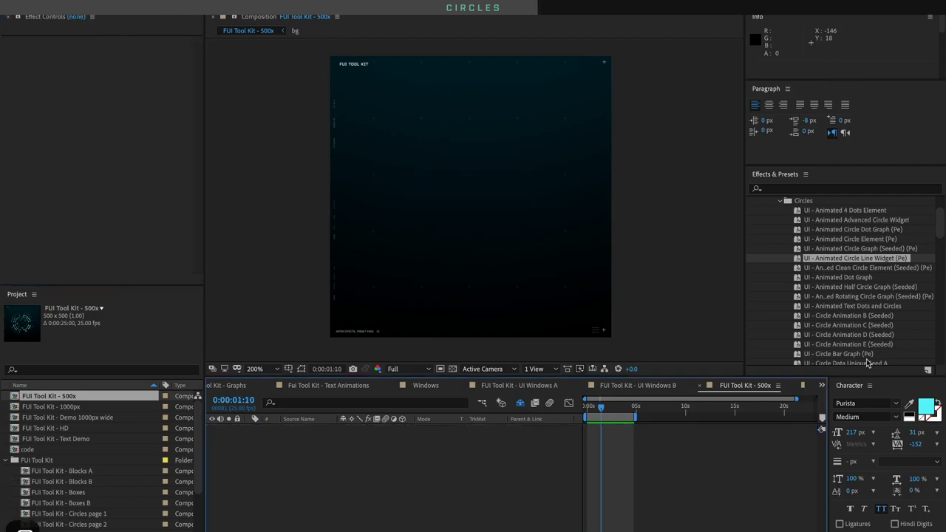
pyautogui.click(819, 269)
pyautogui.doubleClick(819, 269)
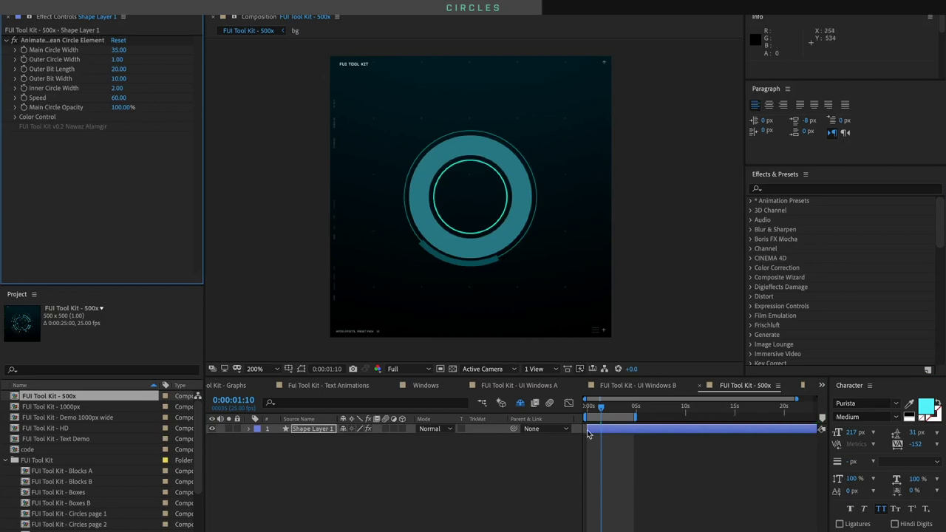
pyautogui.moveTo(589, 405); pyautogui.dragTo(609, 403)
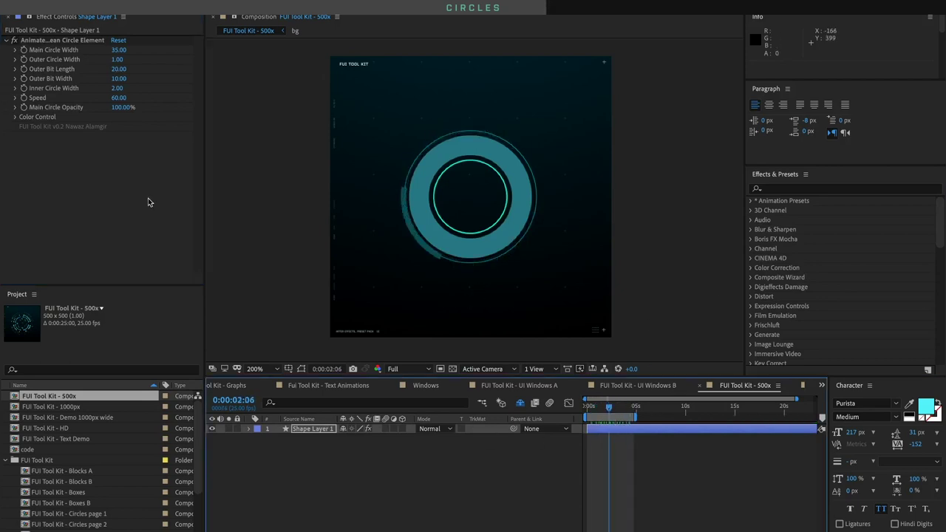
# Preview the clean circle and thicken the Inner Circle Width to 3
pyautogui.moveTo(118, 50); pyautogui.dragTo(124, 57)
pyautogui.hotkey('ctrl', 'z')
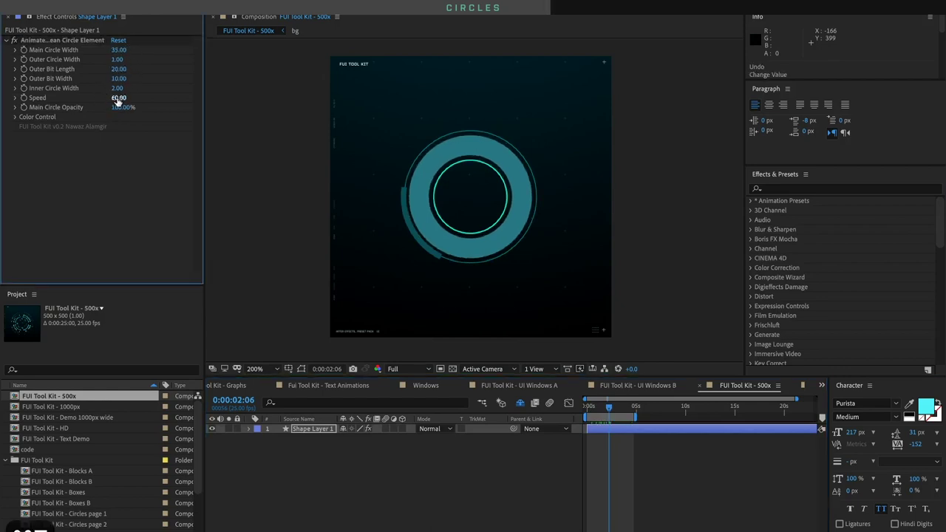
pyautogui.press('space')
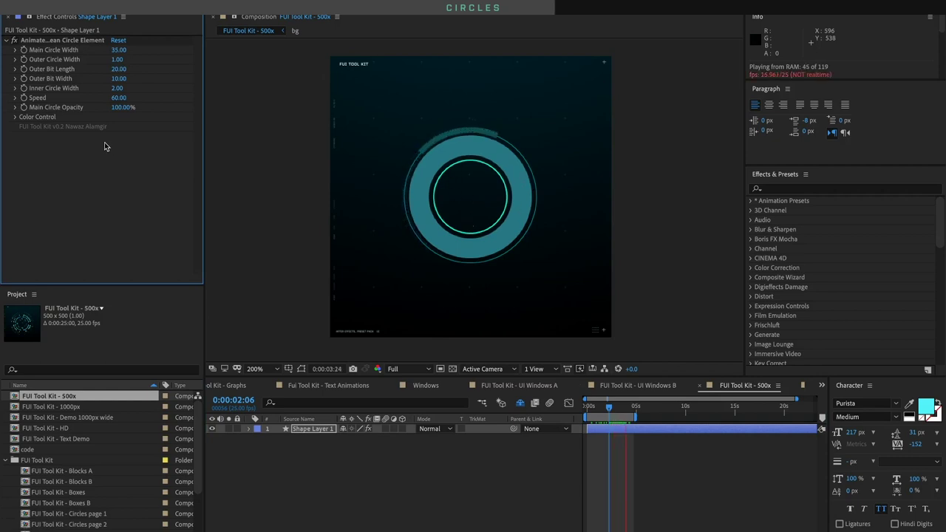
pyautogui.press('space')
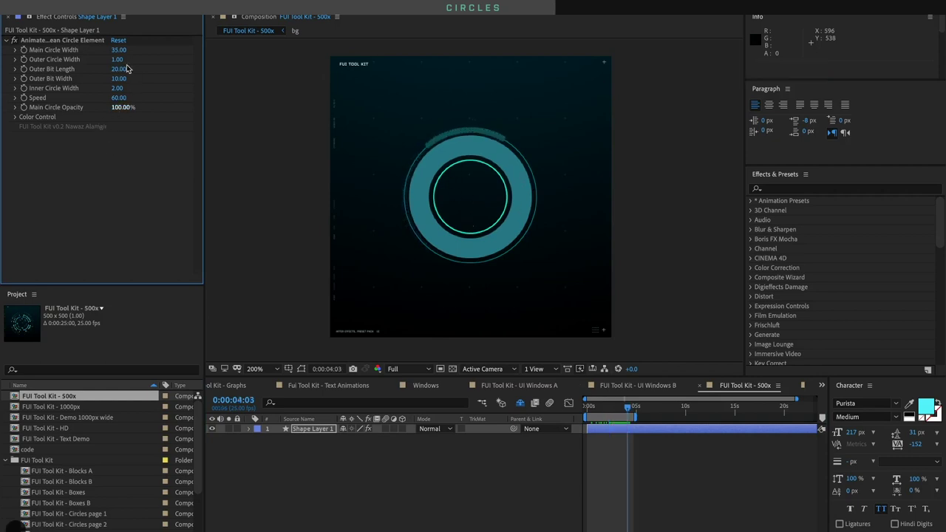
pyautogui.click(14, 117)
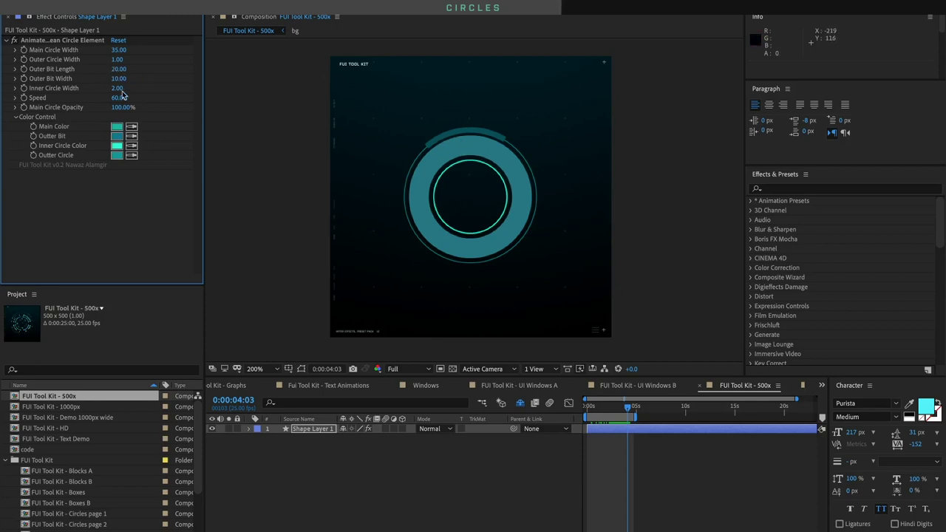
pyautogui.moveTo(117, 92)
pyautogui.mouseDown()
pyautogui.moveTo(129, 90)
pyautogui.moveTo(117, 88)
pyautogui.moveTo(127, 77)
pyautogui.moveTo(116, 78)
pyautogui.mouseUp()
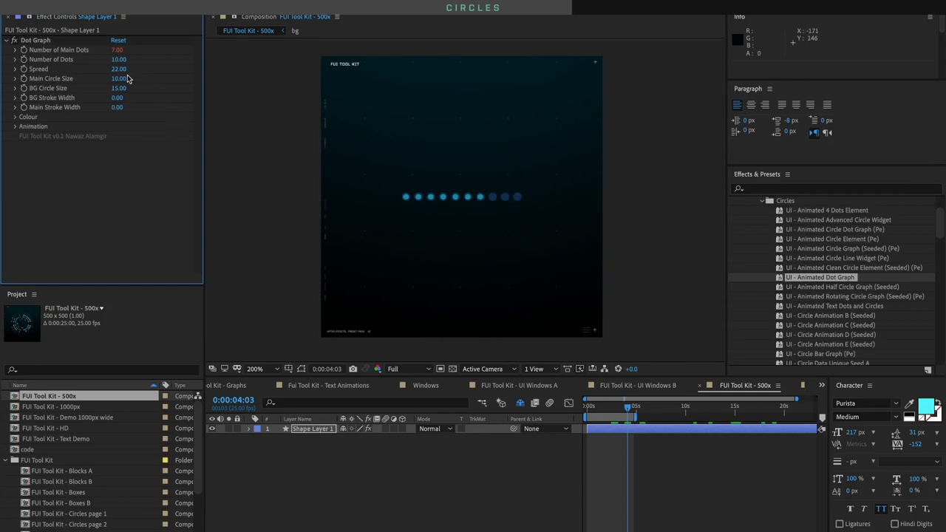
# Set the dot graph Spread to 23 and BG Circle Size to 20
pyautogui.moveTo(118, 69); pyautogui.dragTo(124, 74)
pyautogui.press('space')
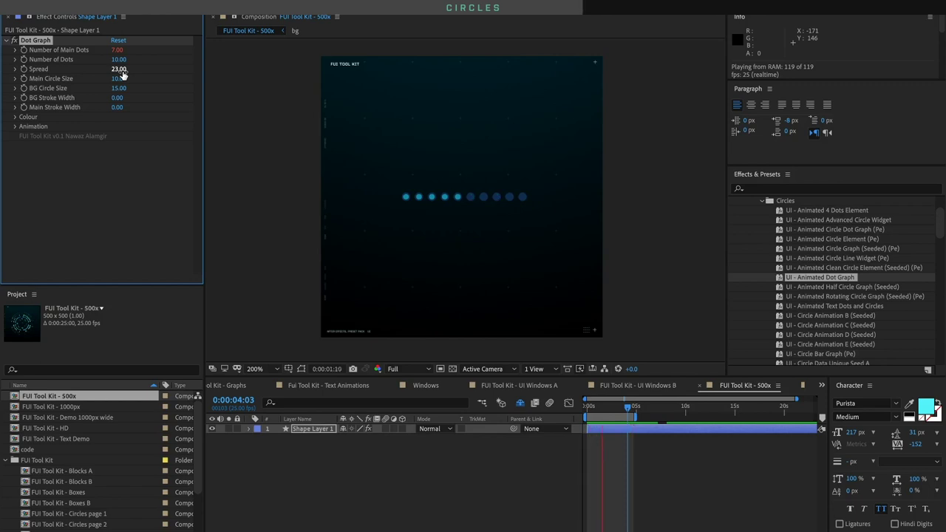
pyautogui.press('space')
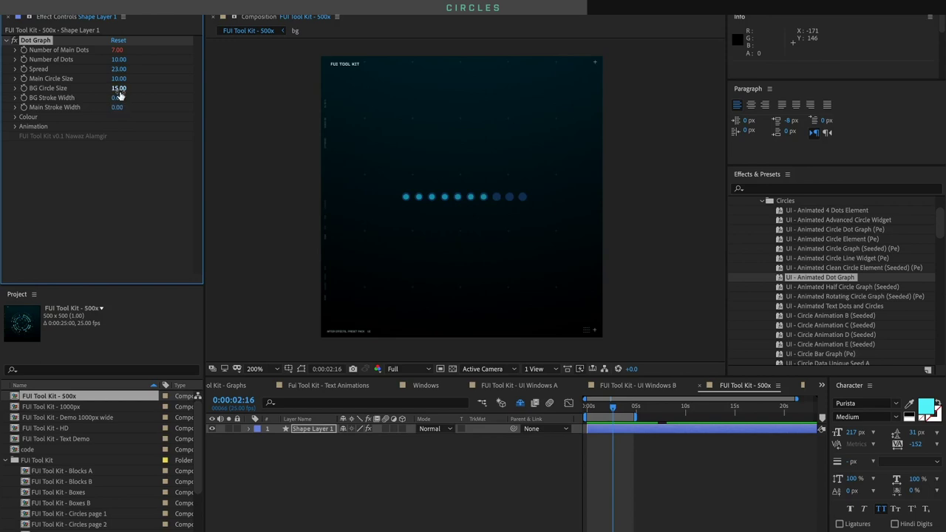
pyautogui.moveTo(119, 88)
pyautogui.mouseDown()
pyautogui.moveTo(140, 88)
pyautogui.moveTo(127, 88)
pyautogui.mouseUp()
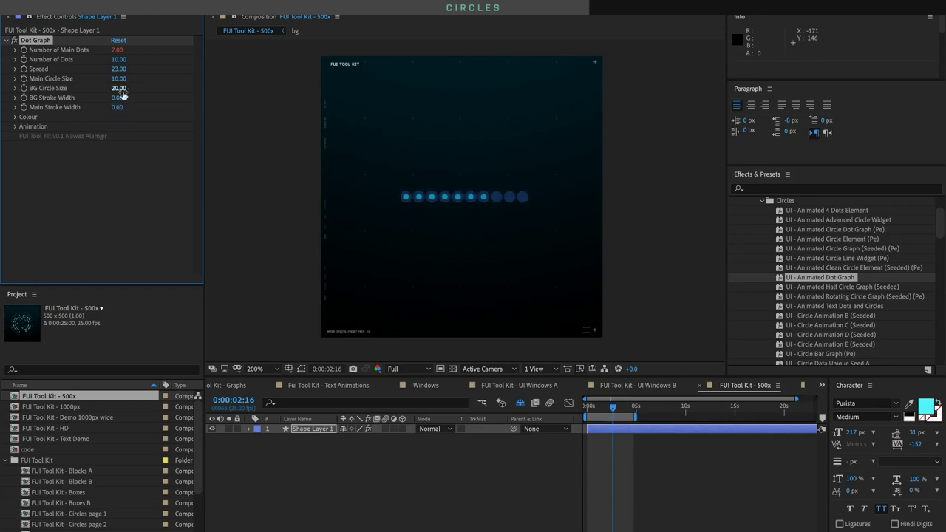
# Give the main dots a light cyan colour
pyautogui.click(16, 126)
pyautogui.click(16, 117)
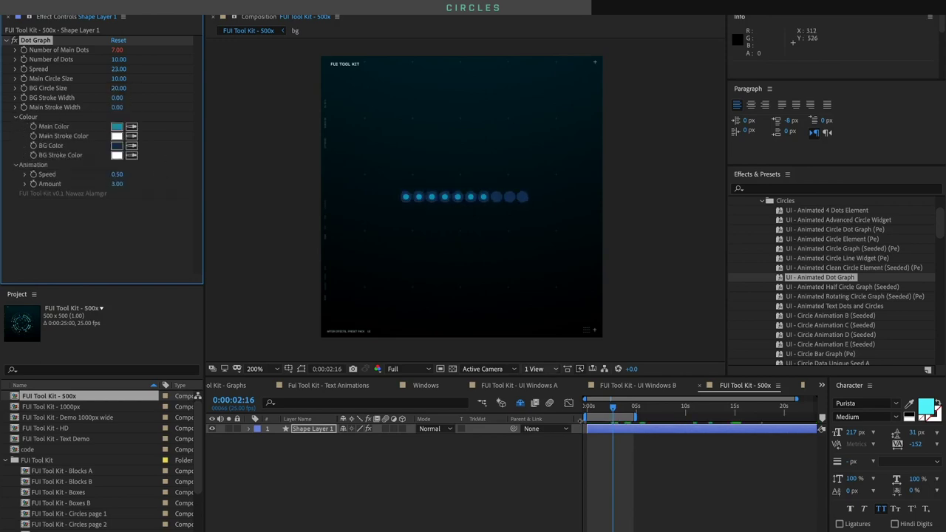
pyautogui.click(319, 433)
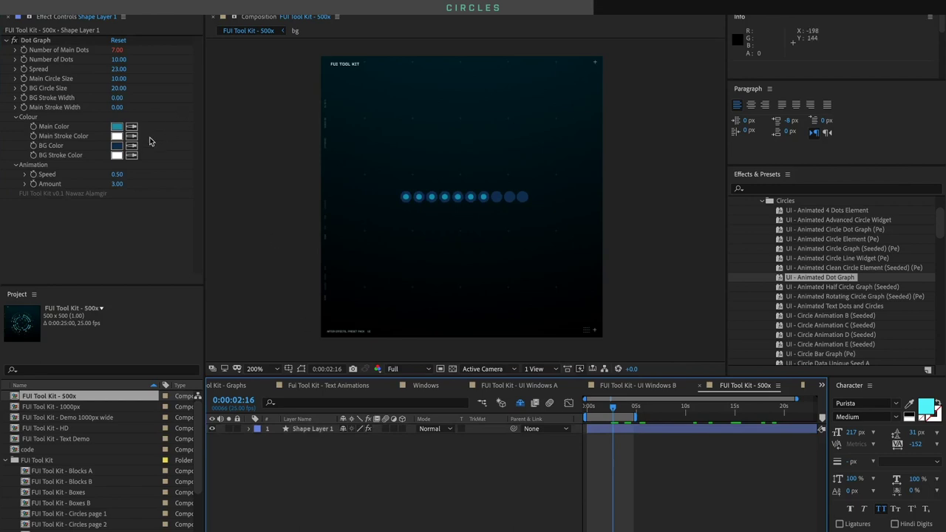
pyautogui.click(115, 128)
pyautogui.moveTo(136, 103); pyautogui.dragTo(31, 43)
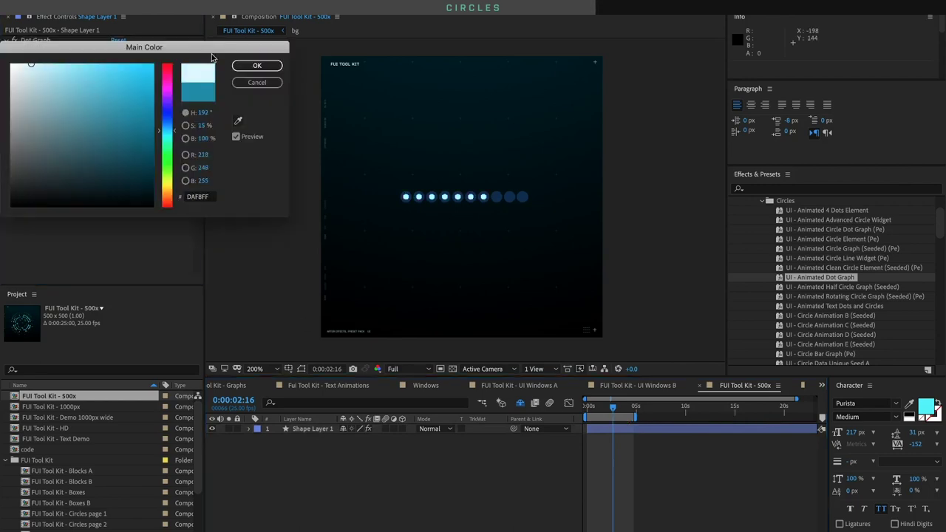
pyautogui.moveTo(96, 68); pyautogui.dragTo(92, 62)
# Confirm the cyan main dot colour and set the background stroke width to 1
pyautogui.click(272, 67)
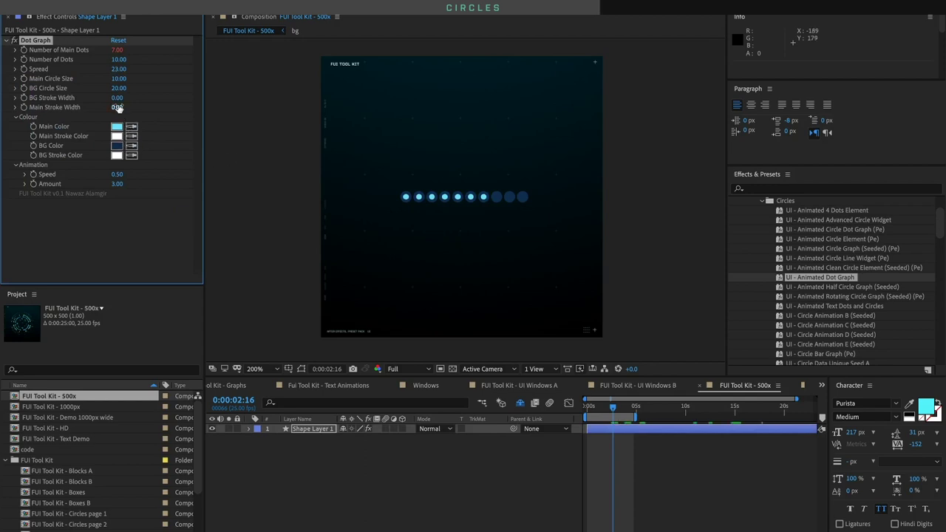
pyautogui.click(117, 98)
pyautogui.write('1')
pyautogui.press('Return')
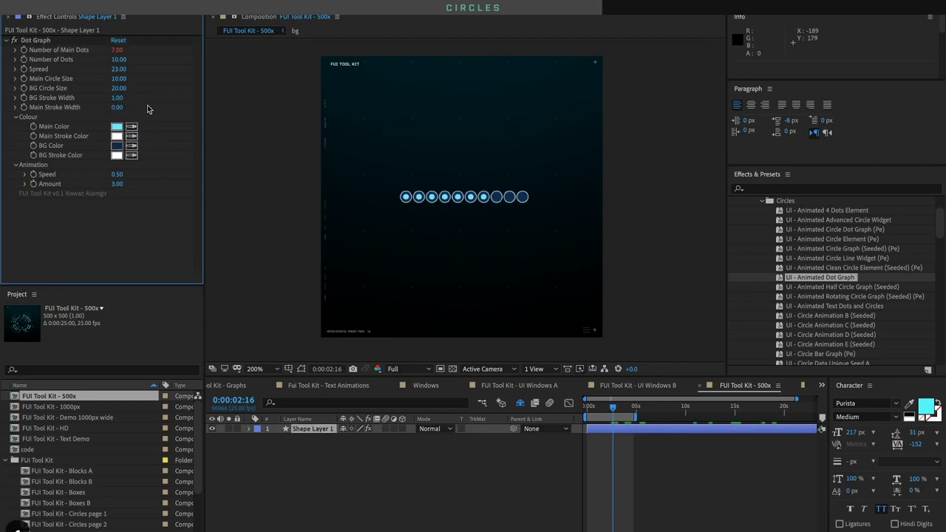
# Duplicate the dot graph into four rows, preview them, then delete the three extras
pyautogui.hotkey('ctrl', 'd')
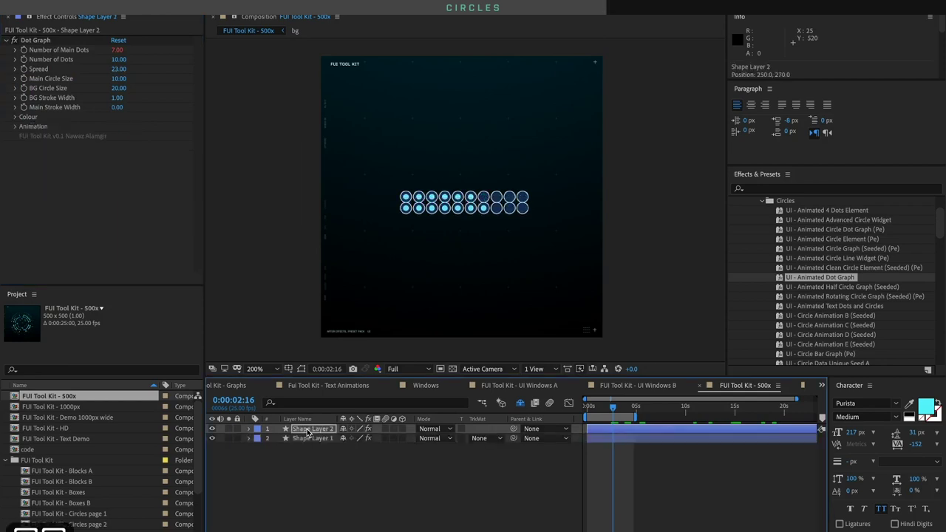
pyautogui.press('super+d')
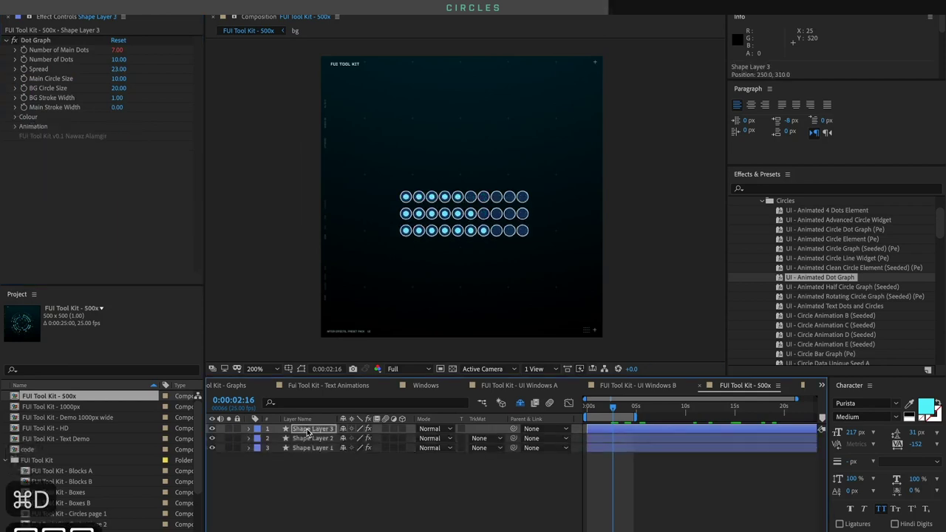
pyautogui.press('super+d')
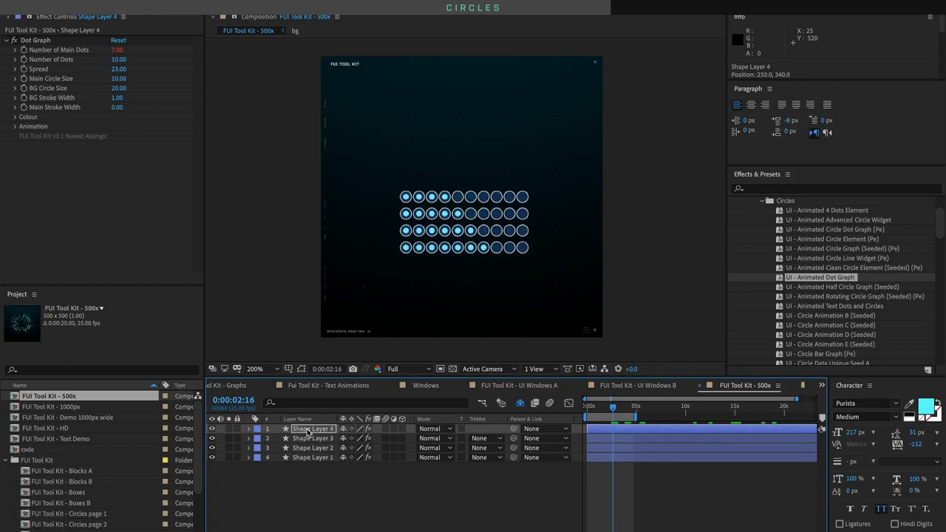
pyautogui.press('space')
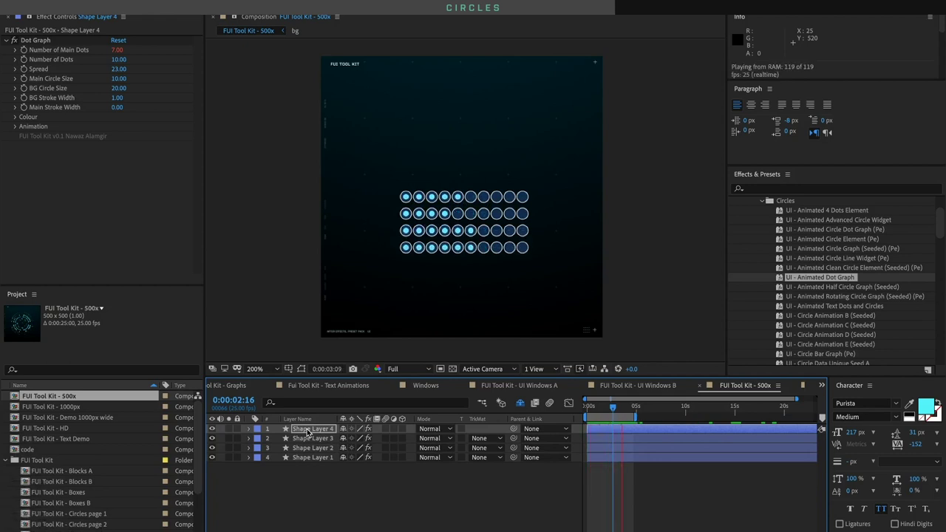
pyautogui.click(313, 448)
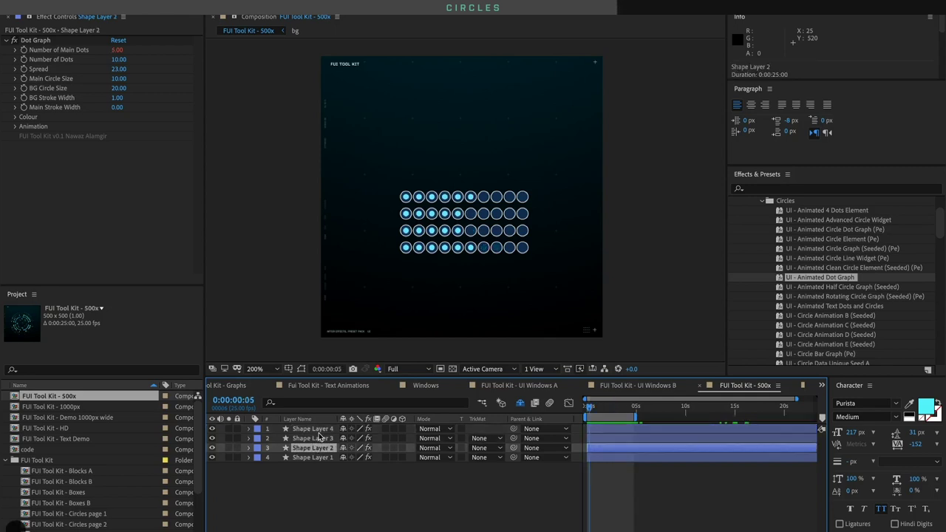
pyautogui.keyDown('shift'); pyautogui.click(313, 429); pyautogui.keyUp('shift')
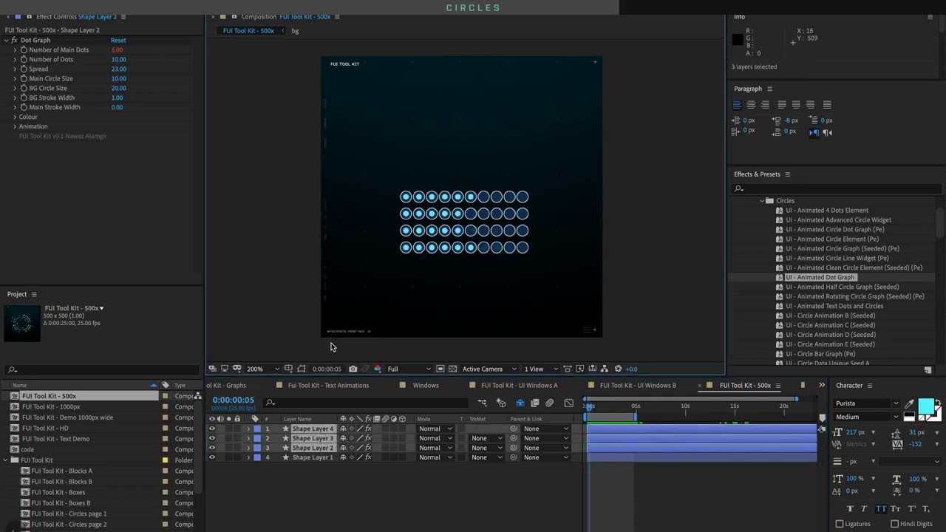
pyautogui.press('Delete')
# Widen the dot Spread to 30 and set the background colour to near-black 1A1A1A
pyautogui.click(414, 197)
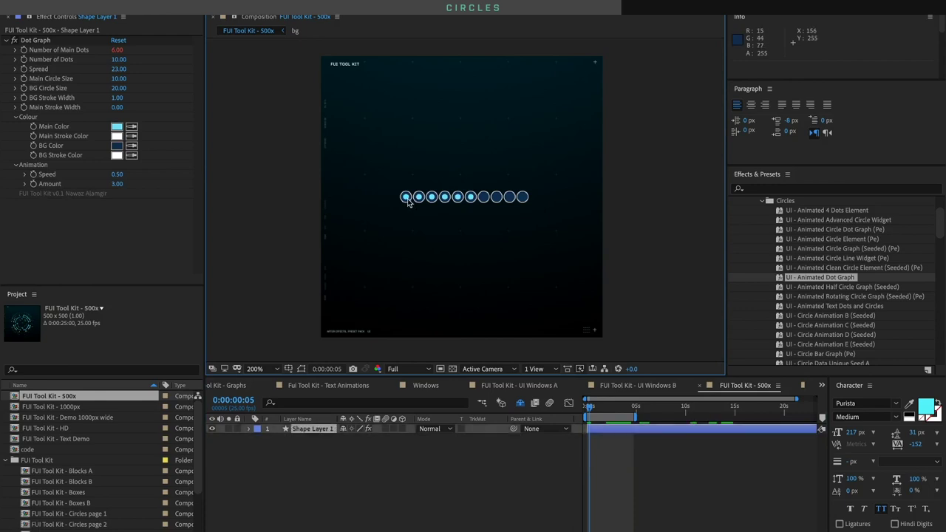
pyautogui.moveTo(400, 196); pyautogui.dragTo(380, 198)
pyautogui.hotkey('ctrl', 'z')
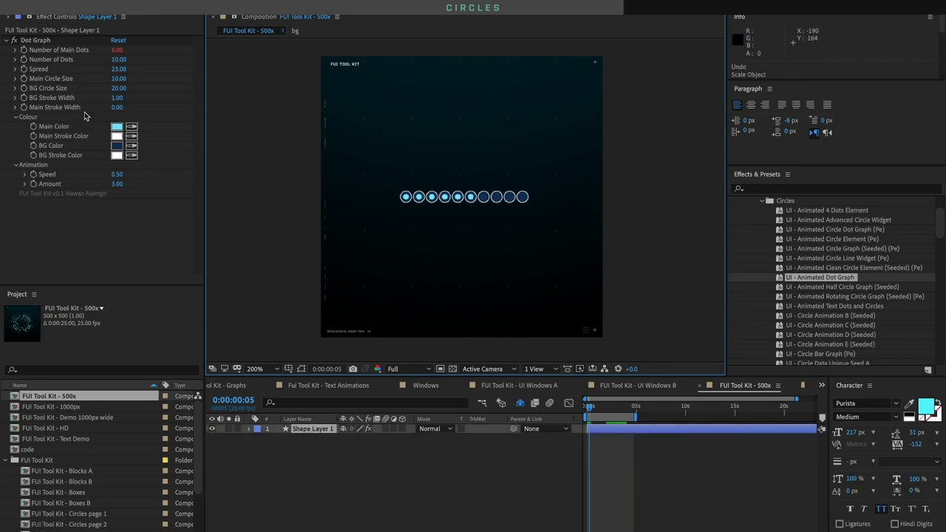
pyautogui.moveTo(118, 69); pyautogui.dragTo(127, 70)
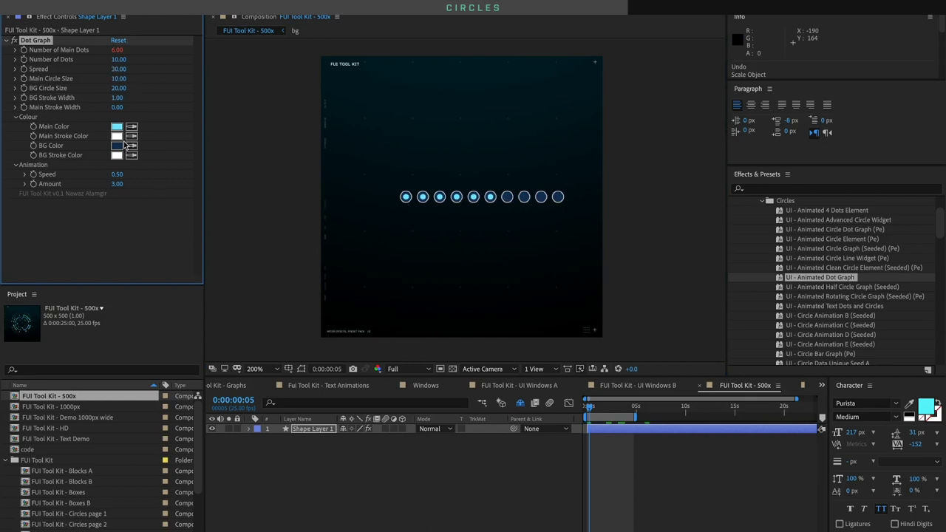
pyautogui.click(117, 146)
pyautogui.moveTo(137, 157); pyautogui.dragTo(6, 193)
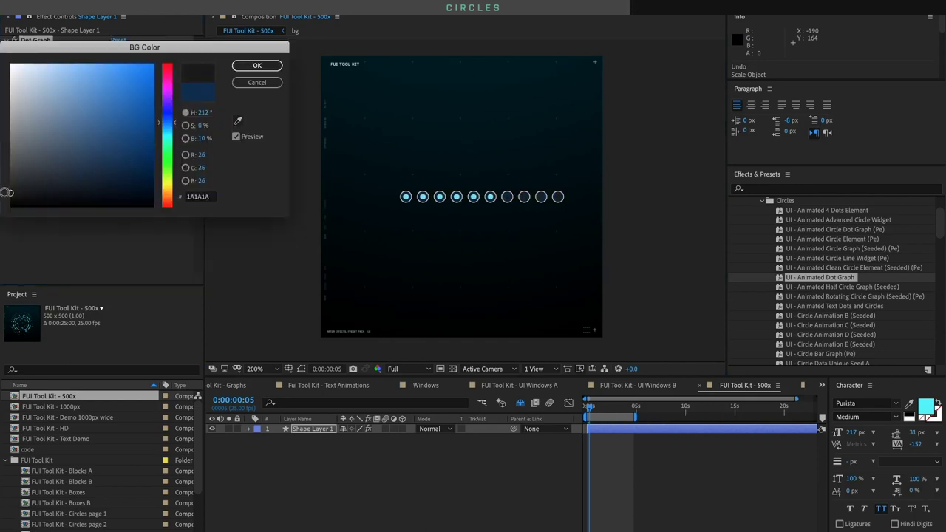
pyautogui.click(257, 65)
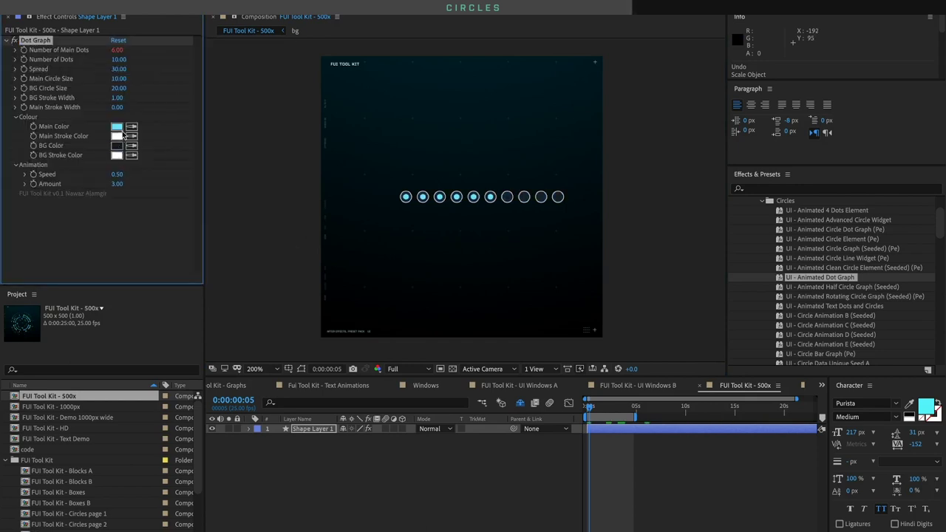
# Make the main dots orange and the background stroke grey, then preview the row
pyautogui.click(117, 126)
pyautogui.click(167, 193)
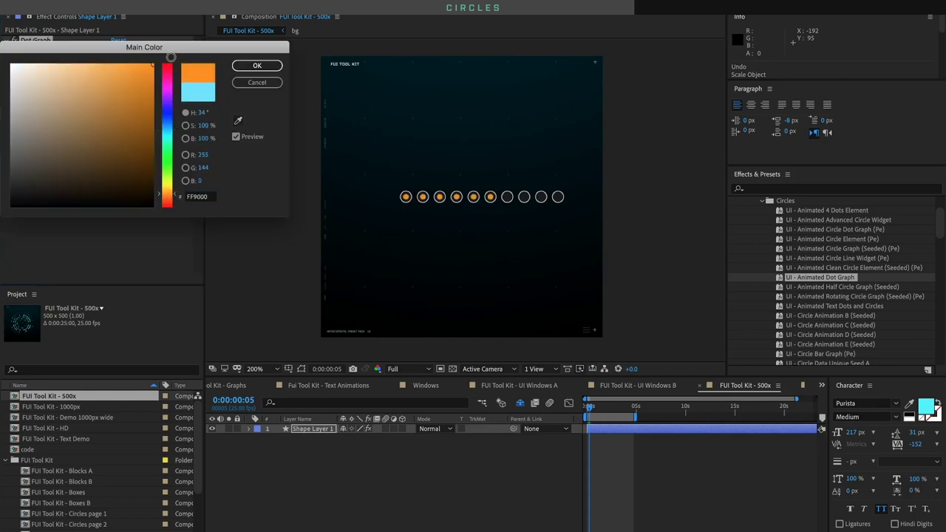
pyautogui.click(259, 66)
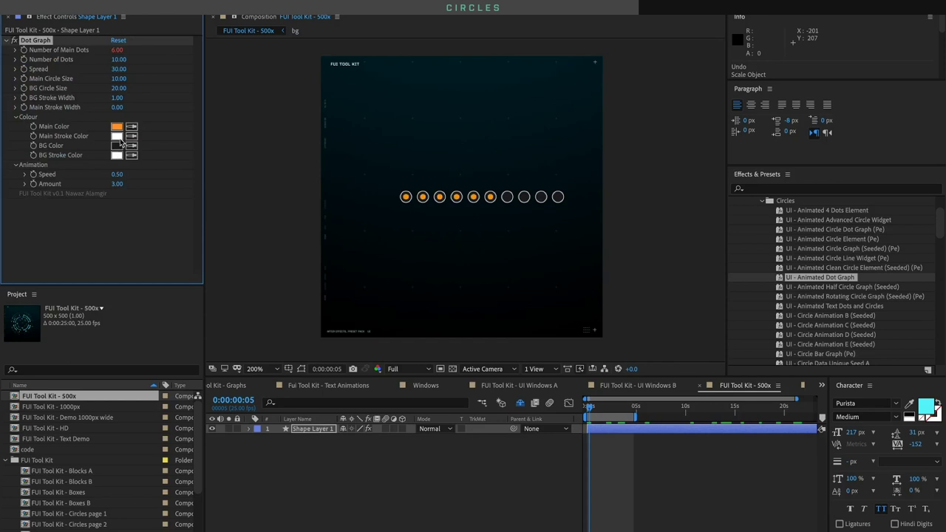
pyautogui.click(116, 155)
pyautogui.moveTo(33, 127); pyautogui.dragTo(9, 126)
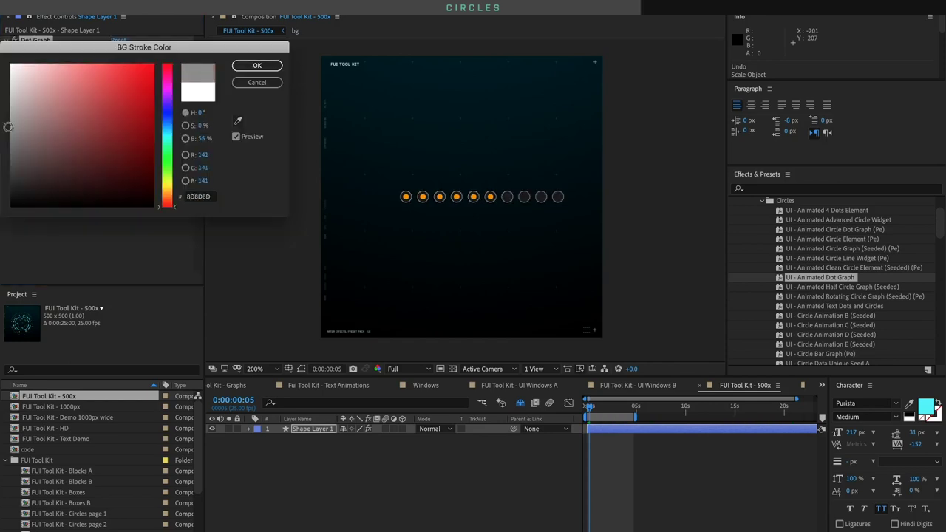
pyautogui.click(273, 66)
pyautogui.press('space')
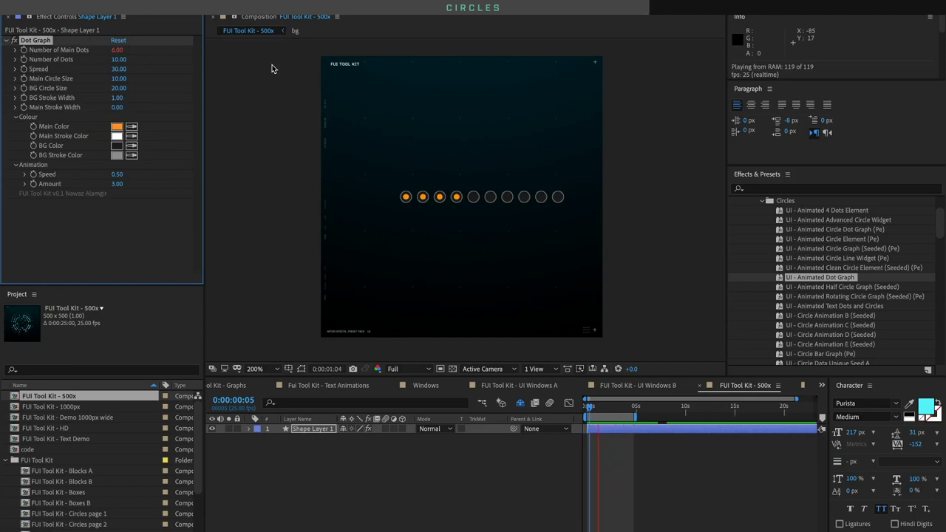
pyautogui.click(312, 430)
pyautogui.press('Delete')
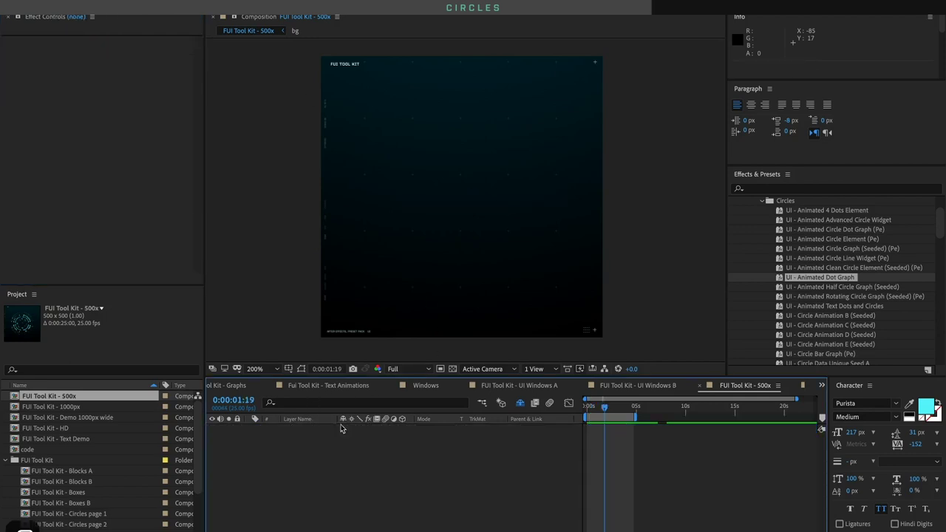
pyautogui.click(816, 289)
pyautogui.doubleClick(816, 288)
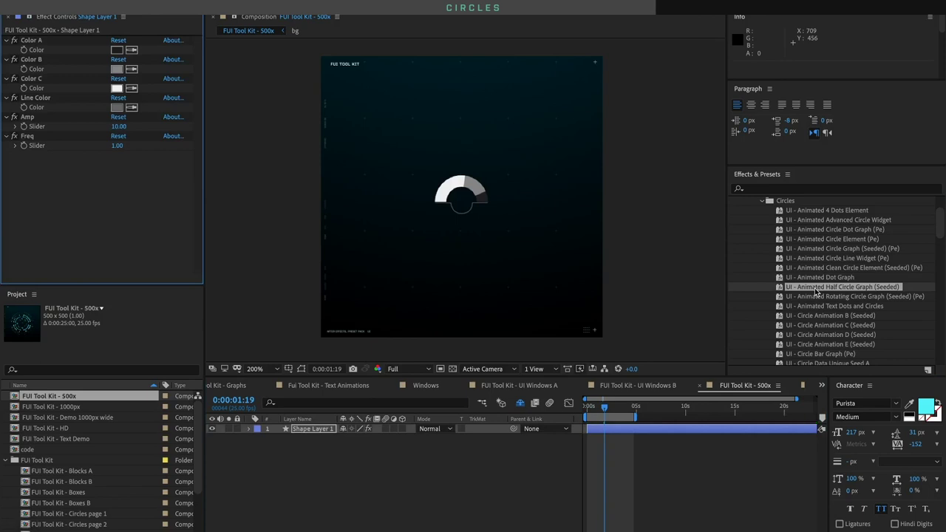
pyautogui.moveTo(594, 409)
pyautogui.mouseDown()
pyautogui.moveTo(604, 400)
pyautogui.moveTo(596, 405)
pyautogui.mouseUp()
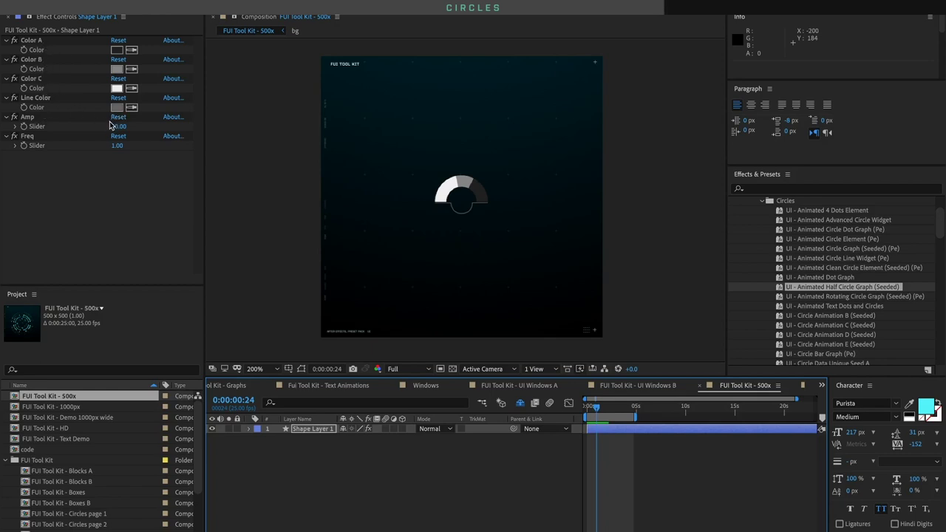
pyautogui.click(315, 429)
# Replace the half circle with the Rotating Circle Graph preset, moved to the upper-left
pyautogui.press('Delete')
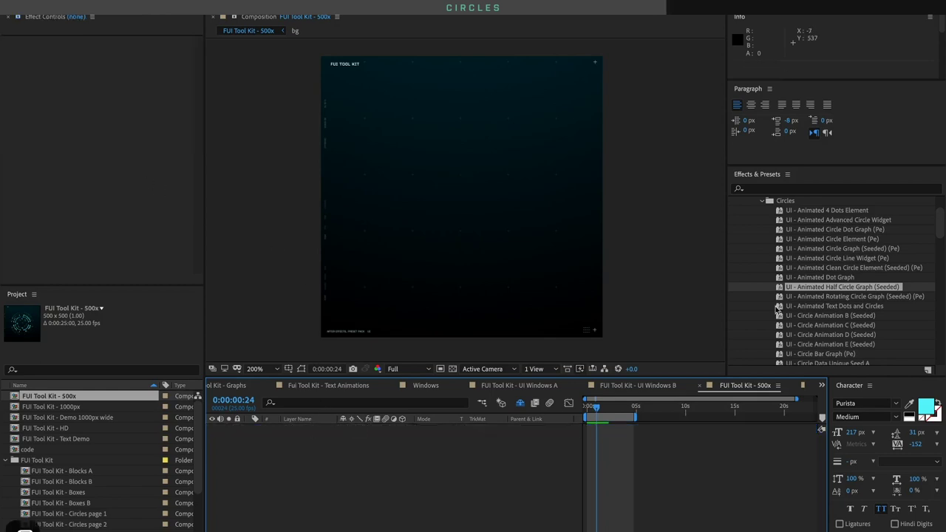
pyautogui.doubleClick(839, 297)
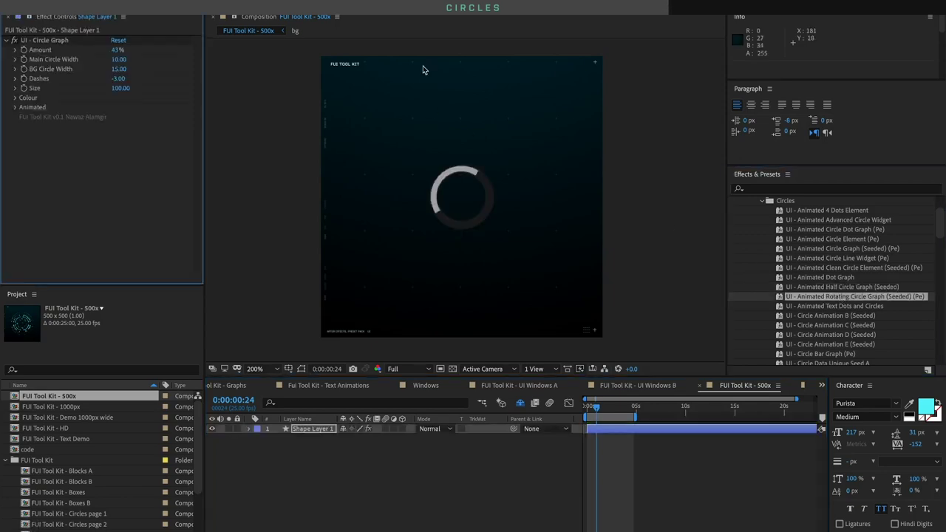
pyautogui.press('space')
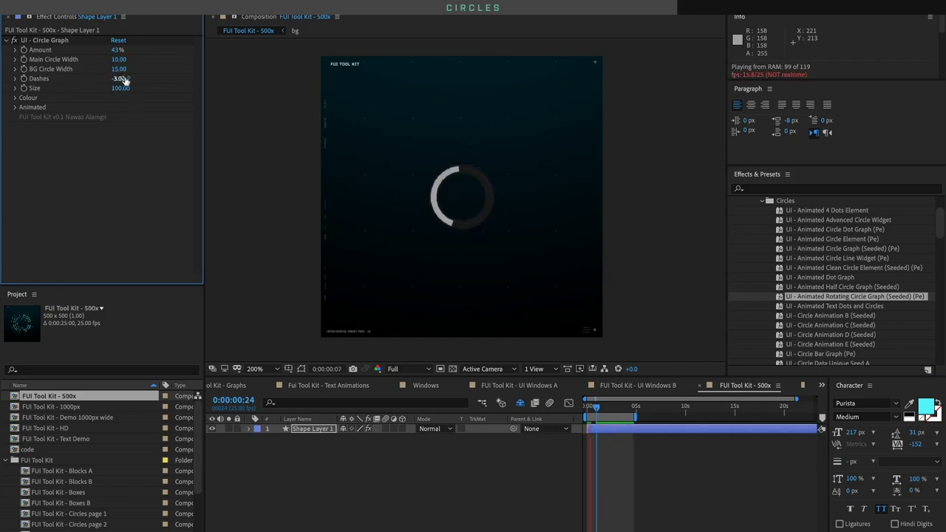
pyautogui.moveTo(482, 217); pyautogui.dragTo(431, 156)
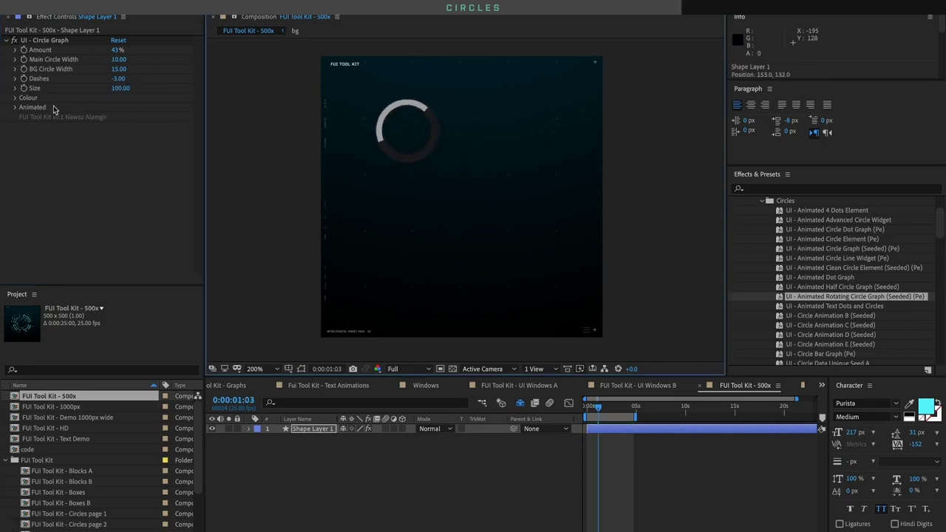
# Colour the main circle red and background ring dark grey 272424, and shrink Size to 95
pyautogui.click(15, 98)
pyautogui.click(118, 108)
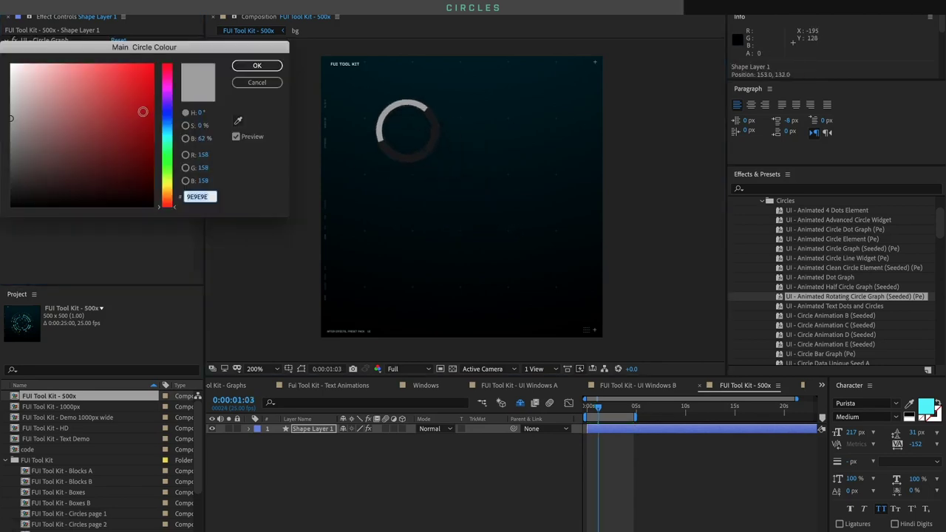
pyautogui.click(142, 77)
pyautogui.click(254, 67)
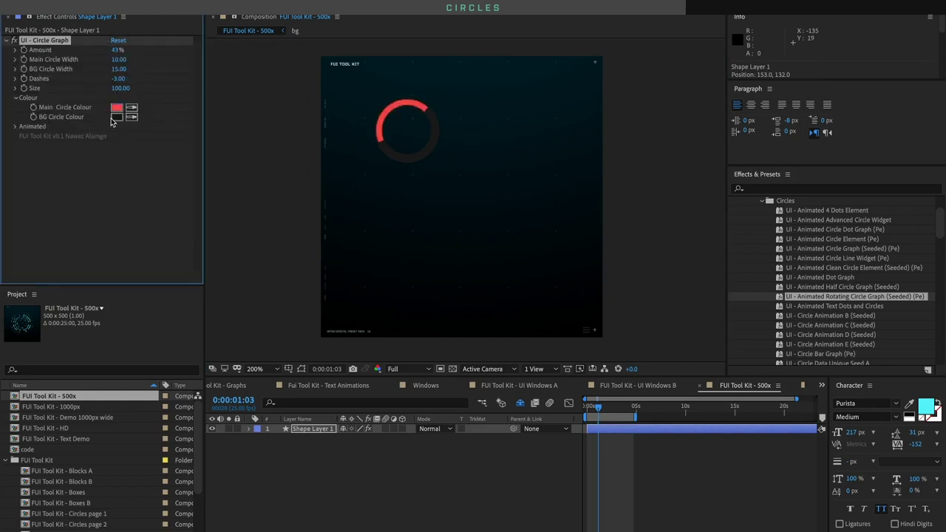
pyautogui.click(113, 122)
pyautogui.moveTo(23, 151); pyautogui.dragTo(20, 185)
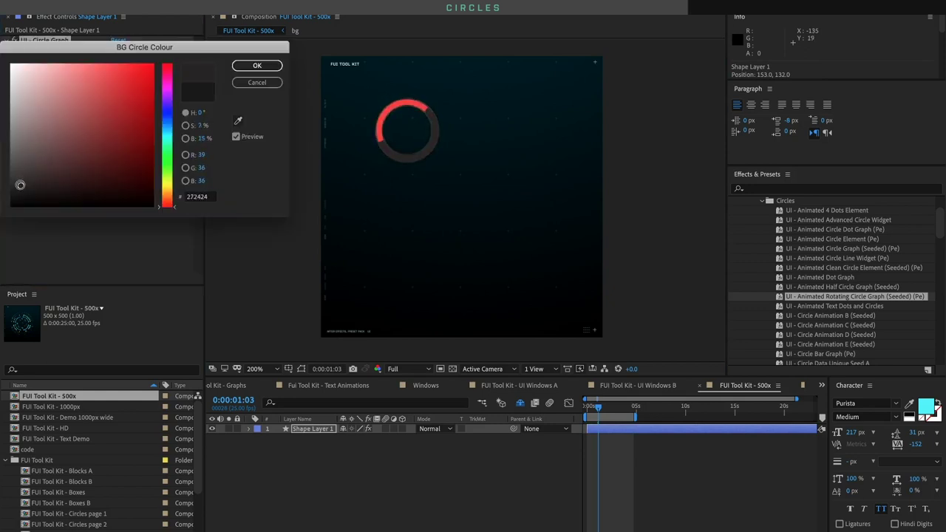
pyautogui.click(247, 68)
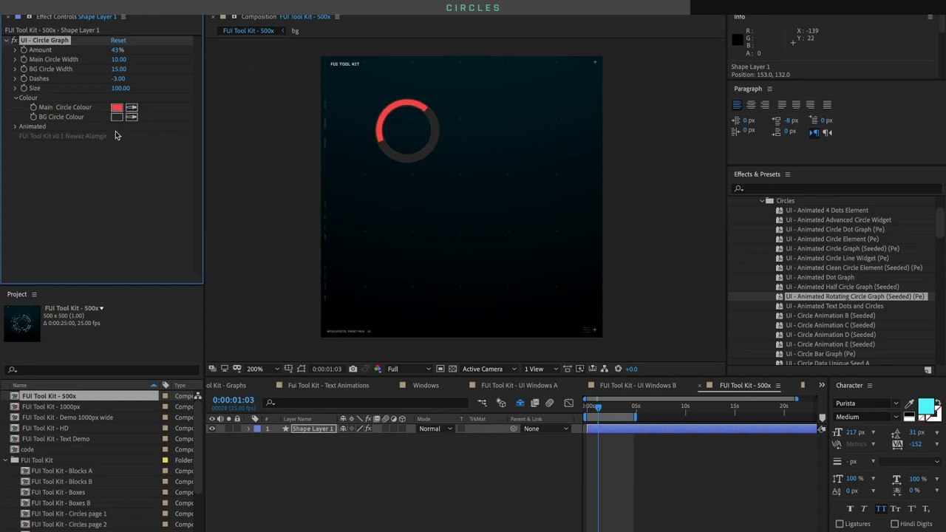
pyautogui.moveTo(124, 88); pyautogui.dragTo(117, 59)
pyautogui.hotkey('ctrl', 'z')
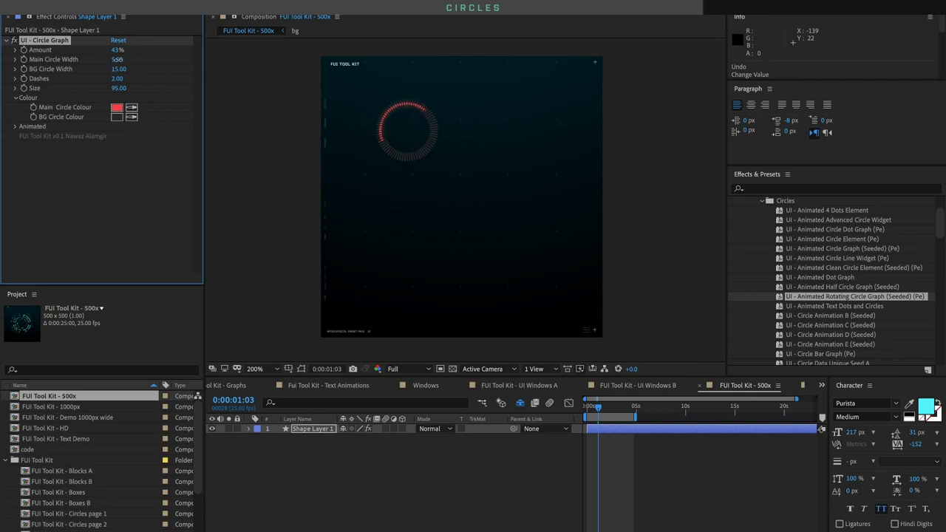
# Duplicate the red ring into four copies, arrange them, and preview the animation
pyautogui.hotkey('ctrl', 'd')
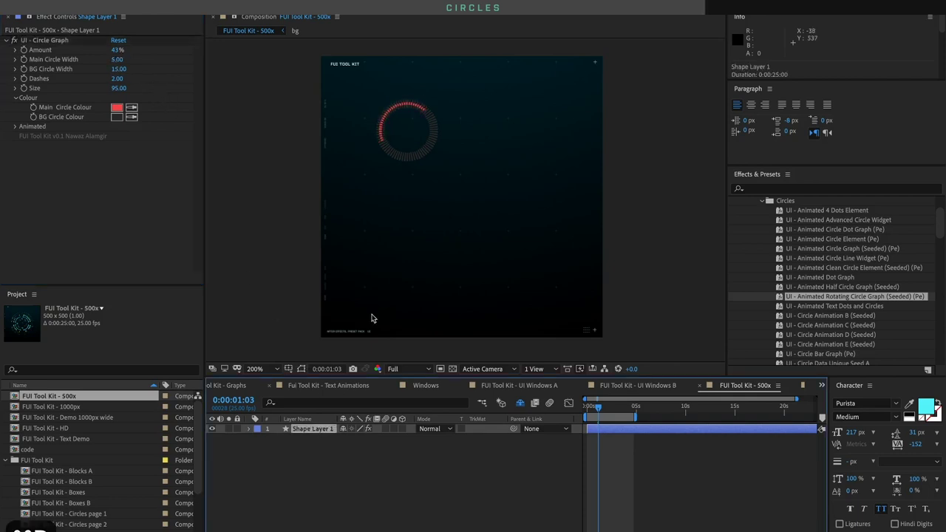
pyautogui.moveTo(408, 153); pyautogui.dragTo(503, 238)
pyautogui.hotkey('ctrl', 'd')
pyautogui.hotkey('ctrl', 'd')
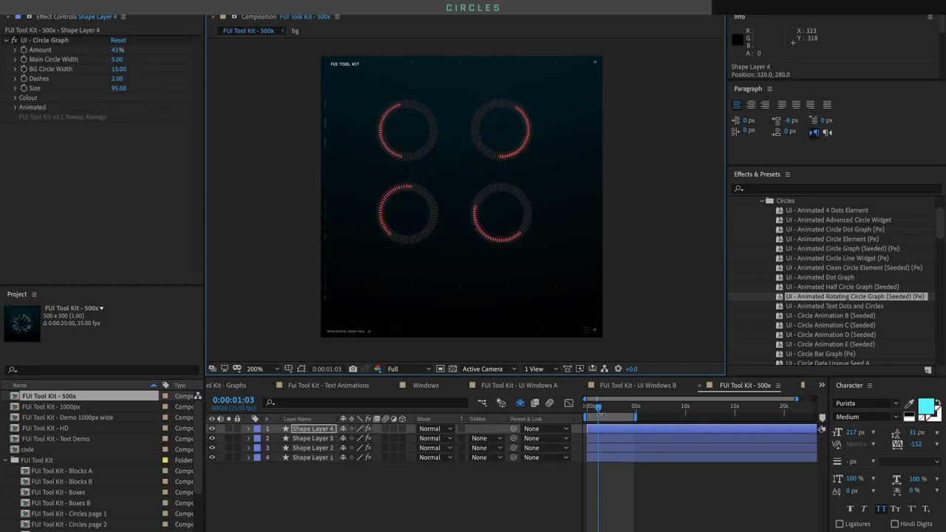
pyautogui.press('space')
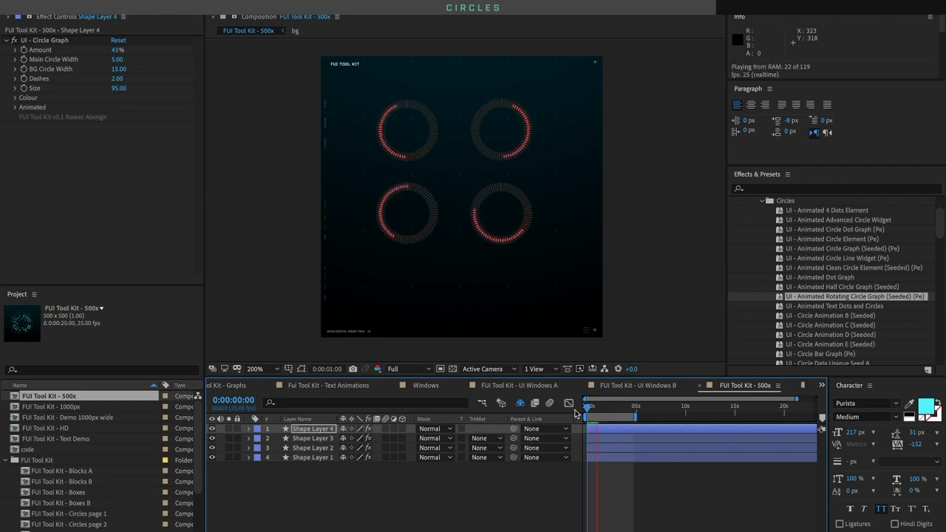
# Set Dashes to 0 on all four rings, preview the solid rings, then delete them
pyautogui.click(318, 457)
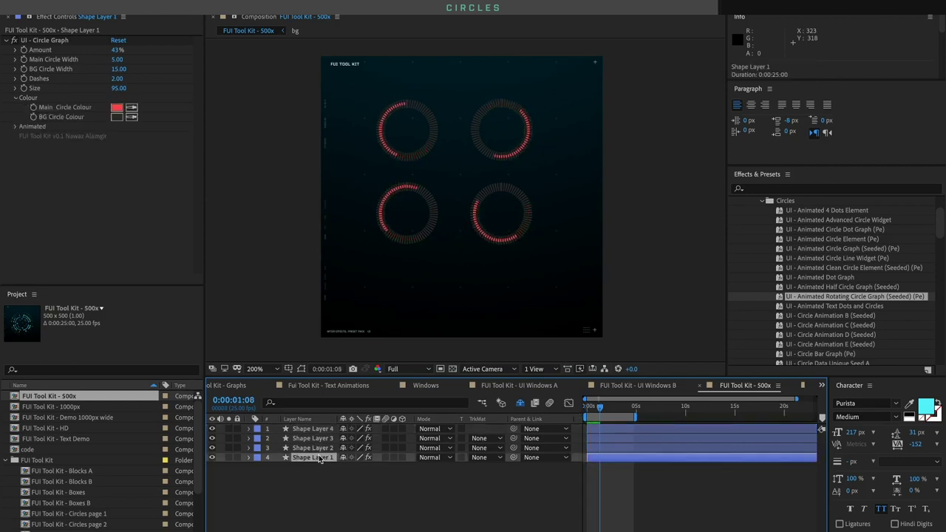
pyautogui.click(124, 80)
pyautogui.write('0')
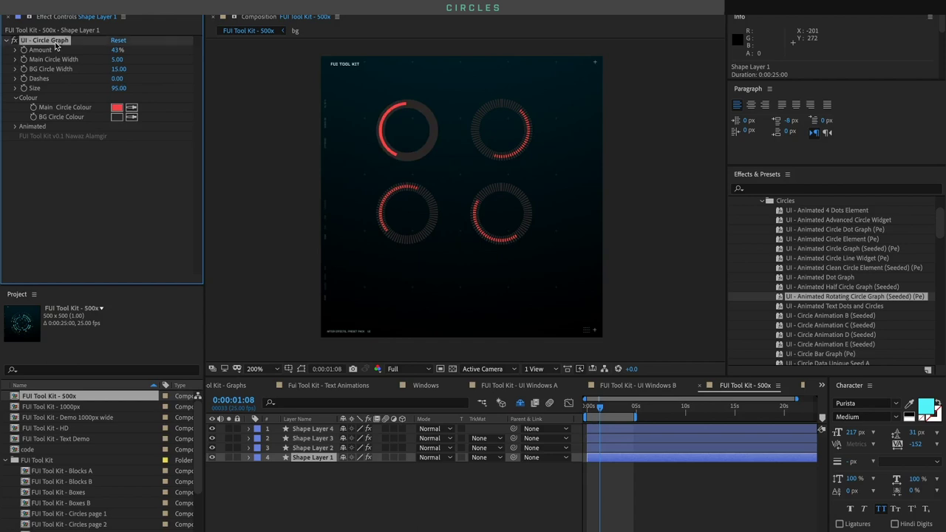
pyautogui.click(324, 448)
pyautogui.keyDown('shift'); pyautogui.click(322, 429); pyautogui.keyUp('shift')
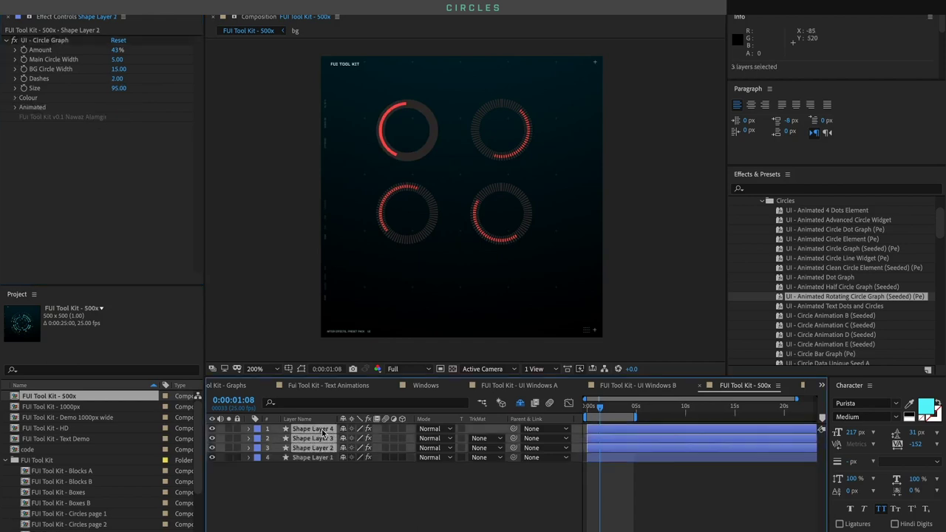
pyautogui.hotkey('ctrl', 'v')
pyautogui.click(392, 518)
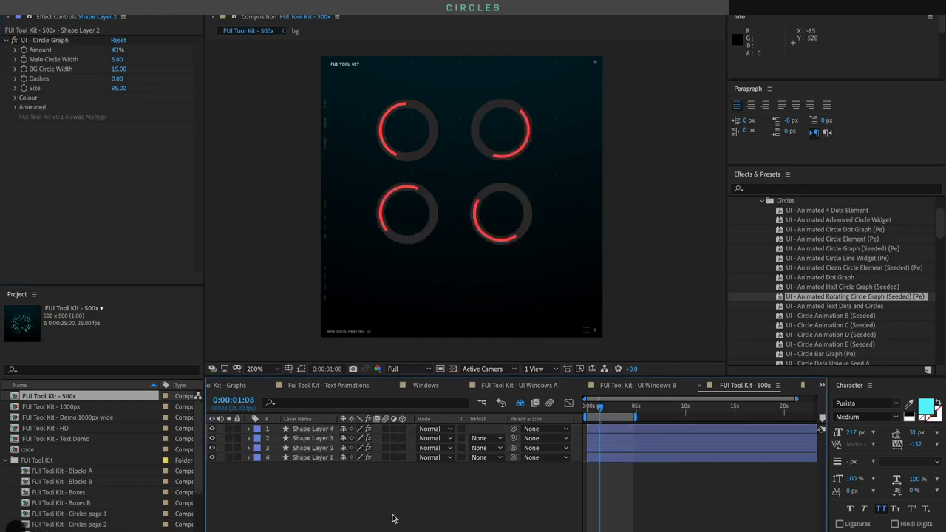
pyautogui.press('space')
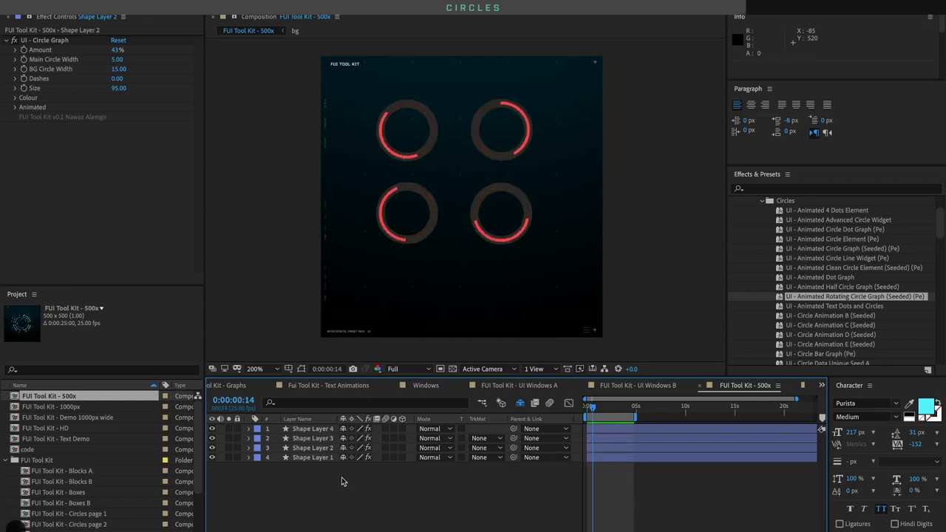
pyautogui.moveTo(338, 481); pyautogui.dragTo(306, 435)
pyautogui.press('Delete')
pyautogui.doubleClick(869, 307)
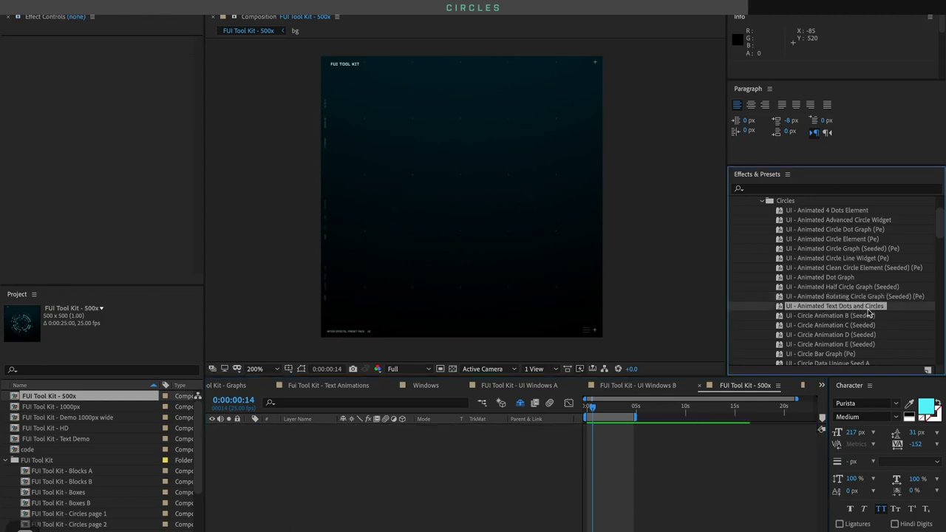
pyautogui.moveTo(537, 194); pyautogui.dragTo(460, 181)
pyautogui.press('space')
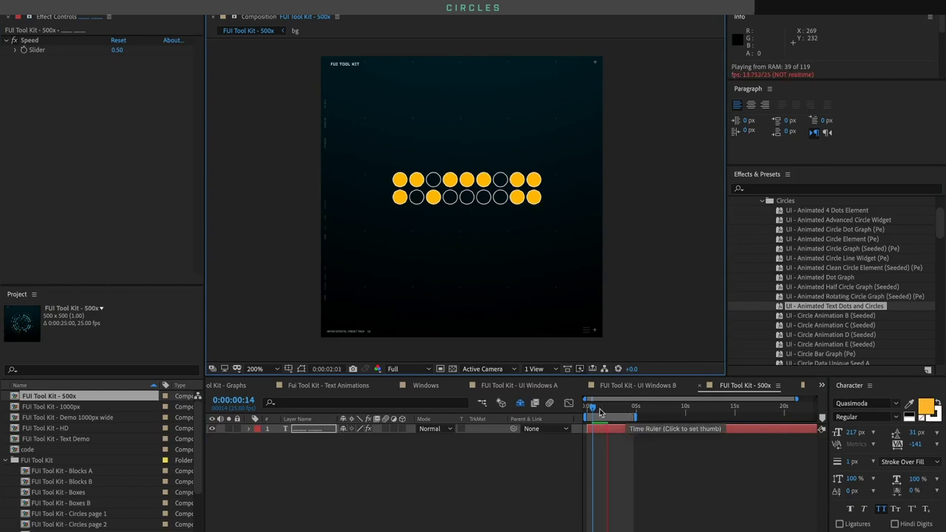
pyautogui.click(590, 412)
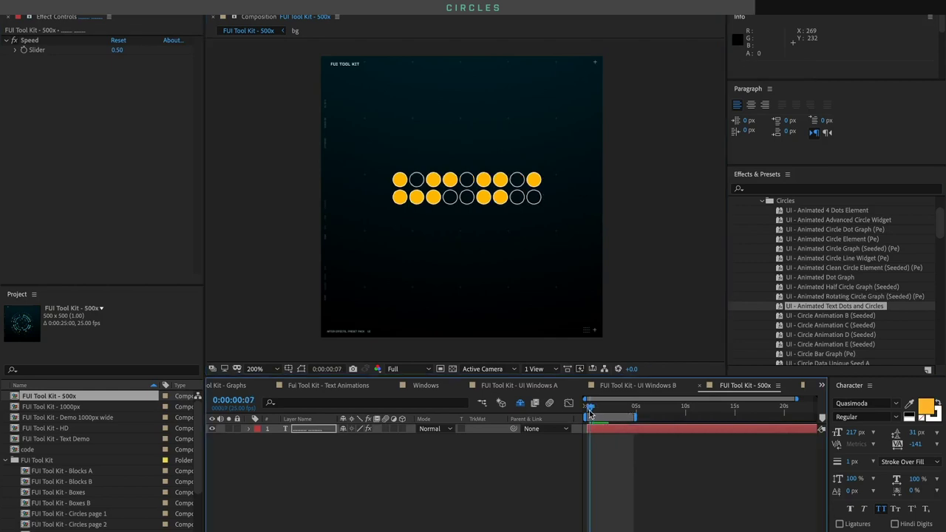
pyautogui.doubleClick(302, 428)
pyautogui.press('BackSpace')
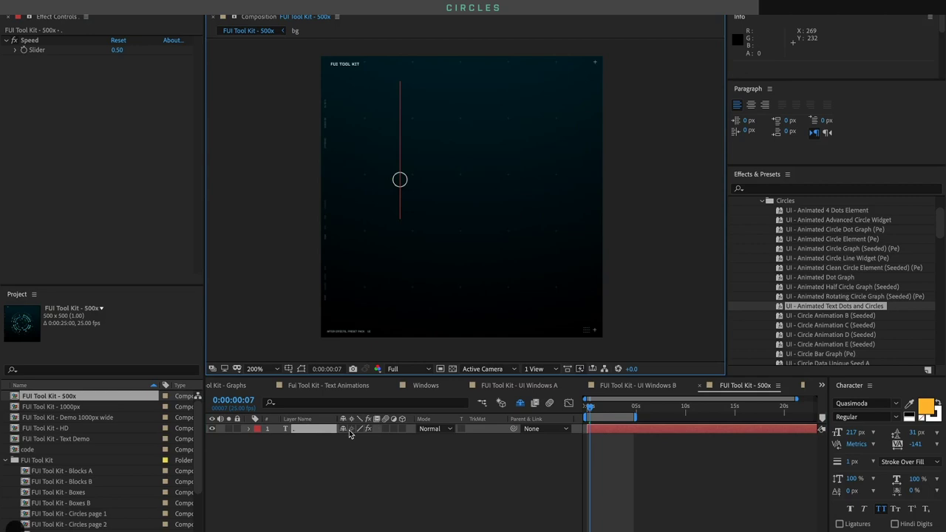
pyautogui.write('...')
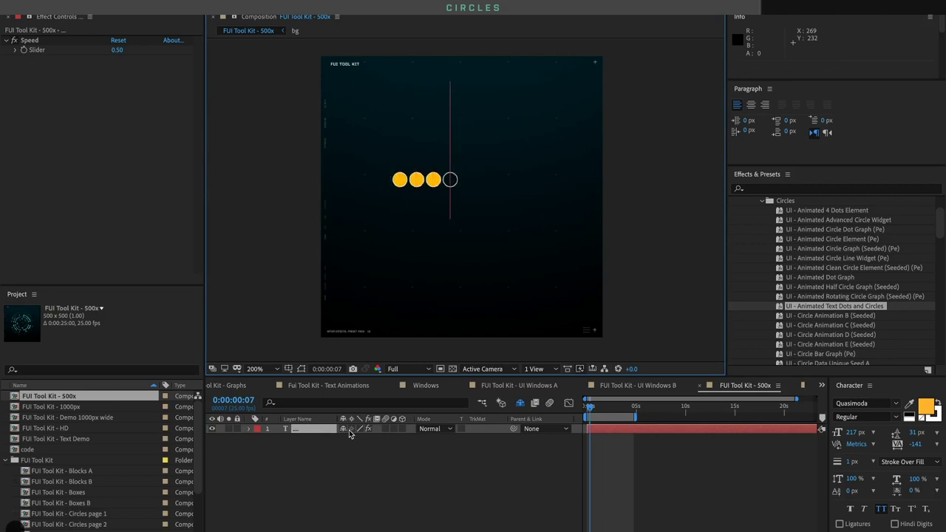
pyautogui.write('..')
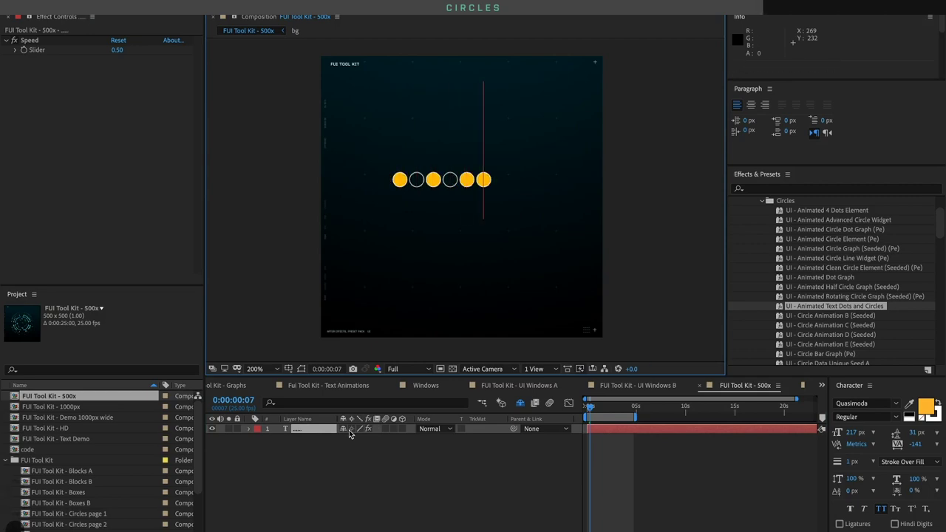
pyautogui.write('..')
pyautogui.press('Return')
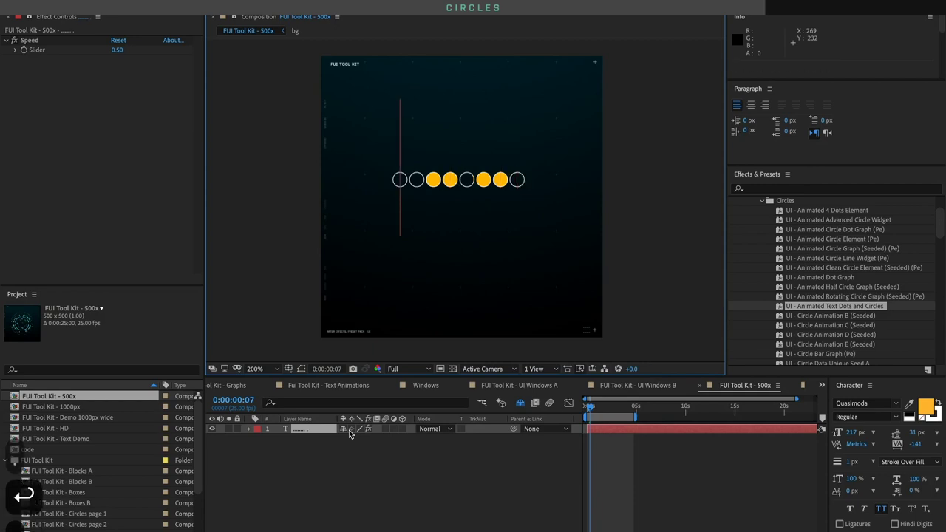
pyautogui.write('...')
pyautogui.press('Return')
pyautogui.write('...')
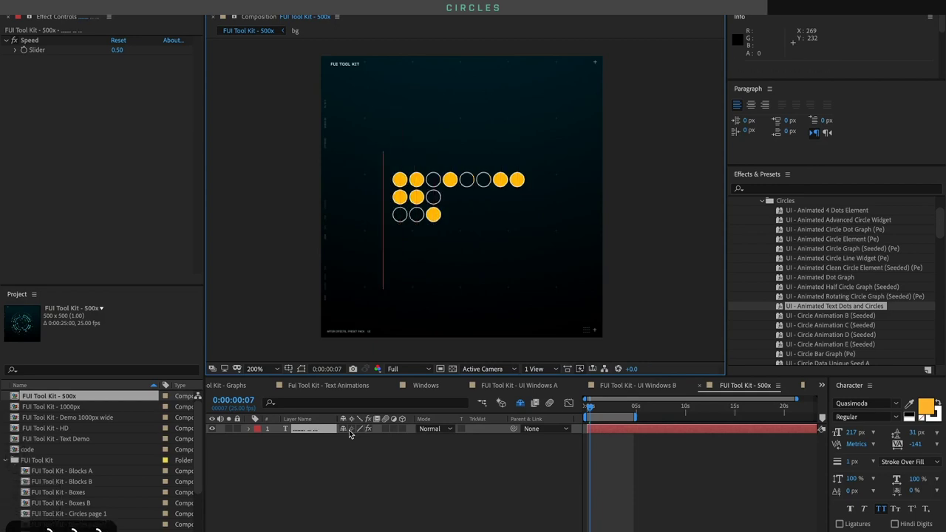
pyautogui.press('Return')
pyautogui.write('....')
pyautogui.press('Return')
pyautogui.write('.....')
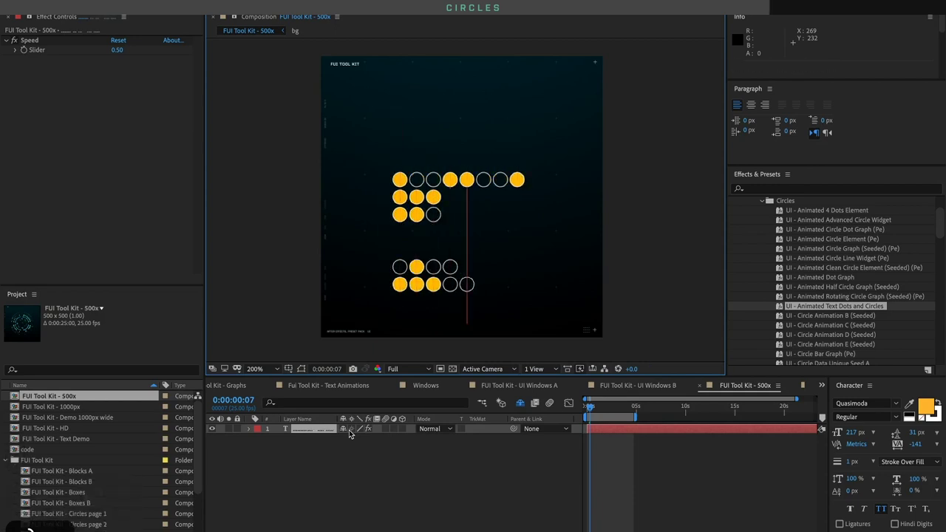
pyautogui.press('Up')
pyautogui.press('Up')
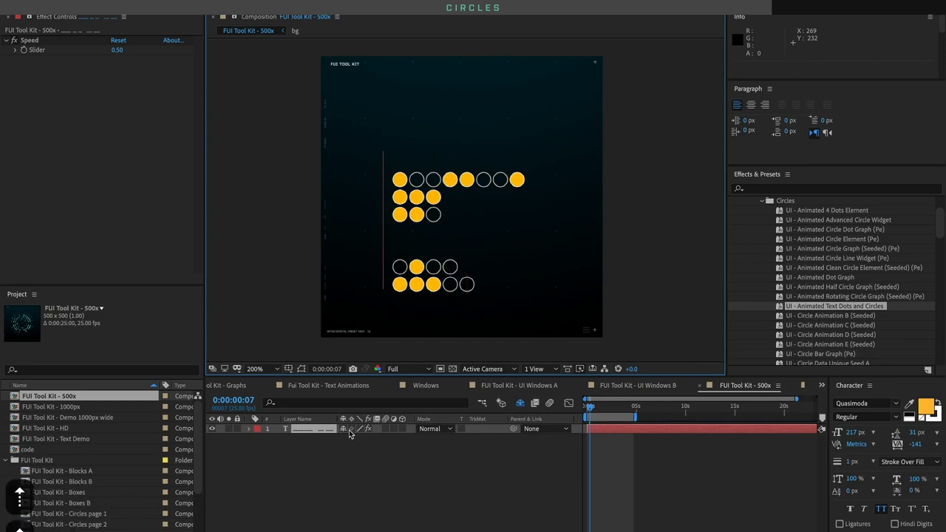
pyautogui.write('...')
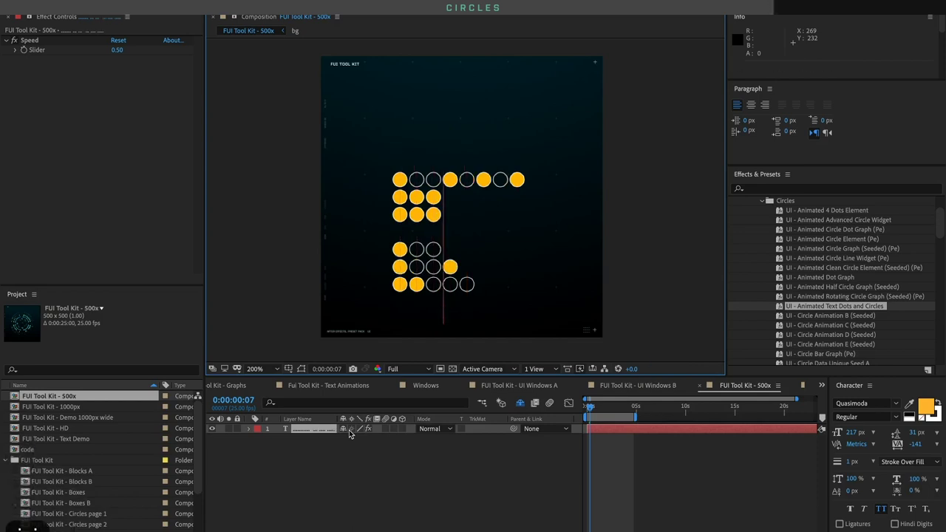
pyautogui.press('Down')
pyautogui.press('Down')
pyautogui.press('Down')
pyautogui.press('Down')
pyautogui.write('....')
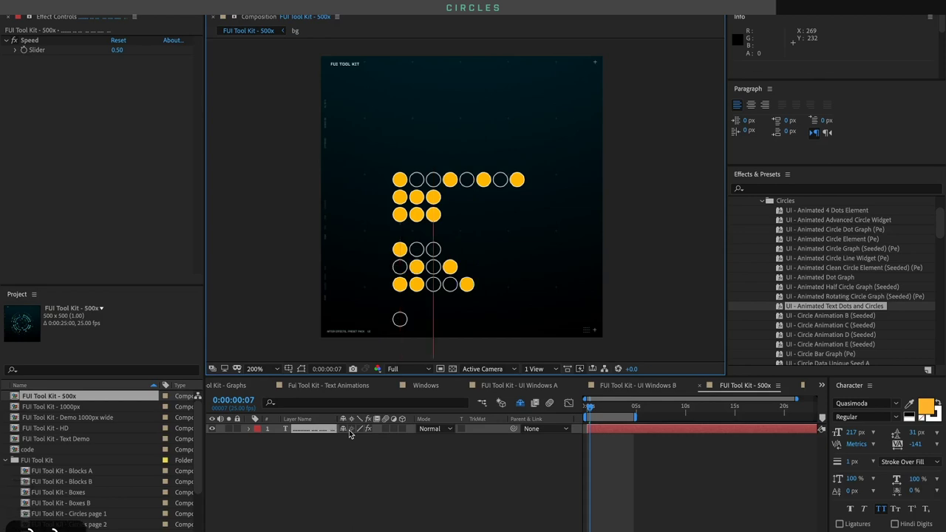
pyautogui.click(323, 429)
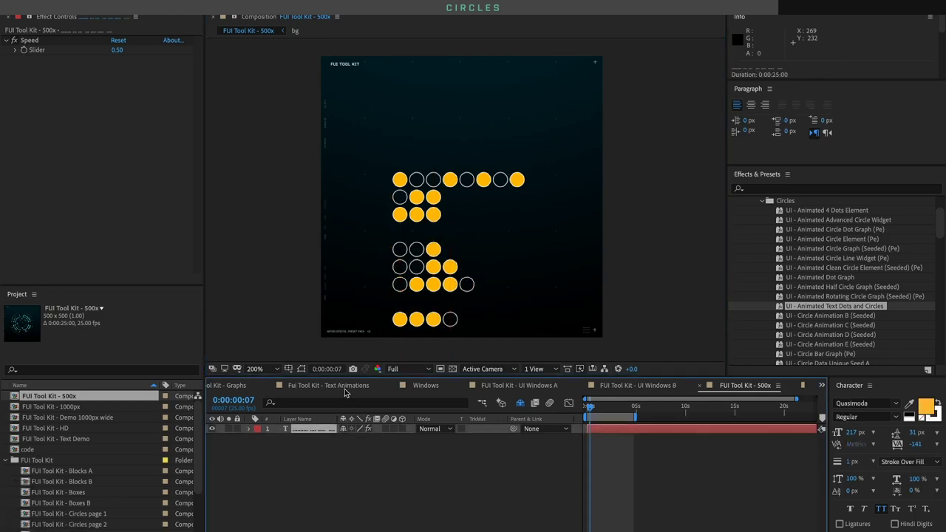
pyautogui.moveTo(415, 241); pyautogui.dragTo(424, 164)
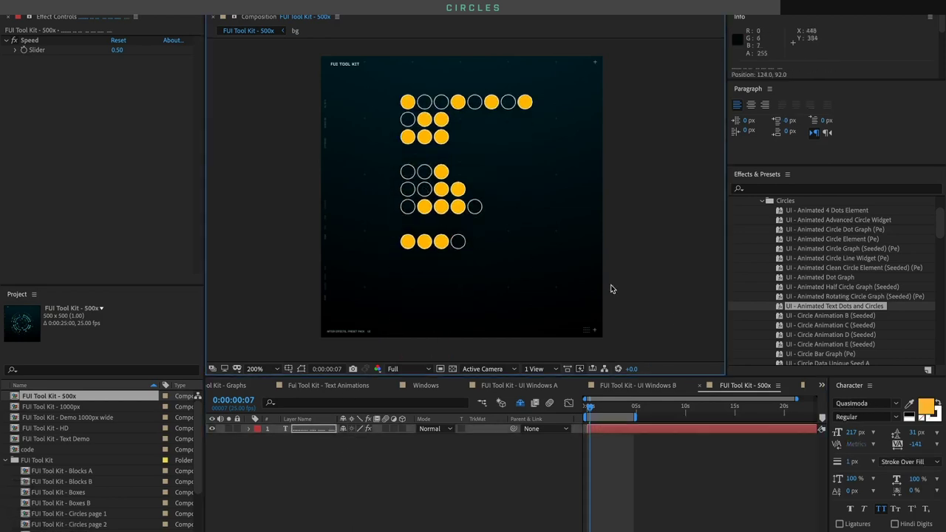
pyautogui.moveTo(847, 438)
pyautogui.mouseDown()
pyautogui.moveTo(827, 435)
pyautogui.moveTo(850, 439)
pyautogui.mouseUp()
pyautogui.moveTo(914, 444); pyautogui.dragTo(933, 444)
pyautogui.click(477, 210)
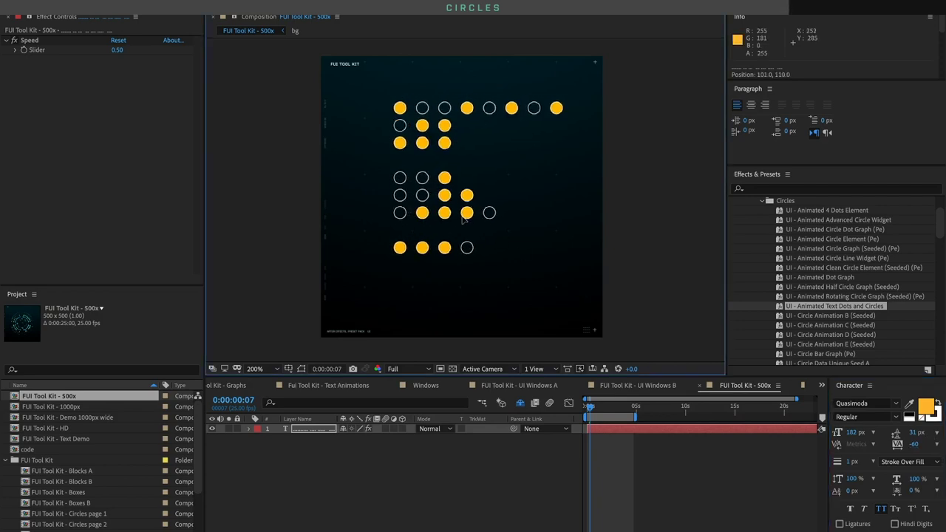
pyautogui.press('space')
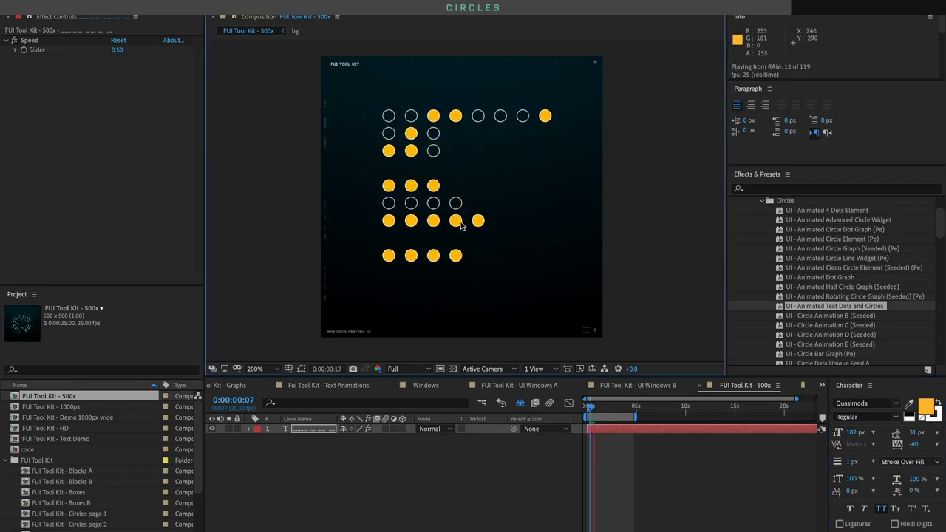
pyautogui.click(117, 49)
pyautogui.write('4')
pyautogui.press('Return')
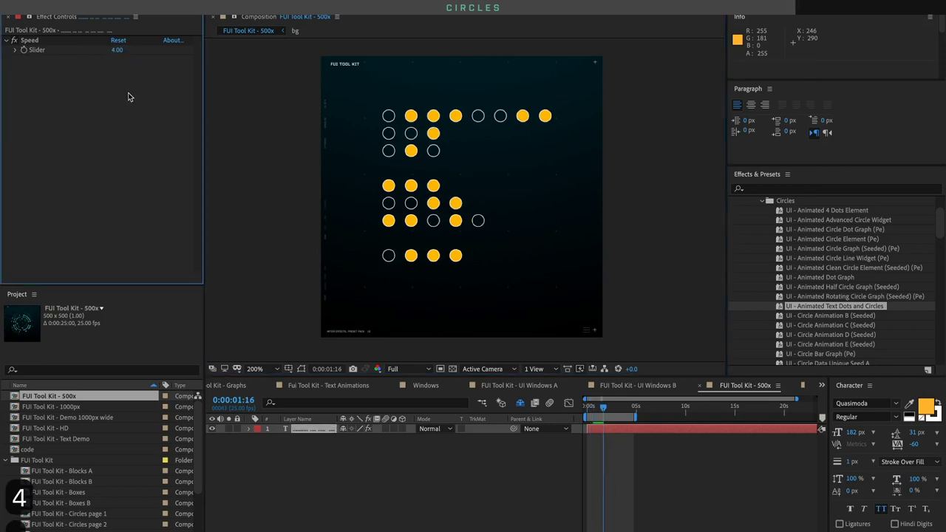
pyautogui.press('space')
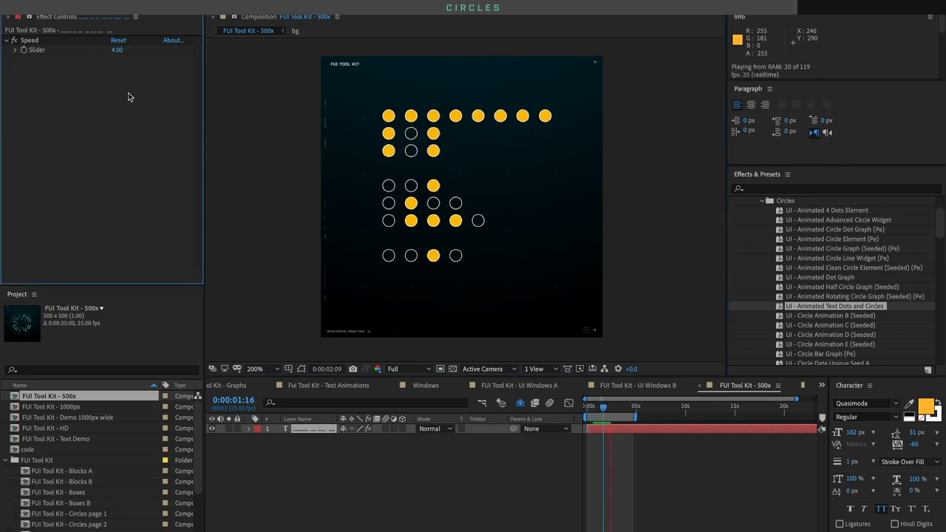
pyautogui.press('Delete')
pyautogui.click(831, 315)
pyautogui.scroll(-1, 869, 273)
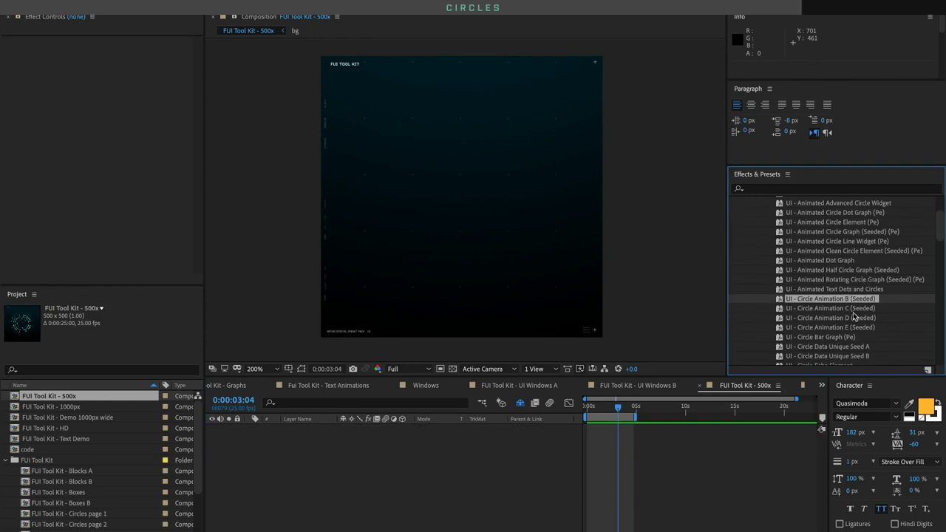
# Add Circle Animation B, D, E and D presets, placing one in each corner quadrant
pyautogui.doubleClick(849, 303)
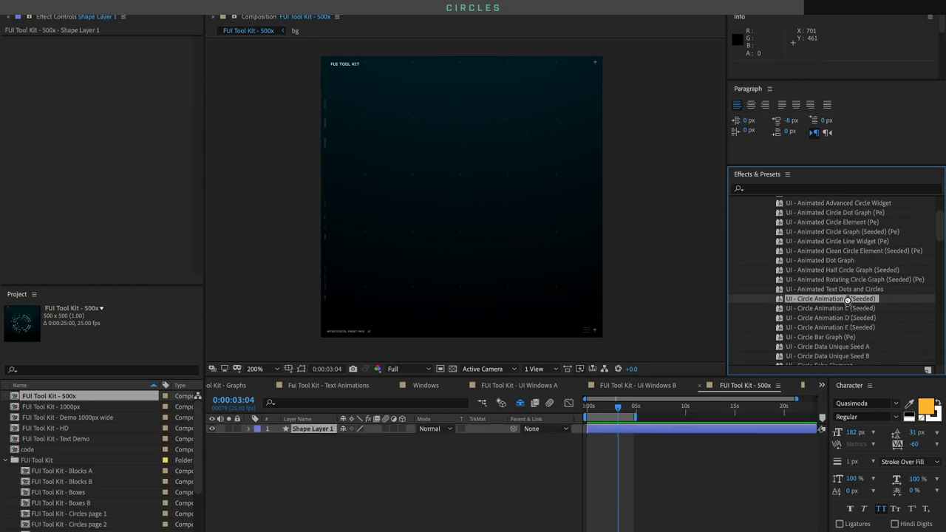
pyautogui.click(446, 171)
pyautogui.moveTo(455, 182); pyautogui.dragTo(408, 118)
pyautogui.click(573, 469)
pyautogui.doubleClick(830, 308)
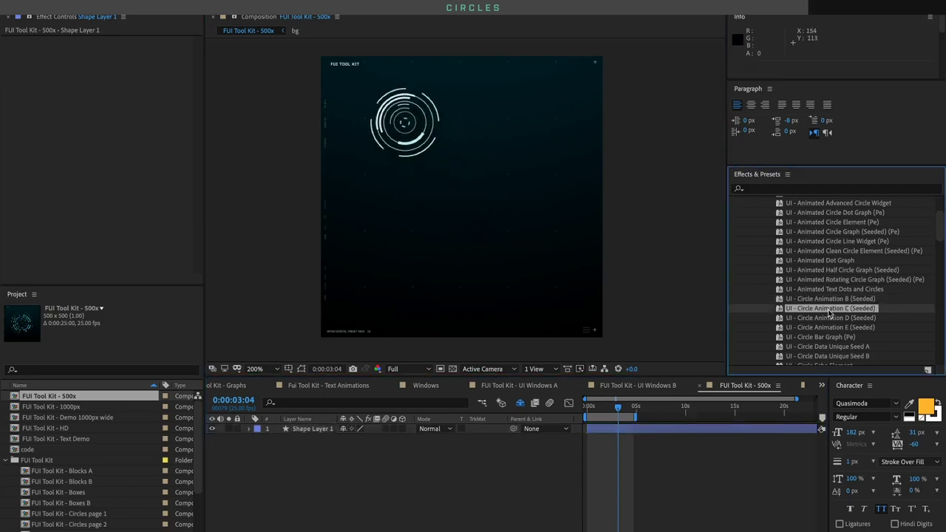
pyautogui.moveTo(461, 185); pyautogui.dragTo(519, 112)
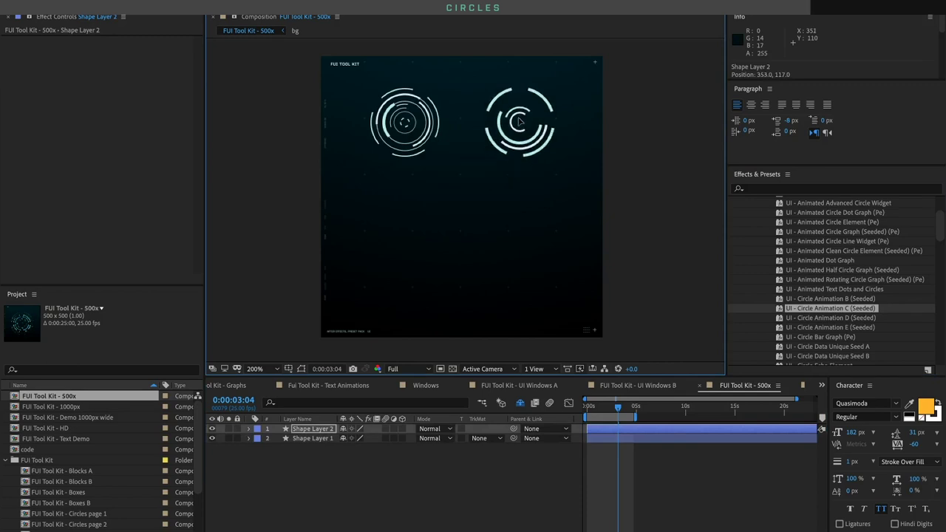
pyautogui.doubleClick(789, 318)
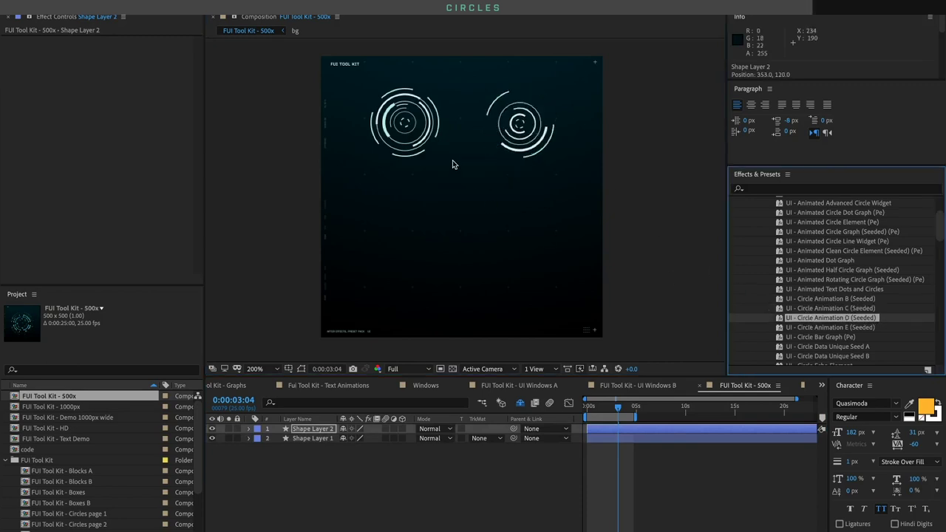
pyautogui.doubleClick(830, 327)
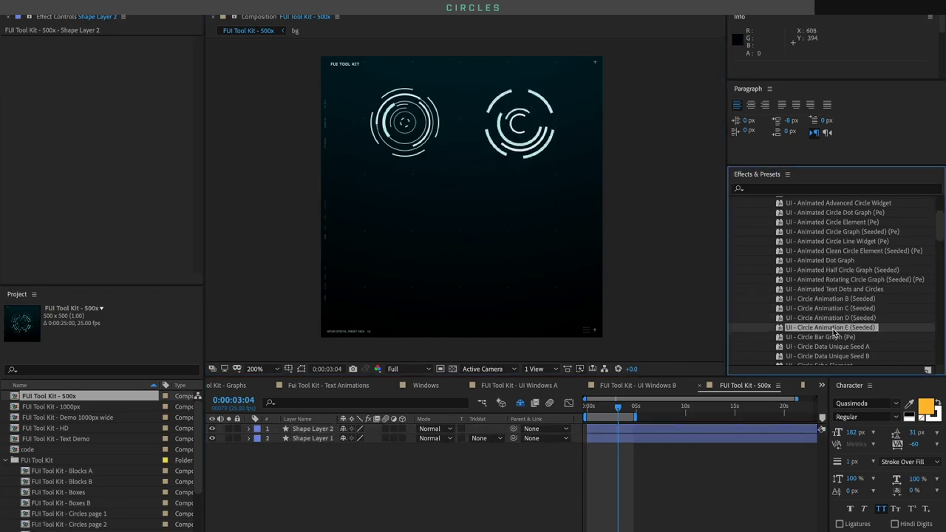
pyautogui.moveTo(468, 196); pyautogui.dragTo(412, 219)
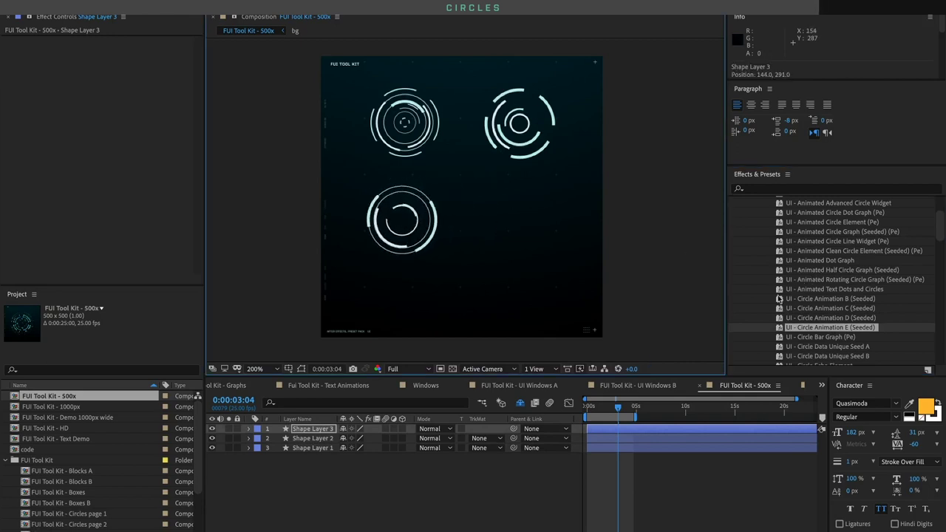
pyautogui.doubleClick(831, 319)
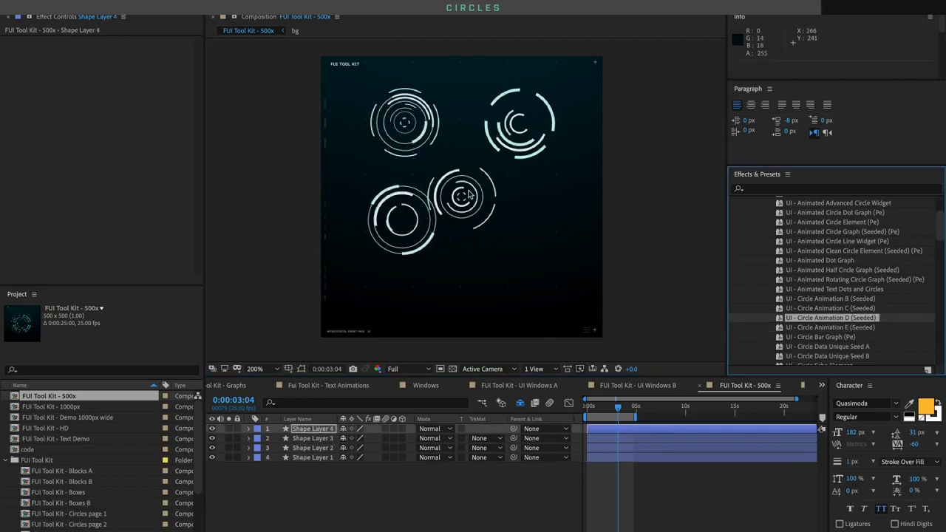
pyautogui.moveTo(469, 195); pyautogui.dragTo(528, 224)
# Preview the four circles and refine their positions, raising them toward the top
pyautogui.press('space')
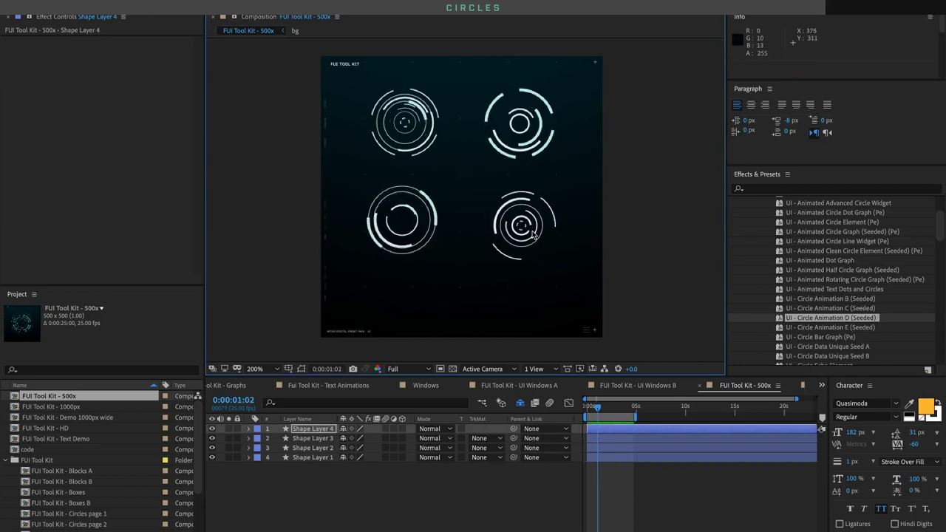
pyautogui.moveTo(533, 234); pyautogui.dragTo(531, 233)
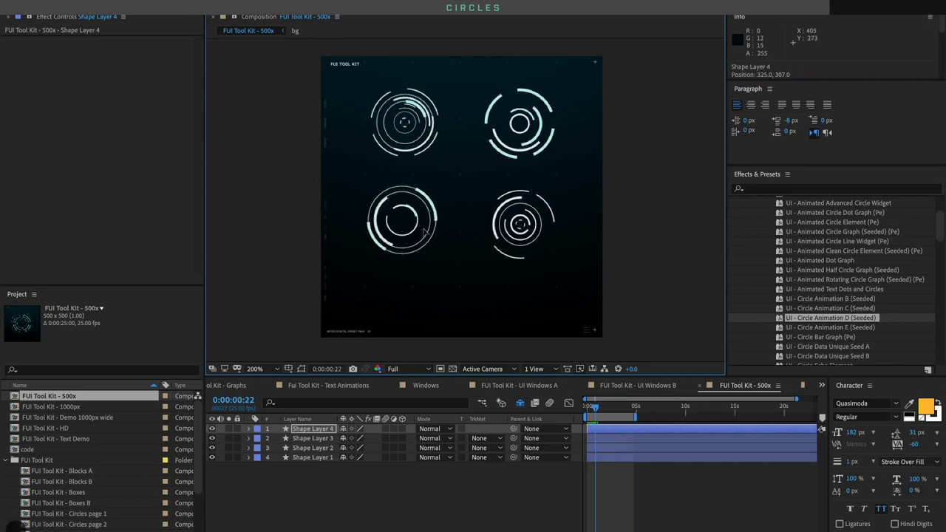
pyautogui.moveTo(566, 213); pyautogui.dragTo(521, 225)
pyautogui.hotkey('ctrl', 'a')
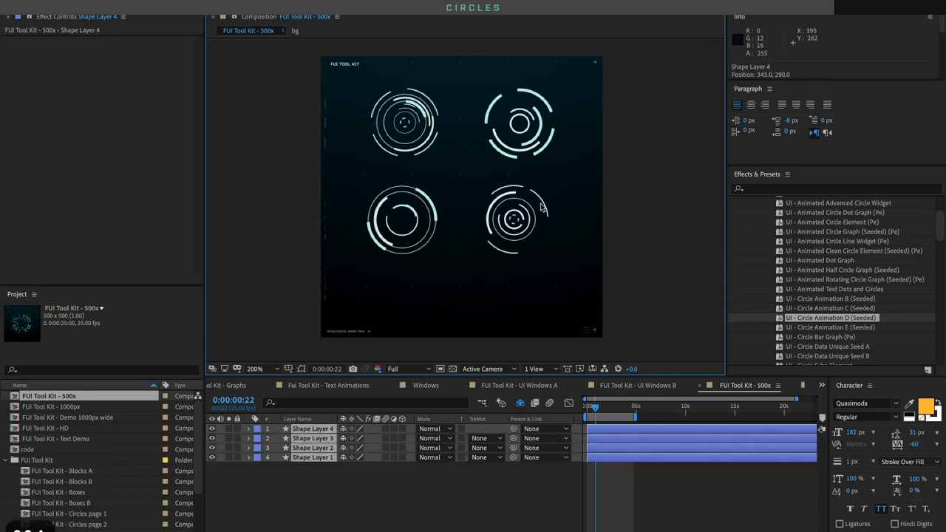
pyautogui.moveTo(398, 214); pyautogui.dragTo(396, 198)
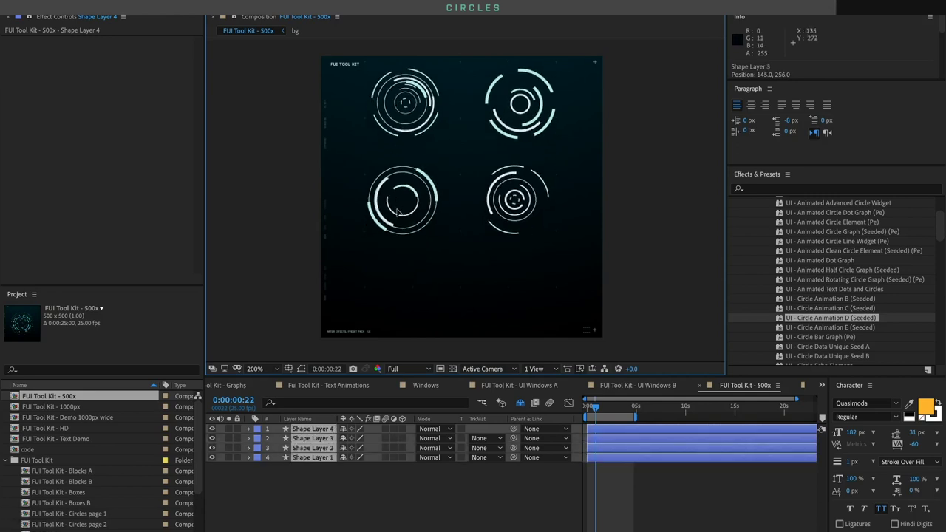
pyautogui.click(581, 201)
pyautogui.moveTo(588, 187)
pyautogui.mouseDown()
pyautogui.moveTo(392, 220)
pyautogui.moveTo(393, 192)
pyautogui.mouseUp()
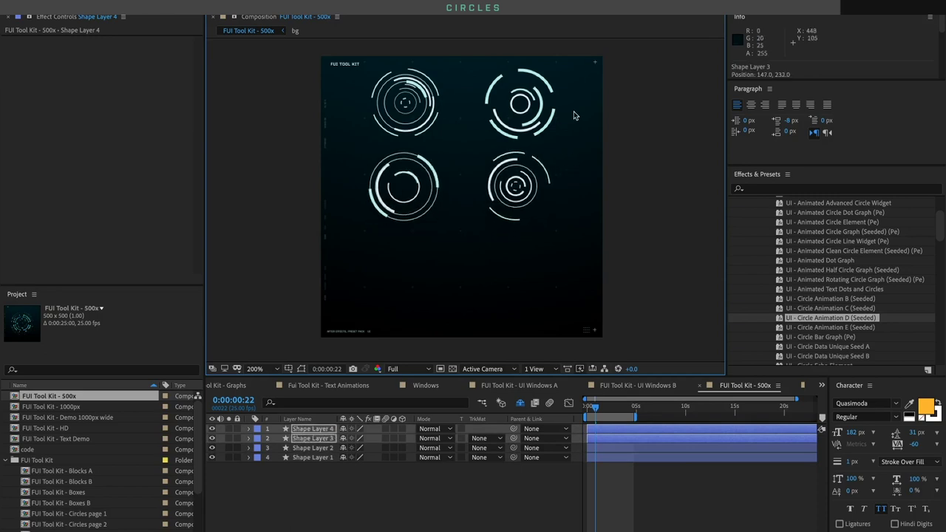
pyautogui.moveTo(581, 76)
pyautogui.mouseDown()
pyautogui.moveTo(373, 169)
pyautogui.moveTo(346, 206)
pyautogui.mouseUp()
# Duplicate the four circles below the originals, scrub to preview, and select all layers
pyautogui.hotkey('ctrl', 'd')
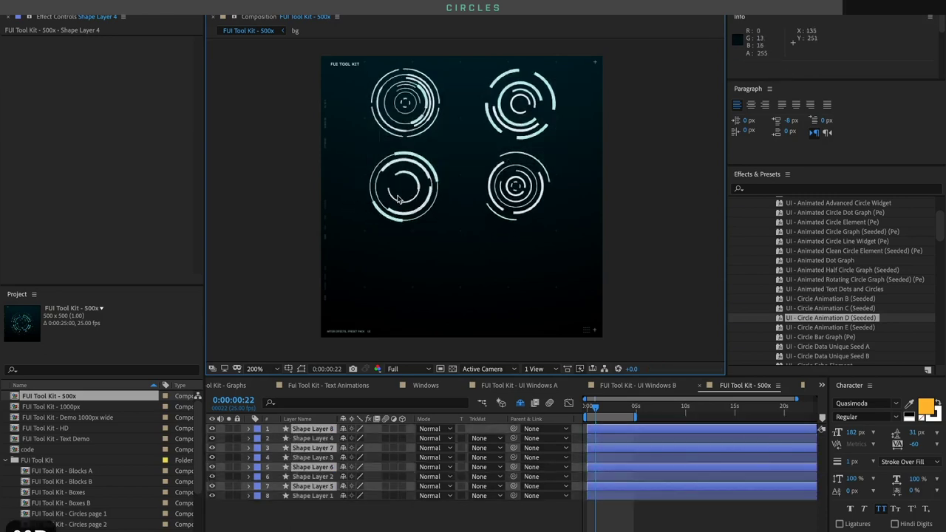
pyautogui.moveTo(401, 197); pyautogui.dragTo(397, 345)
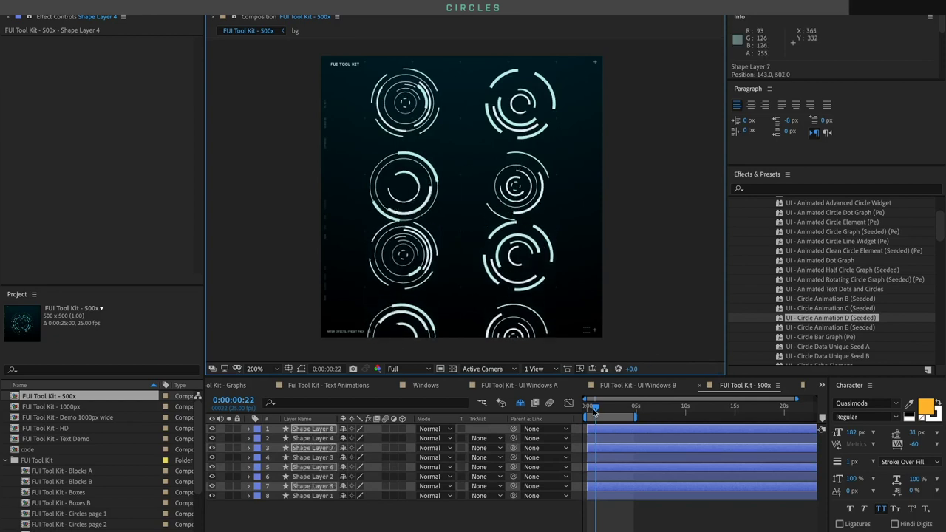
pyautogui.moveTo(593, 409)
pyautogui.mouseDown()
pyautogui.moveTo(614, 394)
pyautogui.moveTo(596, 406)
pyautogui.mouseUp()
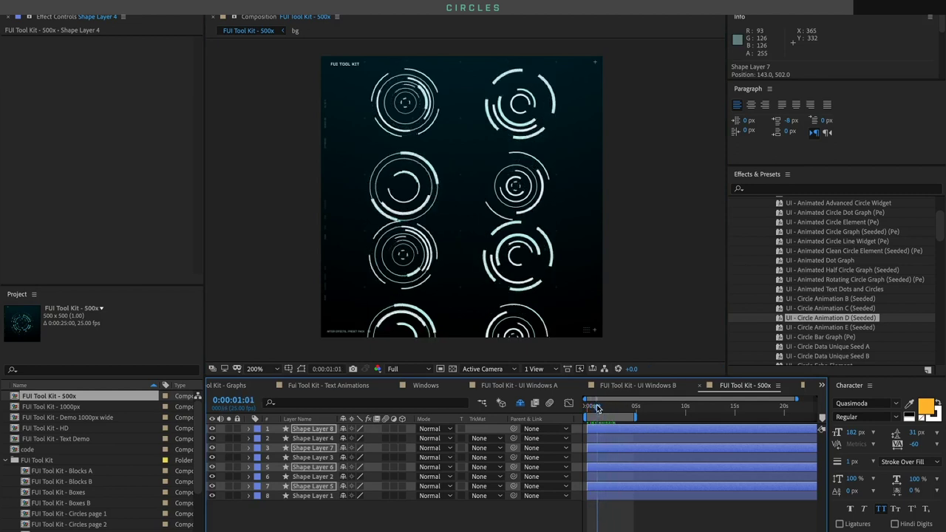
pyautogui.press('super+a')
# Clear the comp and apply the UI - Circle Bar Graph preset, starting at frame one
pyautogui.press('Delete')
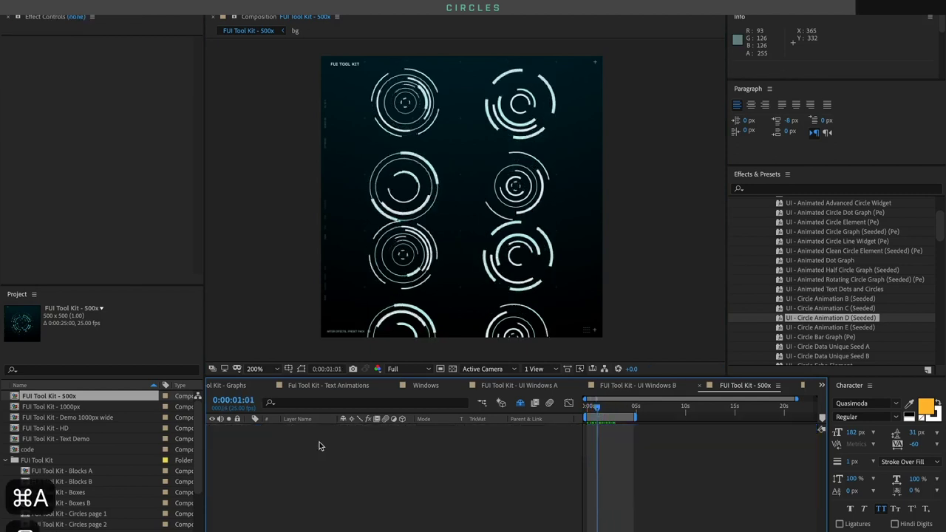
pyautogui.click(806, 338)
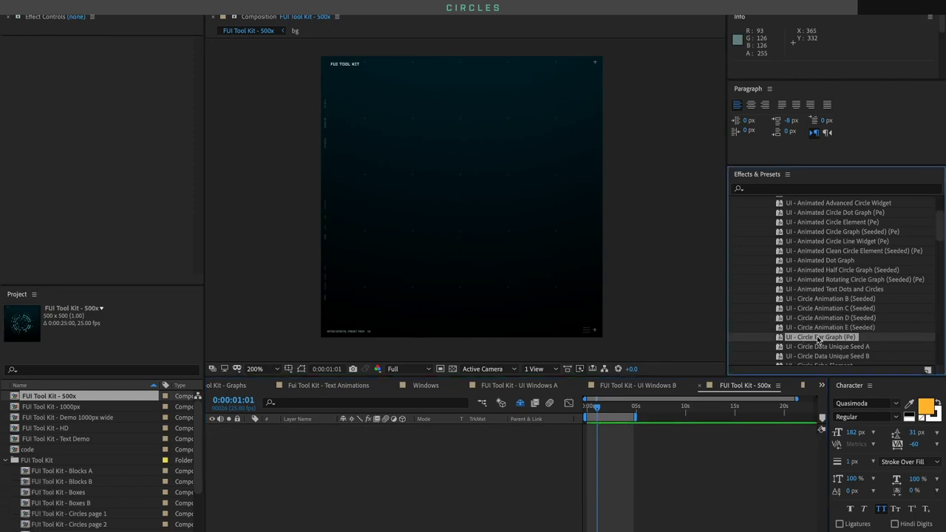
pyautogui.scroll(-1, 819, 339)
pyautogui.doubleClick(815, 326)
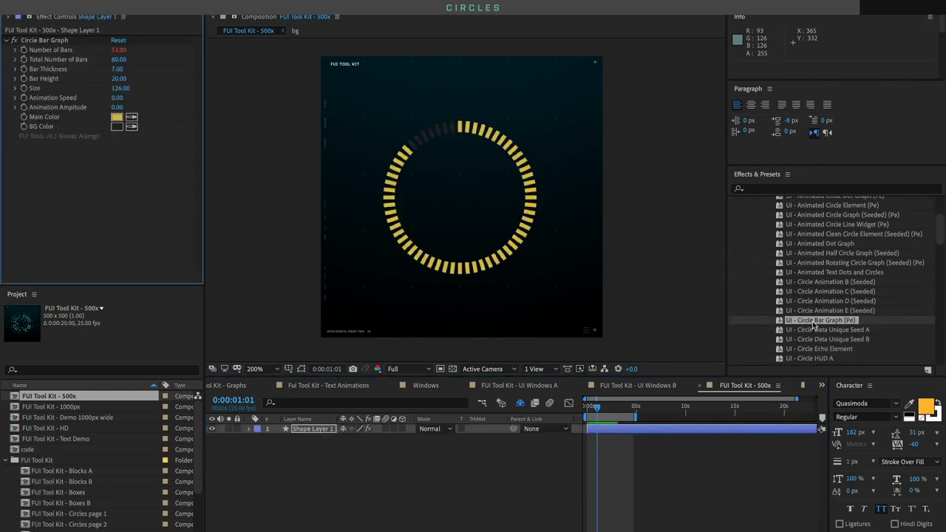
pyautogui.moveTo(589, 405)
pyautogui.mouseDown()
pyautogui.moveTo(604, 401)
pyautogui.moveTo(587, 406)
pyautogui.mouseUp()
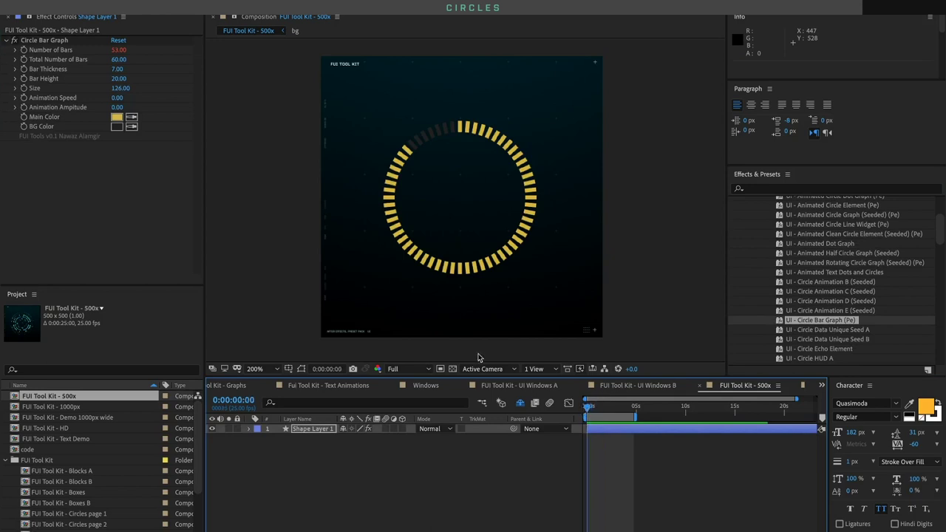
# Set Total Number of Bars 12 and Number of Bars 4, raise Bar Height, then delete the layer
pyautogui.moveTo(123, 64)
pyautogui.mouseDown()
pyautogui.moveTo(137, 50)
pyautogui.moveTo(123, 58)
pyautogui.mouseUp()
pyautogui.click(123, 59)
pyautogui.write('12')
pyautogui.press('Return')
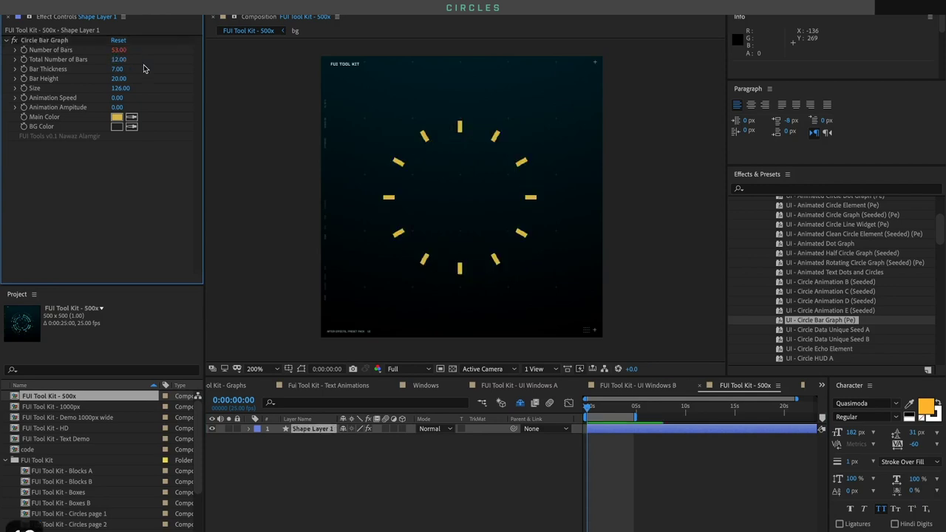
pyautogui.click(121, 51)
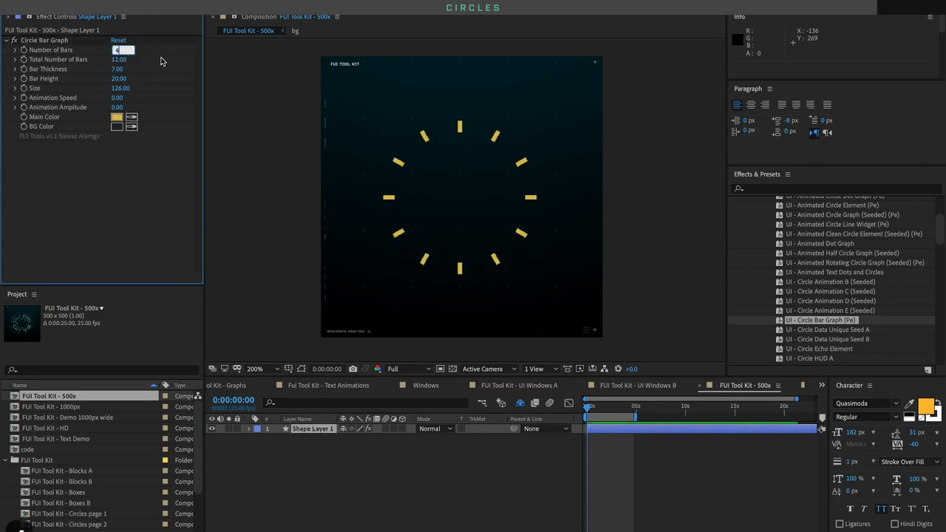
pyautogui.write('4')
pyautogui.press('Return')
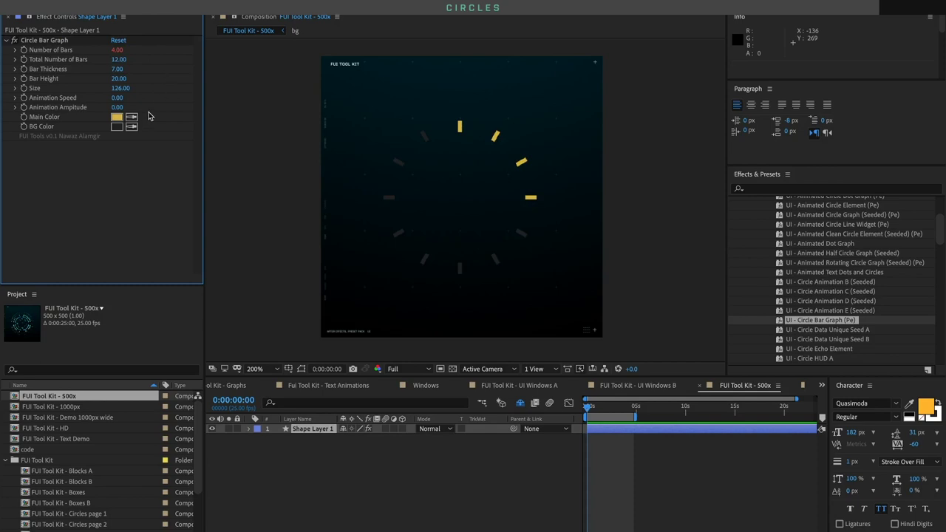
pyautogui.moveTo(119, 78)
pyautogui.mouseDown()
pyautogui.moveTo(131, 76)
pyautogui.moveTo(118, 78)
pyautogui.moveTo(127, 77)
pyautogui.moveTo(121, 88)
pyautogui.moveTo(134, 69)
pyautogui.moveTo(128, 77)
pyautogui.mouseUp()
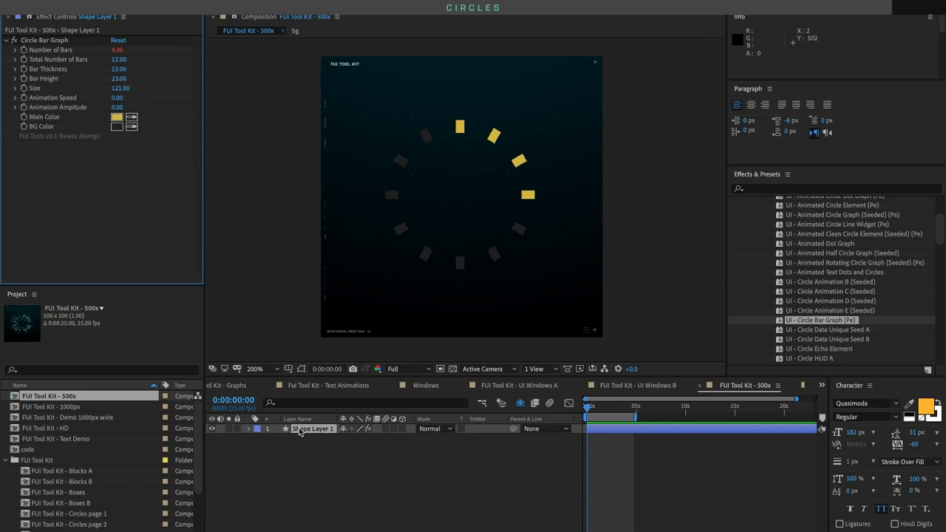
pyautogui.press('Delete')
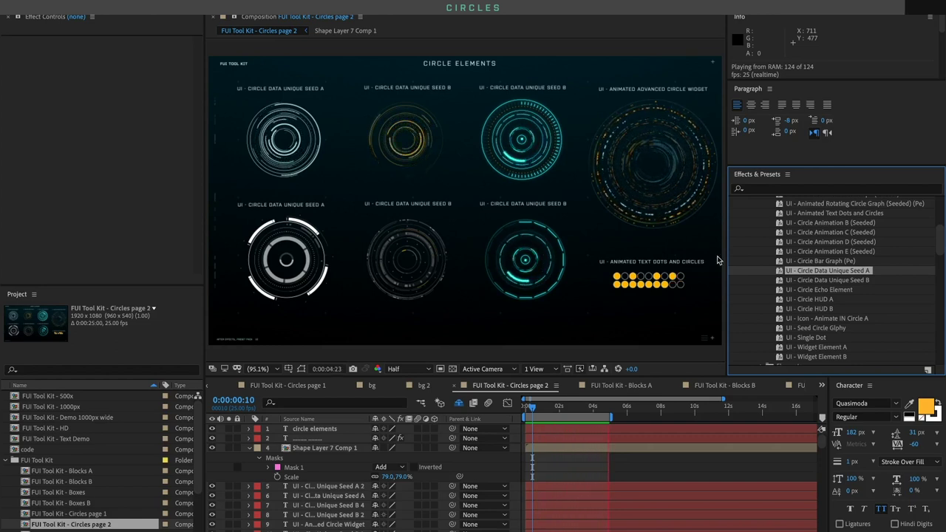
# Open FUI Tool Kit - 500x, apply Circle Data Unique Seed A, duplicate it twice, and preview
pyautogui.click(64, 399)
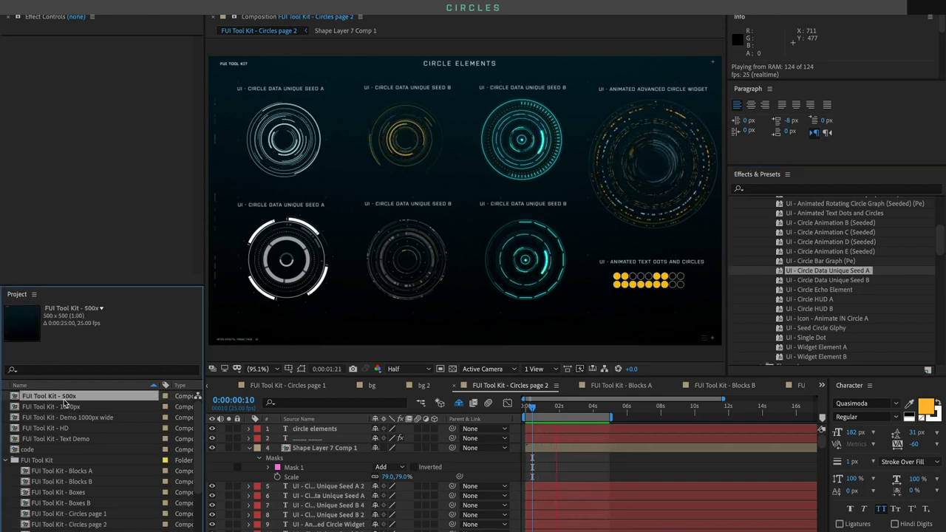
pyautogui.doubleClick(64, 399)
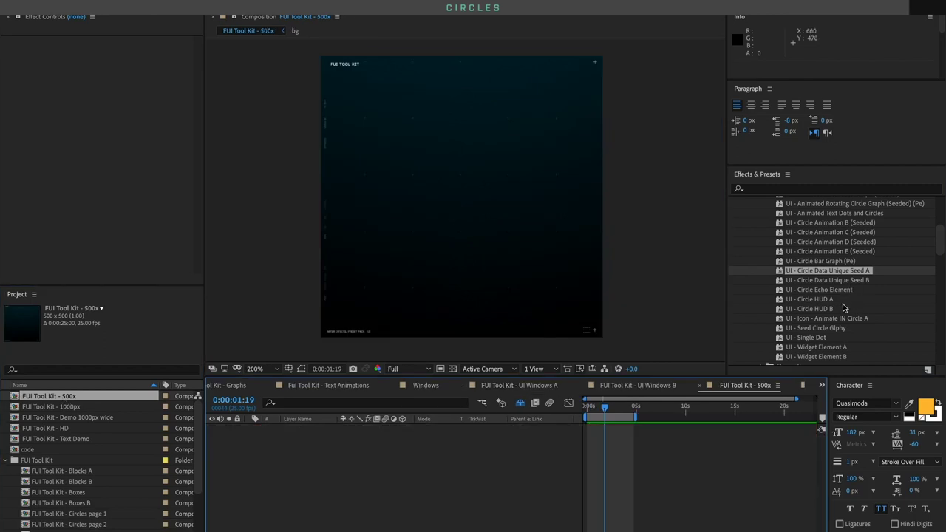
pyautogui.click(833, 273)
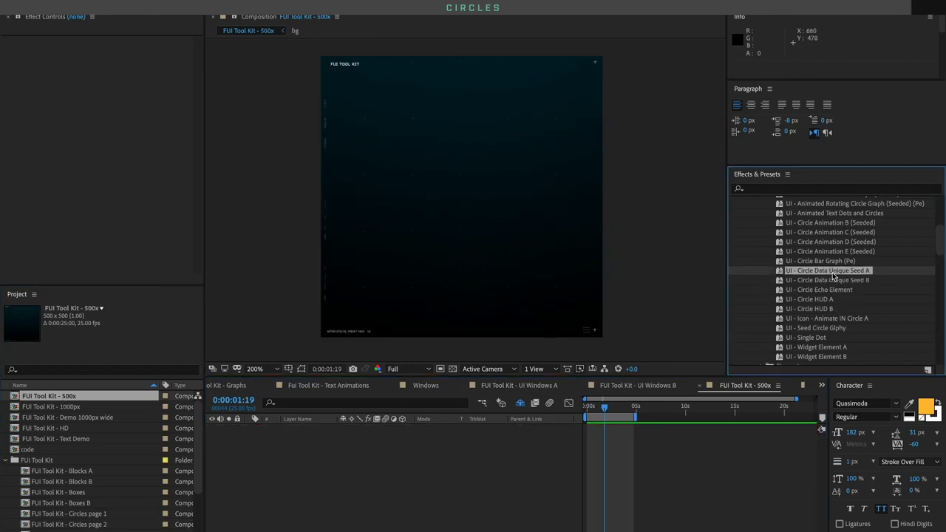
pyautogui.moveTo(848, 278); pyautogui.dragTo(444, 201)
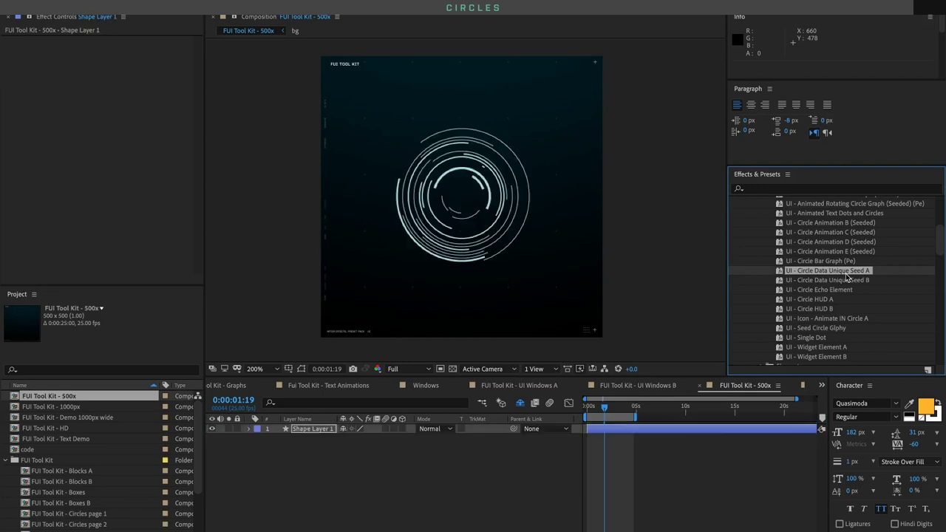
pyautogui.click(302, 431)
pyautogui.hotkey('ctrl', 'd')
pyautogui.hotkey('ctrl', 'd')
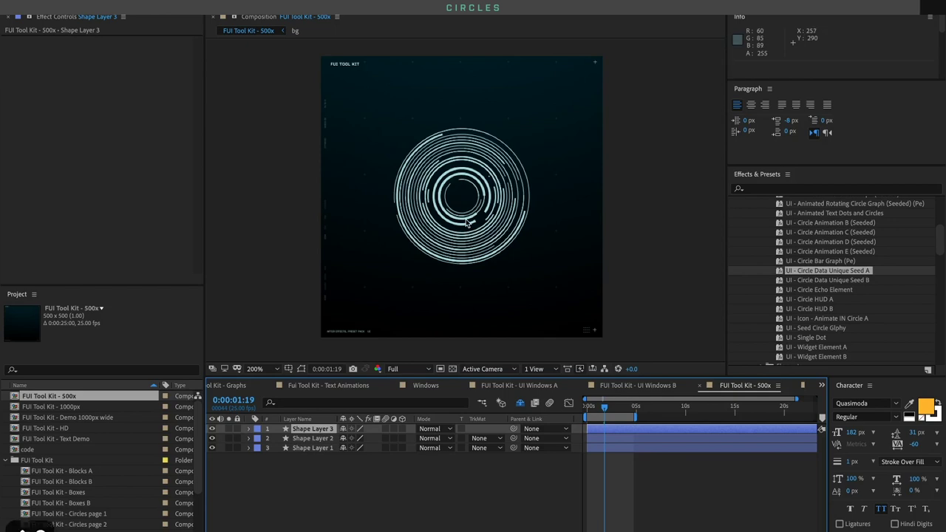
pyautogui.press('space')
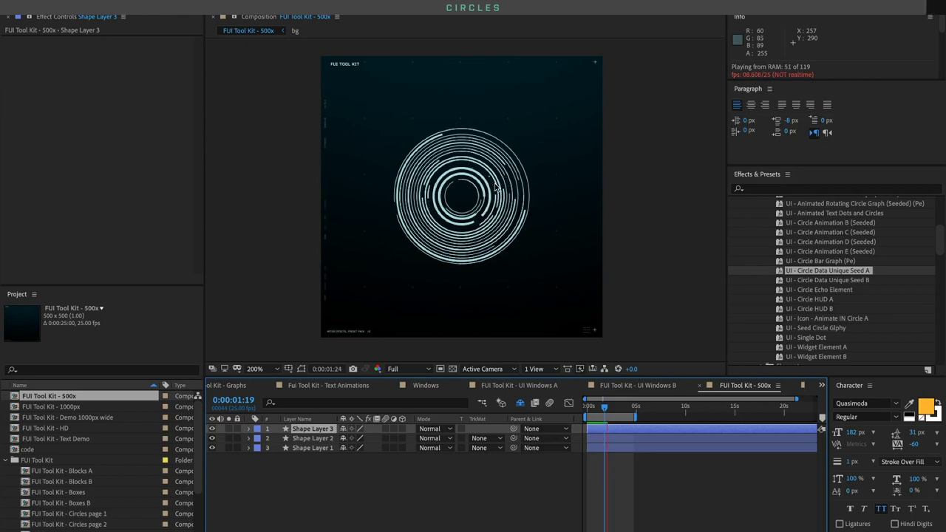
# Stagger the three circles diagonally, scale them to 80%, and preview from 0:00:01:12
pyautogui.moveTo(471, 238); pyautogui.dragTo(528, 291)
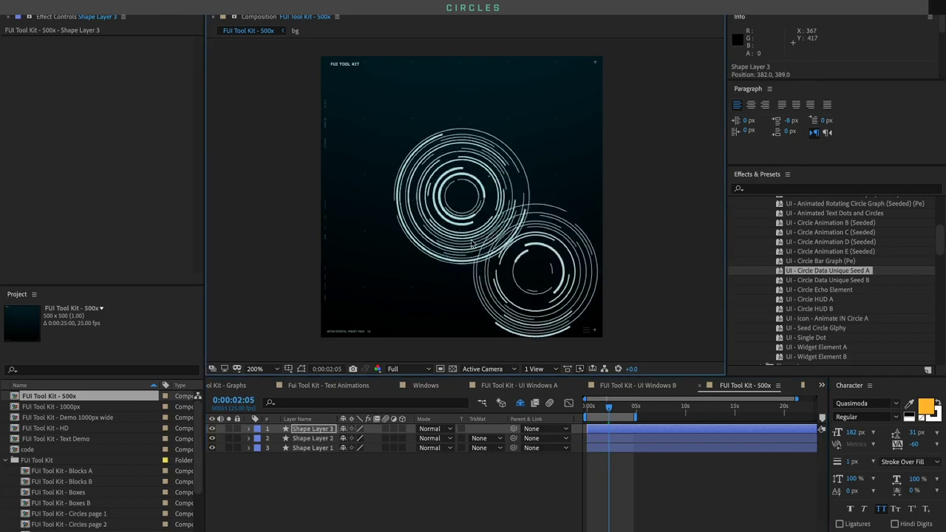
pyautogui.moveTo(444, 231); pyautogui.dragTo(528, 144)
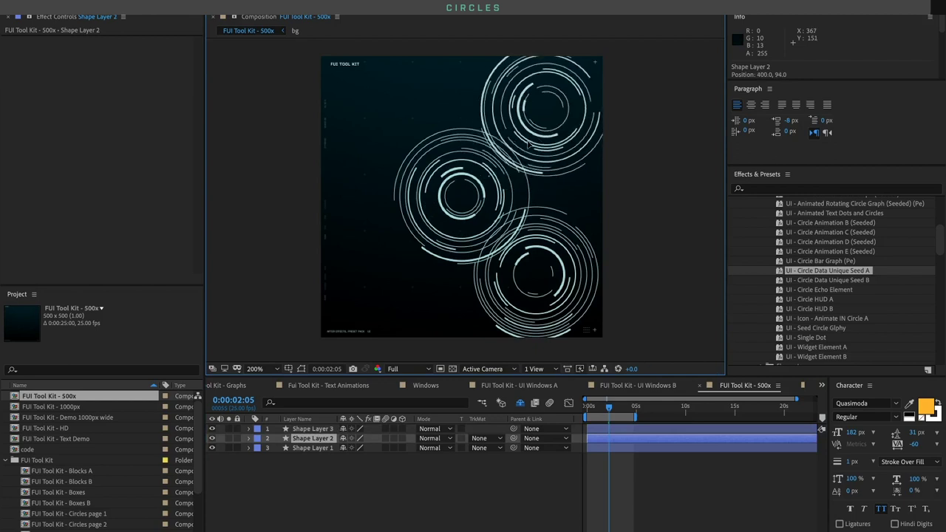
pyautogui.moveTo(306, 463); pyautogui.dragTo(345, 441)
pyautogui.press('s')
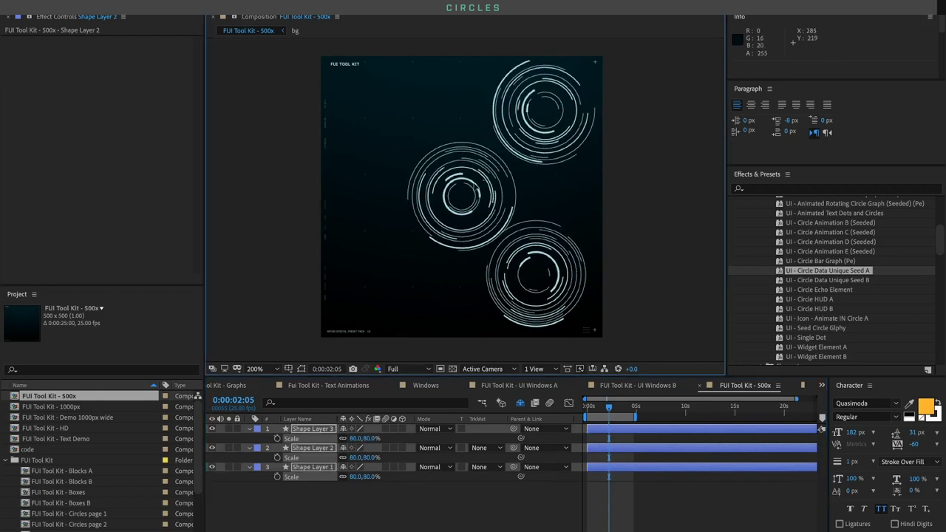
pyautogui.moveTo(482, 179); pyautogui.dragTo(464, 176)
pyautogui.click(610, 436)
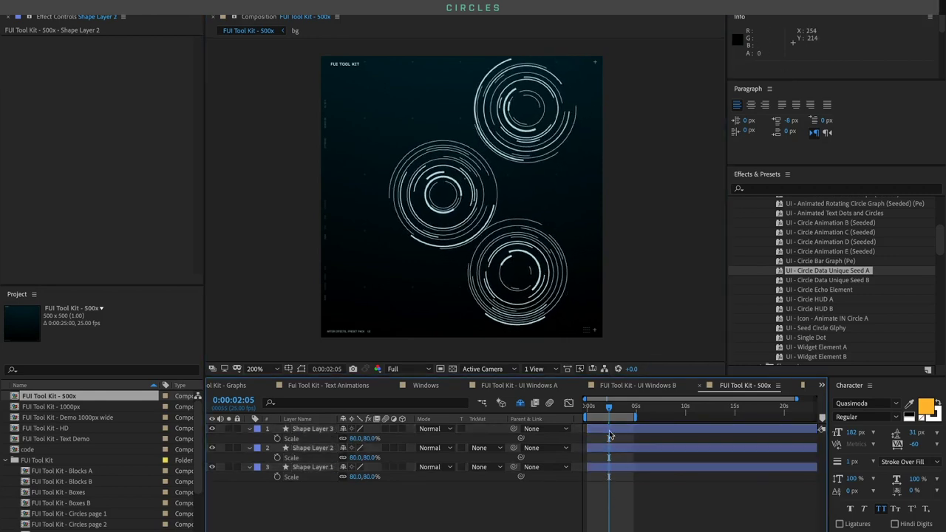
pyautogui.moveTo(590, 407); pyautogui.dragTo(602, 409)
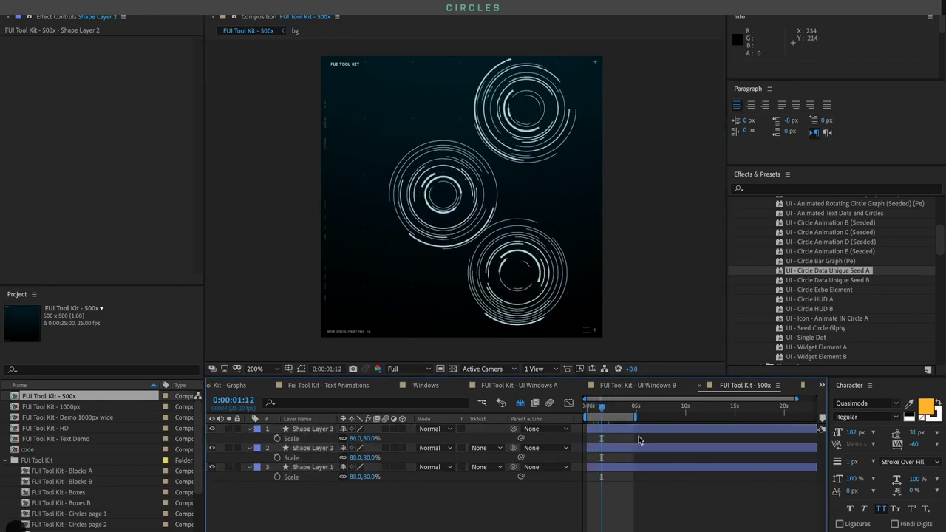
pyautogui.press('space')
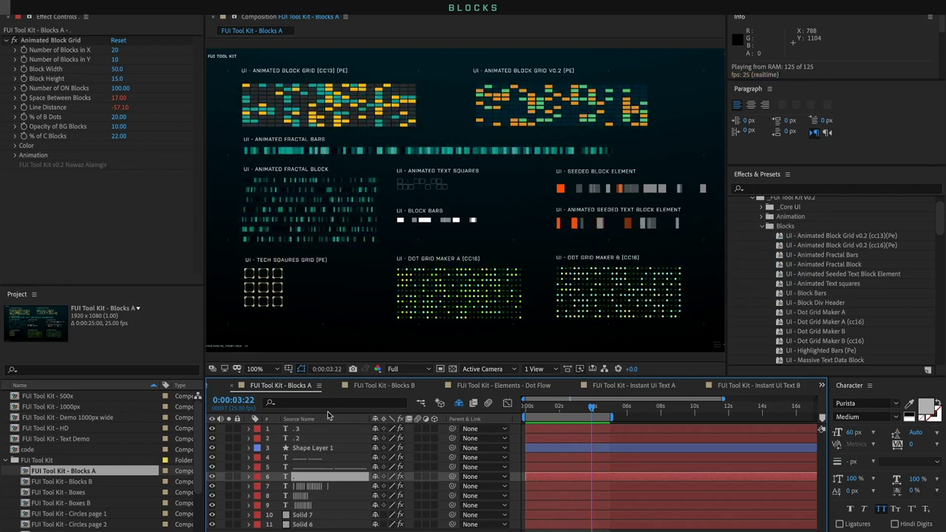
# Inspect the effects of Solid 6, layer 7 and Shape Layer 1's Tech Squares (3 columns, 3 rows)
pyautogui.press('F2')
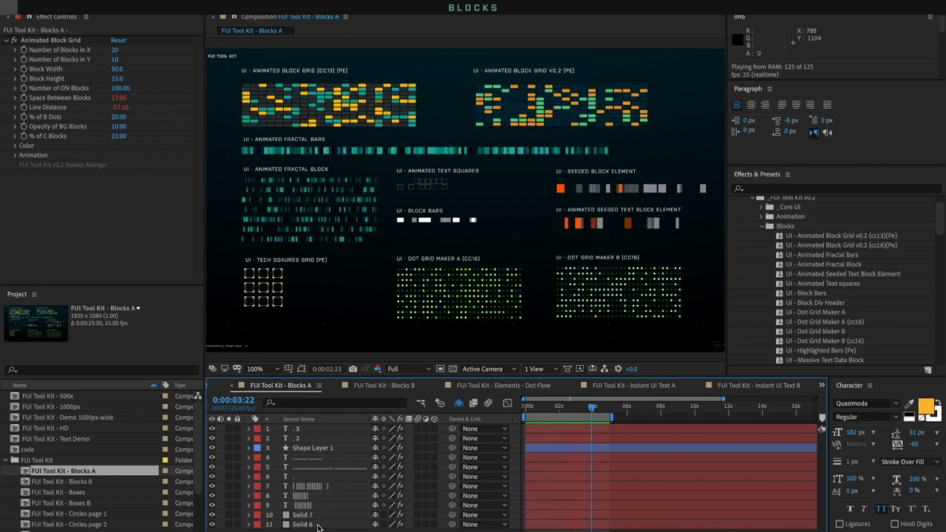
pyautogui.click(319, 525)
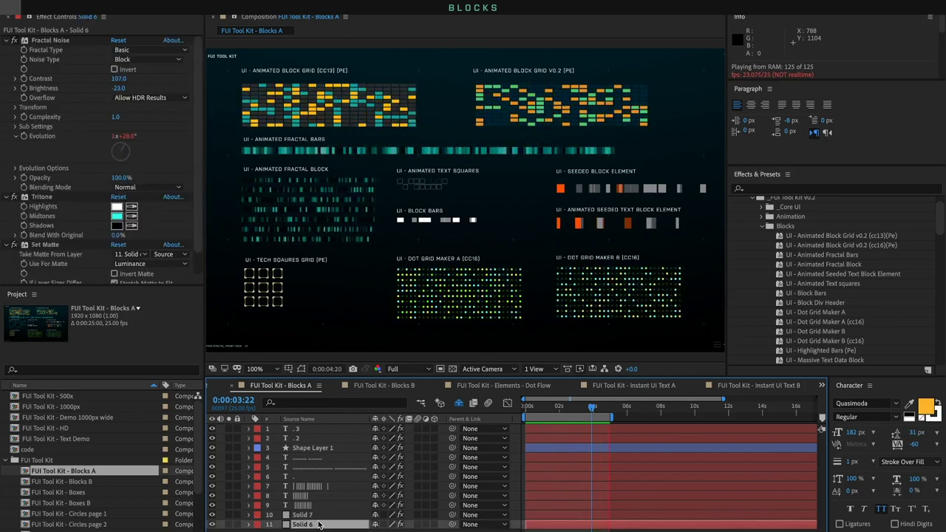
pyautogui.click(314, 486)
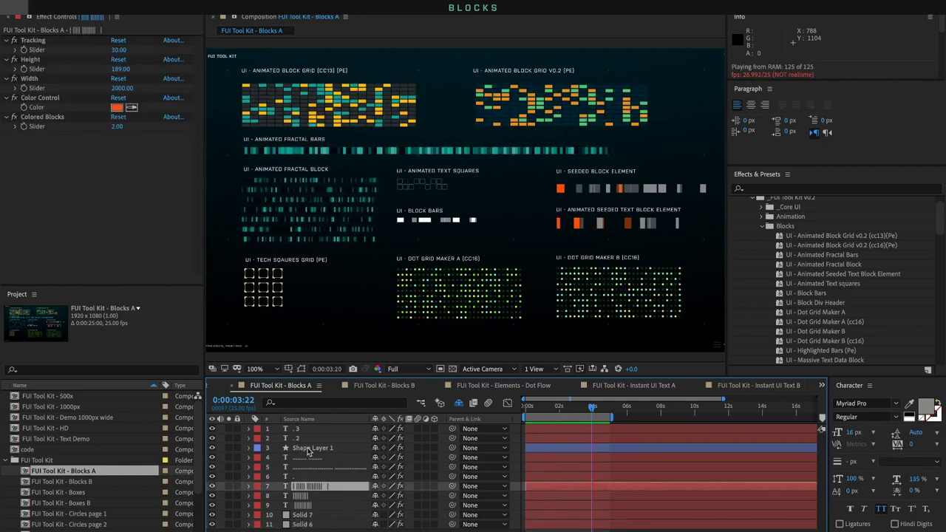
pyautogui.click(307, 449)
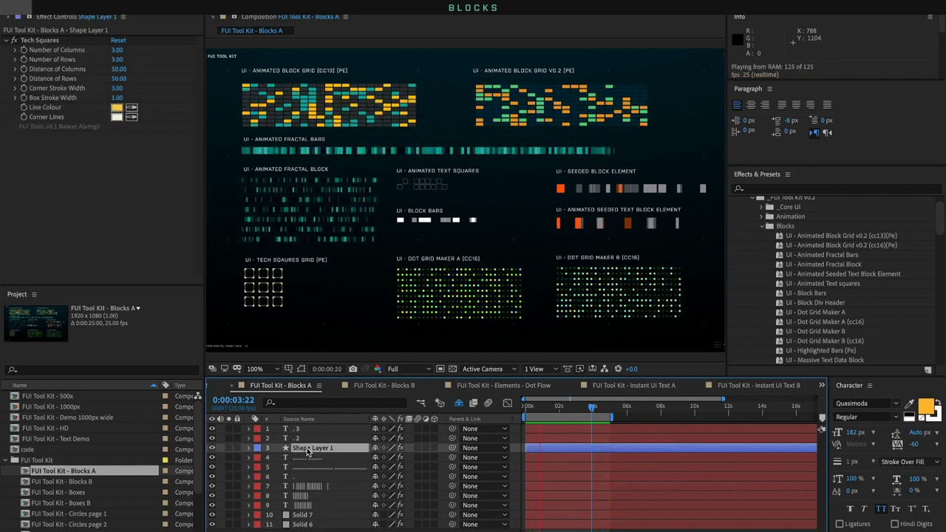
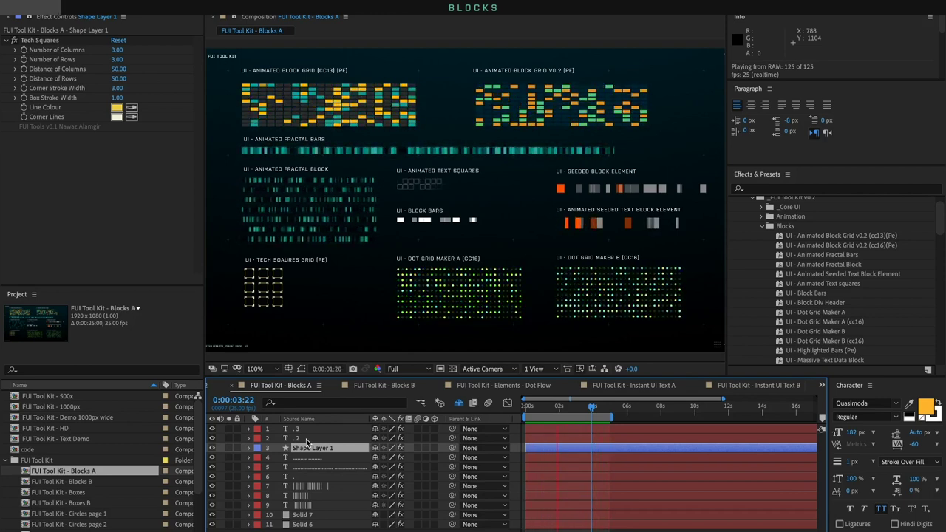
# Switch from Blocks A to the empty FUI Tool Kit - 1000px comp and select the cc16 block grid preset
pyautogui.click(306, 439)
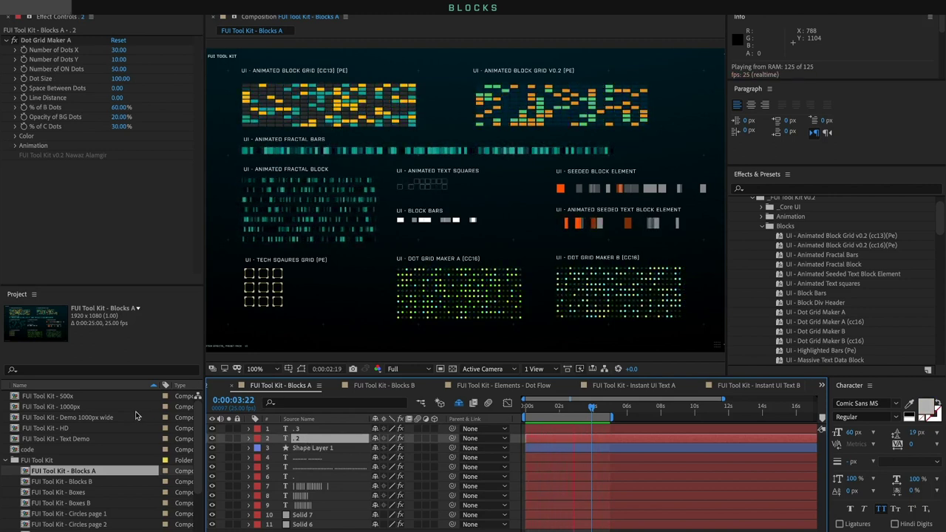
pyautogui.click(85, 407)
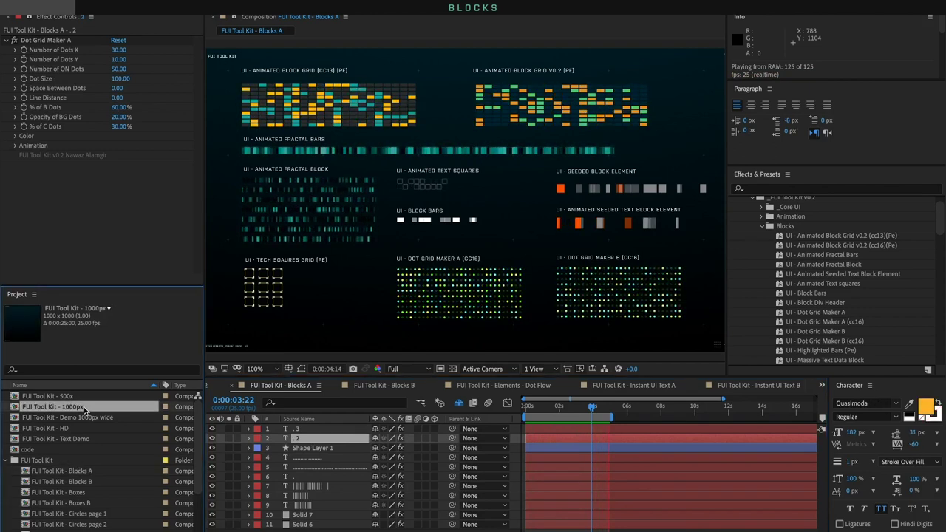
pyautogui.doubleClick(85, 407)
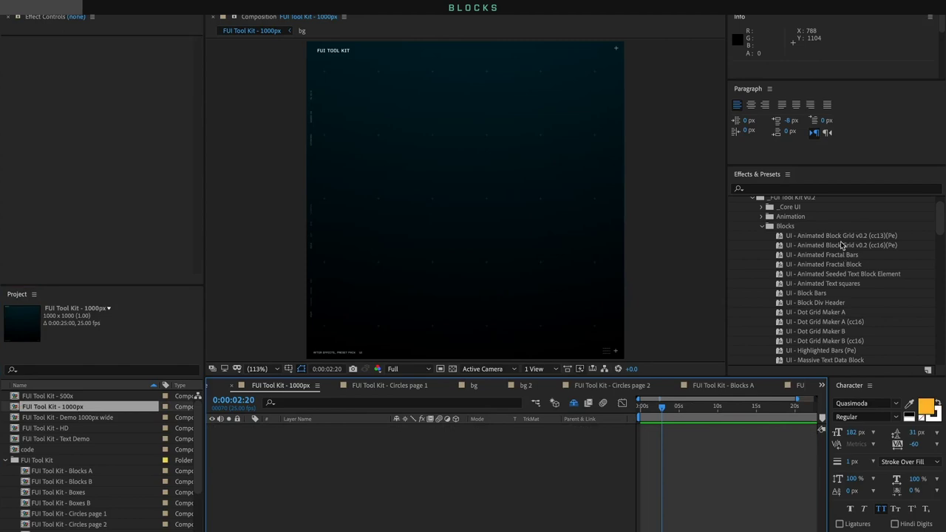
pyautogui.click(891, 241)
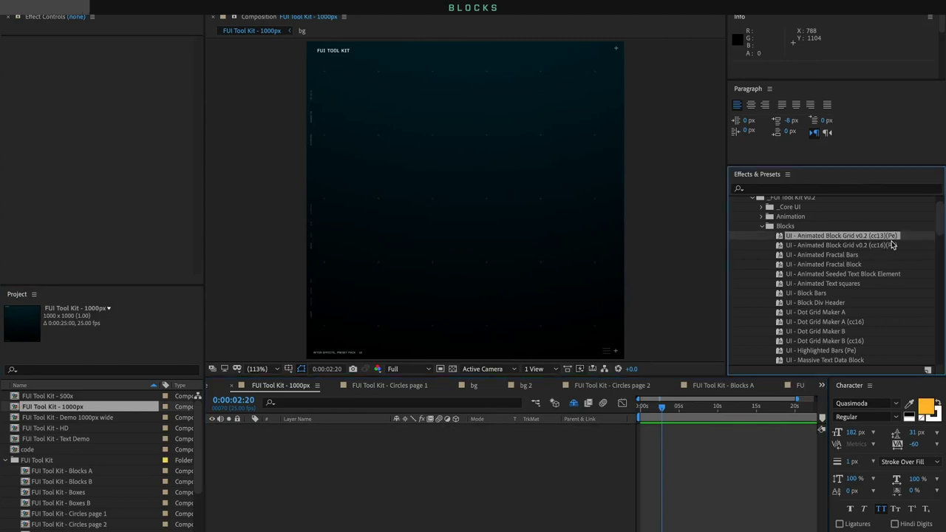
pyautogui.click(889, 253)
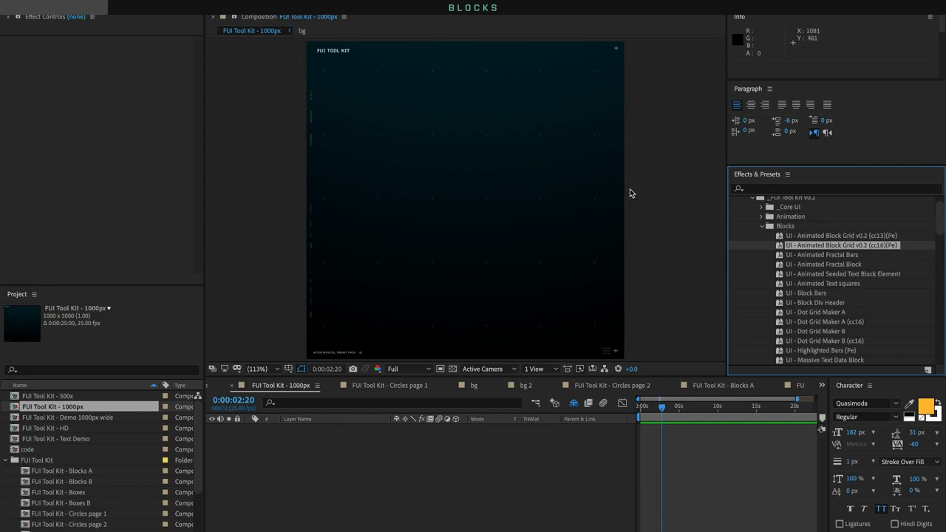
# Confirm JavaScript in Project Settings' Expressions tab without changes, then select Animated Block Grid v0.2 (cc16)
pyautogui.click(128, 6)
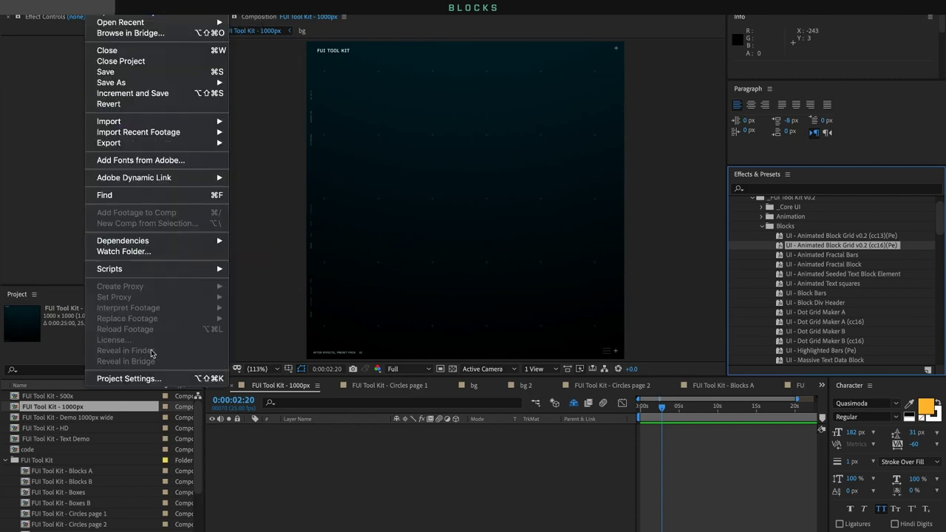
pyautogui.click(151, 377)
pyautogui.click(253, 64)
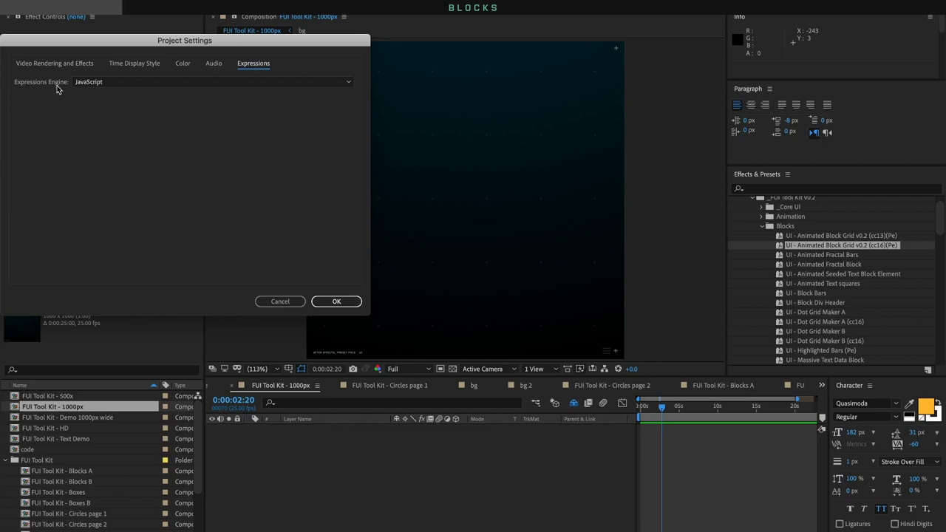
pyautogui.click(280, 301)
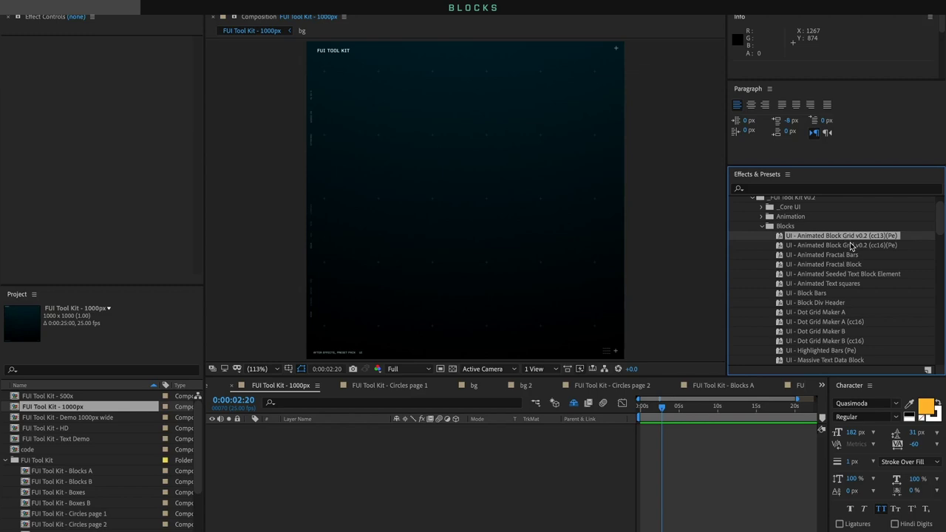
pyautogui.click(872, 246)
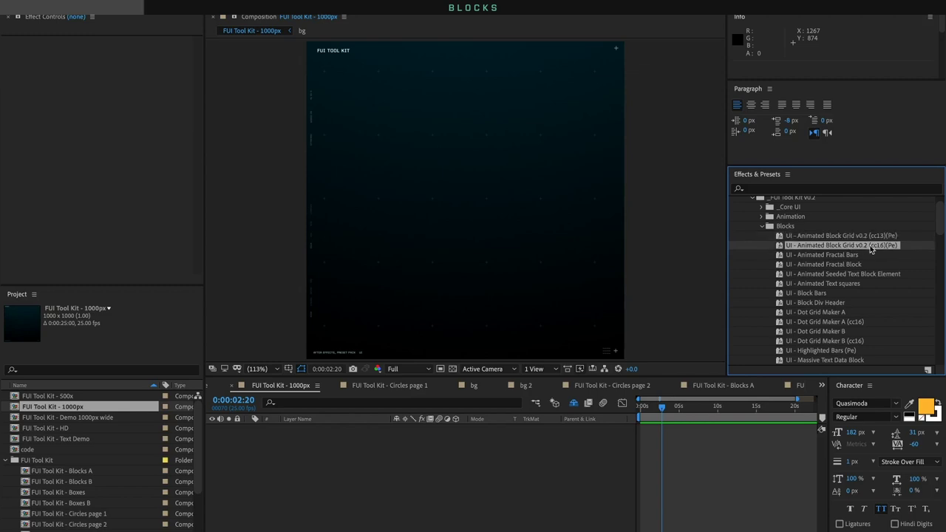
# Apply the Animated Block Grid v0.2 (cc16) preset and centre it in the comp
pyautogui.doubleClick(850, 247)
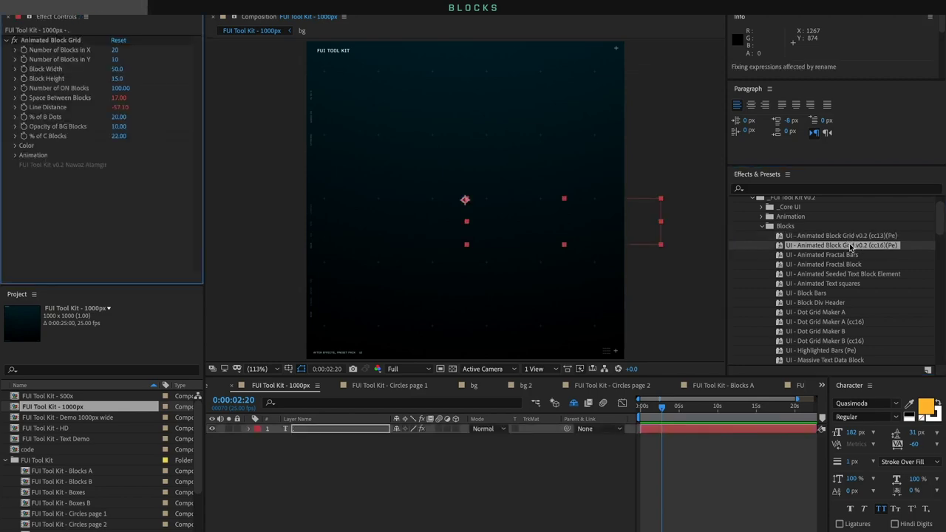
pyautogui.moveTo(558, 229); pyautogui.dragTo(473, 194)
pyautogui.click(298, 477)
pyautogui.click(302, 427)
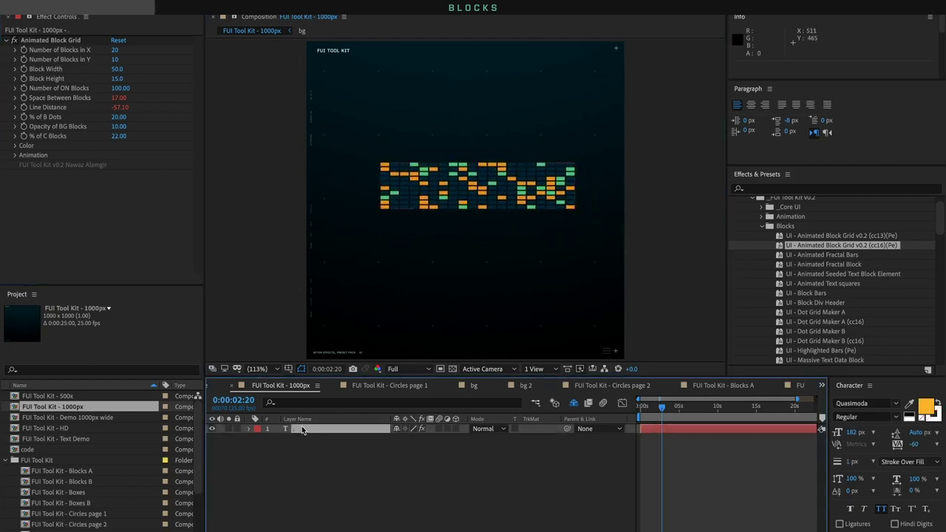
pyautogui.scroll(5, 482, 224)
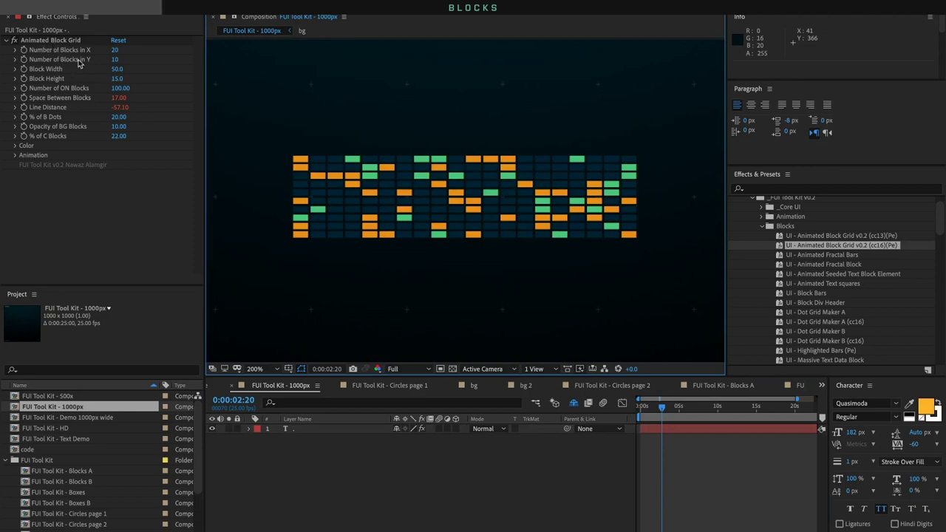
# Set Number of Blocks in Y to 23, Block Width 24.1 and spacing 4.05, moving the grid higher
pyautogui.click(115, 51)
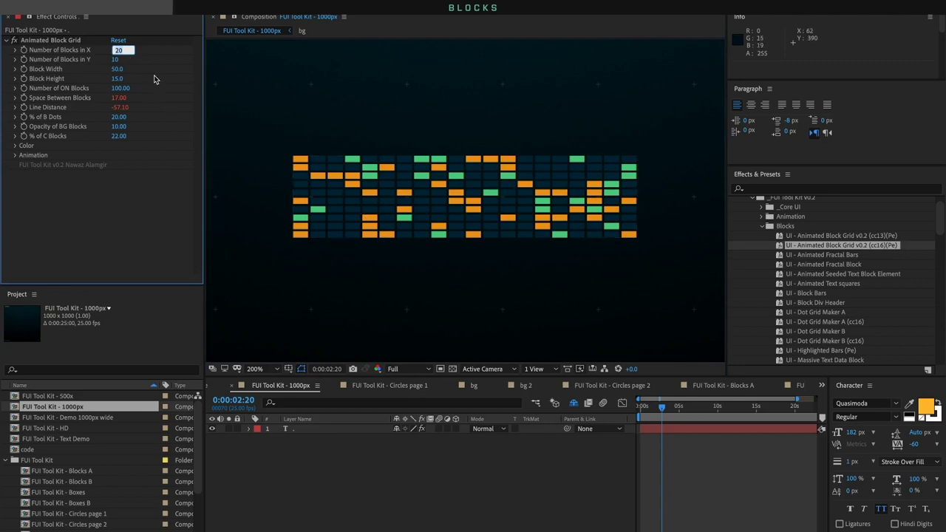
pyautogui.moveTo(118, 64); pyautogui.dragTo(181, 56)
pyautogui.moveTo(418, 253); pyautogui.dragTo(338, 210)
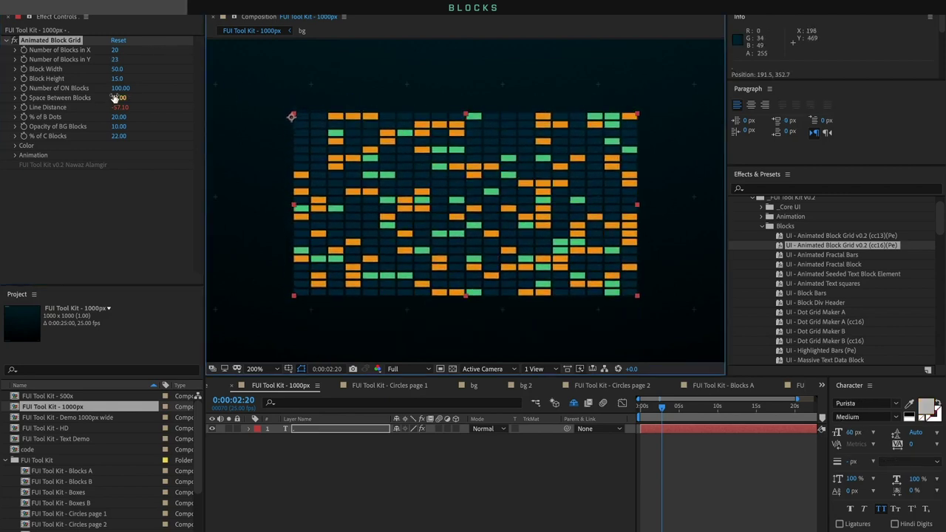
pyautogui.click(118, 69)
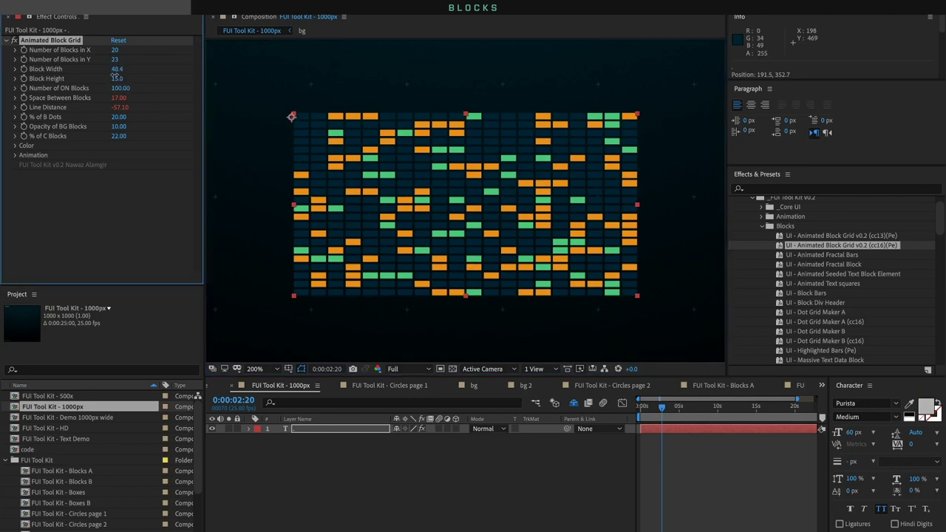
pyautogui.moveTo(115, 76); pyautogui.dragTo(26, 77)
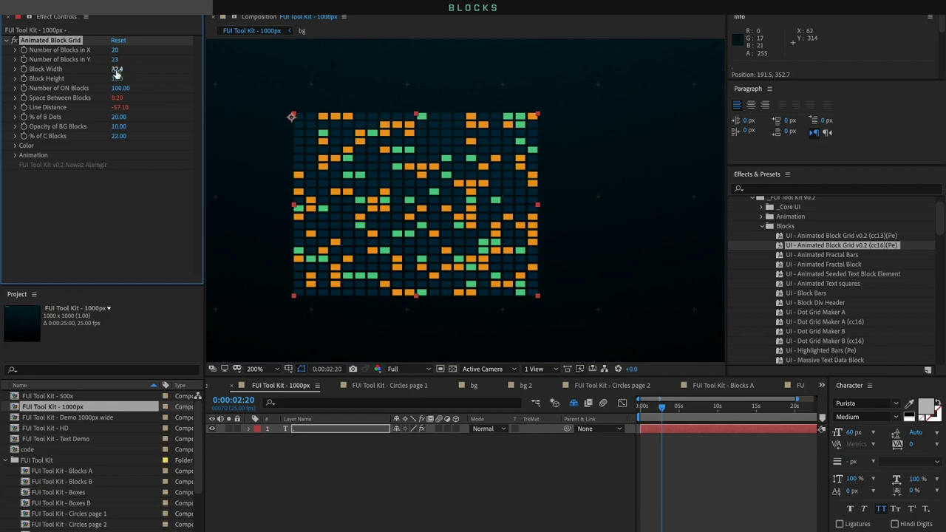
pyautogui.moveTo(116, 69); pyautogui.dragTo(89, 91)
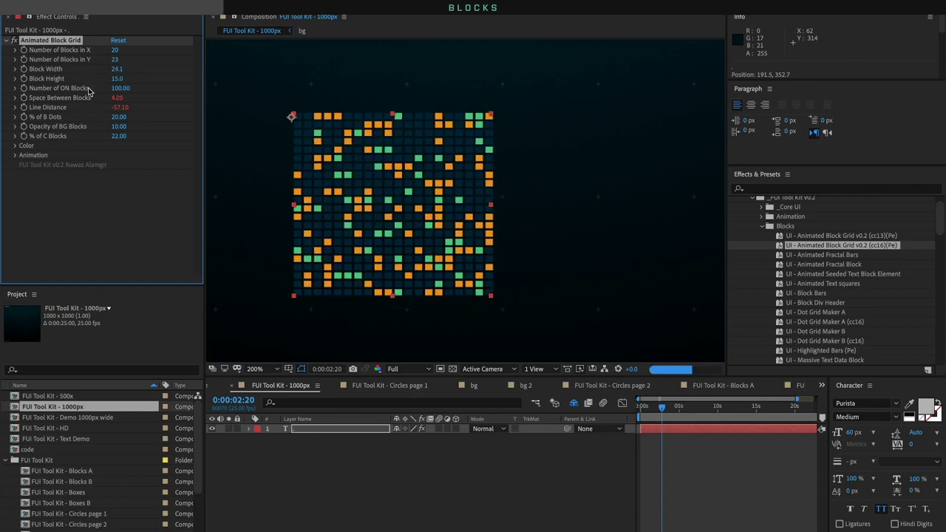
# Change the grid's Color C from orange to red
pyautogui.click(17, 148)
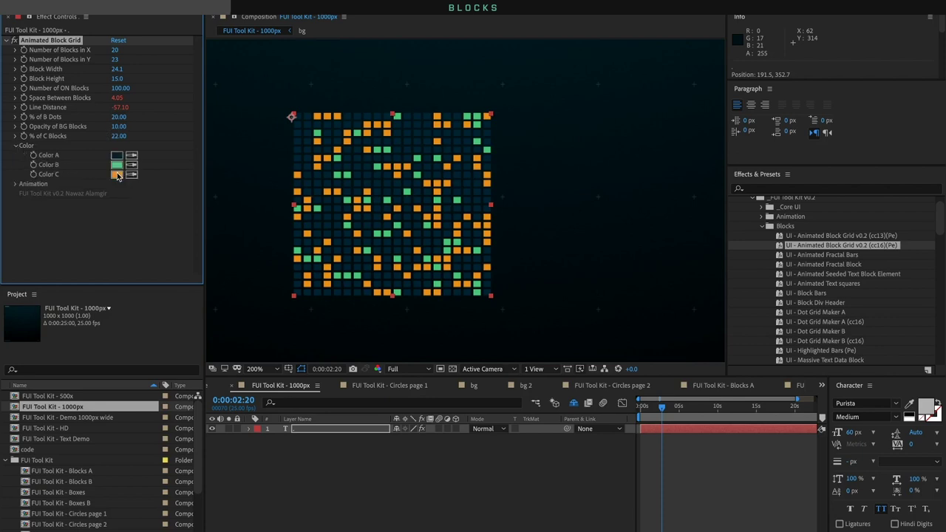
pyautogui.click(116, 174)
pyautogui.moveTo(170, 197); pyautogui.dragTo(168, 207)
pyautogui.click(257, 65)
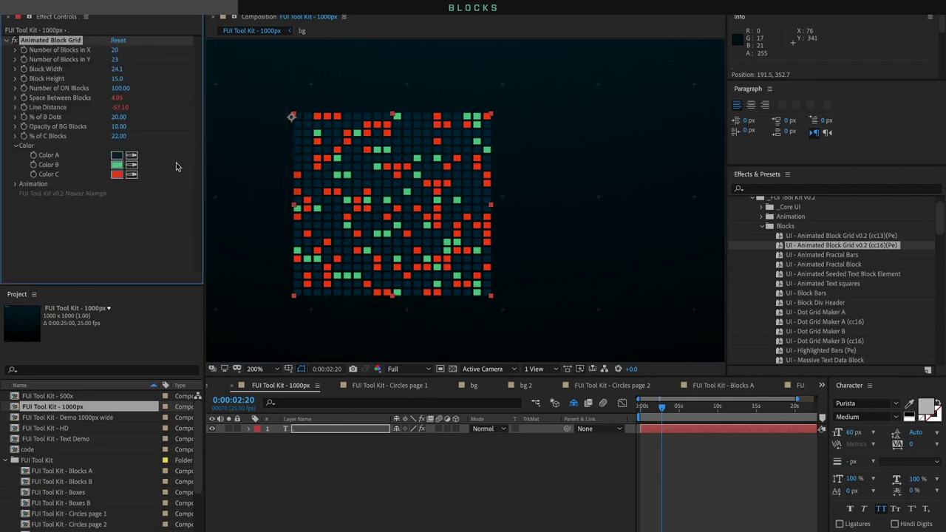
# Change Color B from green to teal and preview the animation
pyautogui.click(116, 169)
pyautogui.click(87, 76)
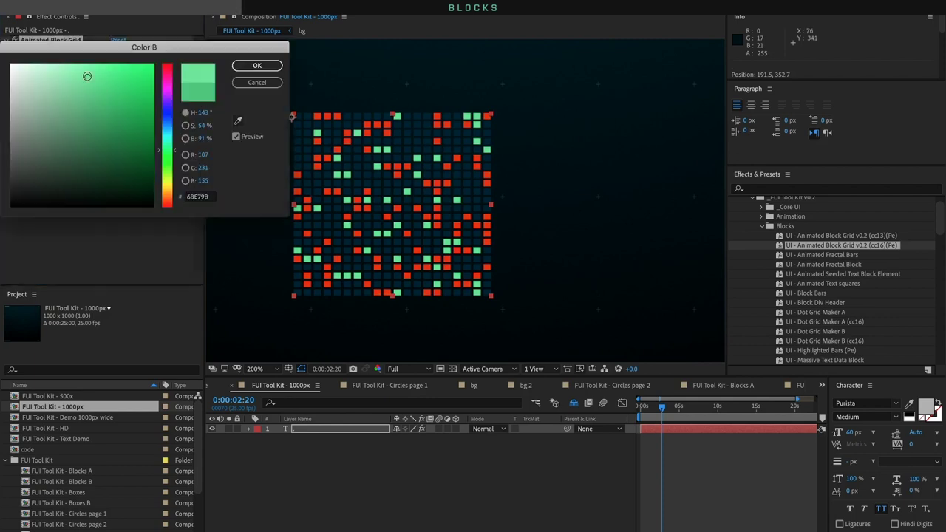
pyautogui.click(168, 138)
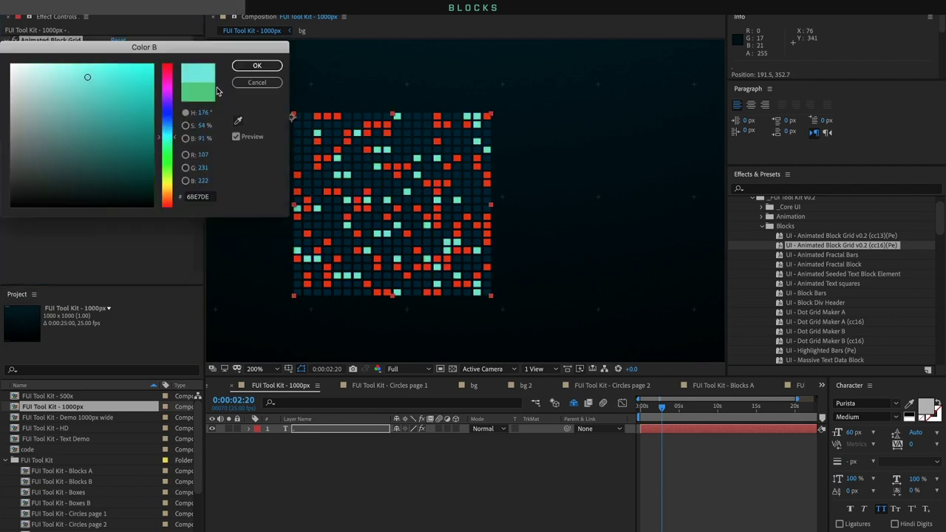
pyautogui.click(257, 66)
pyautogui.press('space')
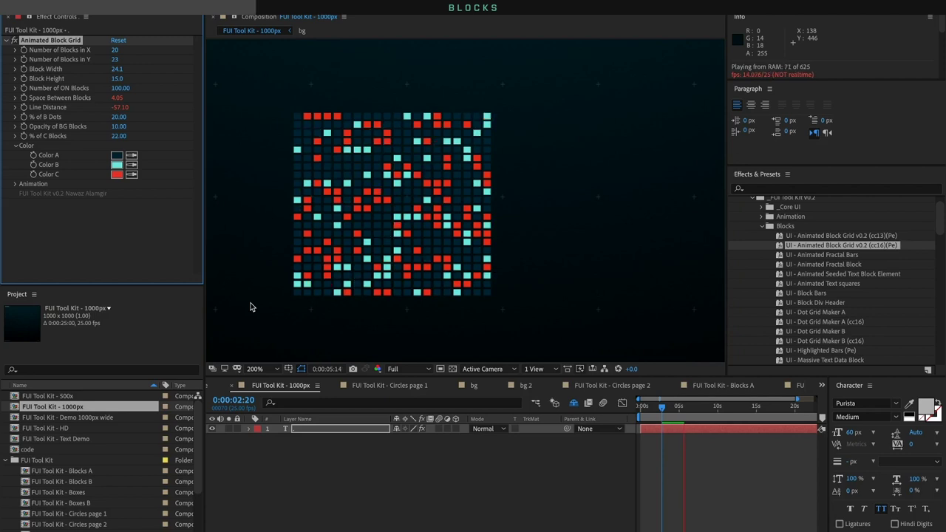
# Add a column, tighten block spacing, and set the lit block count to 12
pyautogui.press('space')
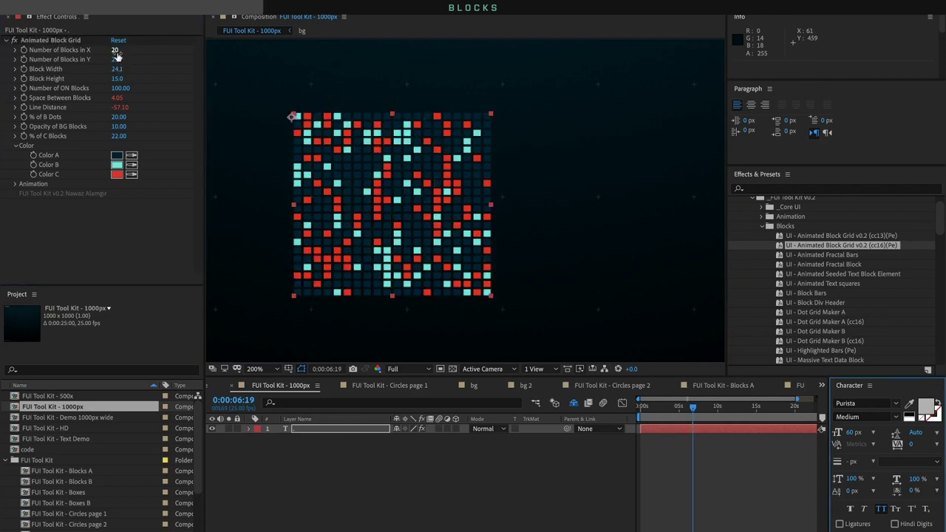
pyautogui.moveTo(115, 52); pyautogui.dragTo(260, 56)
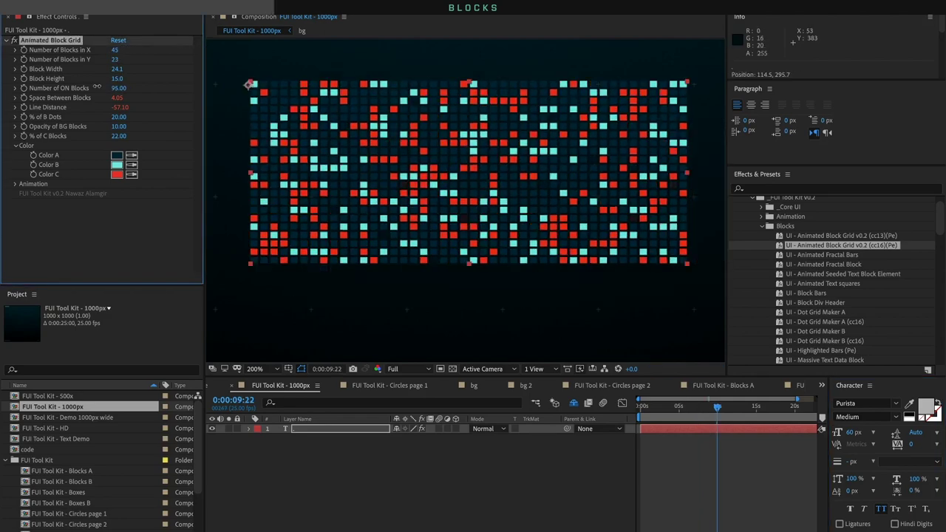
pyautogui.moveTo(87, 87); pyautogui.dragTo(2, 89)
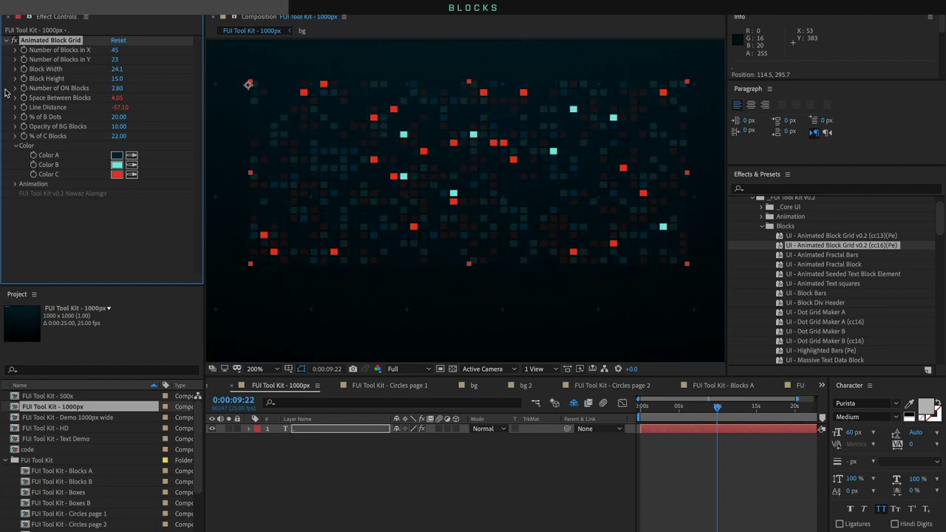
pyautogui.moveTo(115, 98)
pyautogui.mouseDown()
pyautogui.moveTo(142, 98)
pyautogui.moveTo(127, 90)
pyautogui.mouseUp()
pyautogui.click(117, 89)
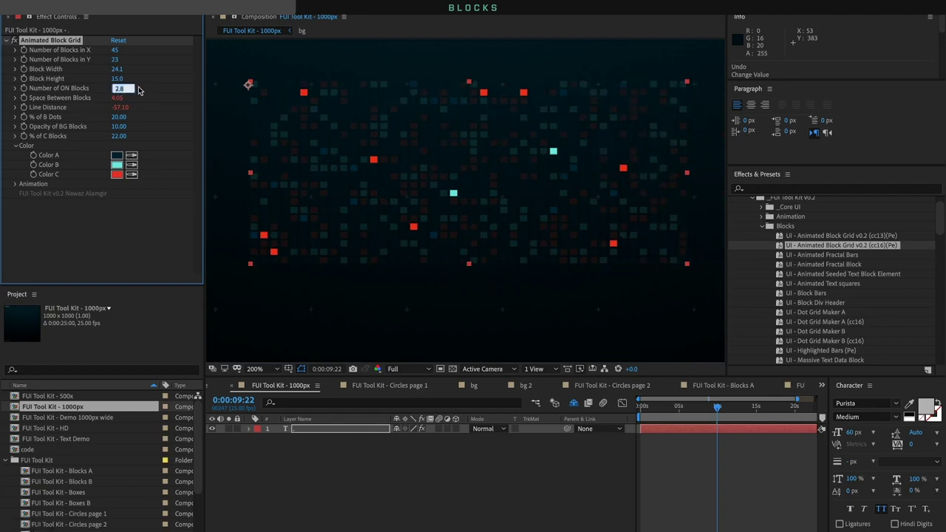
pyautogui.write('12')
pyautogui.press('Return')
# Reduce the columns and set Block Width to 111, adjusting block height
pyautogui.moveTo(117, 74); pyautogui.dragTo(457, 75)
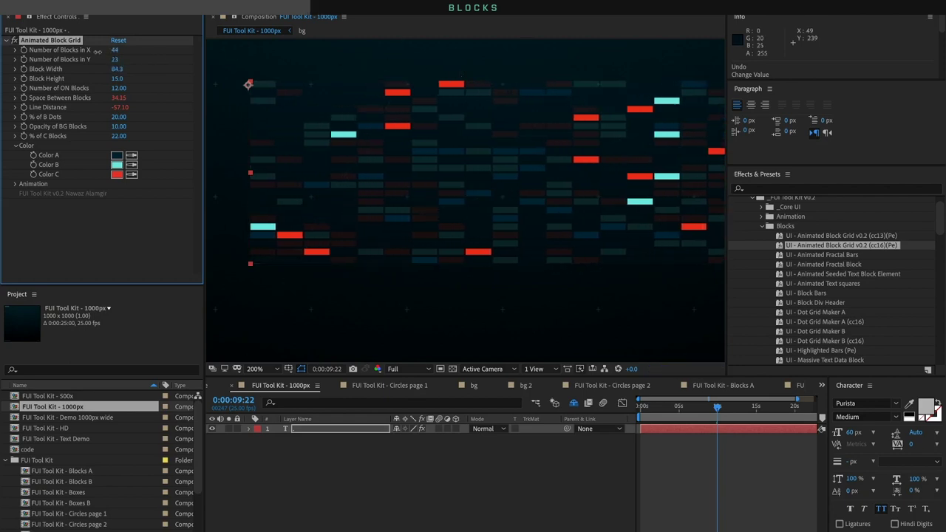
pyautogui.moveTo(97, 51); pyautogui.dragTo(4, 64)
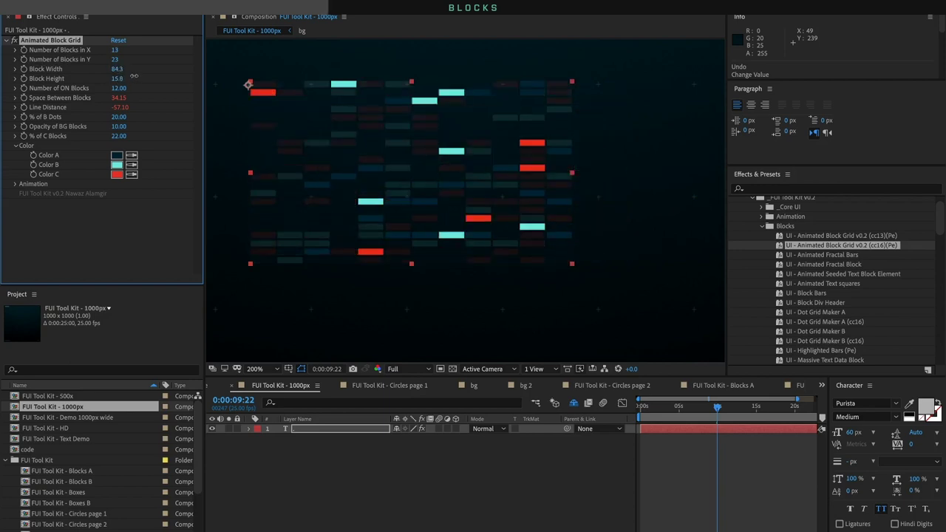
pyautogui.moveTo(134, 76); pyautogui.dragTo(150, 65)
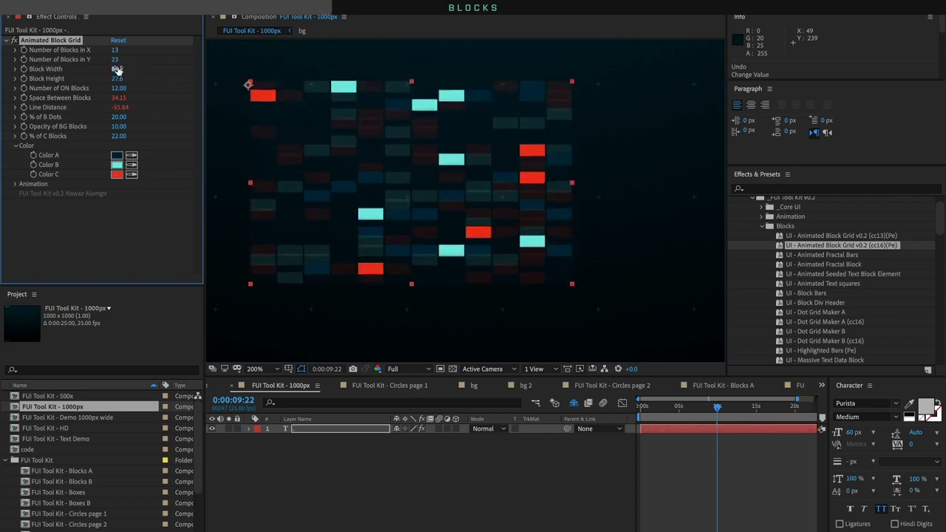
pyautogui.write('111')
pyautogui.press('Return')
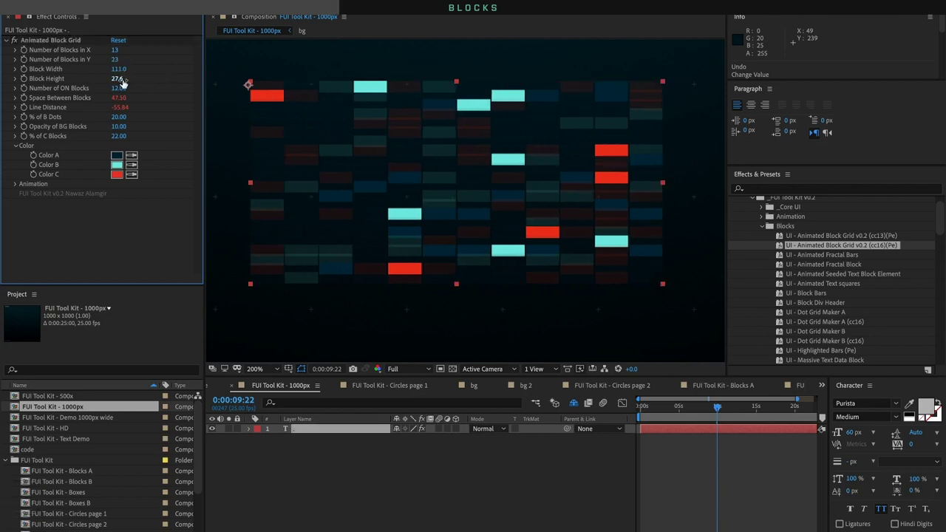
pyautogui.moveTo(118, 78); pyautogui.dragTo(409, 113)
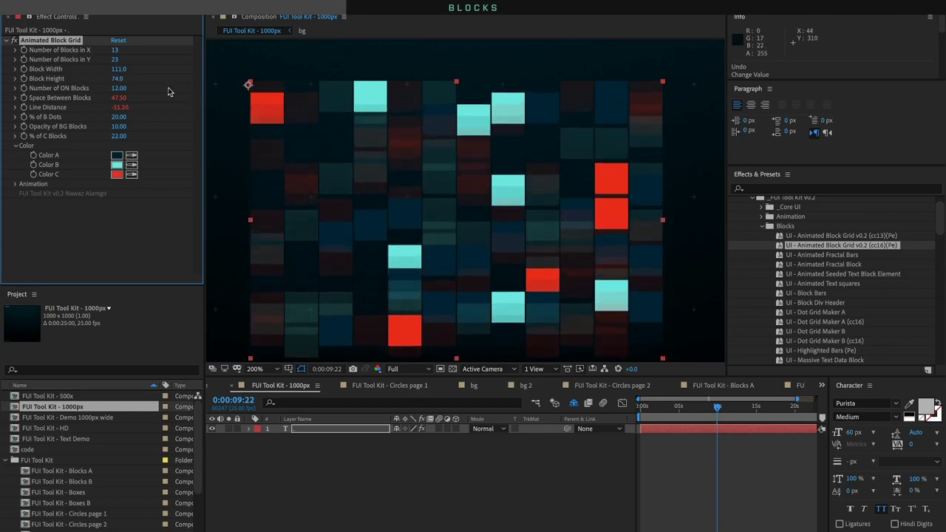
pyautogui.moveTo(118, 79); pyautogui.dragTo(74, 88)
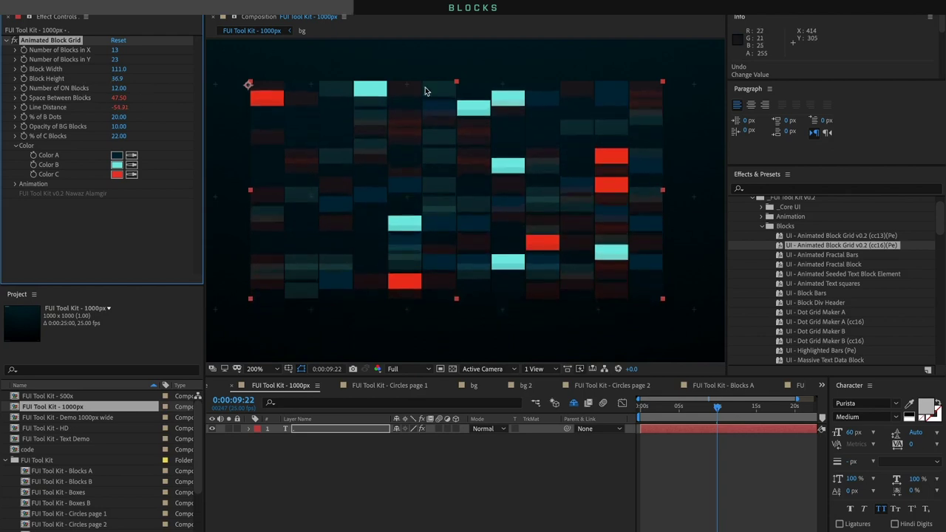
# Spread the rows with Line Distance about -38.7, preview, then delete the block grid layer
pyautogui.press('space')
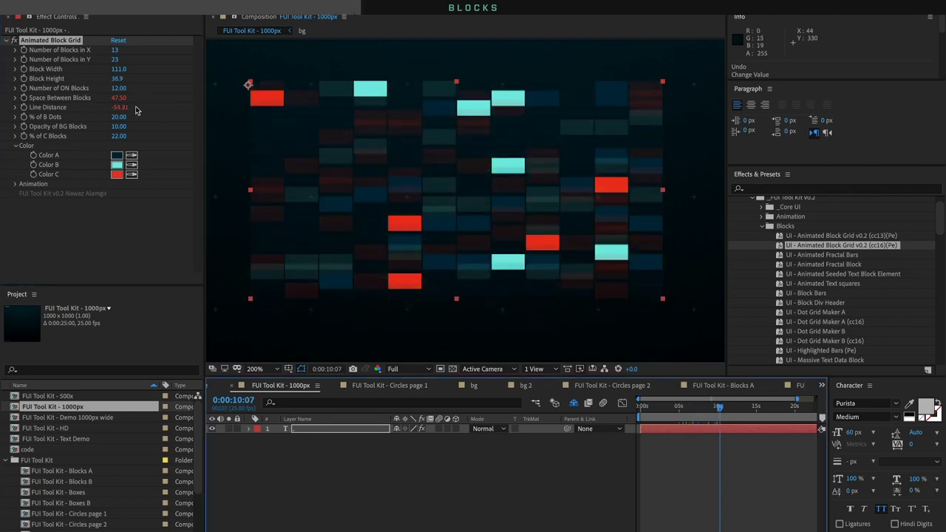
pyautogui.moveTo(132, 104); pyautogui.dragTo(218, 117)
pyautogui.press(',')
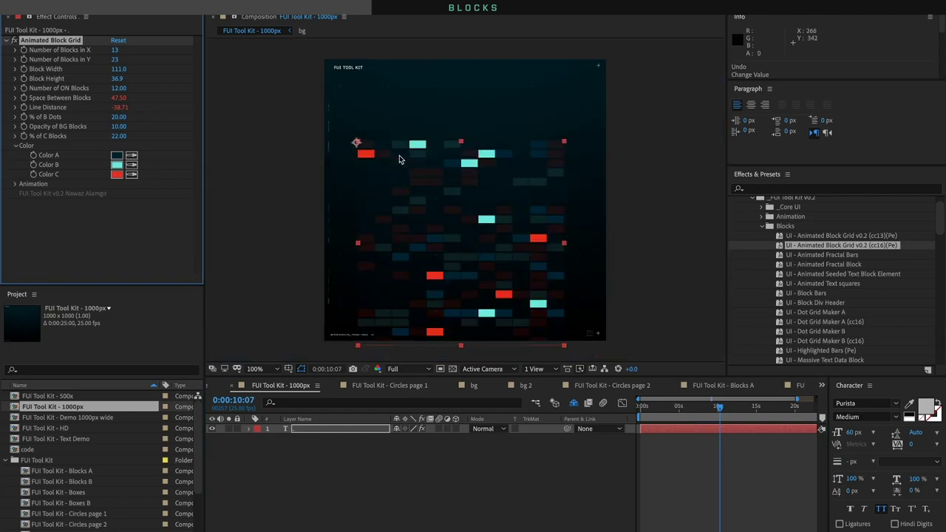
pyautogui.click(451, 209)
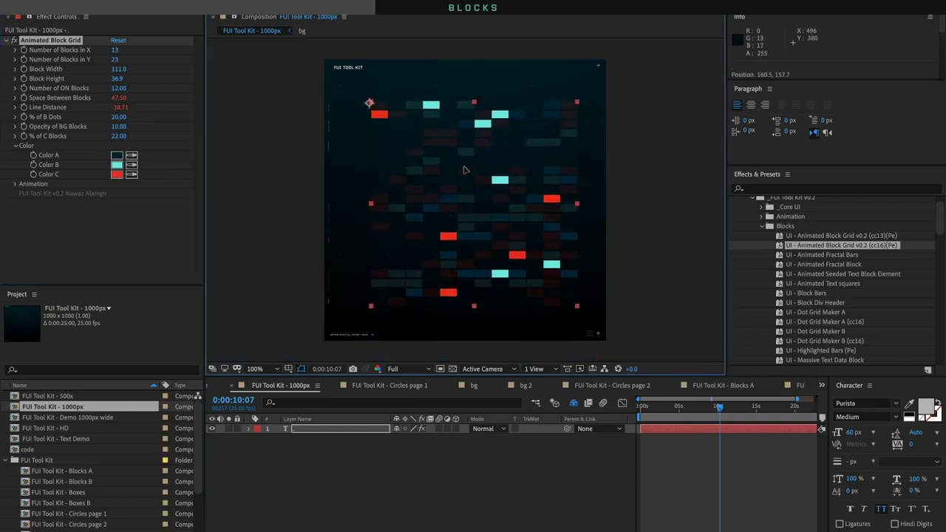
pyautogui.press('space')
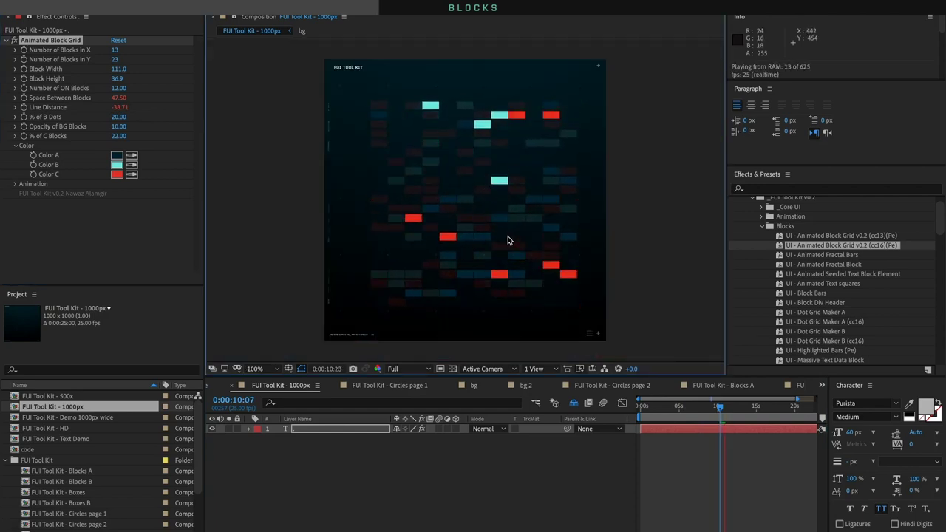
pyautogui.click(339, 428)
pyautogui.press('Delete')
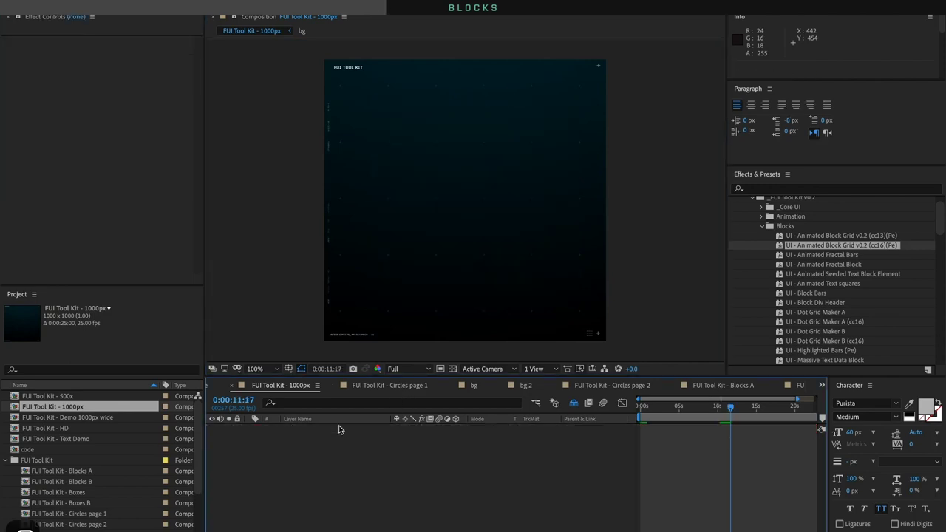
# Apply the cc13 Animated Block Grid preset, move it up-left, and add two rows of eight periods
pyautogui.doubleClick(833, 236)
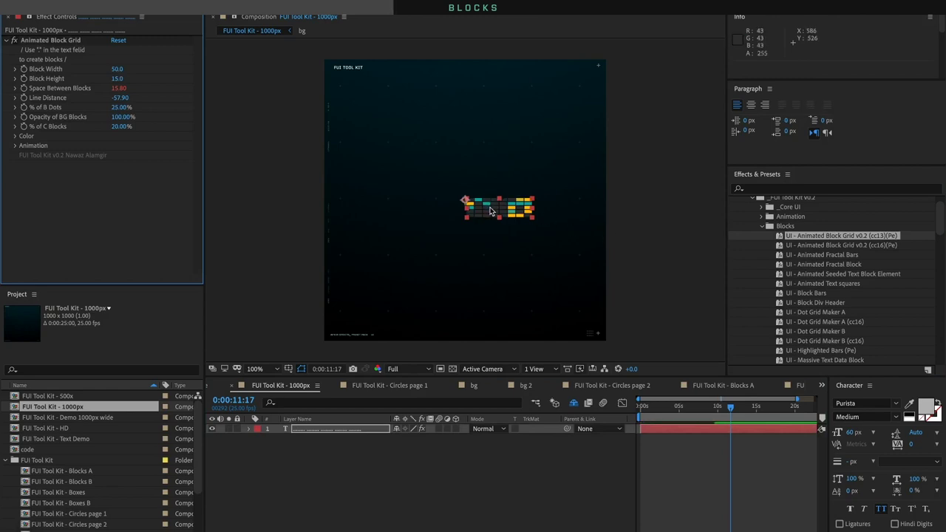
pyautogui.moveTo(488, 199); pyautogui.dragTo(438, 149)
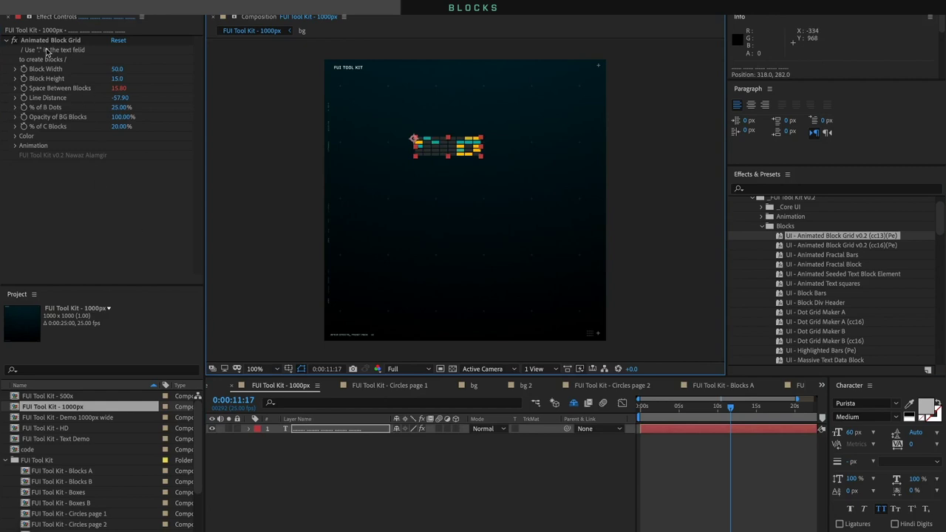
pyautogui.doubleClick(353, 434)
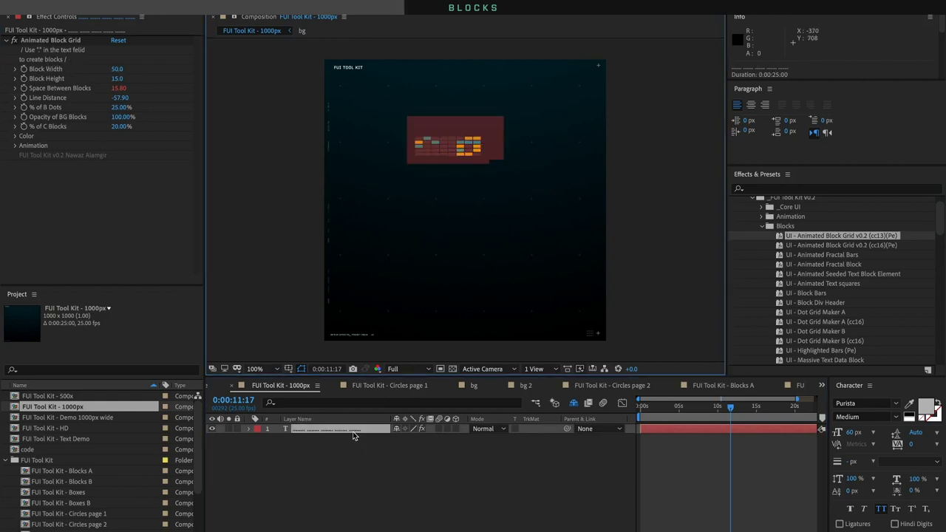
pyautogui.press('End')
pyautogui.write('........')
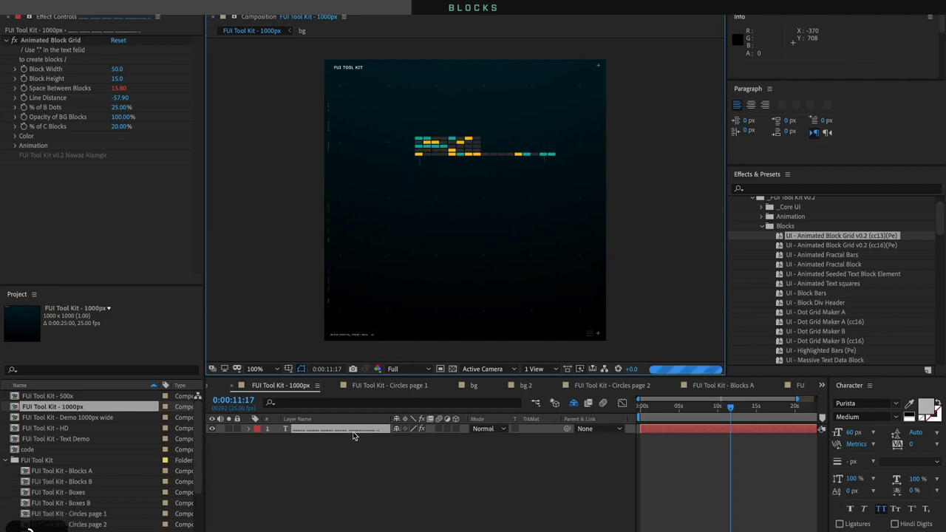
pyautogui.press('Return')
pyautogui.write('........')
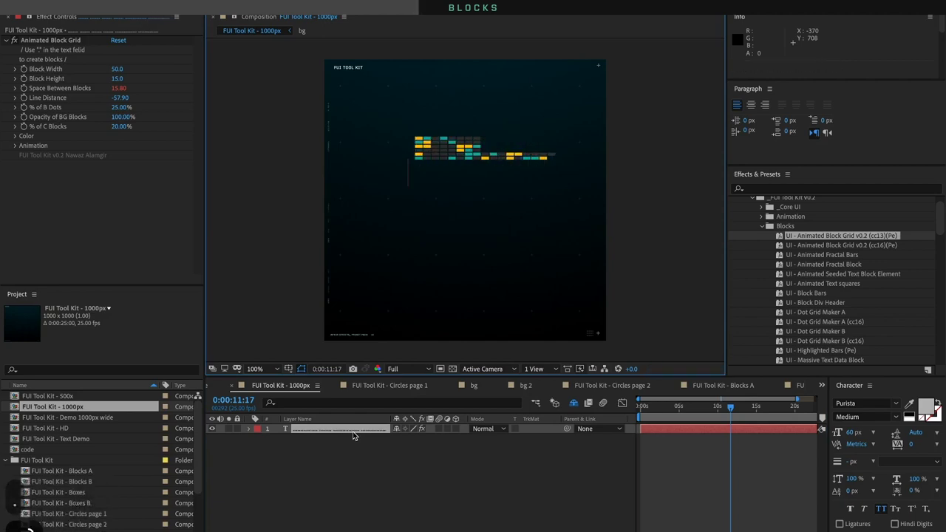
pyautogui.press('Return')
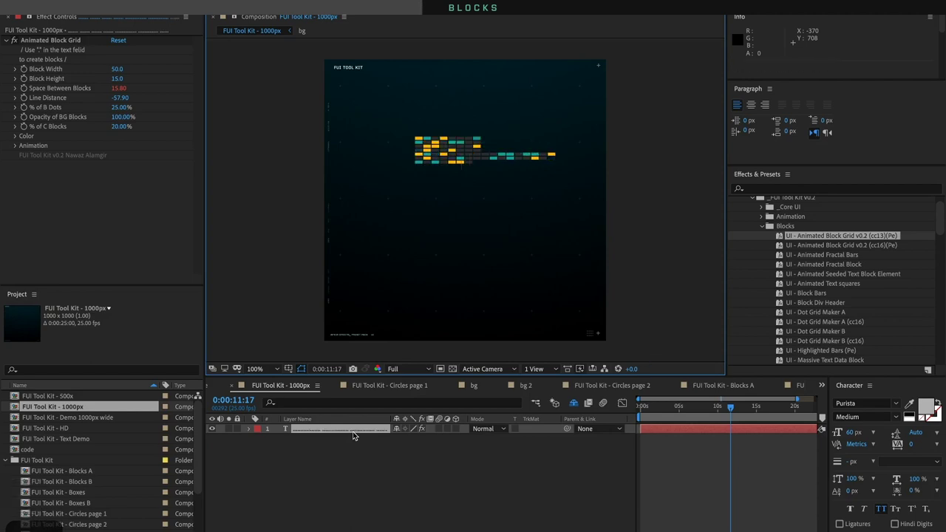
# Replace the block text with two single-period rows
pyautogui.hotkey('ctrl', 'a')
pyautogui.write('.')
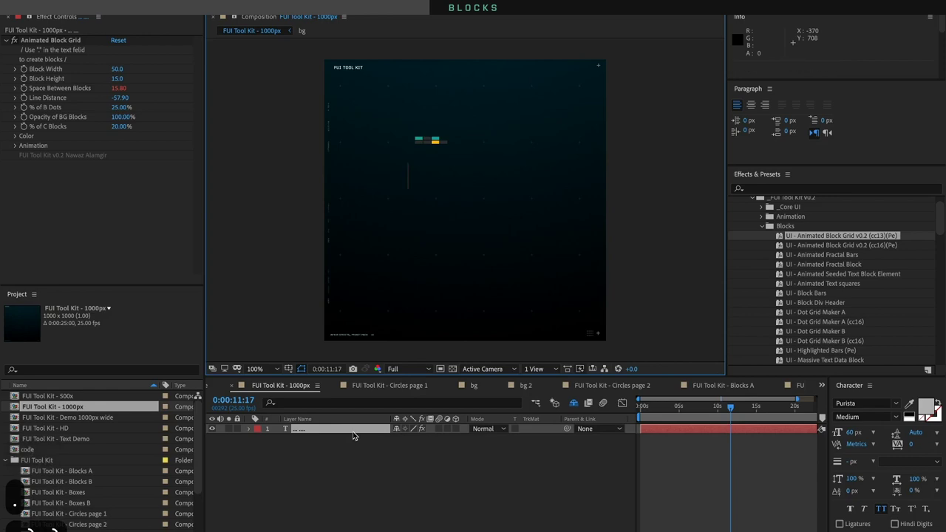
pyautogui.press('Return')
pyautogui.write('.')
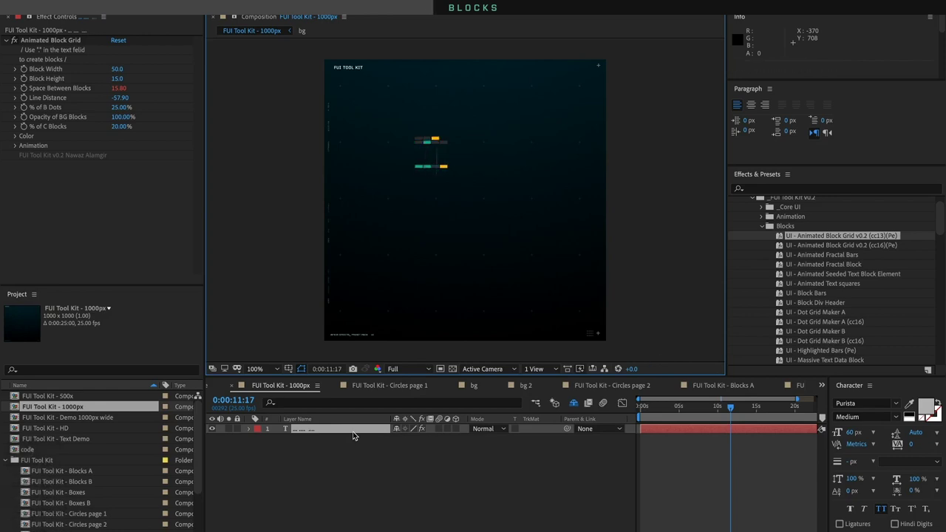
pyautogui.click(355, 436)
# At 200% zoom, move the grid down-left and add line breaks plus six periods to the text
pyautogui.press('.')
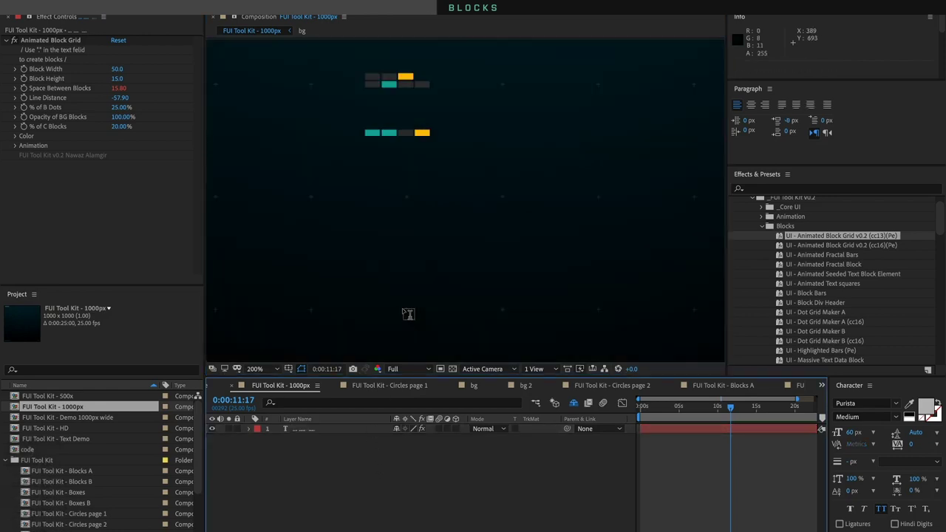
pyautogui.click(317, 429)
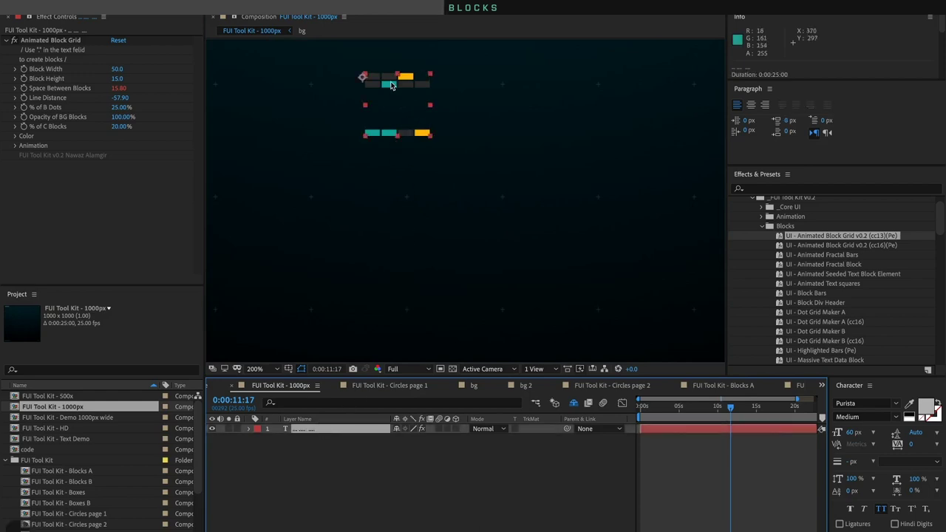
pyautogui.moveTo(391, 85); pyautogui.dragTo(366, 116)
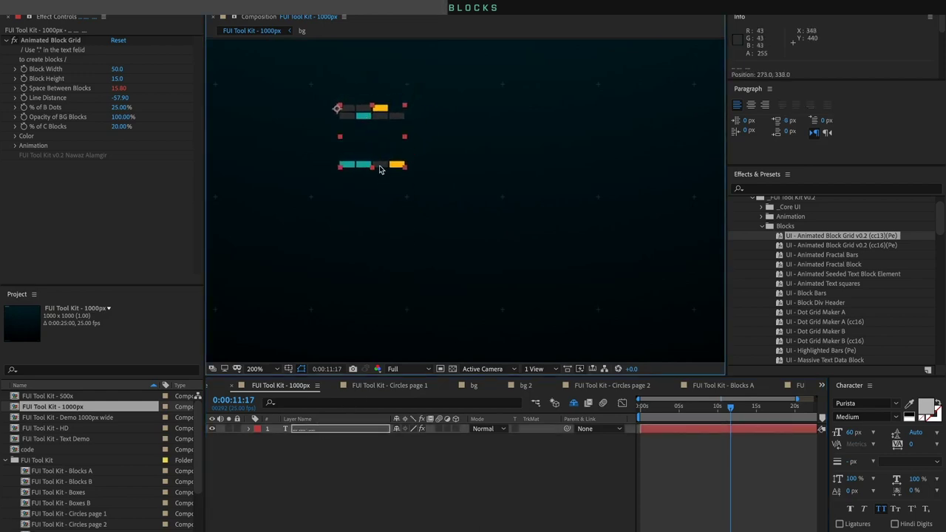
pyautogui.doubleClick(380, 170)
pyautogui.click(388, 151)
pyautogui.click(340, 164)
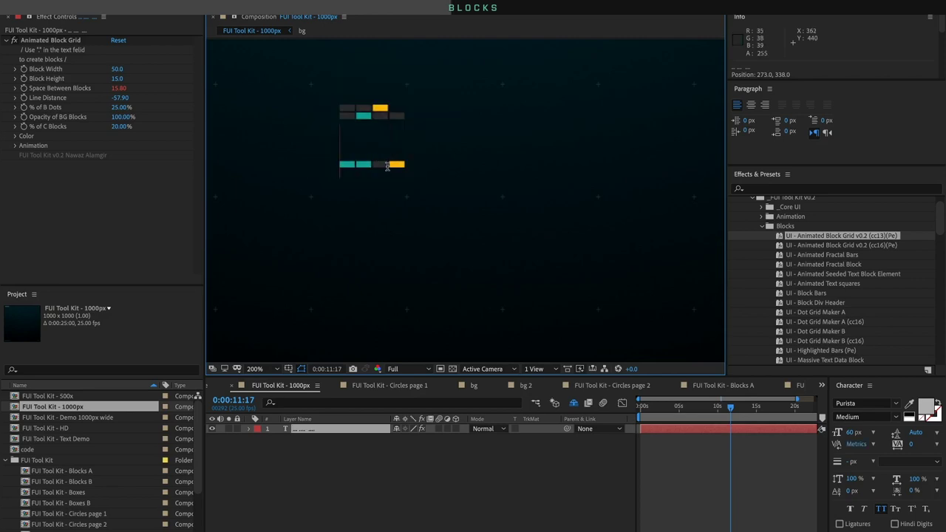
pyautogui.press('Return')
pyautogui.press('Return')
pyautogui.press('Return')
pyautogui.press('Return')
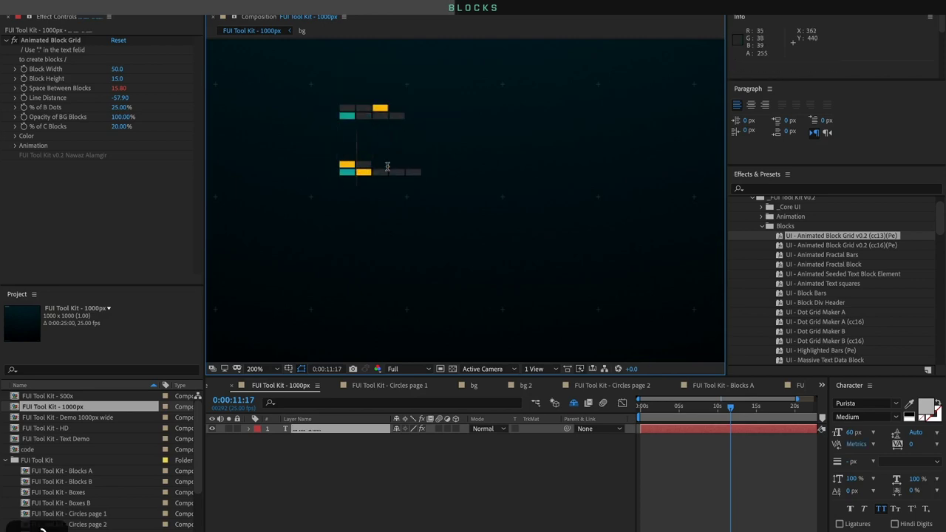
pyautogui.press('Return')
pyautogui.write('..')
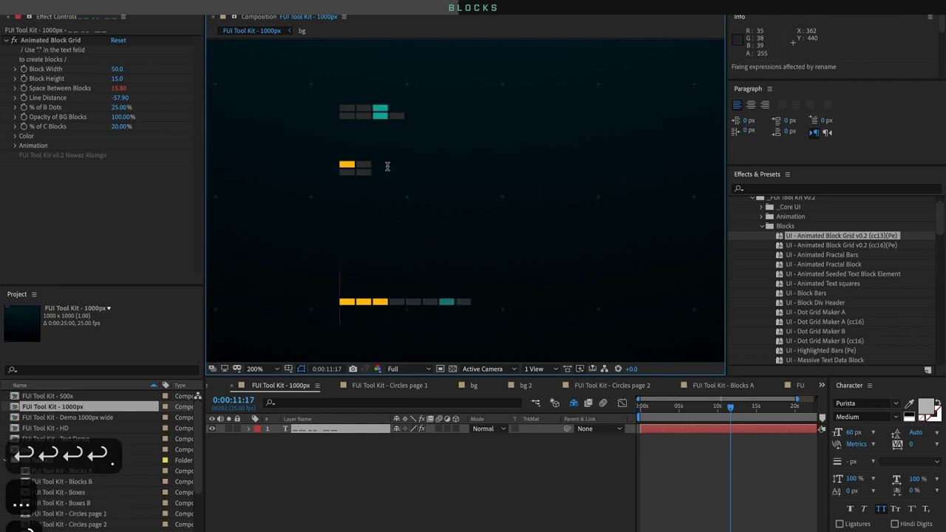
pyautogui.write('....')
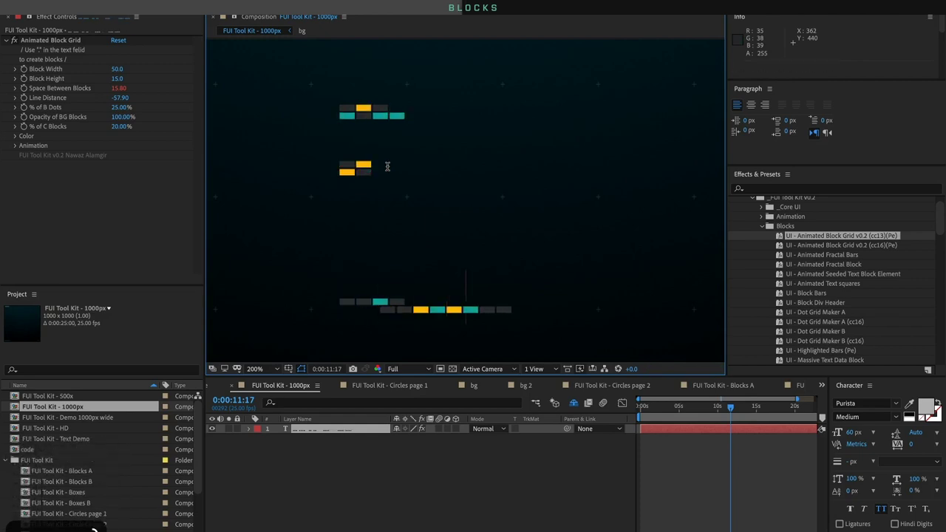
pyautogui.click(457, 458)
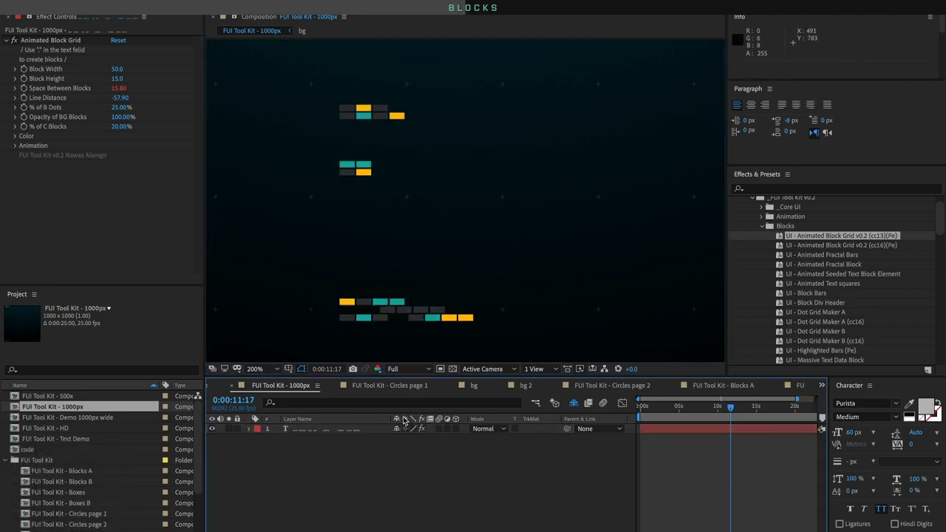
# Try Block Widths 8.8 and 13, then settle on 17 while scrubbing the animation
pyautogui.moveTo(656, 412); pyautogui.dragTo(767, 418)
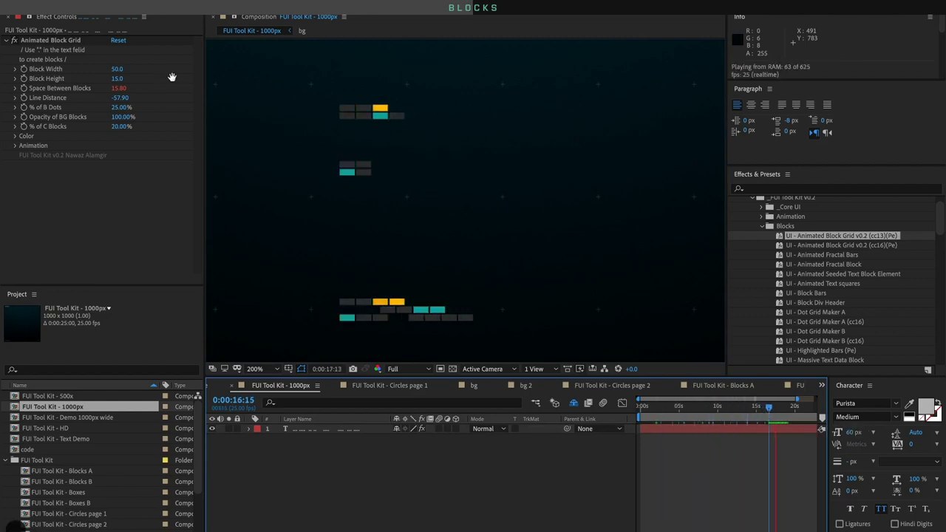
pyautogui.click(117, 70)
pyautogui.moveTo(117, 69); pyautogui.dragTo(118, 72)
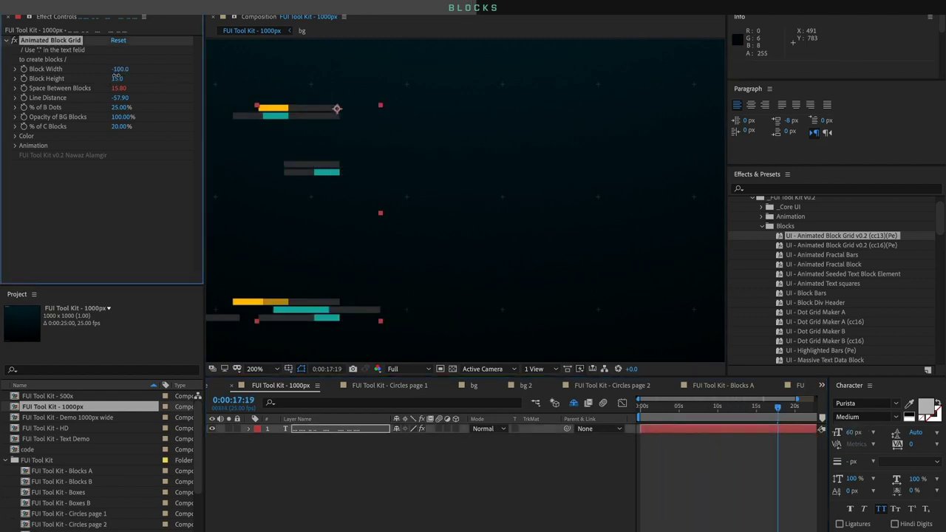
pyautogui.hotkey('ctrl', 'z')
pyautogui.write('8.8')
pyautogui.press('Return')
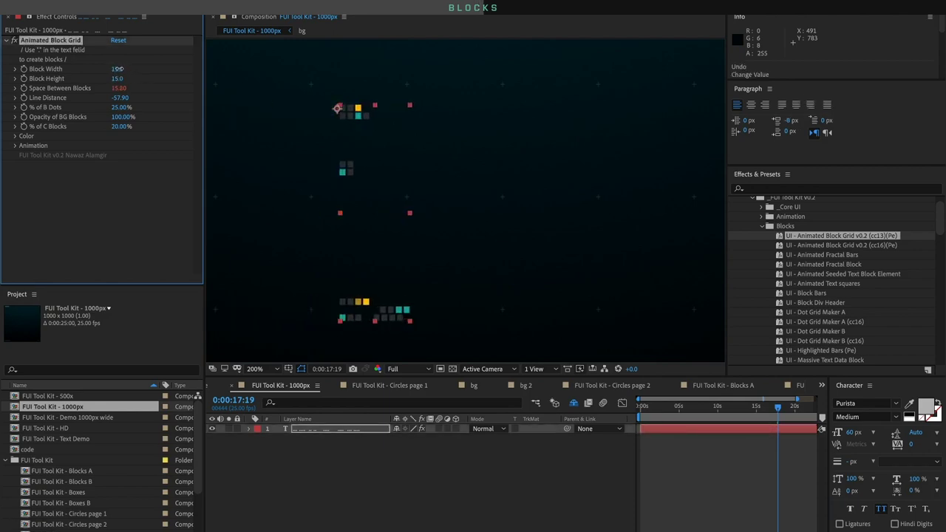
pyautogui.write('13')
pyautogui.press('Return')
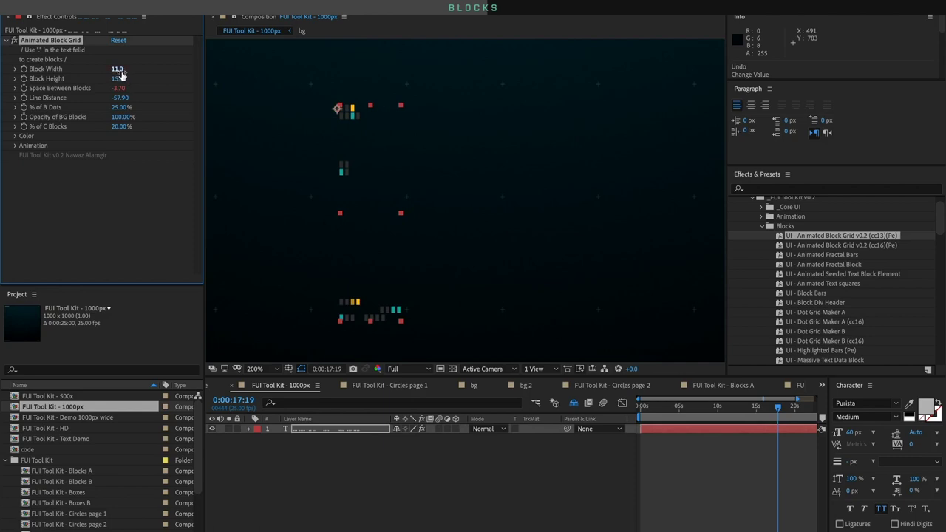
pyautogui.moveTo(120, 69); pyautogui.dragTo(123, 69)
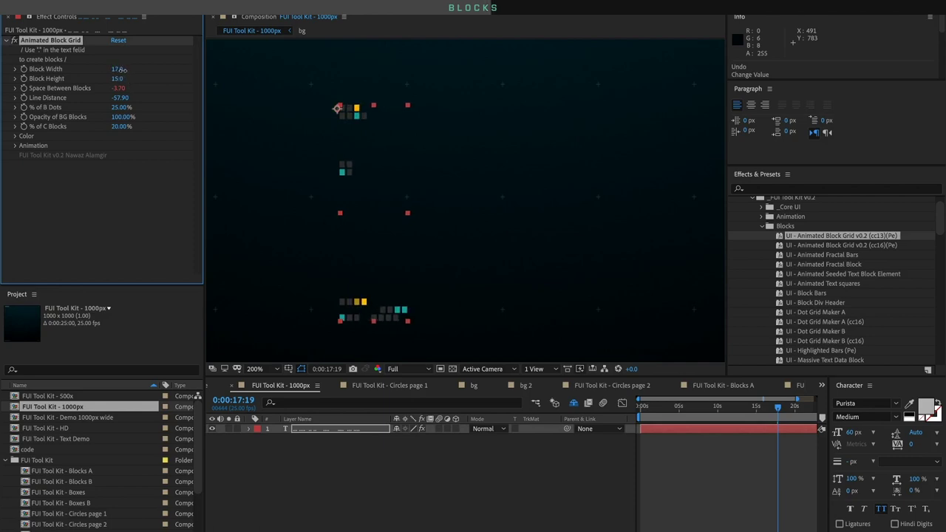
pyautogui.click(398, 485)
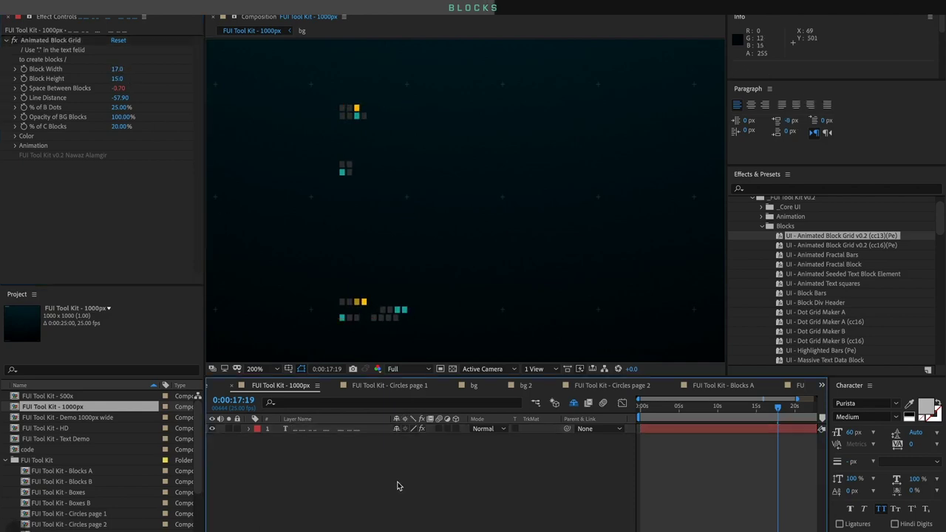
pyautogui.moveTo(641, 408); pyautogui.dragTo(719, 407)
# Apply the Animated Fractal Bars preset and move the bars up toward mid-comp
pyautogui.click(825, 264)
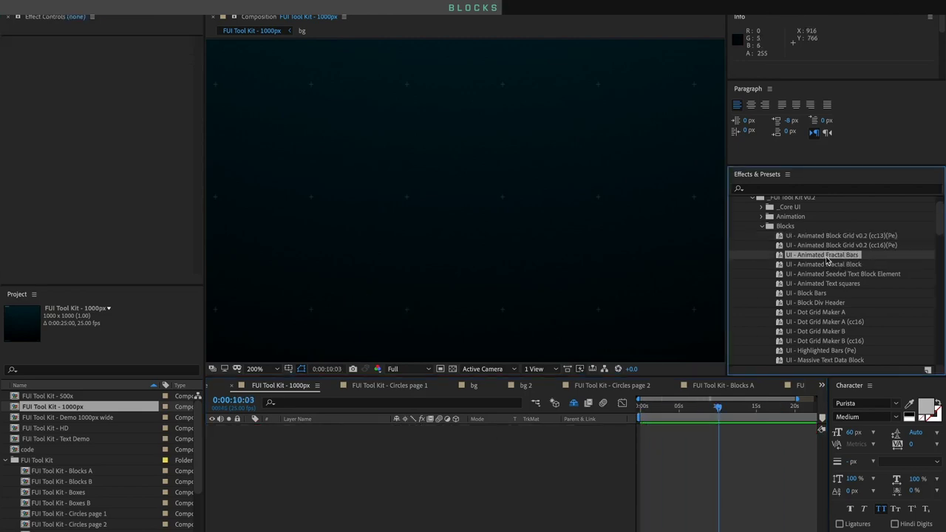
pyautogui.doubleClick(828, 257)
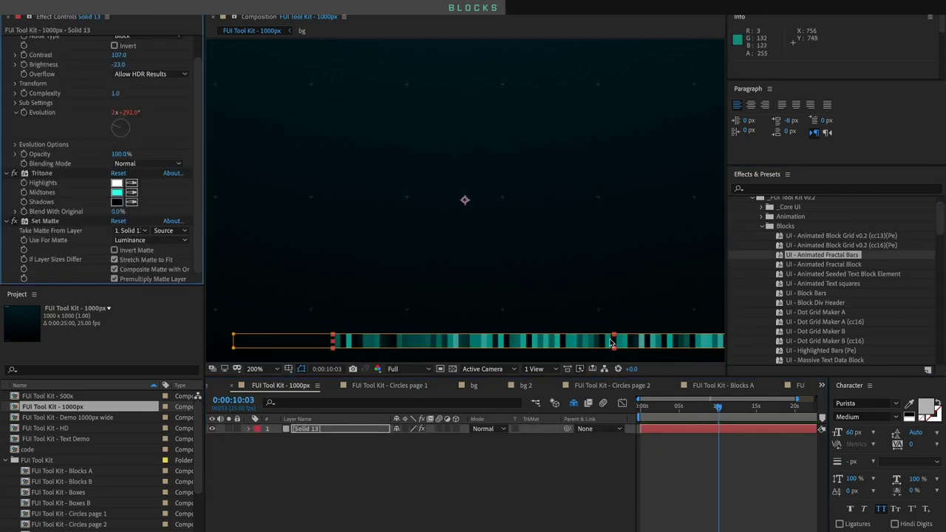
pyautogui.click(485, 451)
pyautogui.click(488, 344)
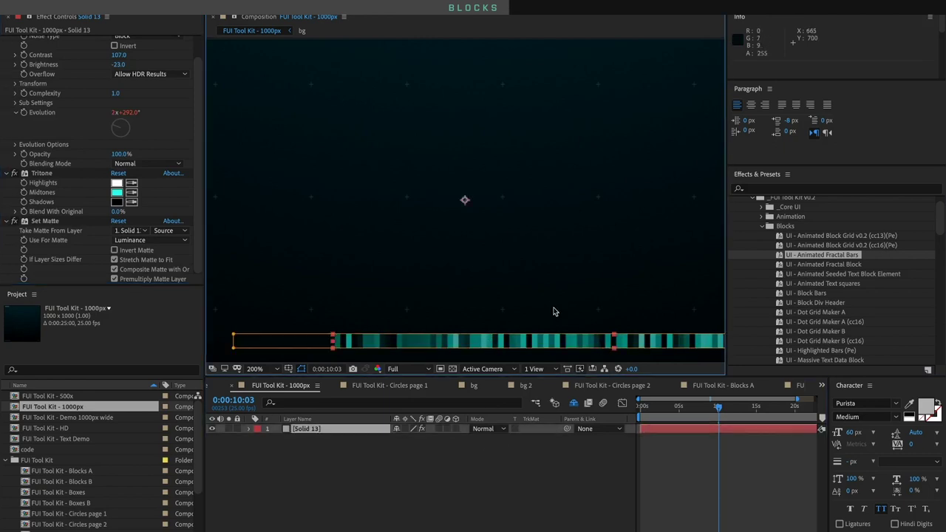
pyautogui.moveTo(465, 202); pyautogui.dragTo(394, 63)
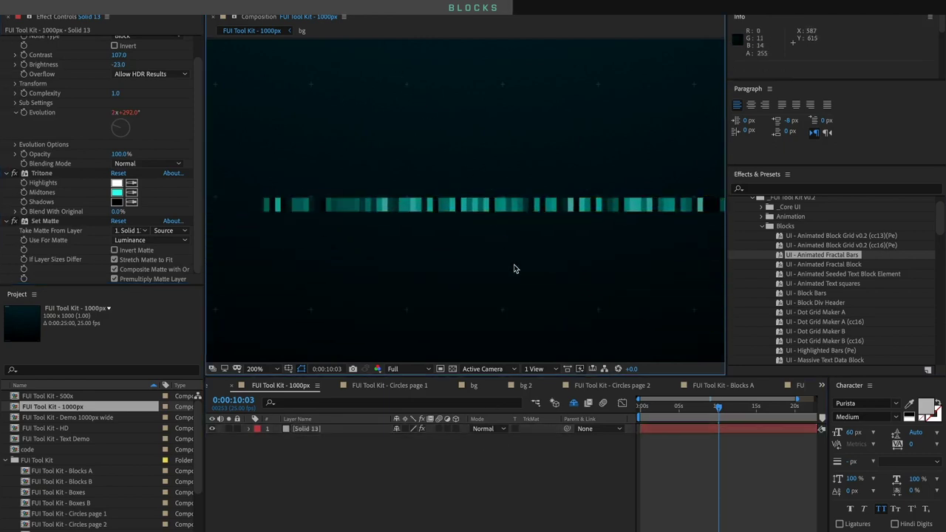
pyautogui.moveTo(678, 403); pyautogui.dragTo(714, 406)
pyautogui.click(313, 428)
pyautogui.click(416, 496)
# Lower the Solid 13 Brightness, set its mode to Add, then delete the Solid 13 layer
pyautogui.click(328, 433)
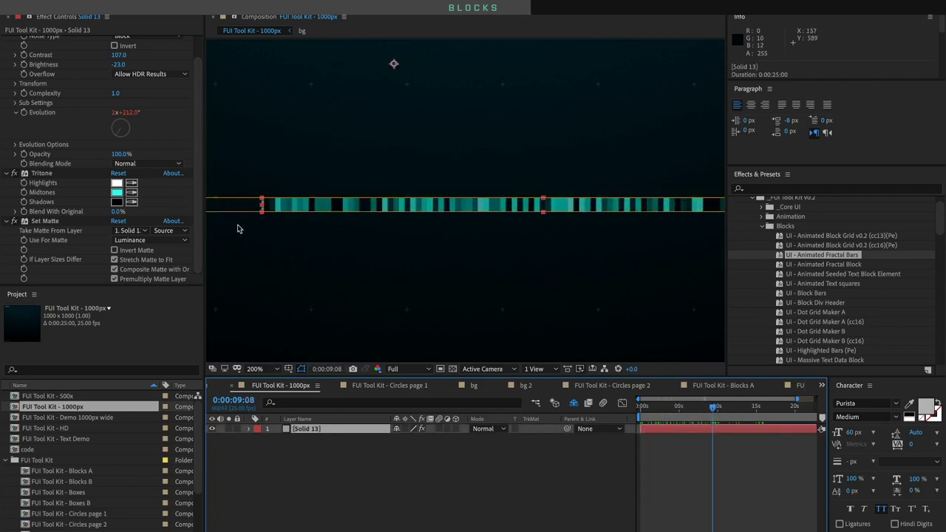
pyautogui.scroll(2, 177, 169)
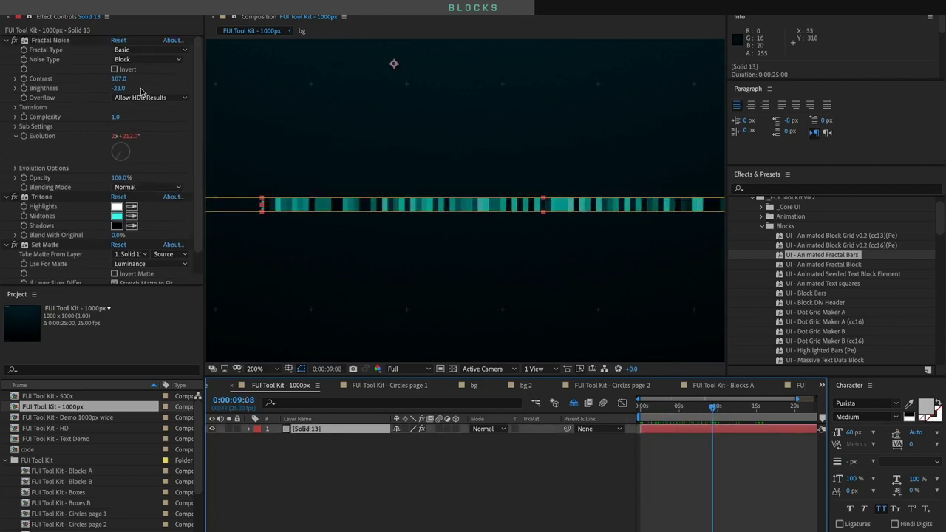
pyautogui.moveTo(123, 88); pyautogui.dragTo(270, 150)
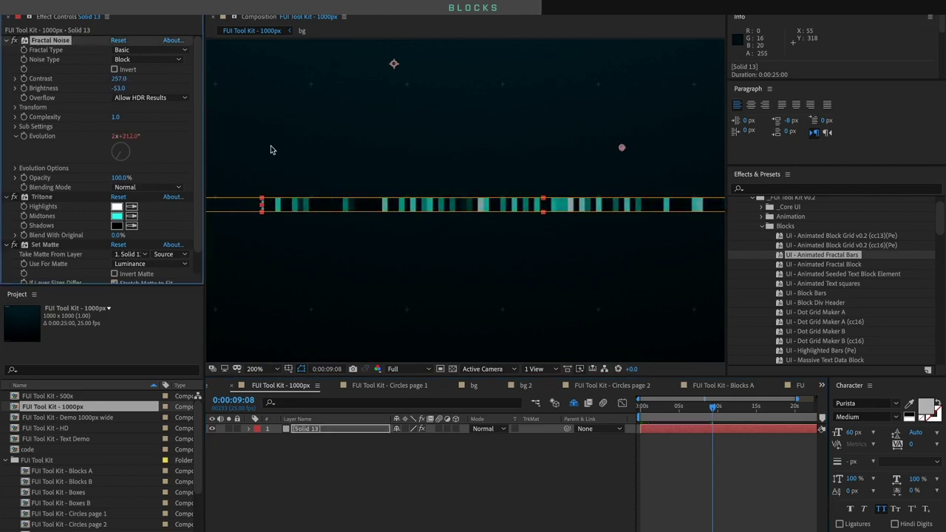
pyautogui.click(480, 435)
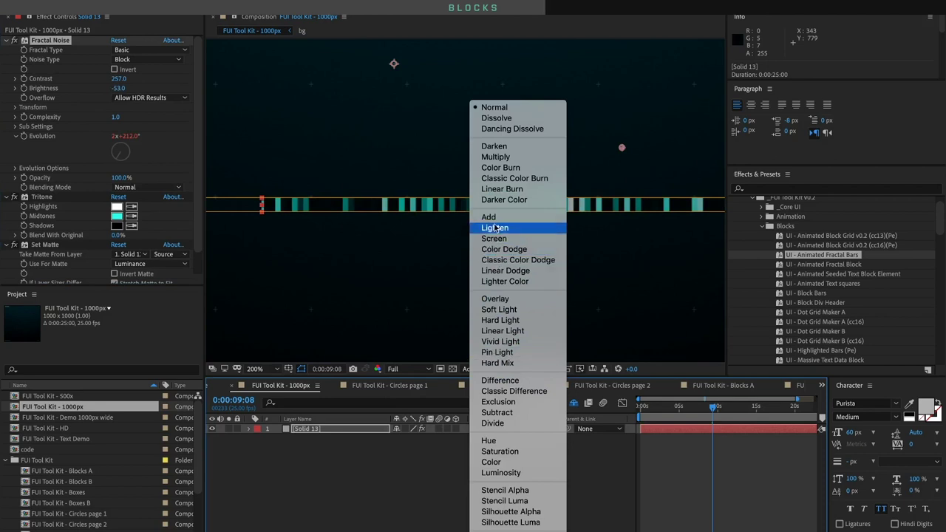
pyautogui.click(494, 221)
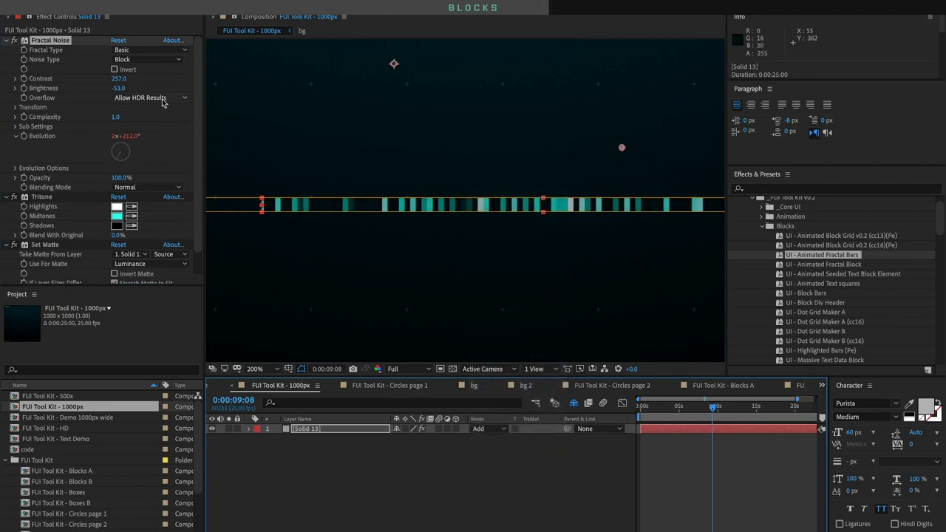
pyautogui.moveTo(118, 88); pyautogui.dragTo(123, 90)
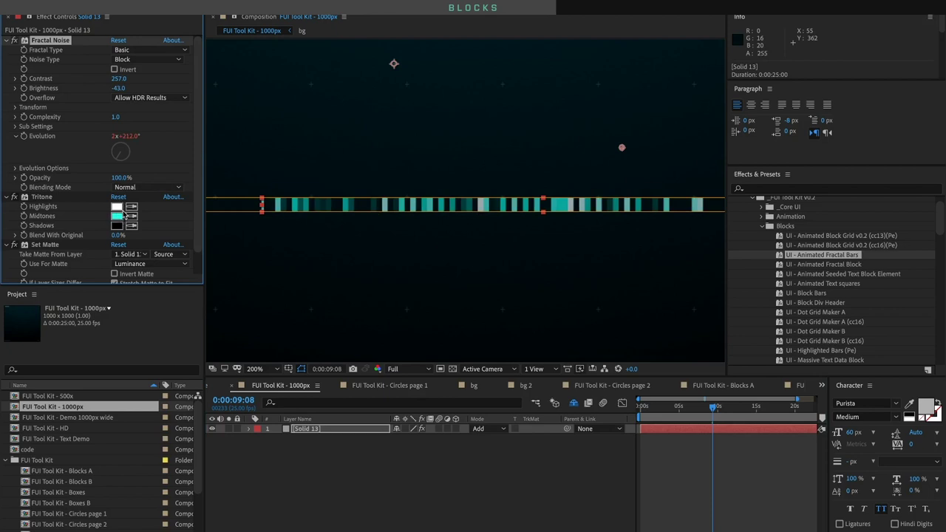
pyautogui.click(306, 430)
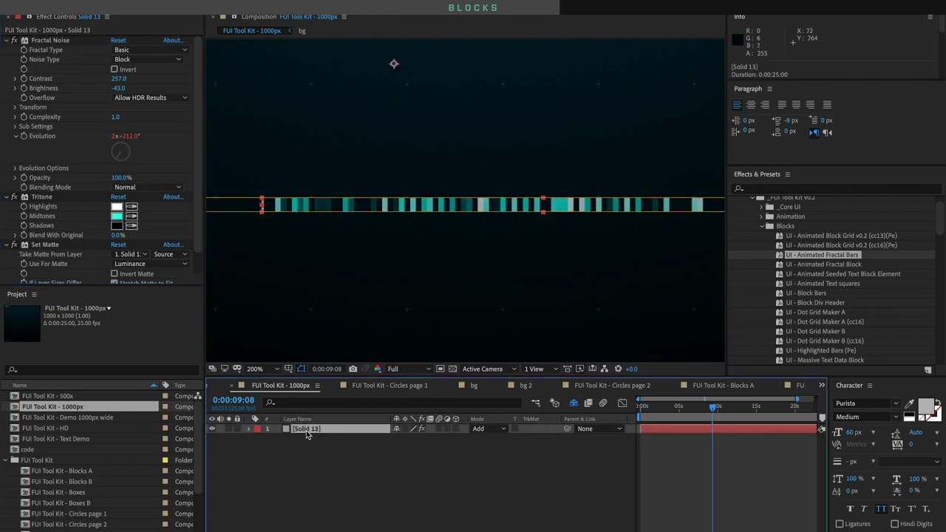
pyautogui.press('Delete')
# View the Blocks A overview, open FUI Tool Kit - 500x, and select Dot Grid Maker A (cc16)
pyautogui.doubleClick(100, 471)
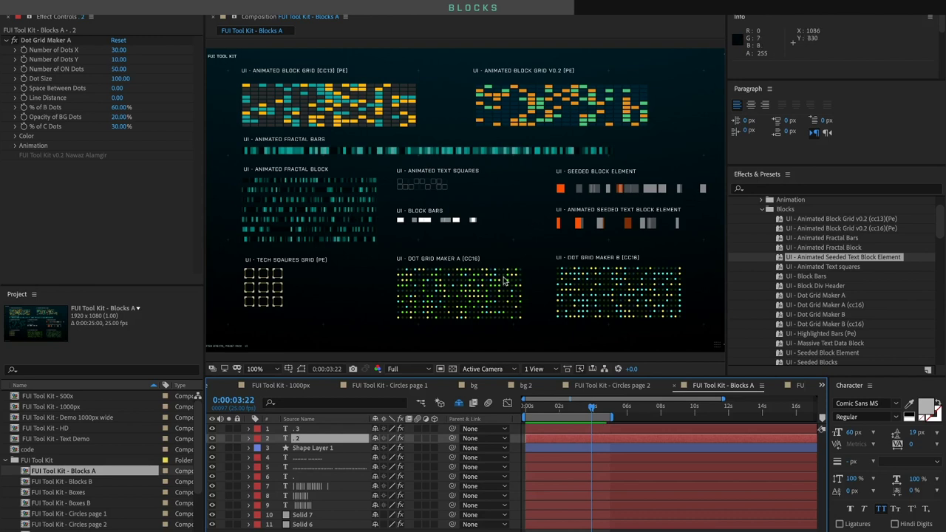
pyautogui.doubleClick(60, 398)
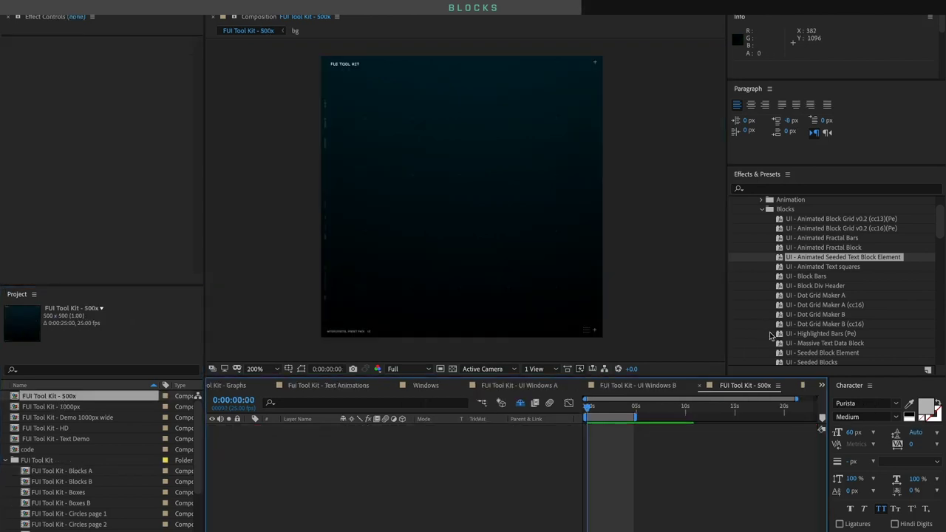
pyautogui.scroll(-1, 906, 322)
pyautogui.click(850, 288)
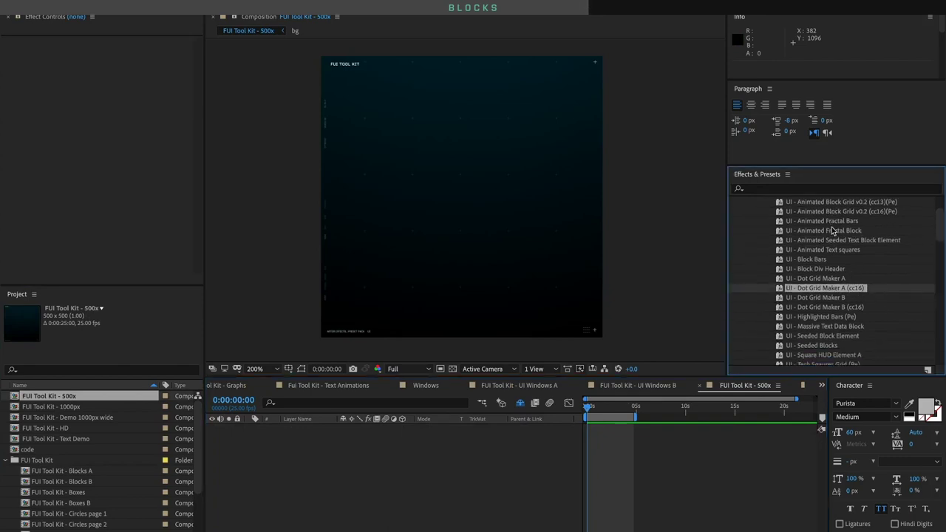
pyautogui.click(856, 309)
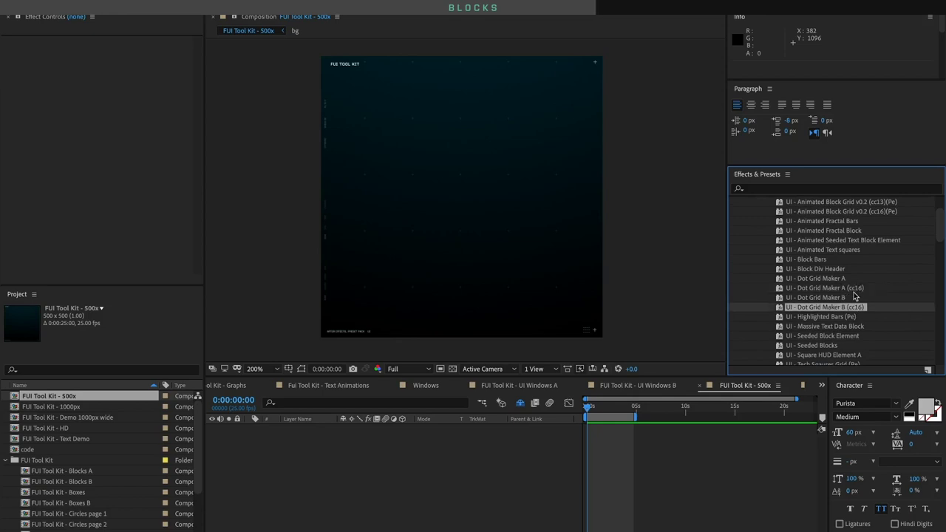
pyautogui.click(854, 289)
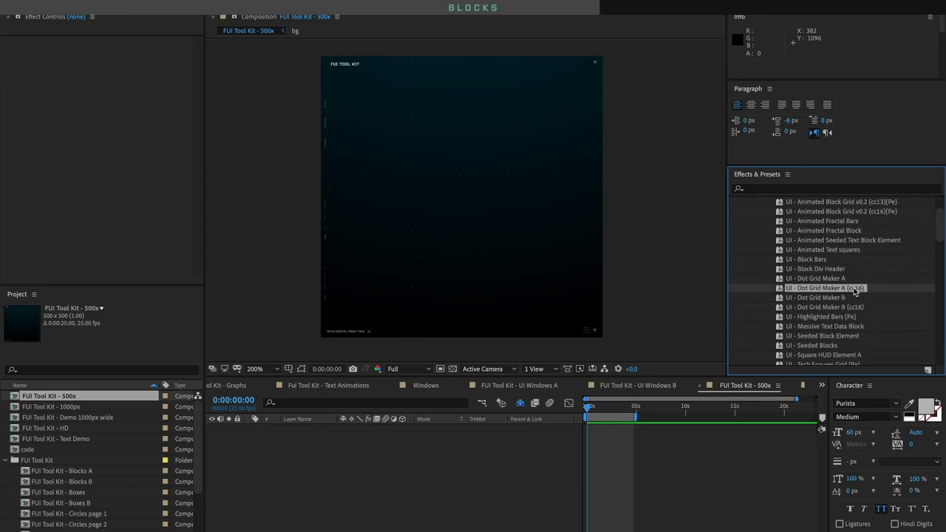
# Apply Dot Grid Maker A (cc16), set Number of Dots Y to 20, and move it up
pyautogui.doubleClick(855, 289)
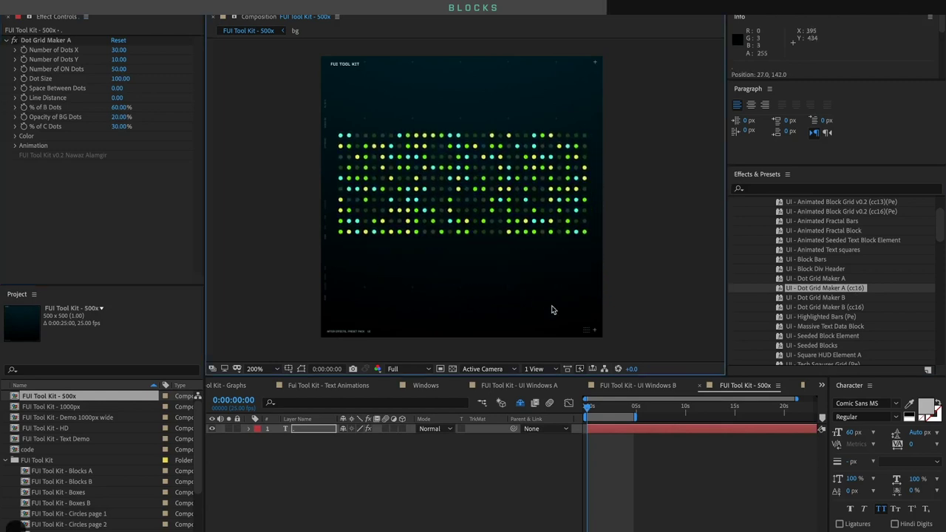
pyautogui.press('space')
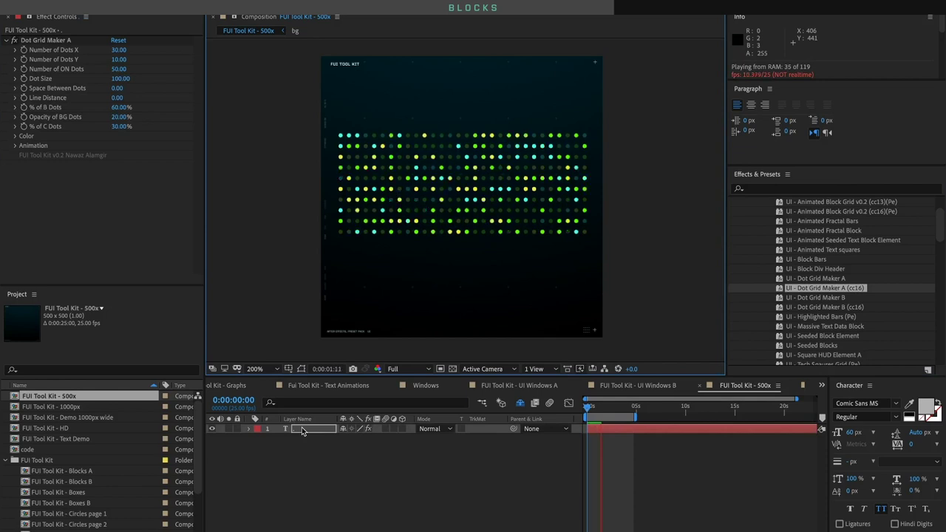
pyautogui.click(121, 58)
pyautogui.moveTo(120, 57); pyautogui.dragTo(123, 57)
pyautogui.moveTo(446, 255); pyautogui.dragTo(447, 202)
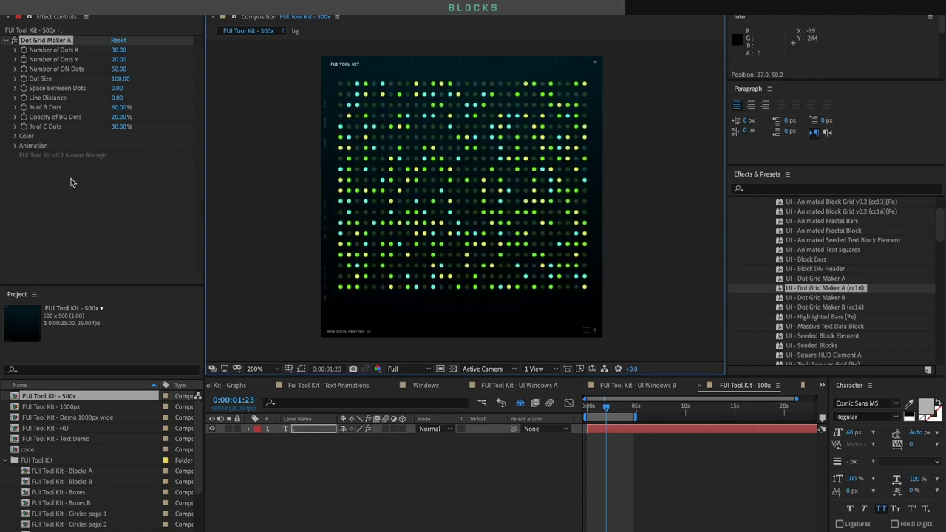
# Change the dot grid's Color C to a bright orange
pyautogui.click(16, 137)
pyautogui.click(119, 164)
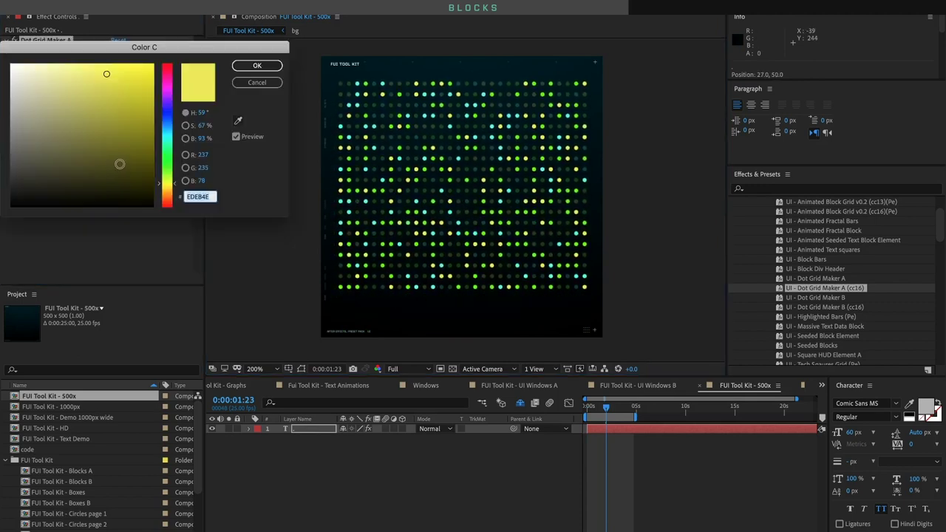
pyautogui.click(159, 140)
pyautogui.click(103, 96)
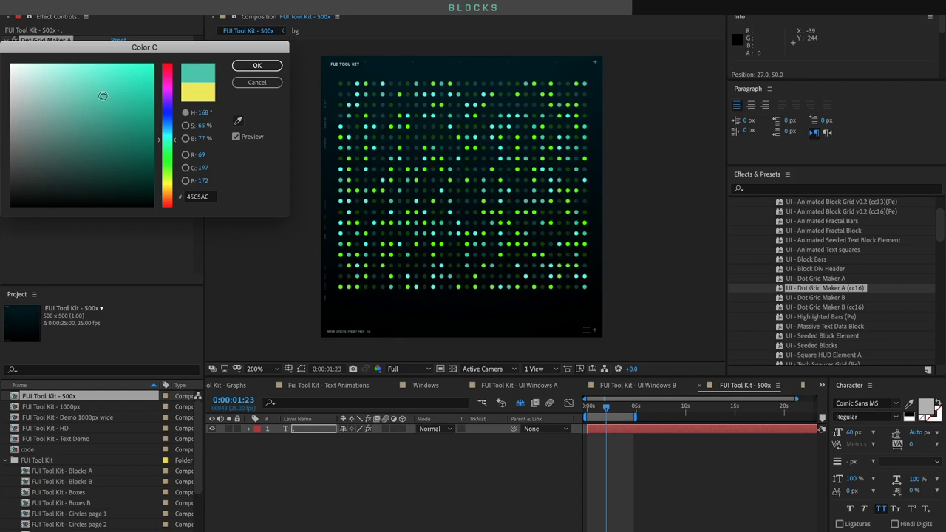
pyautogui.moveTo(171, 194); pyautogui.dragTo(170, 199)
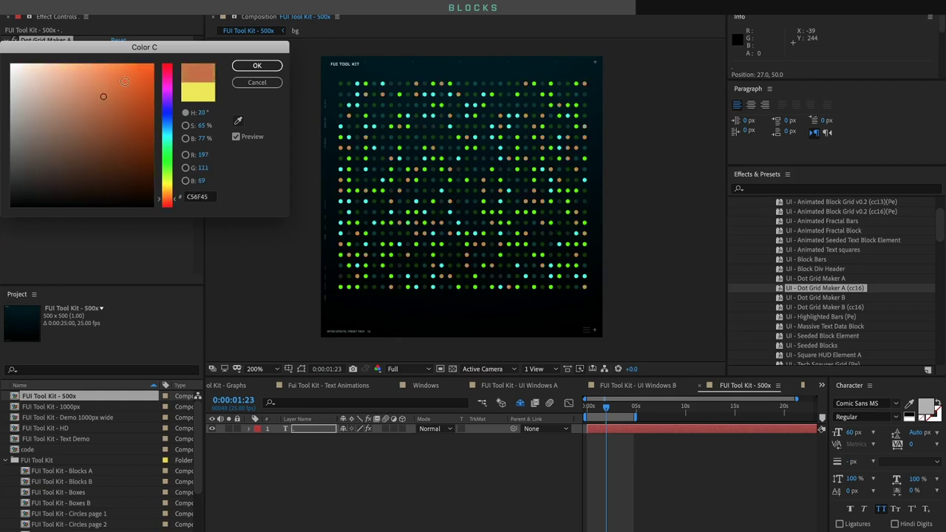
pyautogui.moveTo(124, 81); pyautogui.dragTo(110, 76)
pyautogui.click(257, 66)
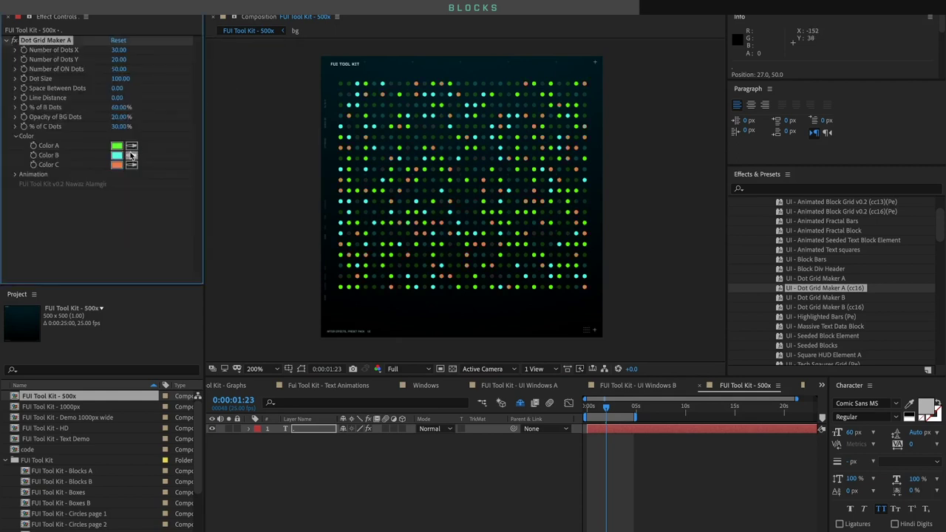
# Change Color A from green to dark teal and scrub the first seconds
pyautogui.click(118, 146)
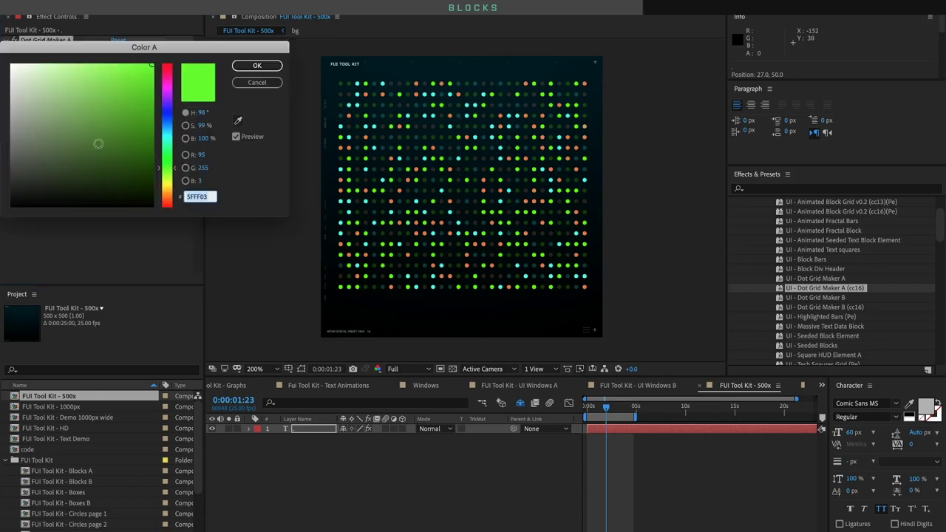
pyautogui.click(165, 133)
pyautogui.click(123, 152)
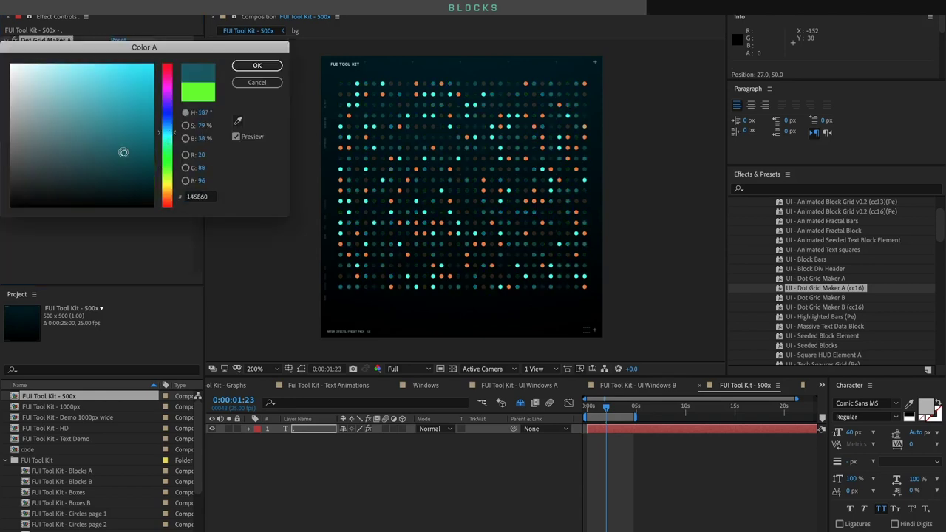
pyautogui.click(257, 65)
pyautogui.click(591, 409)
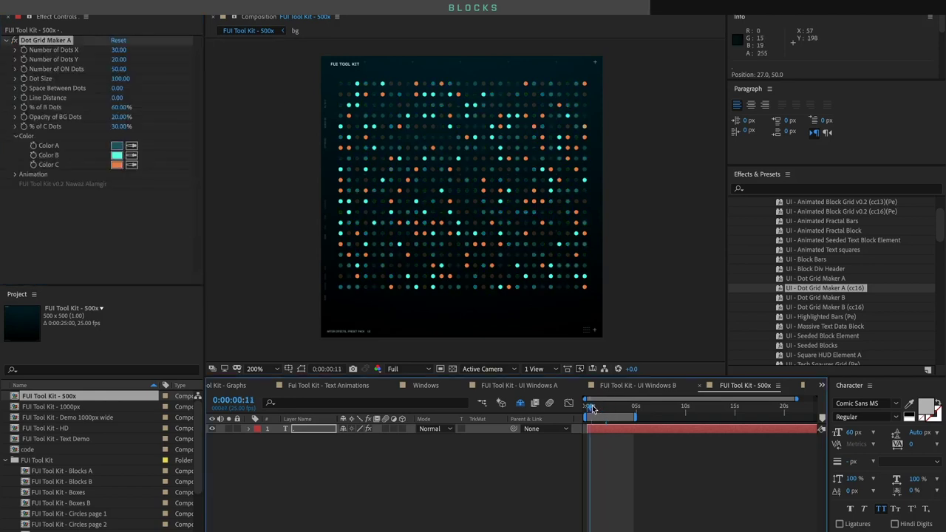
pyautogui.moveTo(591, 409)
pyautogui.mouseDown()
pyautogui.moveTo(621, 404)
pyautogui.moveTo(589, 404)
pyautogui.mouseUp()
# Preview the grid, undo a dot spacing change, and raise Dot Size to 180
pyautogui.press('space')
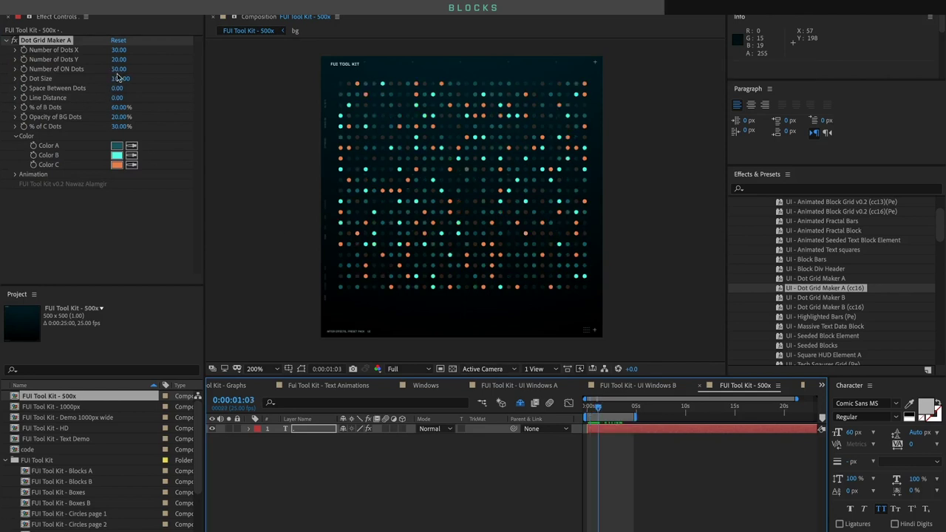
pyautogui.moveTo(117, 88); pyautogui.dragTo(129, 90)
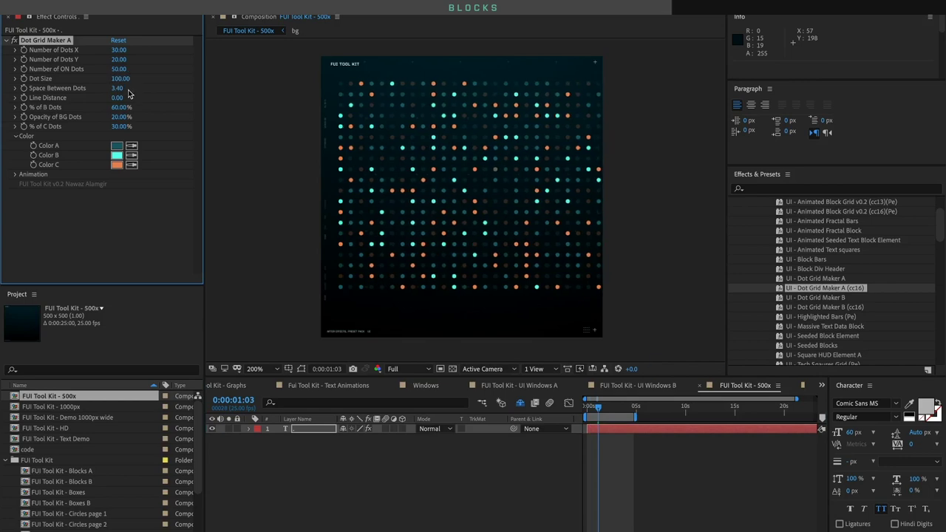
pyautogui.hotkey('ctrl', 'z')
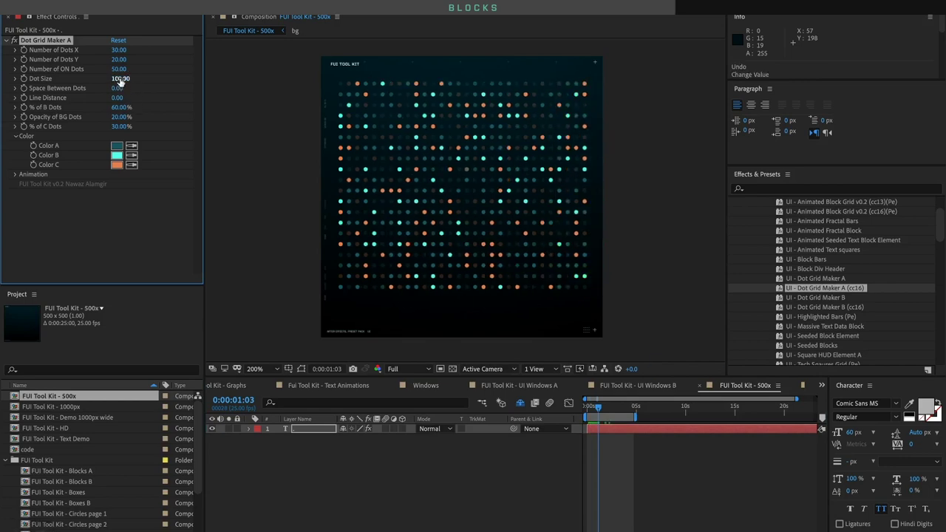
pyautogui.moveTo(121, 81)
pyautogui.mouseDown()
pyautogui.moveTo(148, 77)
pyautogui.moveTo(130, 81)
pyautogui.mouseUp()
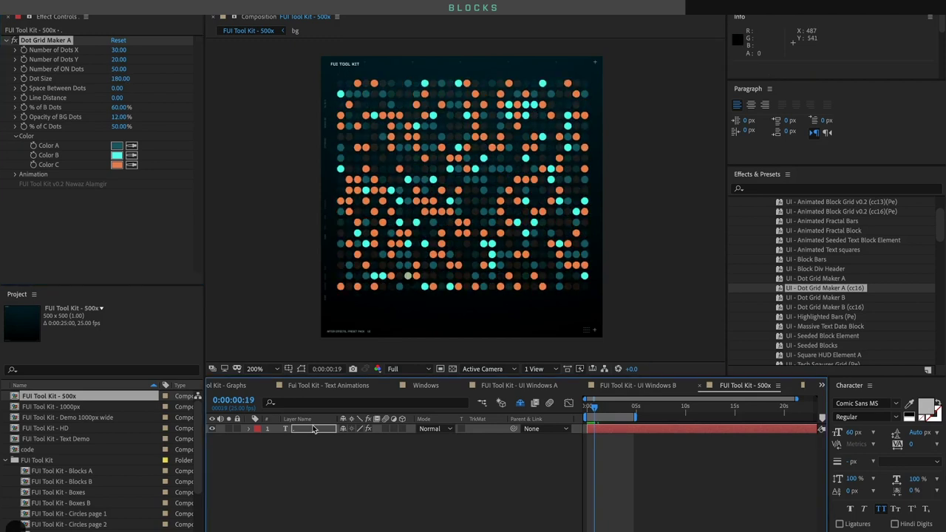
# Preview the enlarged dots, then delete the Dot Grid Maker A layer
pyautogui.click(314, 429)
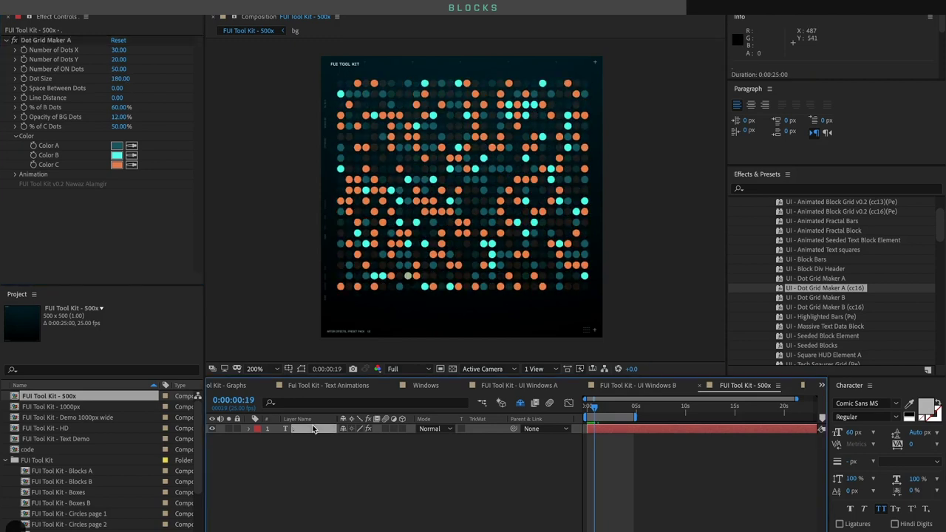
pyautogui.press('space')
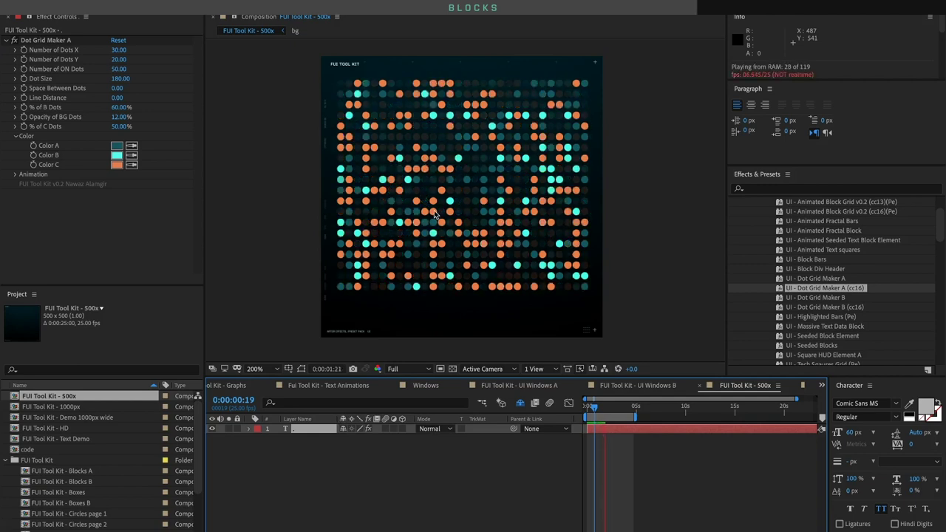
pyautogui.click(316, 429)
pyautogui.press('Delete')
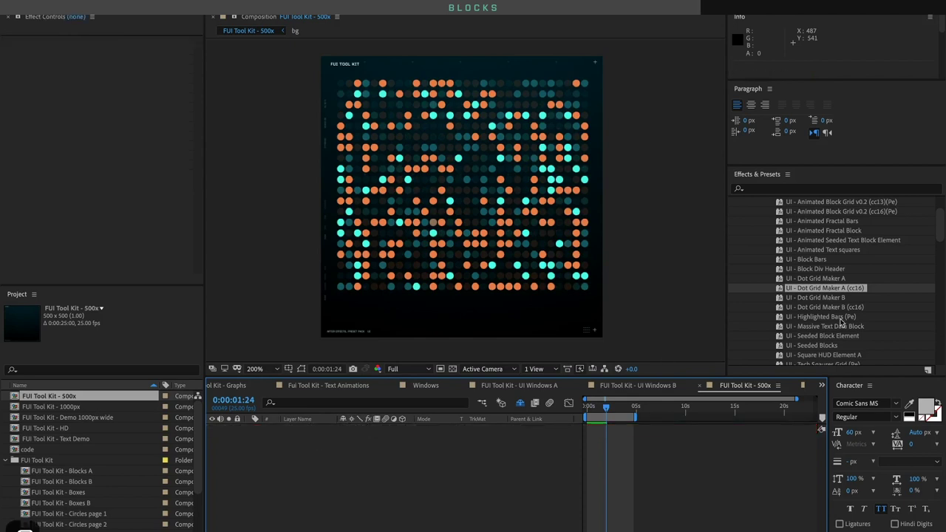
pyautogui.doubleClick(849, 315)
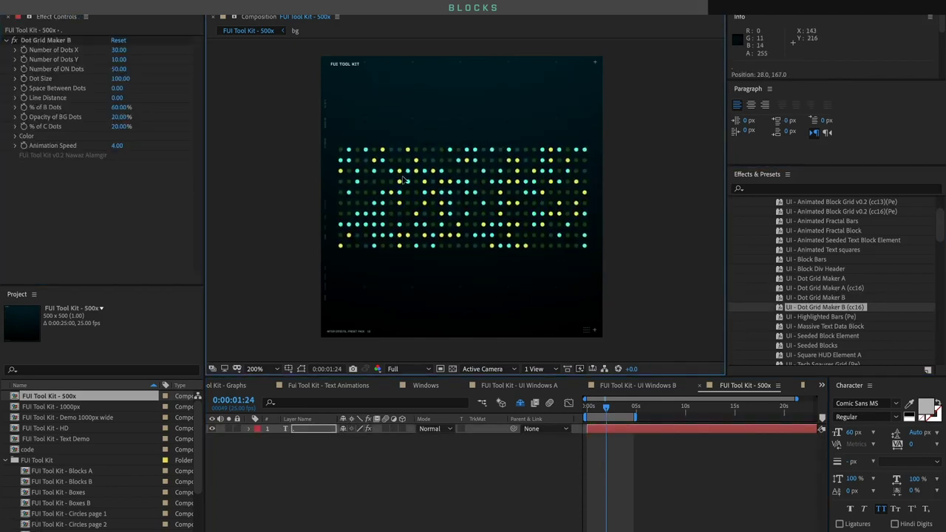
pyautogui.press('space')
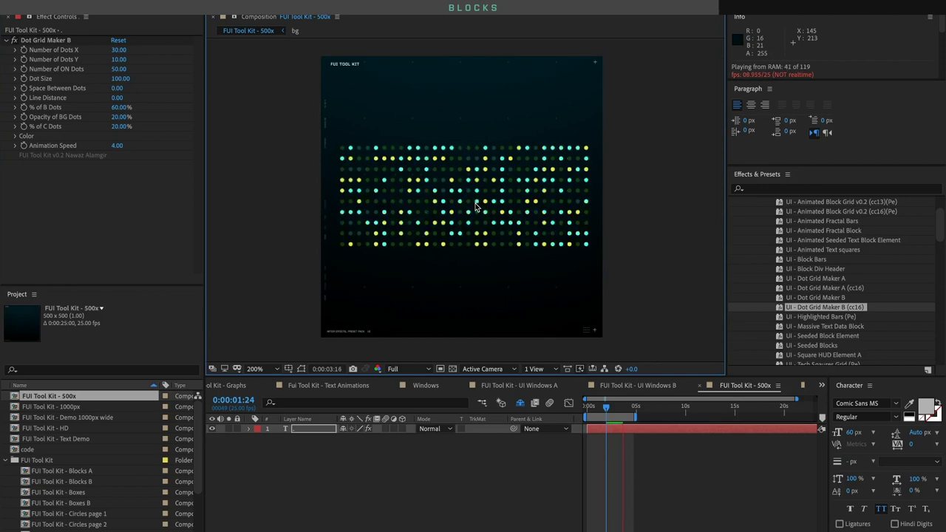
pyautogui.press('space')
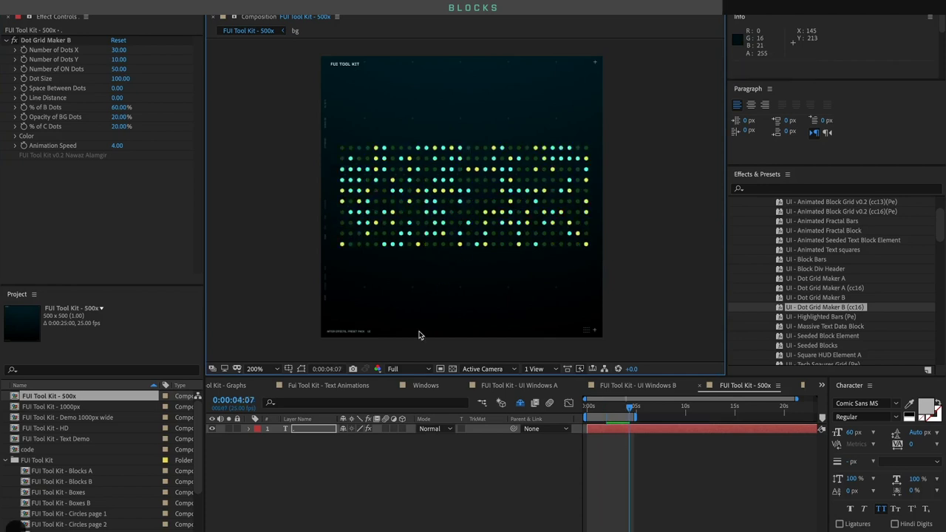
pyautogui.press('Delete')
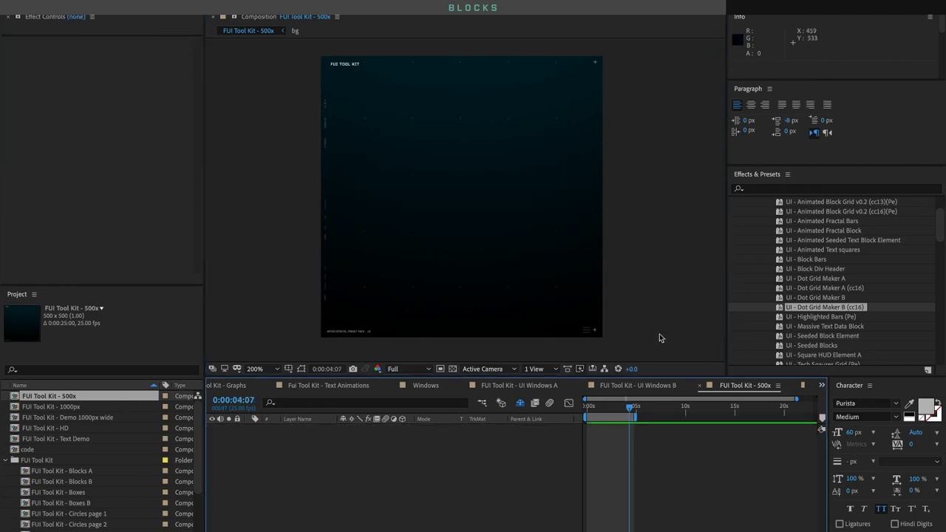
# Apply the UI - Seeded Block Element preset, move it up-left, and set Tracking to 30.60
pyautogui.doubleClick(834, 336)
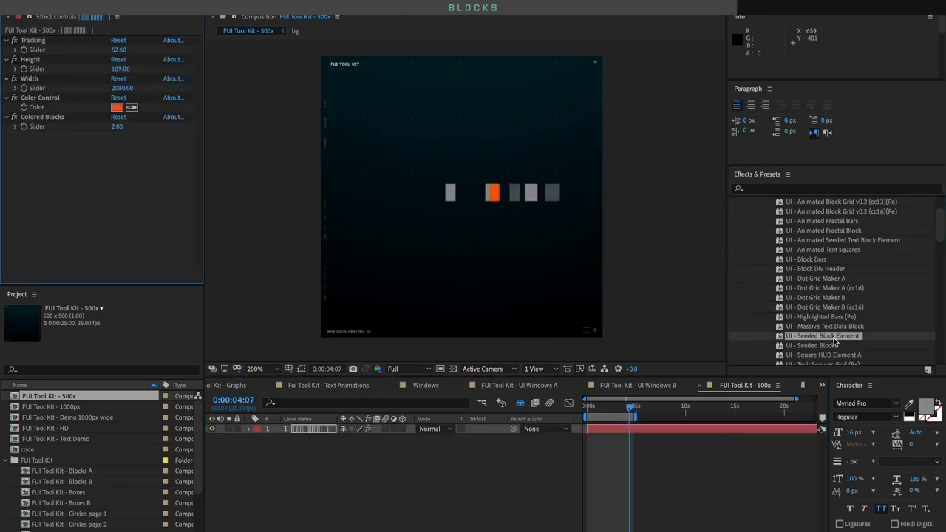
pyautogui.moveTo(496, 205); pyautogui.dragTo(416, 155)
pyautogui.moveTo(122, 55); pyautogui.dragTo(113, 59)
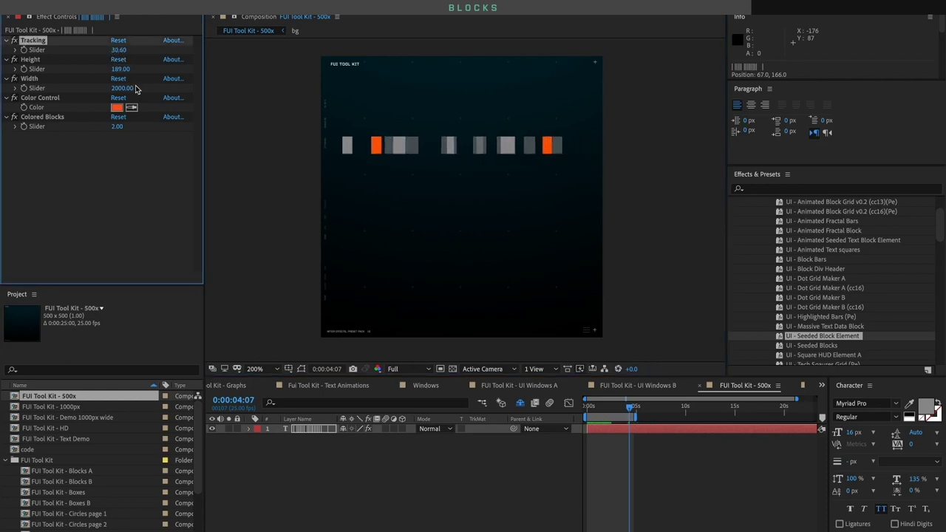
pyautogui.moveTo(590, 406)
pyautogui.mouseDown()
pyautogui.moveTo(609, 406)
pyautogui.moveTo(597, 407)
pyautogui.mouseUp()
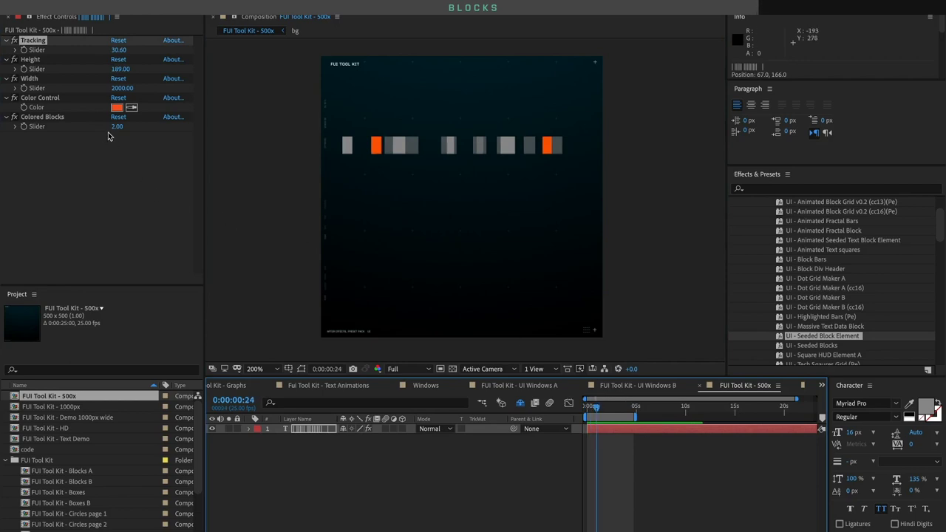
# Try a cyan accent colour and a darker text fill, keeping the light grey text
pyautogui.click(116, 107)
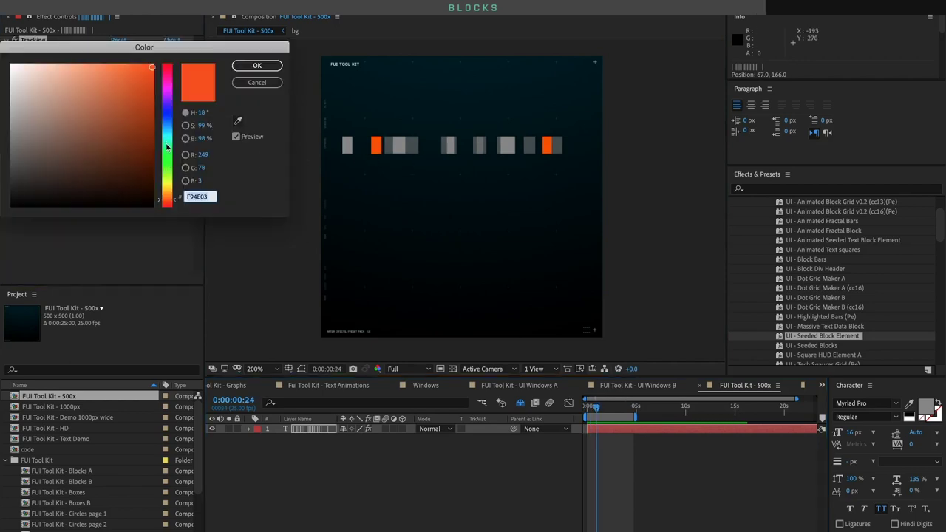
pyautogui.moveTo(167, 148); pyautogui.dragTo(167, 136)
pyautogui.moveTo(118, 77); pyautogui.dragTo(85, 44)
pyautogui.click(258, 65)
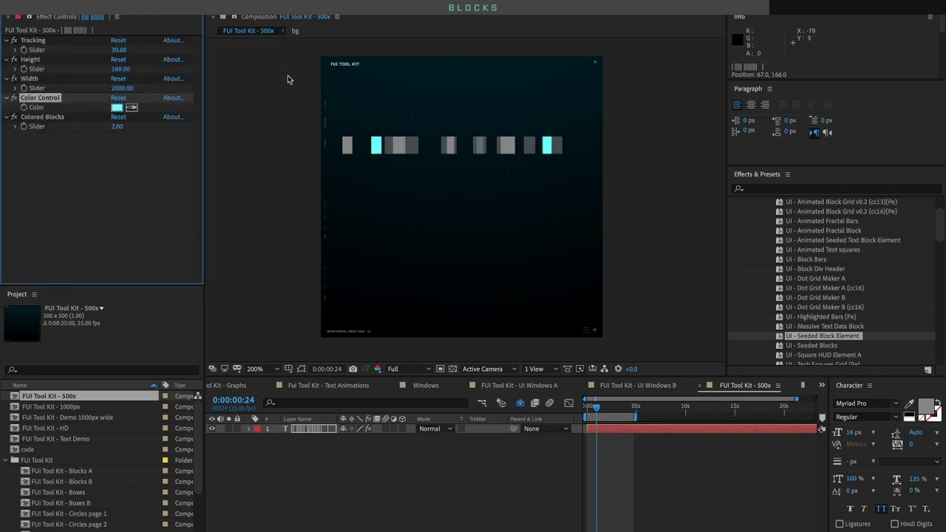
pyautogui.click(527, 440)
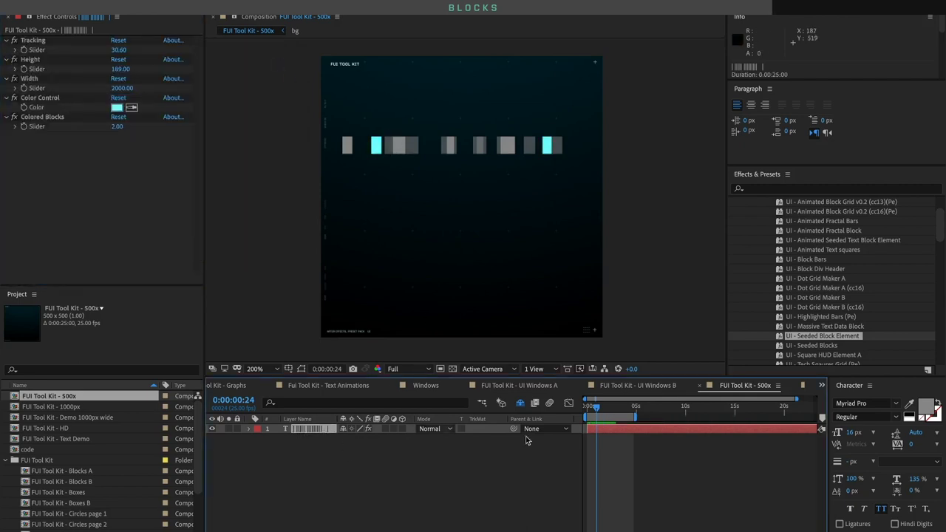
pyautogui.click(927, 408)
pyautogui.moveTo(27, 143); pyautogui.dragTo(11, 80)
pyautogui.click(268, 70)
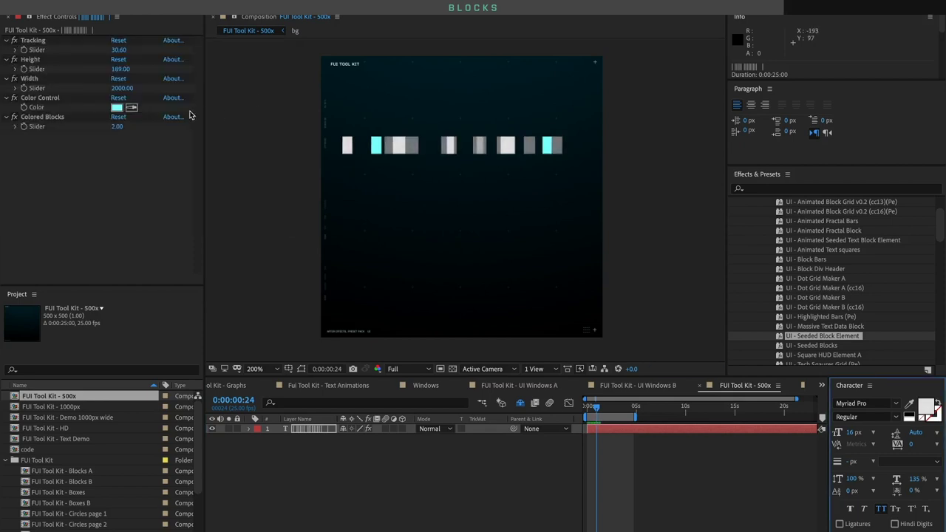
# Switch the Color Control accent back to orange and set Colored Blocks to 8
pyautogui.click(118, 108)
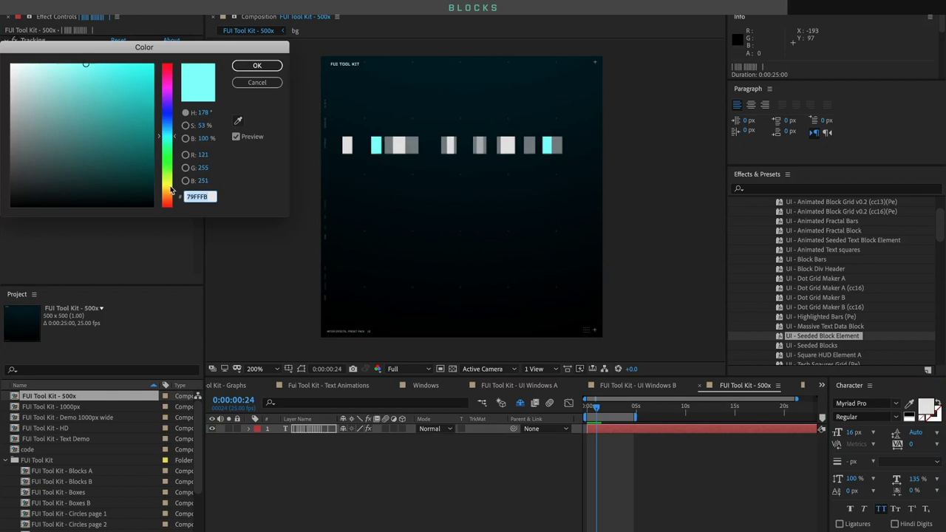
pyautogui.click(171, 190)
pyautogui.click(243, 66)
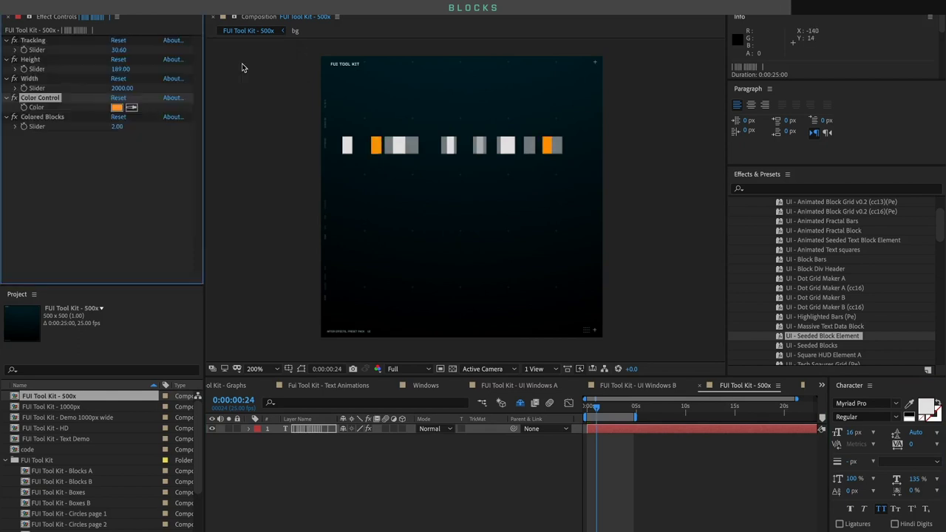
pyautogui.click(126, 145)
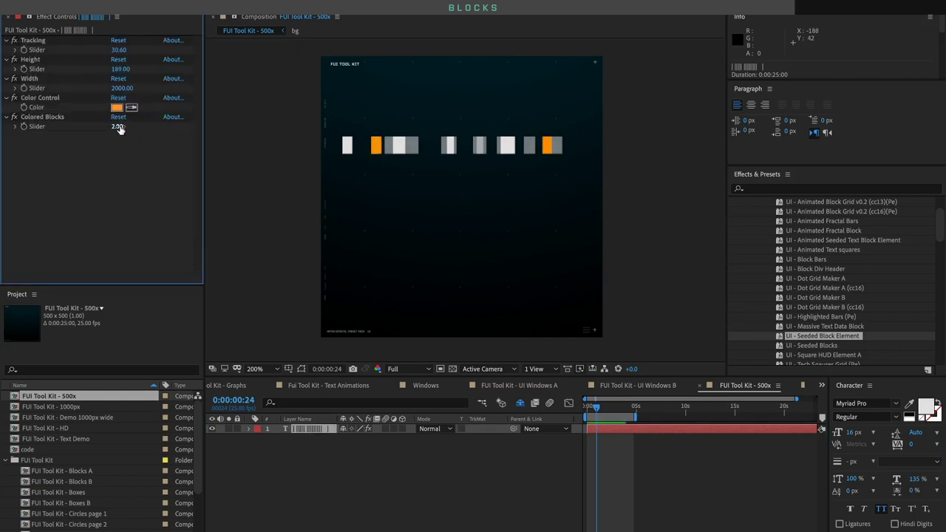
pyautogui.moveTo(118, 126); pyautogui.dragTo(120, 127)
# Duplicate the seeded block layer with Ctrl+D and drag the copies down into stacked rows
pyautogui.click(297, 436)
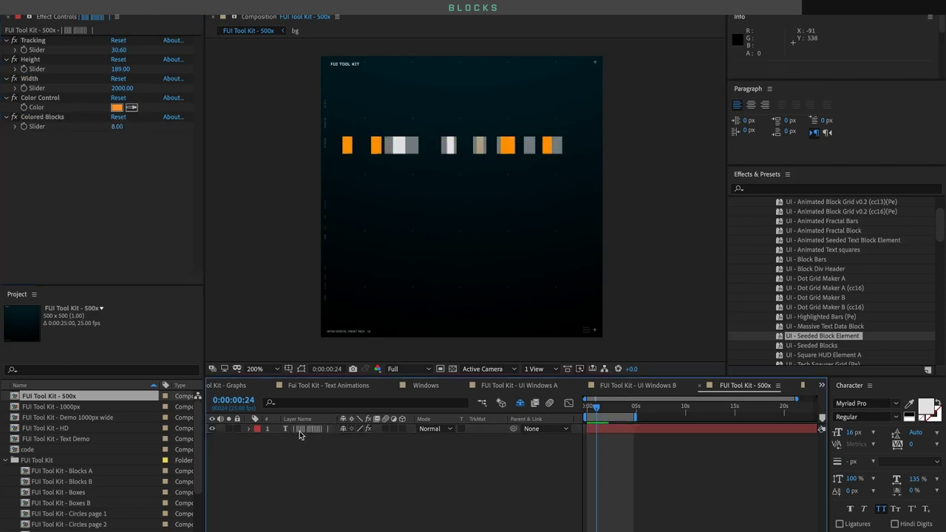
pyautogui.hotkey('ctrl', 'd')
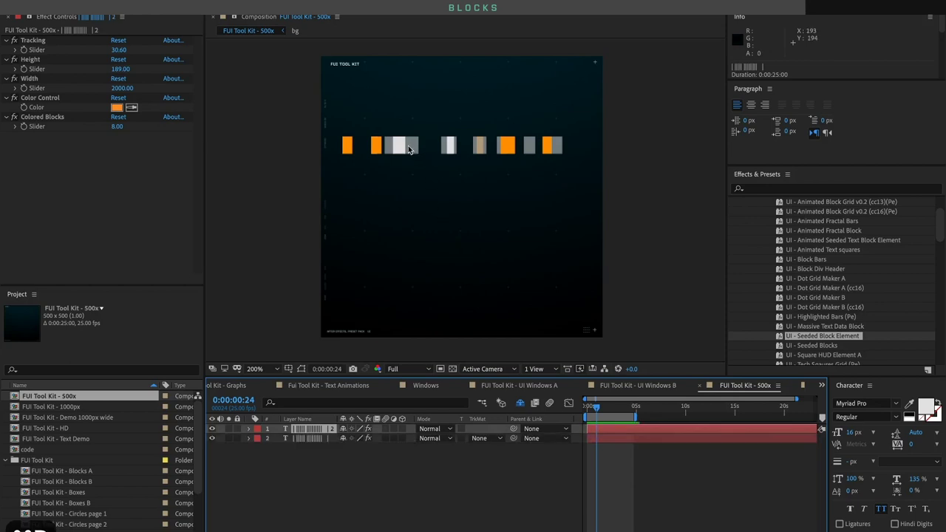
pyautogui.moveTo(403, 177); pyautogui.dragTo(393, 271)
pyautogui.hotkey('ctrl', 'd')
pyautogui.hotkey('ctrl', 'd')
pyautogui.hotkey('ctrl', 'd')
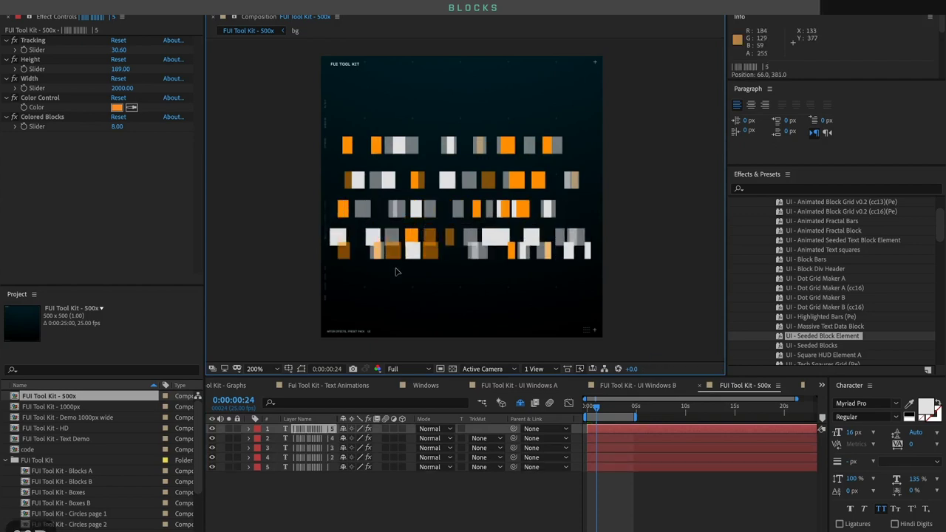
# Scrub the timeline to check the animation, then delete all the block layers
pyautogui.moveTo(596, 412)
pyautogui.mouseDown()
pyautogui.moveTo(629, 413)
pyautogui.moveTo(587, 412)
pyautogui.moveTo(629, 414)
pyautogui.moveTo(567, 411)
pyautogui.moveTo(614, 413)
pyautogui.mouseUp()
pyautogui.moveTo(374, 495); pyautogui.dragTo(305, 429)
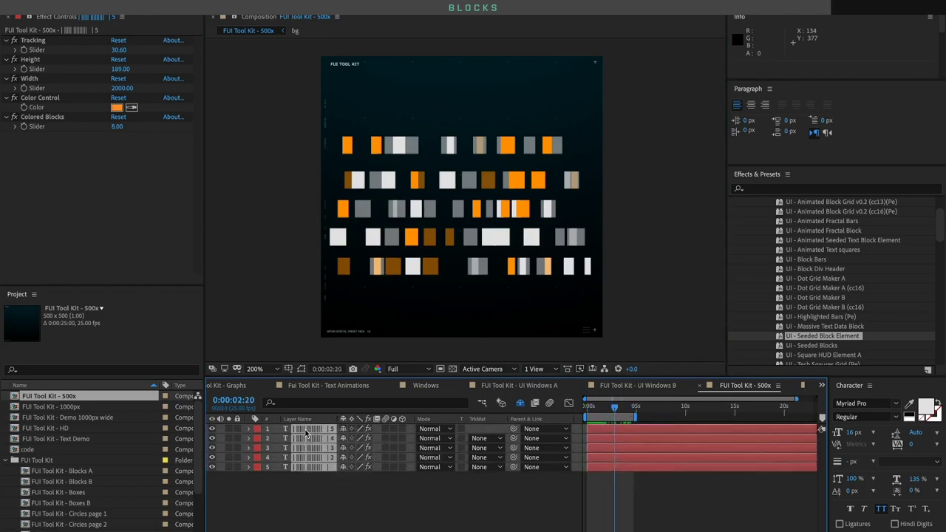
pyautogui.press('Delete')
# Apply UI - Animated Seeded Text Block Element, move it up-left, and set Block Spacing to 52
pyautogui.doubleClick(819, 241)
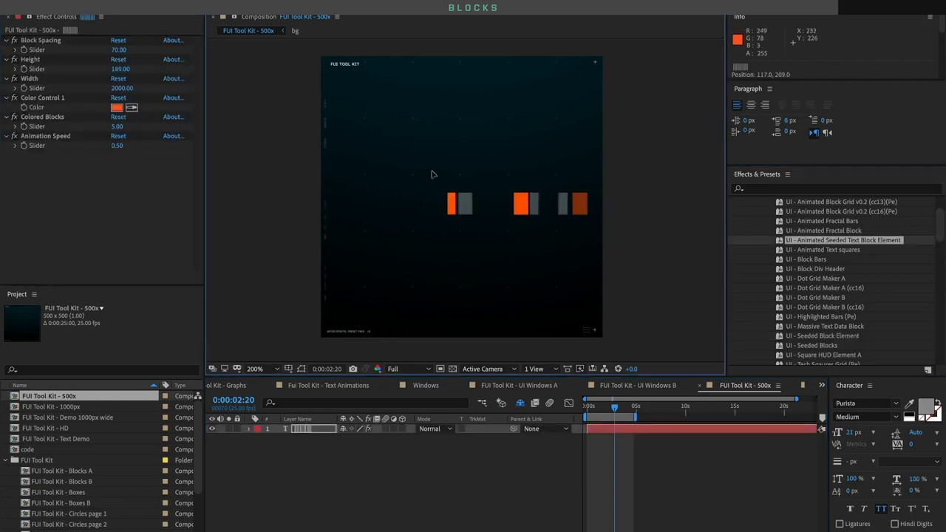
pyautogui.moveTo(433, 176); pyautogui.dragTo(289, 131)
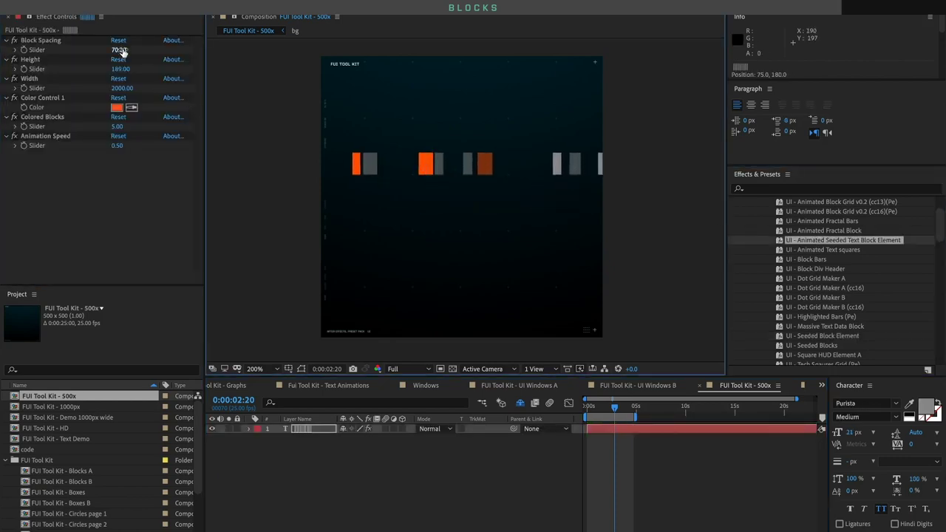
pyautogui.moveTo(122, 49); pyautogui.dragTo(108, 50)
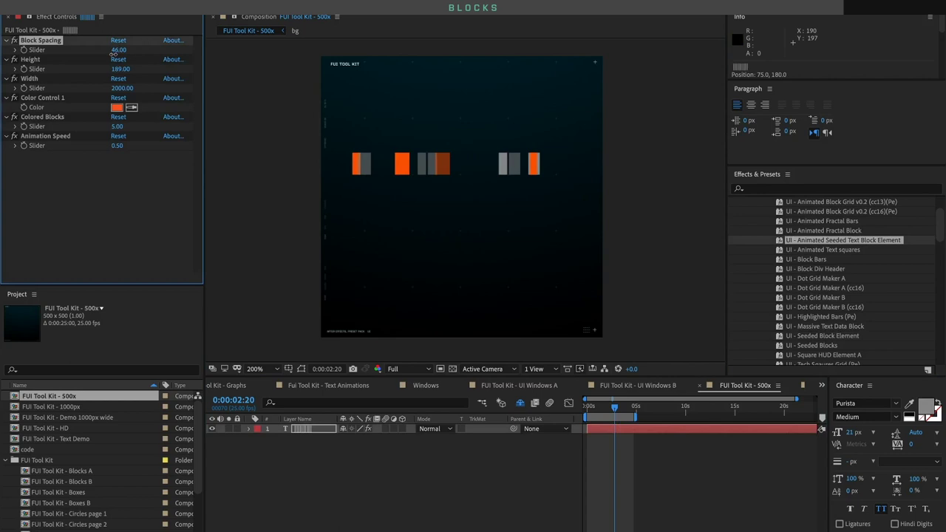
# Duplicate the animated block layer into three rows stacked down the comp
pyautogui.click(307, 430)
pyautogui.hotkey('ctrl', 'd')
pyautogui.moveTo(450, 178); pyautogui.dragTo(448, 243)
pyautogui.hotkey('ctrl', 'd')
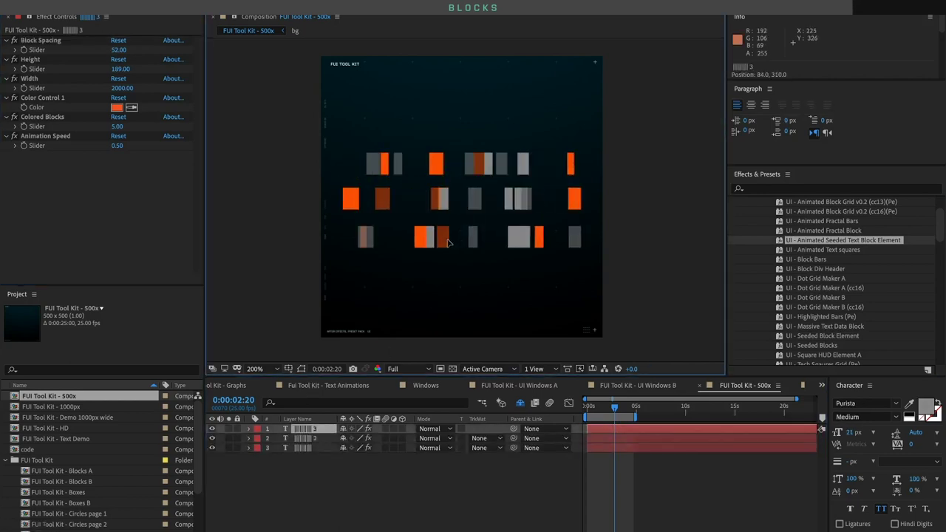
# Preview the animated rows, then select and delete all three block layers
pyautogui.press('space')
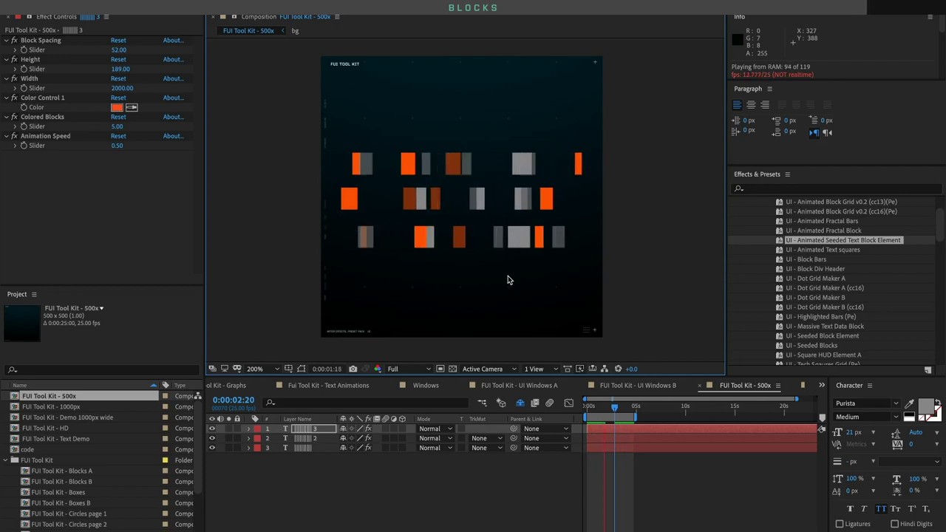
pyautogui.press('space')
pyautogui.moveTo(353, 426); pyautogui.dragTo(299, 480)
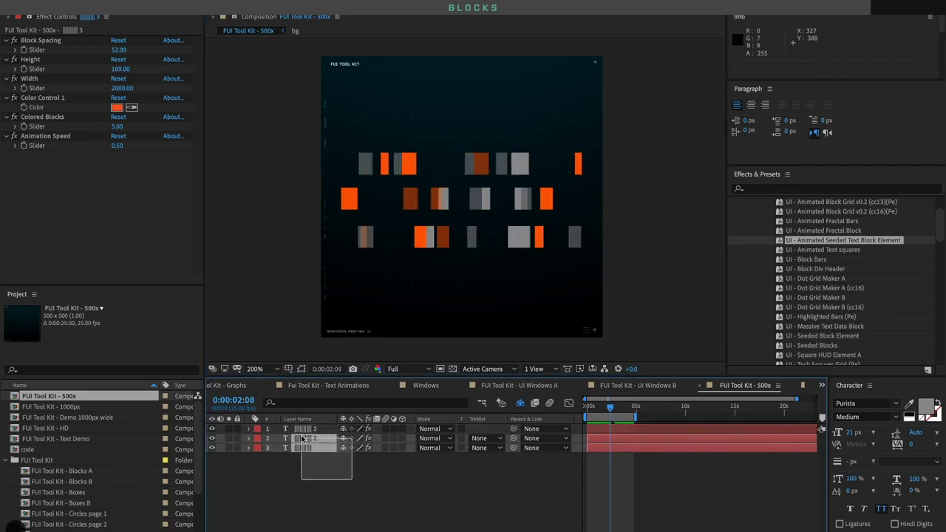
pyautogui.press('Delete')
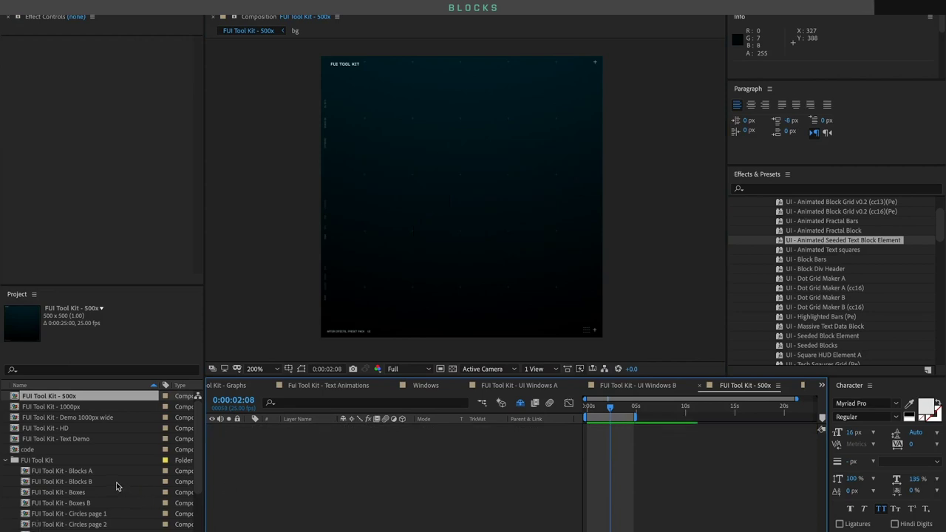
# Open the FUI Tool Kit - Blocks B comp and preview its playback
pyautogui.doubleClick(112, 481)
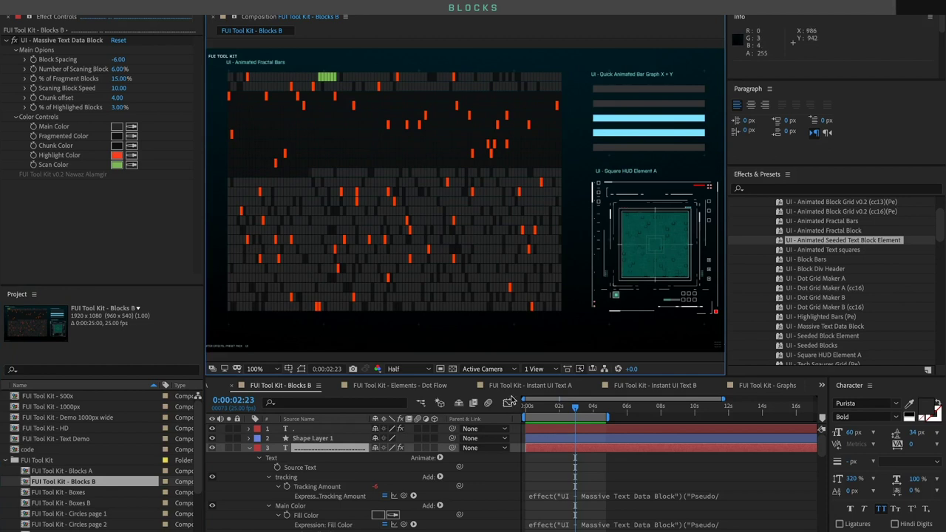
pyautogui.press('space')
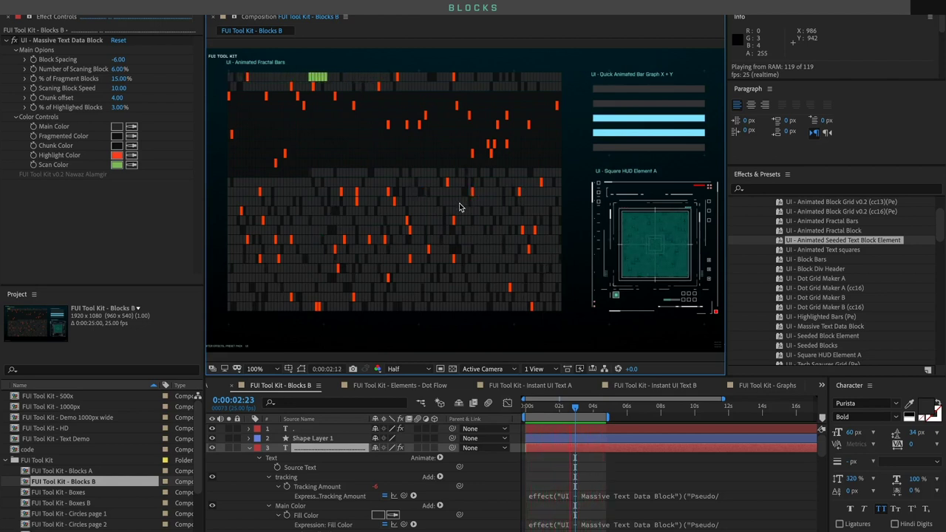
pyautogui.click(249, 448)
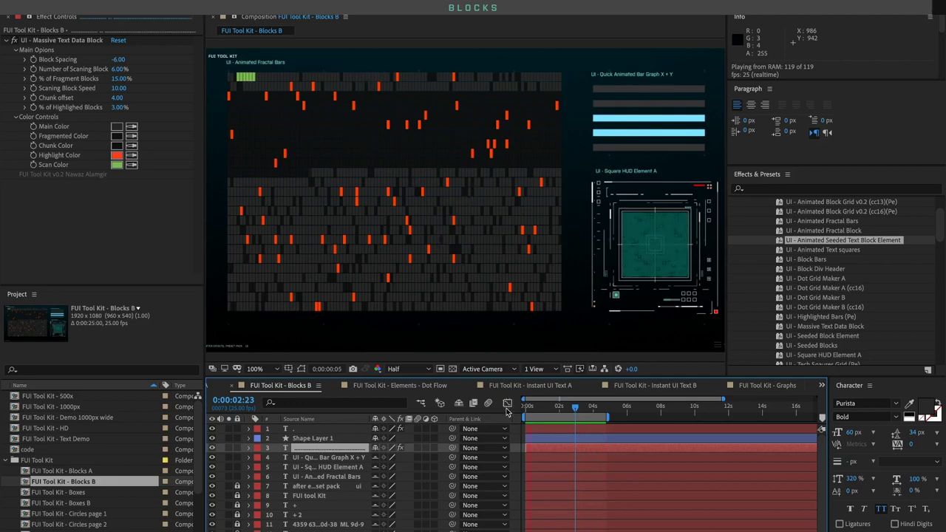
pyautogui.press('space')
# Select the bar graph, Animated Fractal Bars and text data block layers in turn
pyautogui.click(323, 457)
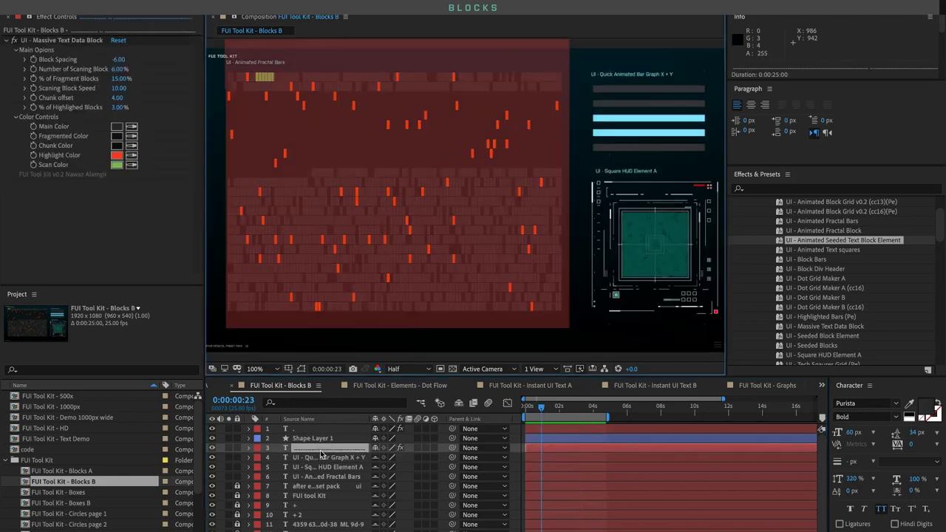
pyautogui.click(323, 476)
pyautogui.click(323, 448)
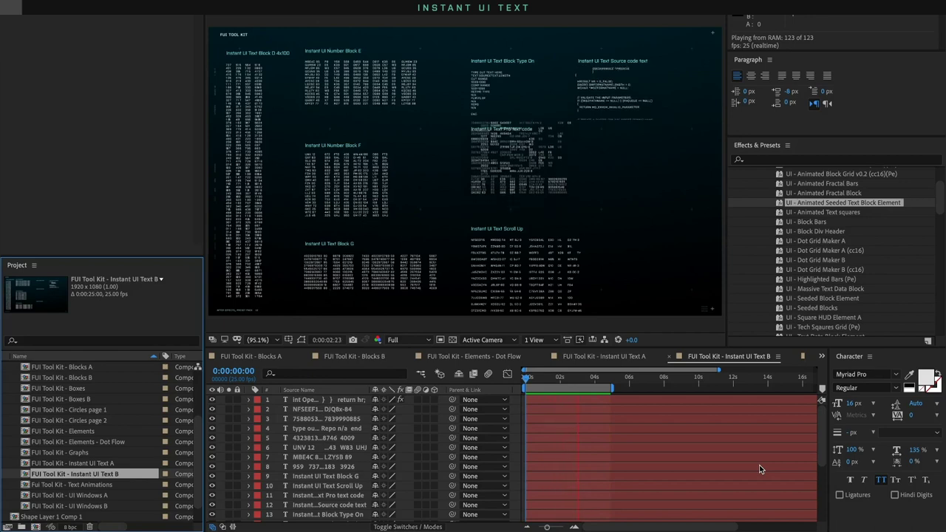
# Switch to Preview to show the X-ray torso HUD reference image
pyautogui.press('super+Tab')
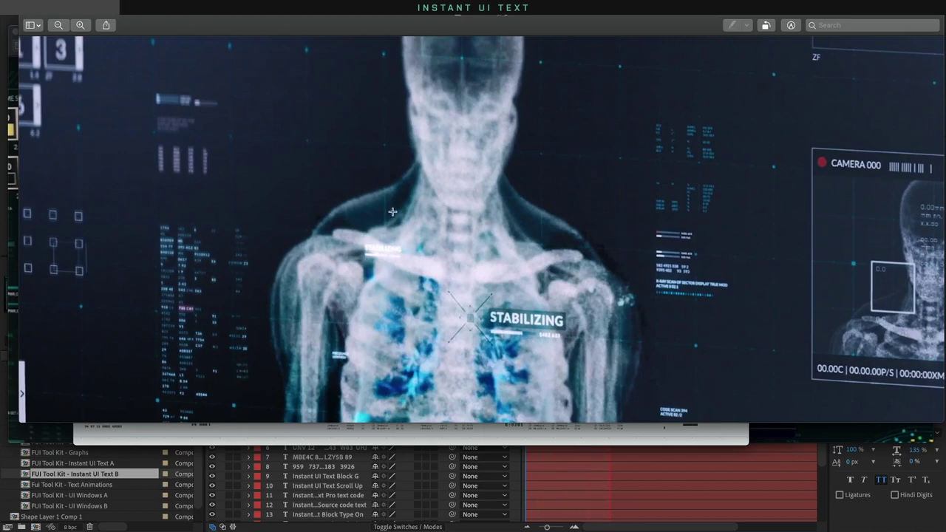
# Close all six reference images with Cmd+W, including X-ray, DNA analysis and Venom4.jpg
pyautogui.moveTo(317, 27); pyautogui.dragTo(315, 27)
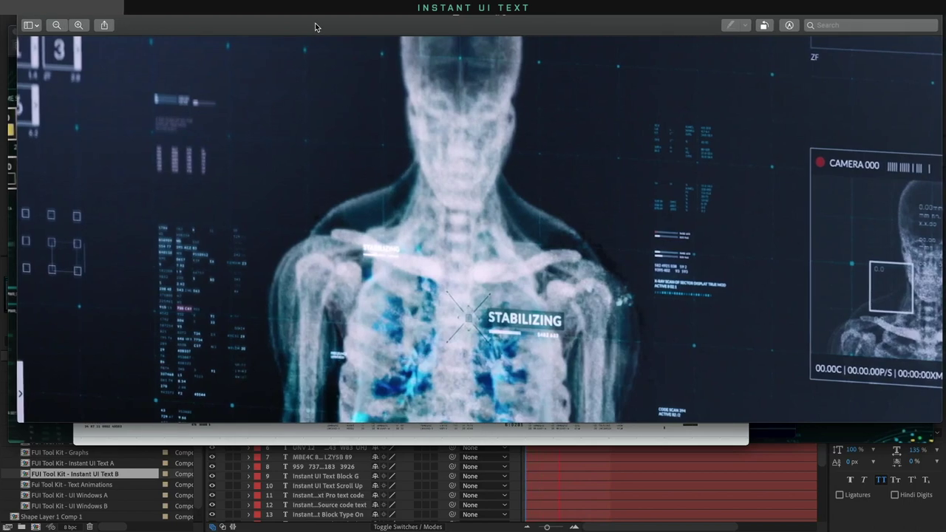
pyautogui.press('super+w')
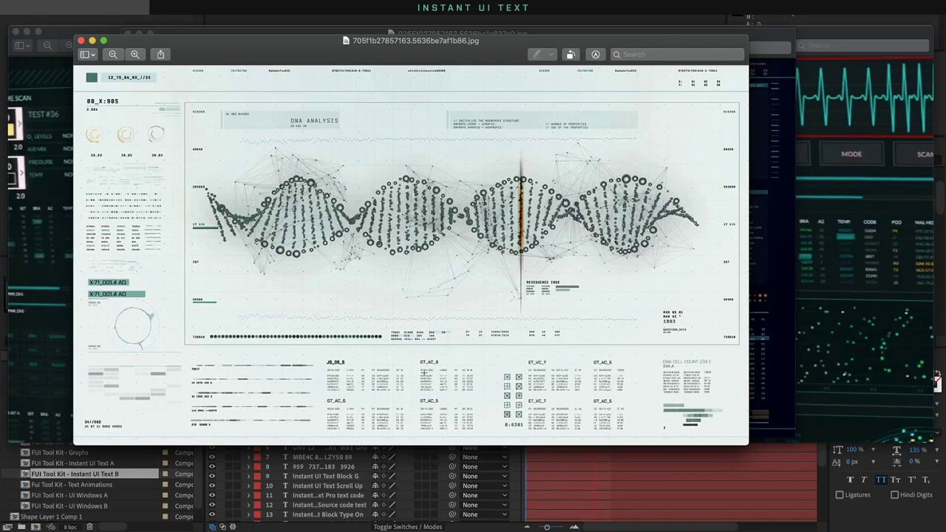
pyautogui.press('super+w')
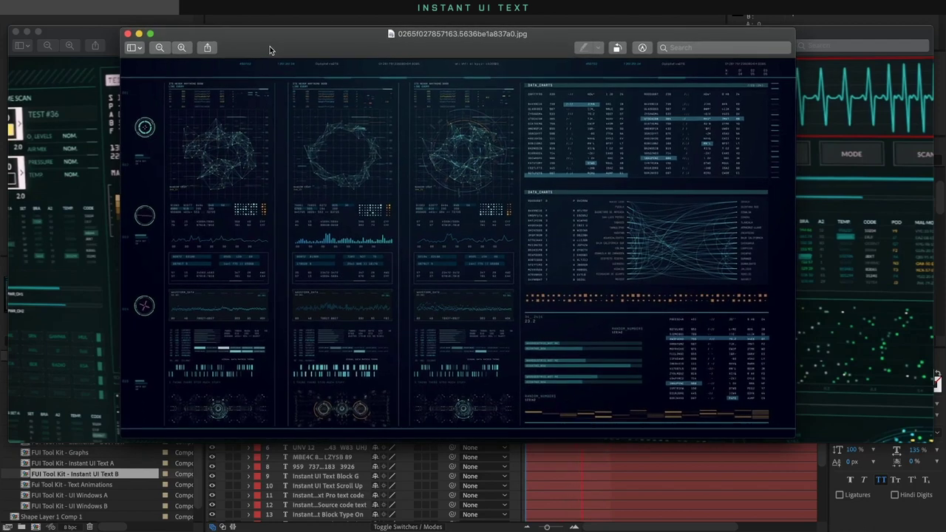
pyautogui.press('super+w')
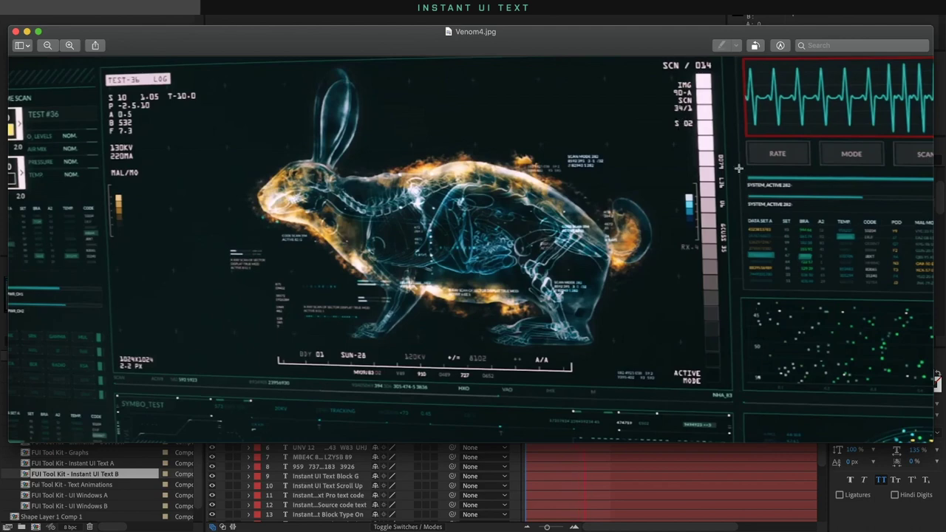
pyautogui.press('super+w')
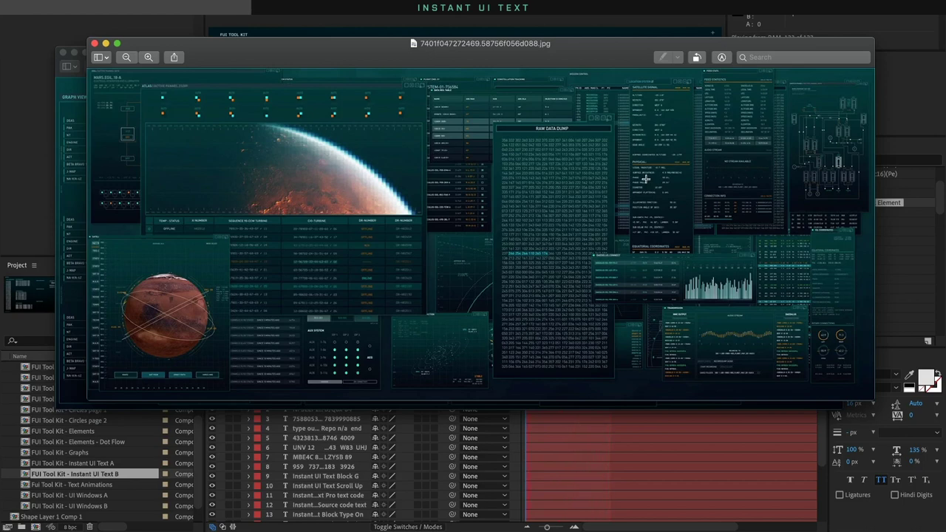
pyautogui.press('super+w')
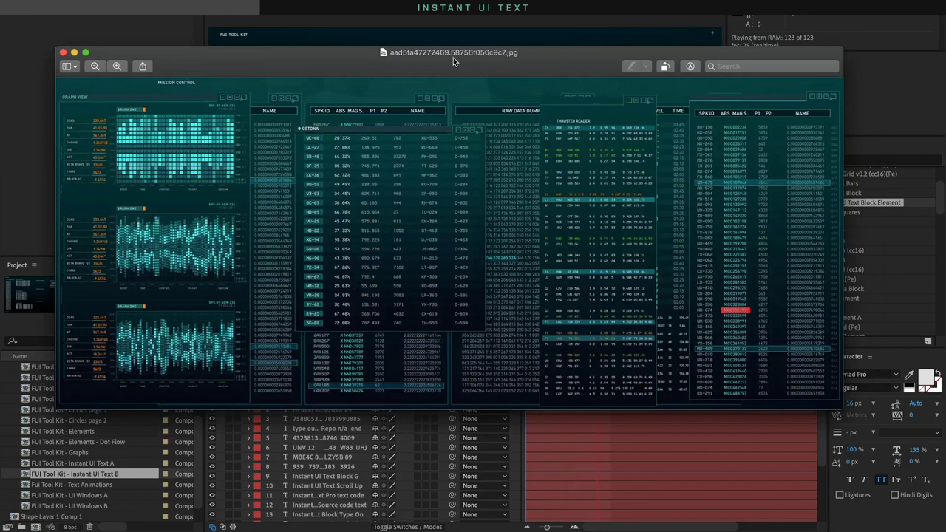
pyautogui.press('super+w')
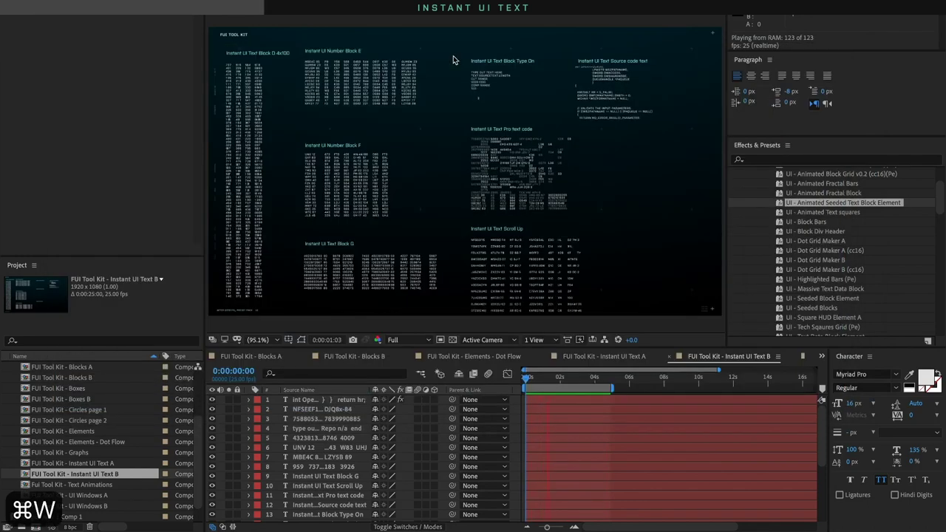
# Expand the Instant UI Text presets, stop playback, and select the Instant UI Number Block E layer
pyautogui.scroll(3, 819, 207)
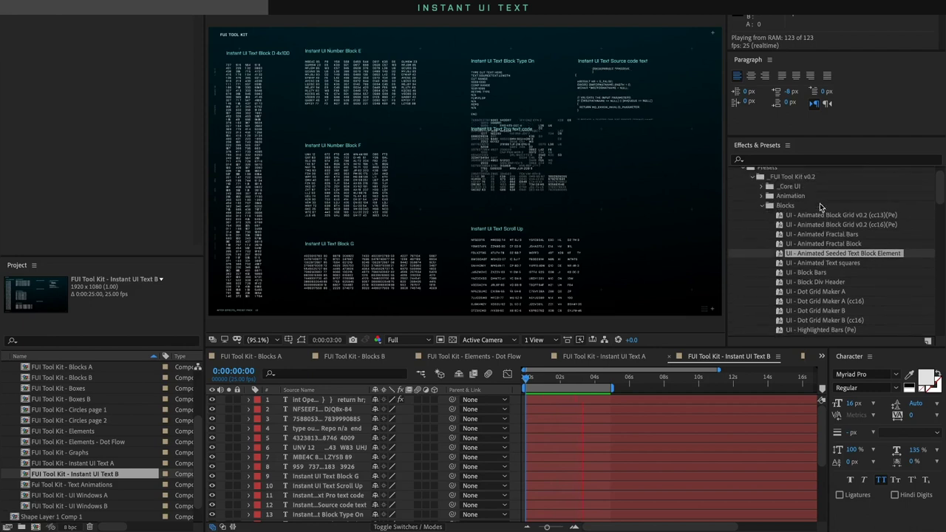
pyautogui.click(763, 207)
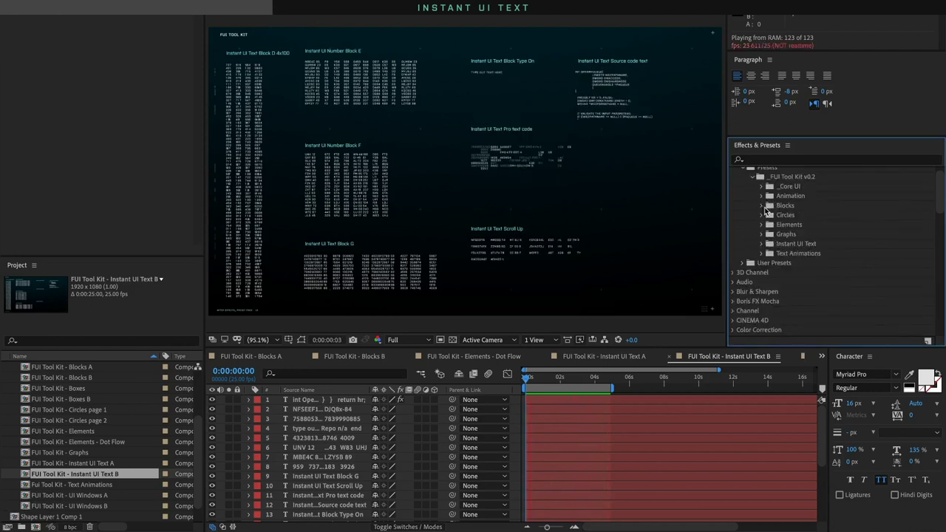
pyautogui.click(762, 243)
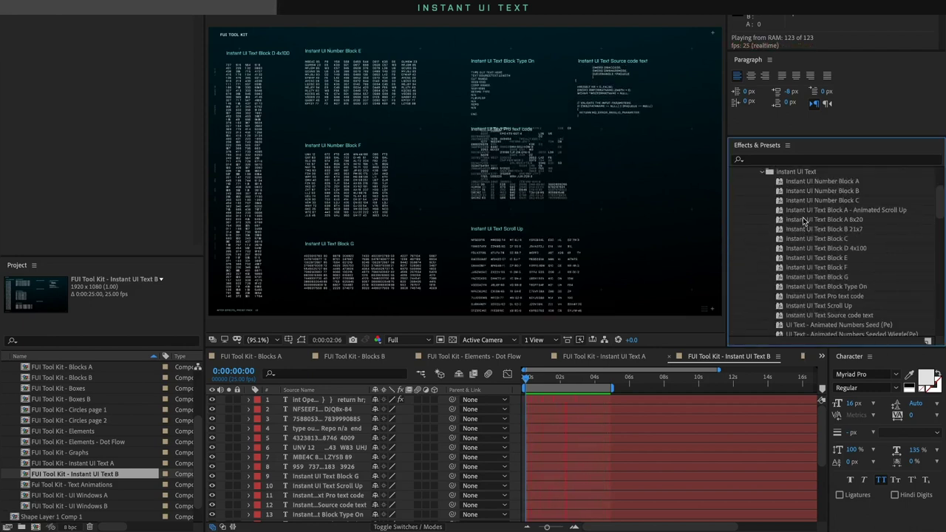
pyautogui.scroll(1, 804, 222)
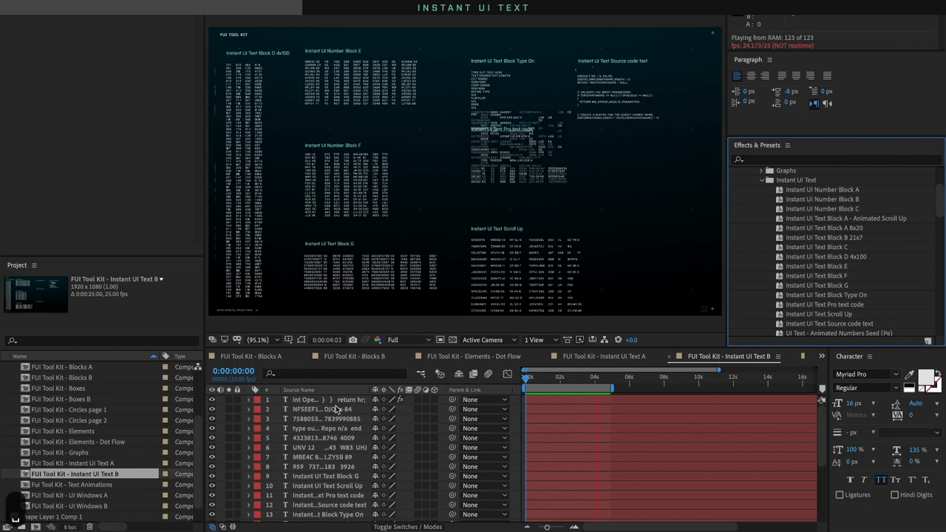
pyautogui.press('space')
pyautogui.press('v')
pyautogui.click(346, 96)
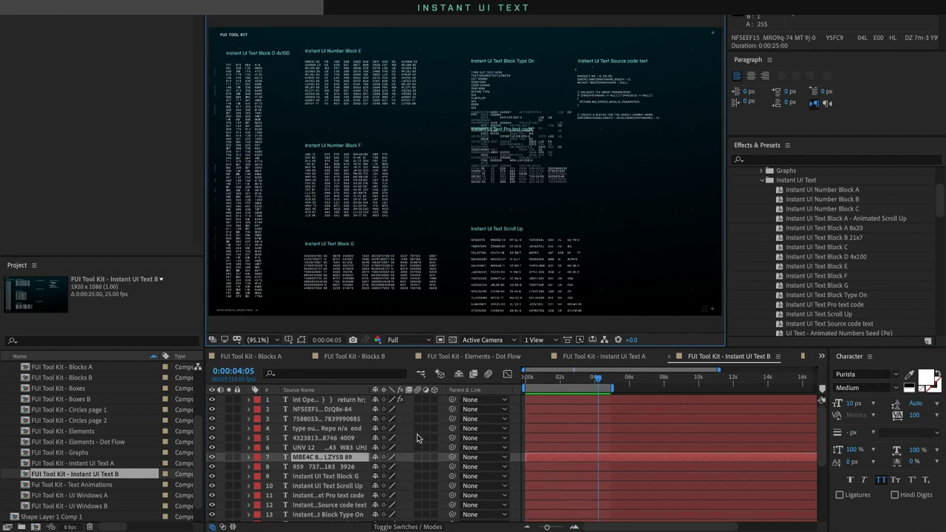
pyautogui.press('shift+super+h')
pyautogui.press('shift+super+h')
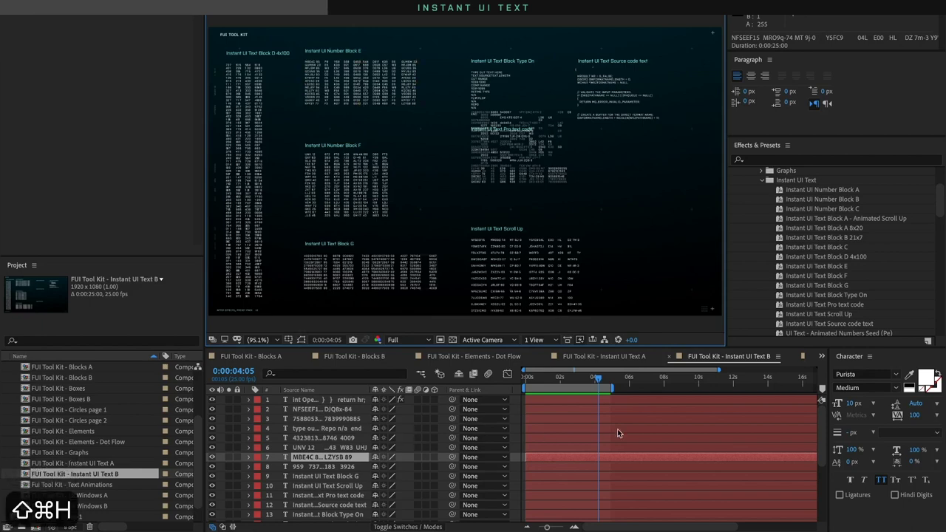
# Set the Number Block E font to Carbon Bold
pyautogui.click(876, 374)
pyautogui.write('car')
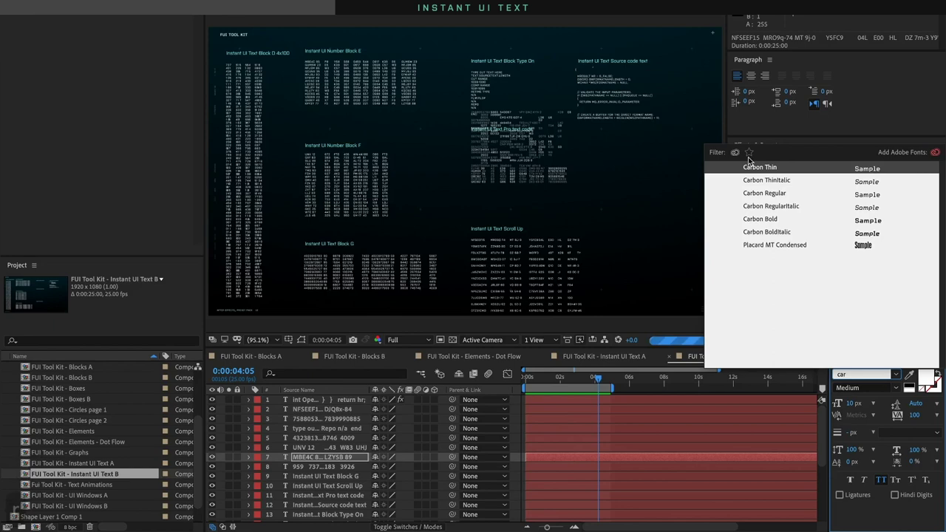
pyautogui.press('Escape')
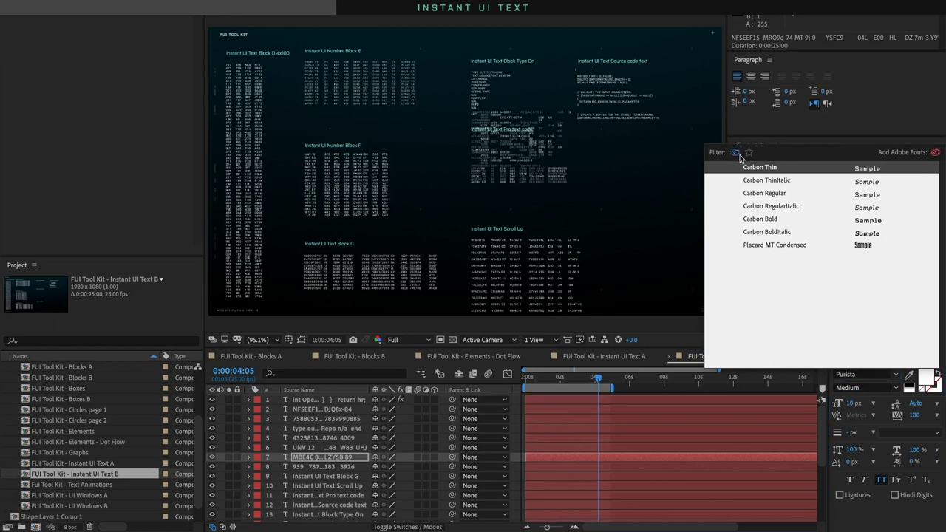
pyautogui.click(864, 376)
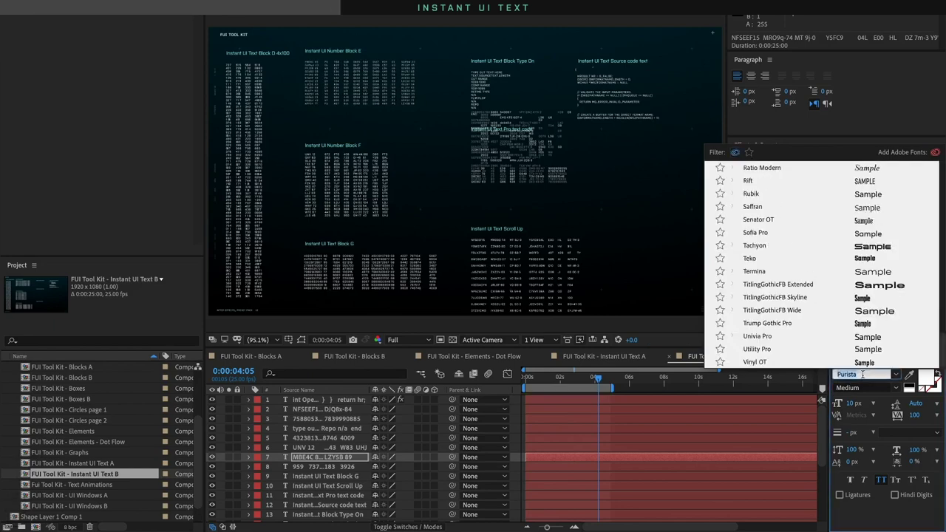
pyautogui.write('car')
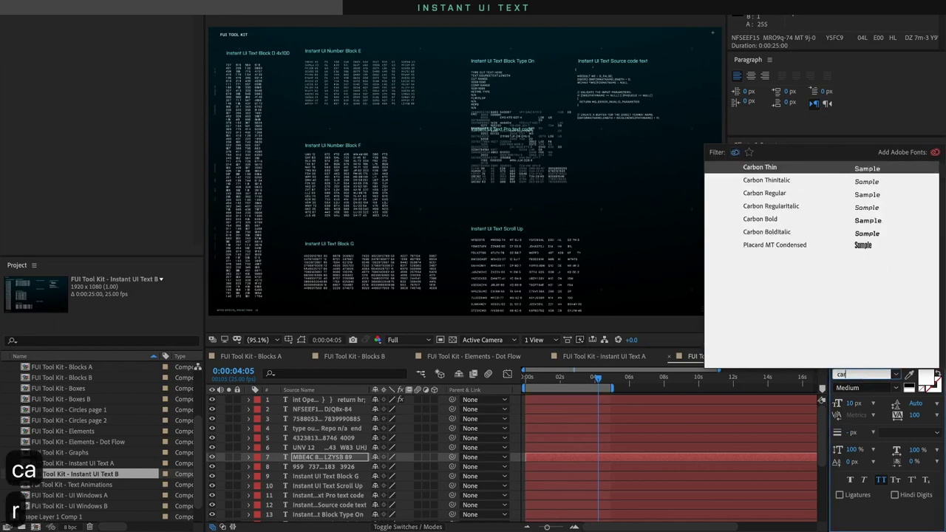
pyautogui.click(766, 219)
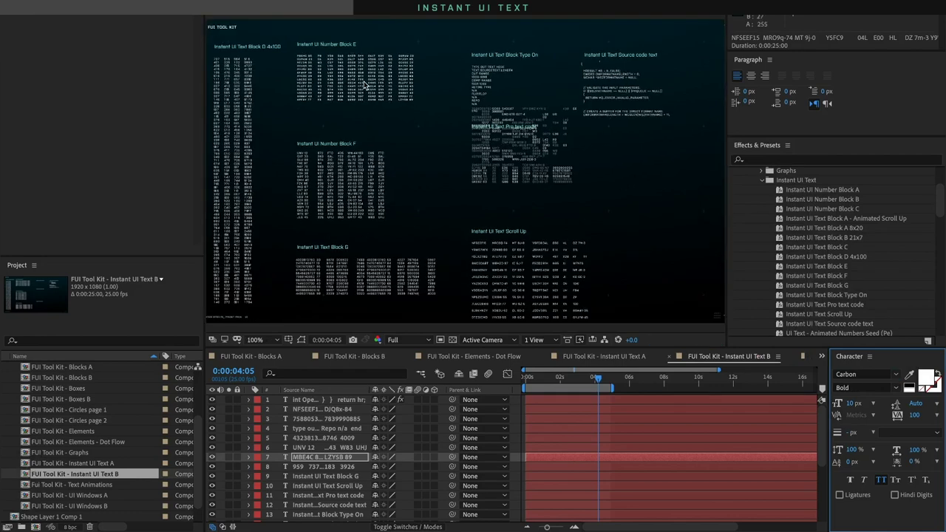
# Zoom to 200% to inspect Number Block E, then fit the whole comp in view
pyautogui.press('.')
pyautogui.press('.')
pyautogui.press('.')
pyautogui.moveTo(363, 84); pyautogui.dragTo(588, 220)
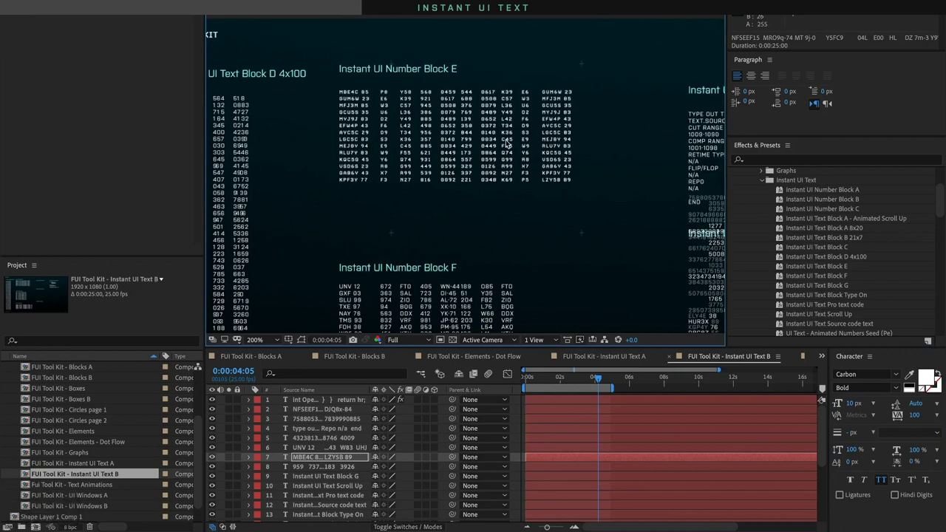
pyautogui.press(',')
pyautogui.click(275, 341)
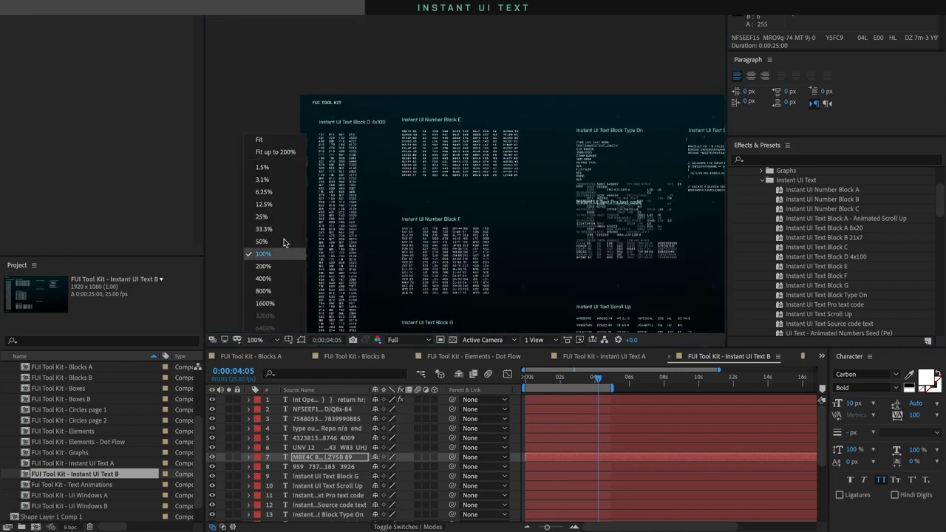
pyautogui.click(275, 152)
# Open the FUI Tool Kit - Instant UI Text A comp and scrub its animation
pyautogui.click(102, 465)
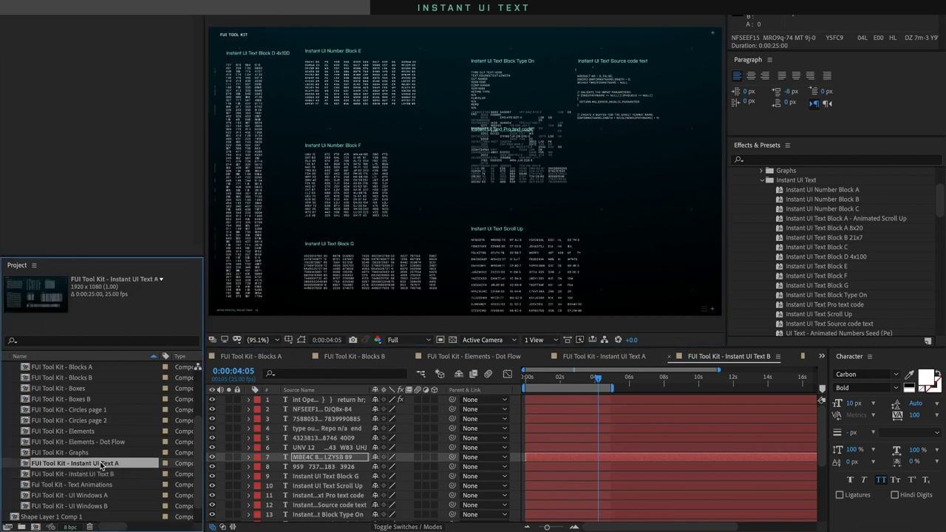
pyautogui.doubleClick(102, 465)
pyautogui.moveTo(527, 379); pyautogui.dragTo(507, 378)
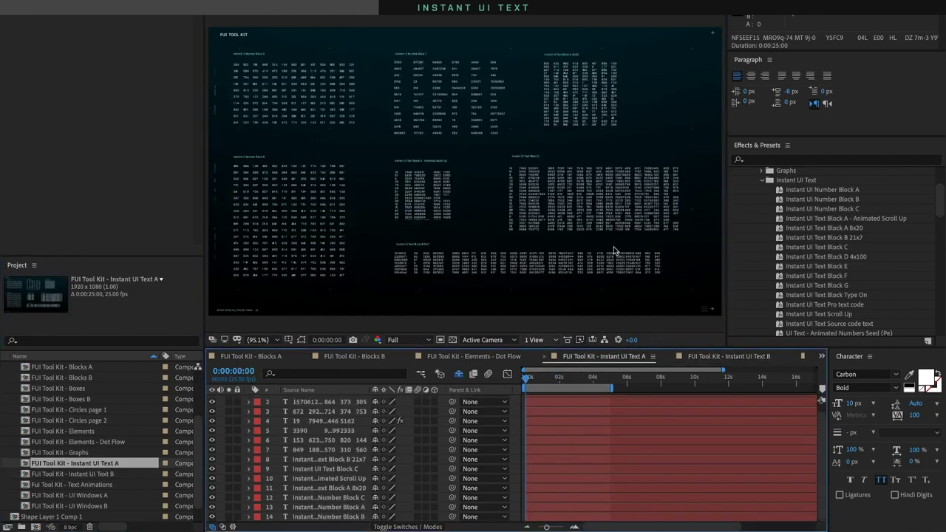
pyautogui.scroll(3, 113, 376)
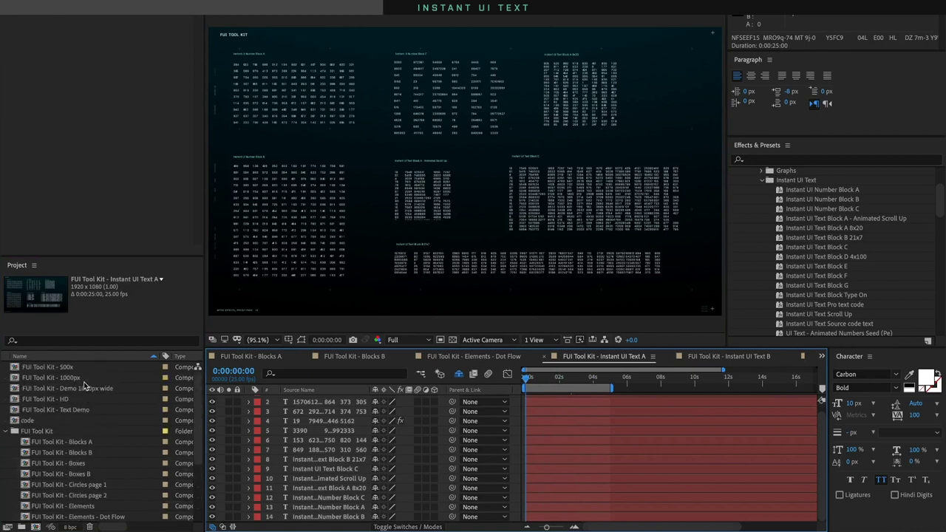
# Open the FUI Tool Kit - 1000px comp, add Instant UI Number Block B, then delete it
pyautogui.doubleClick(72, 377)
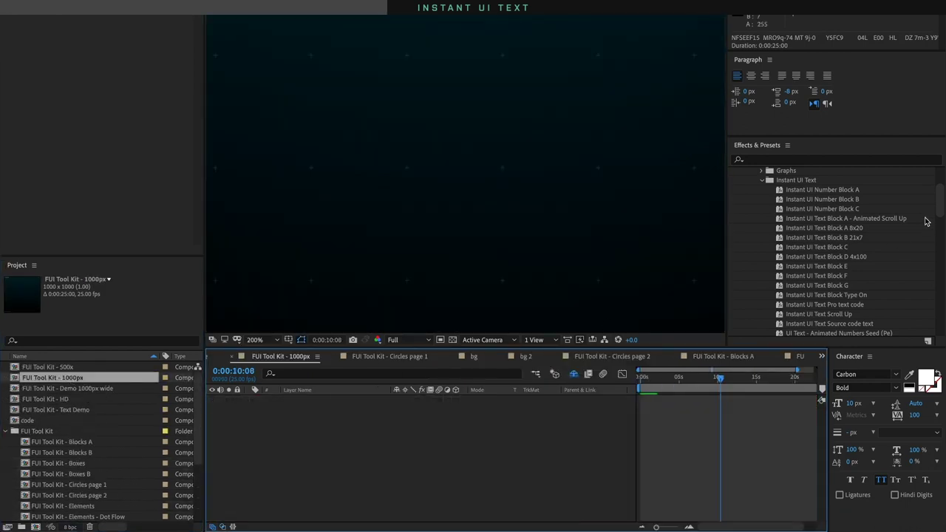
pyautogui.click(848, 200)
pyautogui.moveTo(849, 201); pyautogui.dragTo(465, 169)
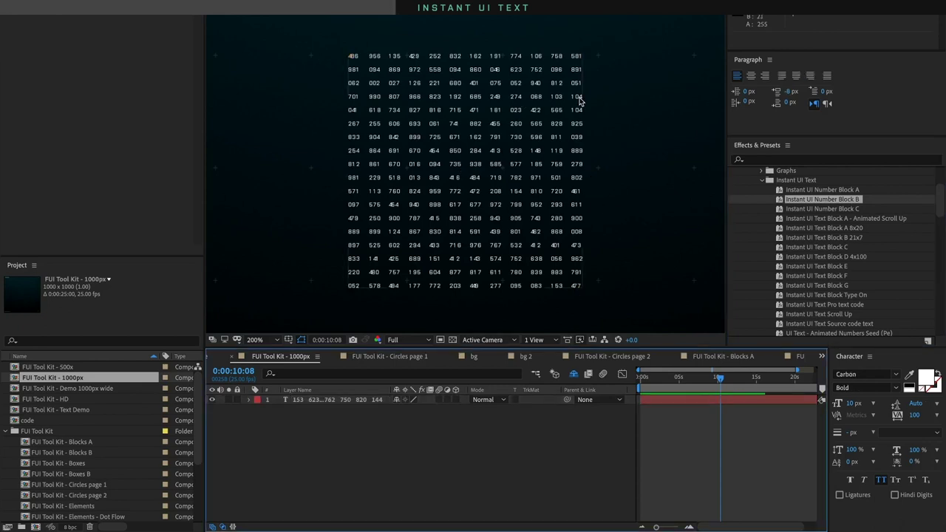
pyautogui.click(441, 185)
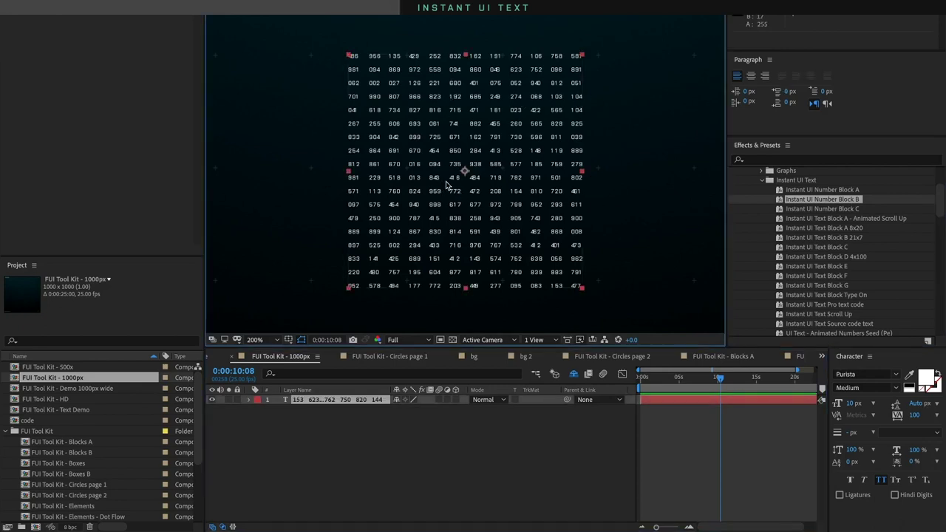
pyautogui.click(352, 400)
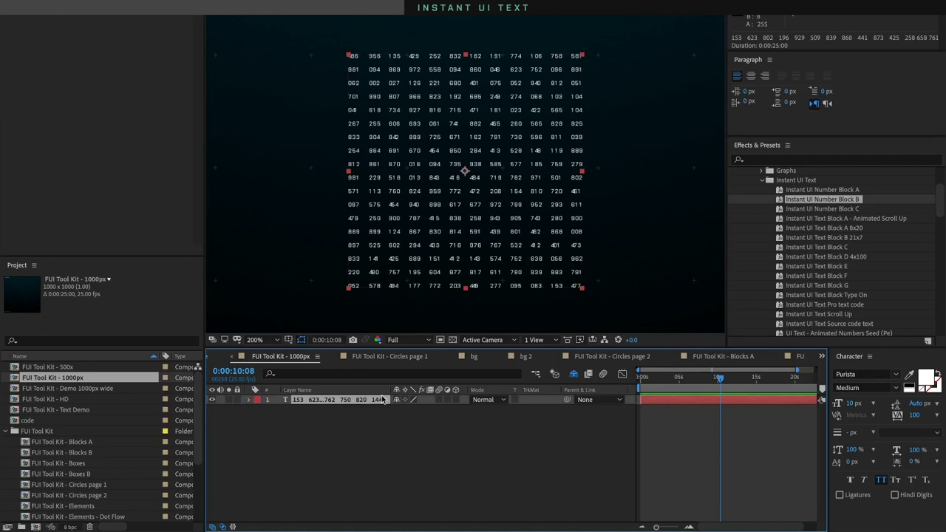
pyautogui.press('Delete')
# Add Instant UI Text Block G to the comp, inspect it, then delete it
pyautogui.moveTo(831, 287); pyautogui.dragTo(465, 169)
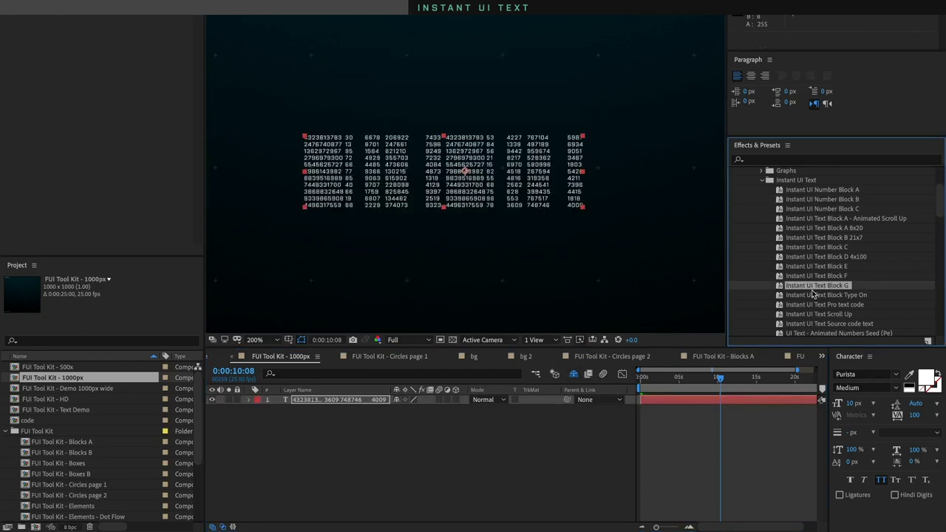
pyautogui.click(537, 437)
pyautogui.click(559, 204)
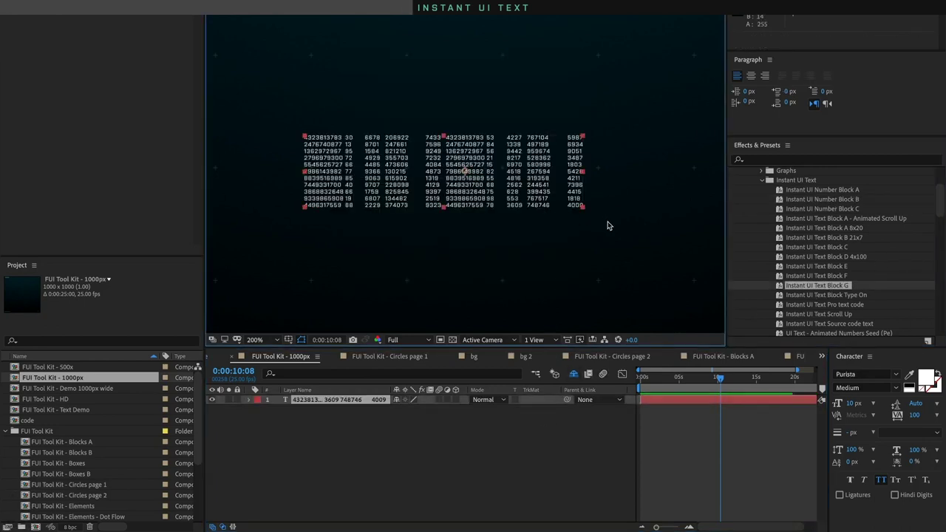
pyautogui.press('Delete')
# Add Instant UI Text Block C to the comp, inspect it, then delete it
pyautogui.scroll(-2, 854, 268)
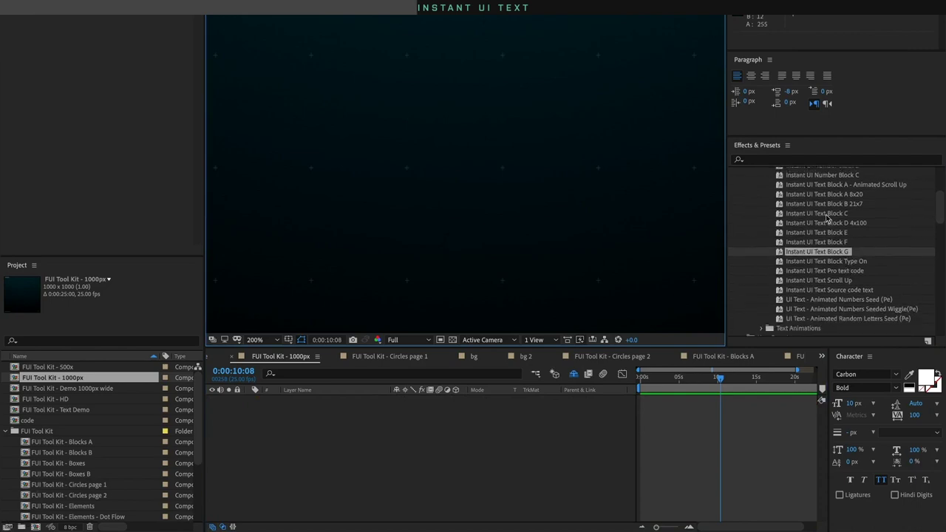
pyautogui.click(827, 213)
pyautogui.moveTo(827, 214); pyautogui.dragTo(641, 249)
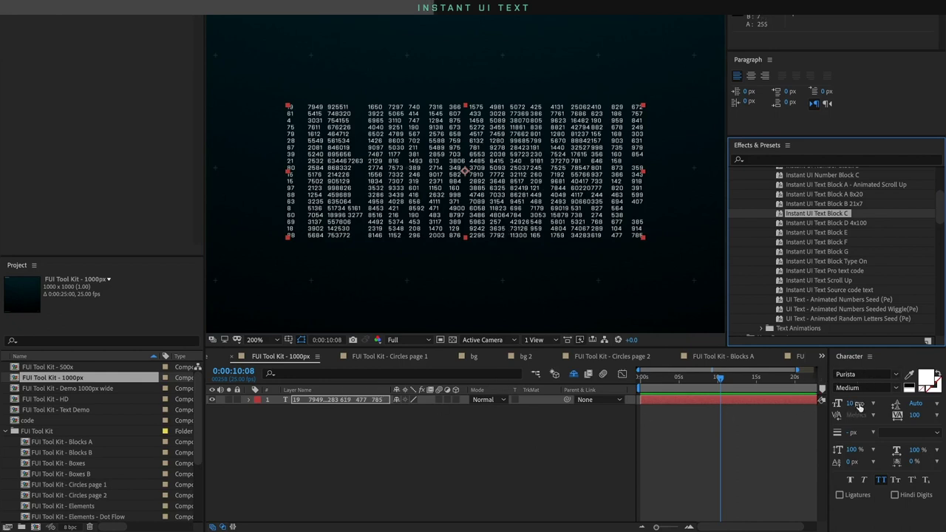
pyautogui.click(355, 410)
pyautogui.click(355, 401)
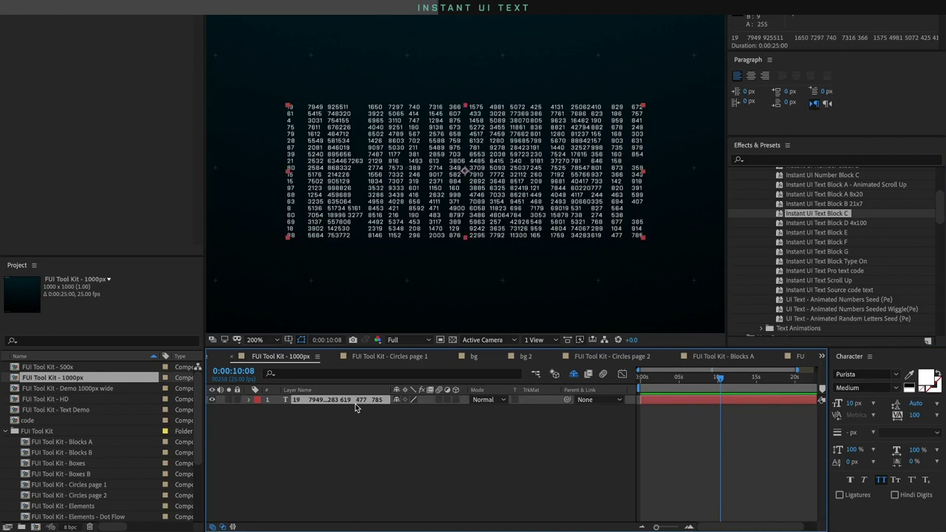
pyautogui.press('Delete')
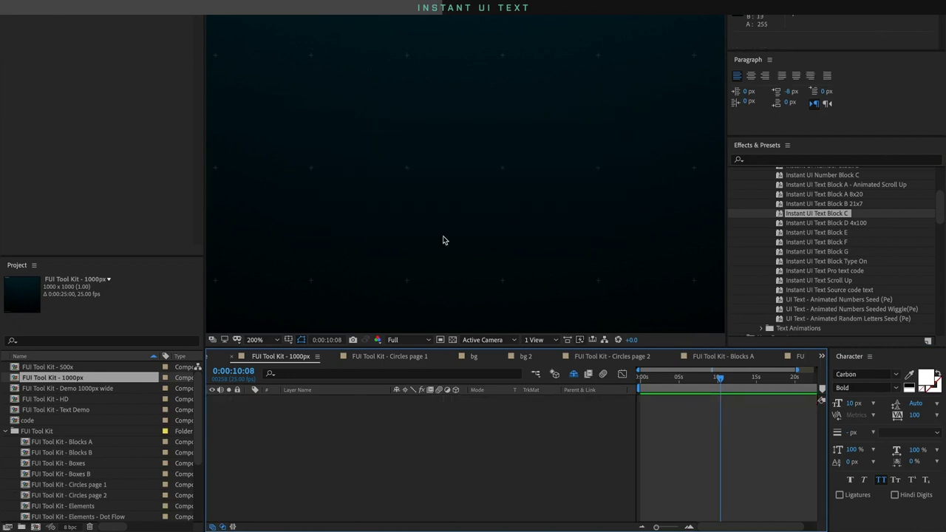
# In Google Sheets, inspect the Sets tab's cells I26 and E11, then go to RND LOADS NUMS
pyautogui.press('super+Tab')
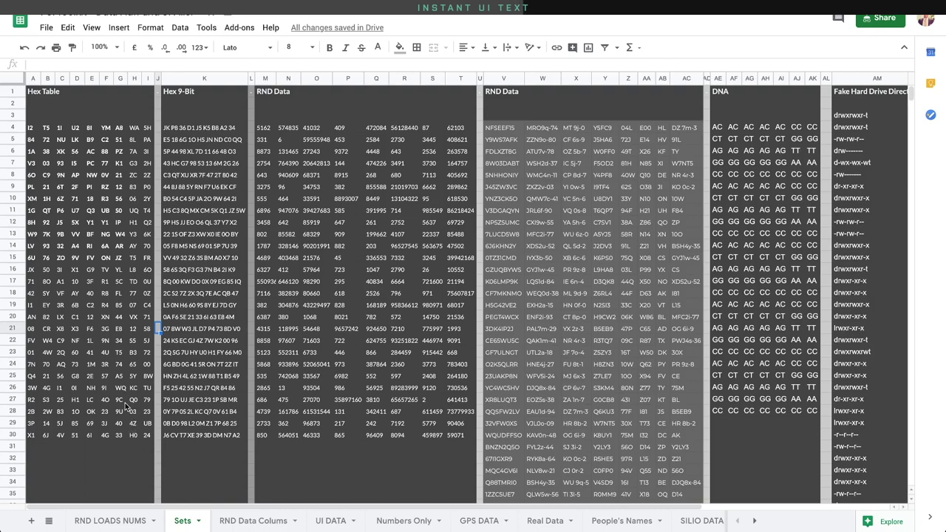
pyautogui.click(146, 388)
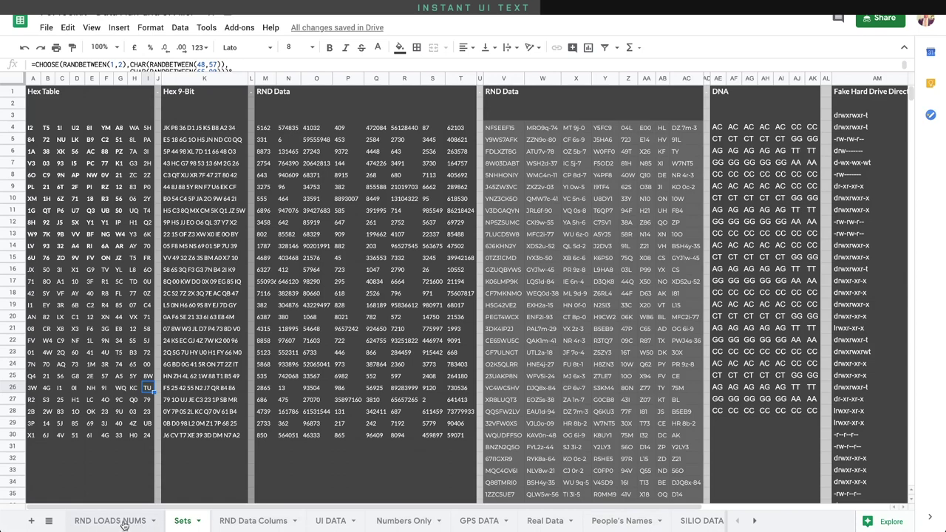
pyautogui.click(95, 211)
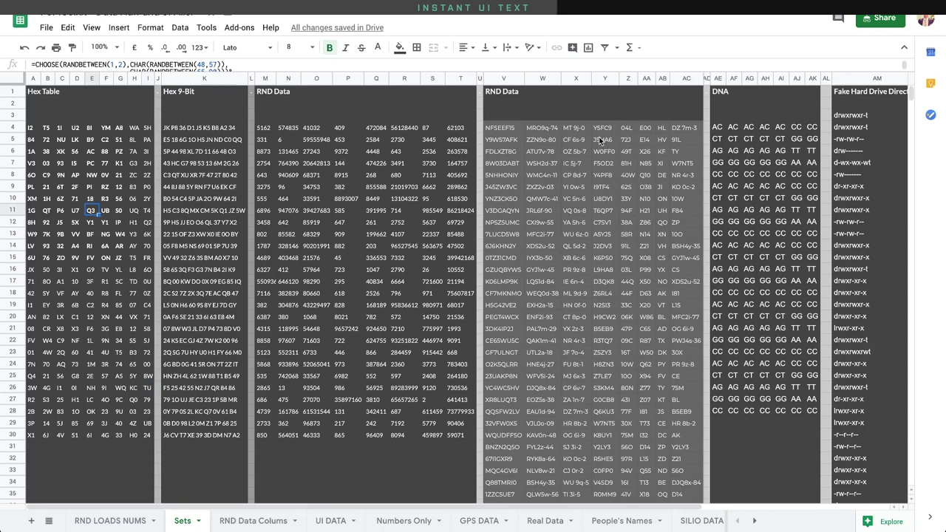
pyautogui.hscroll(8, 592, 199)
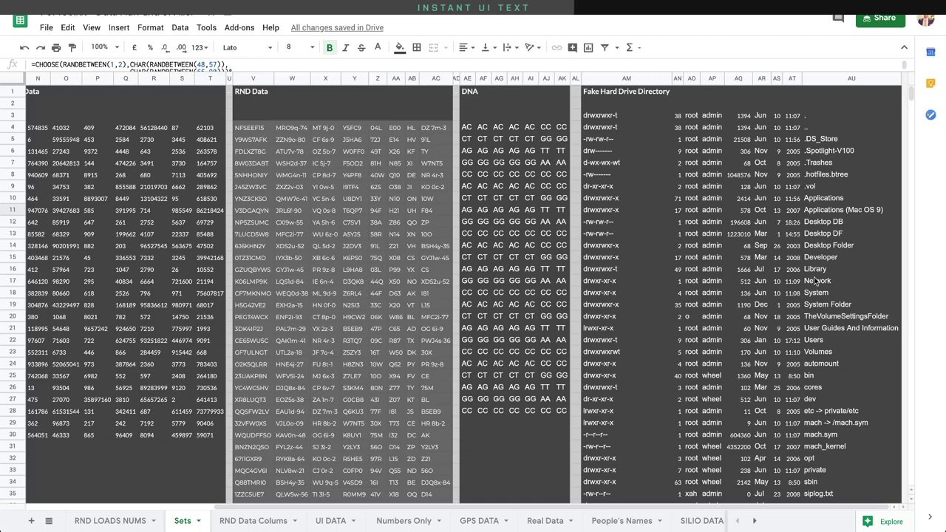
pyautogui.hscroll(-8, 699, 203)
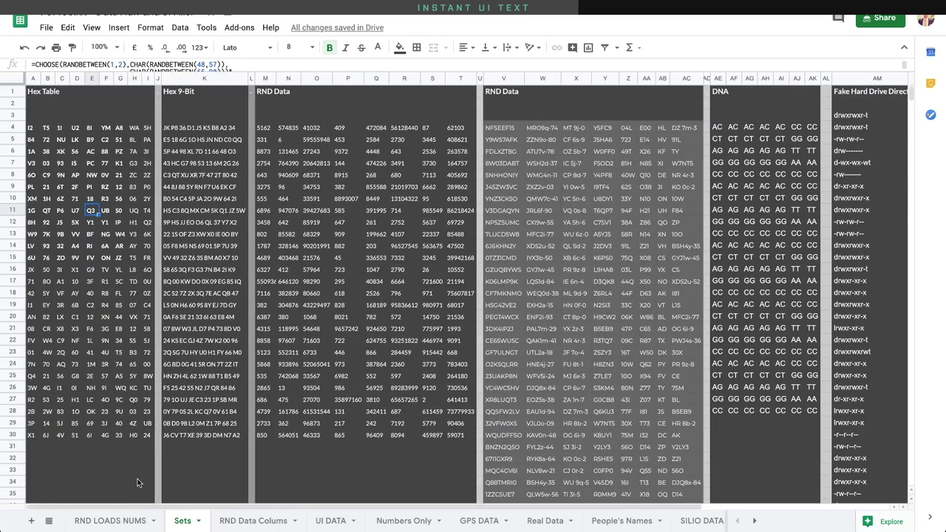
pyautogui.click(111, 521)
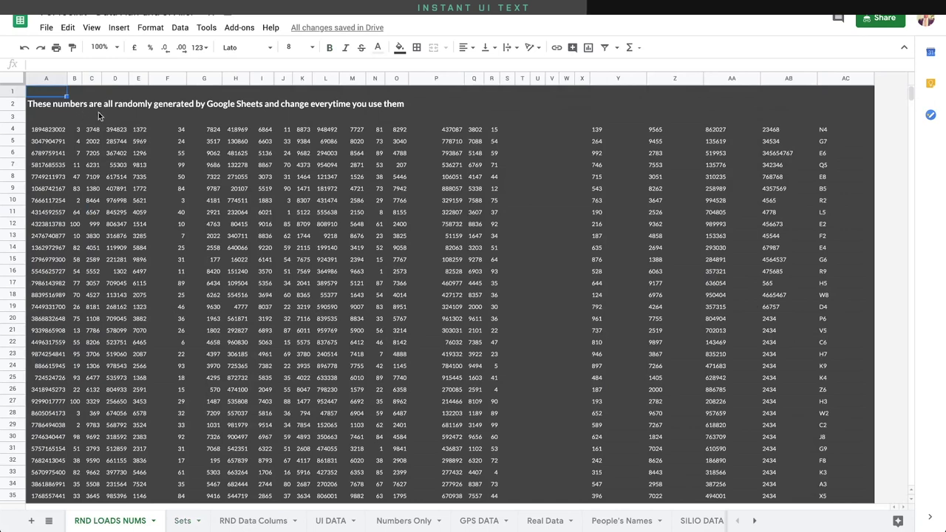
# Copy the RANDBETWEEN formula from G6 into G7 to regenerate the random numbers
pyautogui.click(211, 143)
pyautogui.click(221, 153)
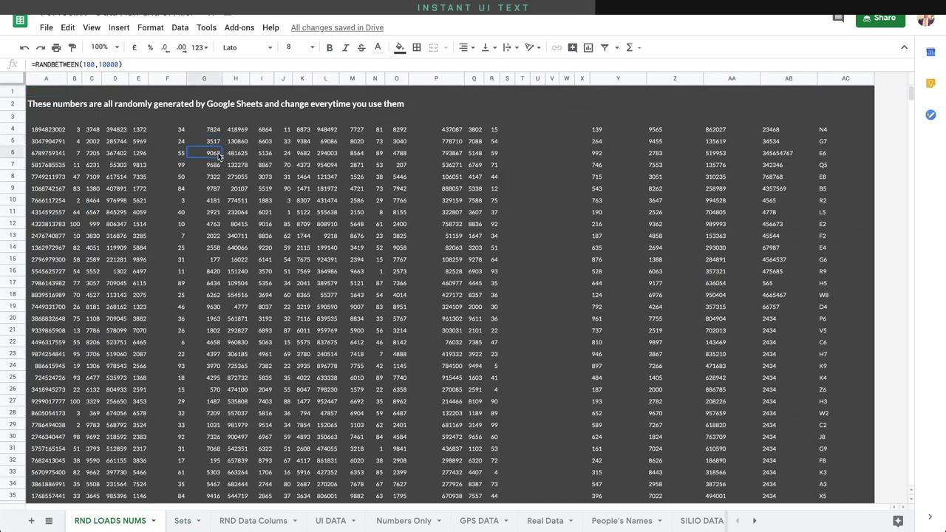
pyautogui.press('super+c')
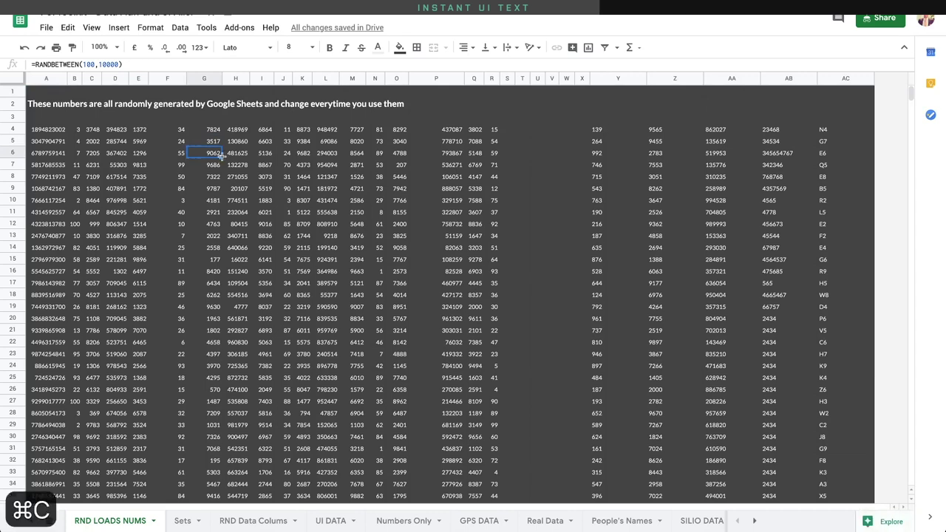
pyautogui.click(218, 167)
pyautogui.press('super+v')
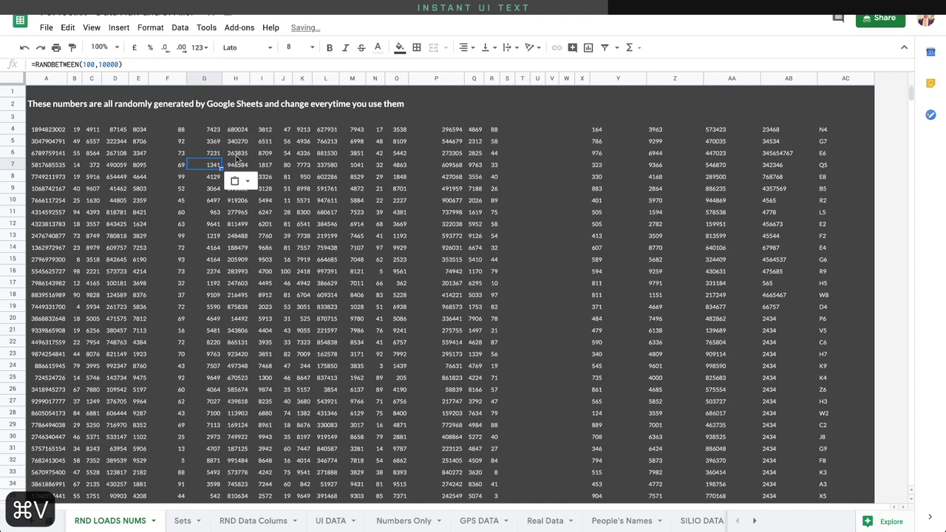
# Check the formulas behind cells E21 and A4 through E4
pyautogui.click(146, 330)
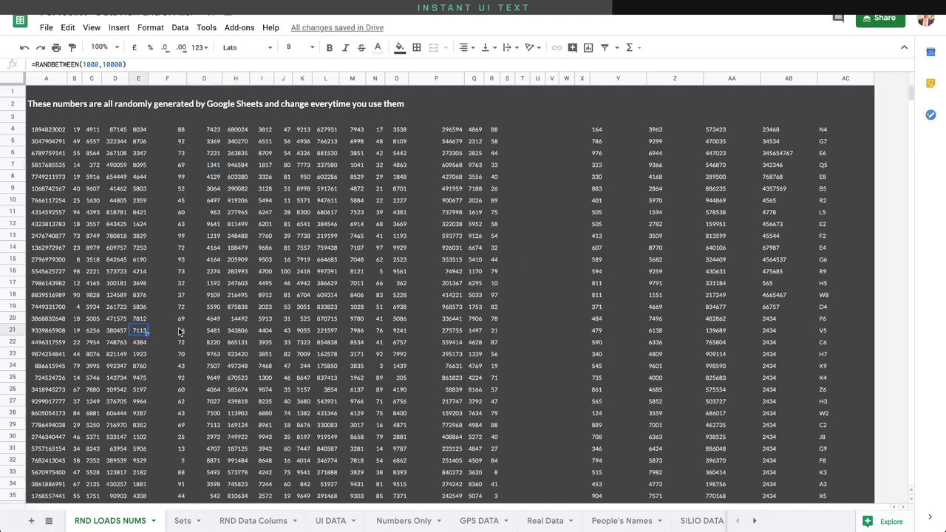
pyautogui.click(53, 134)
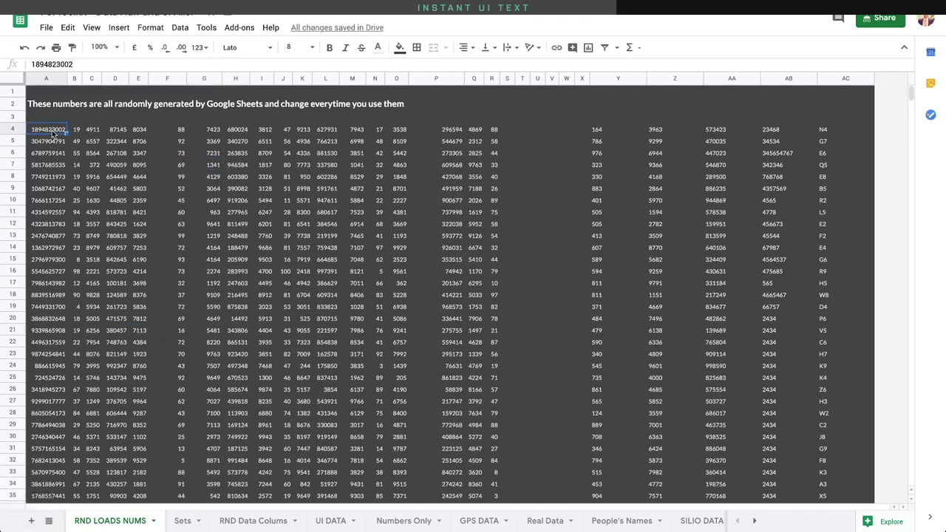
pyautogui.click(80, 133)
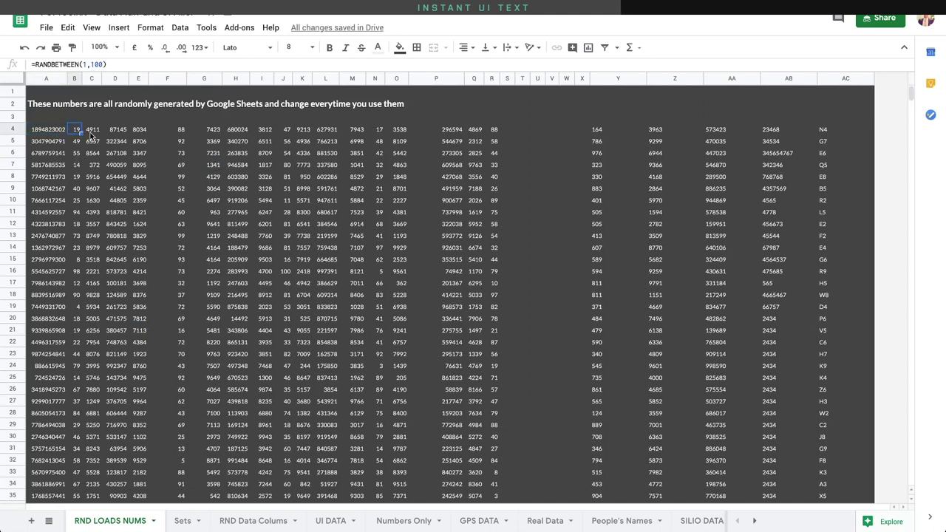
pyautogui.click(101, 133)
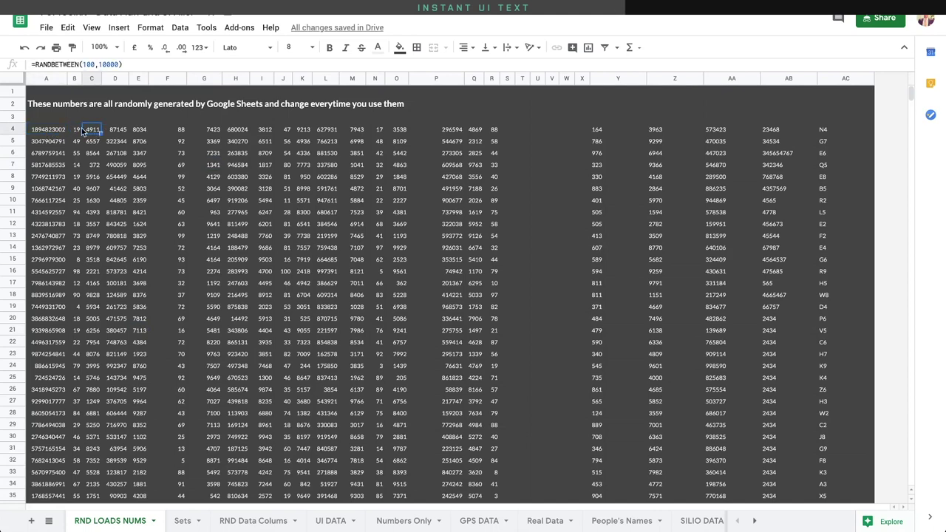
pyautogui.click(125, 134)
pyautogui.click(147, 133)
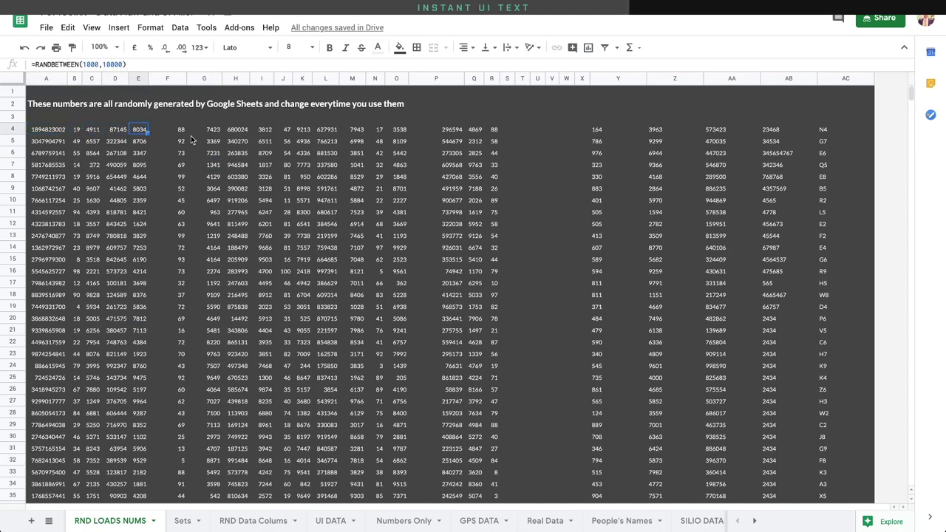
# Check the larger-range formulas in row 5 from H5 to S5, then return to Sets
pyautogui.click(240, 141)
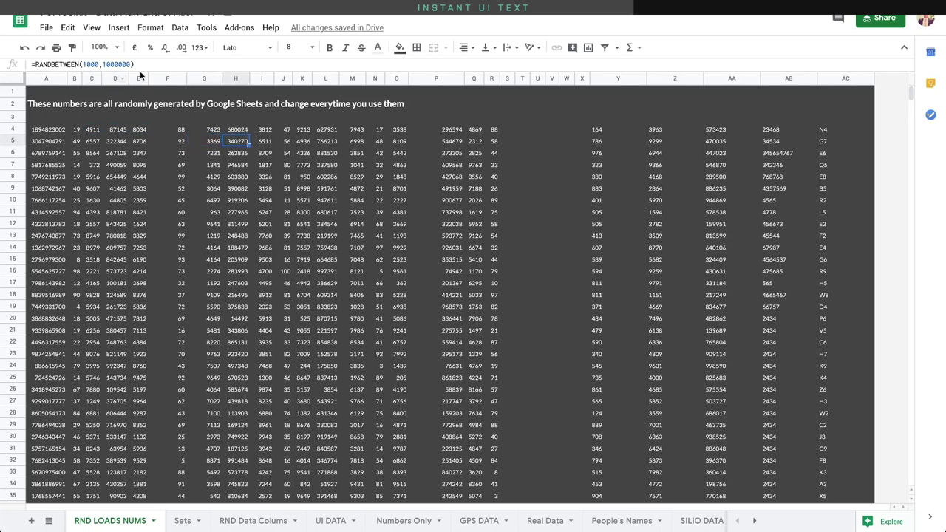
pyautogui.click(264, 141)
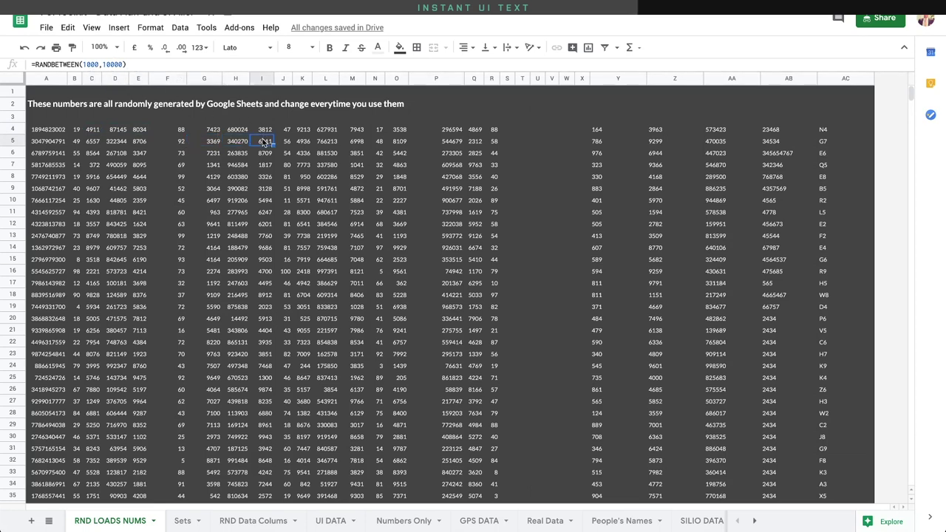
pyautogui.click(303, 141)
pyautogui.click(328, 141)
pyautogui.click(362, 140)
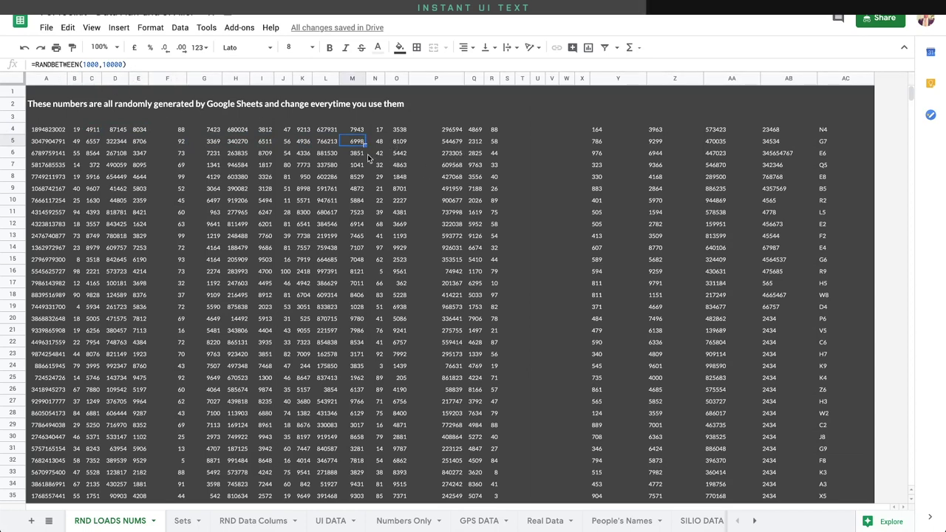
pyautogui.click(460, 145)
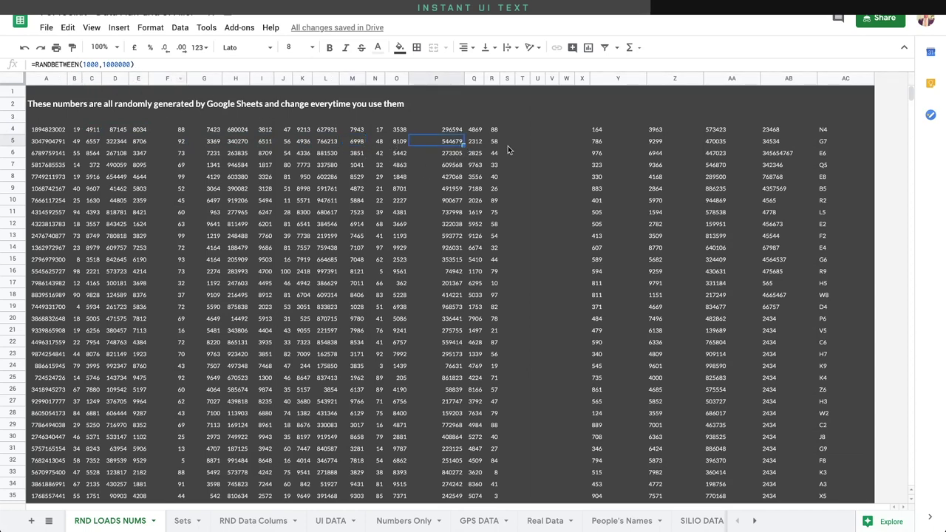
pyautogui.click(508, 143)
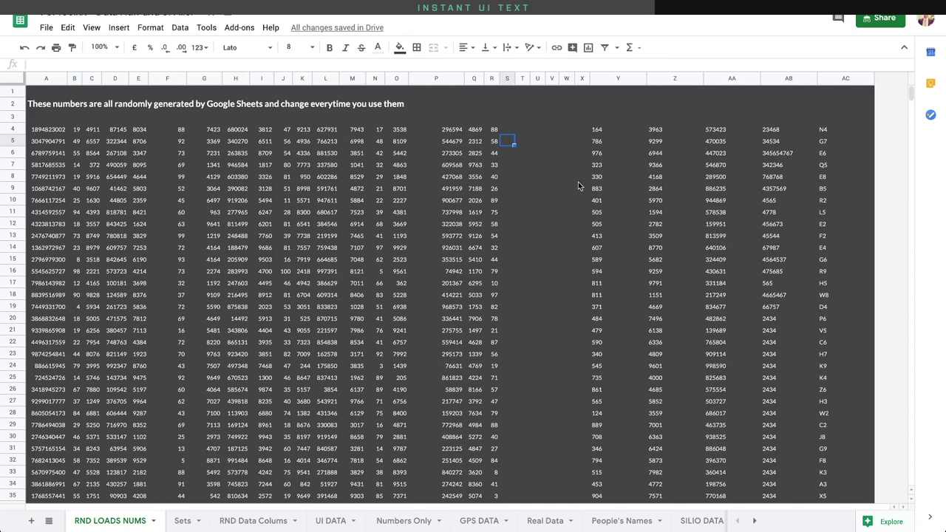
pyautogui.click(182, 519)
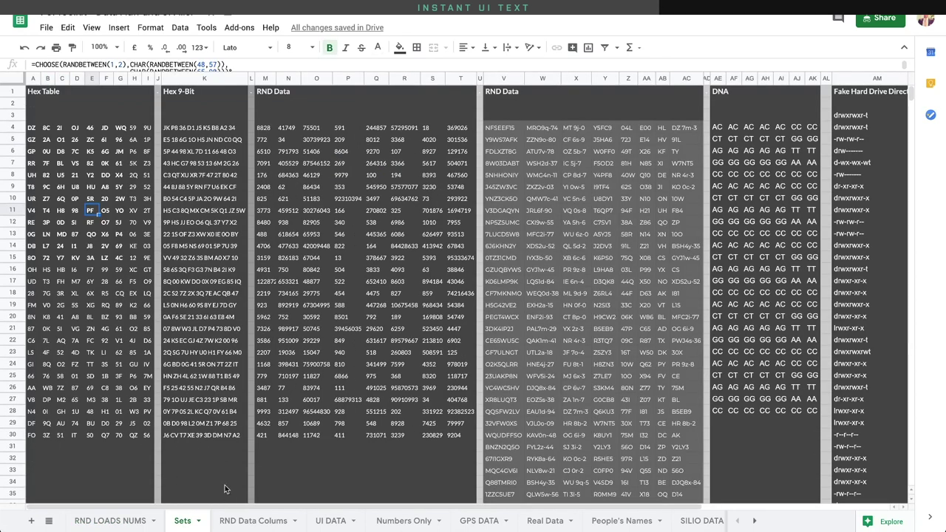
# Browse the UI DATA, Numbers Only, GPS DATA, Real Data and People's Names sheets
pyautogui.click(229, 519)
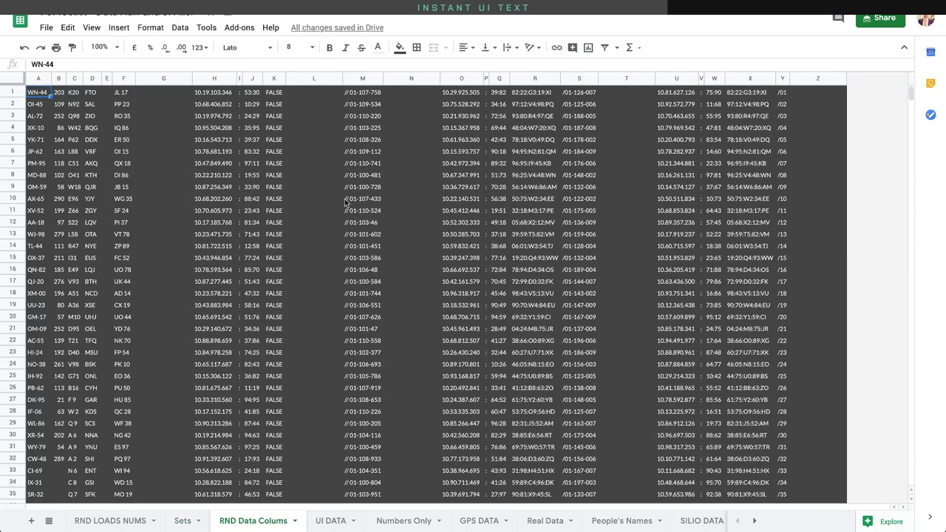
pyautogui.click(331, 520)
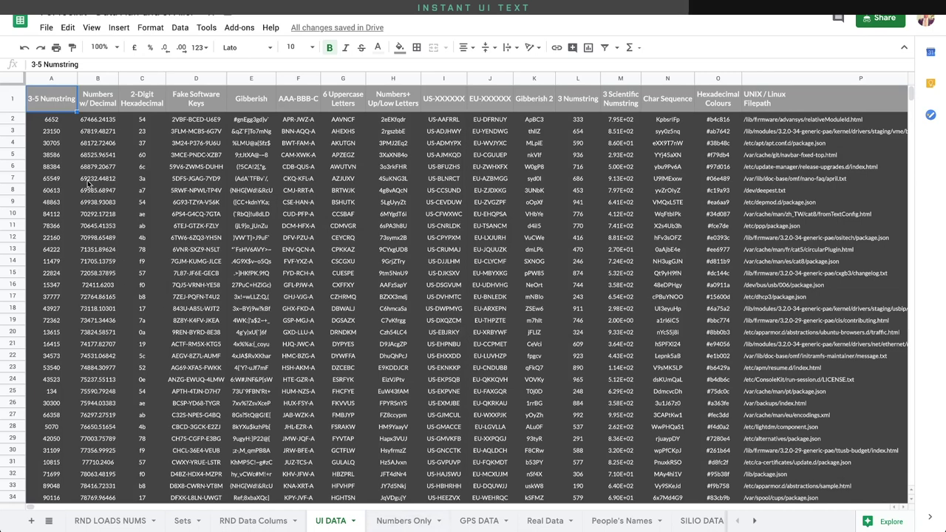
pyautogui.click(396, 520)
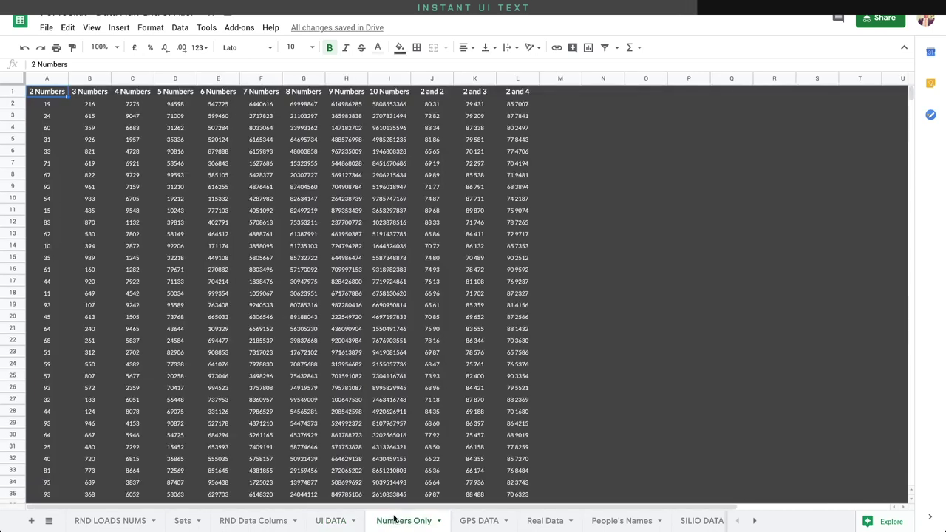
pyautogui.click(466, 521)
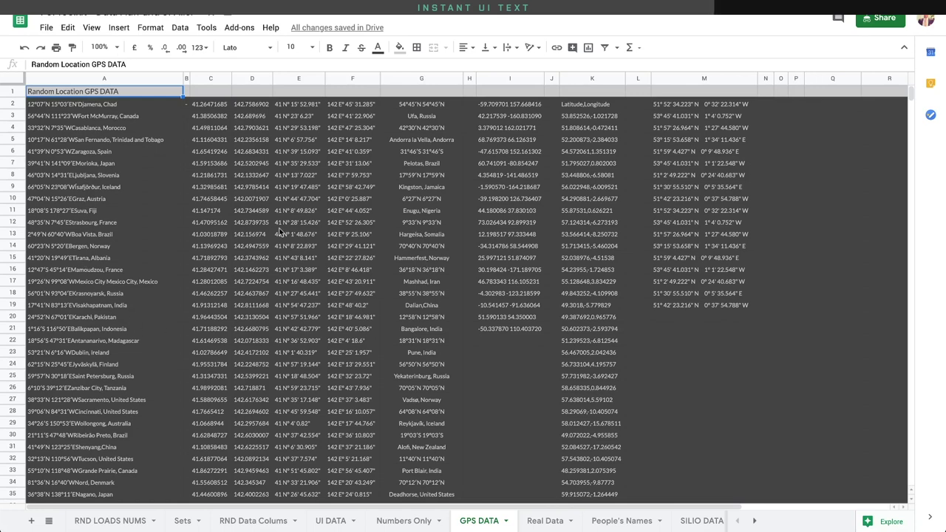
pyautogui.scroll(-1, 473, 441)
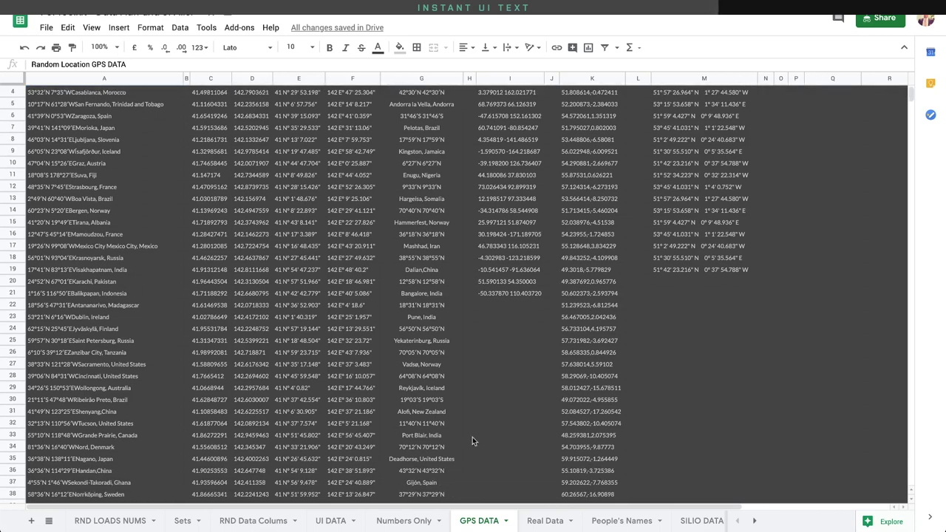
pyautogui.click(540, 522)
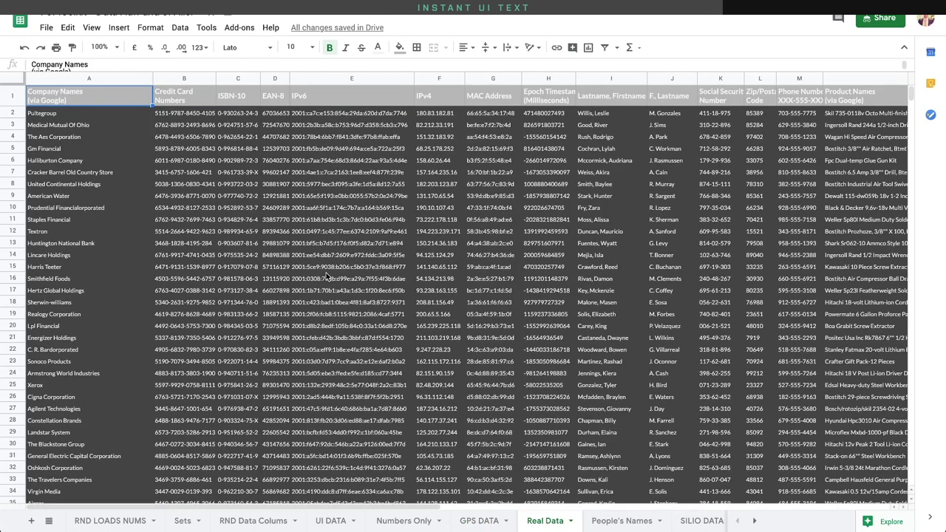
pyautogui.click(78, 136)
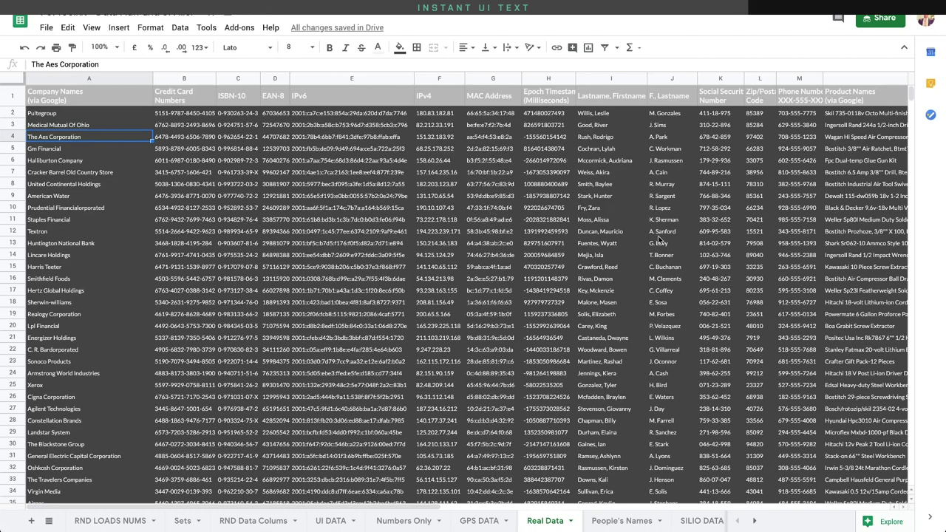
pyautogui.hscroll(5, 727, 216)
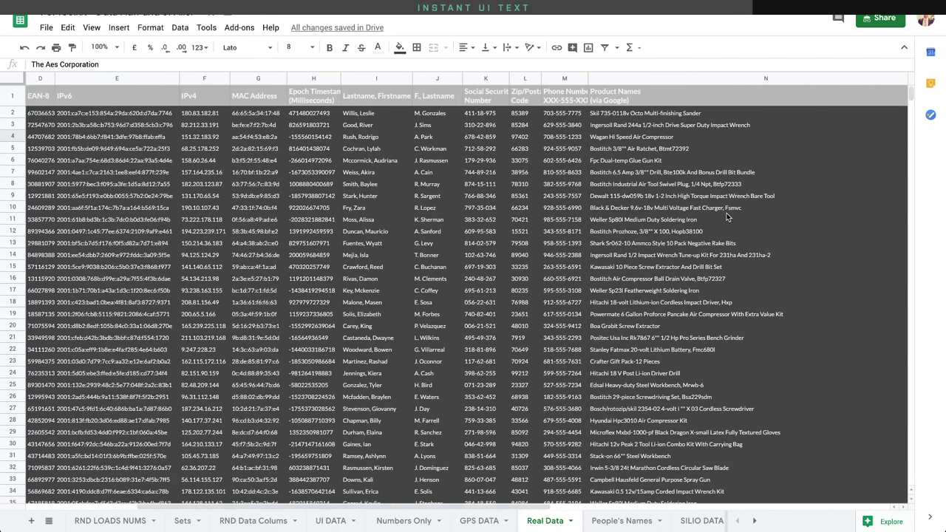
pyautogui.hscroll(-5, 666, 281)
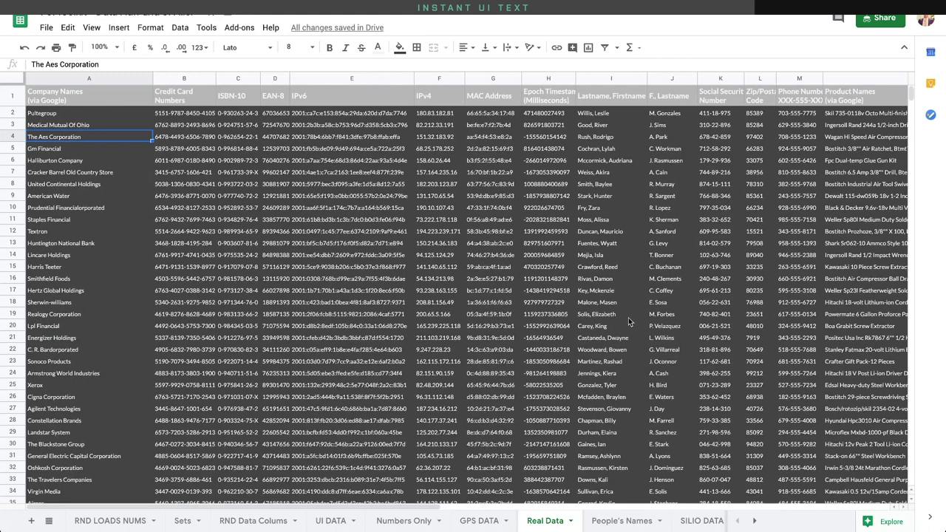
pyautogui.click(604, 520)
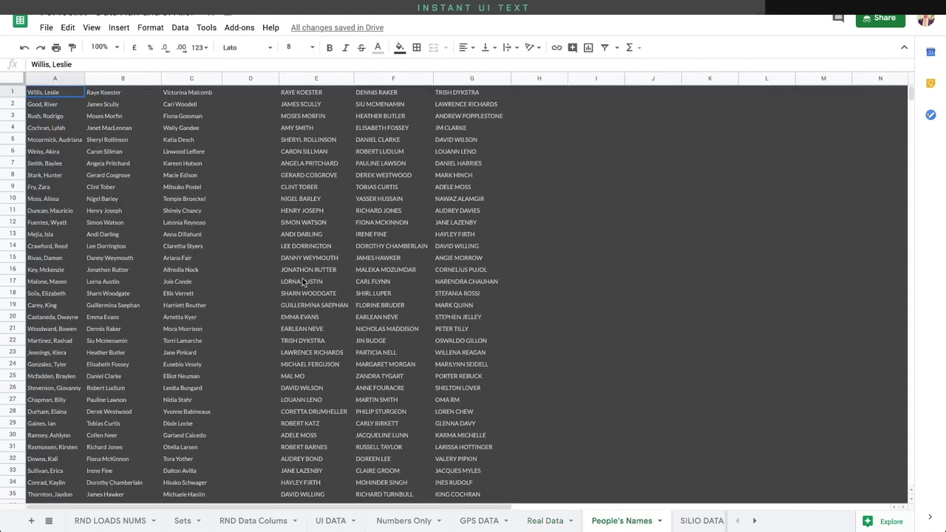
pyautogui.click(454, 199)
pyautogui.click(157, 233)
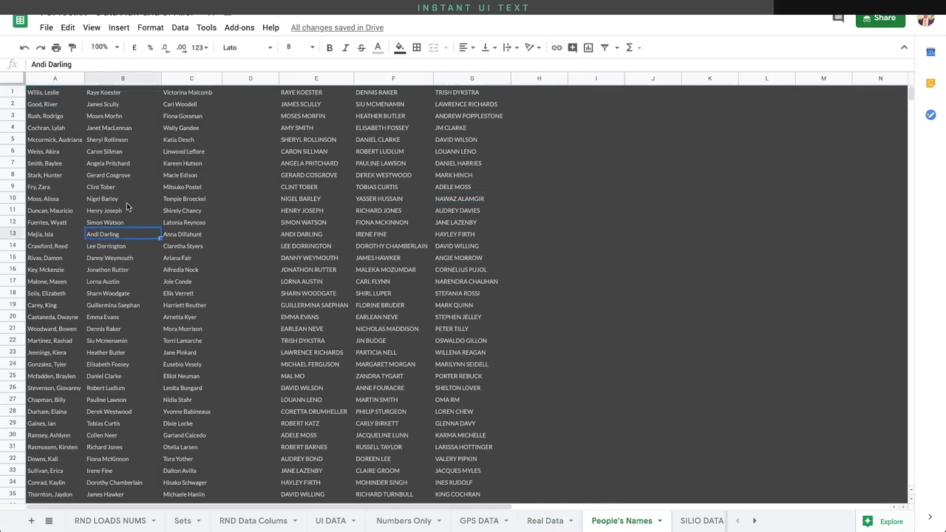
# Look through the Data Sets, MISC, Satellites, Star Table and Science Data sheets, ending on RND Data Colums
pyautogui.click(702, 522)
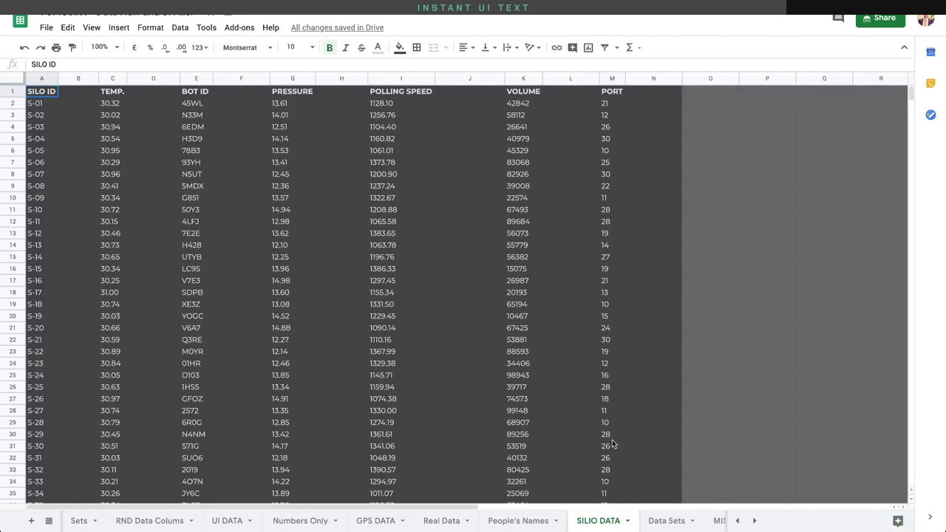
pyautogui.click(654, 520)
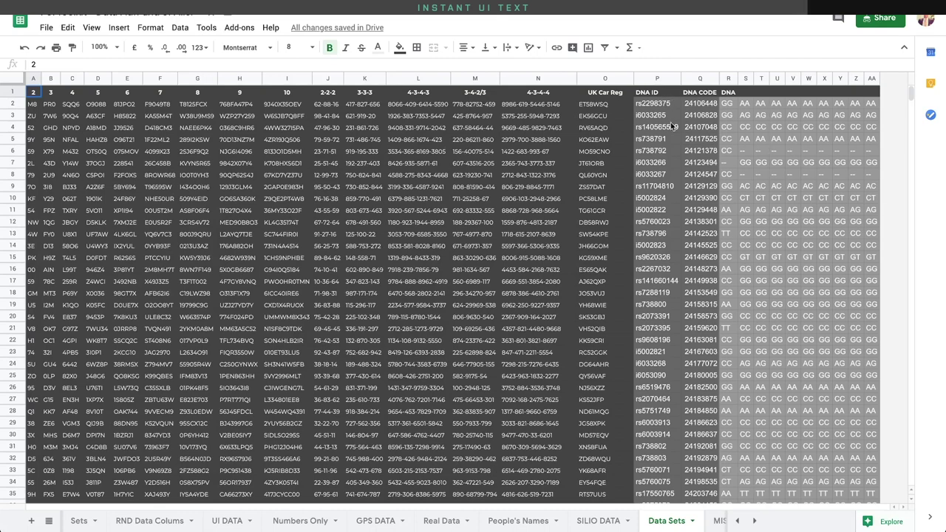
pyautogui.click(720, 522)
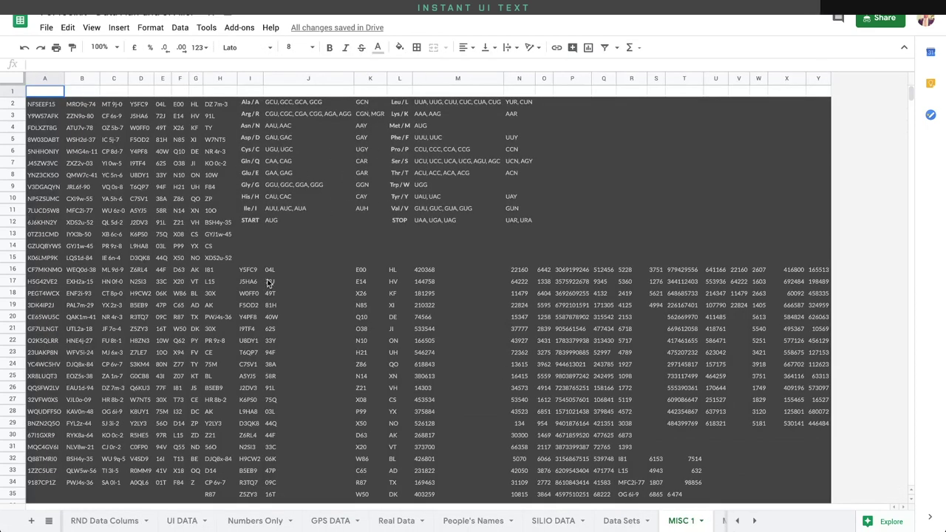
pyautogui.click(753, 521)
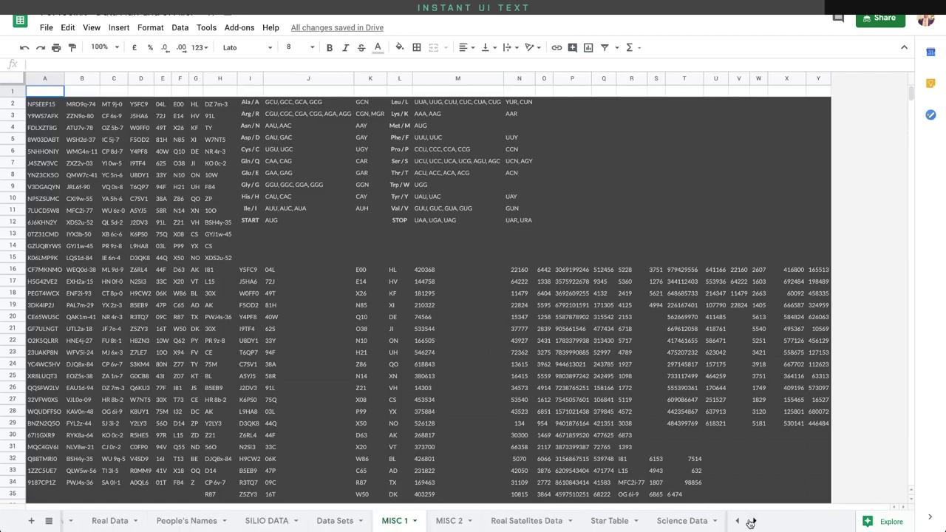
pyautogui.click(453, 521)
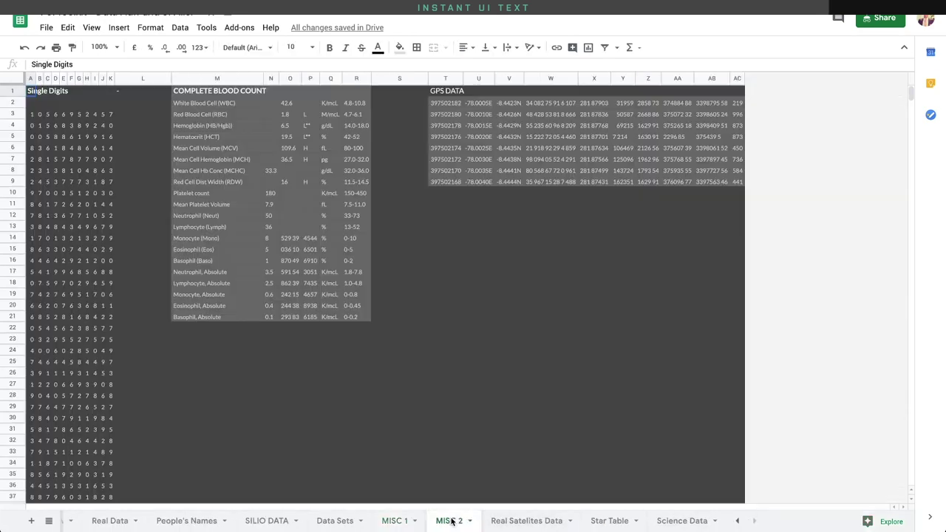
pyautogui.click(525, 522)
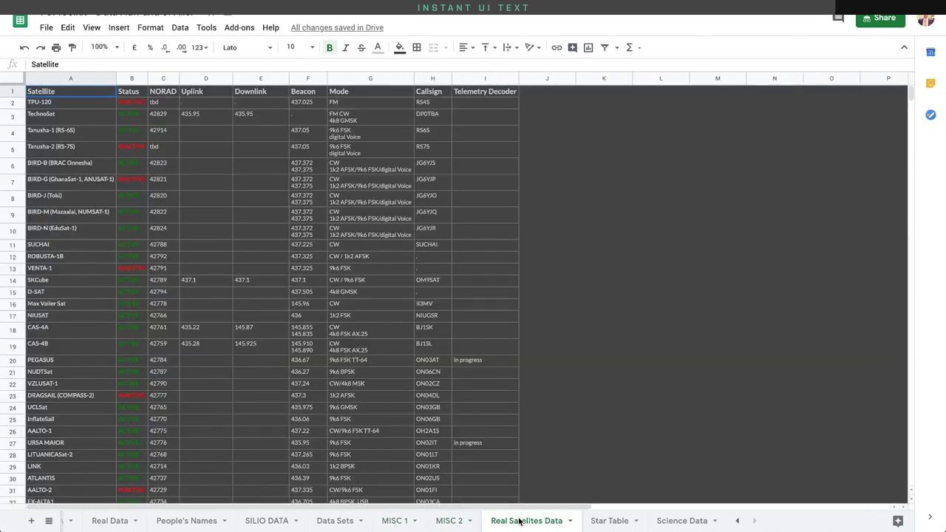
pyautogui.click(610, 522)
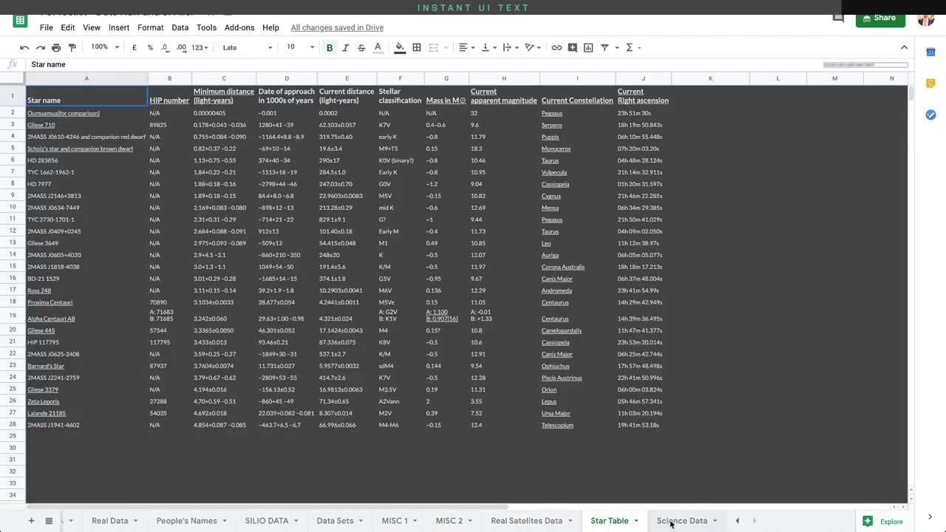
pyautogui.click(671, 522)
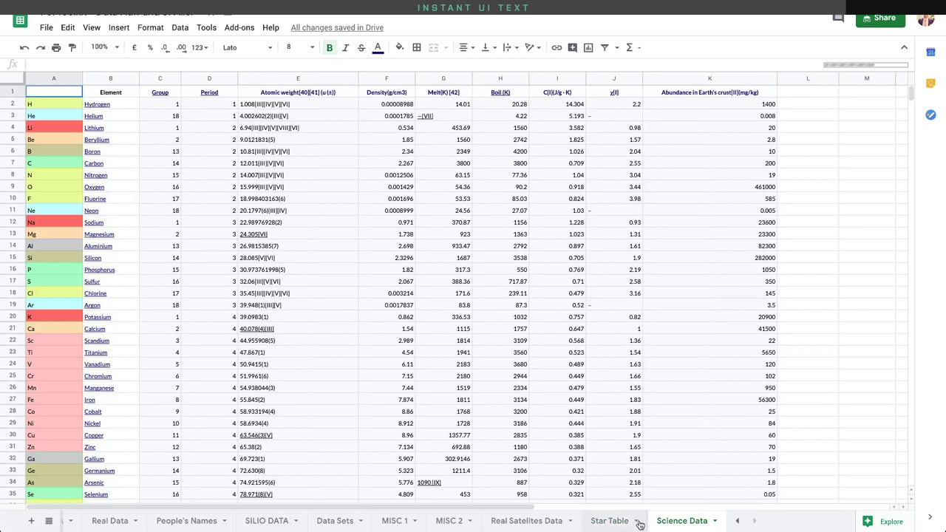
pyautogui.click(619, 522)
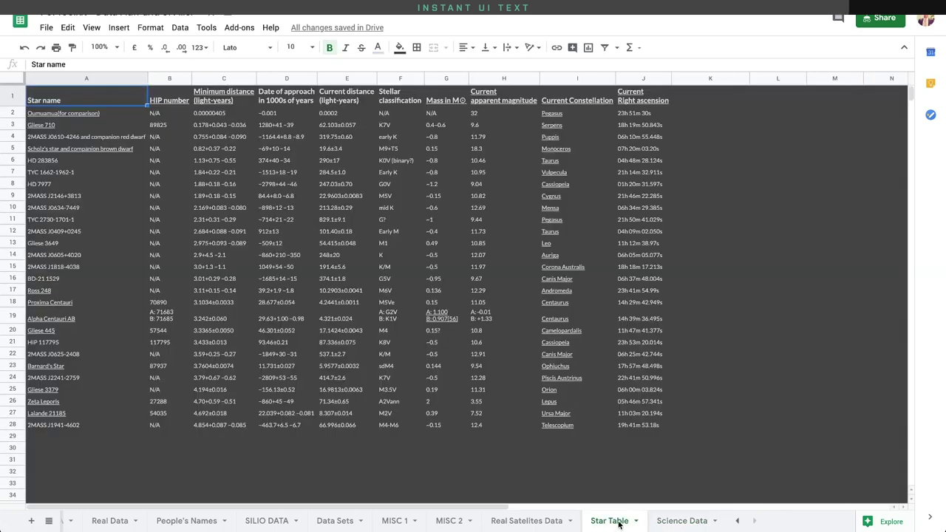
pyautogui.click(527, 523)
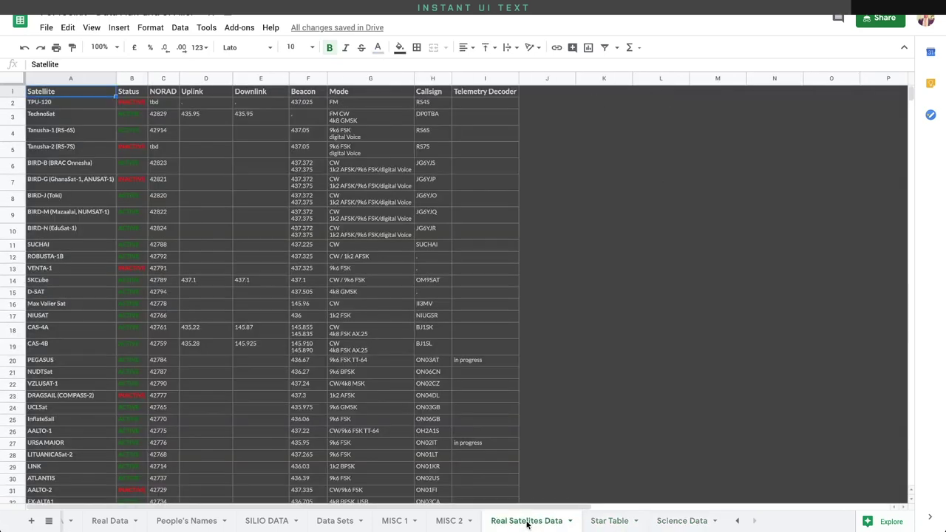
pyautogui.click(597, 524)
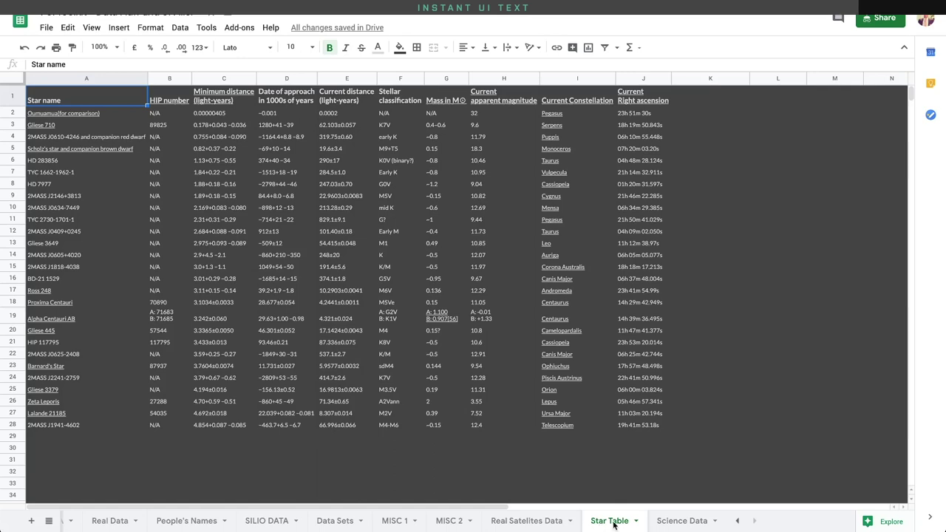
pyautogui.click(658, 522)
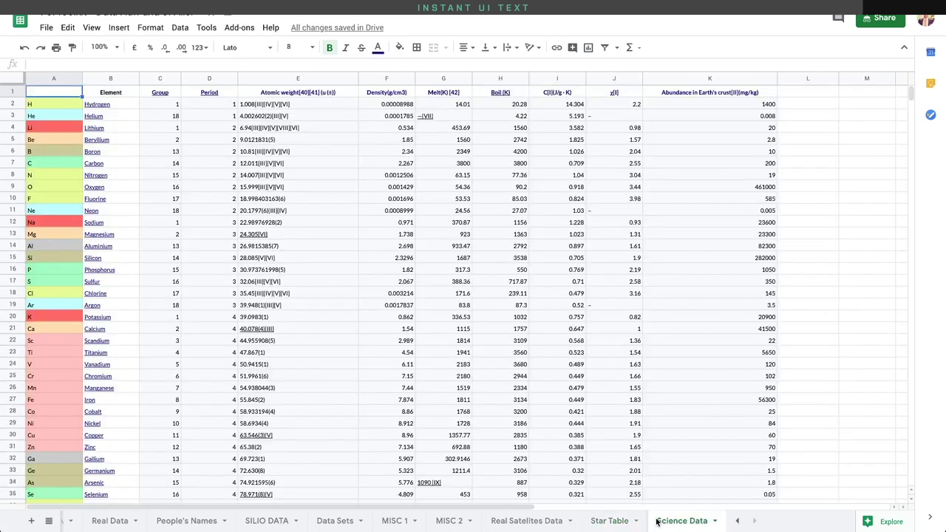
pyautogui.click(737, 522)
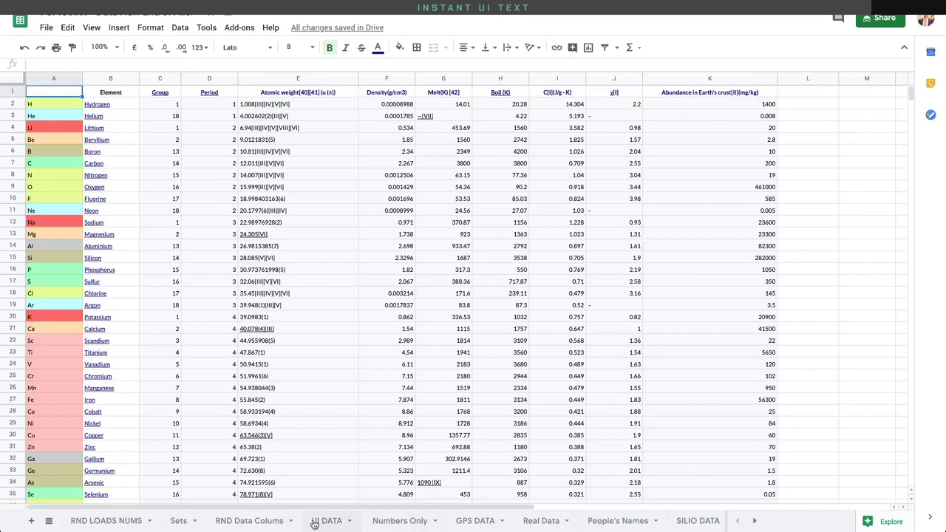
pyautogui.click(252, 521)
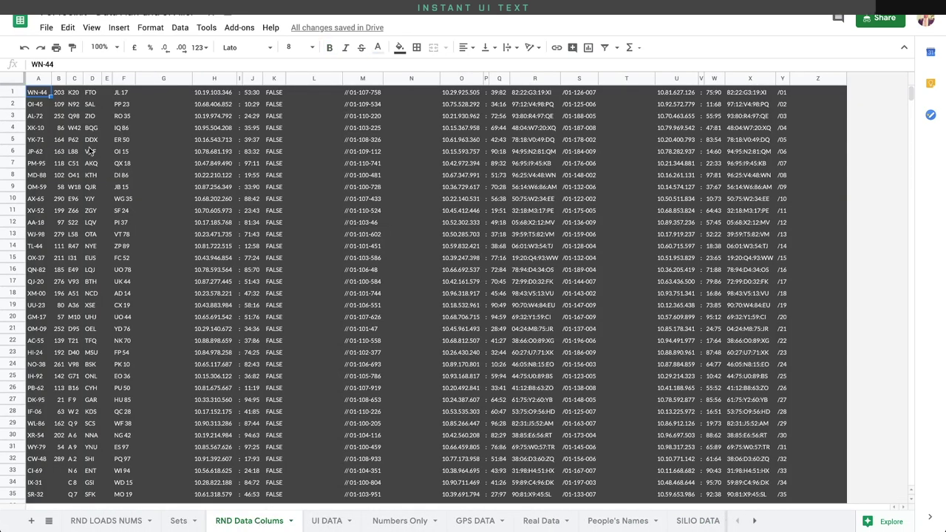
# Copy A1:M11 from Sheets and paste it as a new text layer in the 1000px comp
pyautogui.keyDown('shift'); pyautogui.click(373, 213); pyautogui.keyUp('shift')
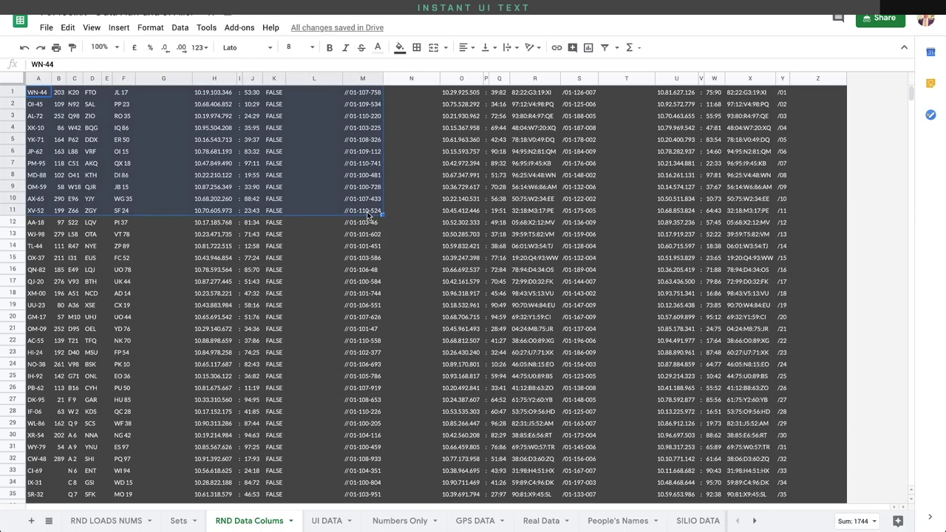
pyautogui.press('super+c')
pyautogui.press('super+Tab')
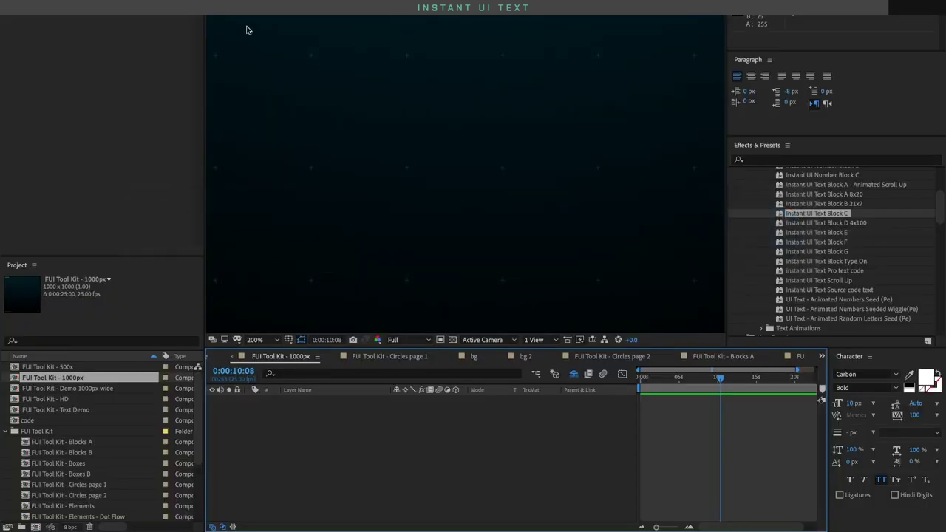
pyautogui.click(303, 122)
pyautogui.press('super+v')
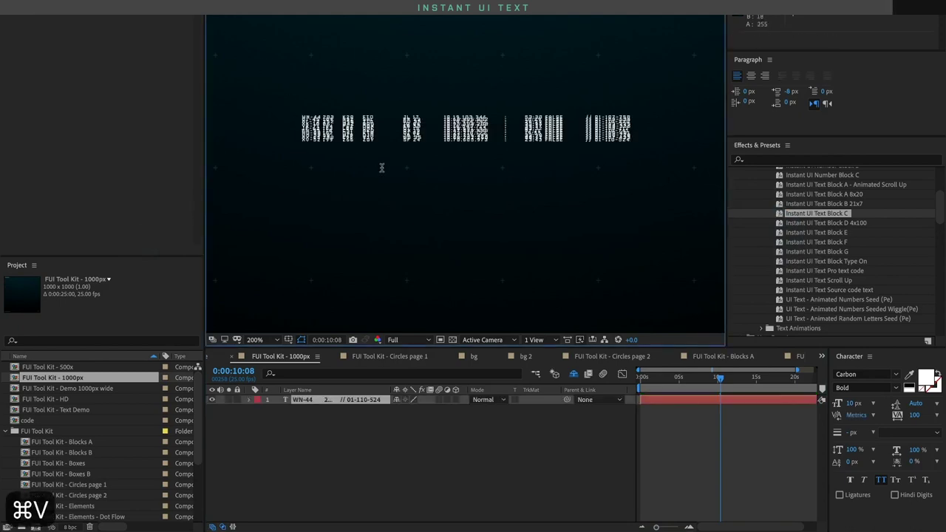
pyautogui.click(354, 403)
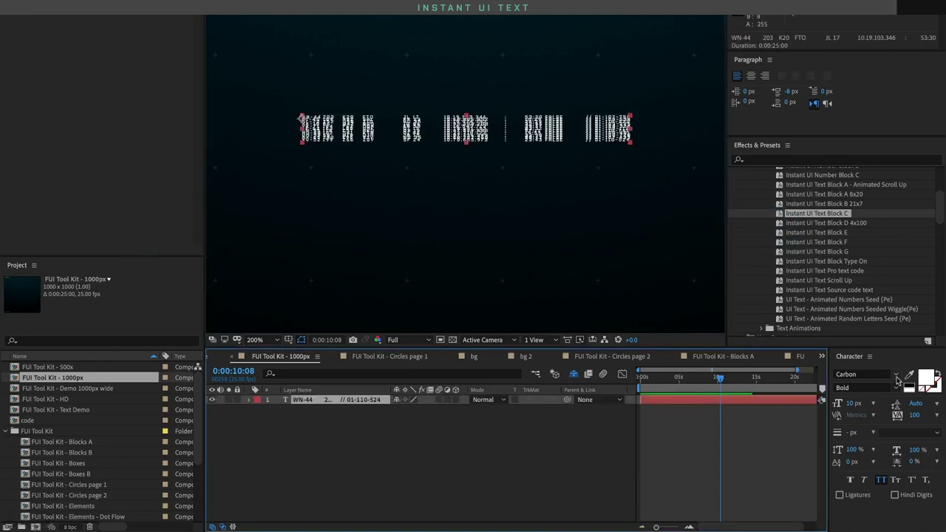
# Widen the pasted text block's leading to 30 px and review it at 100% and 200% zoom
pyautogui.moveTo(917, 404); pyautogui.dragTo(912, 403)
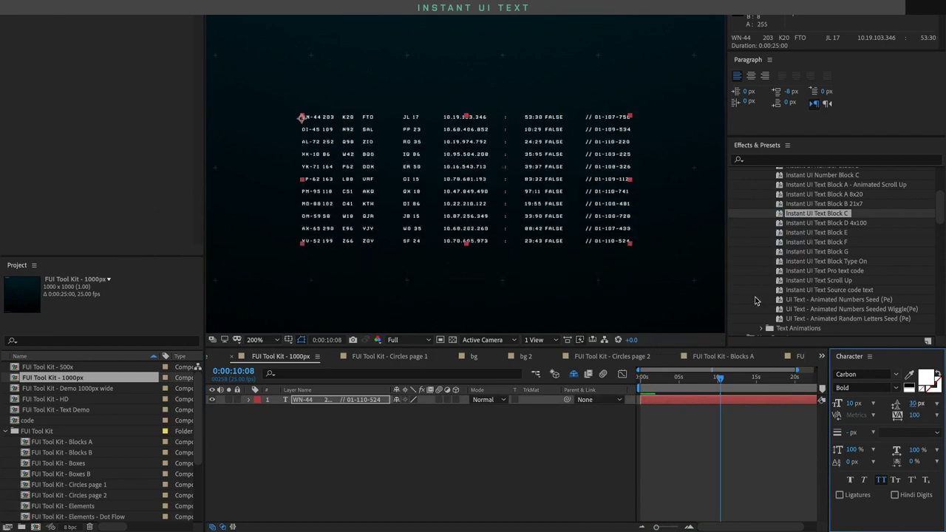
pyautogui.press(',')
pyautogui.press('v')
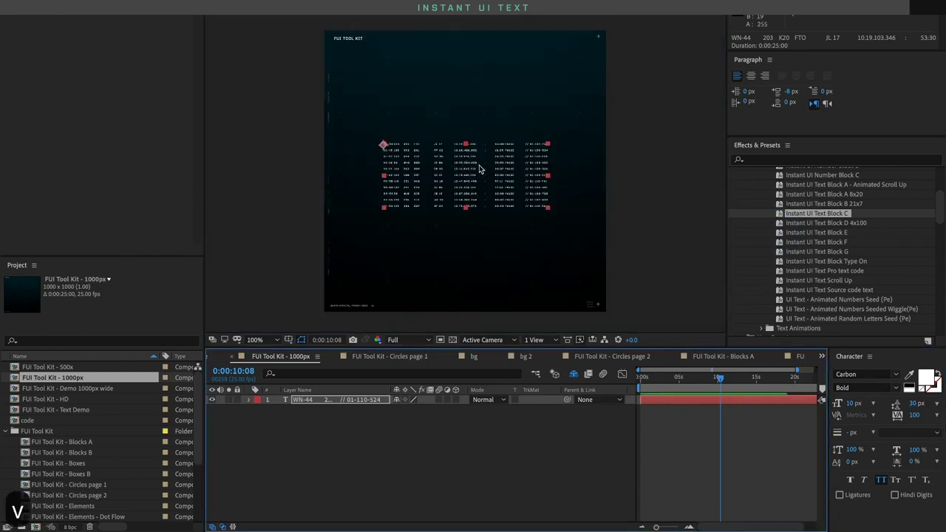
pyautogui.press('.')
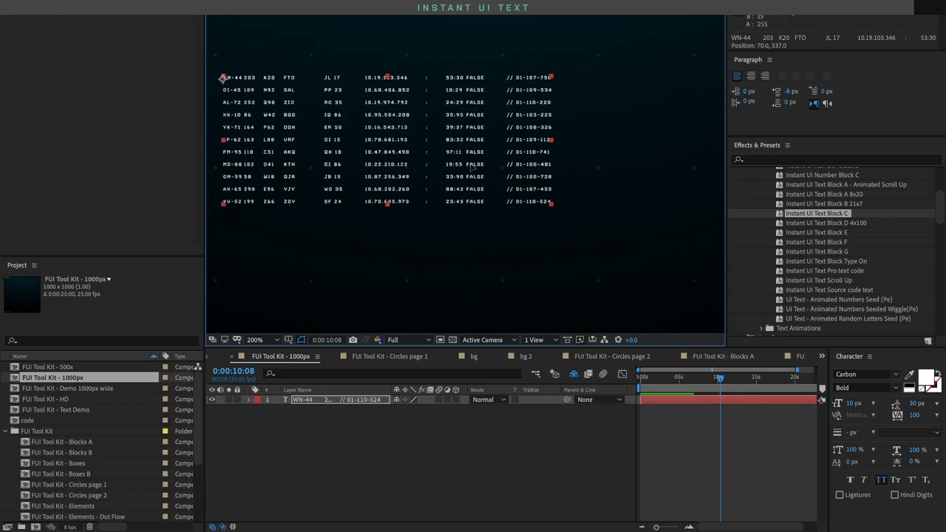
pyautogui.click(530, 80)
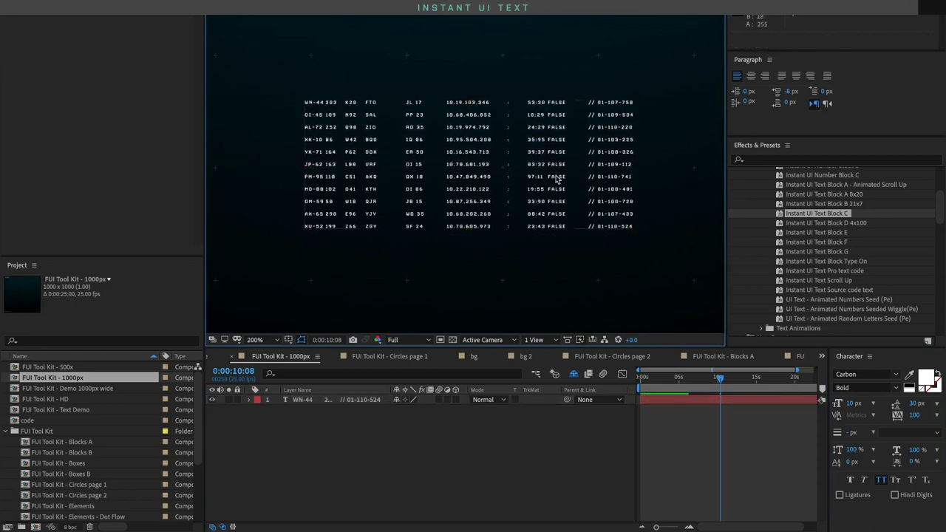
pyautogui.press(',')
pyautogui.click(544, 183)
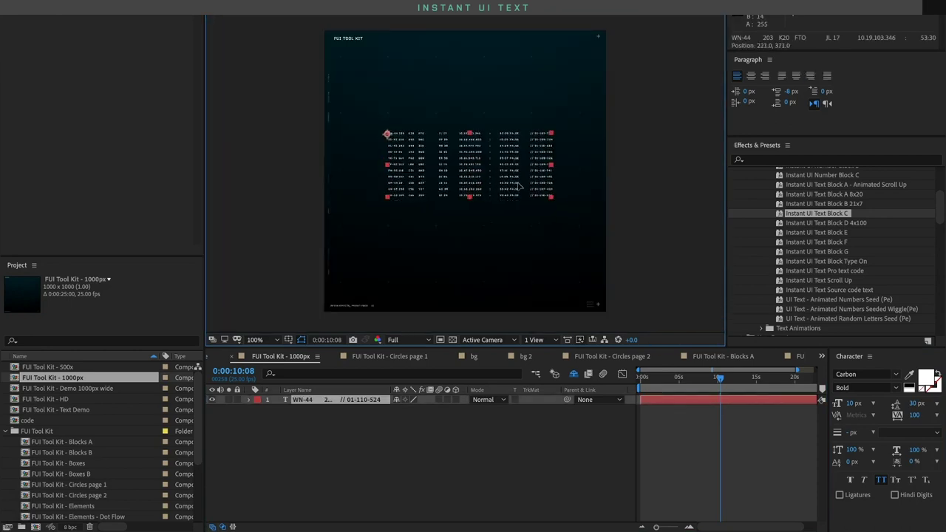
pyautogui.click(593, 170)
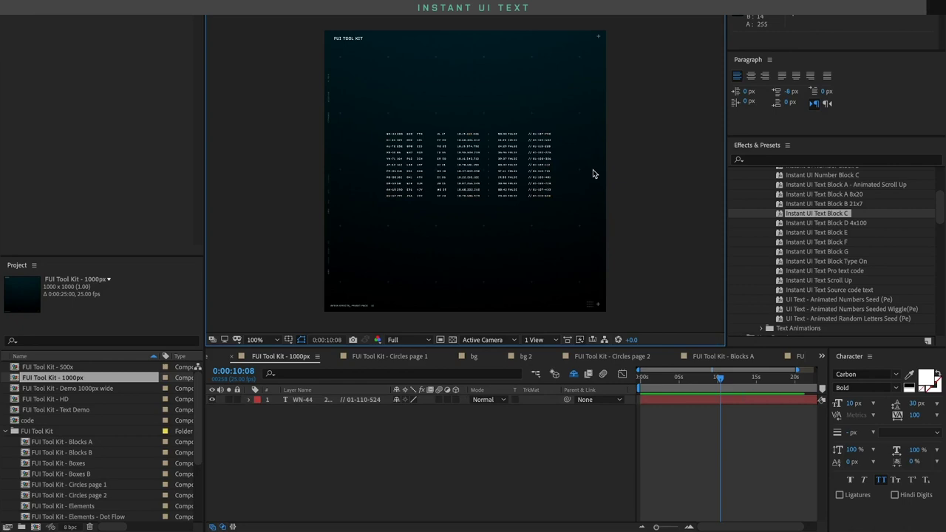
pyautogui.click(503, 170)
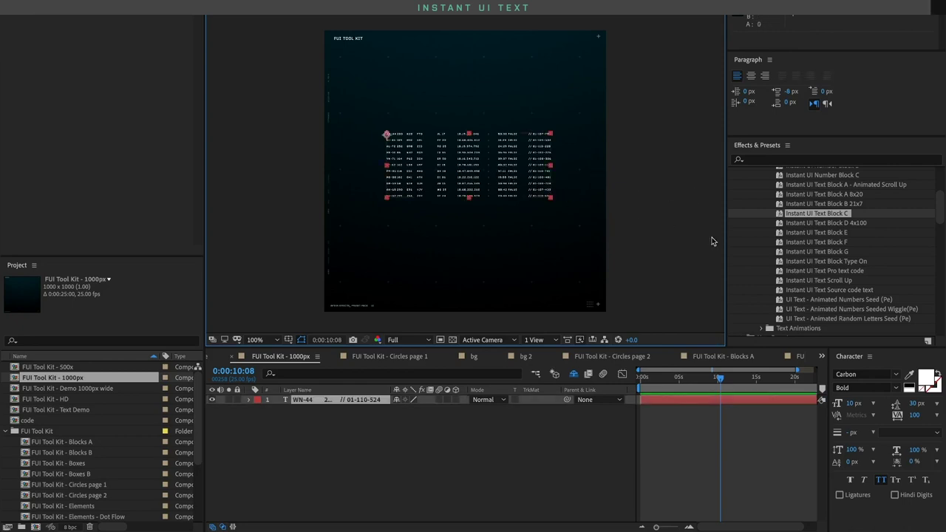
pyautogui.scroll(2, 792, 238)
pyautogui.scroll(3, 791, 238)
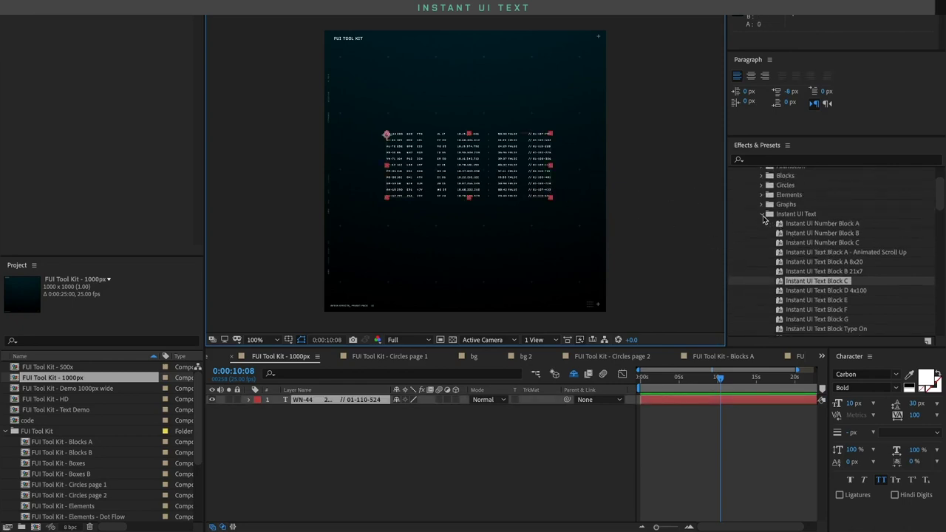
# Apply the Instant UI Number Block C preset to the FUI Tool Kit - 500x comp
pyautogui.click(761, 214)
pyautogui.click(762, 223)
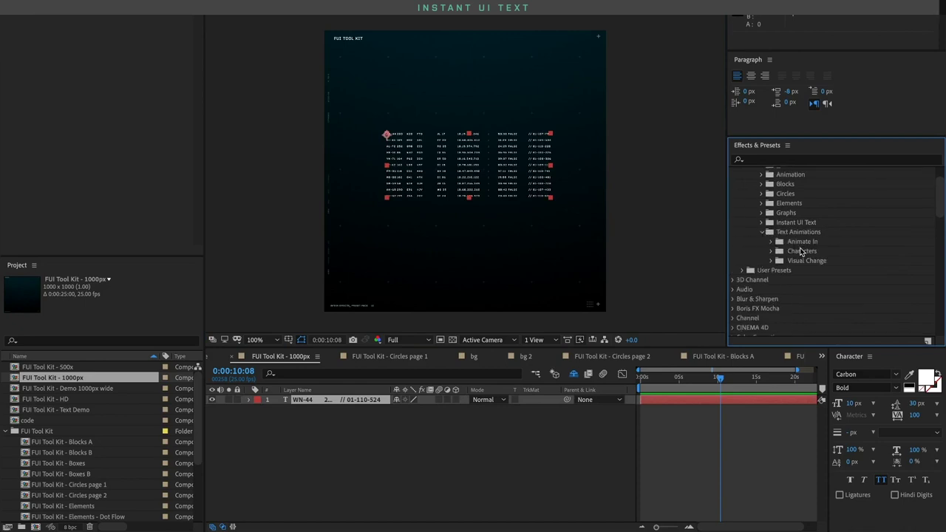
pyautogui.scroll(-1, 802, 252)
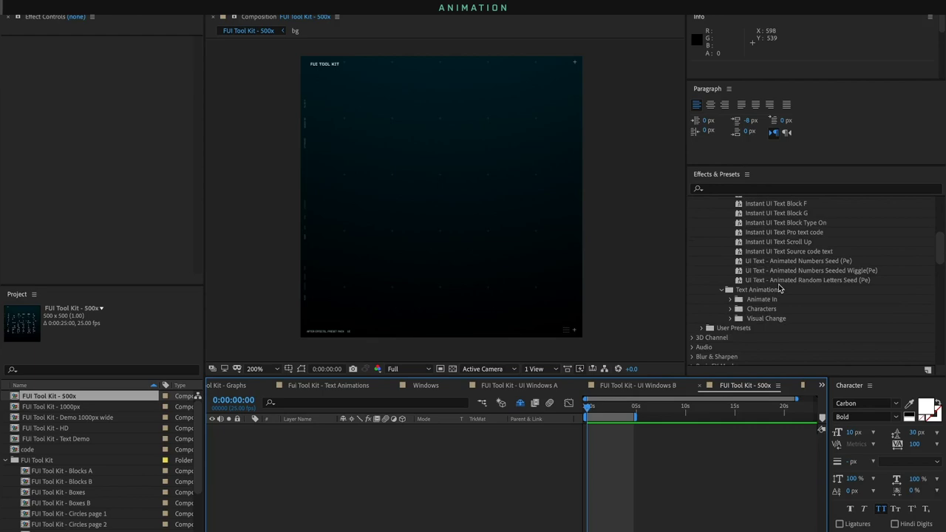
pyautogui.scroll(3, 779, 290)
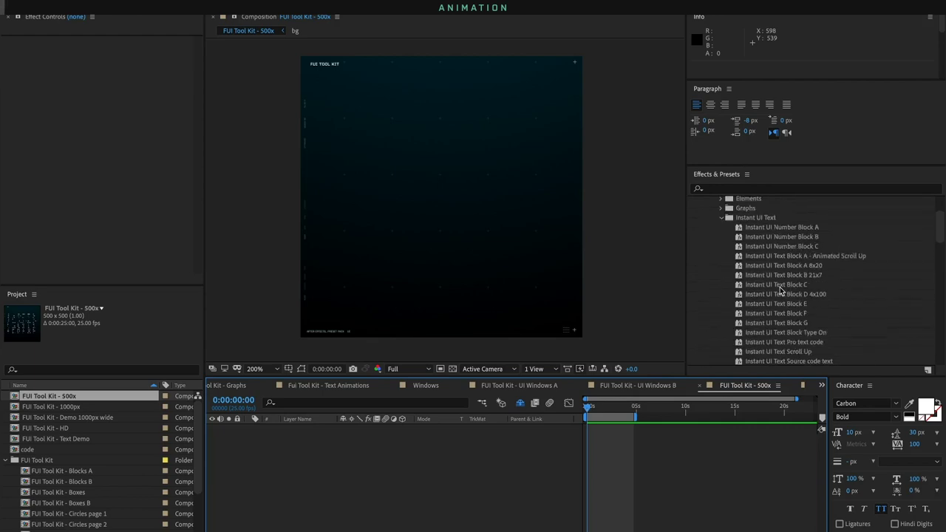
pyautogui.doubleClick(788, 247)
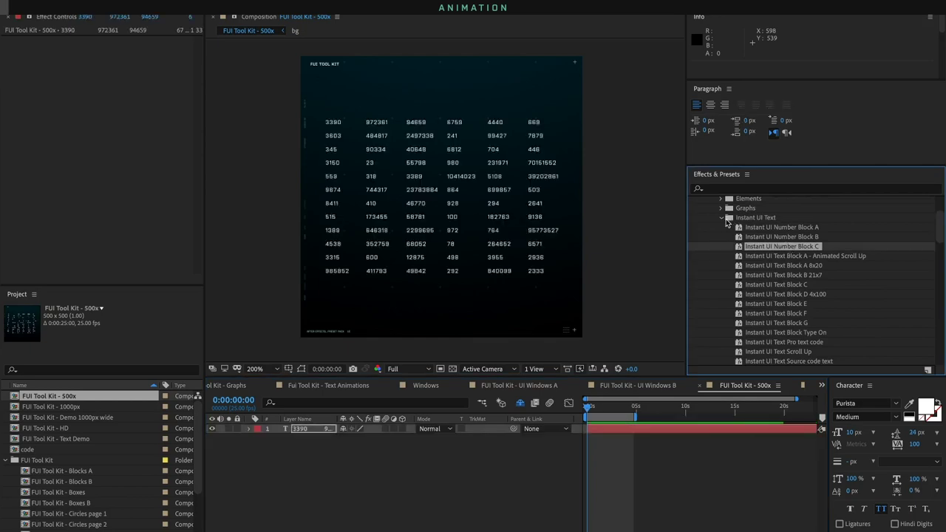
pyautogui.click(723, 218)
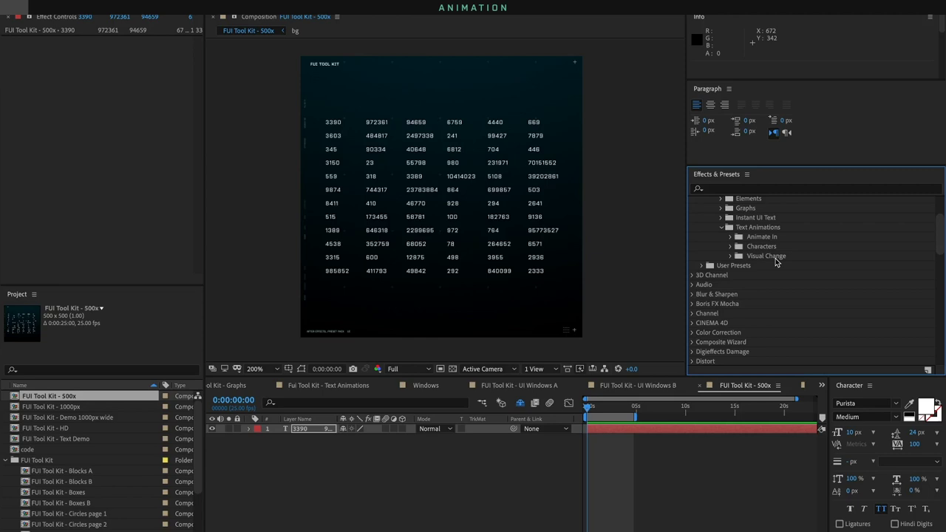
# Apply the UI Code - Syntax Highlight Word preset from Visual Change to the number block
pyautogui.click(731, 257)
pyautogui.scroll(-2, 791, 273)
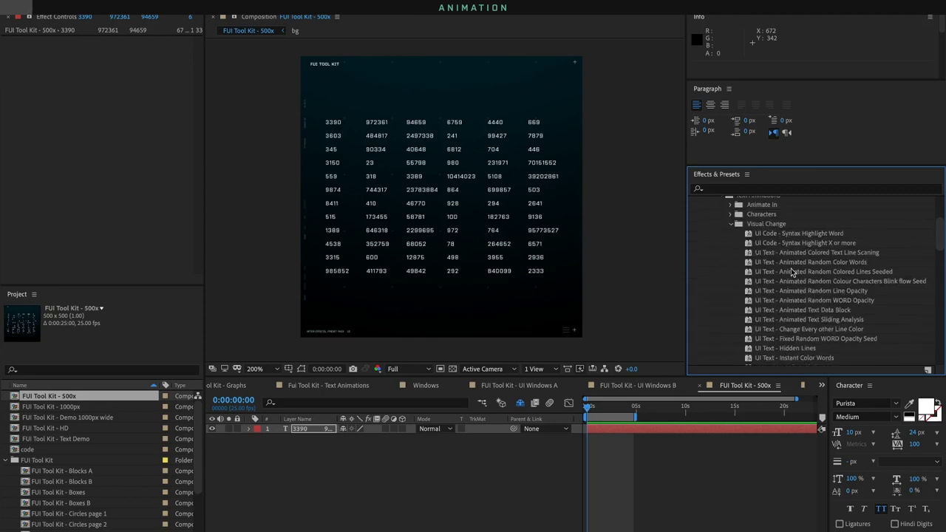
pyautogui.click(797, 243)
pyautogui.click(806, 234)
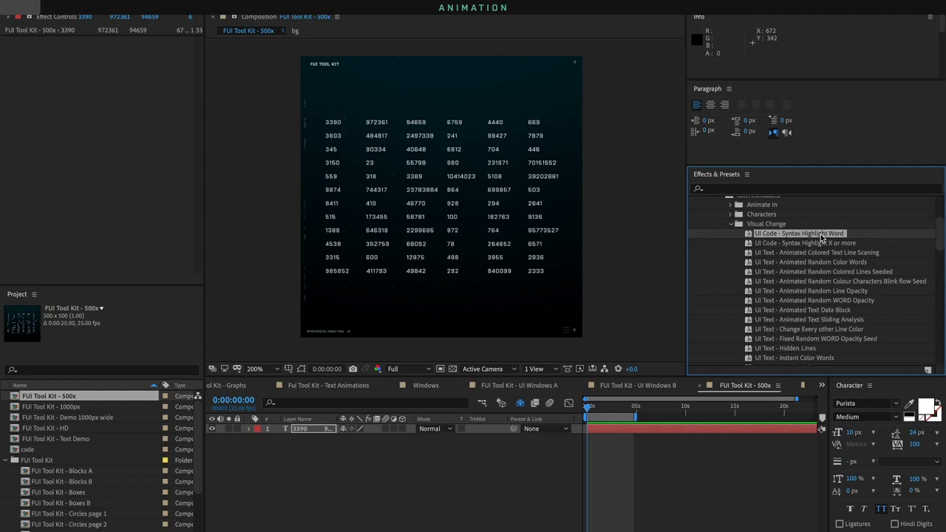
pyautogui.doubleClick(821, 235)
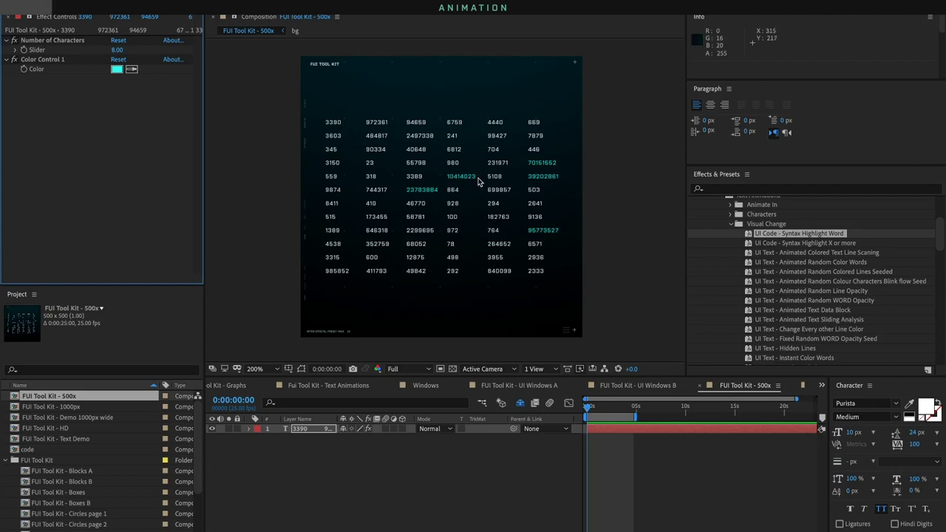
# Set Number of Characters to 3, then undo the change
pyautogui.click(117, 49)
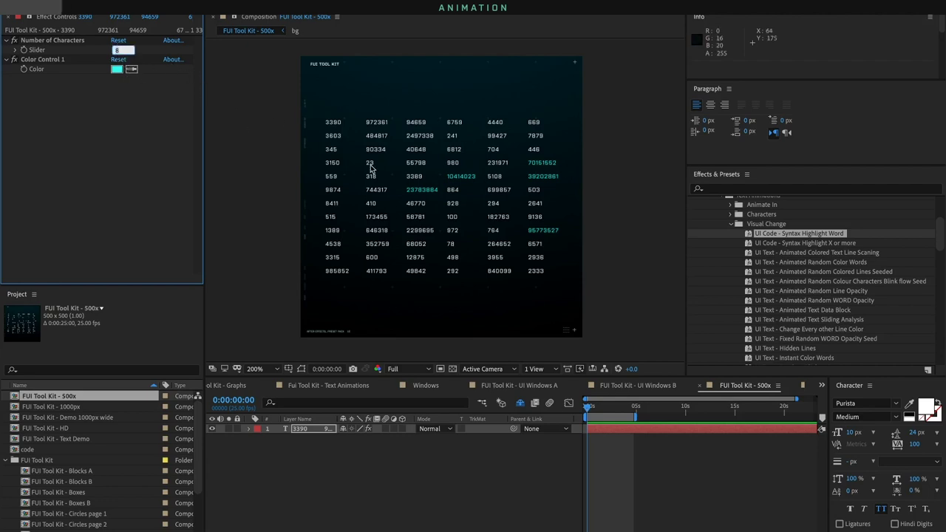
pyautogui.write('3')
pyautogui.press('Return')
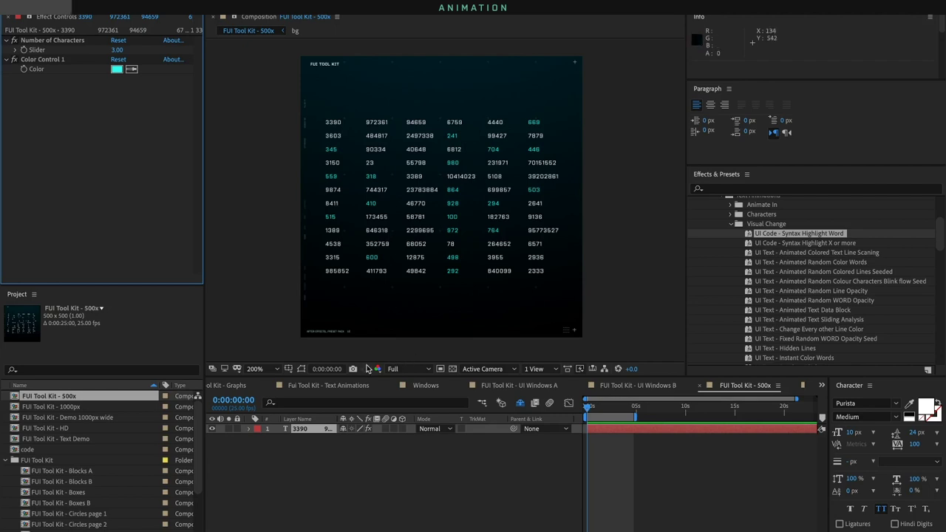
pyautogui.hotkey('ctrl', 'z')
pyautogui.hotkey('ctrl', 'z')
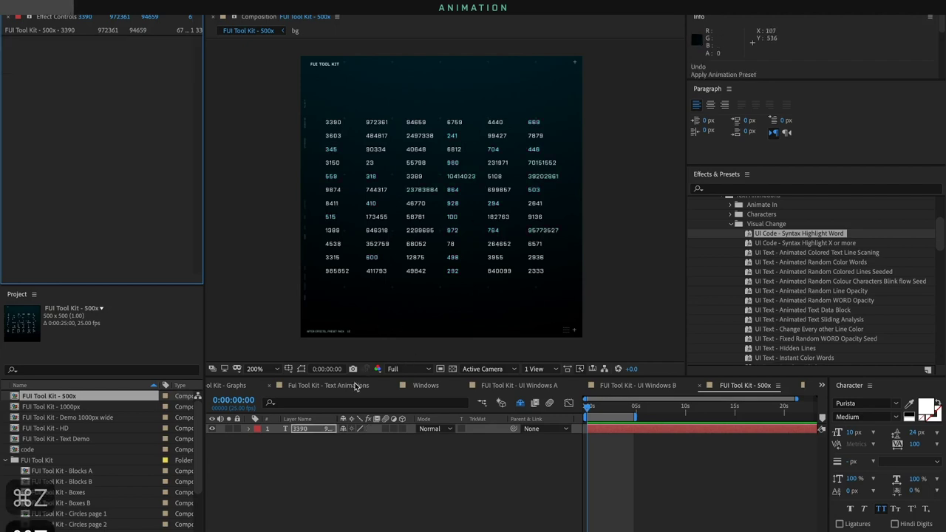
# Apply Syntax Highlight X or more, highlighting numbers of at least 4 characters
pyautogui.click(806, 246)
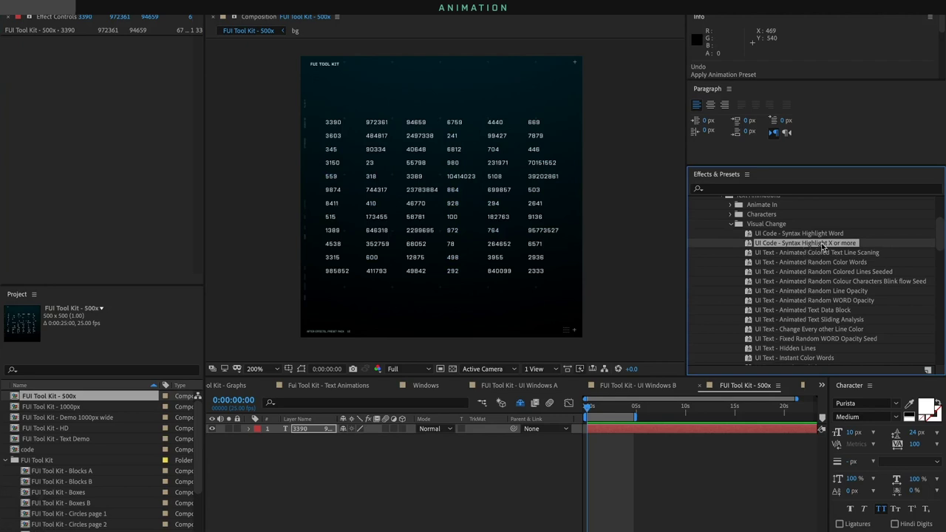
pyautogui.doubleClick(823, 246)
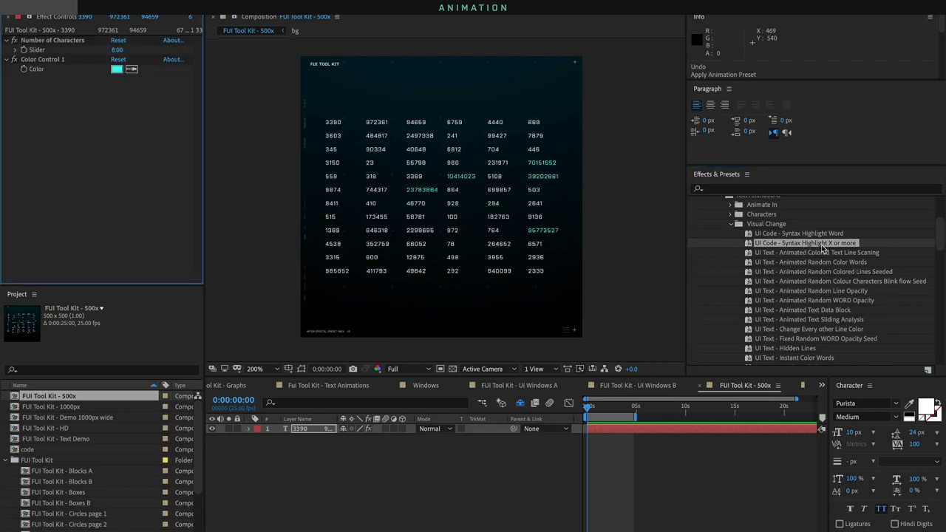
pyautogui.click(118, 49)
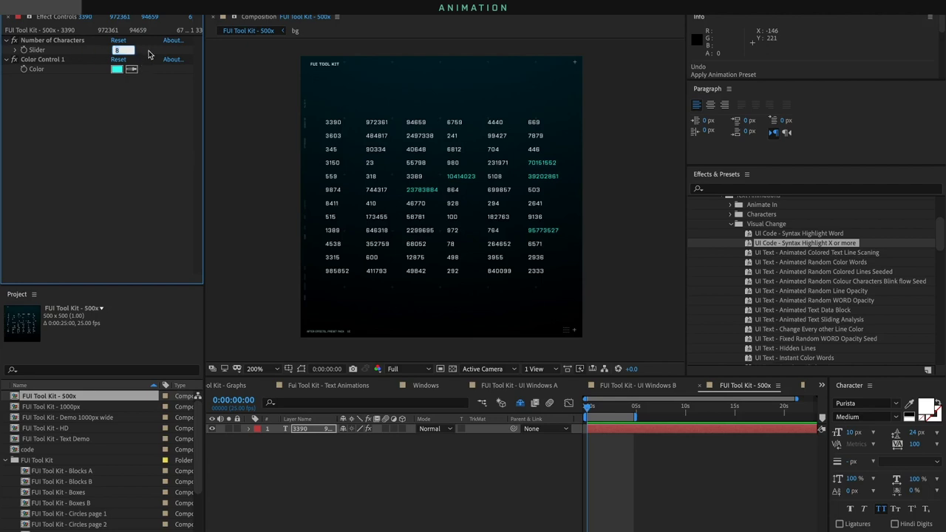
pyautogui.write('4')
pyautogui.press('Return')
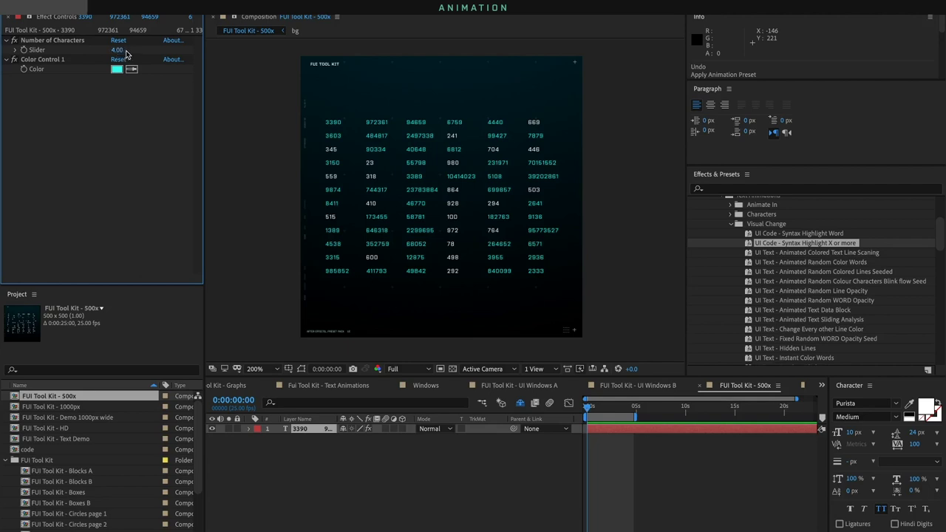
pyautogui.click(324, 321)
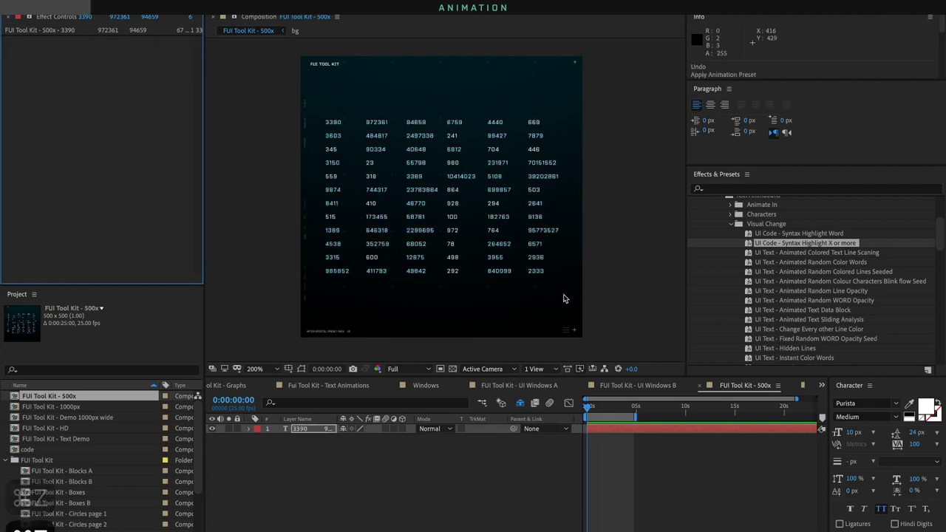
# Preview the Animated Colored Text Line Scaning preset on the numbers, then undo it
pyautogui.click(850, 253)
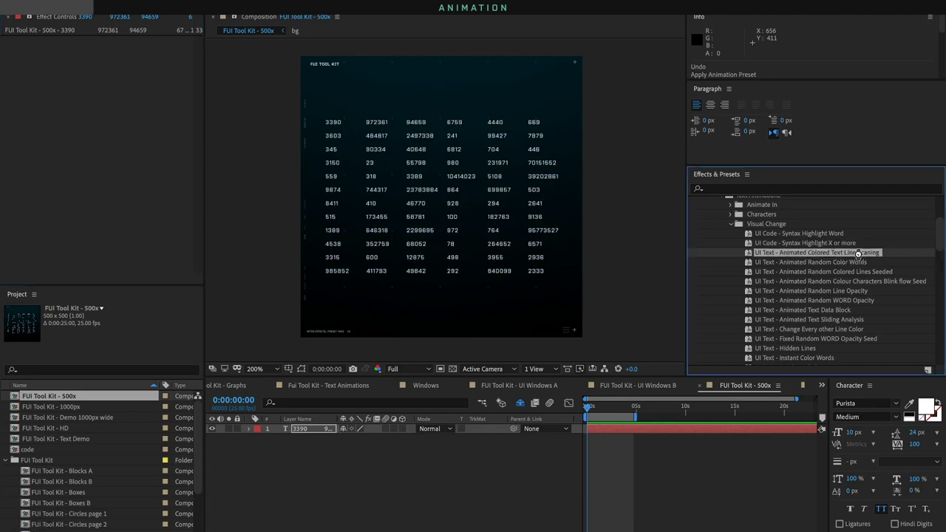
pyautogui.doubleClick(859, 256)
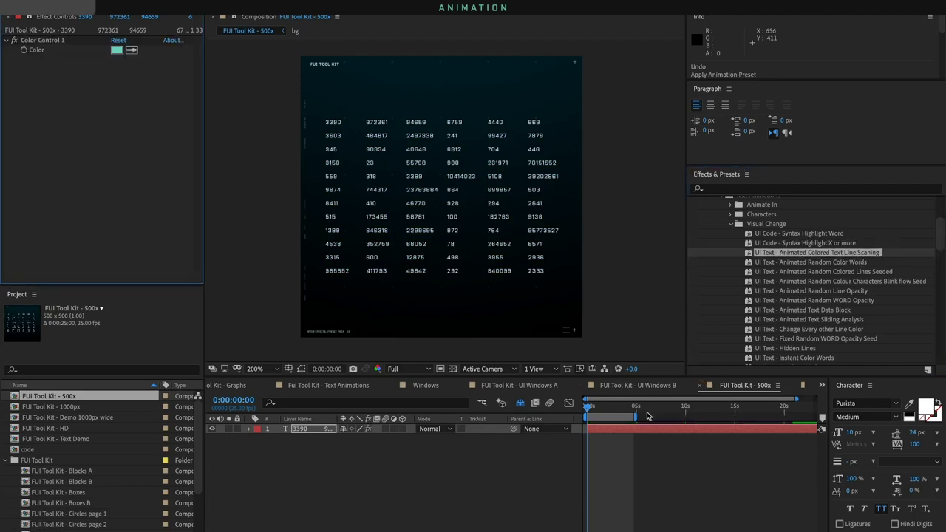
pyautogui.press('space')
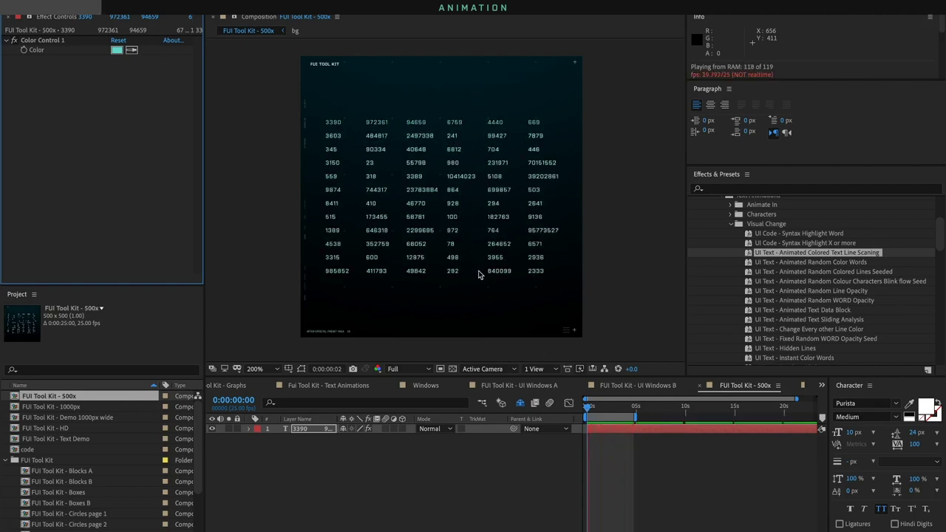
pyautogui.hotkey('ctrl', 'z')
# Apply Animated Random Color Words with white text and Percentage Amounts A and B at 0
pyautogui.doubleClick(832, 263)
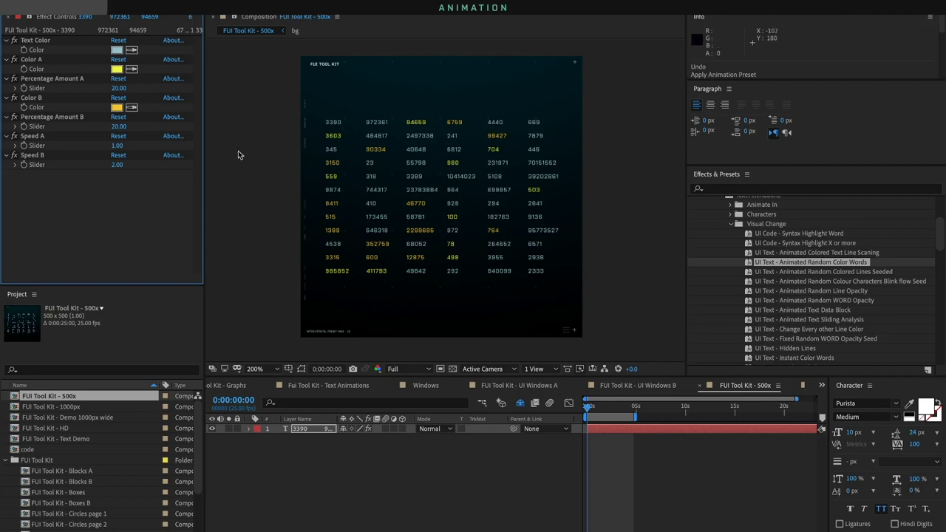
pyautogui.click(122, 52)
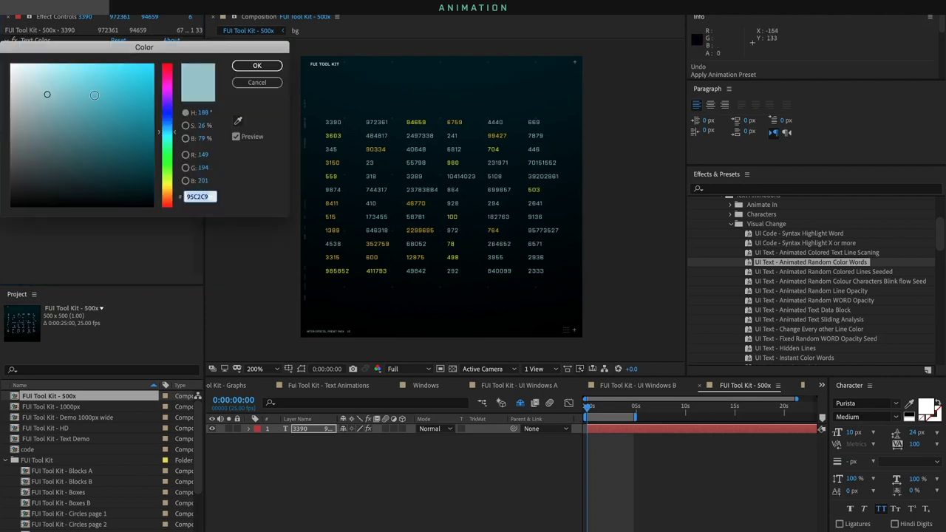
pyautogui.moveTo(94, 94); pyautogui.dragTo(10, 64)
pyautogui.click(256, 65)
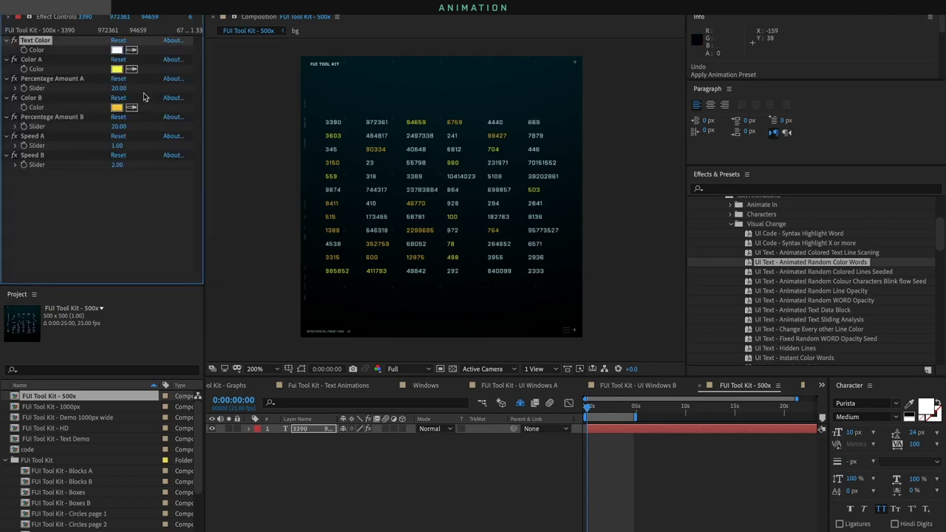
pyautogui.click(119, 89)
pyautogui.write('0')
pyautogui.press('Return')
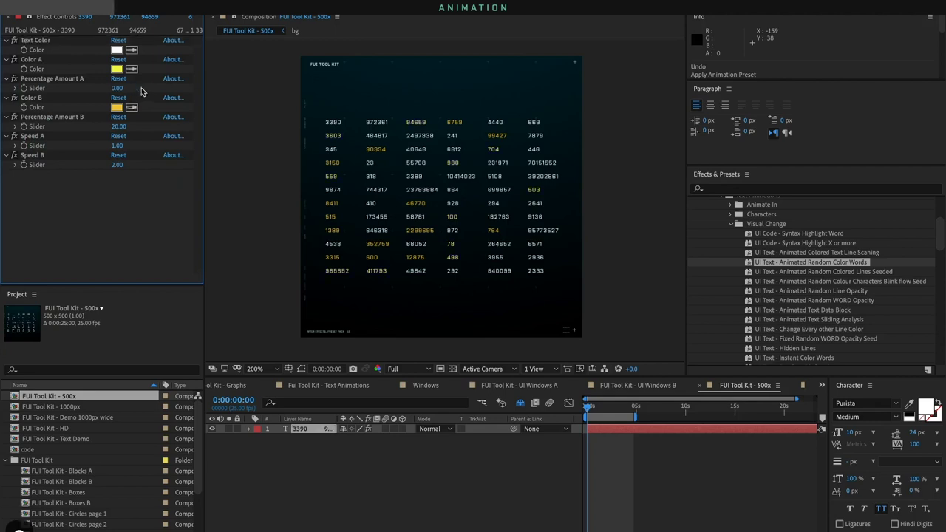
pyautogui.click(119, 126)
pyautogui.write('0')
pyautogui.press('Return')
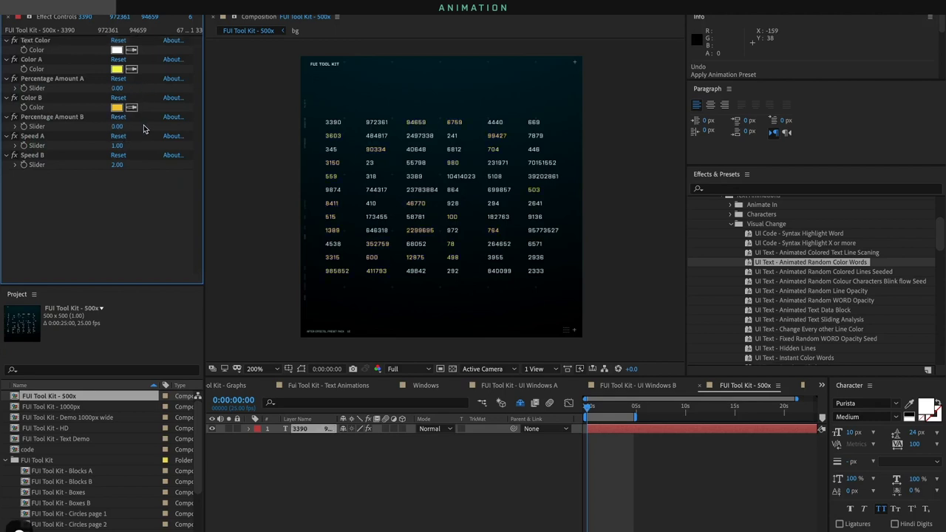
# Make the text mint, Color A red, Color B green, raise Percentage B, and preview
pyautogui.click(119, 50)
pyautogui.moveTo(125, 72)
pyautogui.mouseDown()
pyautogui.moveTo(131, 68)
pyautogui.moveTo(44, 64)
pyautogui.moveTo(94, 63)
pyautogui.moveTo(129, 88)
pyautogui.mouseUp()
pyautogui.click(172, 146)
pyautogui.click(251, 67)
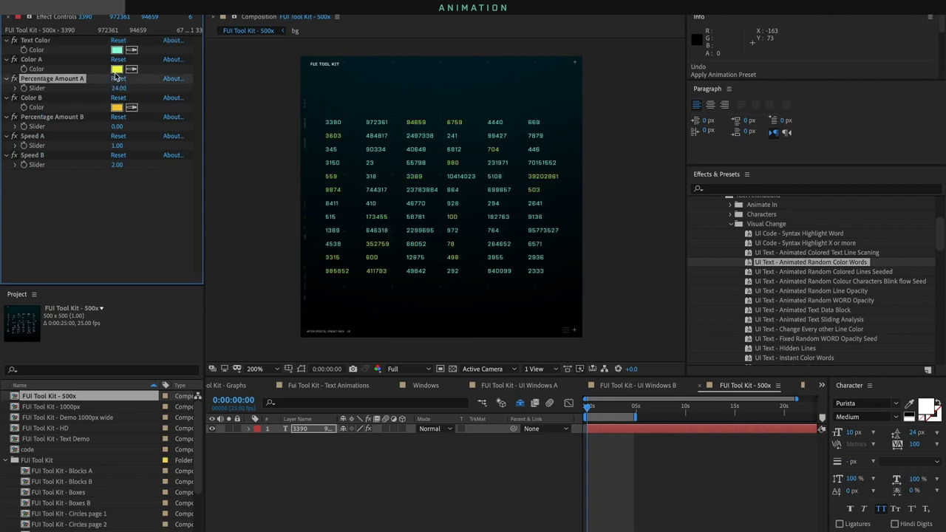
pyautogui.click(116, 71)
pyautogui.click(153, 76)
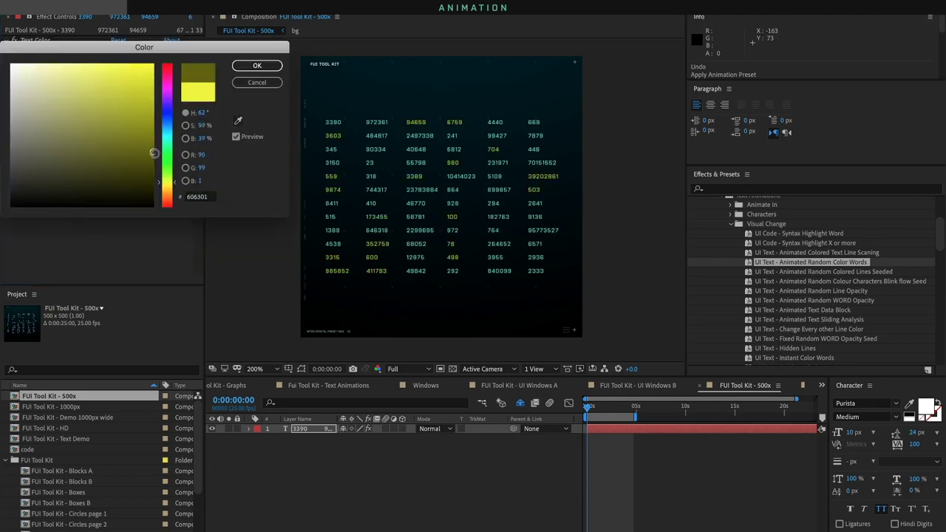
pyautogui.moveTo(166, 181); pyautogui.dragTo(166, 63)
pyautogui.click(255, 67)
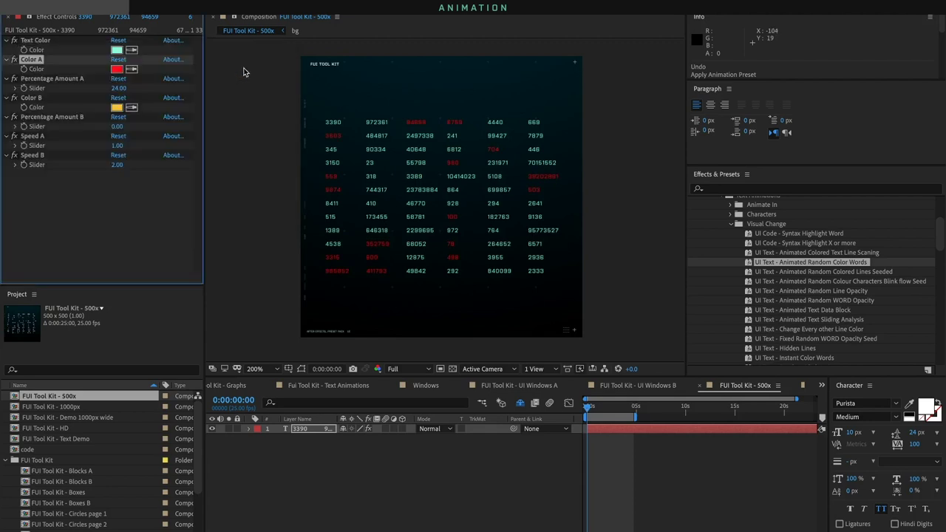
pyautogui.click(118, 107)
pyautogui.click(165, 164)
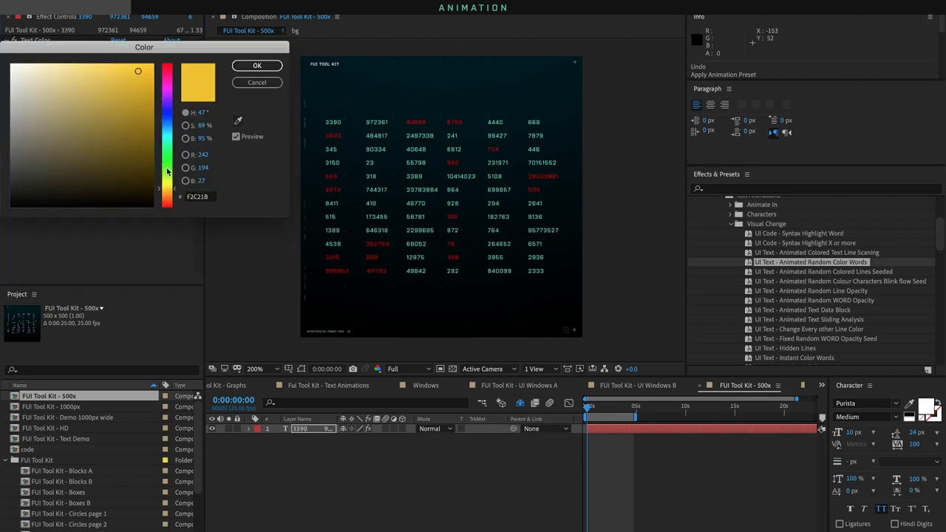
pyautogui.click(257, 65)
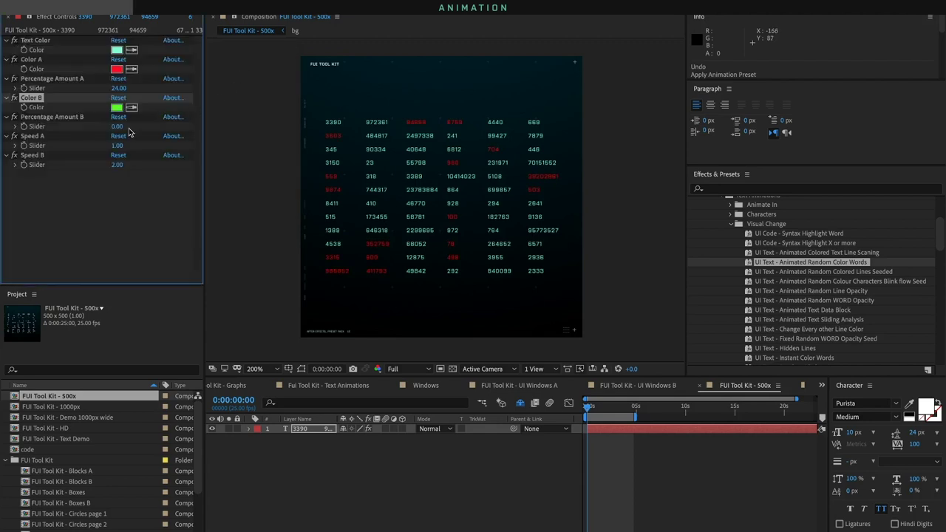
pyautogui.moveTo(117, 128); pyautogui.dragTo(131, 125)
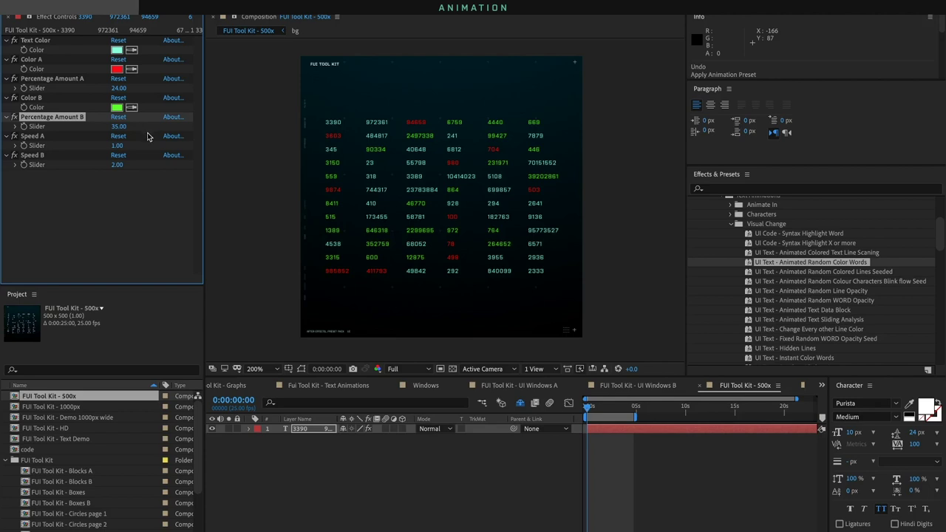
pyautogui.press('space')
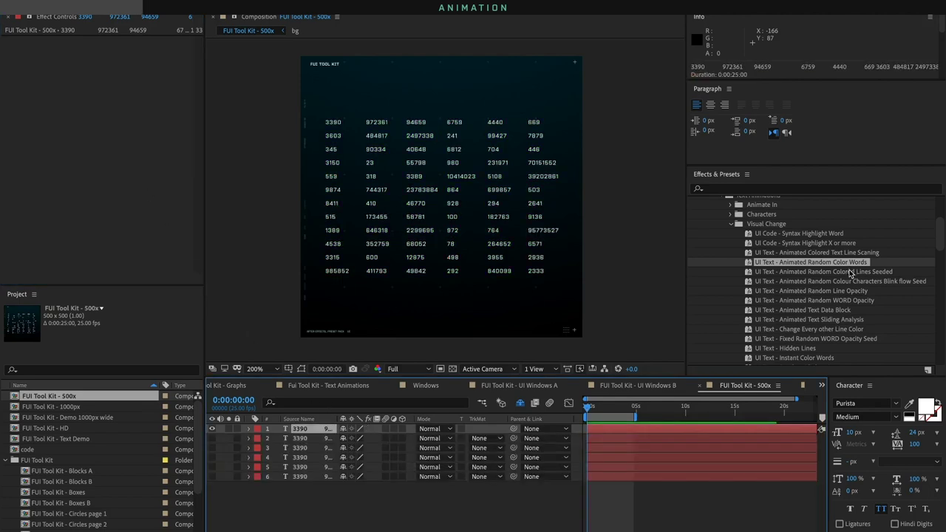
# Apply Random Colored Lines Seeded, then Random Colour Characters Blink flow Seed, and preview it
pyautogui.click(852, 272)
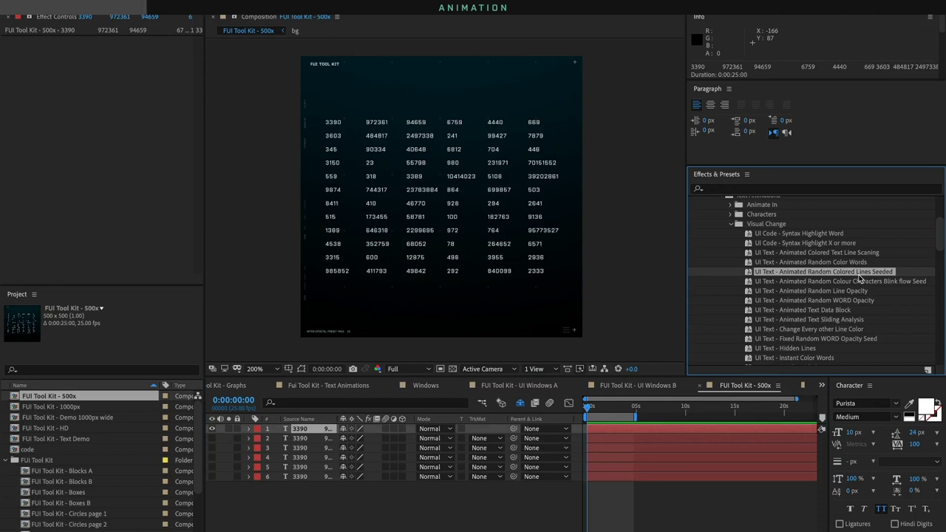
pyautogui.doubleClick(859, 273)
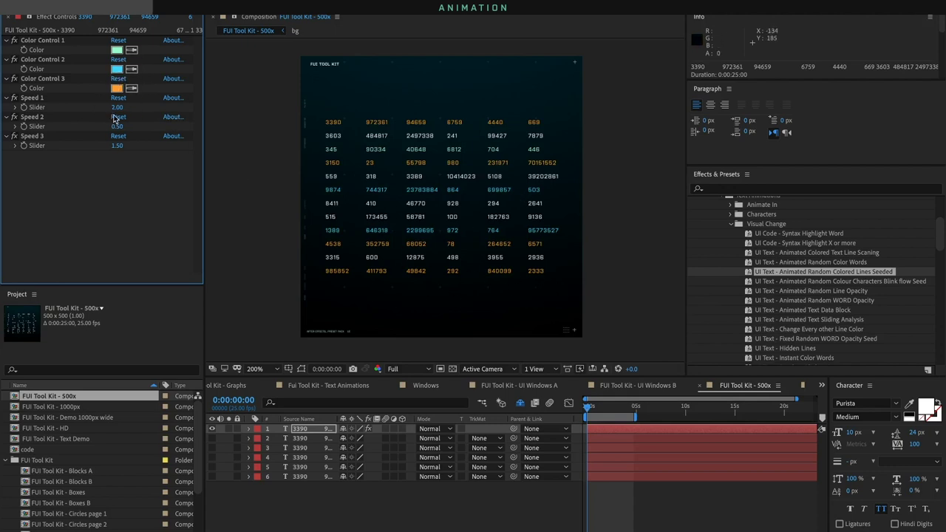
pyautogui.doubleClick(841, 282)
pyautogui.press('space')
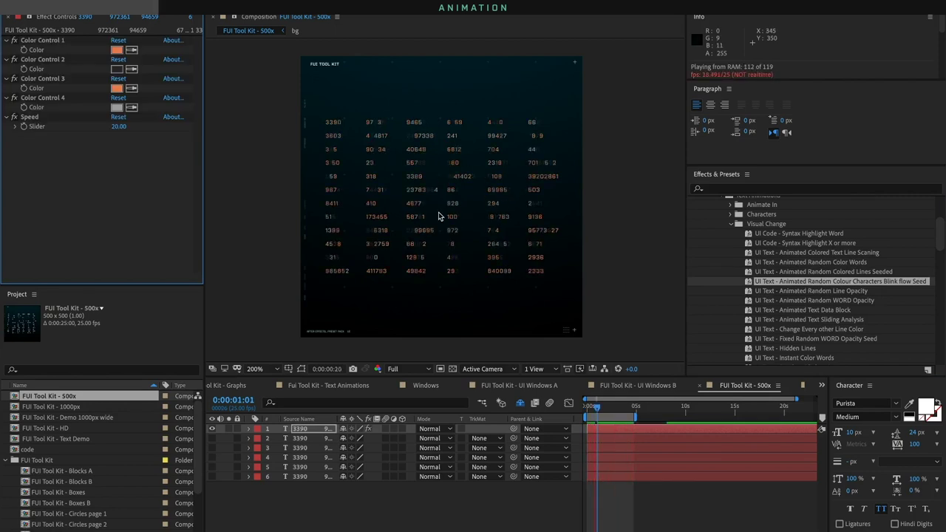
# Change the first colour control from orange to cyan
pyautogui.click(116, 50)
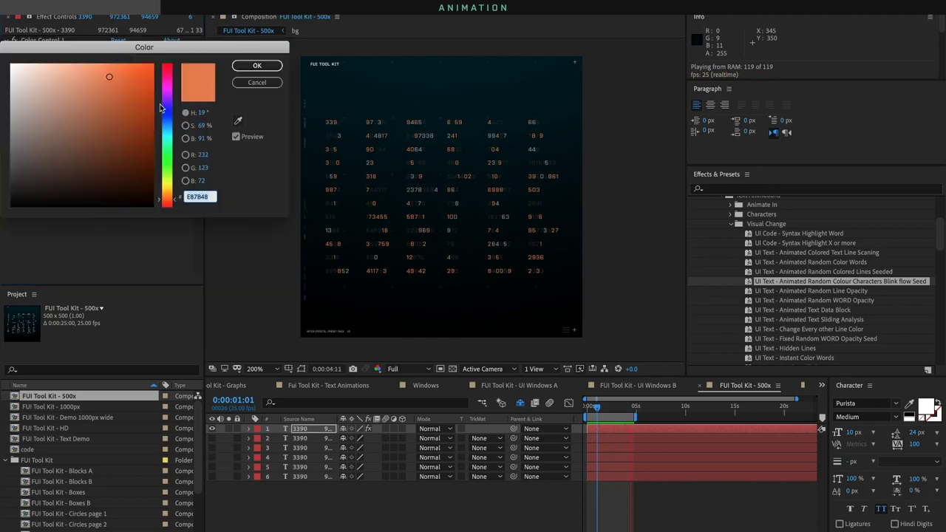
pyautogui.click(167, 127)
pyautogui.click(147, 66)
pyautogui.click(257, 66)
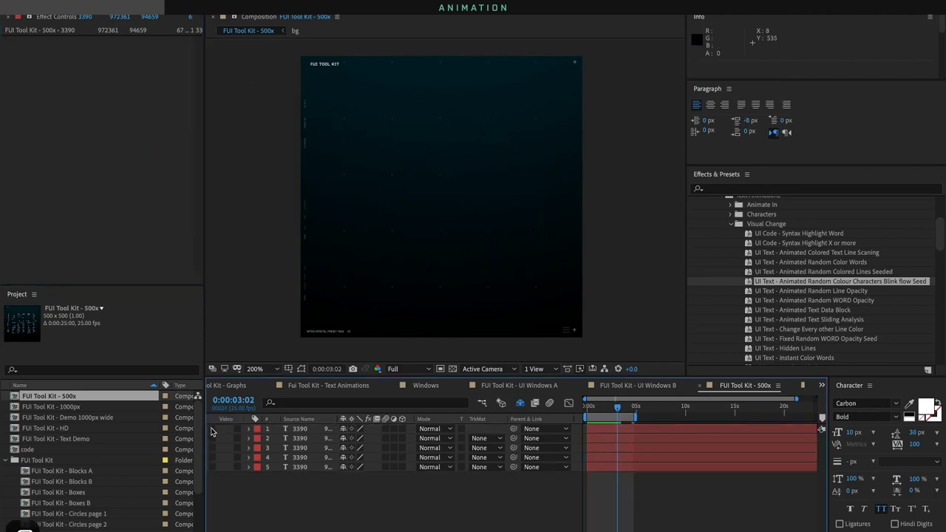
# Apply the Random Line Opacity preset to layer 1, preview it, and return to the start
pyautogui.click(812, 291)
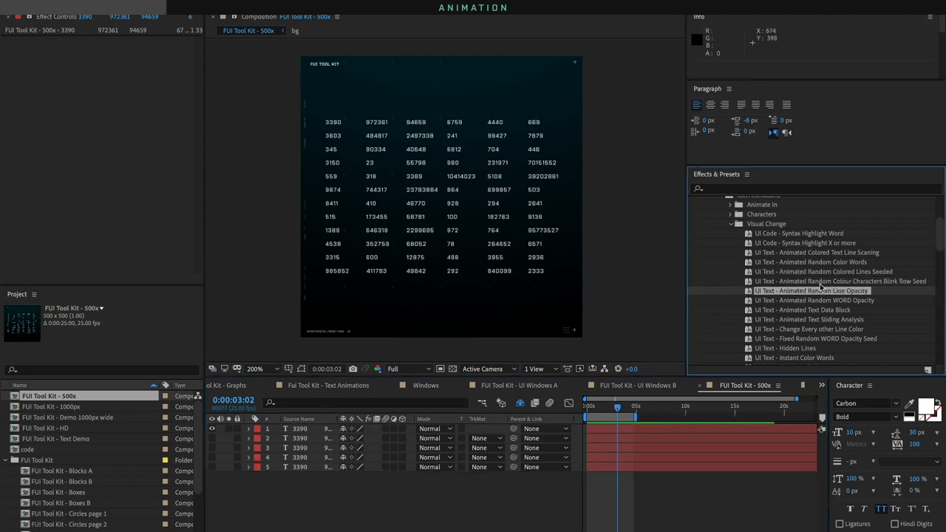
pyautogui.moveTo(811, 288); pyautogui.dragTo(312, 429)
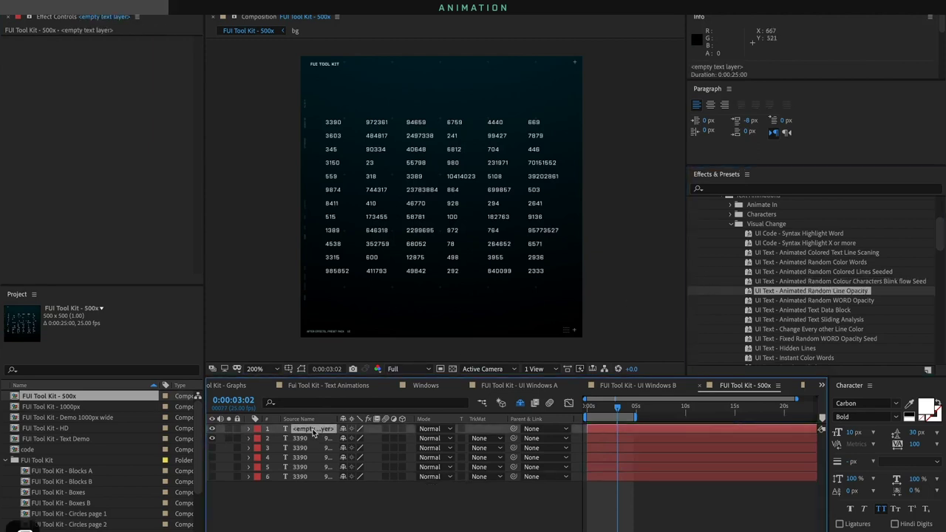
pyautogui.click(767, 295)
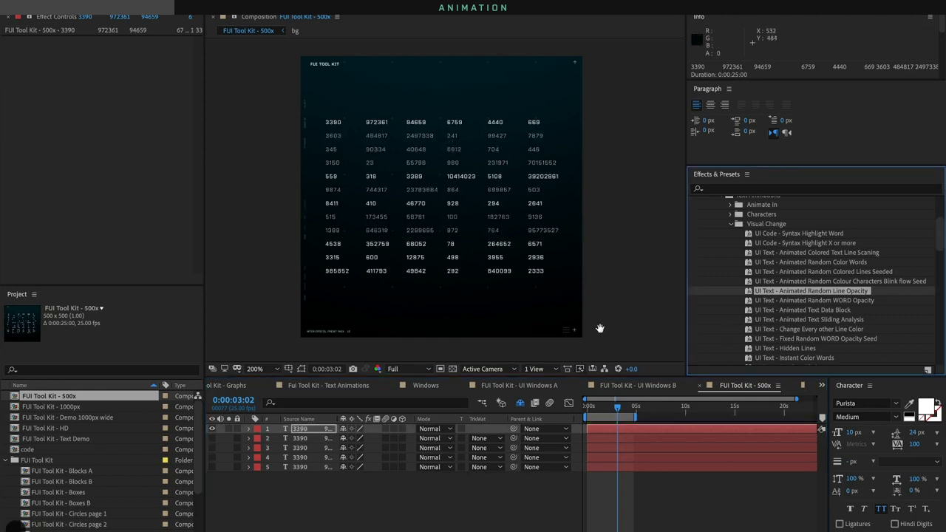
pyautogui.press('space')
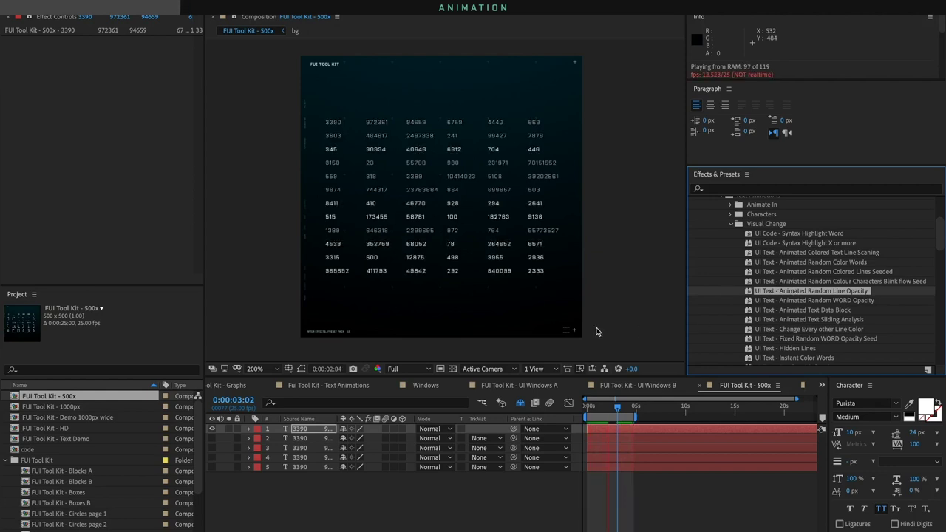
pyautogui.press('space')
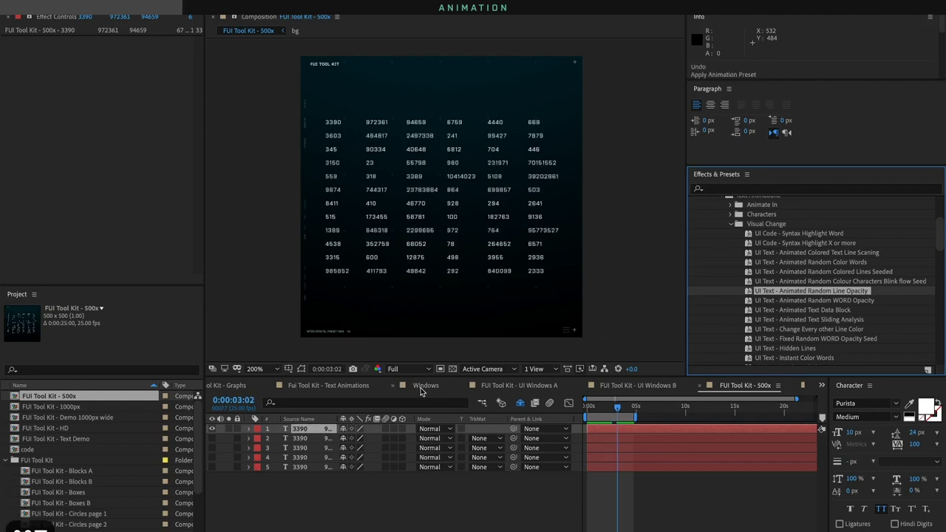
pyautogui.moveTo(603, 408); pyautogui.dragTo(576, 414)
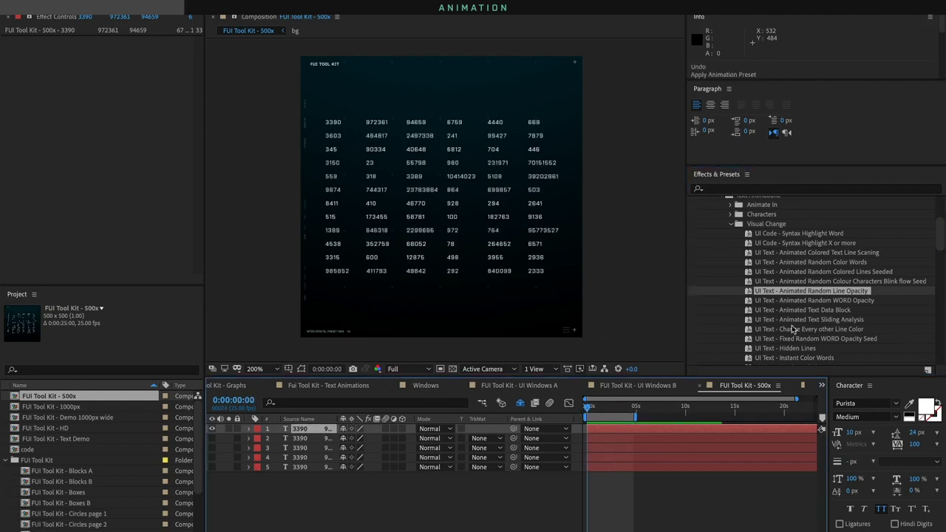
# Apply Animated Random WORD Opacity to the number grid and preview the flickering numbers
pyautogui.doubleClick(802, 301)
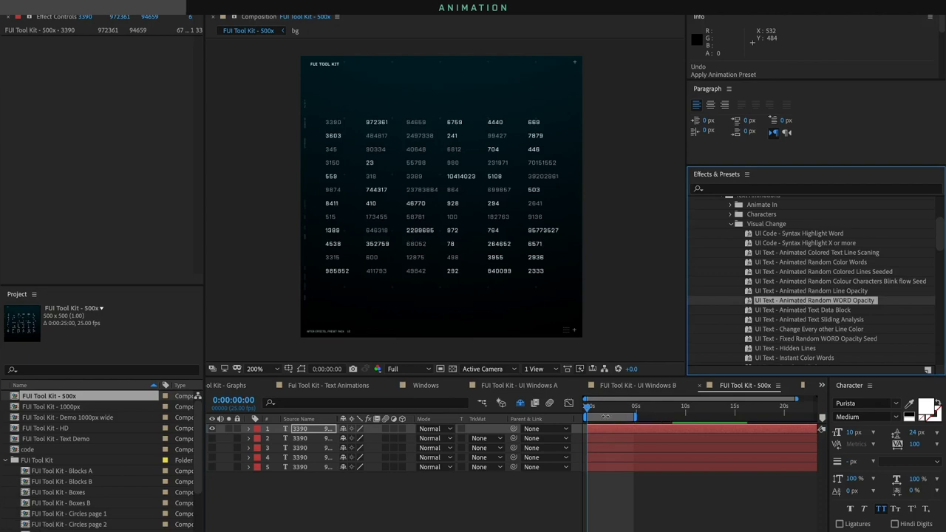
pyautogui.click(591, 412)
pyautogui.press('space')
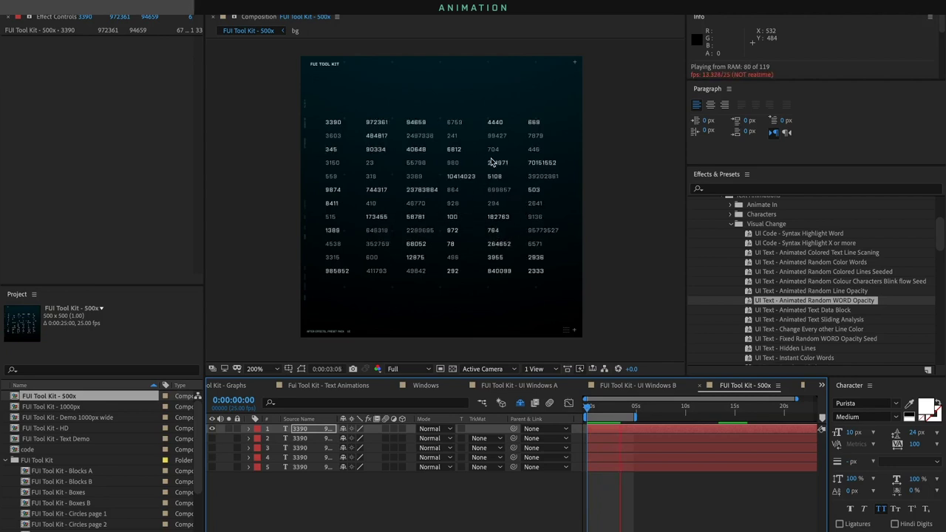
pyautogui.press('space')
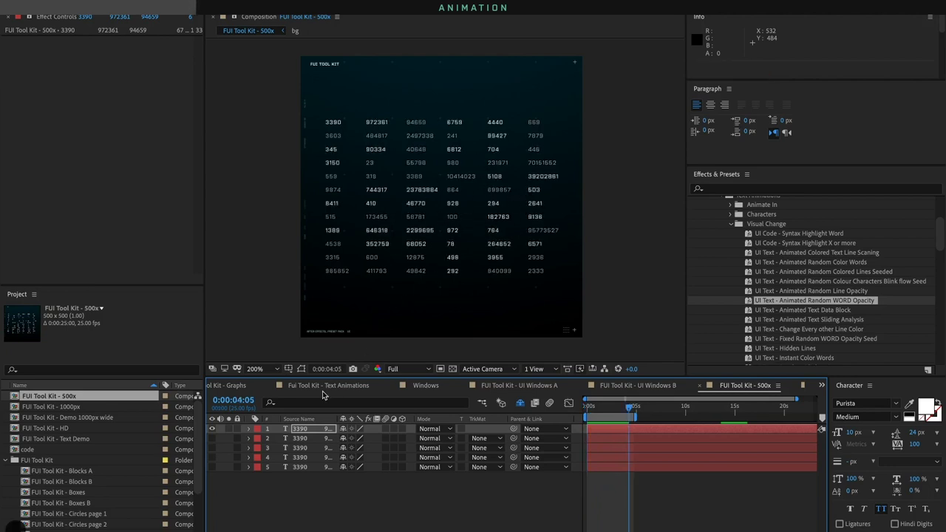
# Delete the animated number-grid layer, then copy the Hex Table codes from A4 through column I
pyautogui.press('Delete')
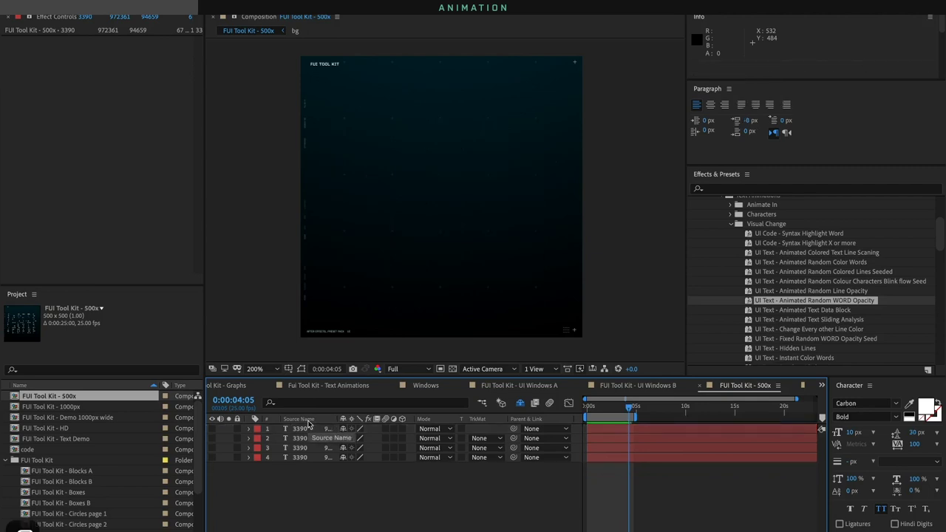
pyautogui.press('super+Tab')
pyautogui.click(463, 261)
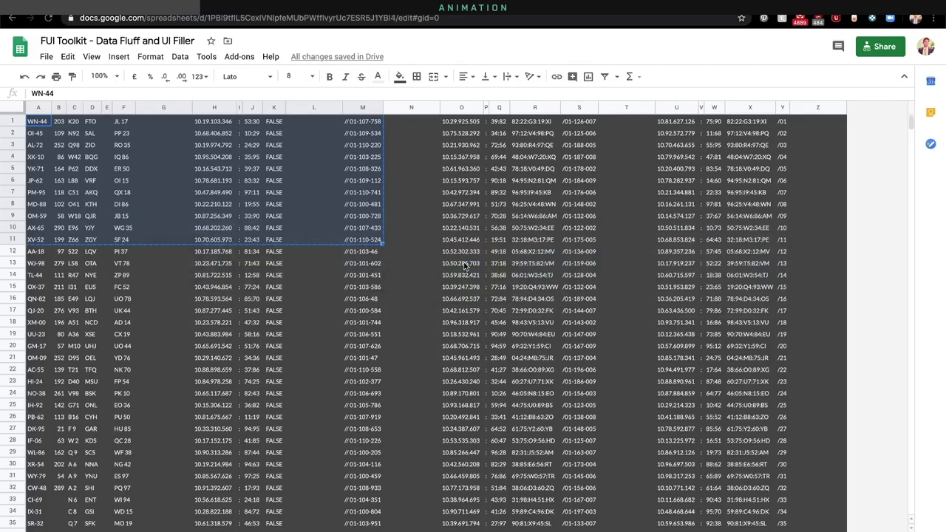
pyautogui.click(275, 314)
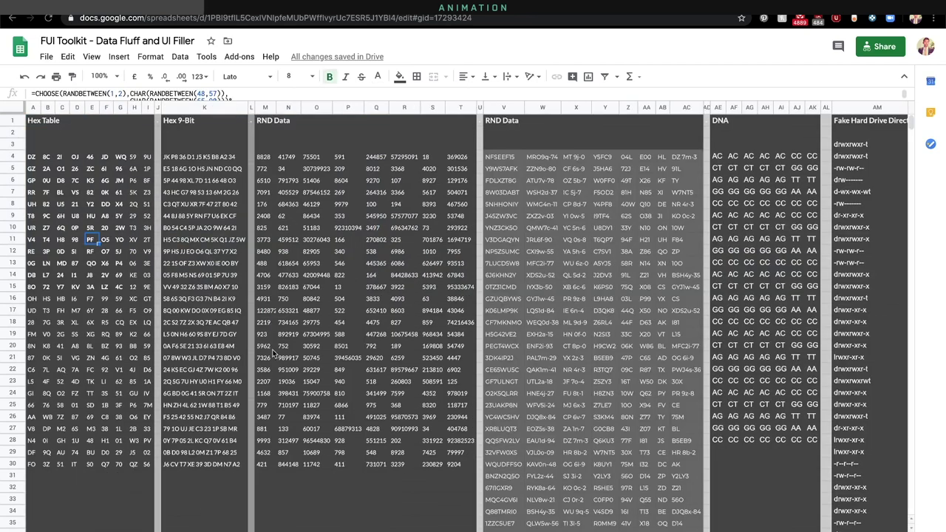
pyautogui.click(34, 160)
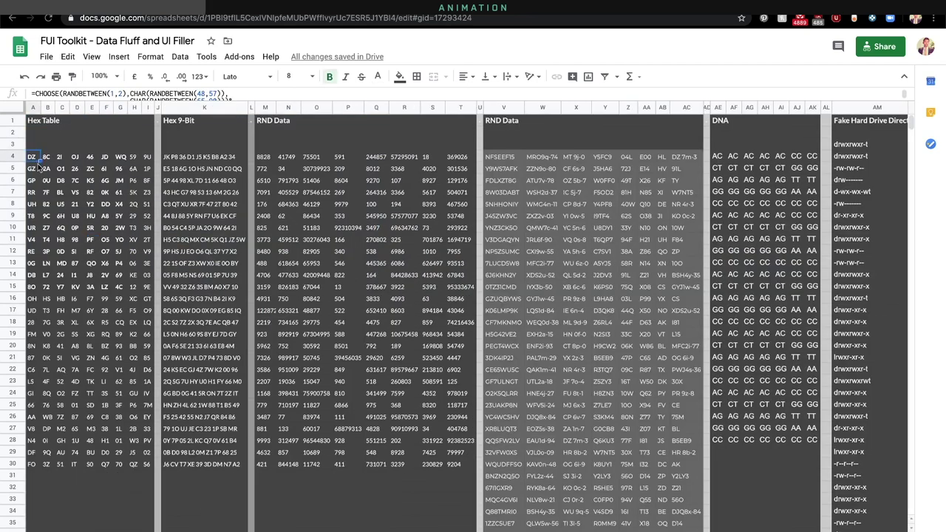
pyautogui.keyDown('shift'); pyautogui.click(141, 314); pyautogui.keyUp('shift')
pyautogui.moveTo(140, 314); pyautogui.dragTo(148, 325)
pyautogui.press('super+c')
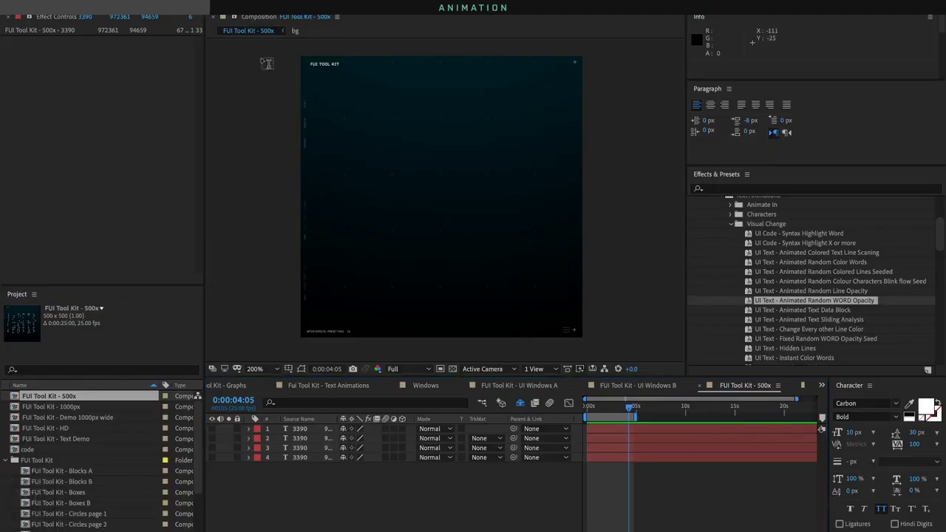
# Paste the hex codes as a text layer, delete the empty extra layer, and move the grid up about 40 px
pyautogui.click(398, 159)
pyautogui.press('super+v')
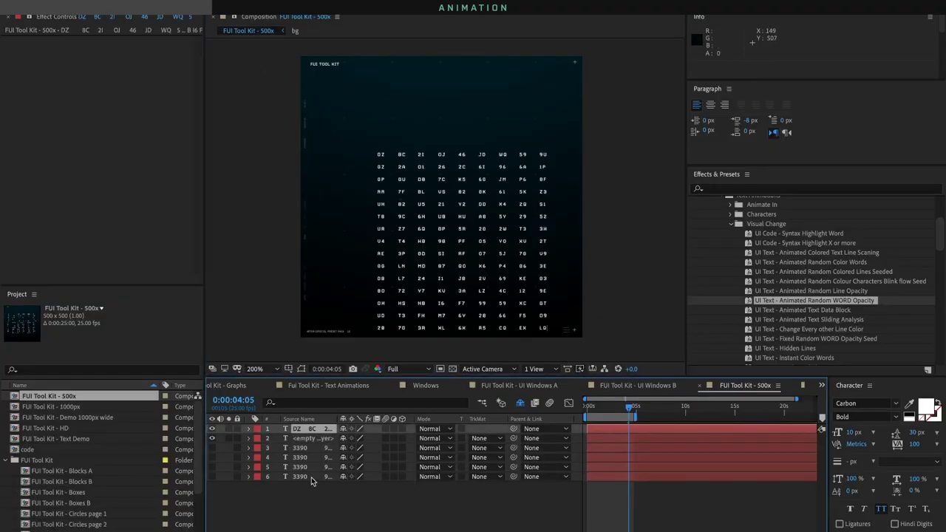
pyautogui.click(314, 439)
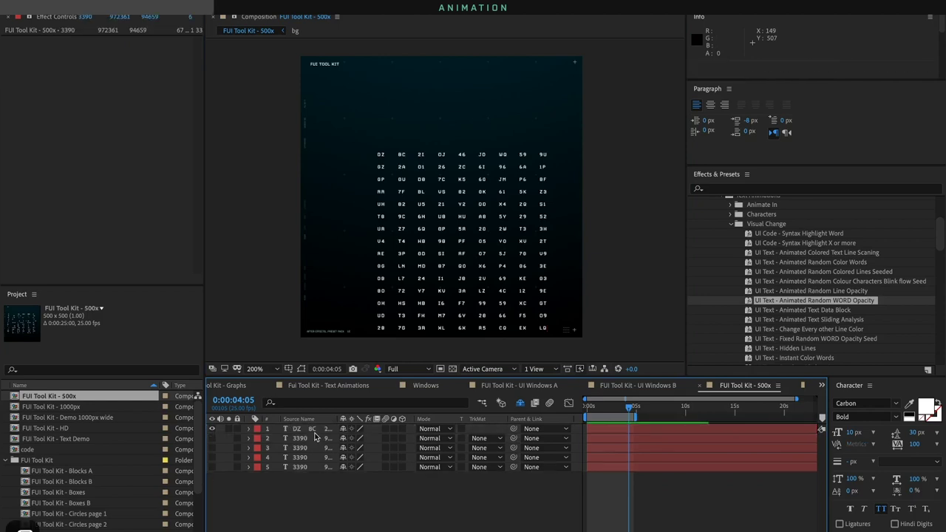
pyautogui.press('Delete')
pyautogui.moveTo(446, 271); pyautogui.dragTo(427, 230)
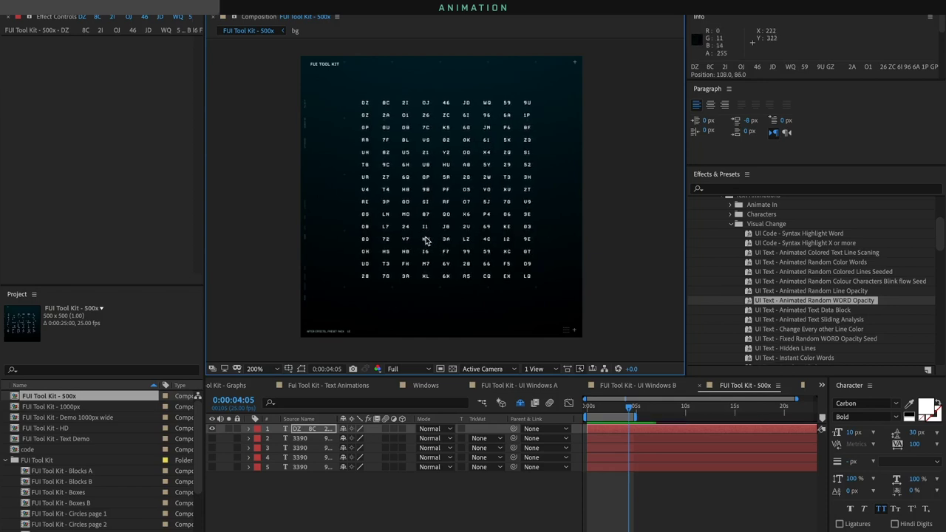
# Apply Random WORD Opacity to the hex grid, scrub to 0:00:02:21, then delete the layer
pyautogui.doubleClick(804, 302)
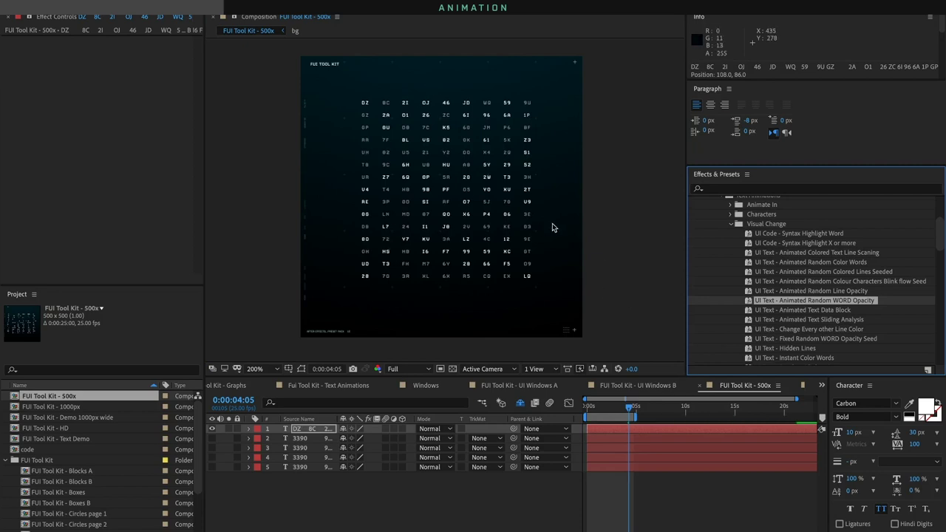
pyautogui.moveTo(592, 405); pyautogui.dragTo(615, 406)
pyautogui.press('Delete')
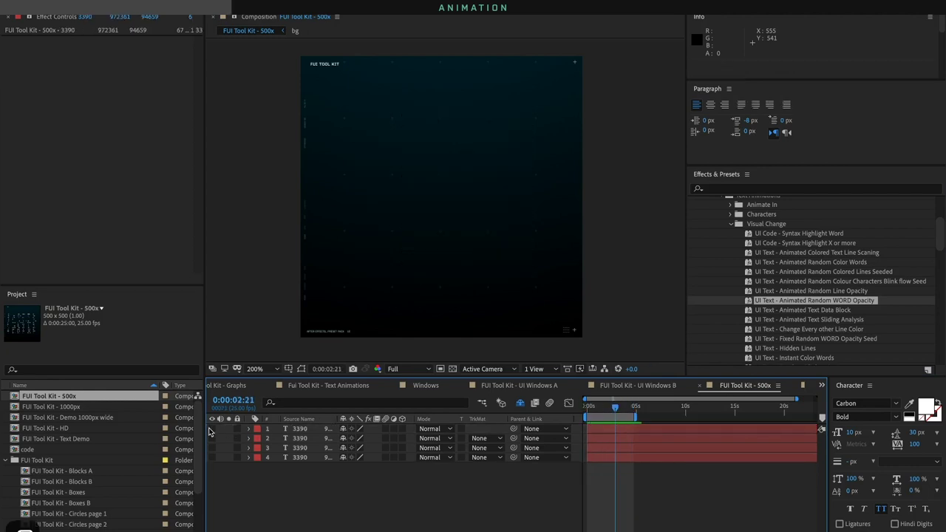
# Unhide the number grid layer and undo the Data Block preset that made an empty layer
pyautogui.click(212, 429)
pyautogui.click(832, 311)
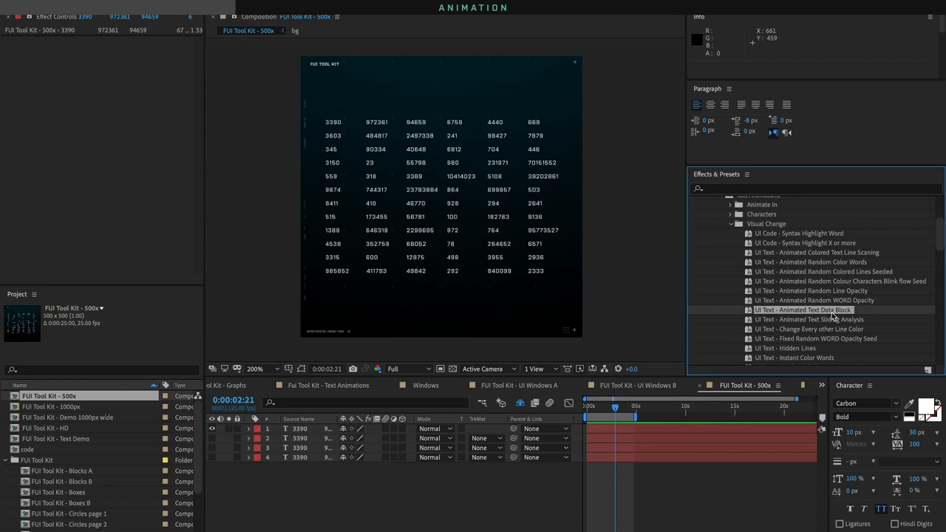
pyautogui.doubleClick(834, 311)
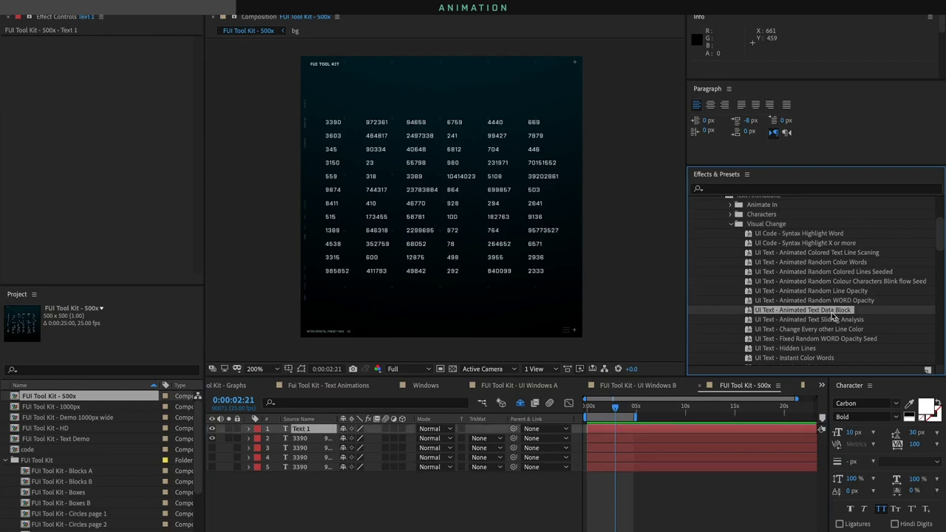
pyautogui.click(618, 407)
pyautogui.hotkey('ctrl', 'z')
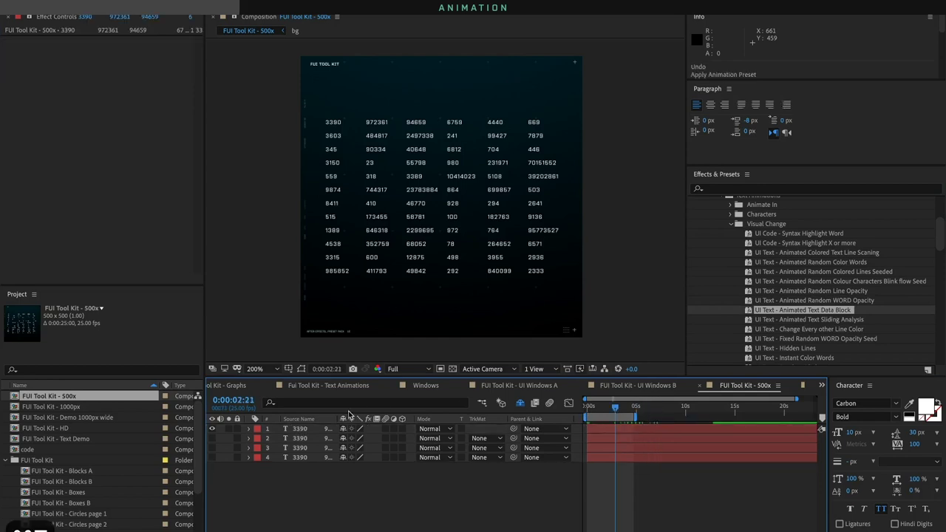
# Apply Text Data Block to the number grid and raise Percentage of Words to 24
pyautogui.click(311, 428)
pyautogui.press('Home')
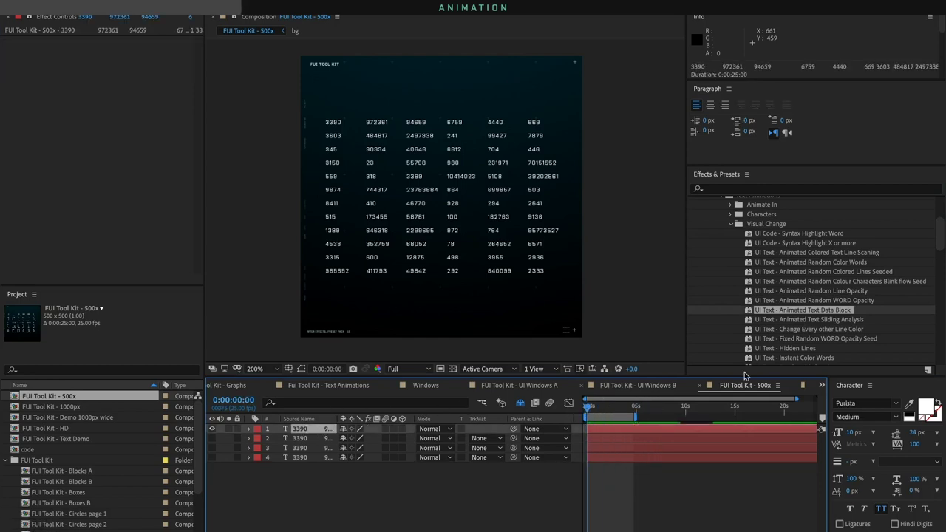
pyautogui.doubleClick(783, 312)
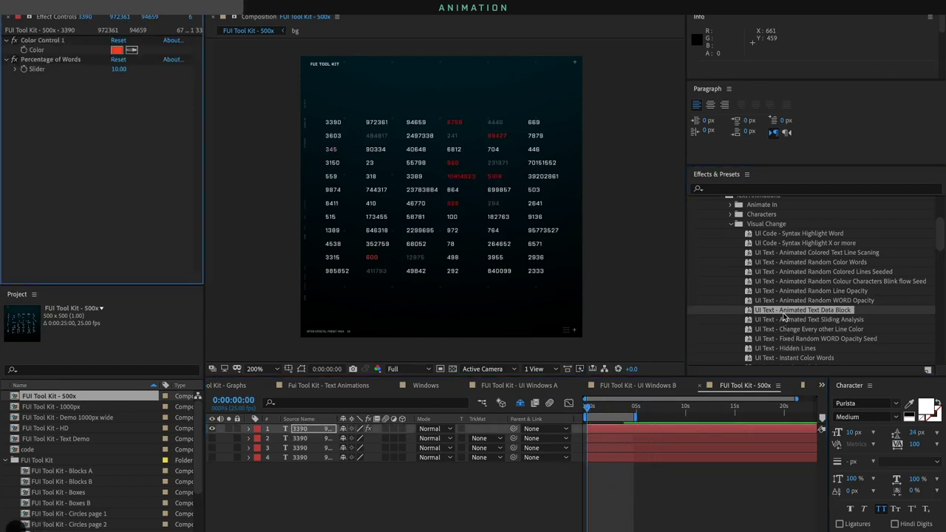
pyautogui.press('space')
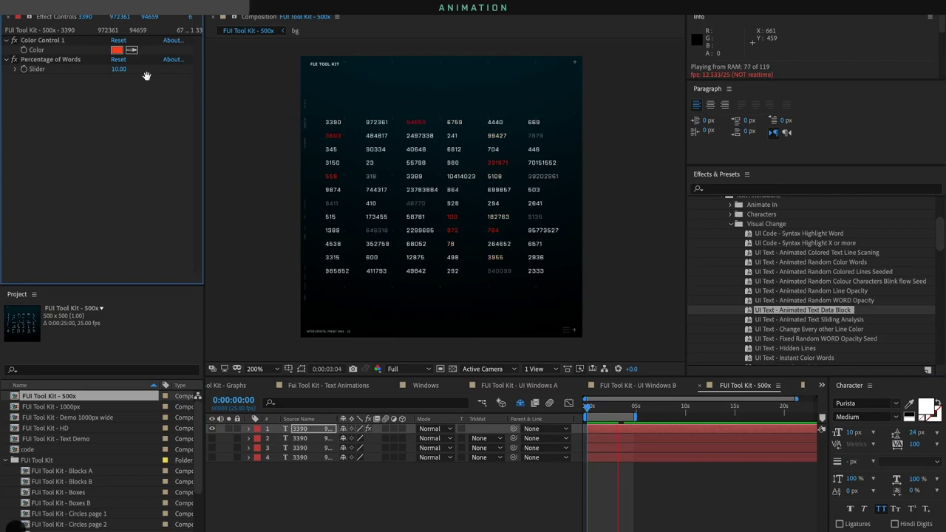
pyautogui.press('space')
pyautogui.moveTo(121, 74); pyautogui.dragTo(132, 74)
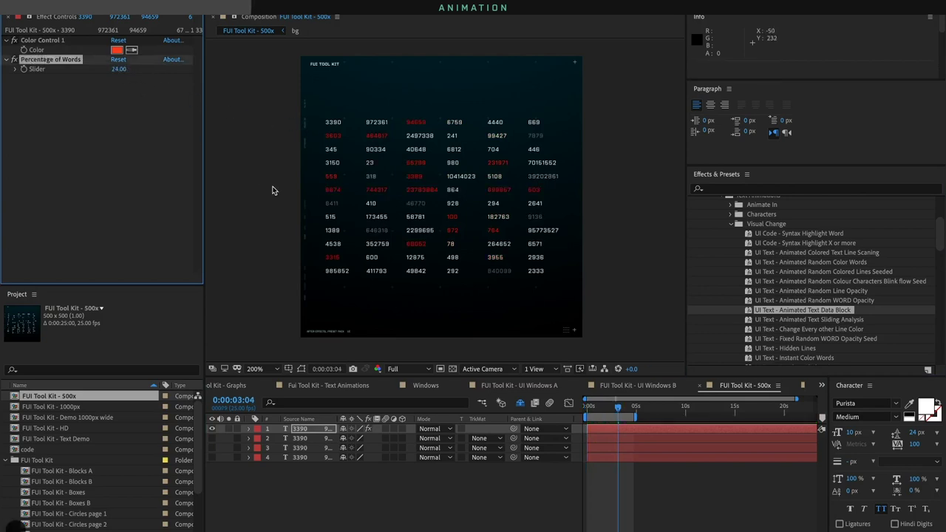
pyautogui.press('space')
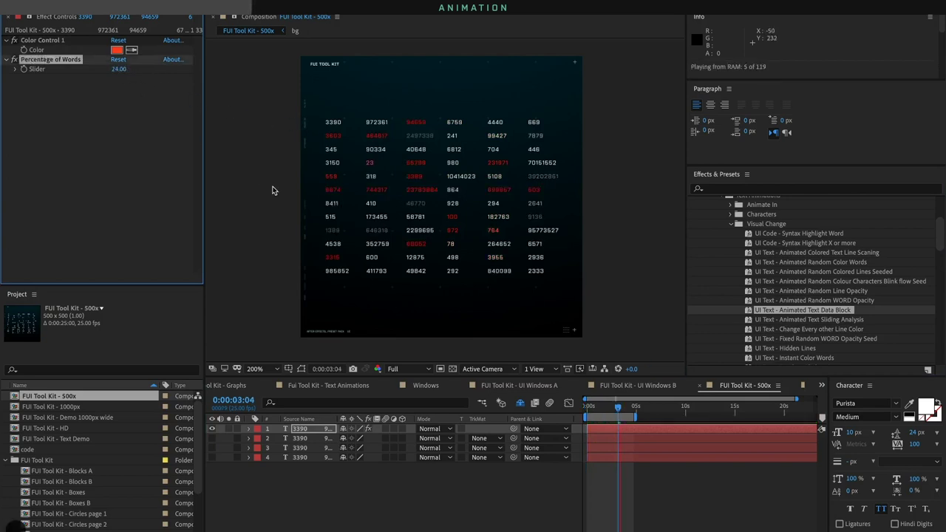
# Delete that layer and give the next number grid the Animated Text Sliding Analysis preset
pyautogui.click(312, 428)
pyautogui.press('Delete')
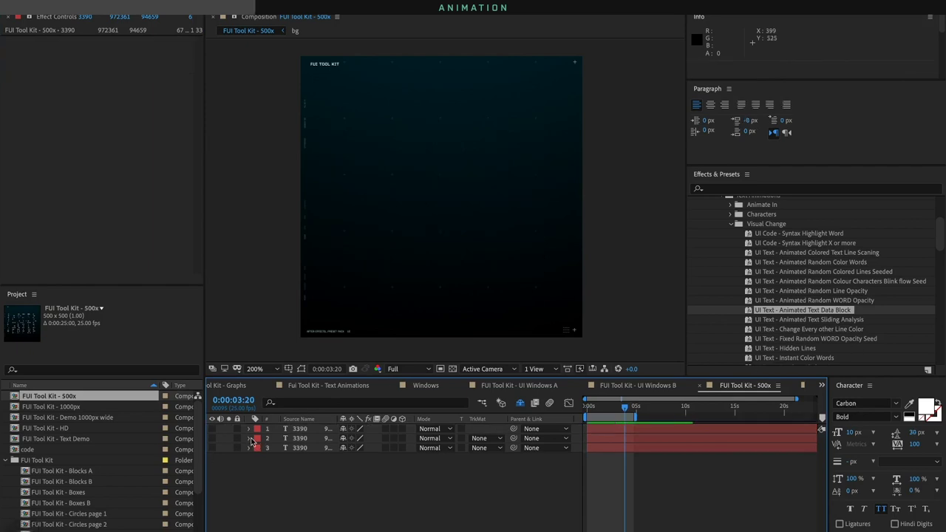
pyautogui.click(213, 429)
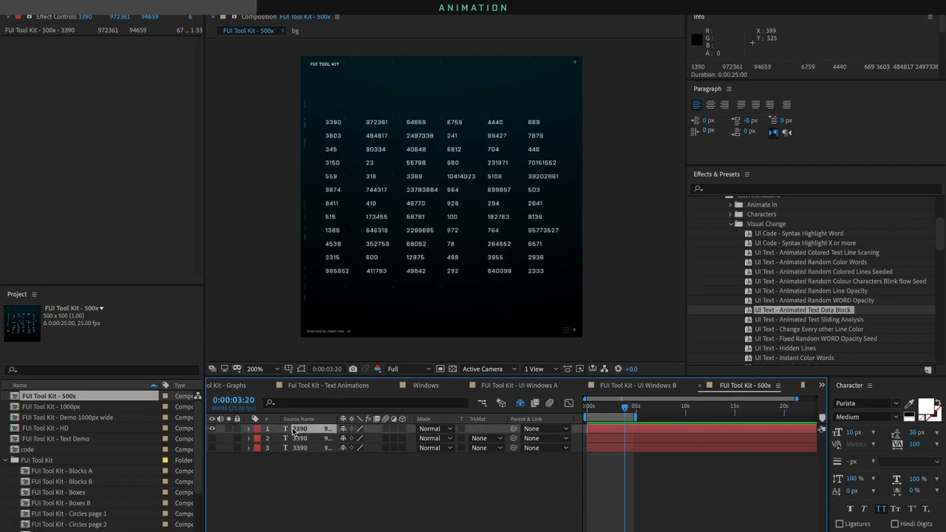
pyautogui.doubleClick(792, 317)
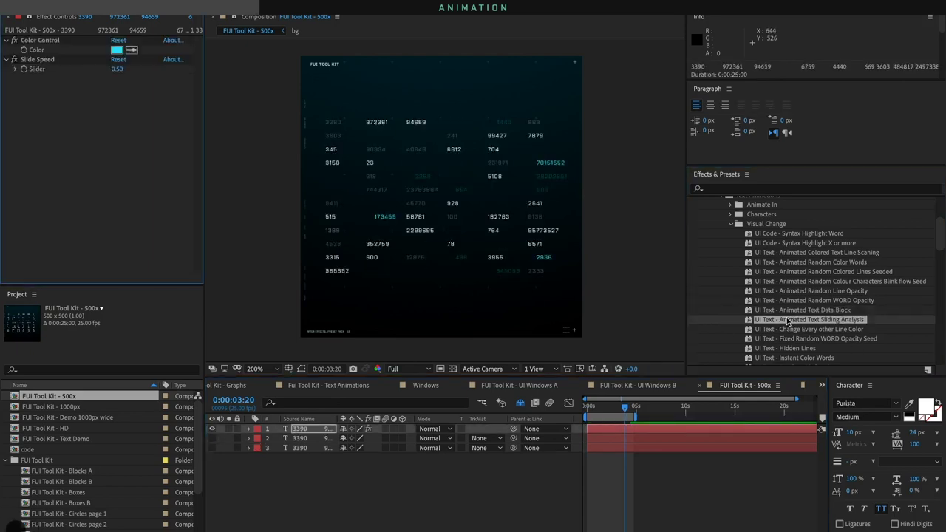
pyautogui.press('space')
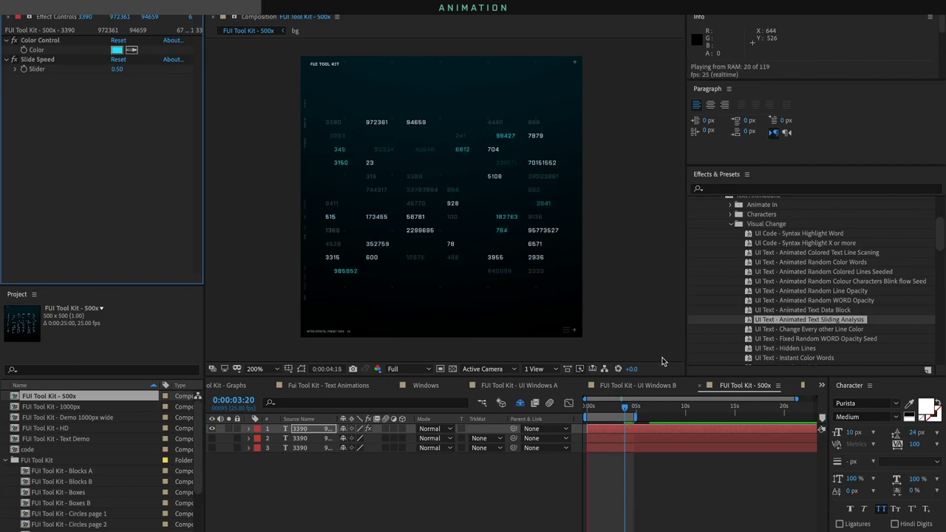
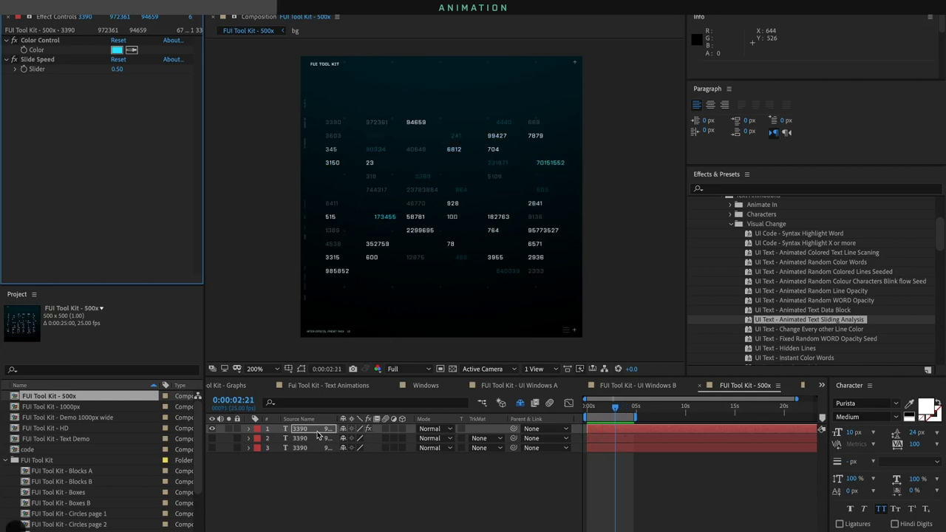
# Remove the demo layer and apply the Change Every other Line Color preset to the number grid
pyautogui.press('Delete')
pyautogui.click(212, 428)
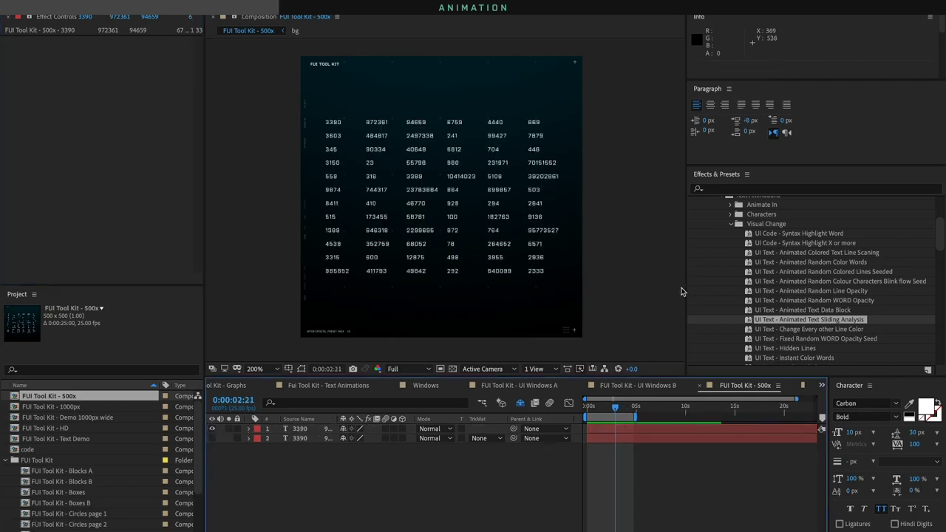
pyautogui.click(821, 330)
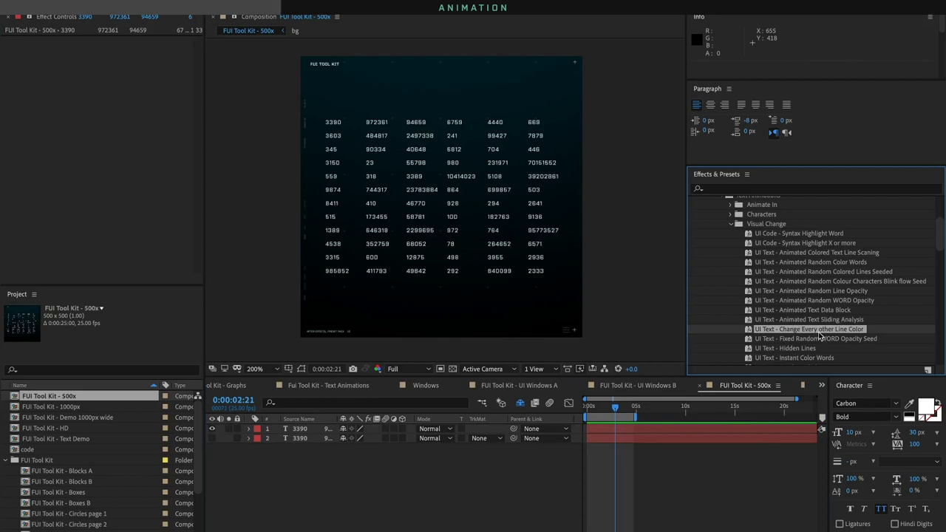
pyautogui.moveTo(609, 409); pyautogui.dragTo(576, 409)
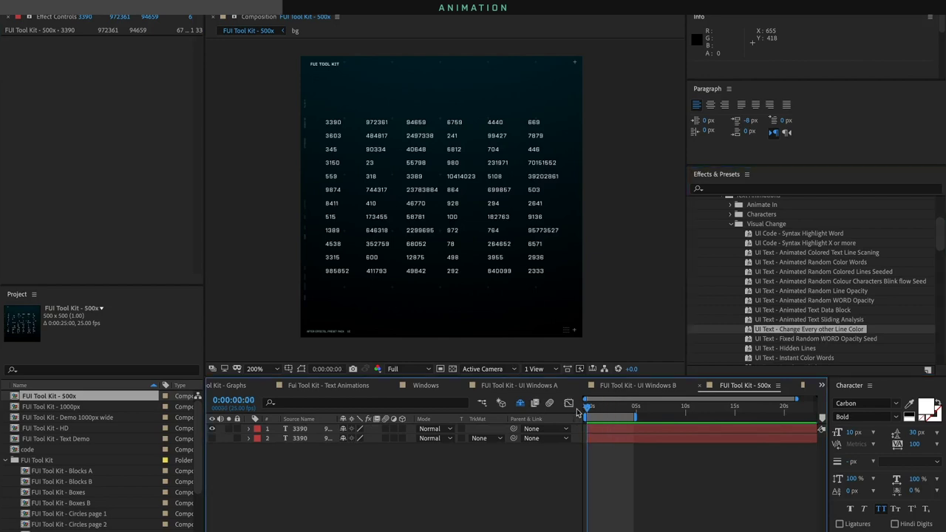
pyautogui.doubleClick(787, 331)
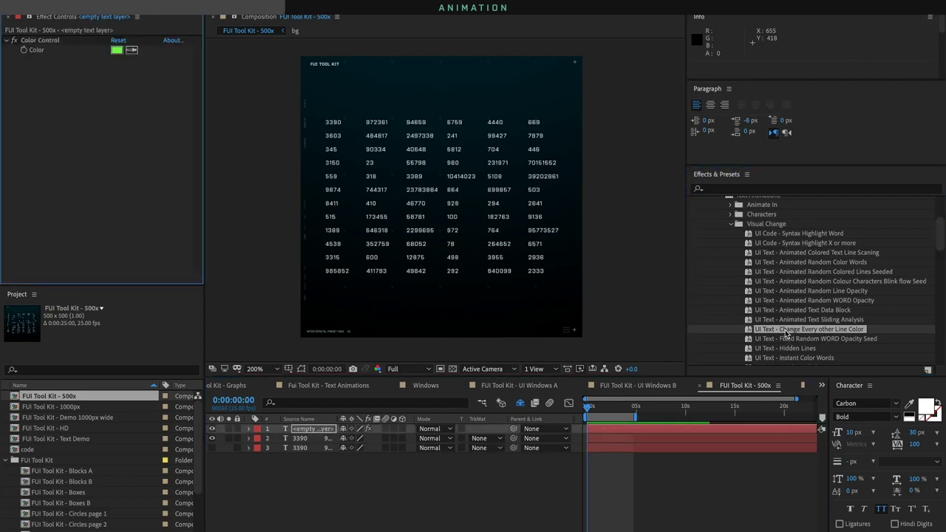
pyautogui.hotkey('ctrl', 'z')
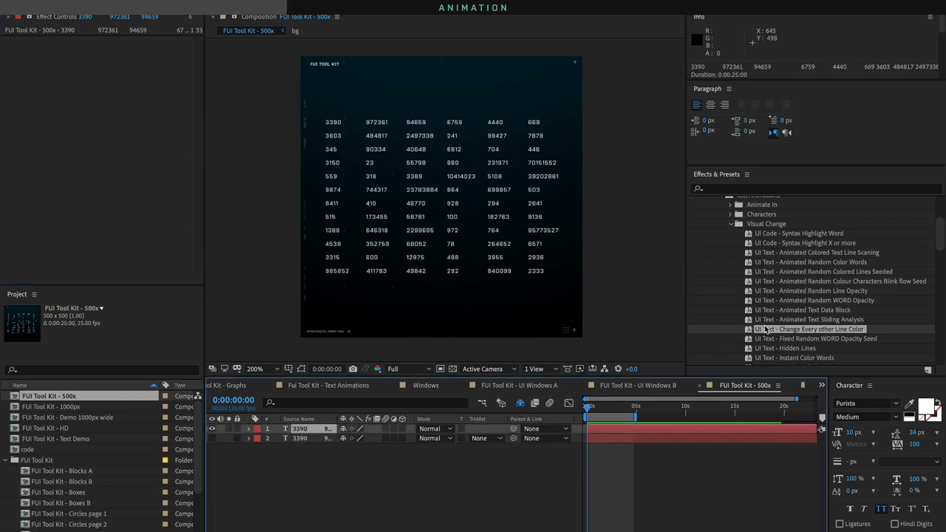
pyautogui.doubleClick(766, 330)
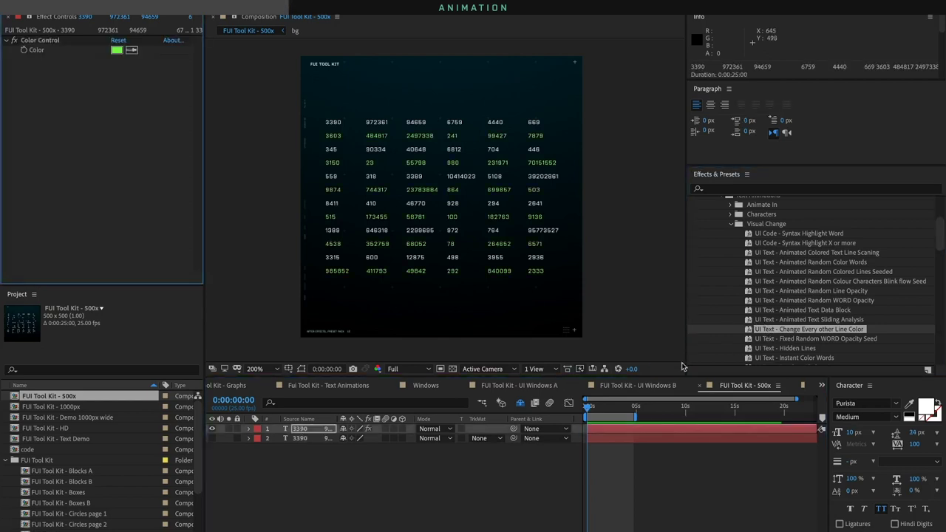
pyautogui.hotkey('ctrl', 'z')
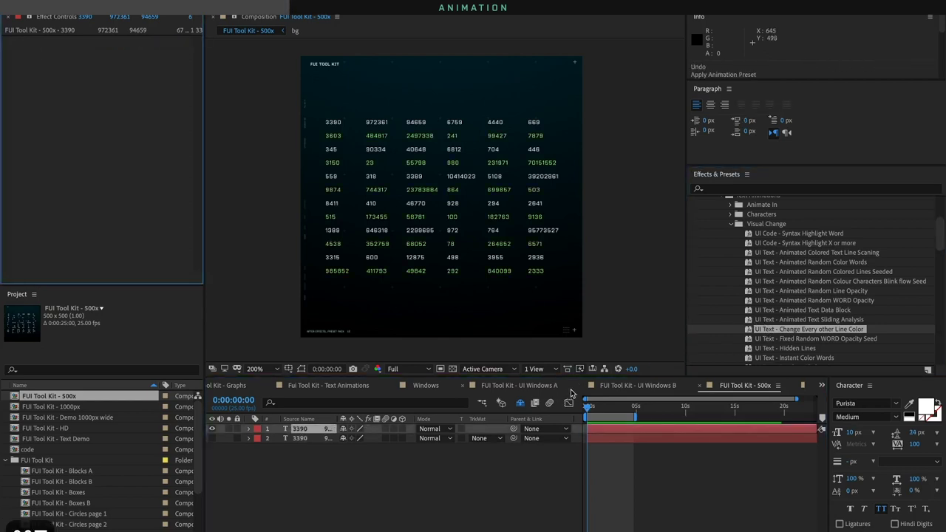
pyautogui.doubleClick(810, 333)
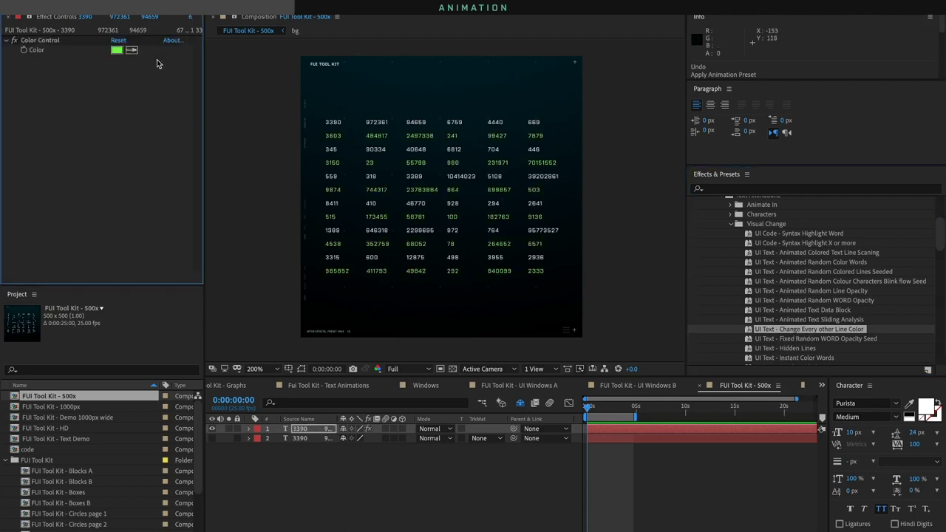
# Try a grey alternate-line colour, undo back to the single number layer, and duplicate it
pyautogui.click(117, 50)
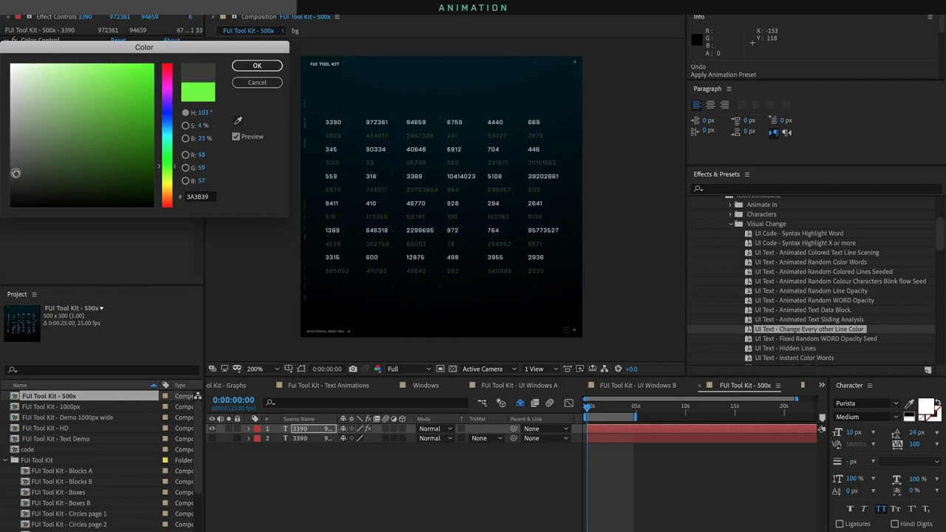
pyautogui.moveTo(15, 173); pyautogui.dragTo(6, 146)
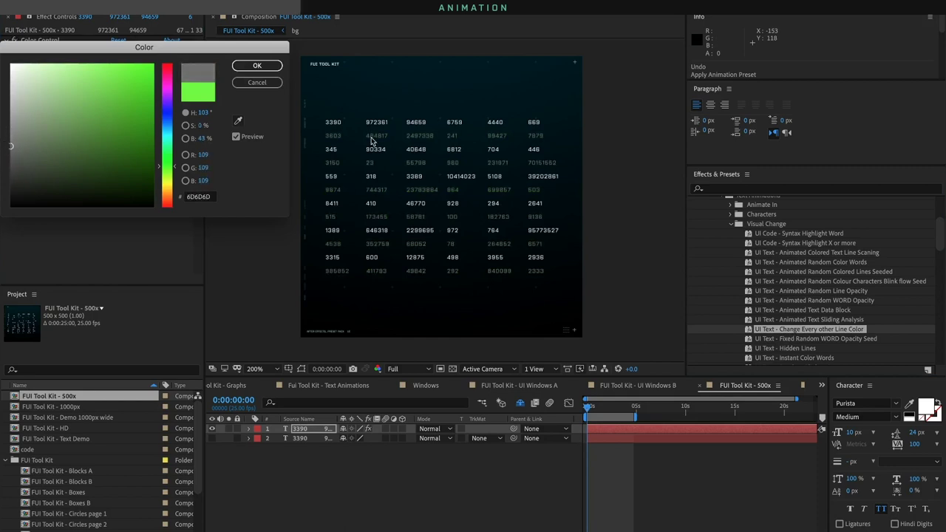
pyautogui.click(272, 67)
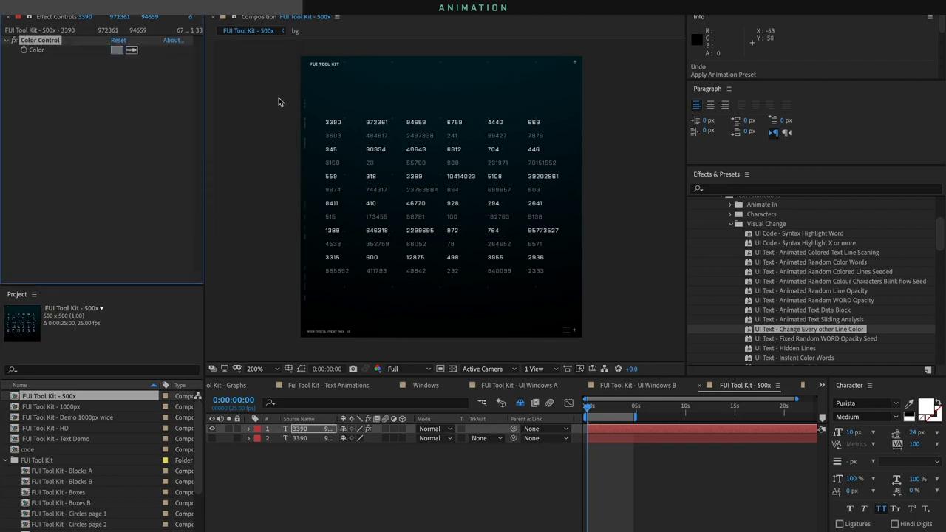
pyautogui.hotkey('ctrl', 'z')
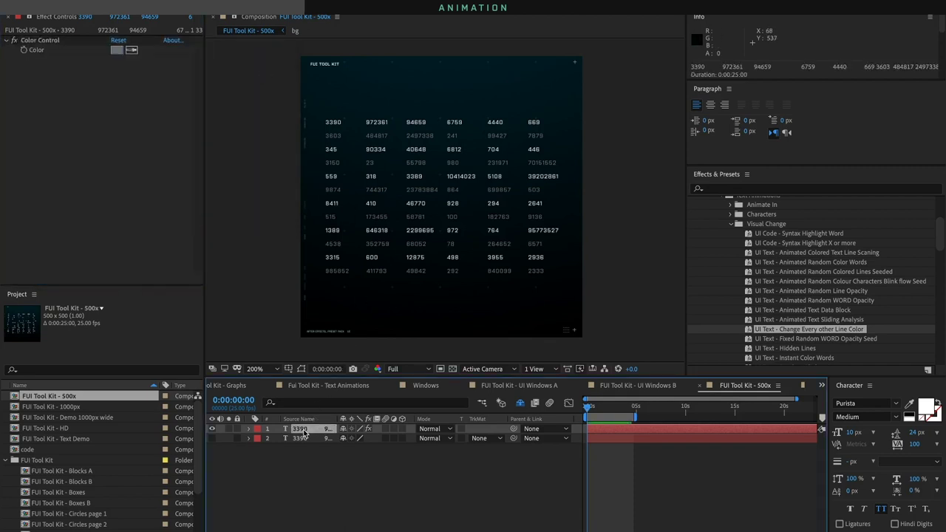
pyautogui.hotkey('ctrl', 'z')
pyautogui.click(303, 431)
pyautogui.press('super+d')
pyautogui.press('super+d')
pyautogui.press('super+d')
pyautogui.press('super+d')
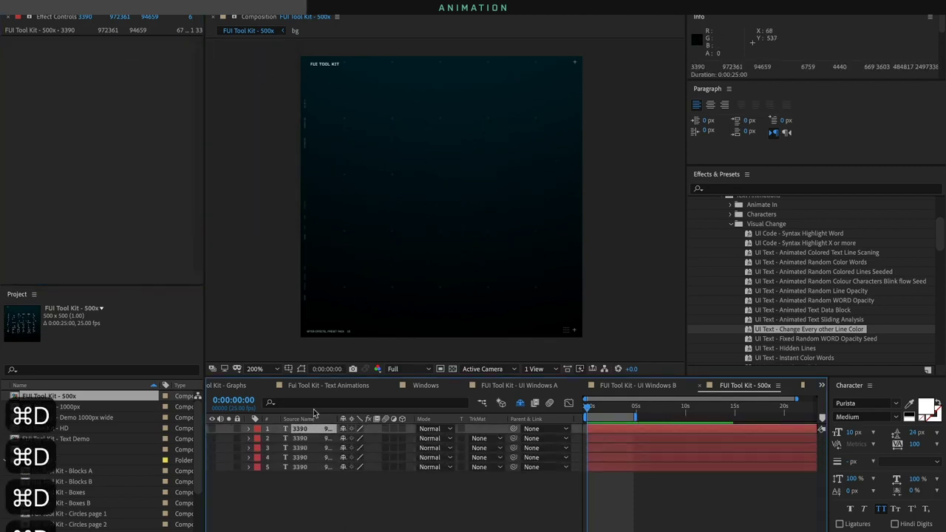
# Copy the Hex 9-Bit codes from column K of the data spreadsheet, starting at K4
pyautogui.press('super+Tab')
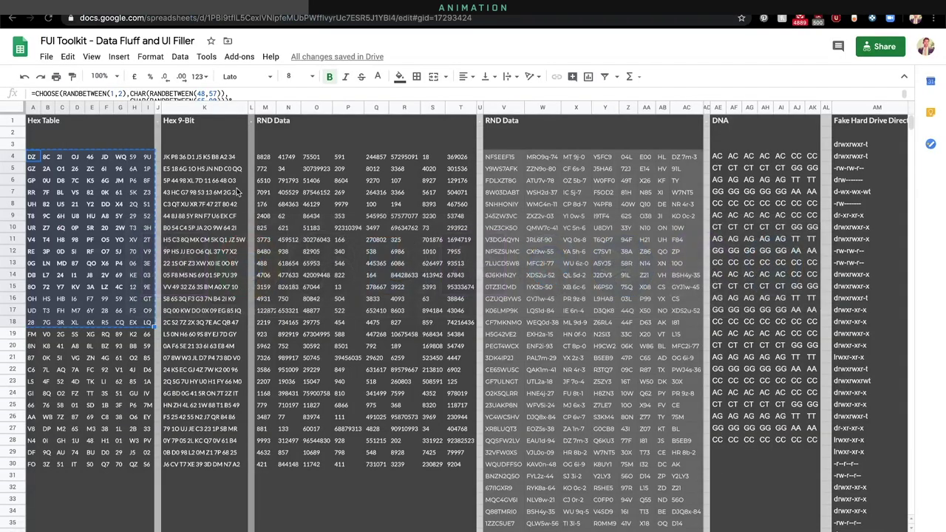
pyautogui.click(216, 158)
pyautogui.keyDown('shift'); pyautogui.click(216, 441); pyautogui.keyUp('shift')
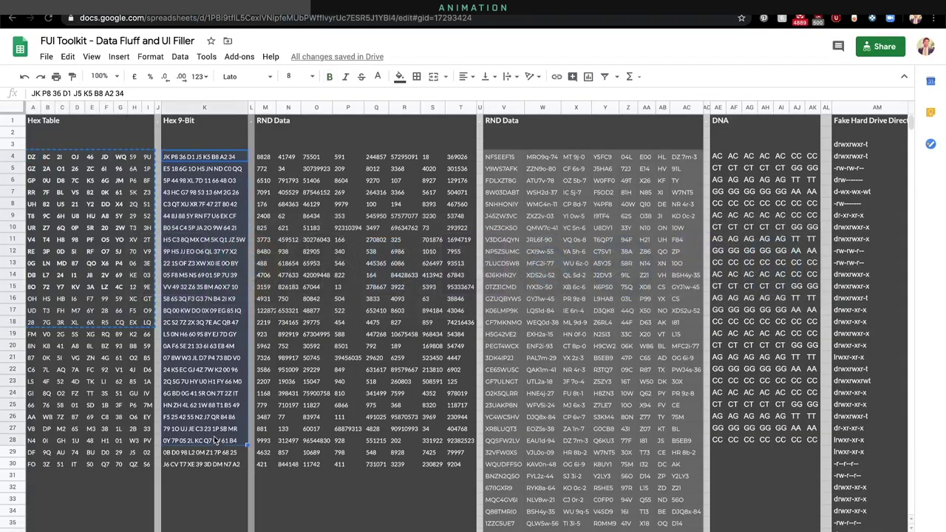
pyautogui.press('super+c')
pyautogui.press('super+Tab')
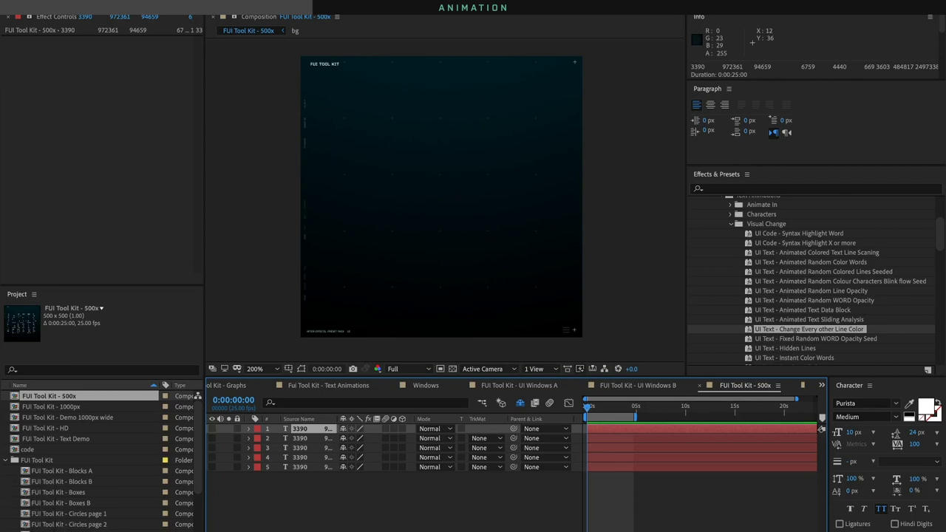
pyautogui.press('super+t')
pyautogui.click(363, 90)
pyautogui.press('super+v')
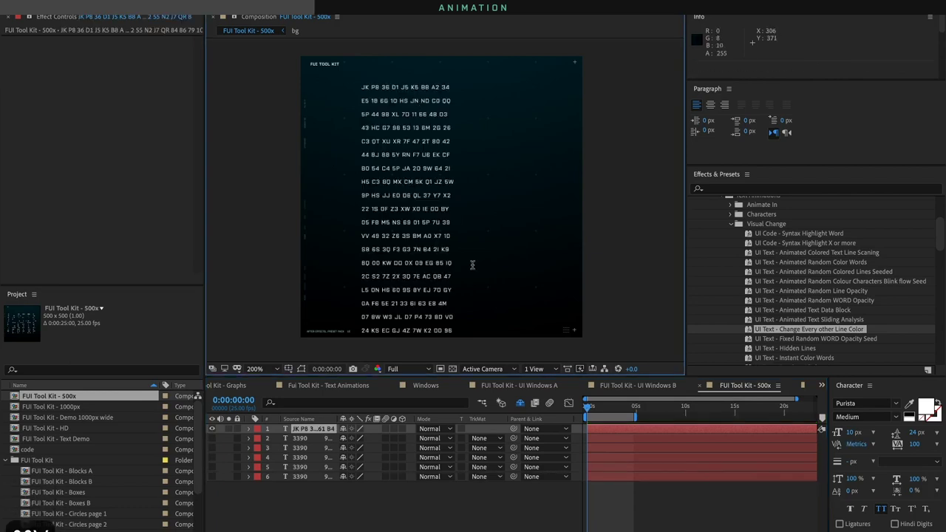
pyautogui.click(312, 430)
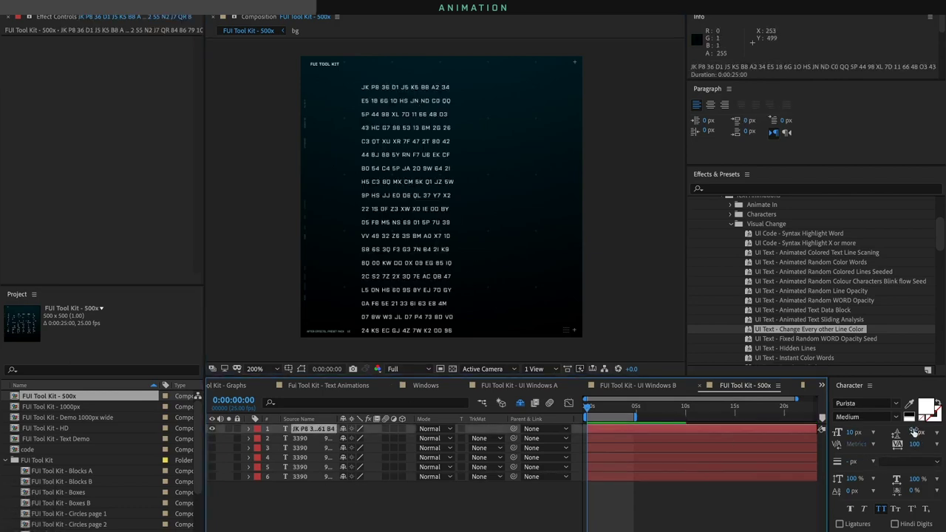
pyautogui.moveTo(905, 434); pyautogui.dragTo(899, 434)
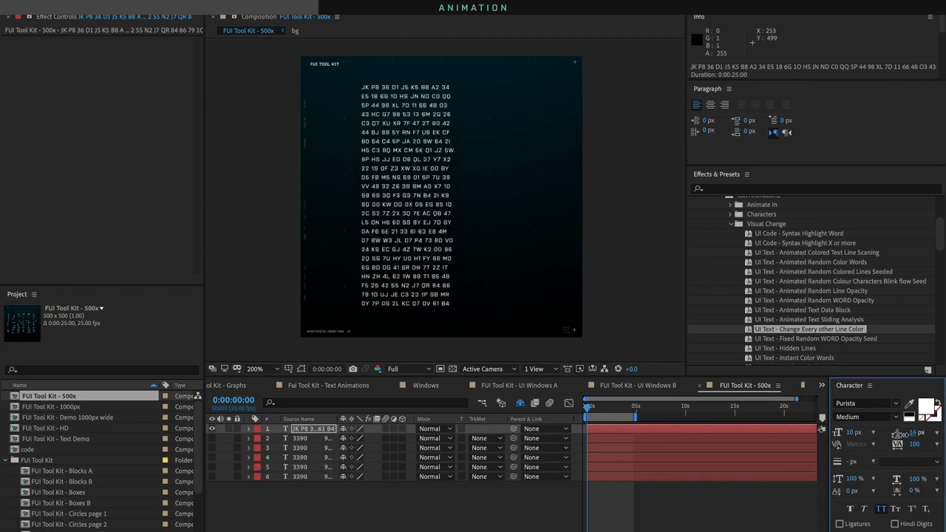
pyautogui.moveTo(380, 257); pyautogui.dragTo(415, 255)
pyautogui.doubleClick(766, 334)
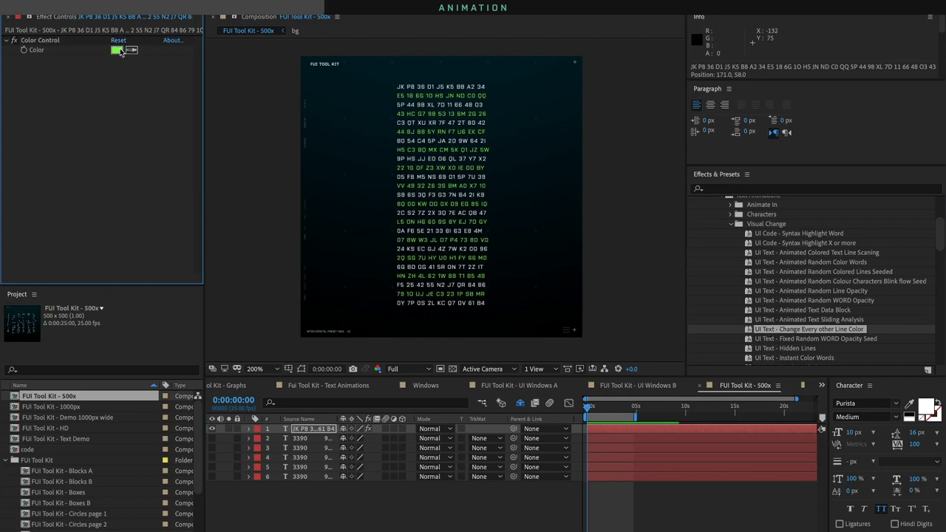
pyautogui.click(130, 50)
pyautogui.click(145, 83)
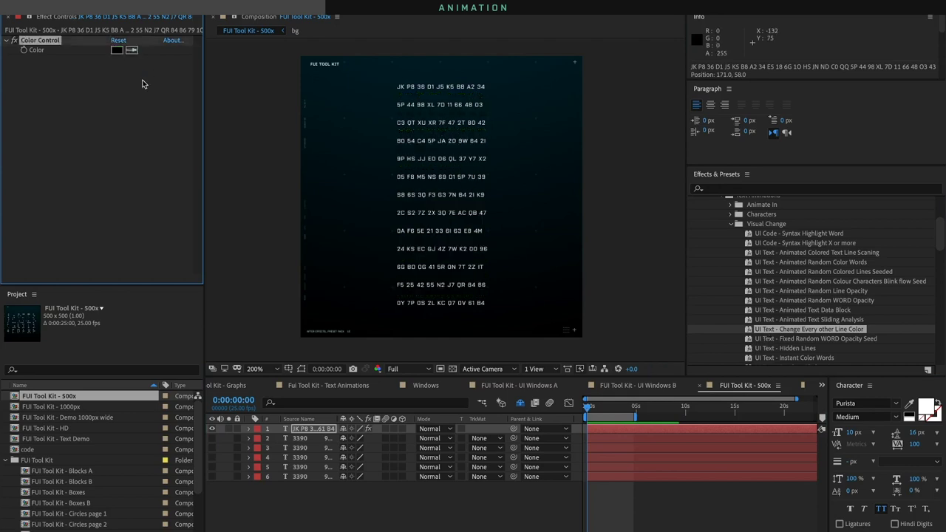
pyautogui.click(116, 50)
pyautogui.moveTo(66, 99); pyautogui.dragTo(10, 150)
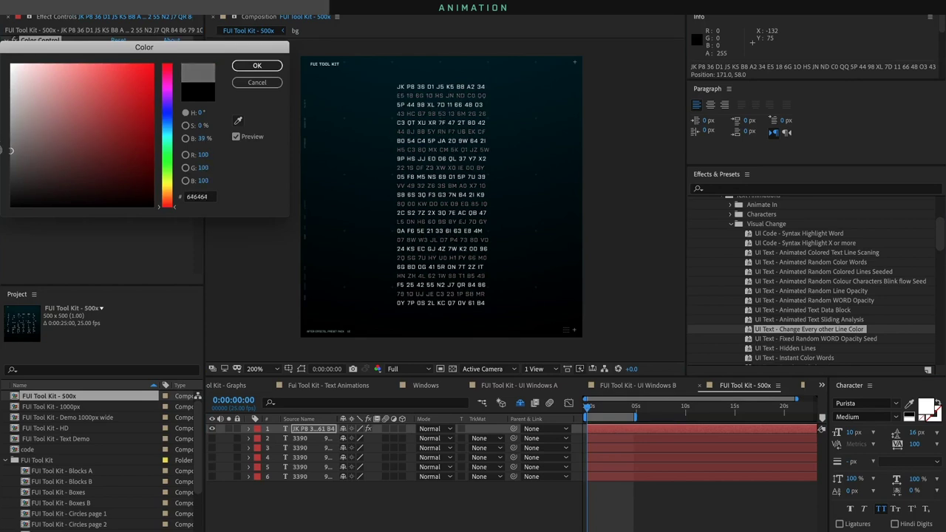
pyautogui.click(257, 66)
pyautogui.click(328, 431)
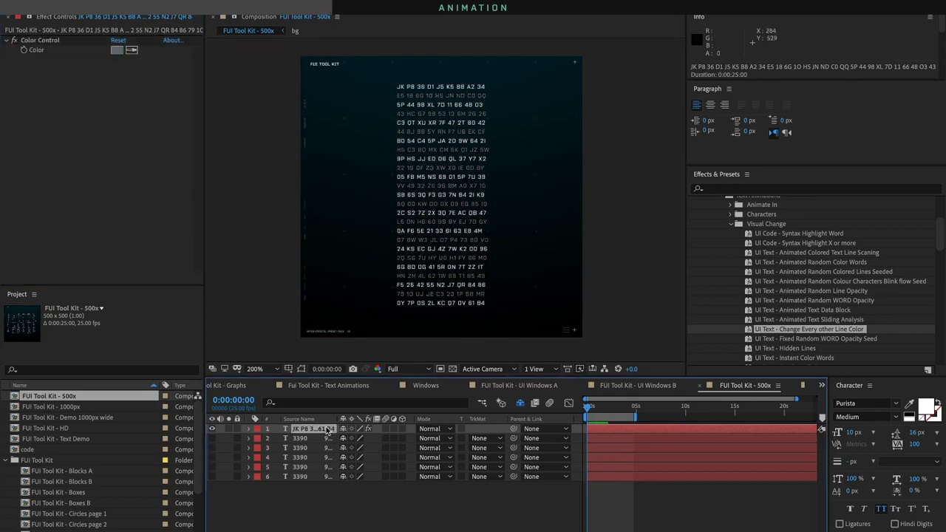
pyautogui.press('Delete')
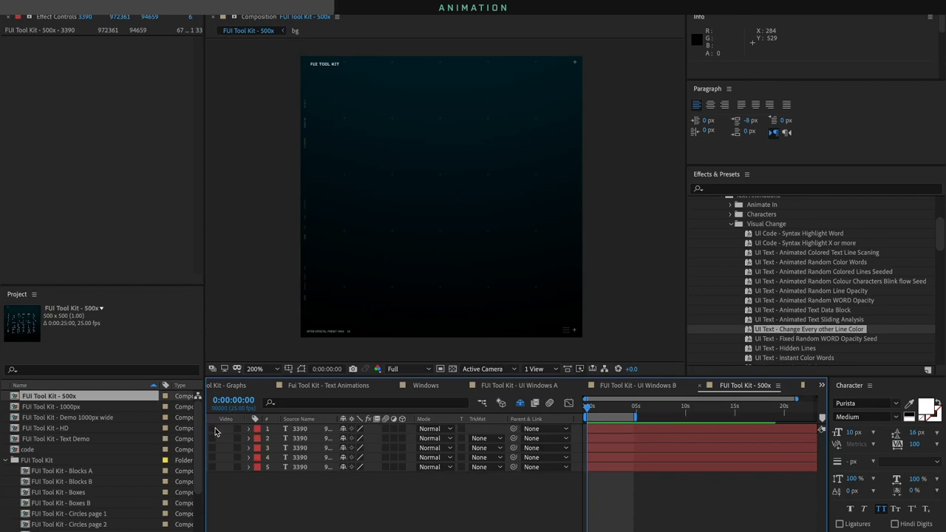
# Apply Fixed Random WORD Opacity Seed to the numbers, preview it, and move the grid up
pyautogui.click(862, 340)
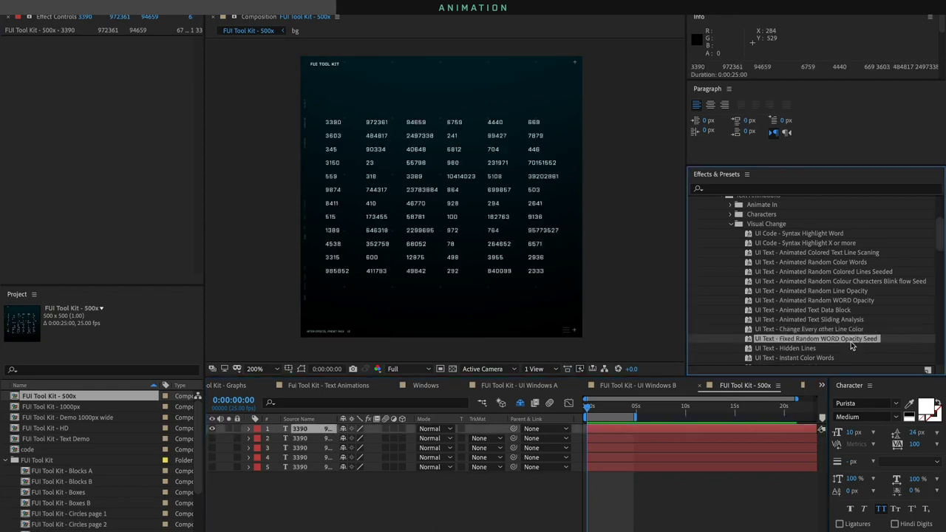
pyautogui.doubleClick(851, 341)
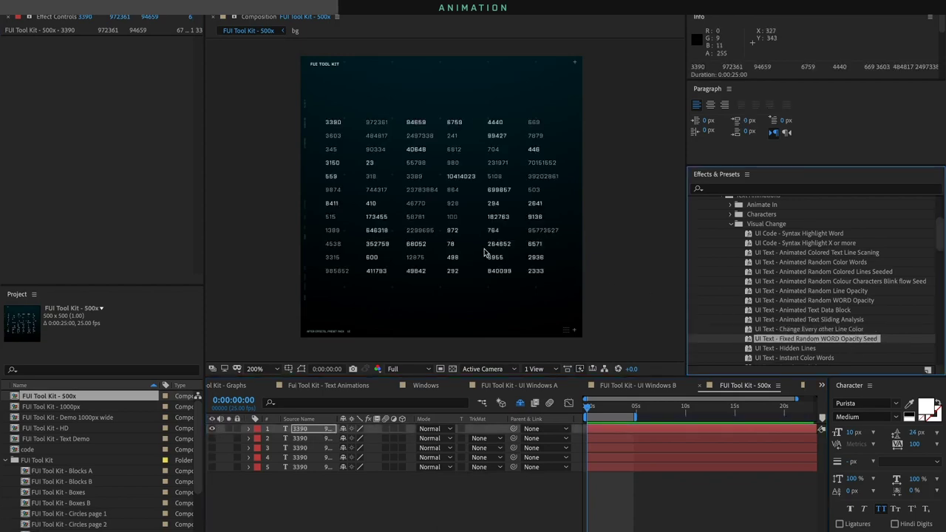
pyautogui.press('space')
pyautogui.press('space')
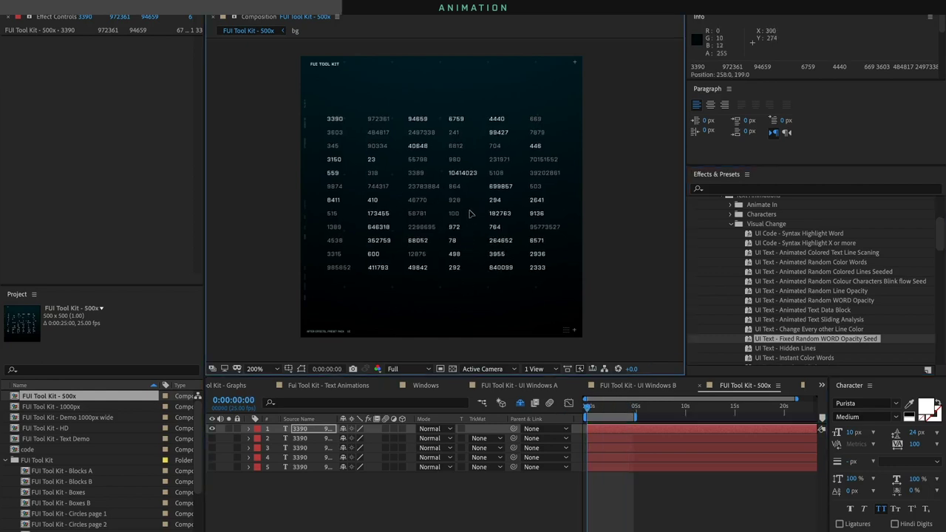
pyautogui.moveTo(466, 242); pyautogui.dragTo(470, 203)
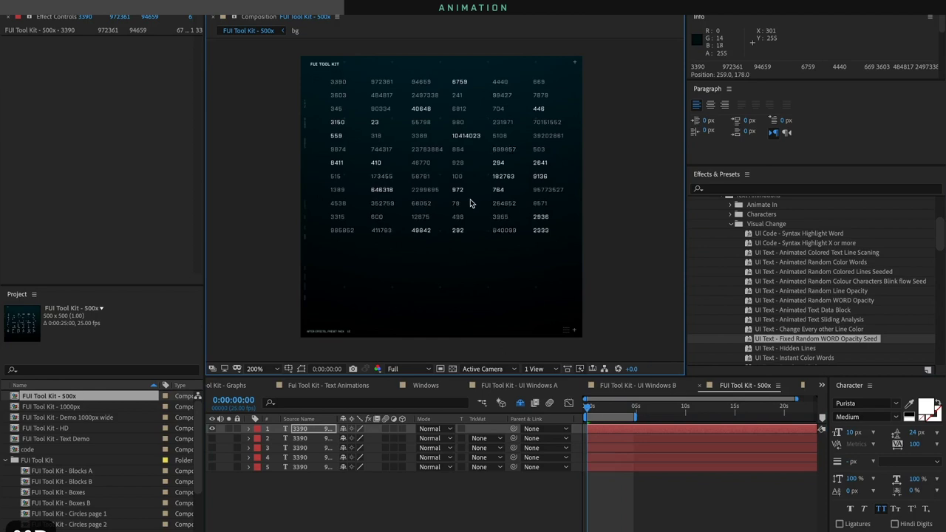
# Make a trial copy of the number grid below the original, then delete it
pyautogui.click(353, 386)
pyautogui.hotkey('ctrl', 'd')
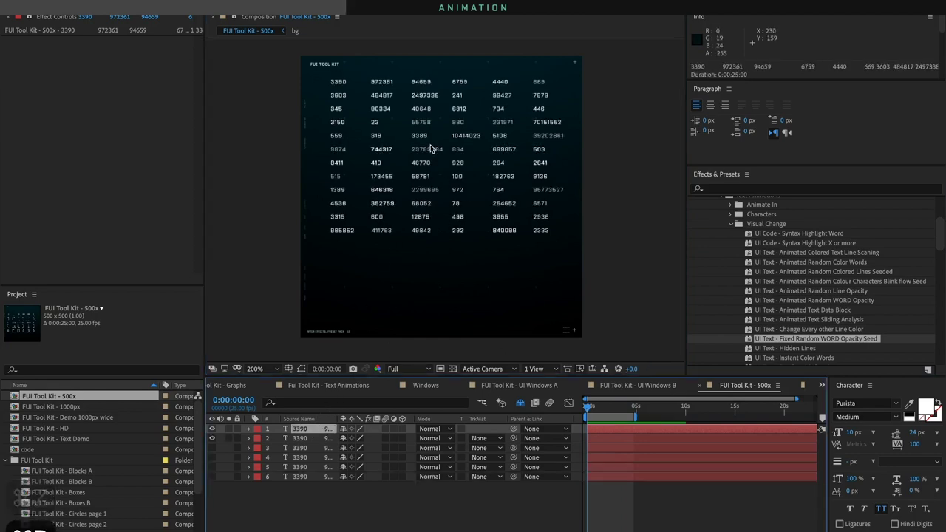
pyautogui.moveTo(429, 148); pyautogui.dragTo(431, 348)
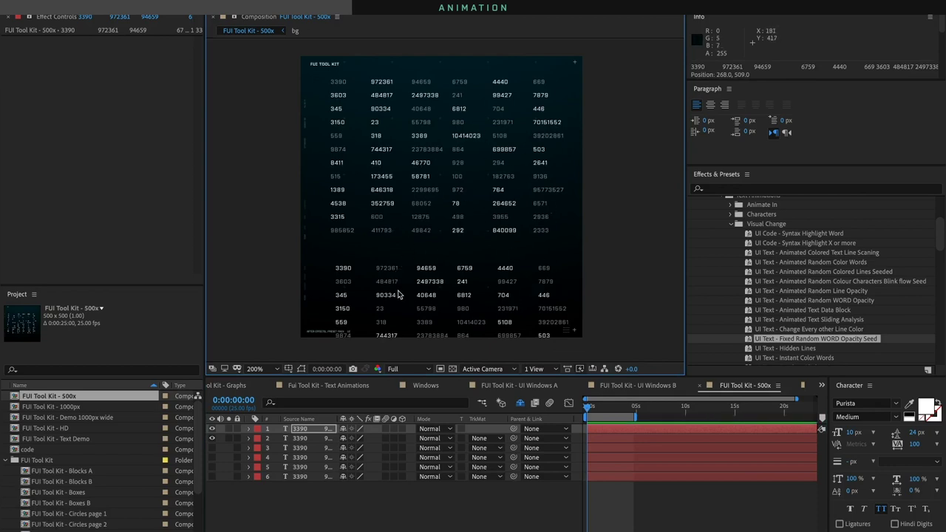
pyautogui.press('Delete')
# Select cells M4 to M11 of the RND Data block in the spreadsheet
pyautogui.click(302, 430)
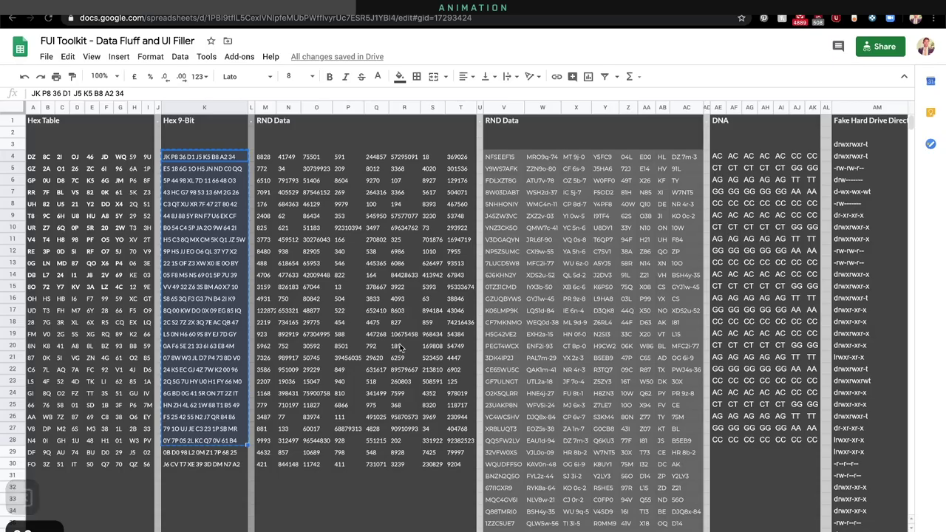
pyautogui.hotkey('ctrl', 'c')
pyautogui.click(289, 228)
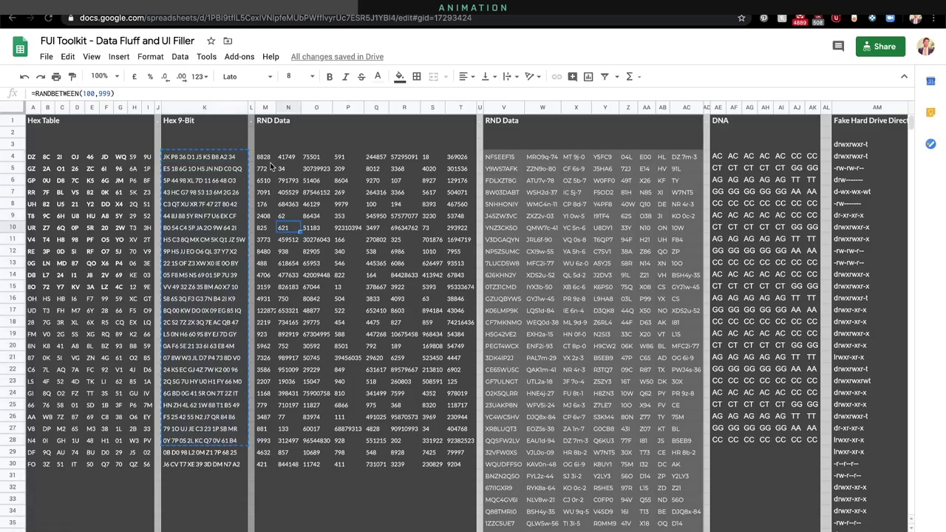
pyautogui.moveTo(270, 158); pyautogui.dragTo(268, 246)
# Paste the copied random numbers as a new text layer and raise its leading to 26 px
pyautogui.press('super+c')
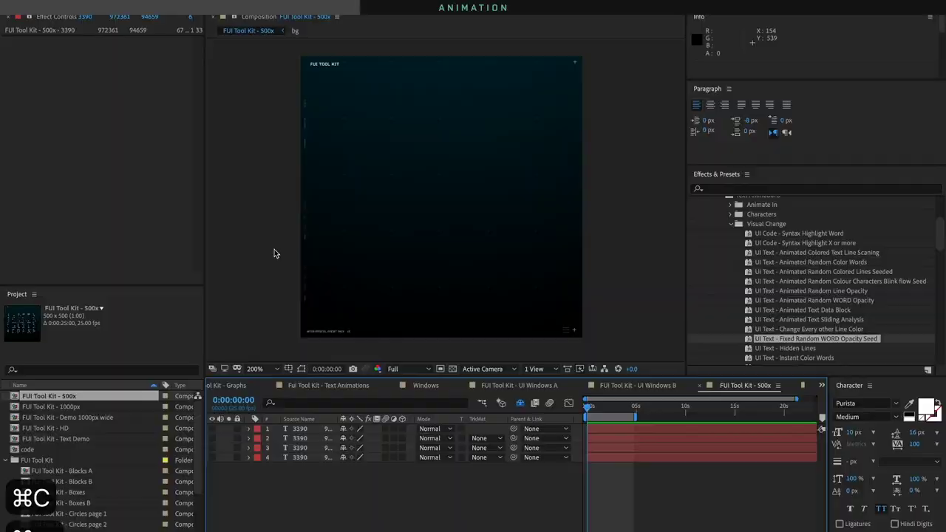
pyautogui.click(333, 128)
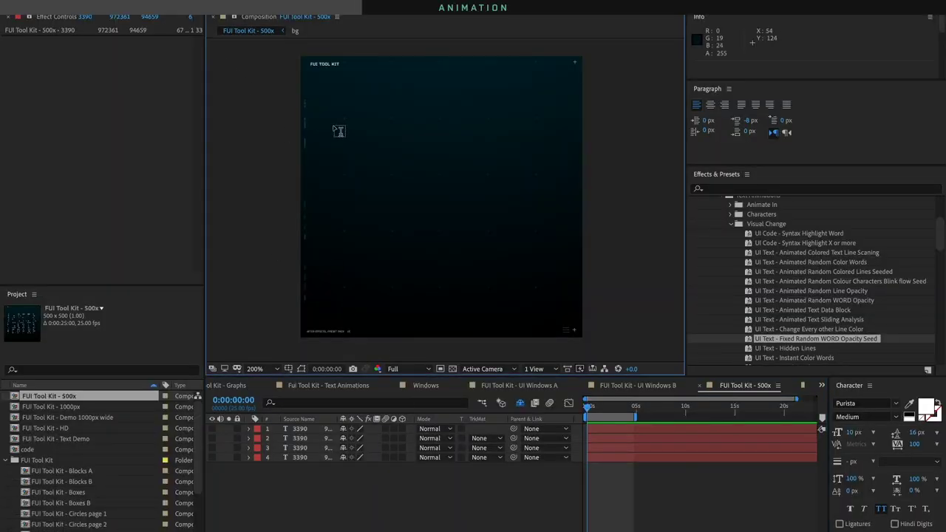
pyautogui.press('super+v')
pyautogui.click(306, 501)
pyautogui.click(307, 429)
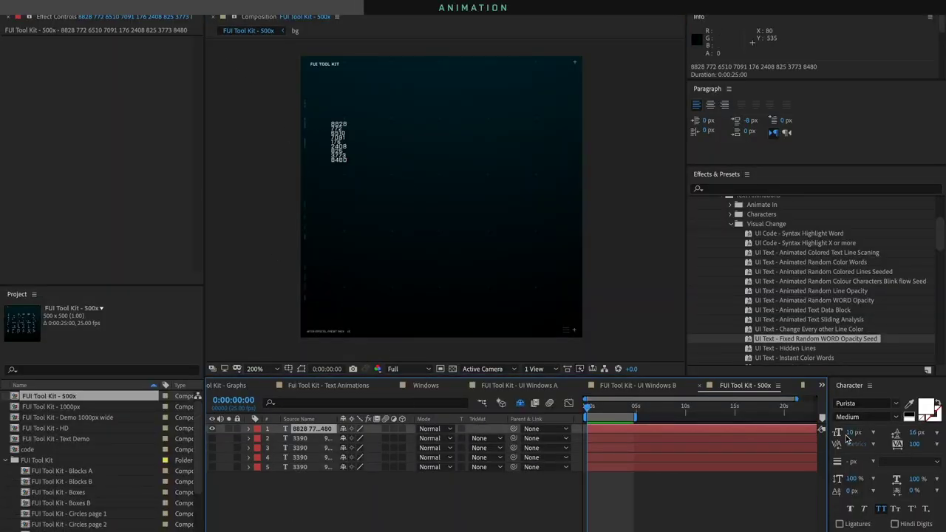
pyautogui.moveTo(916, 432); pyautogui.dragTo(922, 430)
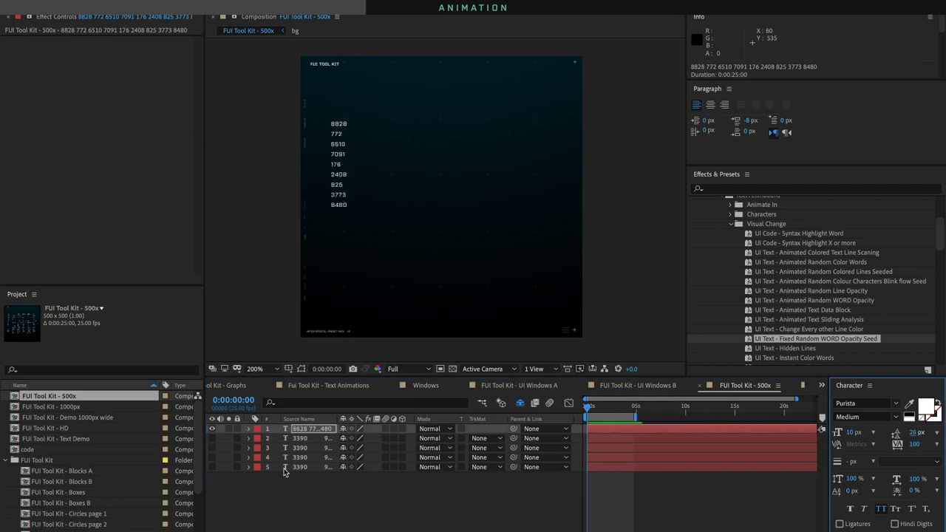
# Duplicate the numbers layer twice, offsetting each copy's x position into three columns
pyautogui.click(300, 429)
pyautogui.press('super+d')
pyautogui.press('p')
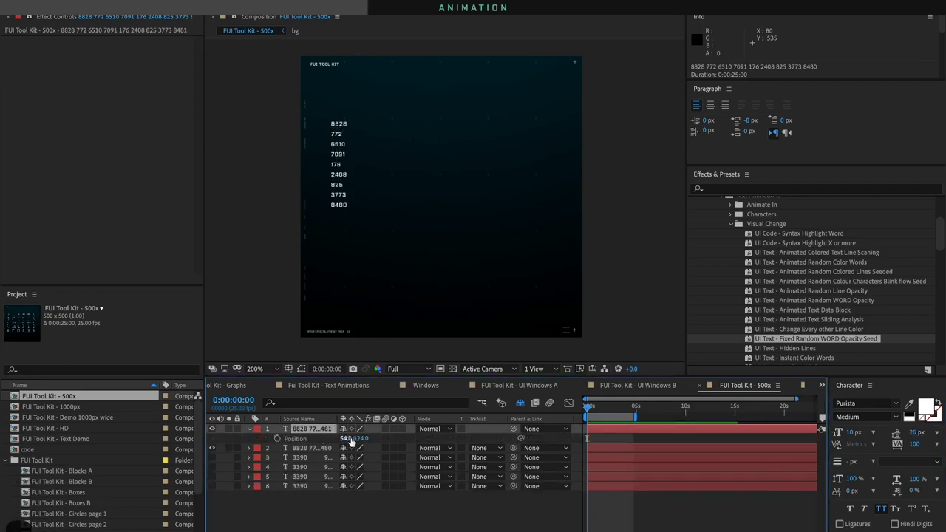
pyautogui.moveTo(346, 438); pyautogui.dragTo(358, 437)
pyautogui.press('super+d')
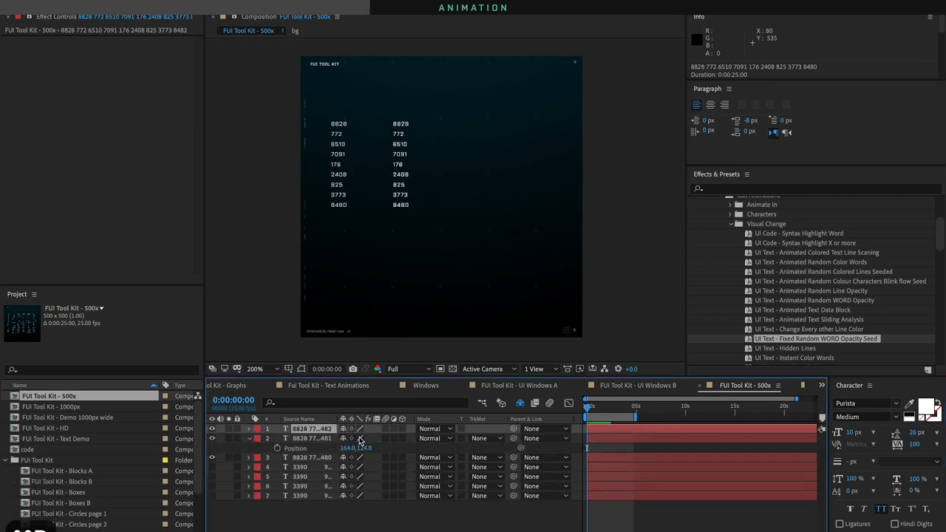
pyautogui.press('p')
pyautogui.moveTo(345, 438); pyautogui.dragTo(392, 439)
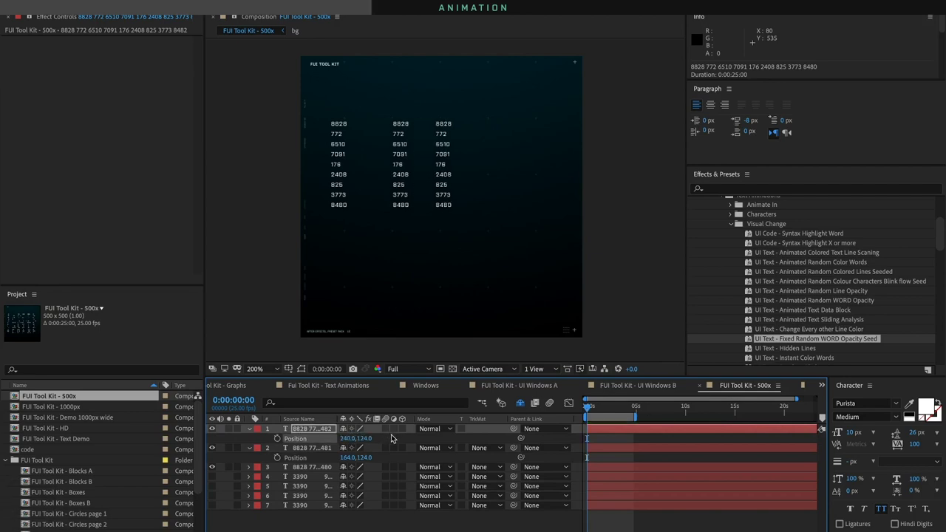
# Apply Fixed Random WORD Opacity Seed to all three number columns and scrub to preview
pyautogui.click(305, 471)
pyautogui.keyDown('shift'); pyautogui.click(314, 432); pyautogui.keyUp('shift')
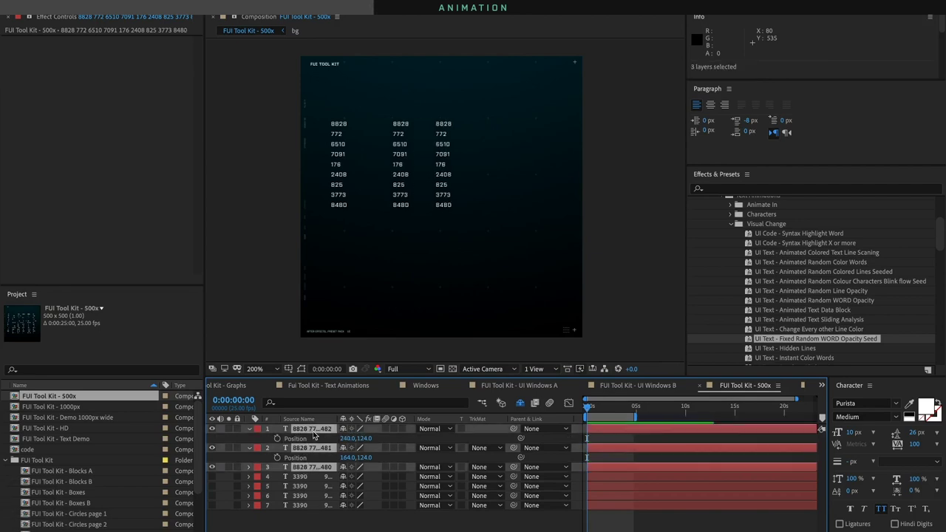
pyautogui.doubleClick(795, 340)
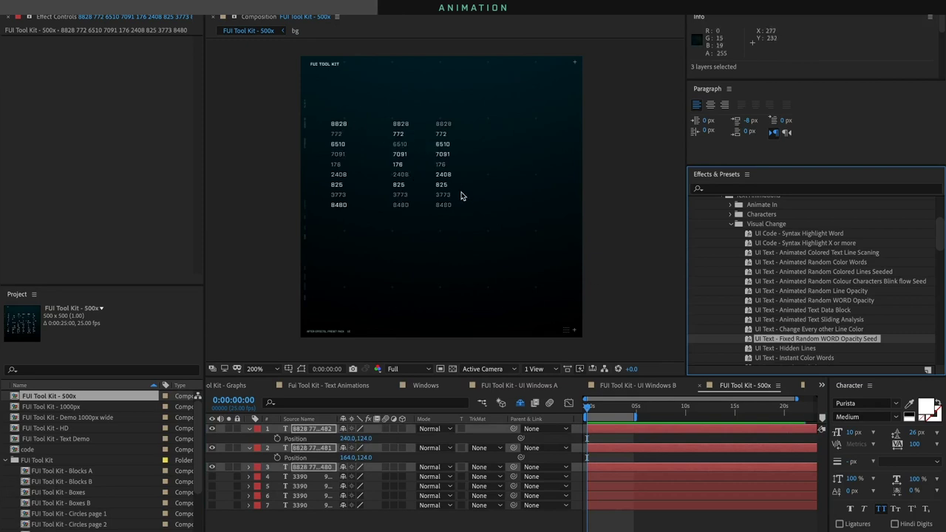
pyautogui.moveTo(601, 408)
pyautogui.mouseDown()
pyautogui.moveTo(613, 408)
pyautogui.moveTo(589, 408)
pyautogui.moveTo(616, 407)
pyautogui.mouseUp()
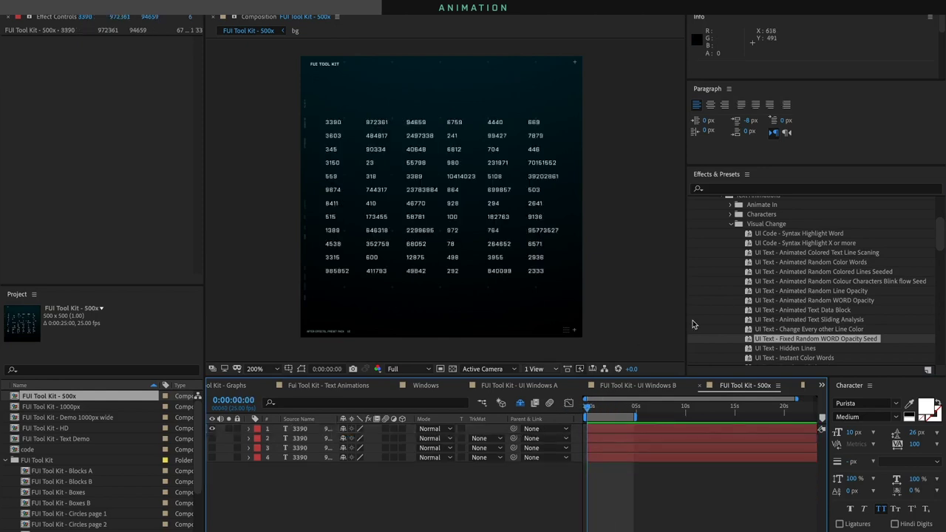
pyautogui.scroll(-2, 725, 318)
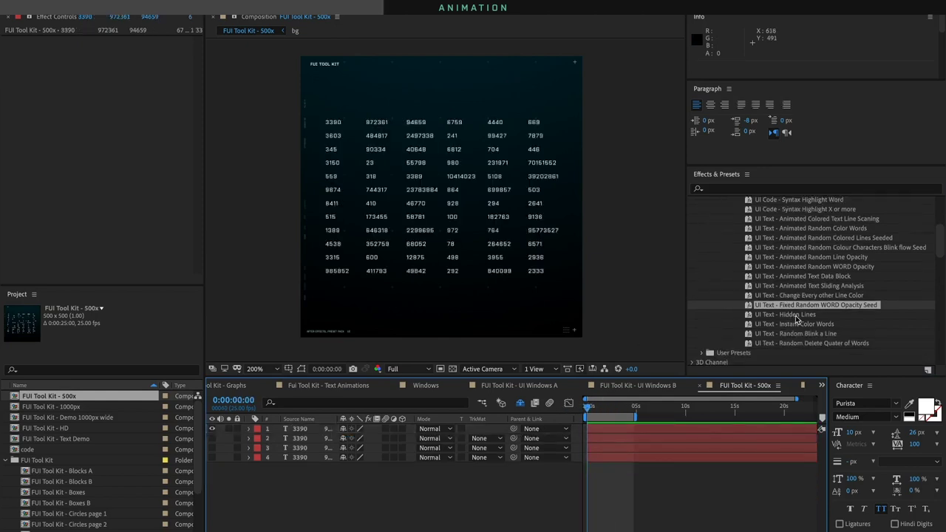
pyautogui.click(311, 429)
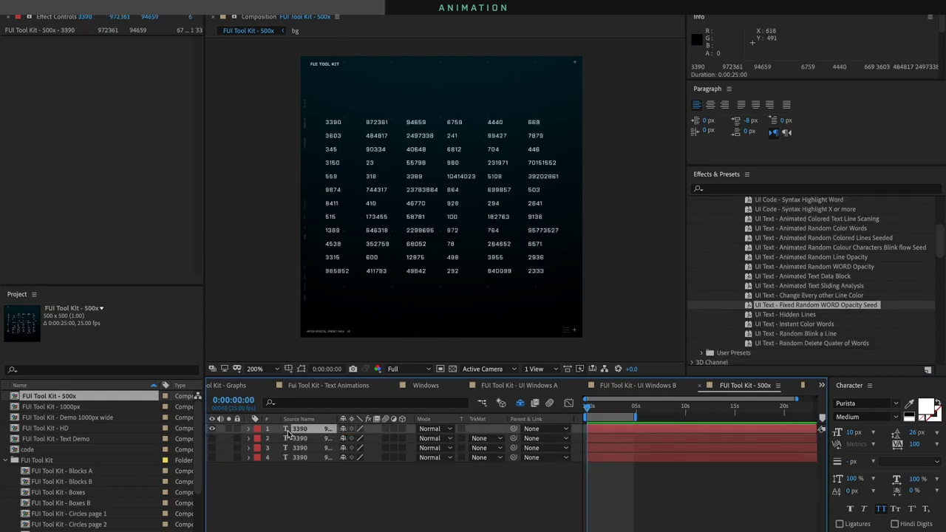
pyautogui.doubleClick(787, 315)
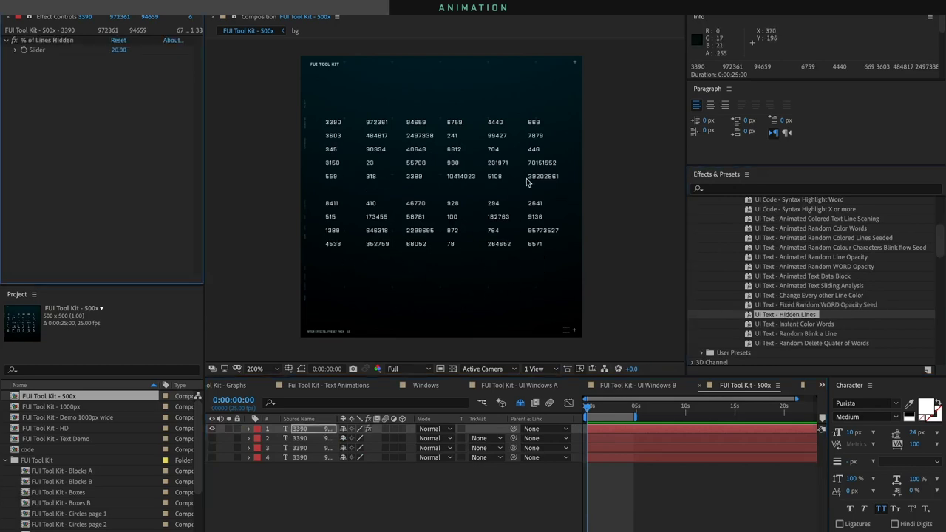
pyautogui.hotkey('ctrl', 'z')
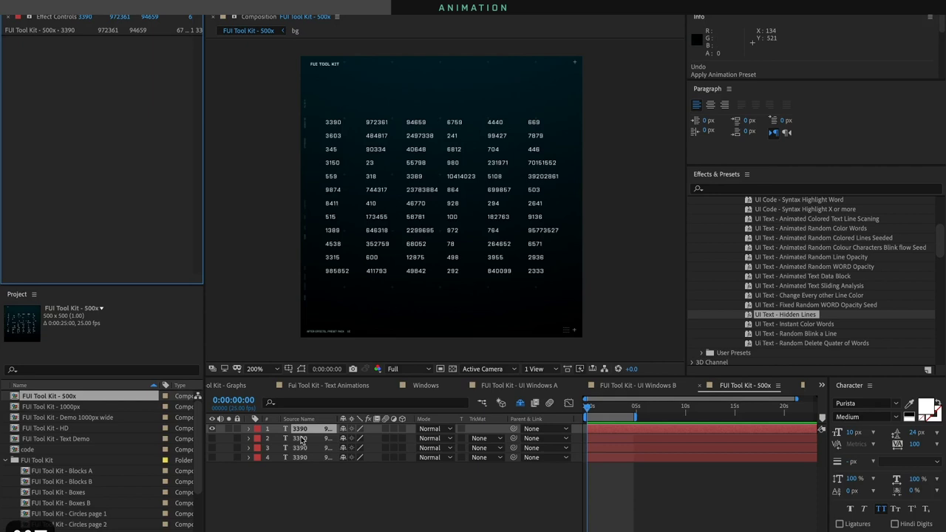
pyautogui.doubleClick(805, 325)
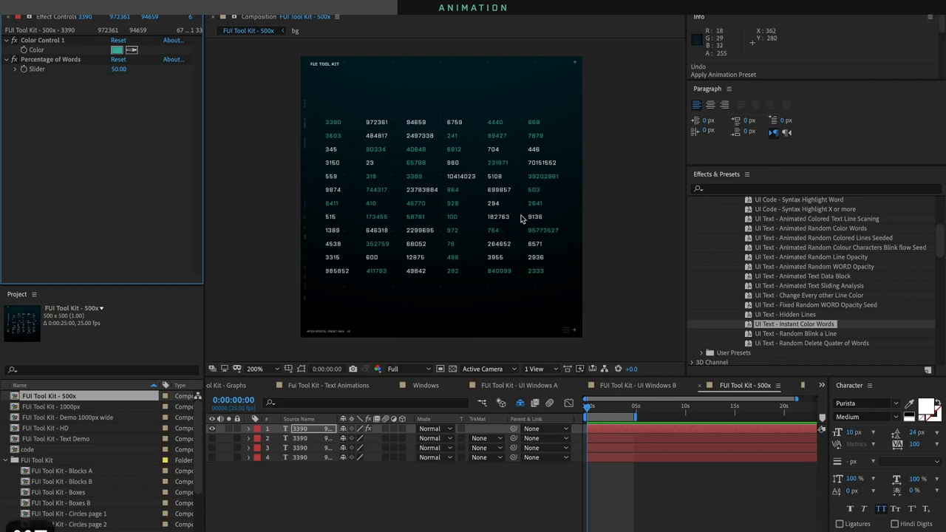
pyautogui.hotkey('ctrl', 'z')
pyautogui.click(788, 335)
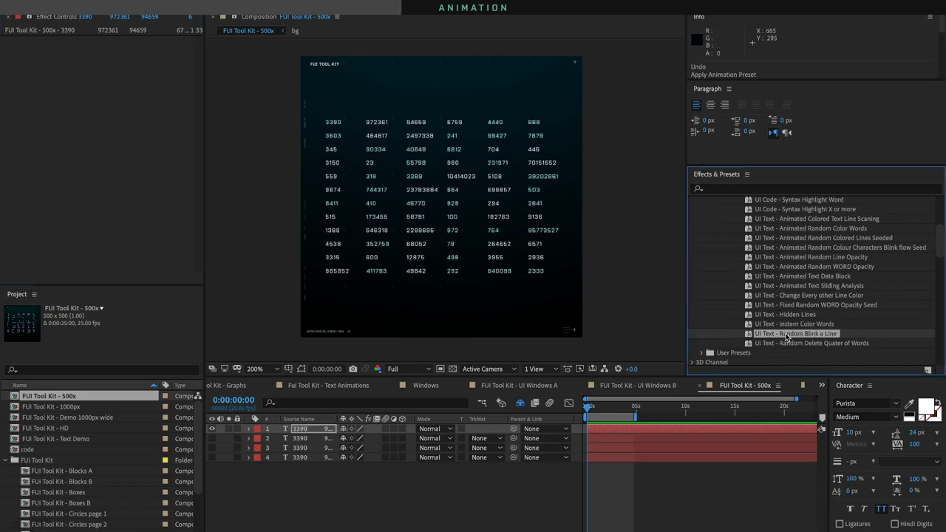
pyautogui.press('space')
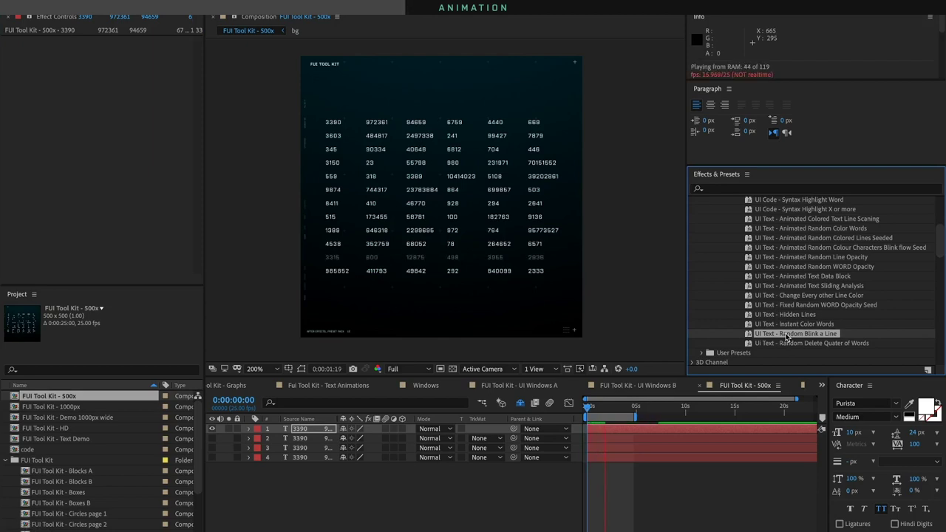
pyautogui.press('space')
pyautogui.hotkey('ctrl', 'z')
pyautogui.click(792, 343)
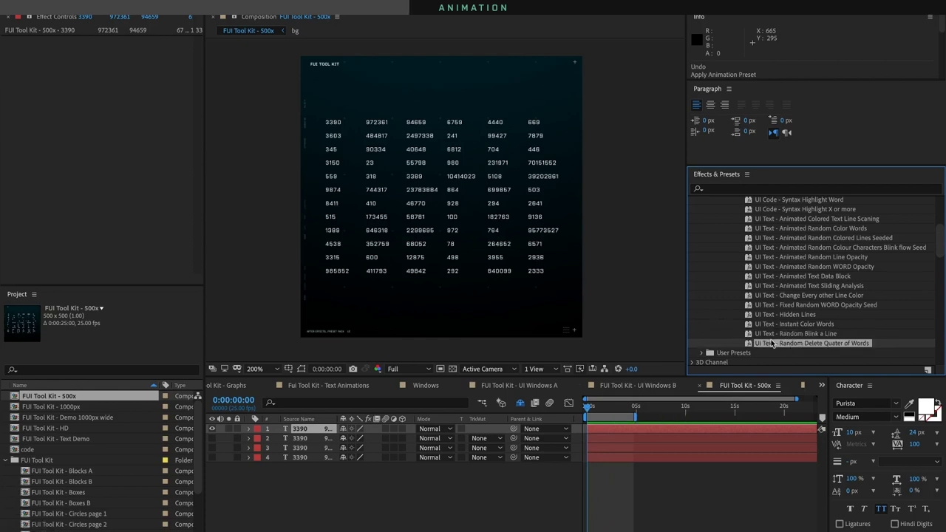
pyautogui.doubleClick(771, 343)
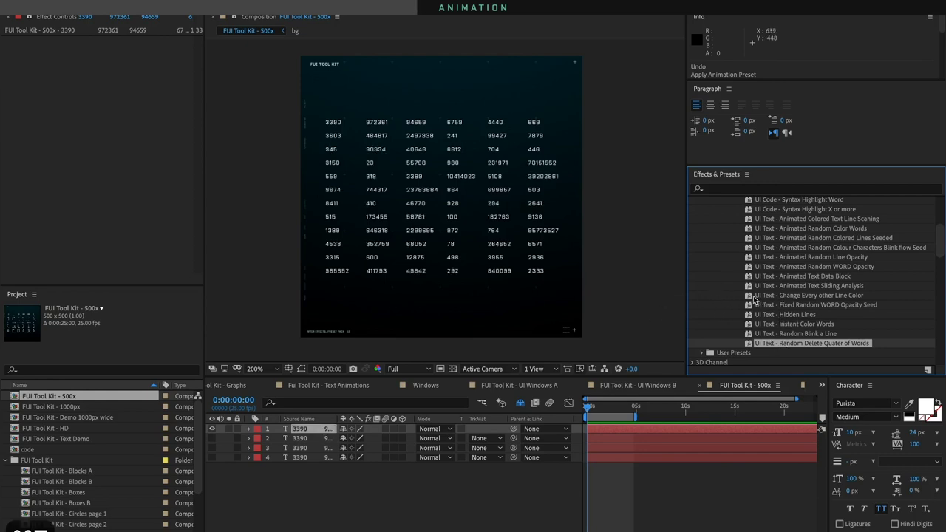
pyautogui.scroll(2, 754, 298)
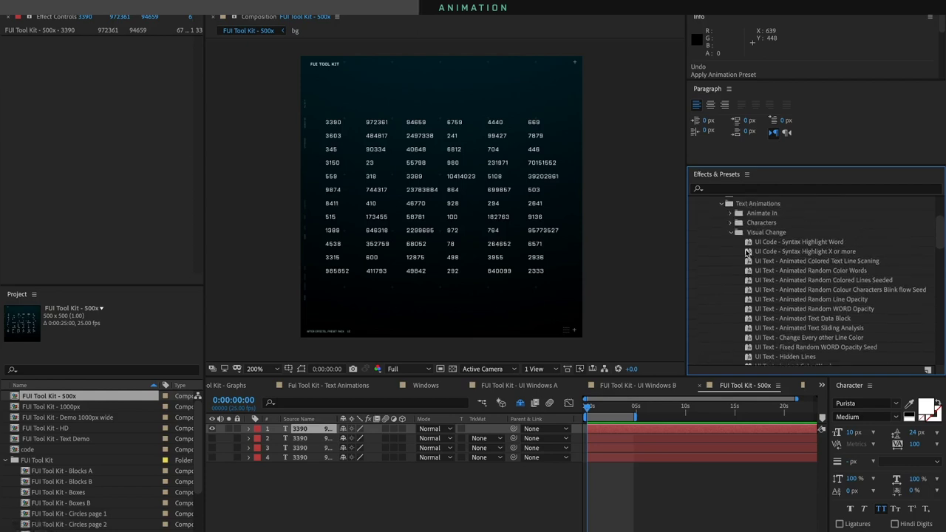
# Switch to the Characters presets, preview Animate 50% of Numbers every second, then undo it
pyautogui.click(730, 233)
pyautogui.click(731, 223)
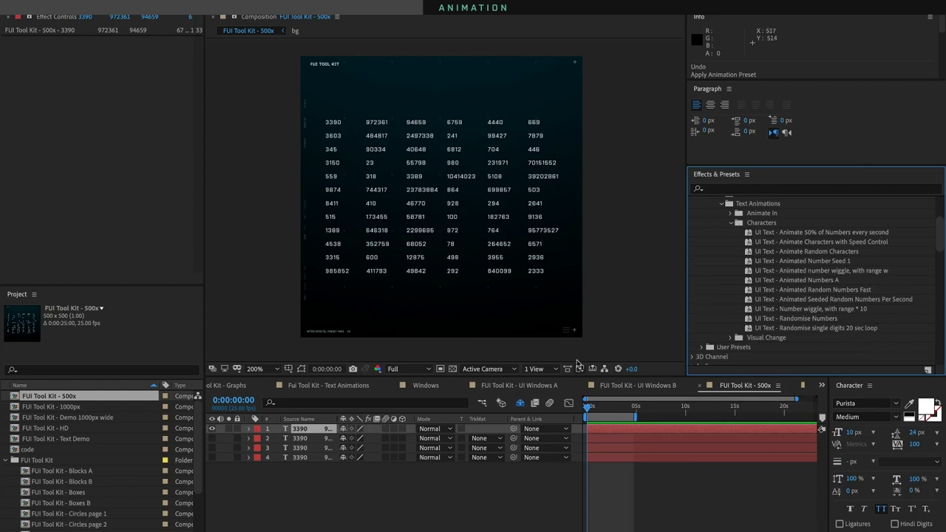
pyautogui.click(801, 233)
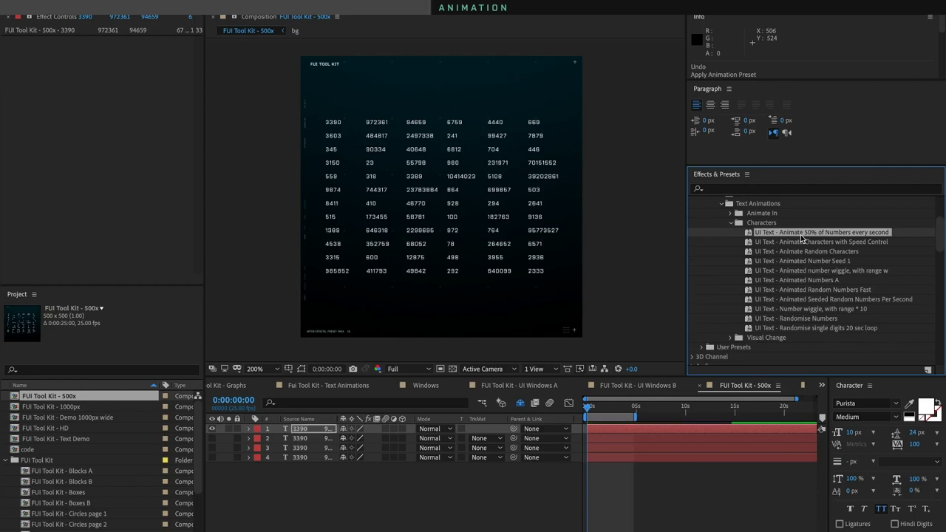
pyautogui.press('space')
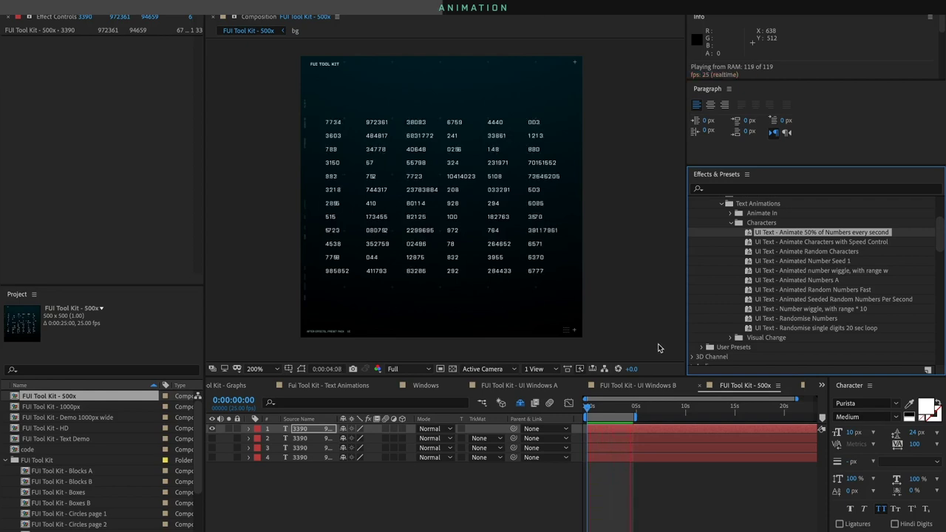
pyautogui.hotkey('ctrl', 'z')
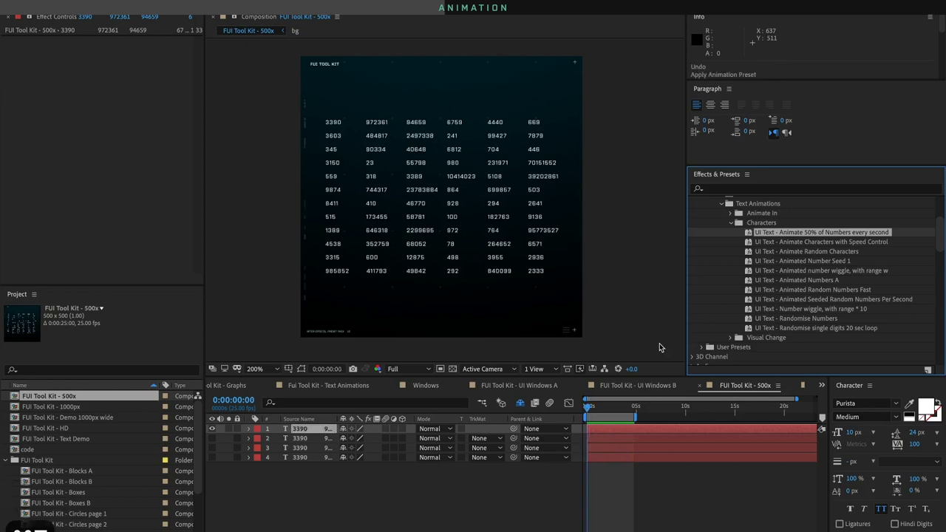
pyautogui.click(801, 244)
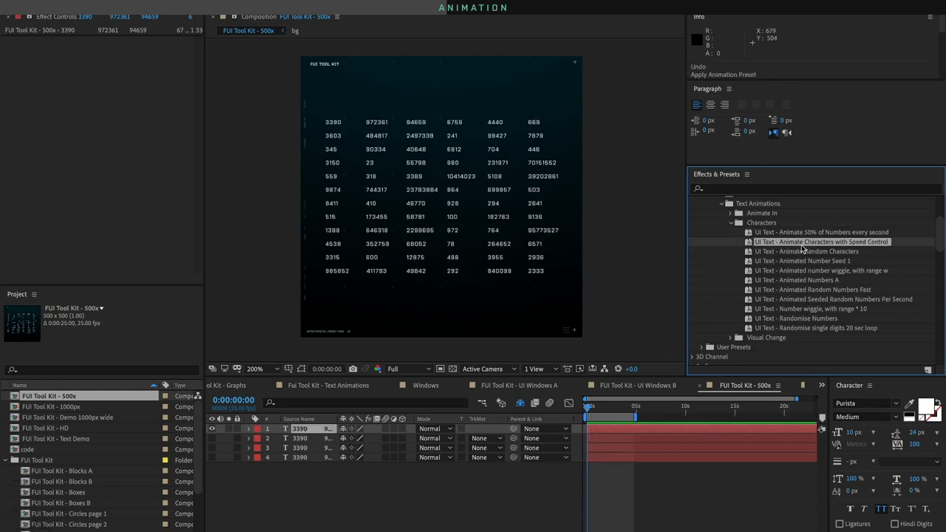
# Apply Animate Characters with Speed Control to the numbers, setting Animation Speed to 100, then 300
pyautogui.doubleClick(802, 243)
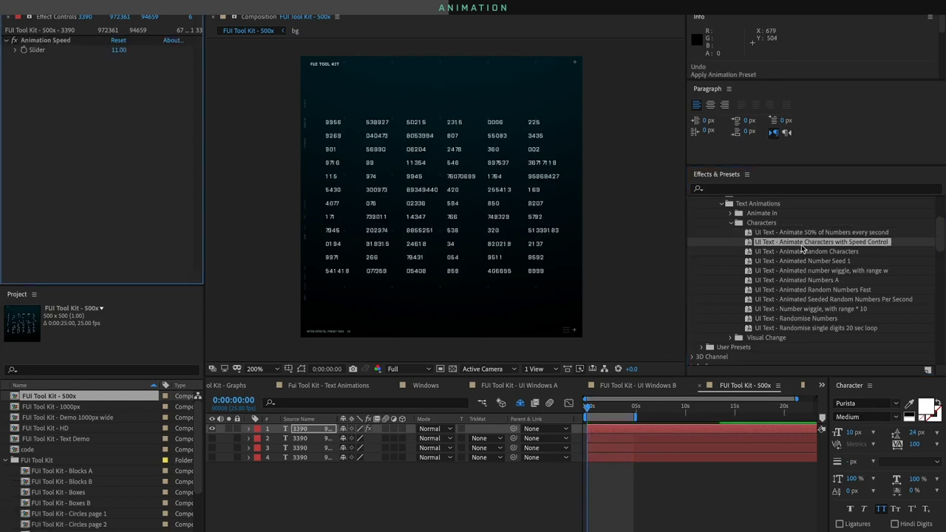
pyautogui.press('space')
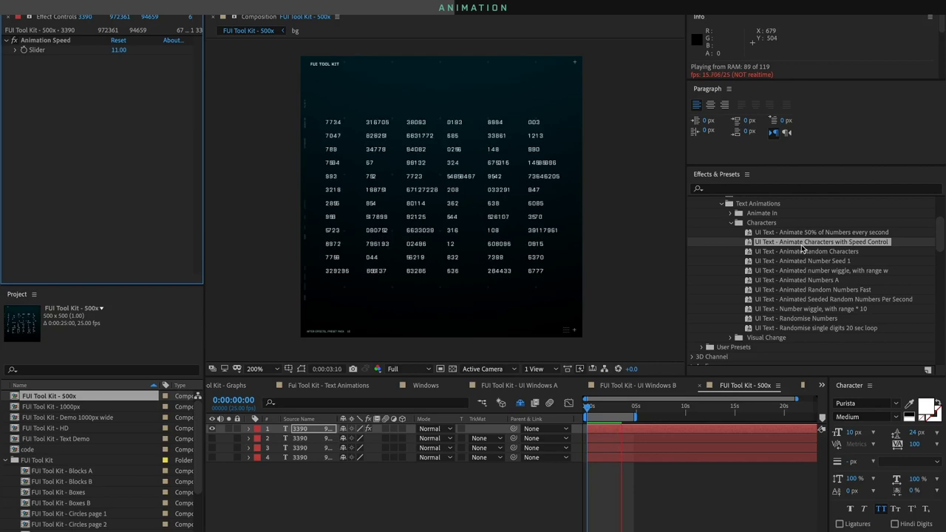
pyautogui.press('space')
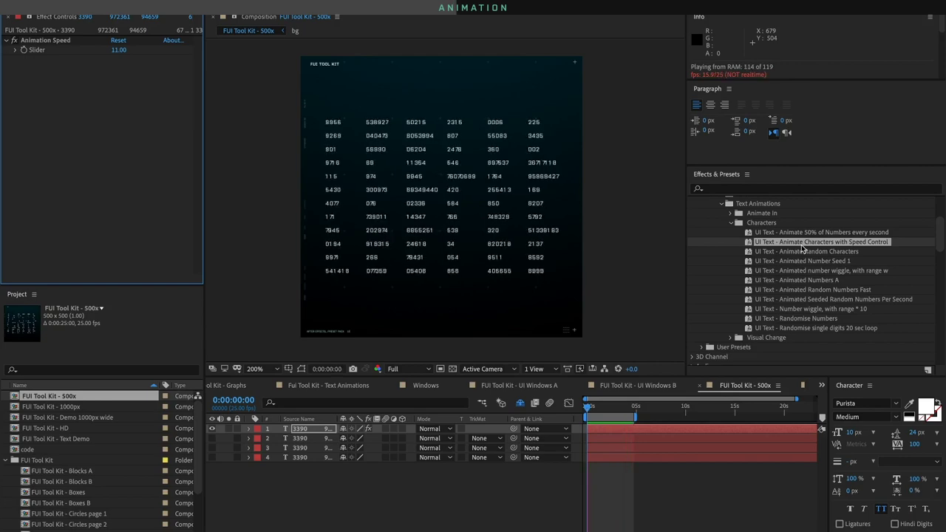
pyautogui.click(119, 50)
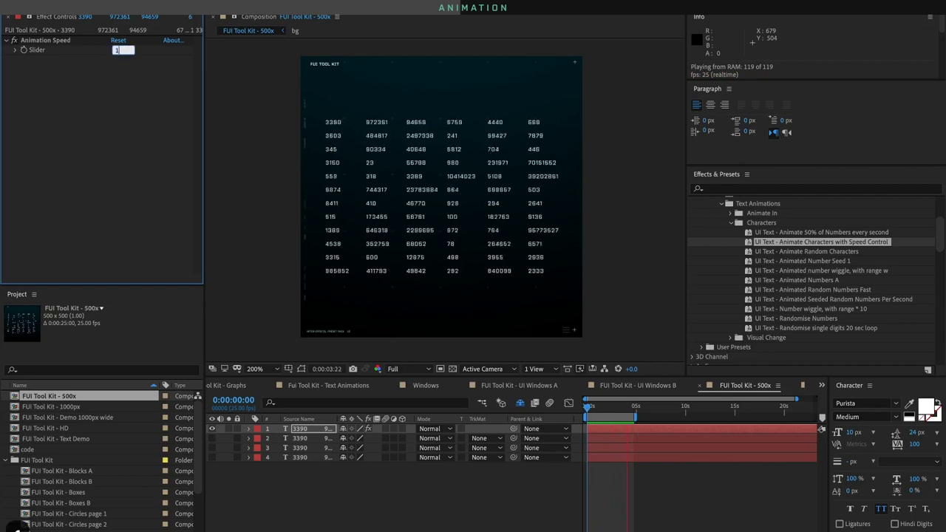
pyautogui.write('100')
pyautogui.press('Return')
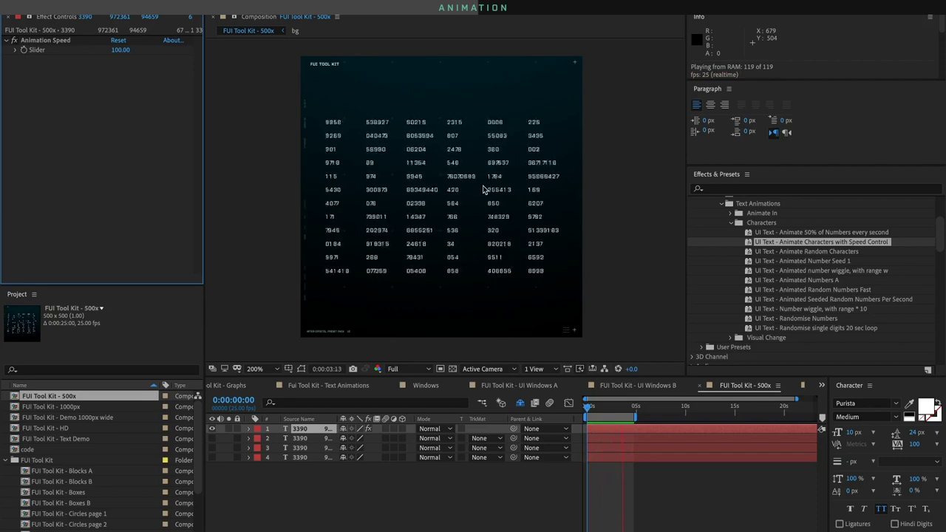
pyautogui.click(120, 50)
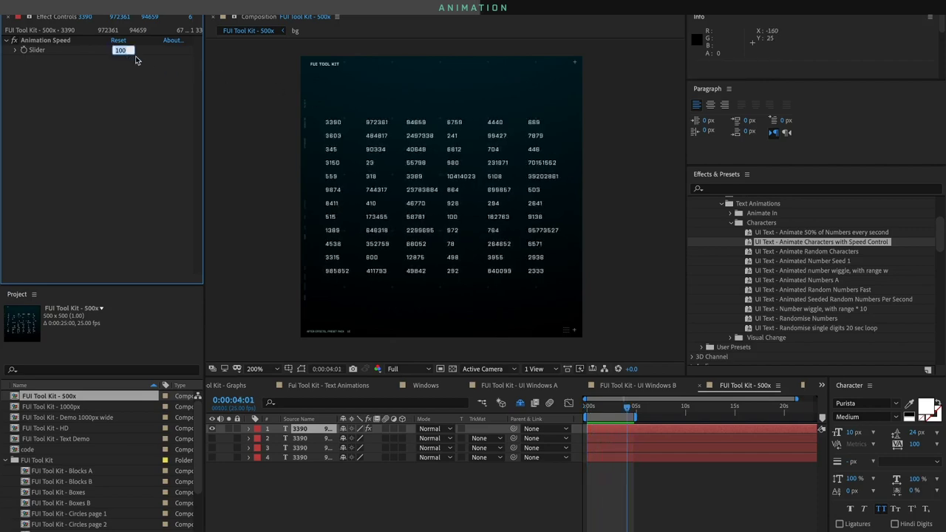
pyautogui.write('3000')
pyautogui.click(149, 110)
pyautogui.press('space')
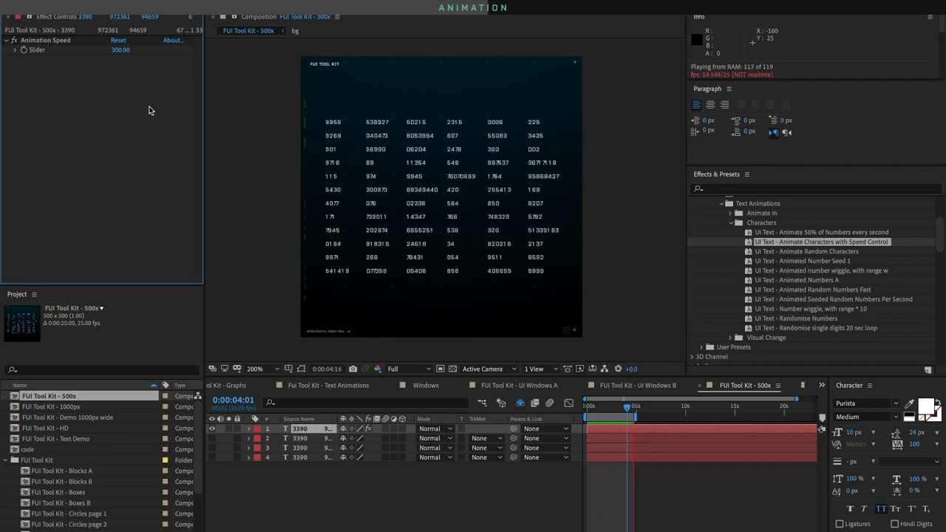
# Preview and undo the random characters and Animated Number Seed 1 presets on the numbers
pyautogui.click(806, 252)
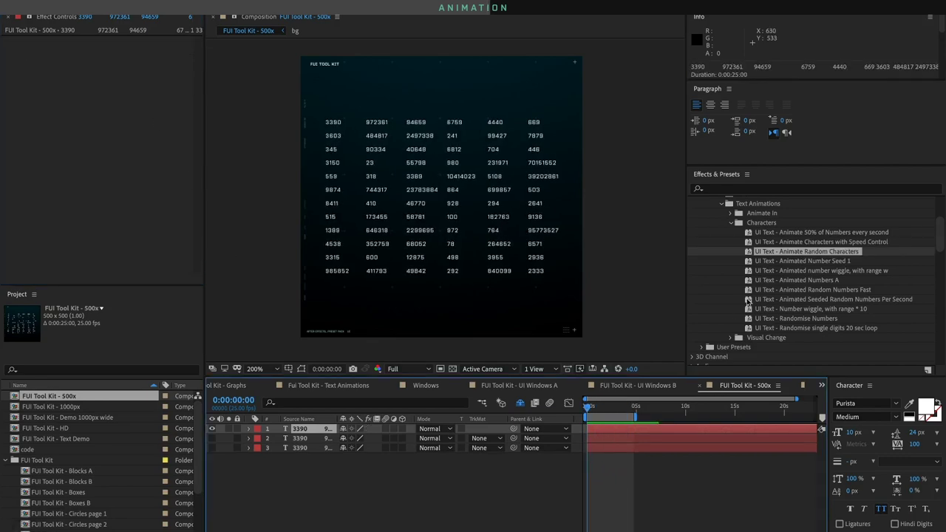
pyautogui.press('space')
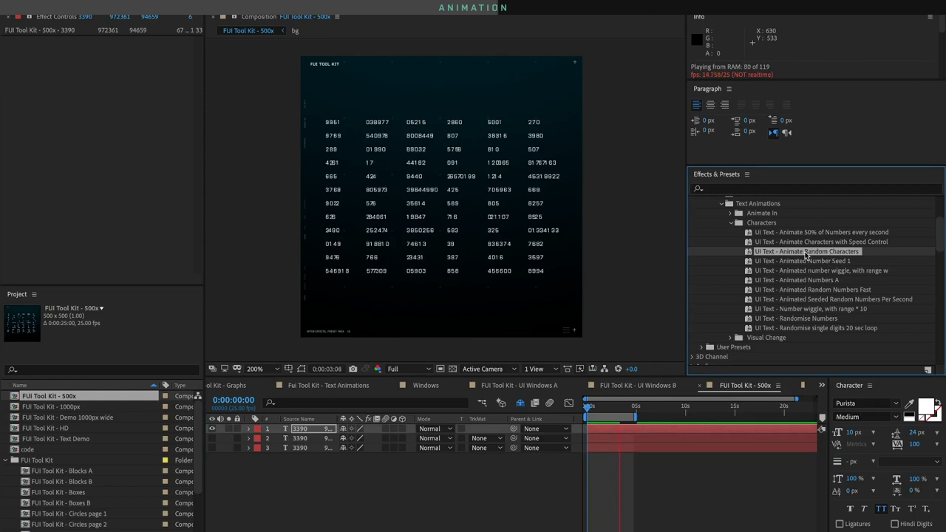
pyautogui.hotkey('ctrl', 'z')
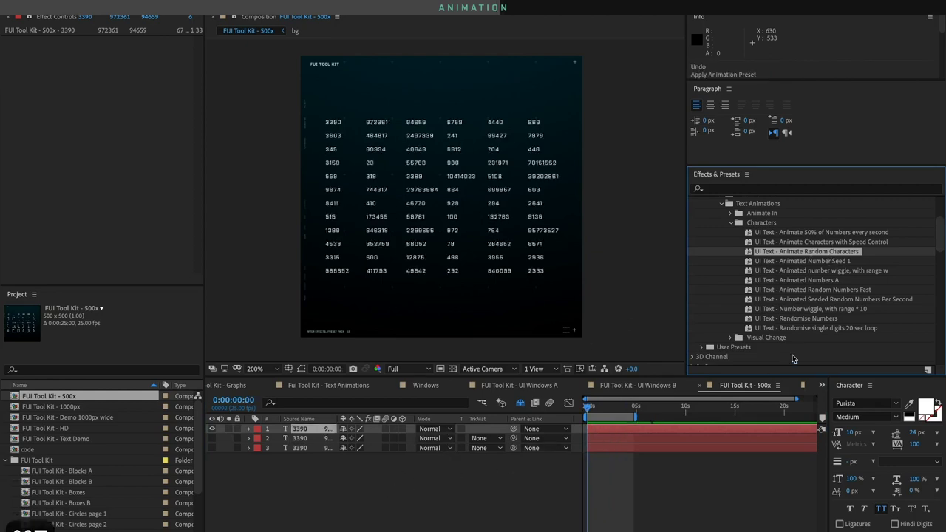
pyautogui.click(841, 263)
pyautogui.doubleClick(841, 263)
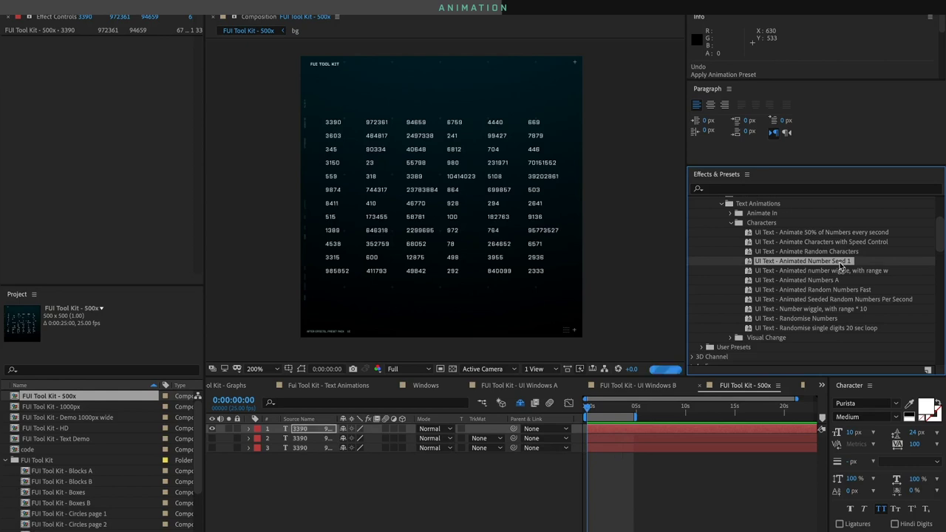
pyautogui.press('space')
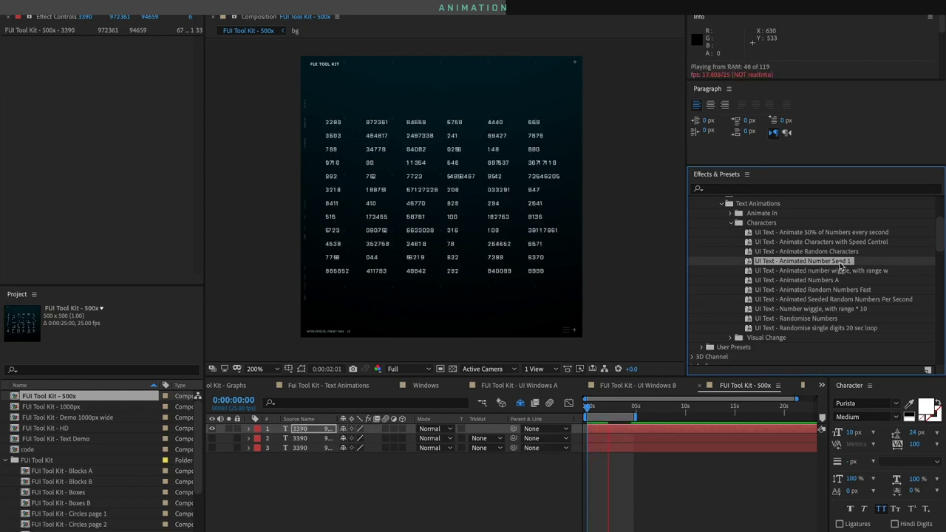
pyautogui.hotkey('ctrl', 'z')
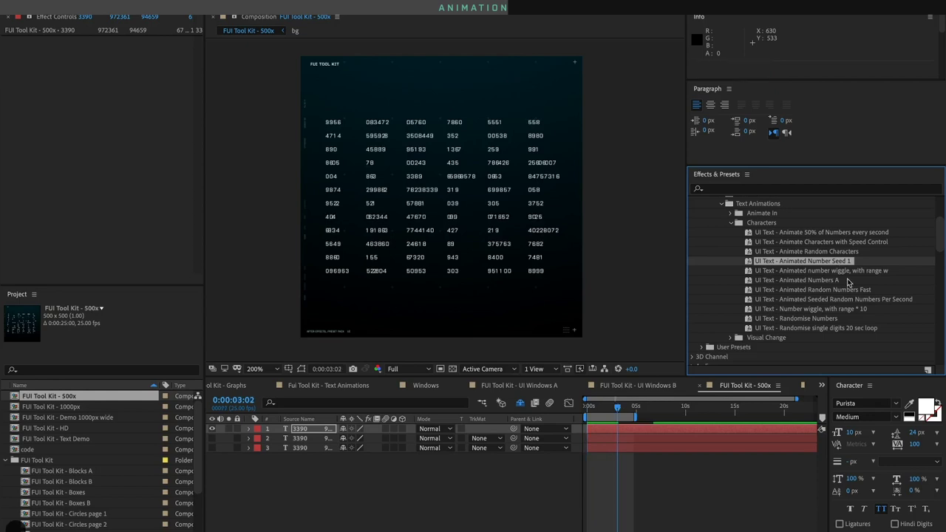
# Preview and undo the number wiggle with range and Animated Numbers A presets
pyautogui.doubleClick(834, 272)
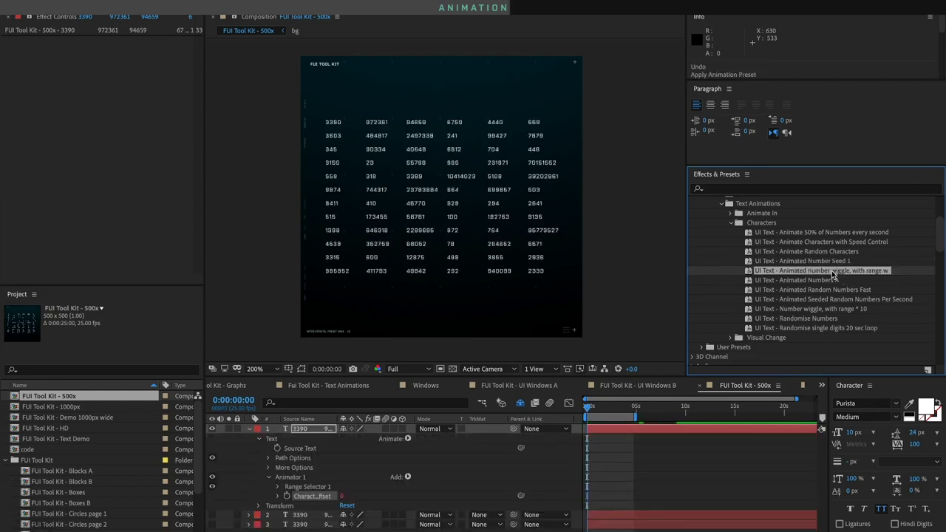
pyautogui.press('space')
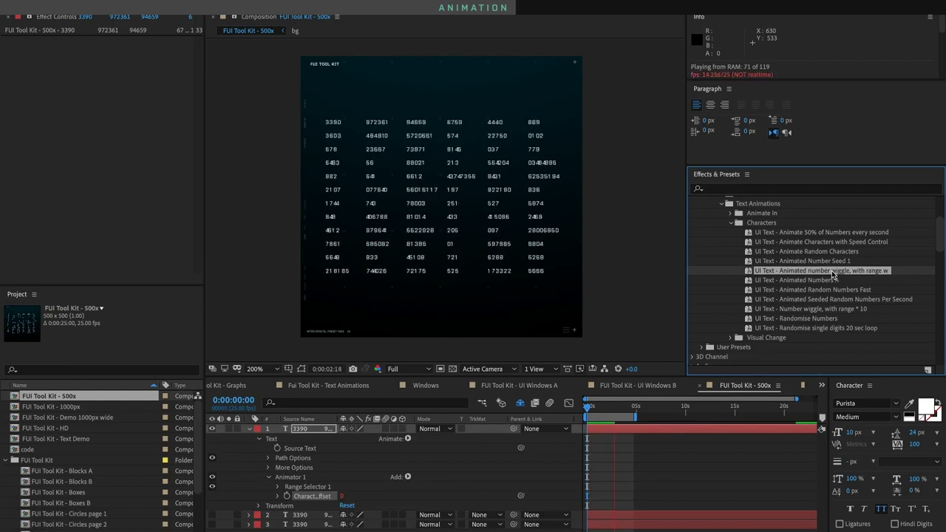
pyautogui.press('space')
pyautogui.hotkey('ctrl', 'z')
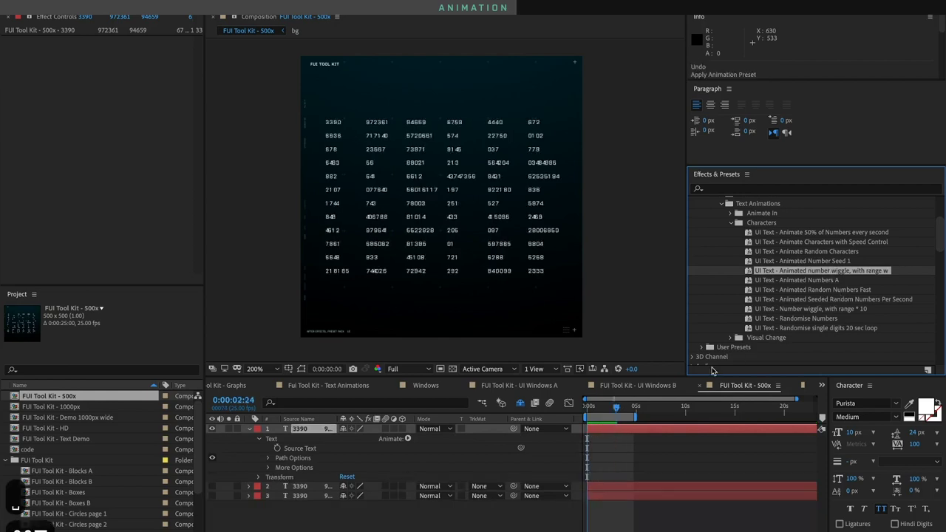
pyautogui.doubleClick(830, 281)
pyautogui.press('space')
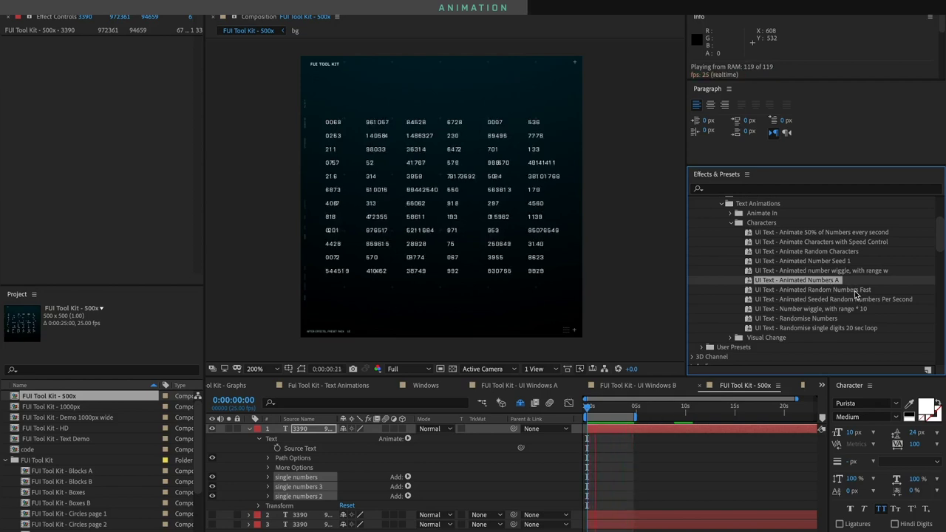
pyautogui.hotkey('ctrl', 'z')
# Preview Animated Random Numbers Fast, undo it, then try Seeded Random Numbers Per Second
pyautogui.click(829, 290)
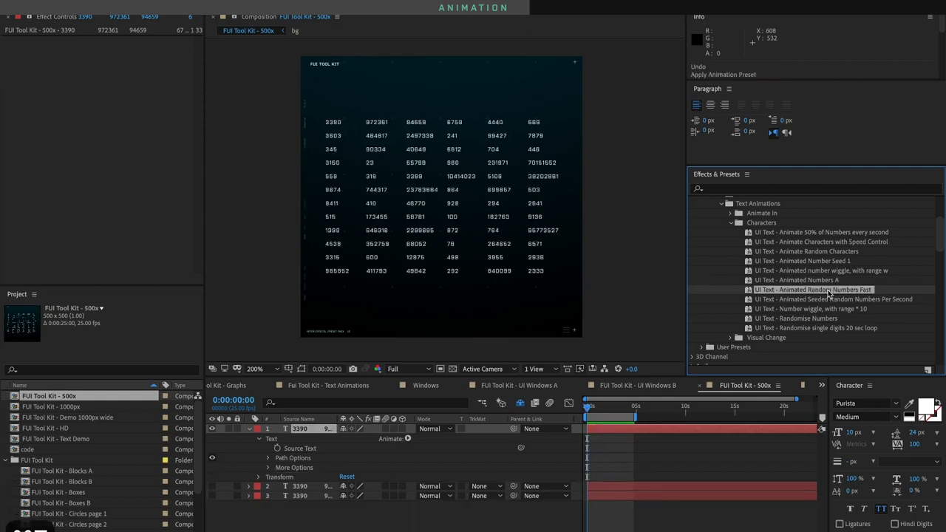
pyautogui.doubleClick(829, 290)
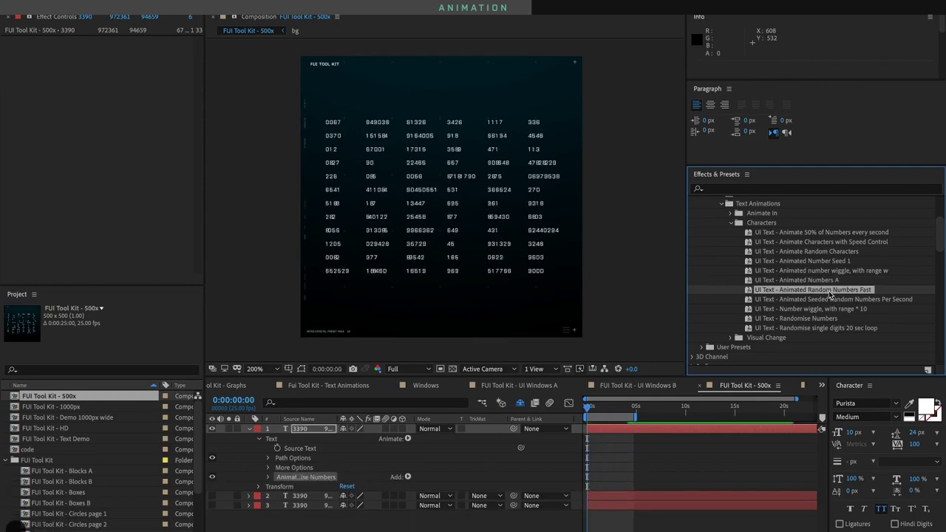
pyautogui.press('space')
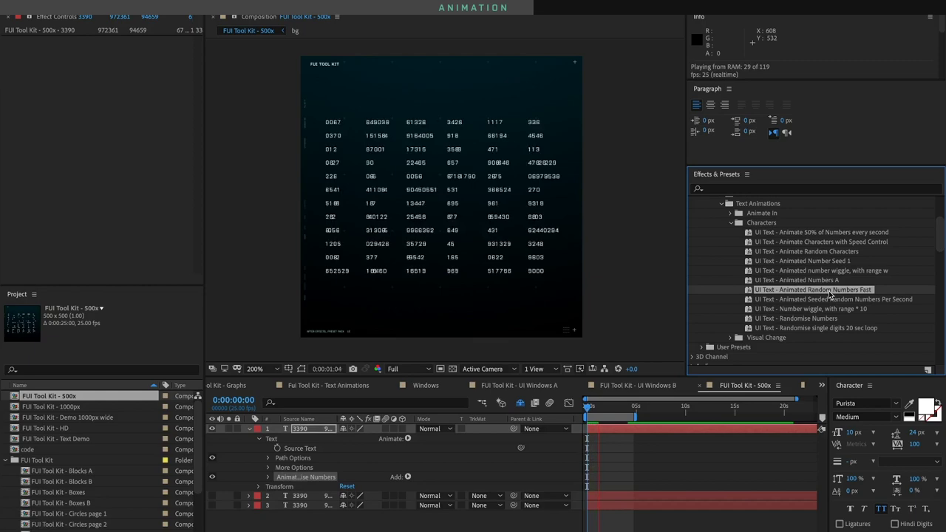
pyautogui.press('space')
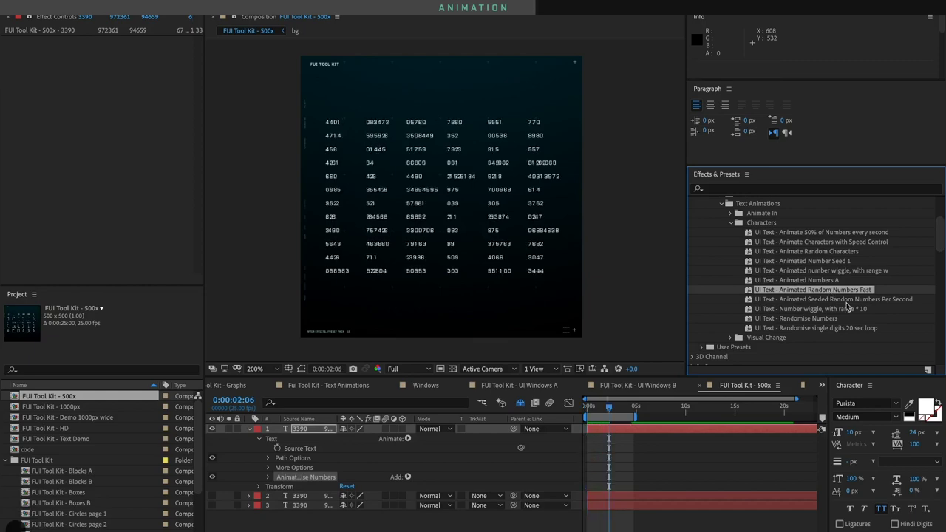
pyautogui.hotkey('ctrl', 'z')
pyautogui.click(817, 300)
pyautogui.doubleClick(817, 300)
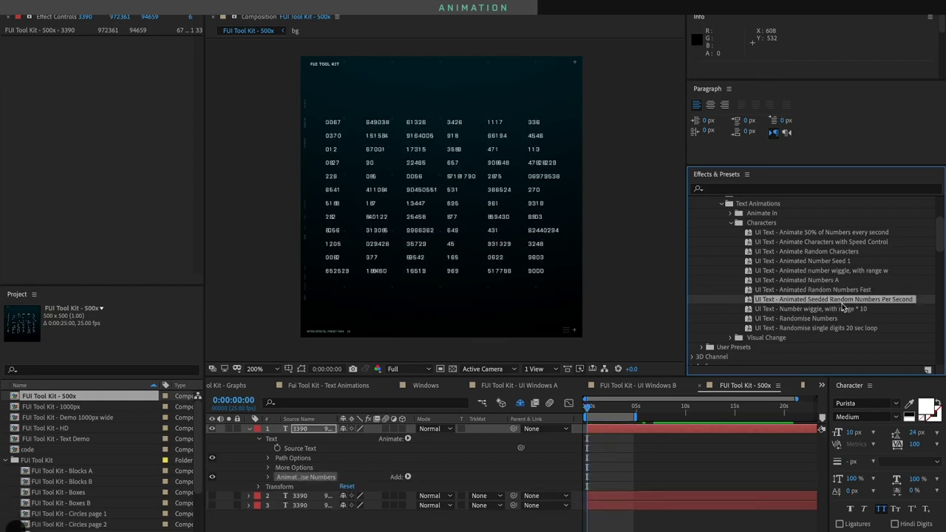
pyautogui.press('space')
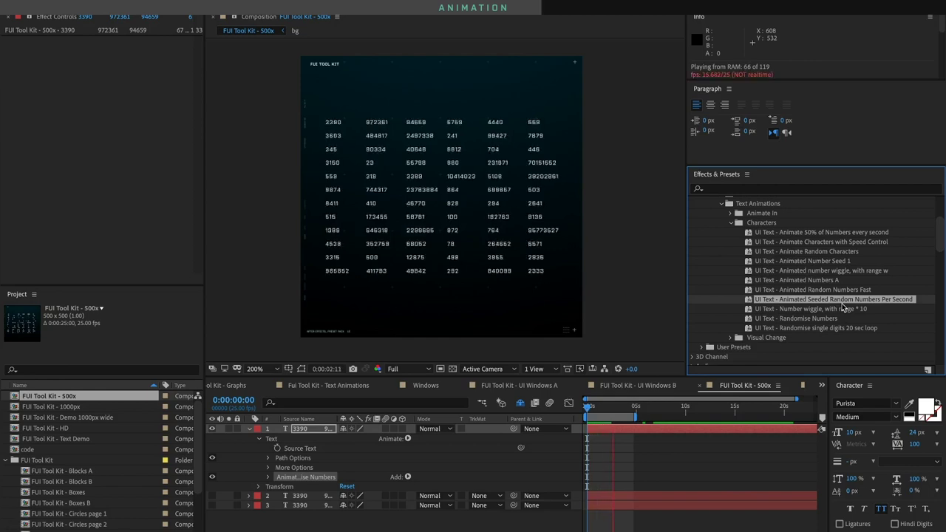
# Apply Randomise Numbers to the top number layer and inspect its animation graph
pyautogui.click(796, 319)
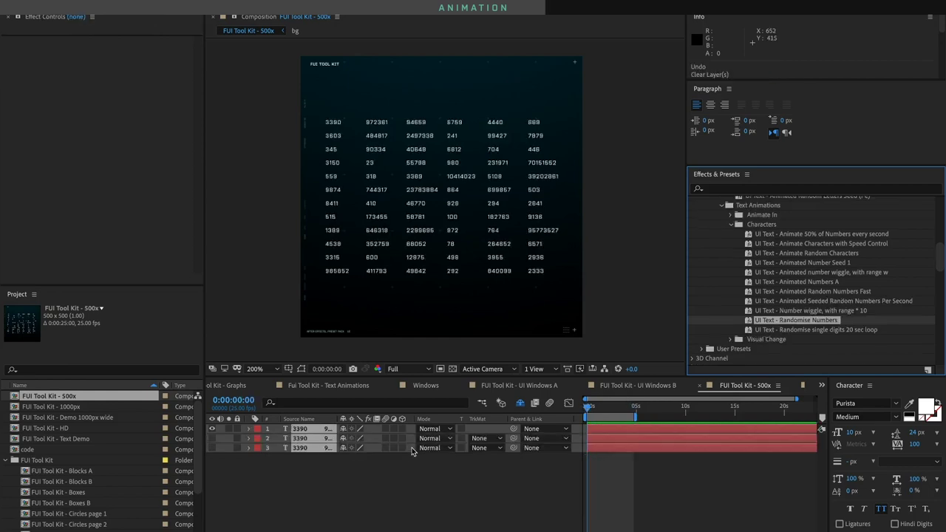
pyautogui.click(336, 462)
pyautogui.click(325, 429)
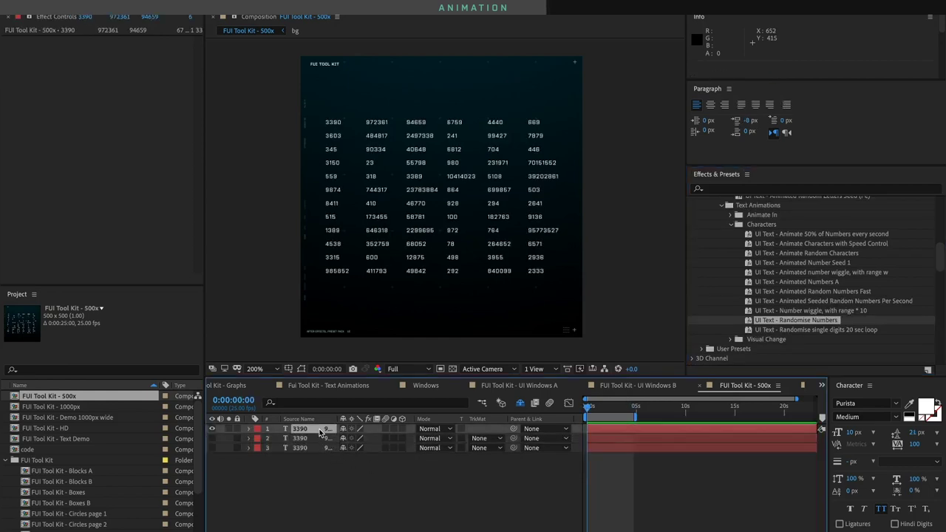
pyautogui.doubleClick(827, 322)
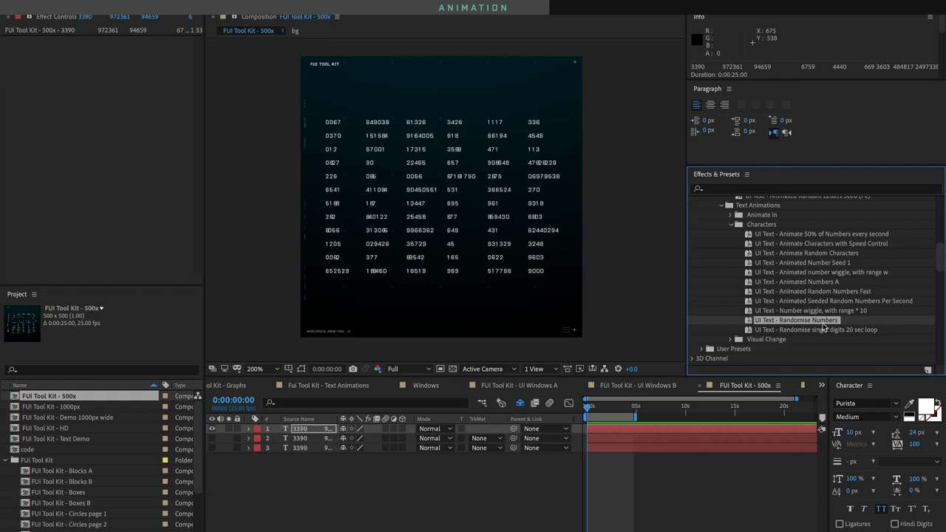
pyautogui.moveTo(597, 408)
pyautogui.mouseDown()
pyautogui.moveTo(624, 408)
pyautogui.moveTo(587, 408)
pyautogui.mouseUp()
pyautogui.click(568, 402)
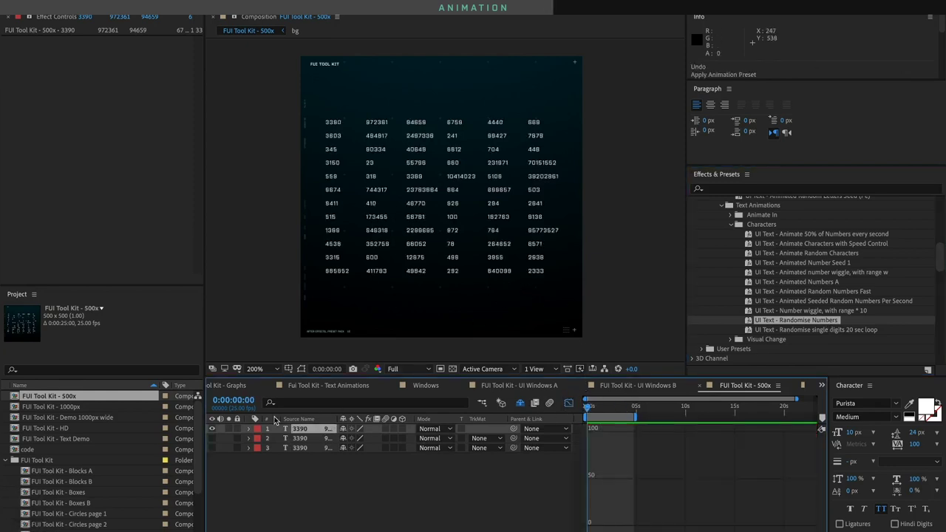
# Copy random numbers from the FUI Toolkit data spreadsheet
pyautogui.press('super+Tab')
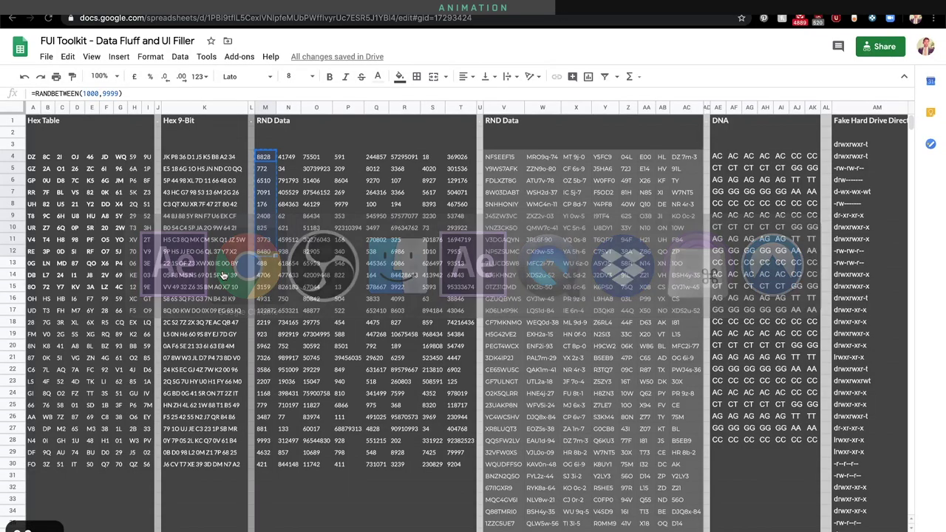
pyautogui.press('super+c')
pyautogui.press('super+Tab')
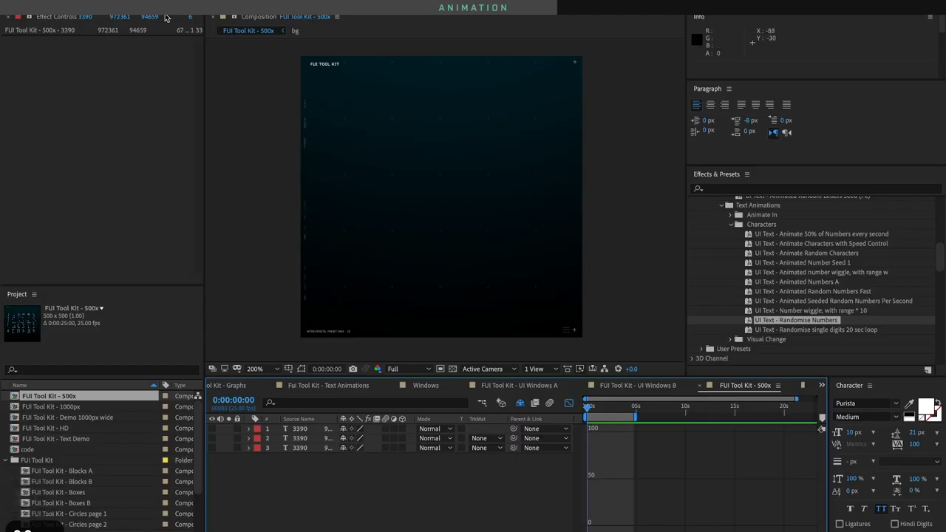
# Paste the numbers as a new text layer and apply the Randomise Numbers preset
pyautogui.press('super+v')
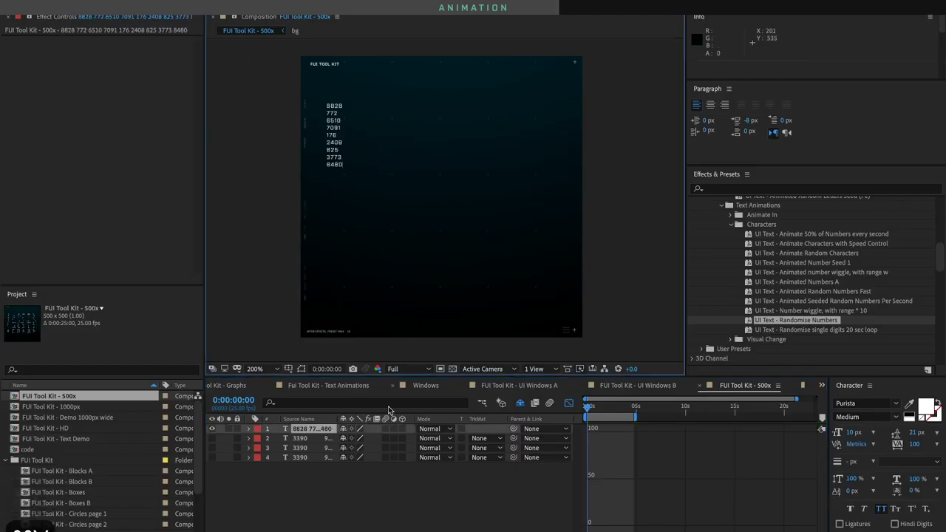
pyautogui.click(313, 431)
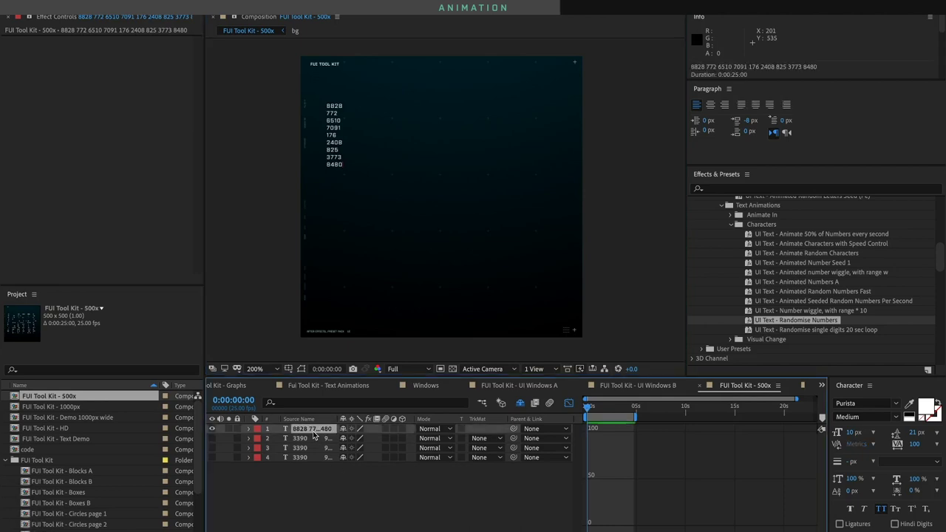
pyautogui.click(568, 402)
pyautogui.doubleClick(776, 323)
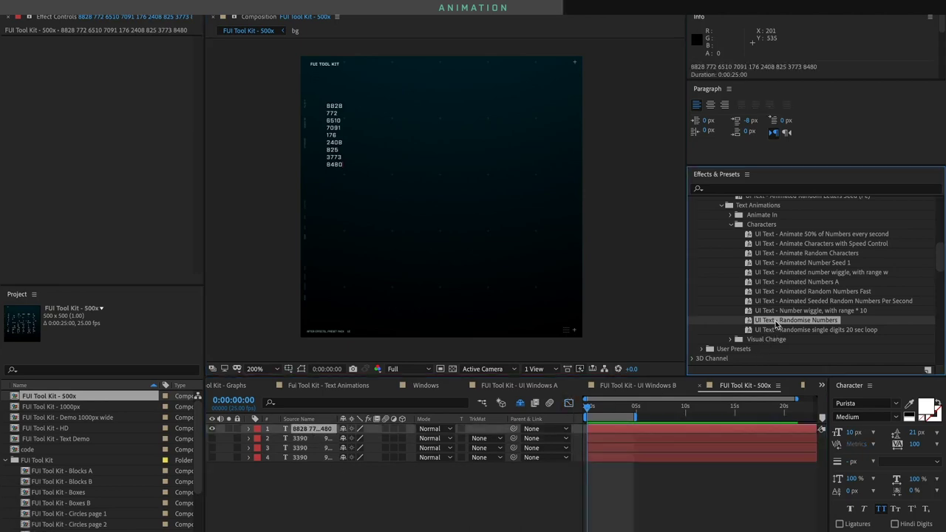
pyautogui.click(310, 420)
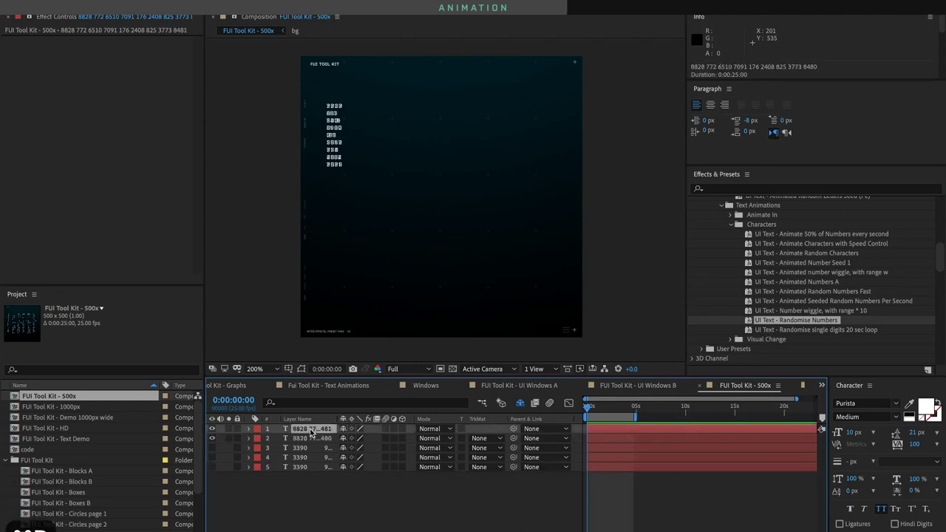
# Duplicate the number layer twice, shifting each copy's position right into new columns
pyautogui.hotkey('ctrl', 'd')
pyautogui.press('p')
pyautogui.moveTo(343, 438); pyautogui.dragTo(408, 439)
pyautogui.press('super+d')
pyautogui.press('super+d')
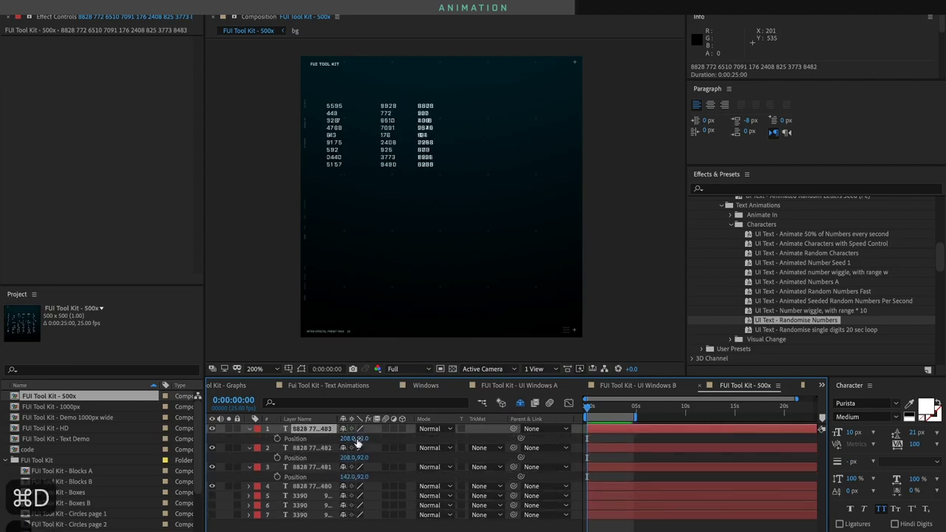
pyautogui.moveTo(348, 439); pyautogui.dragTo(375, 436)
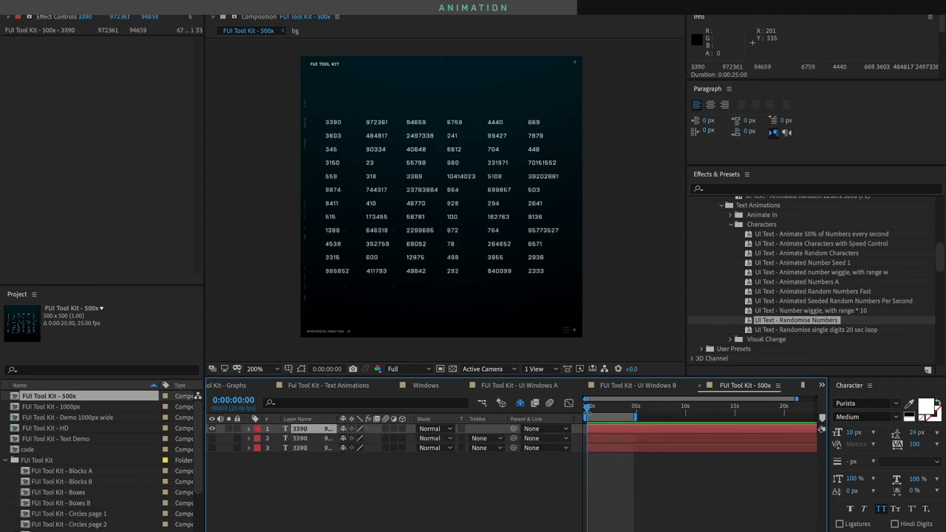
# Apply Randomise single digits 20 sec loop to the layer and preview it
pyautogui.click(816, 331)
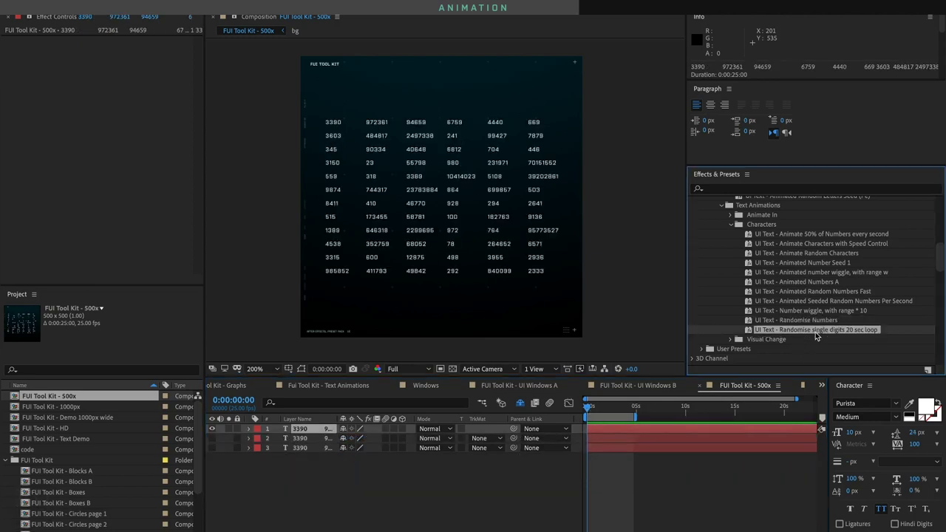
pyautogui.doubleClick(815, 331)
pyautogui.press('space')
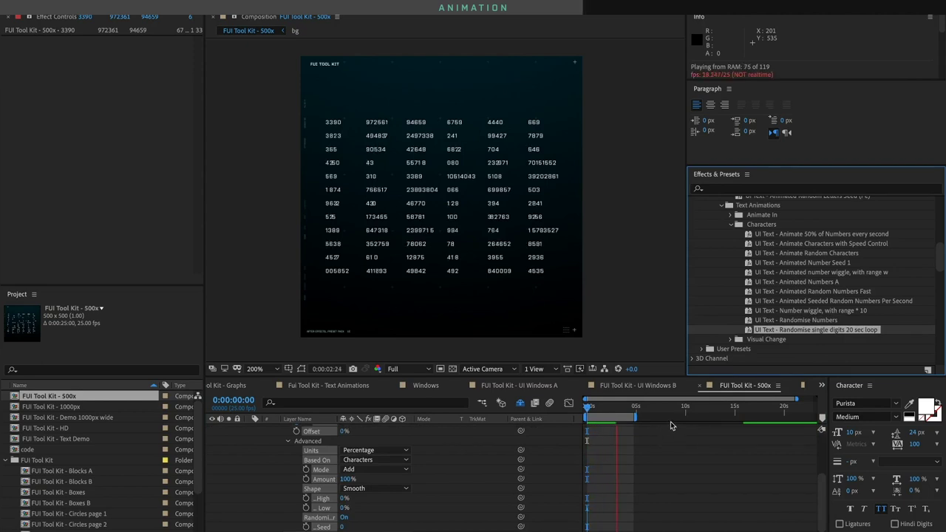
pyautogui.press('space')
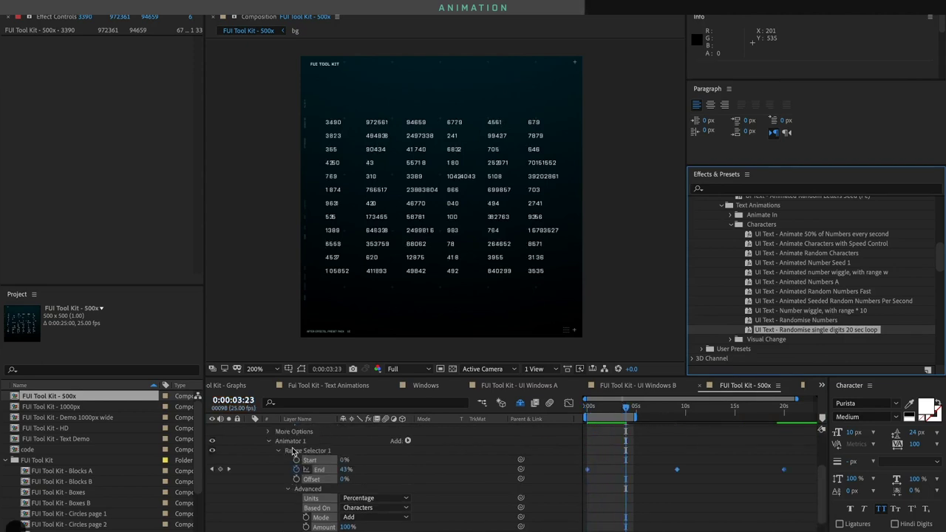
# Collapse the Characters presets and expand the Animate In group
pyautogui.hotkey('ctrl', 'z')
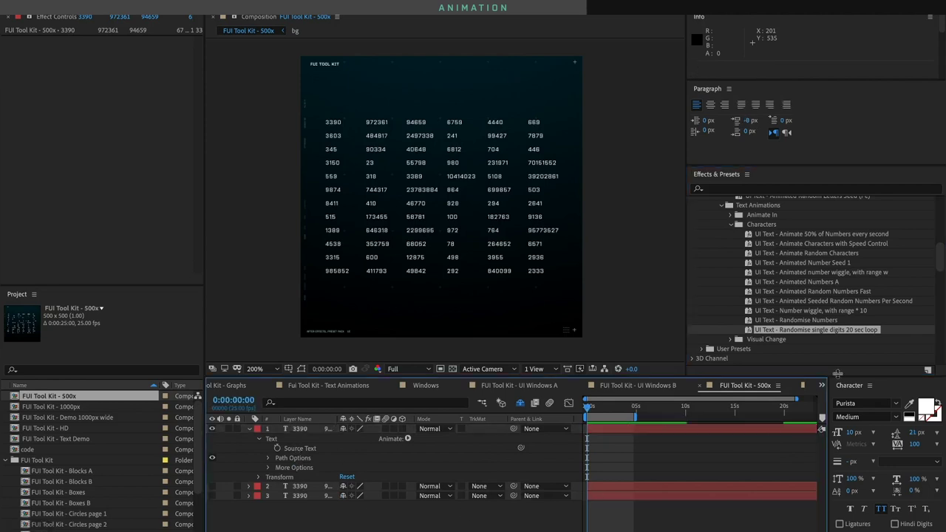
pyautogui.scroll(1, 769, 268)
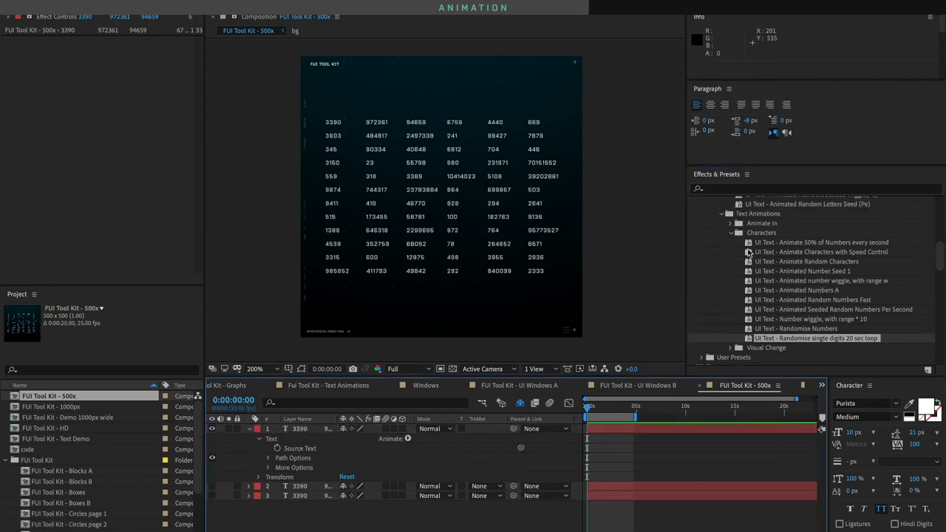
pyautogui.click(731, 233)
pyautogui.click(730, 223)
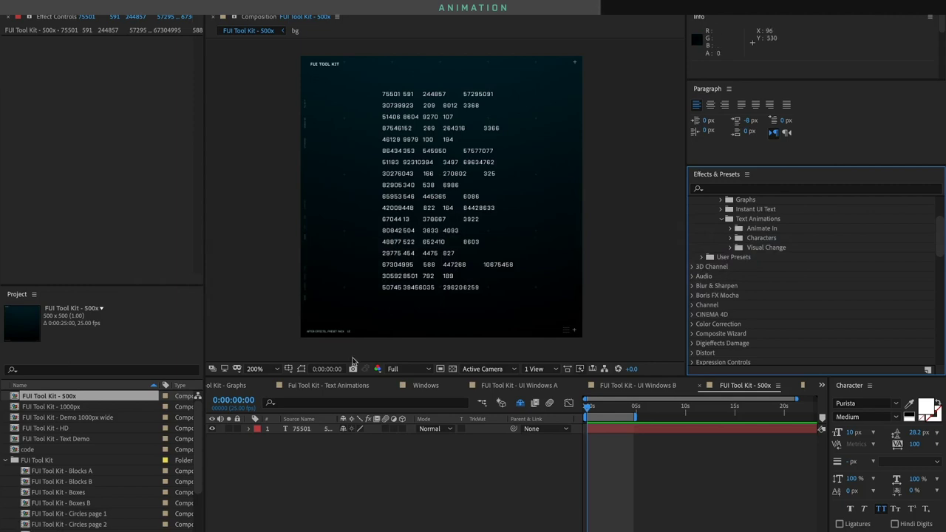
# Apply UI Text - Blinking Typing Cursor (Pe) to the number block and preview the type-on
pyautogui.click(303, 430)
pyautogui.click(730, 229)
pyautogui.scroll(-1, 765, 218)
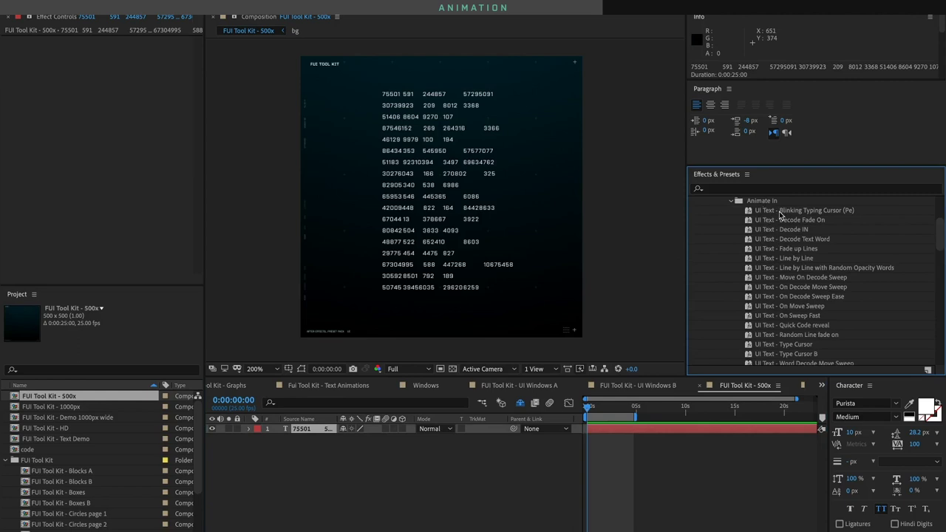
pyautogui.click(781, 212)
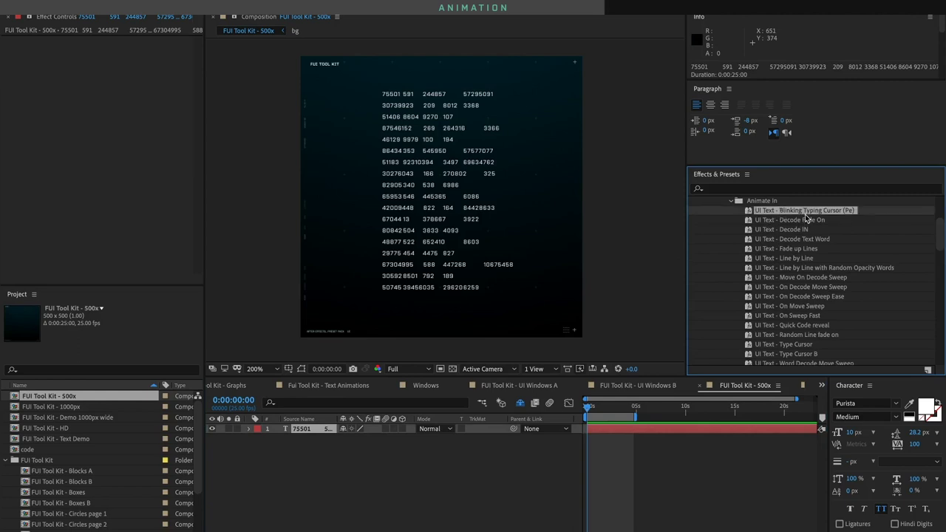
pyautogui.doubleClick(806, 214)
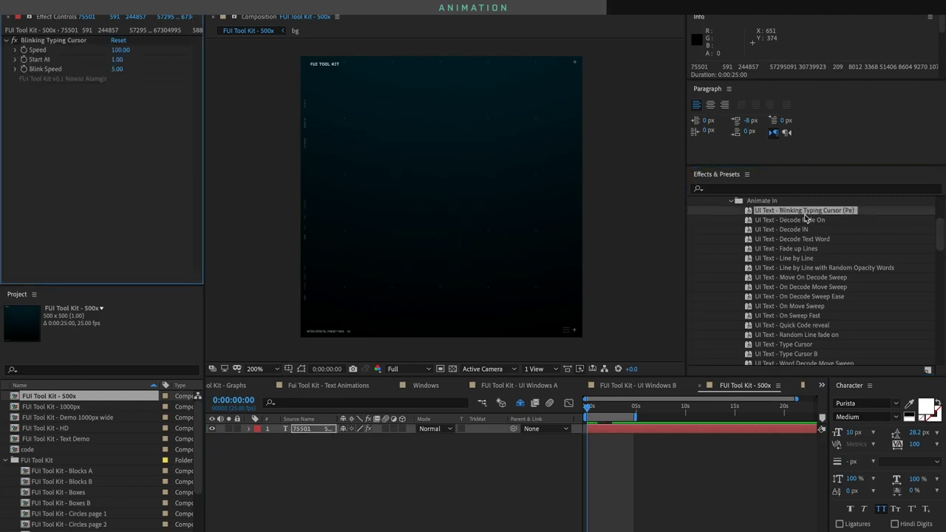
pyautogui.press('space')
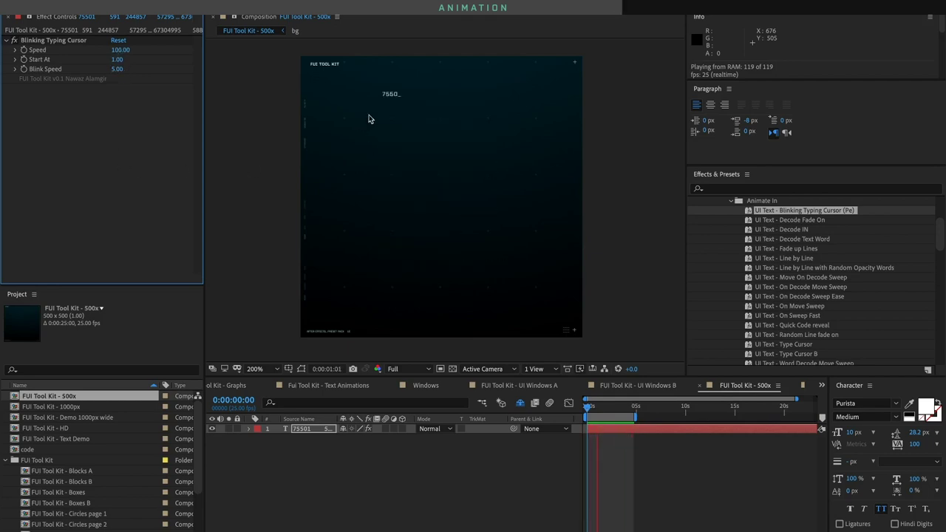
# Set the cursor's Start At to 2 and its typing Speed to 35
pyautogui.click(119, 59)
pyautogui.write('2')
pyautogui.press('Return')
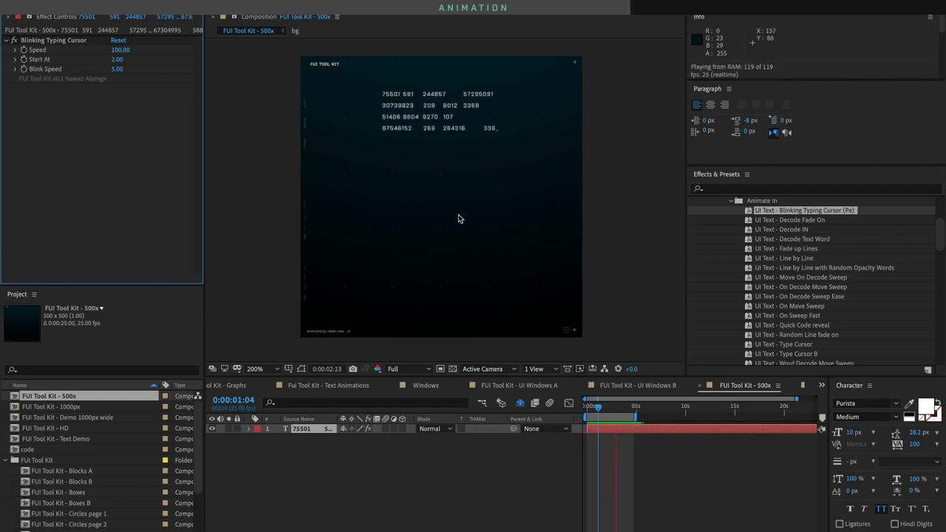
pyautogui.click(120, 50)
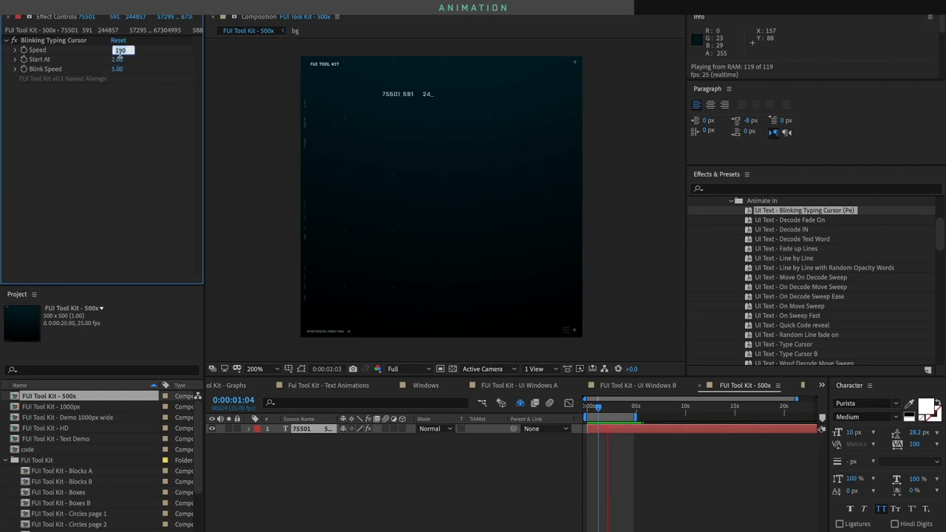
pyautogui.write('35')
pyautogui.press('Return')
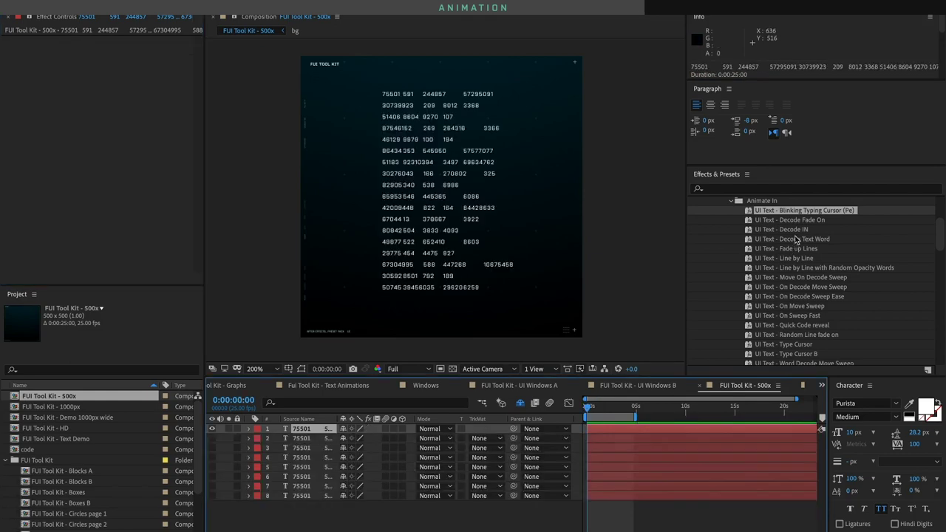
pyautogui.click(798, 221)
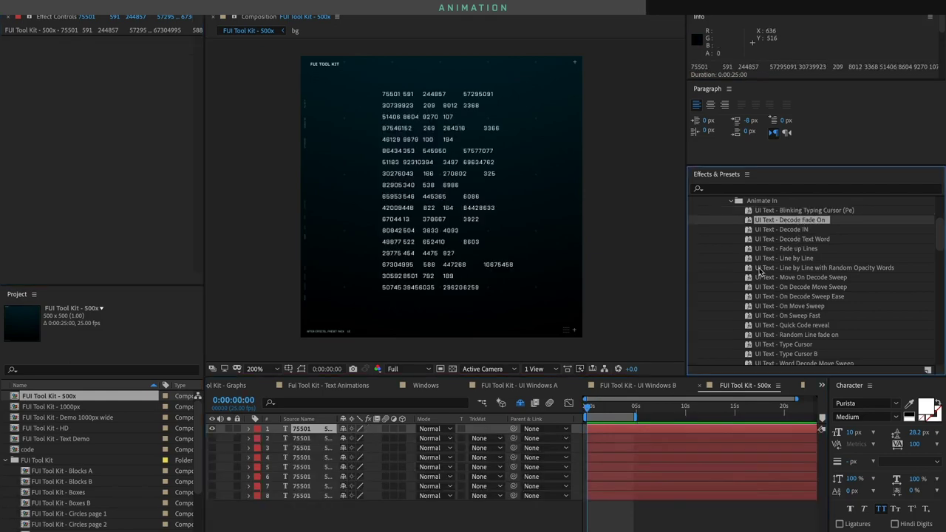
# Apply UI Text - Decode Fade On to the top number layer, preview, and return to frame one
pyautogui.doubleClick(799, 224)
pyautogui.press('space')
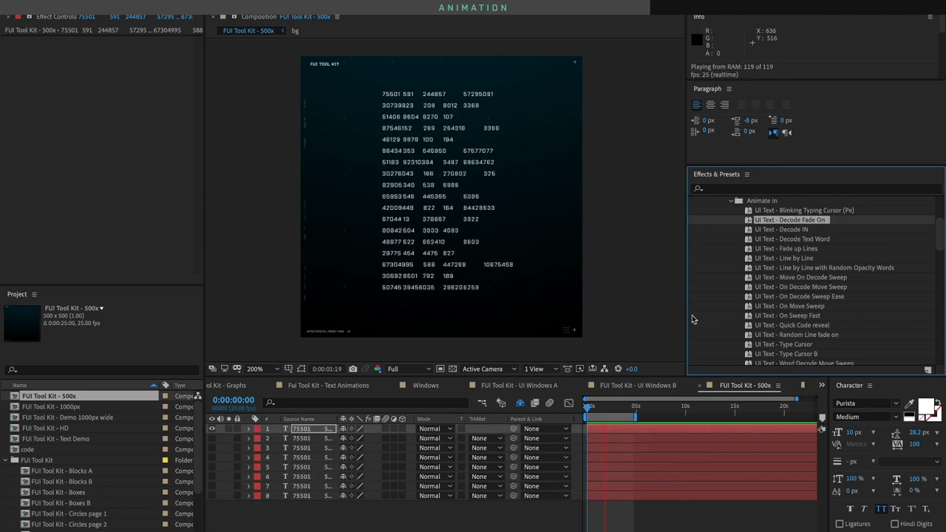
pyautogui.press('space')
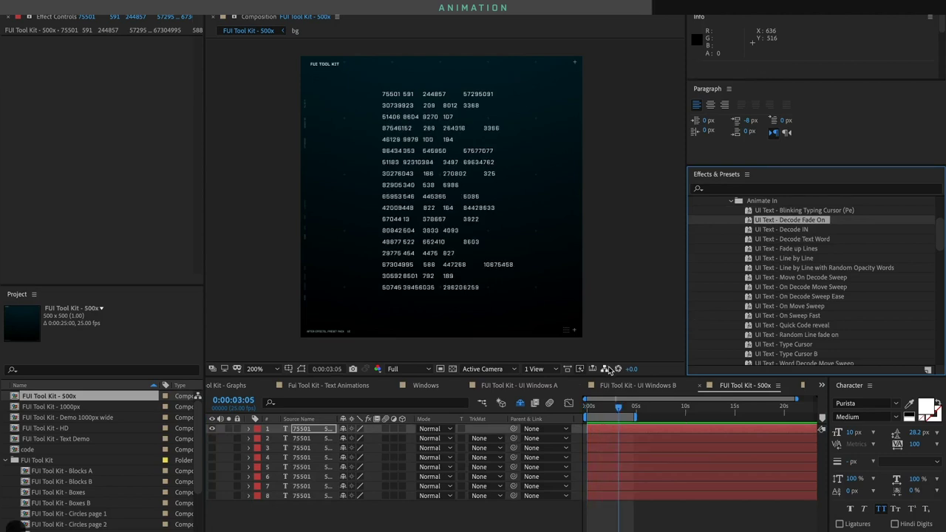
pyautogui.hotkey('ctrl', 'z')
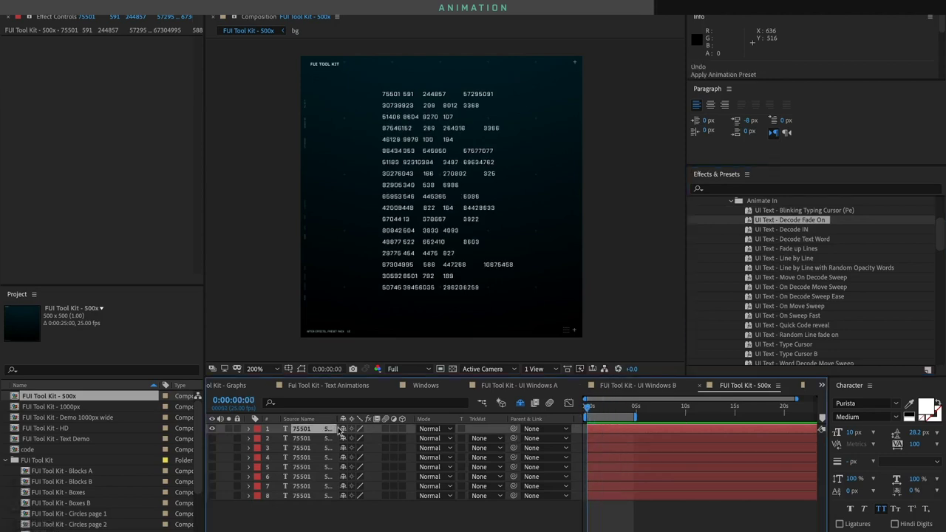
pyautogui.click(314, 429)
pyautogui.click(314, 429)
pyautogui.doubleClick(797, 221)
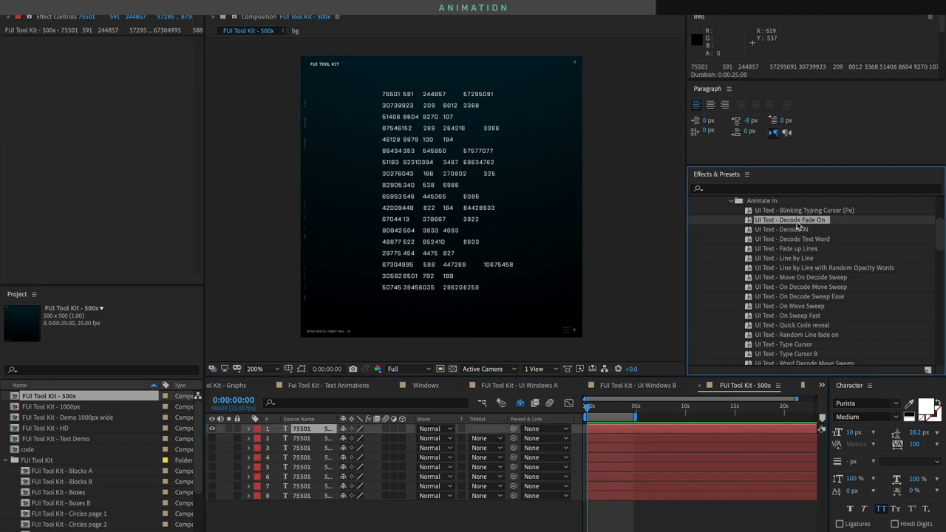
pyautogui.press('space')
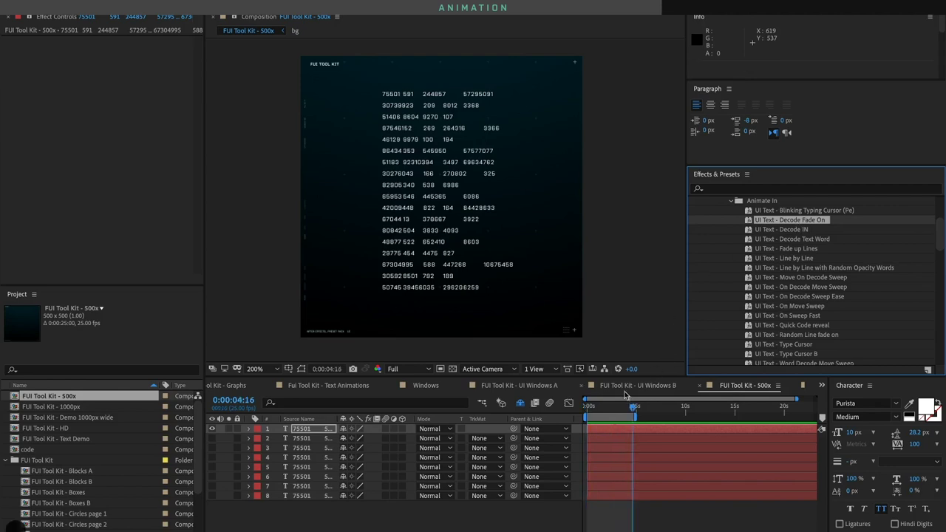
pyautogui.moveTo(596, 408); pyautogui.dragTo(606, 389)
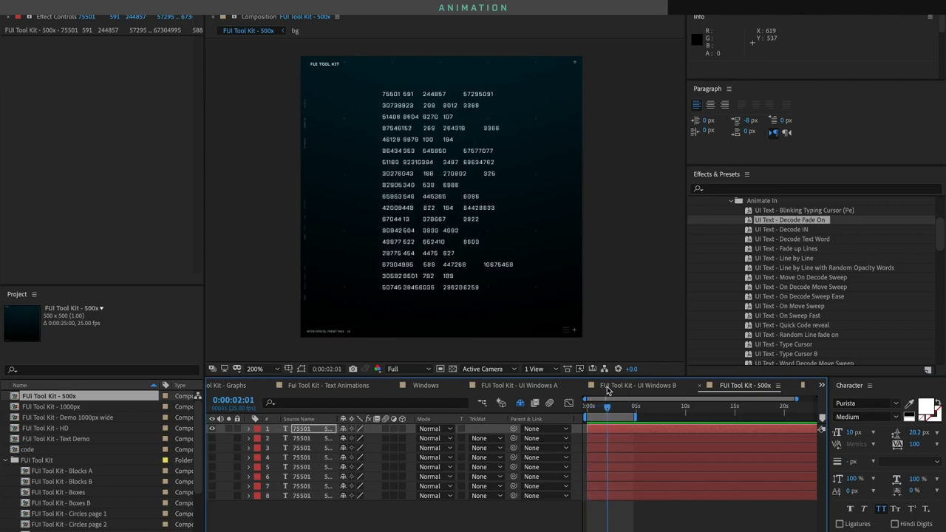
# Replace one number row in the top text layer with AFTER EFFECTS and preview its decode from frame 0
pyautogui.click(363, 432)
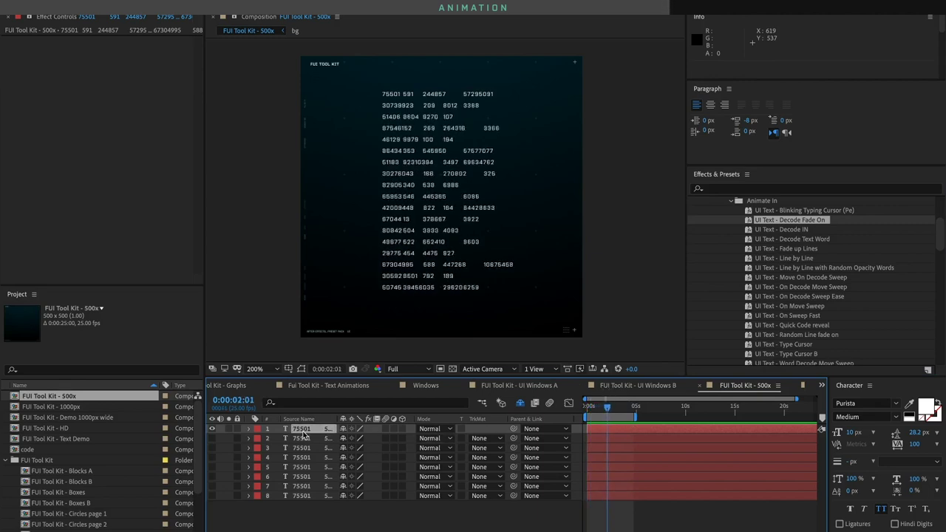
pyautogui.tripleClick(433, 231)
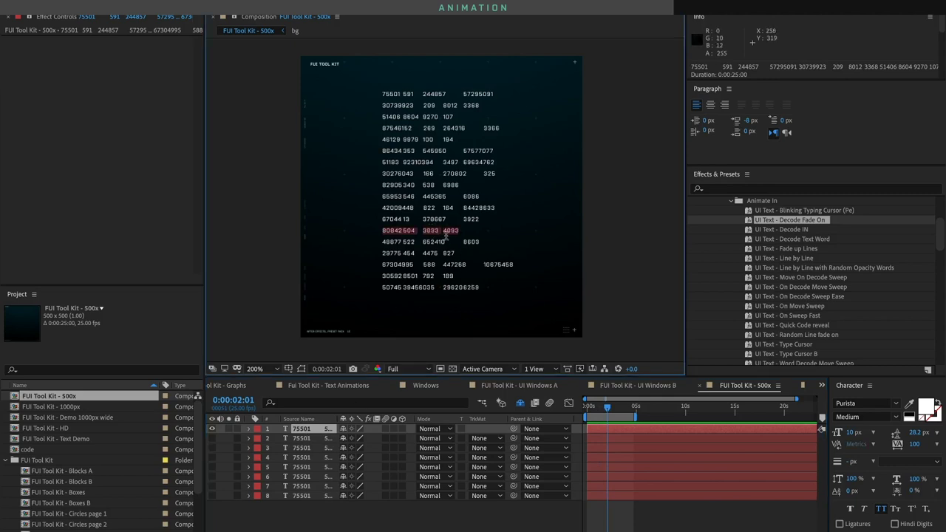
pyautogui.write('PRESETS')
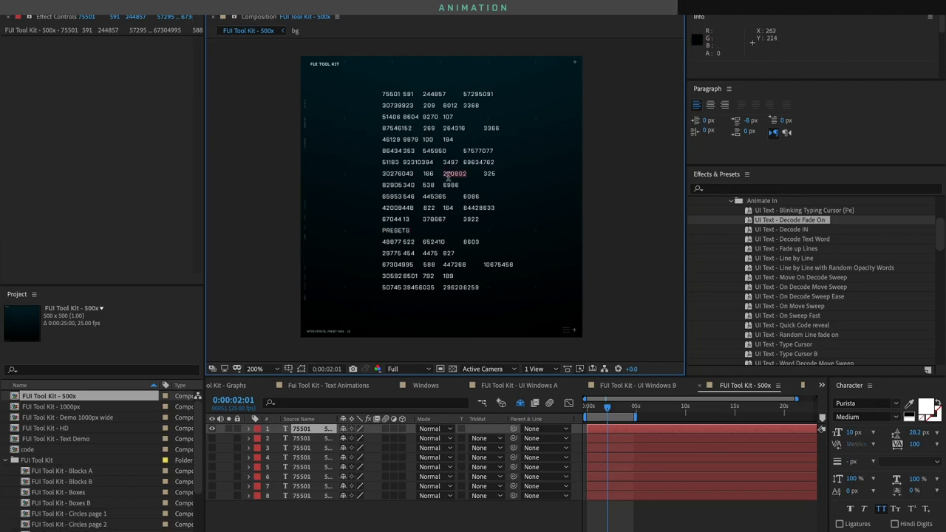
pyautogui.write('DESIGN')
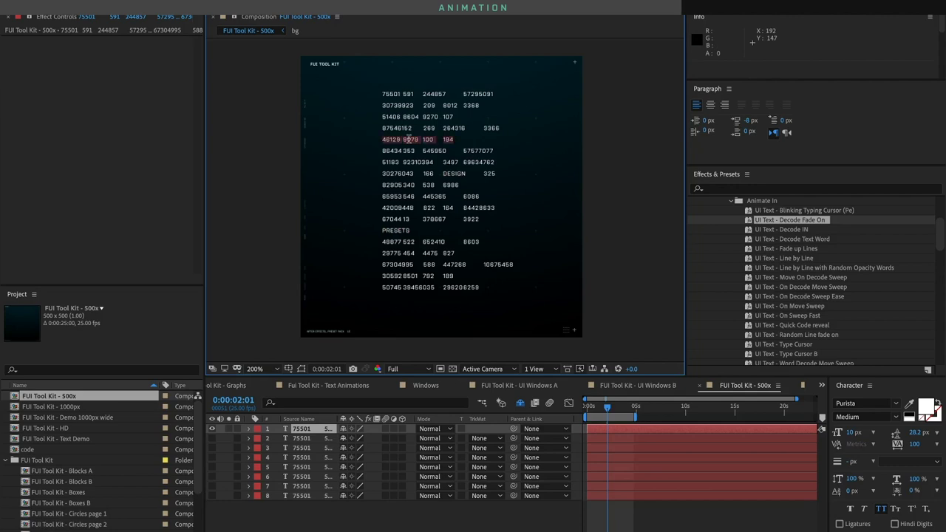
pyautogui.write('AFTER E')
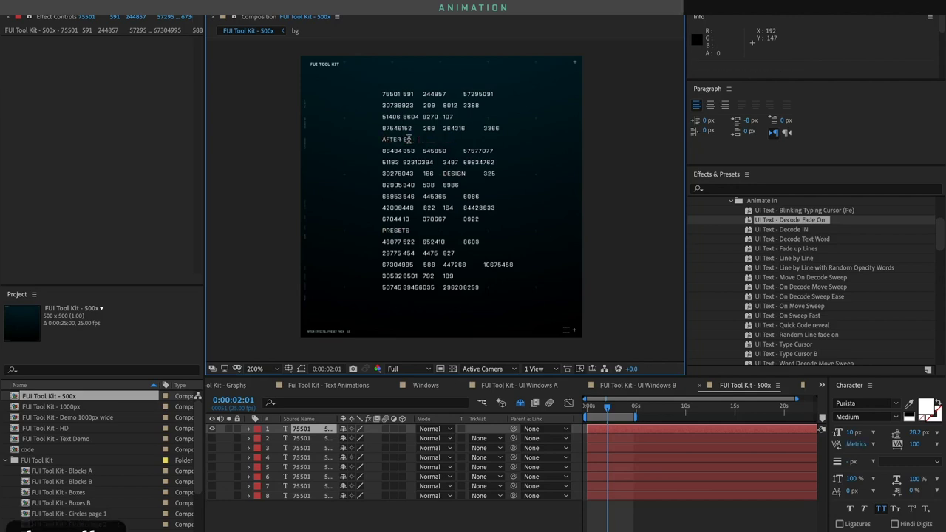
pyautogui.write('FFECTS')
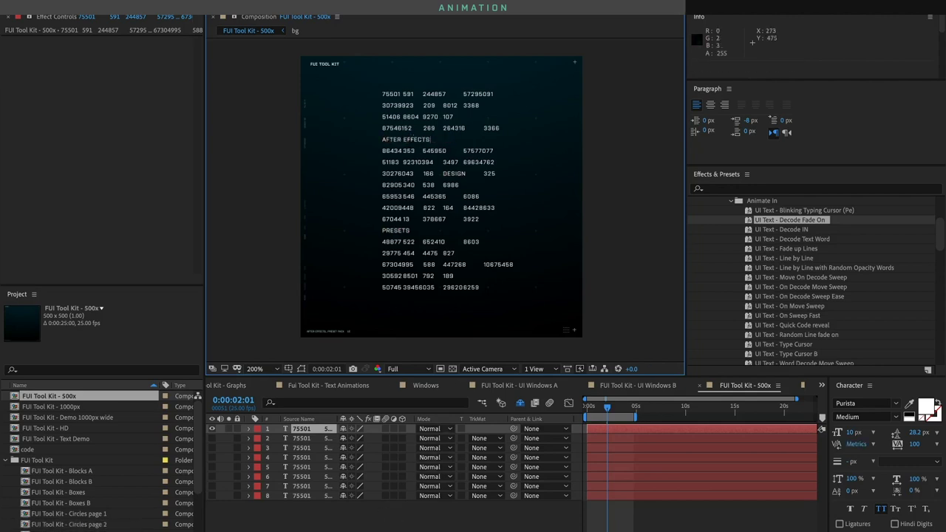
pyautogui.click(821, 429)
pyautogui.moveTo(584, 416); pyautogui.dragTo(582, 412)
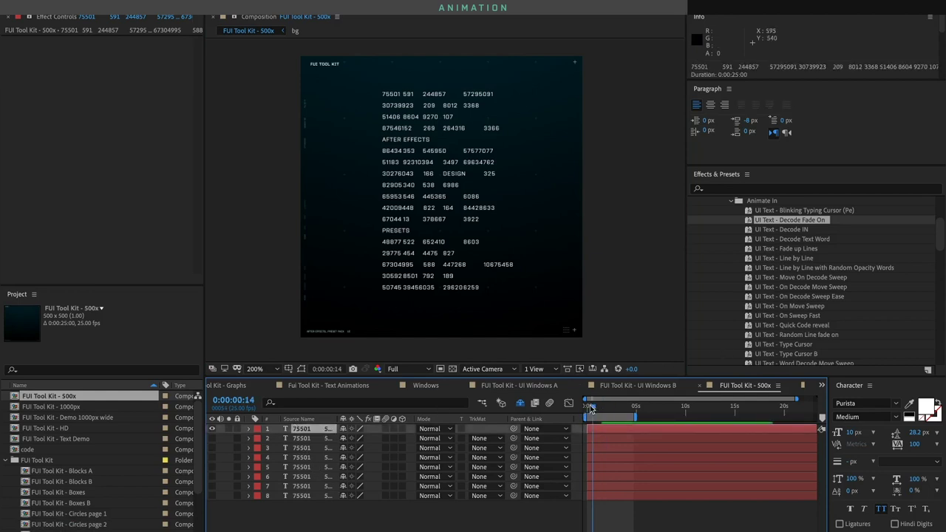
pyautogui.press('space')
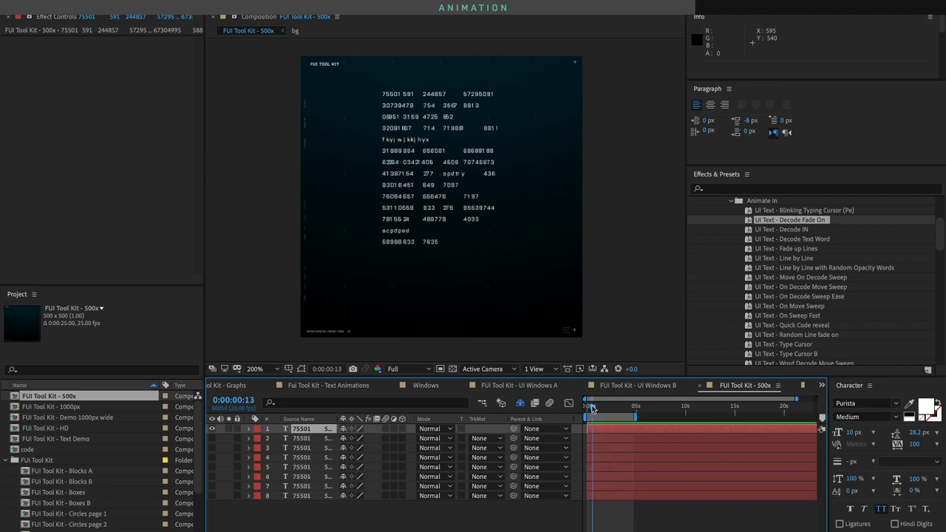
# Audition the UI Text - Decode IN preset on the number grid, then undo it
pyautogui.click(782, 229)
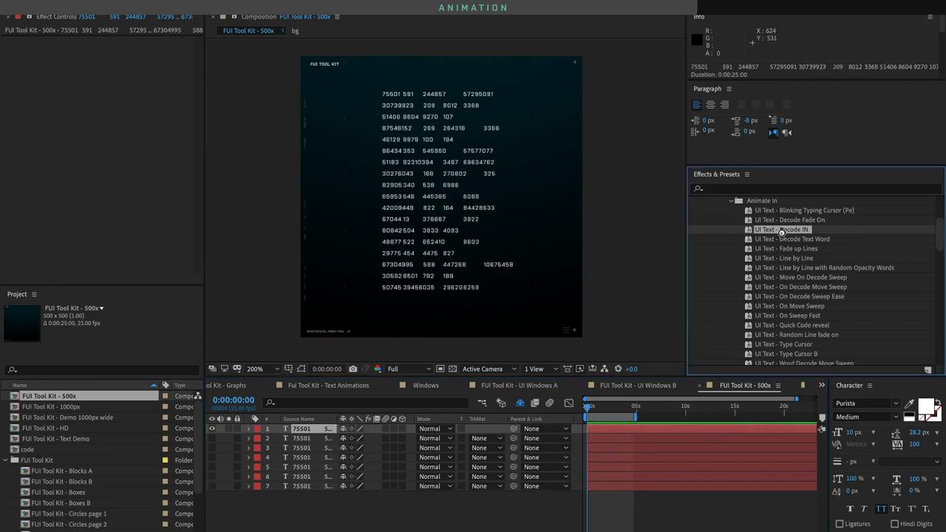
pyautogui.press('space')
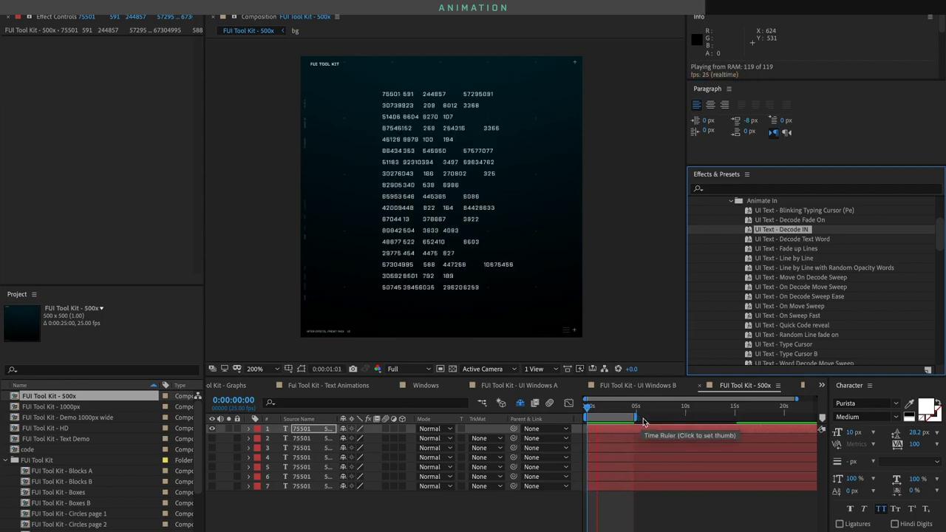
pyautogui.press('space')
pyautogui.hotkey('ctrl', 'z')
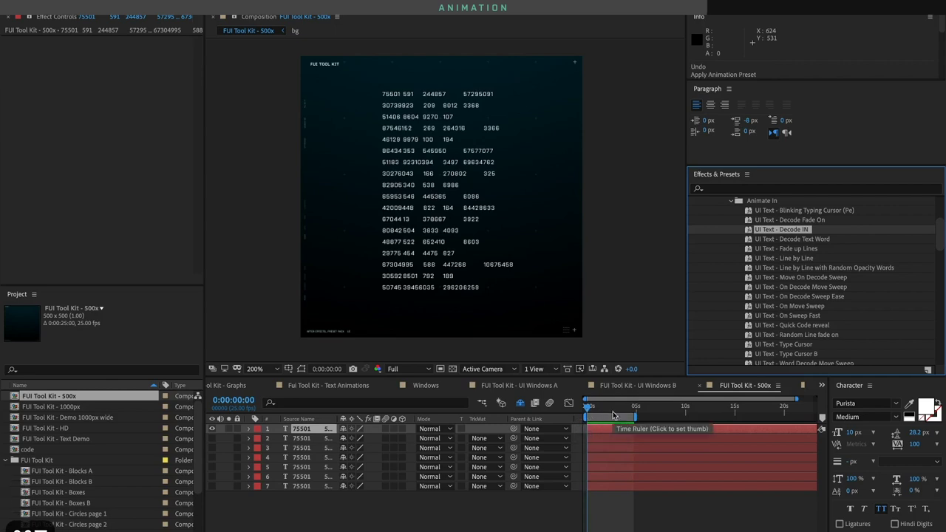
# Apply UI Text - Decode Text Word to the numbers, preview it, and undo it
pyautogui.click(805, 241)
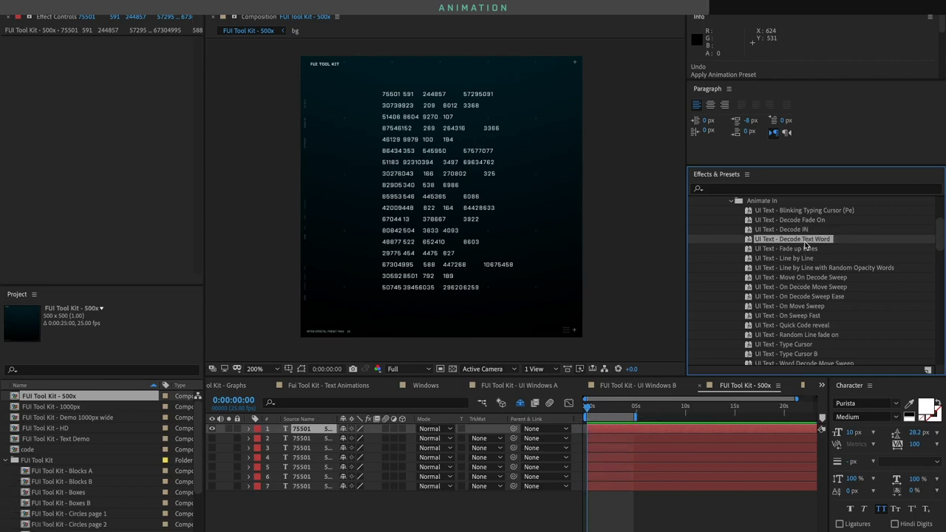
pyautogui.doubleClick(805, 242)
pyautogui.press('space')
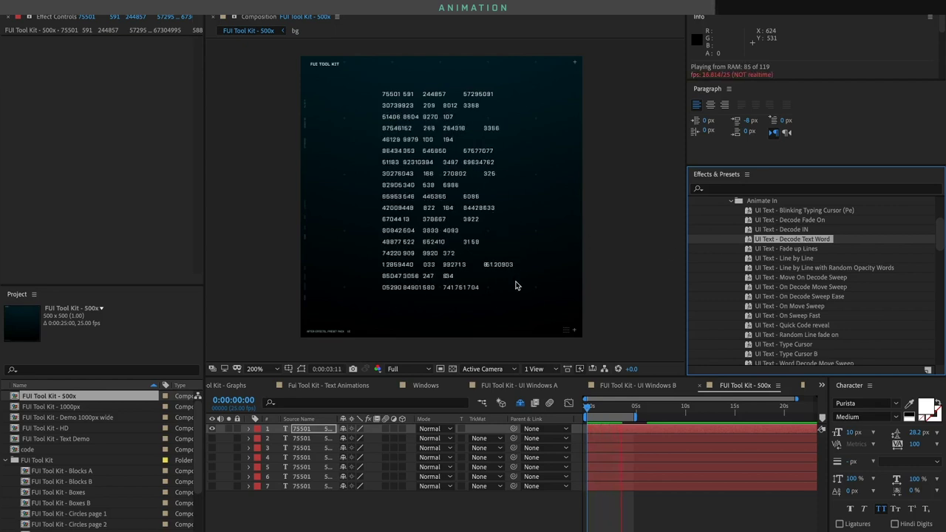
pyautogui.press('space')
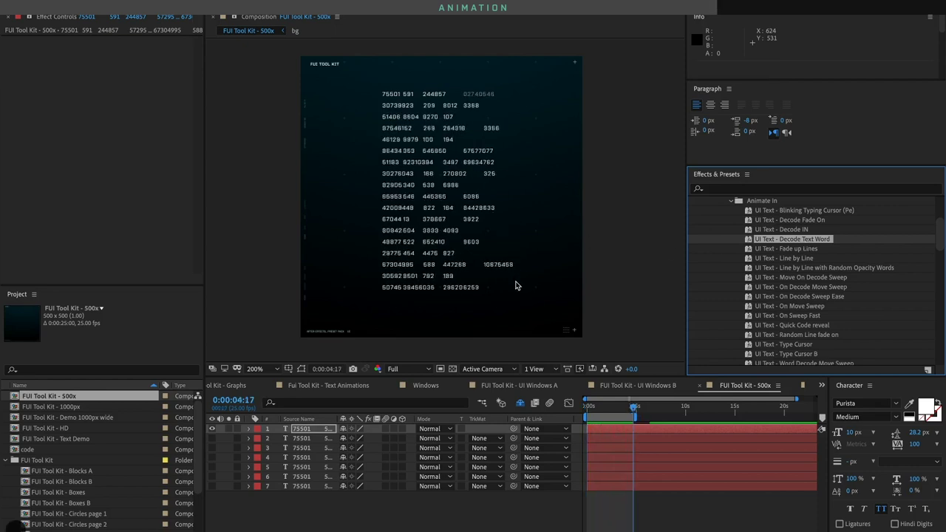
pyautogui.hotkey('ctrl', 'z')
pyautogui.click(798, 249)
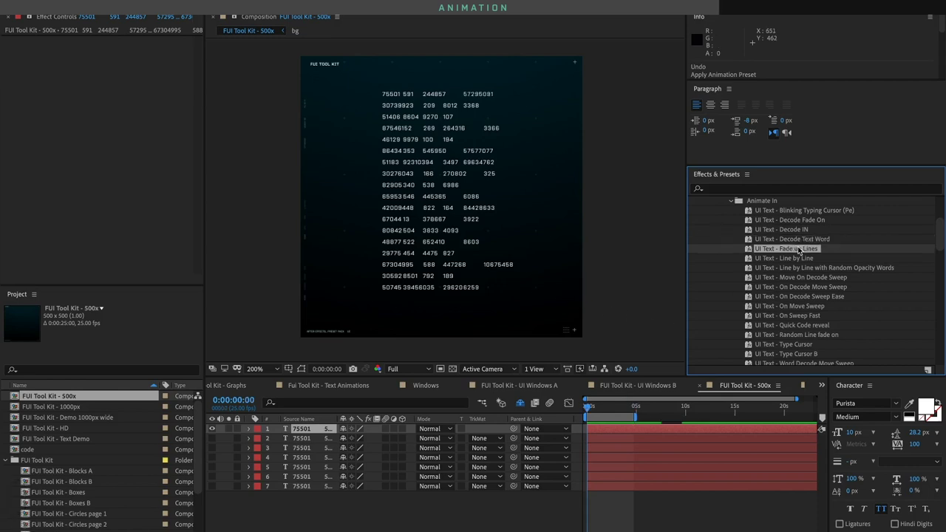
# Audition the Fade up Lines preset on the number grid and undo it
pyautogui.doubleClick(799, 249)
pyautogui.press('space')
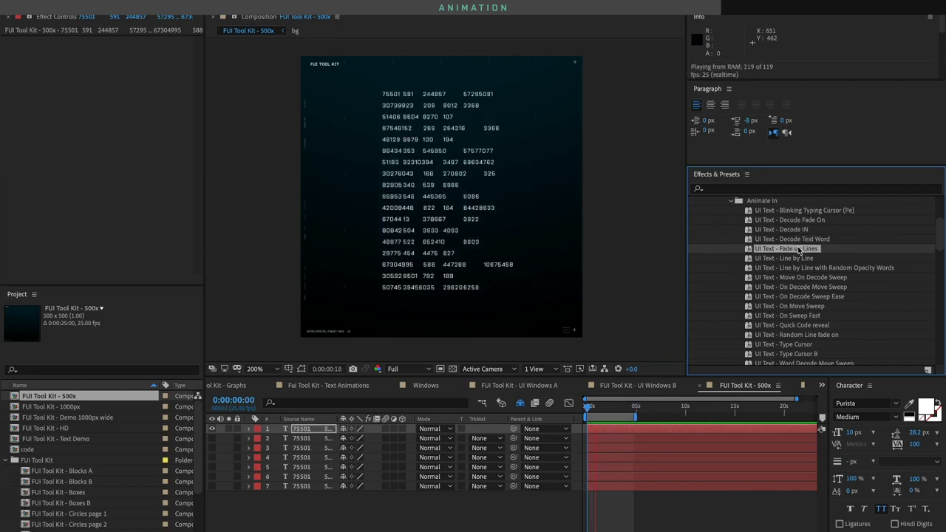
pyautogui.press('space')
pyautogui.hotkey('ctrl', 'z')
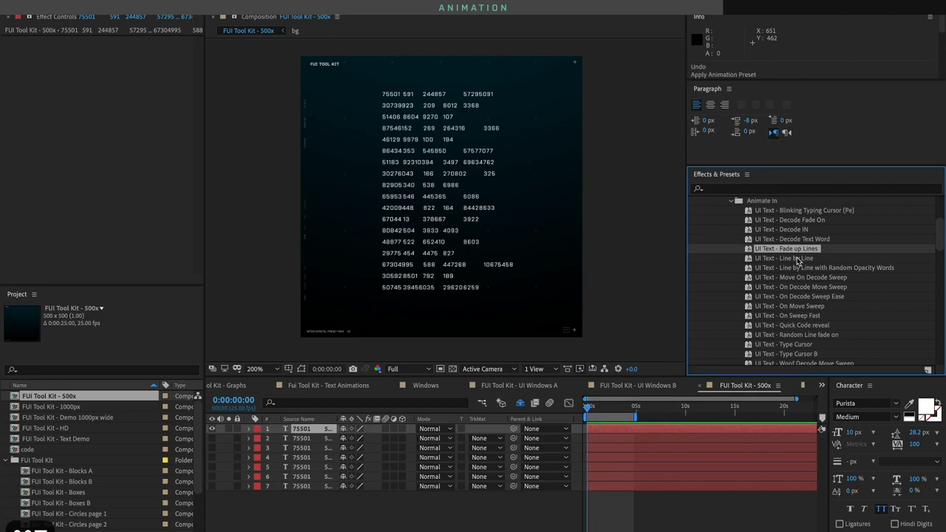
# Audition the Line by Line preset and undo it
pyautogui.doubleClick(802, 258)
pyautogui.press('space')
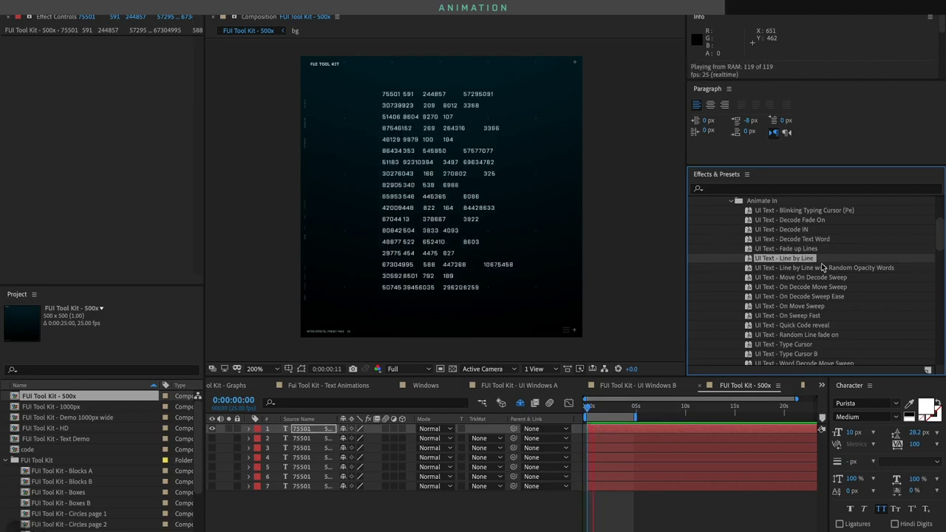
pyautogui.press('space')
pyautogui.click(813, 269)
pyautogui.hotkey('ctrl', 'z')
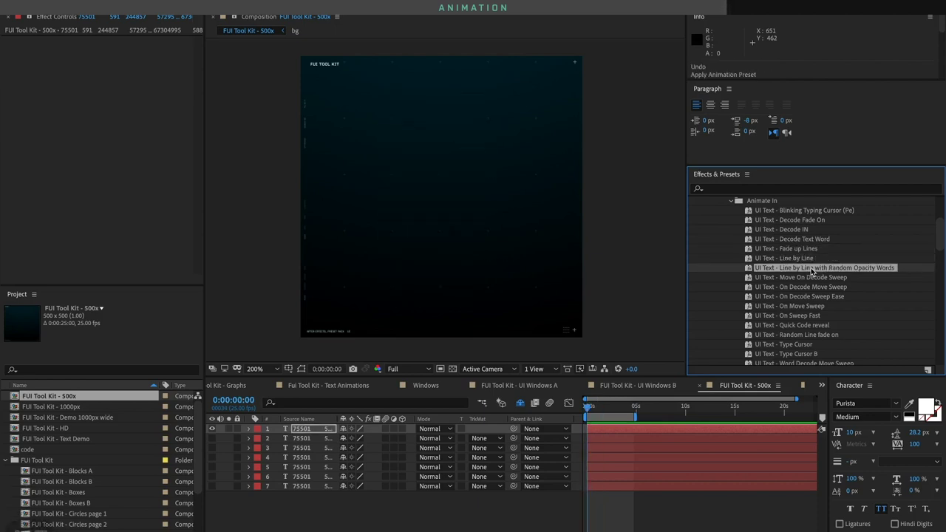
# Apply Line by Line with Random Opacity Words and preview it
pyautogui.doubleClick(811, 269)
pyautogui.press('space')
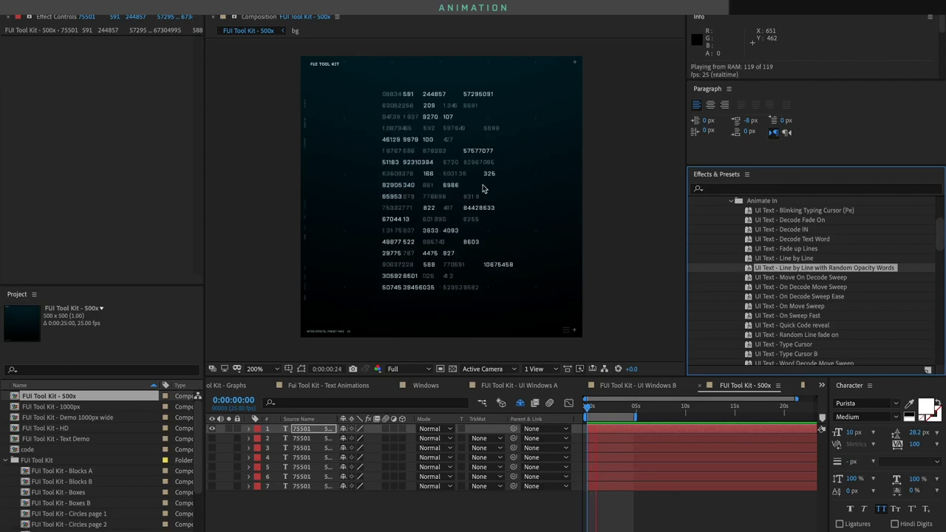
pyautogui.press('space')
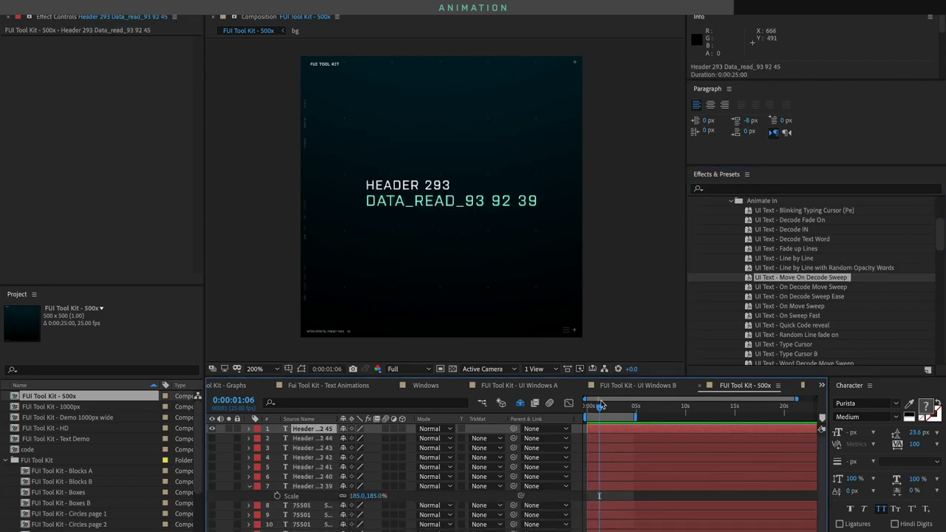
# Apply Move On Decode Sweep to the header text and preview it from the start
pyautogui.moveTo(601, 405); pyautogui.dragTo(506, 414)
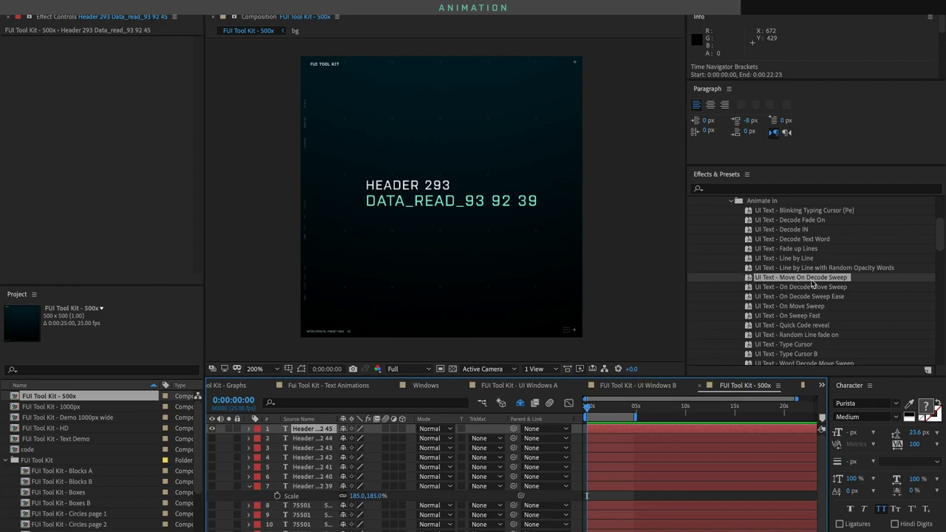
pyautogui.doubleClick(777, 279)
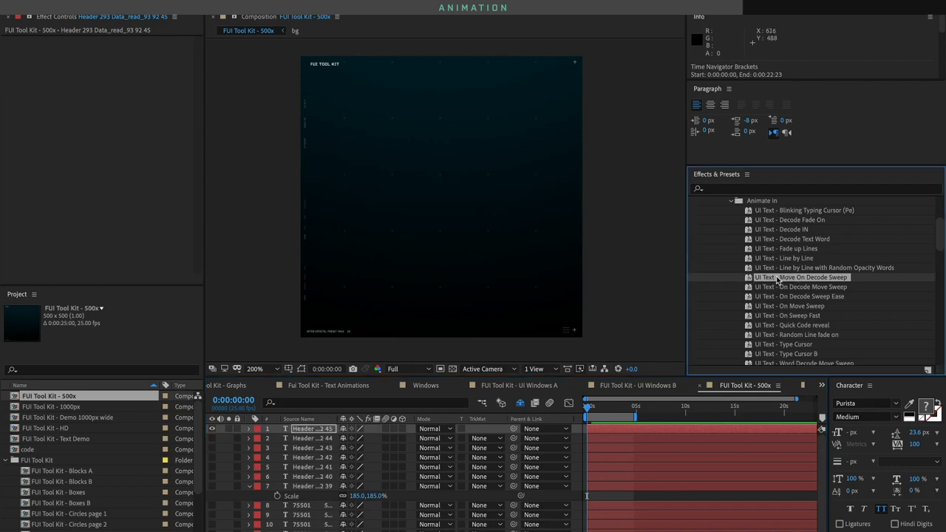
pyautogui.press('space')
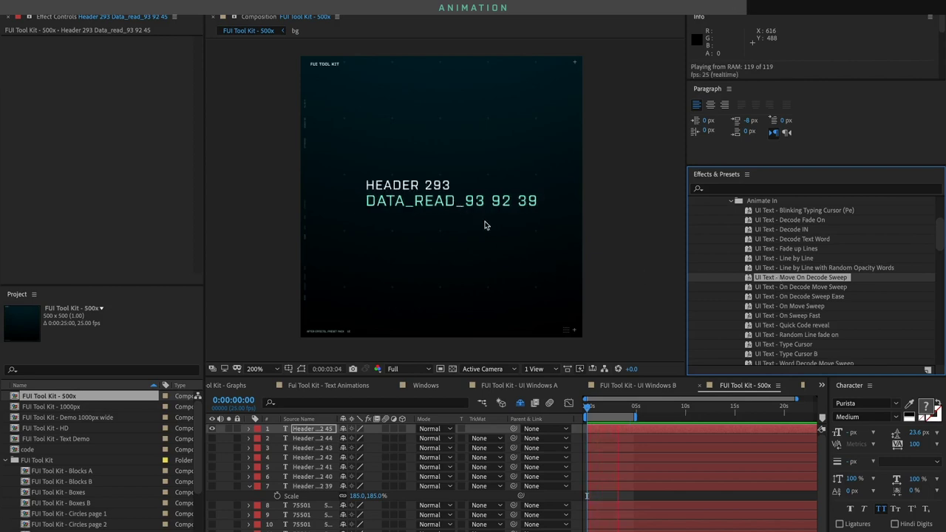
pyautogui.click(601, 403)
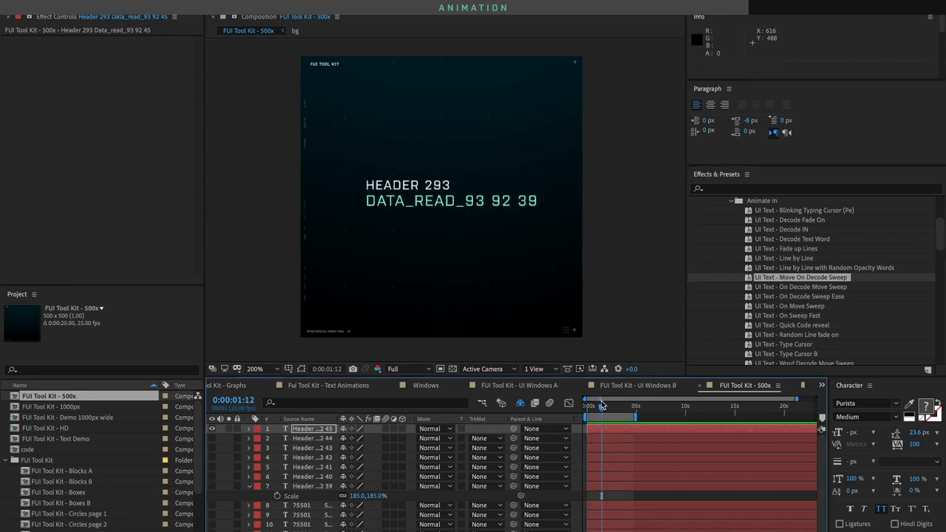
# Turn off all caps and retype the header lines as HEADER_293 and DATA_READ_93 92 39
pyautogui.click(882, 509)
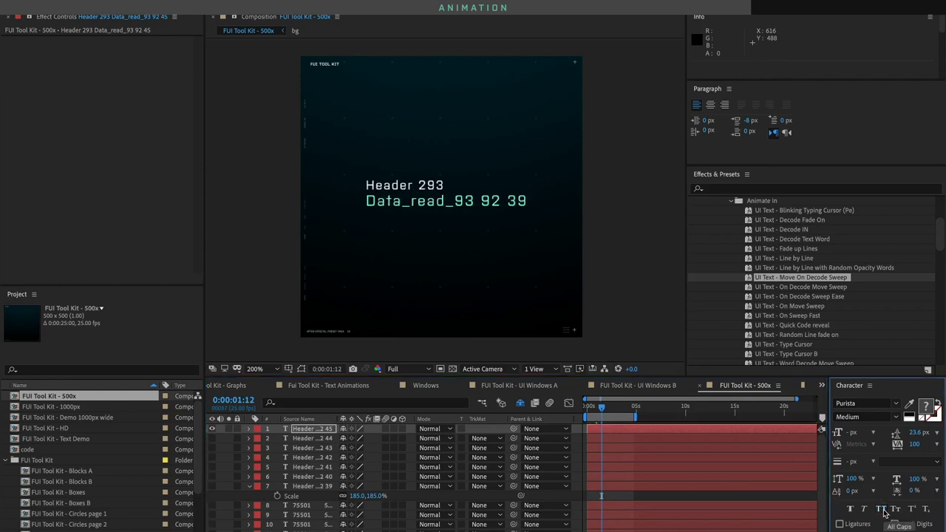
pyautogui.doubleClick(303, 429)
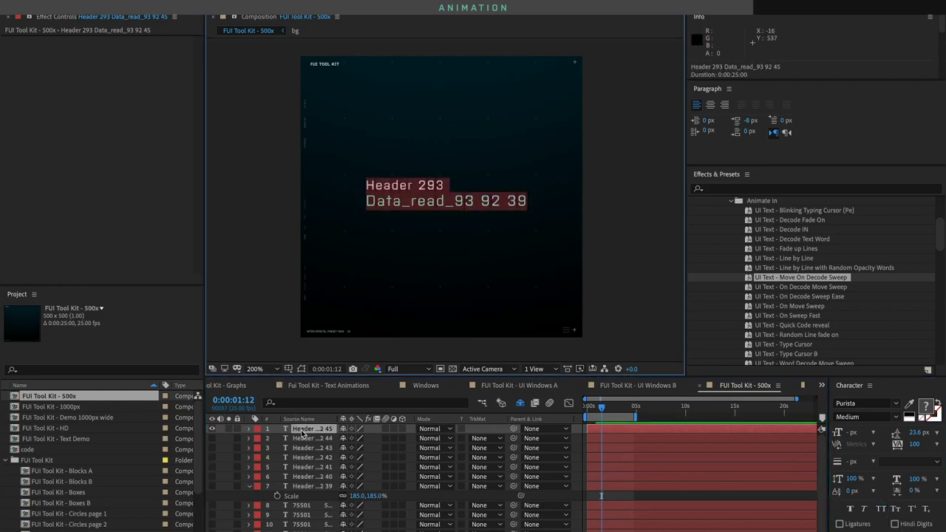
pyautogui.tripleClick(395, 189)
pyautogui.doubleClick(392, 190)
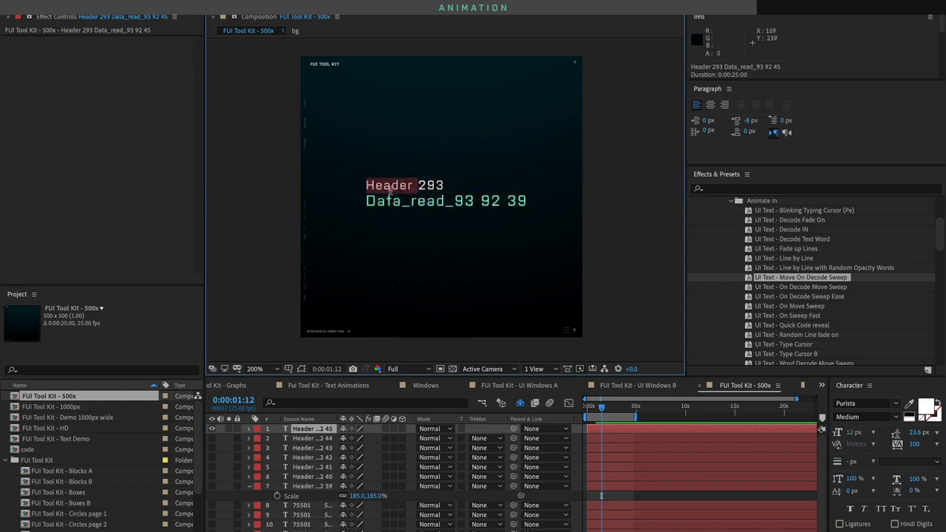
pyautogui.write('HEADER')
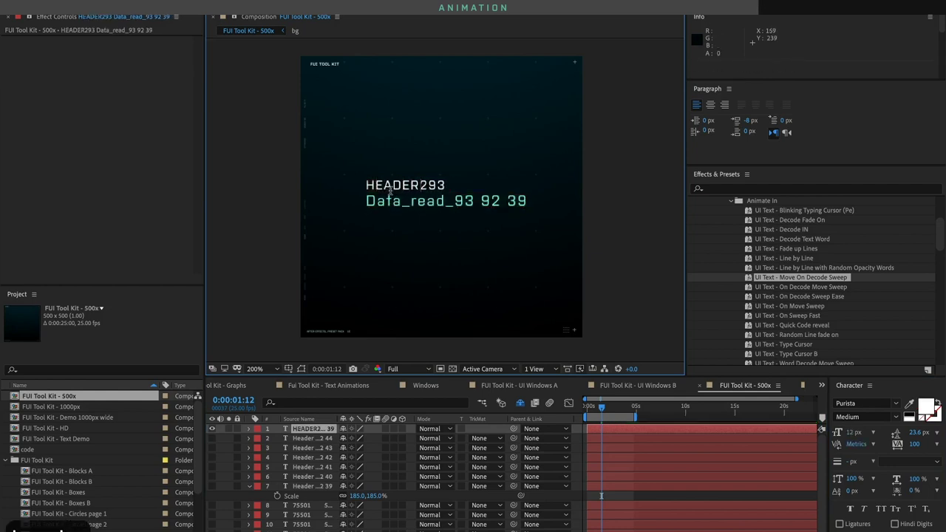
pyautogui.write('_')
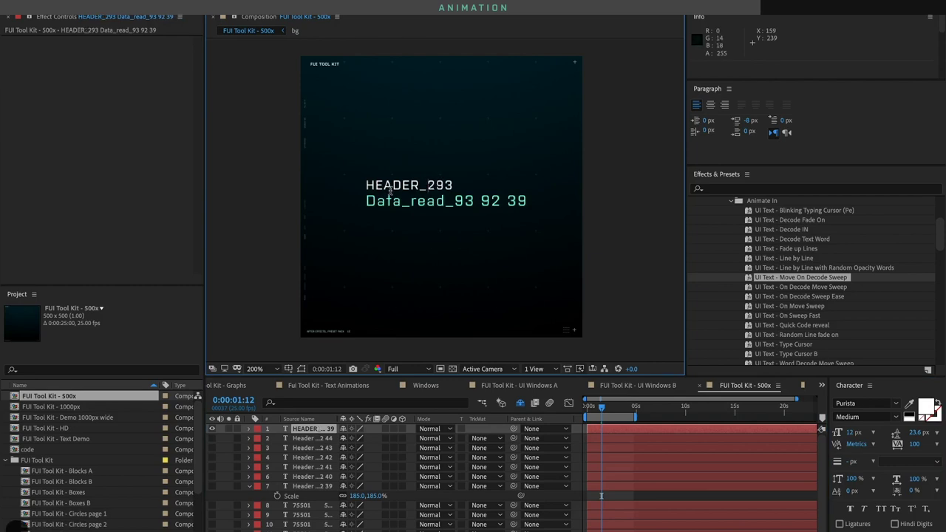
pyautogui.doubleClick(388, 201)
pyautogui.click(388, 201)
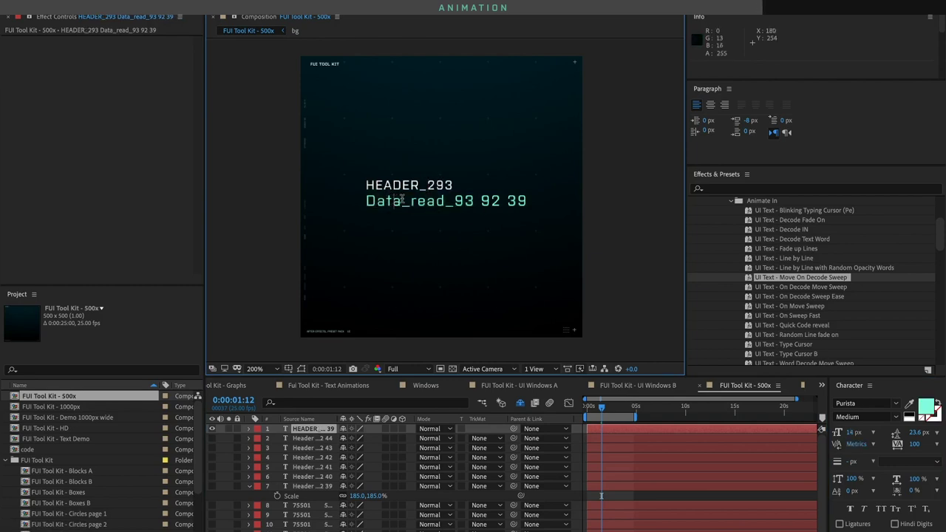
pyautogui.moveTo(444, 201); pyautogui.dragTo(363, 201)
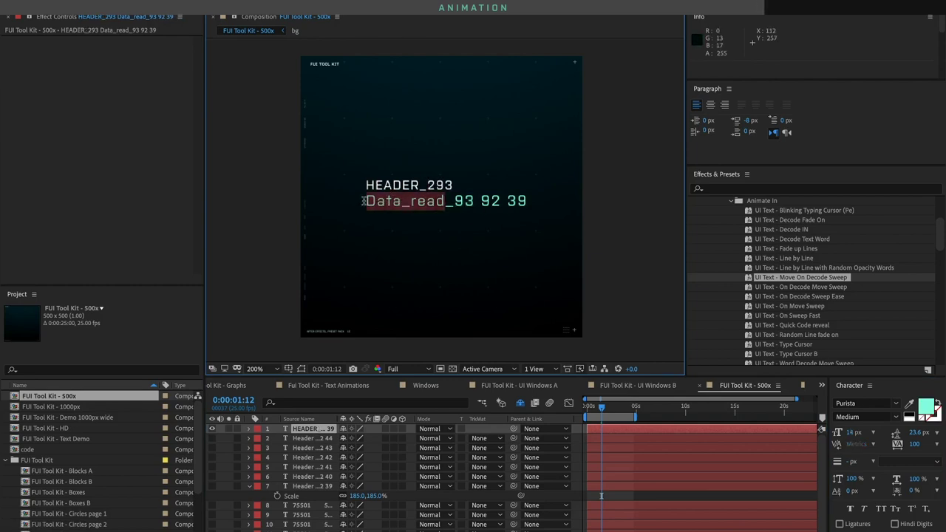
pyautogui.write('DATA_')
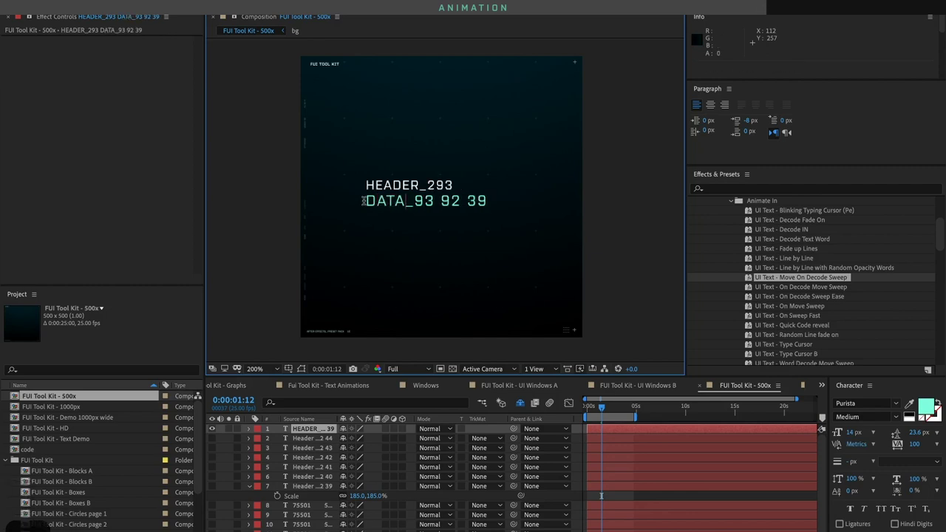
pyautogui.write('READ')
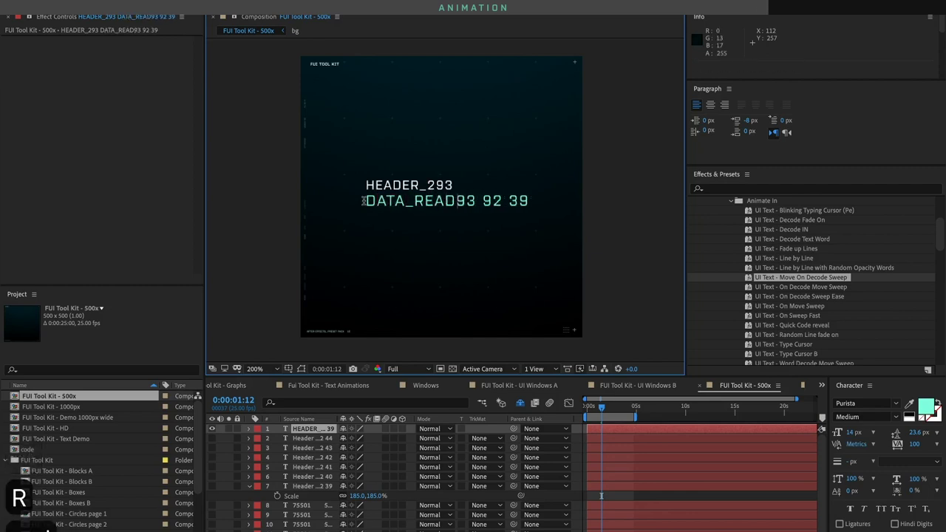
pyautogui.write('_')
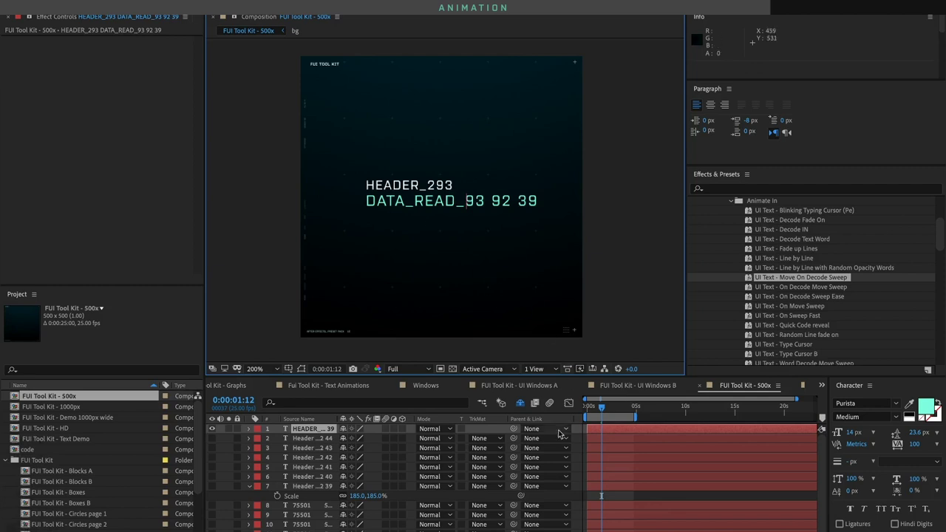
pyautogui.click(588, 407)
# Replay the decode-in animation from the start, then select the second header layer
pyautogui.press('capslock')
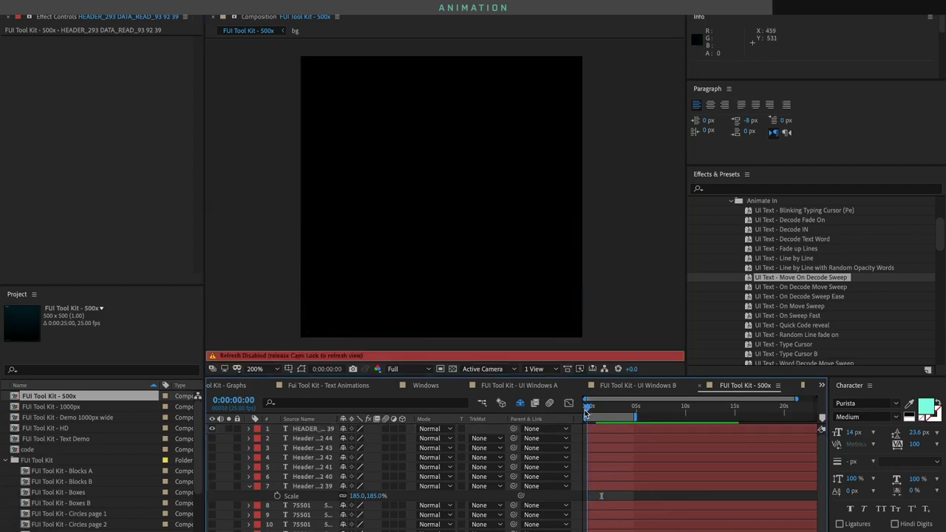
pyautogui.press('capslock')
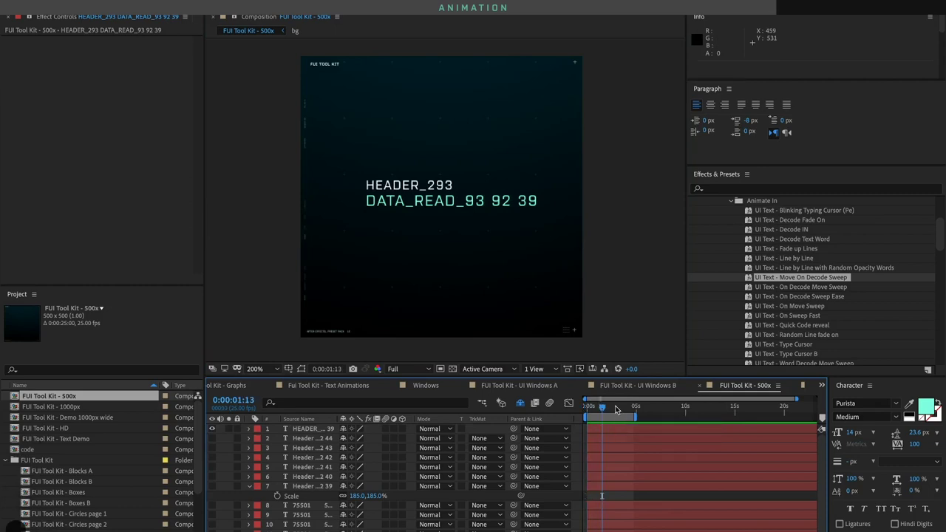
pyautogui.moveTo(587, 408); pyautogui.dragTo(598, 397)
pyautogui.press('space')
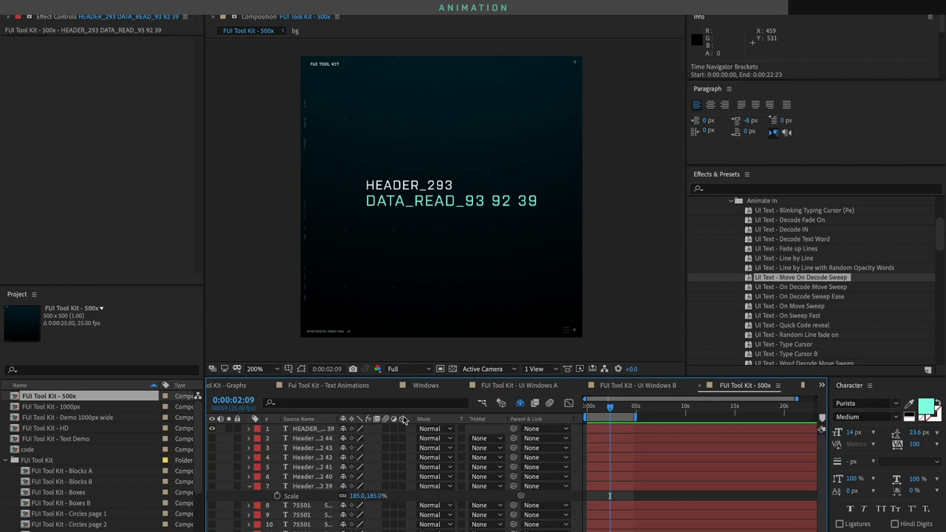
pyautogui.click(318, 438)
pyautogui.click(813, 288)
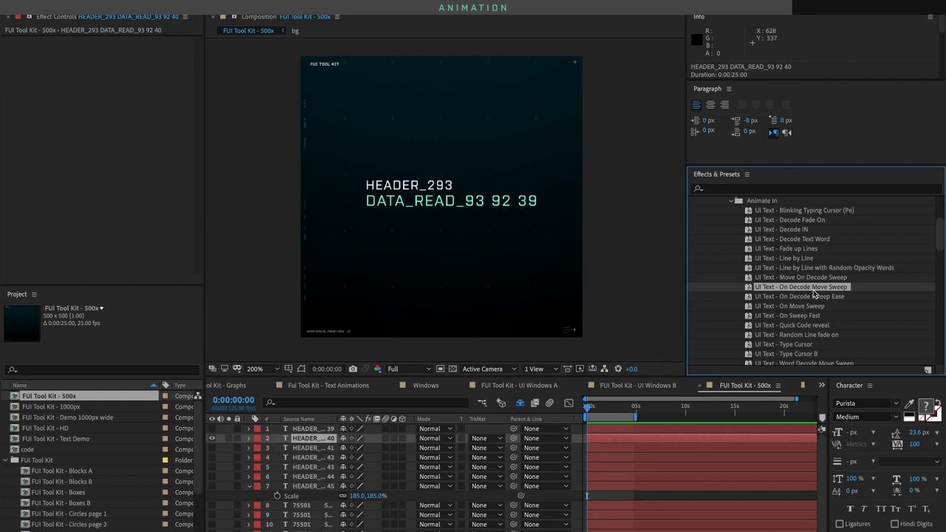
# Apply On Decode Move Sweep to header layer 2 and preview it
pyautogui.doubleClick(813, 289)
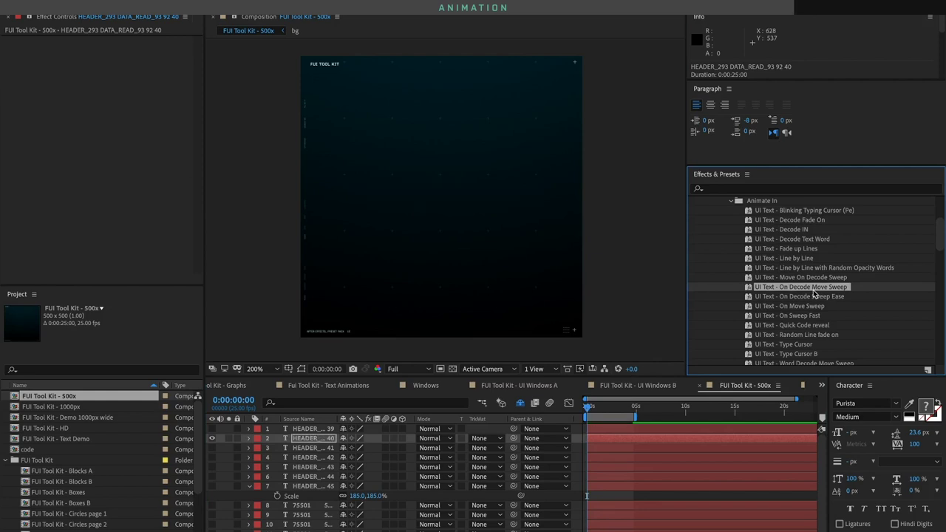
pyautogui.press('space')
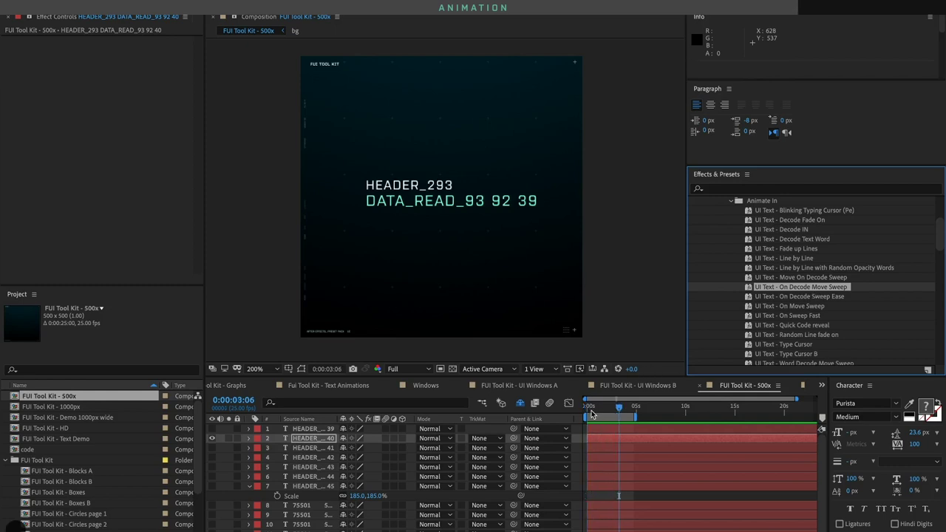
pyautogui.moveTo(589, 408); pyautogui.dragTo(600, 408)
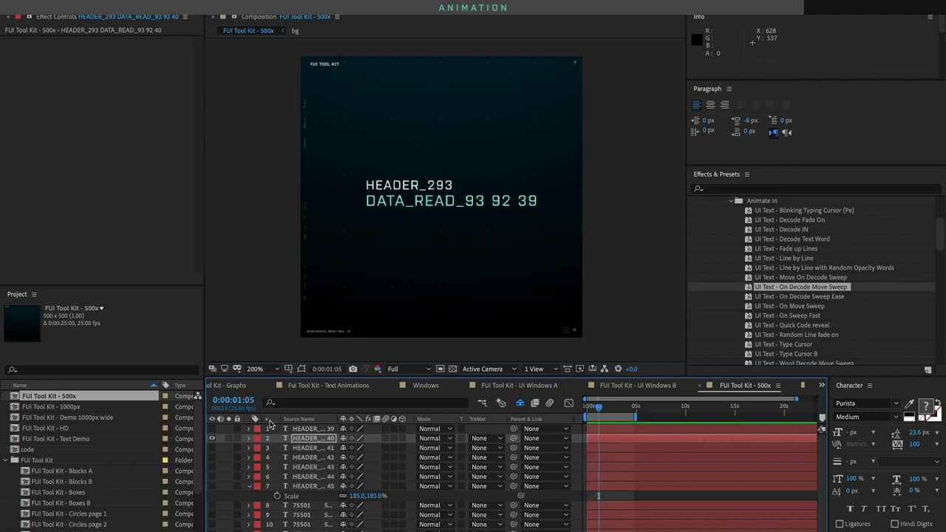
# Switch to header layer 3 and audition On Decode Sweep Ease from the start
pyautogui.click(213, 438)
pyautogui.click(212, 448)
pyautogui.click(335, 450)
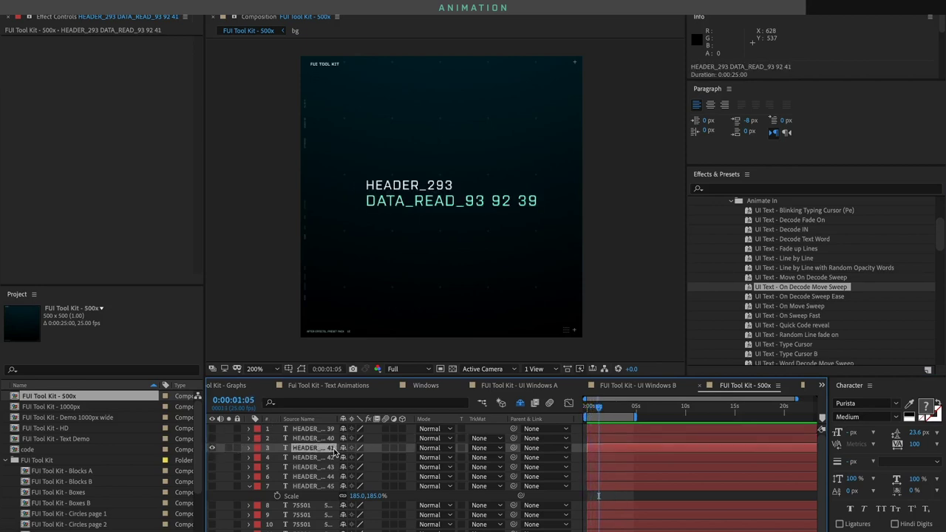
pyautogui.moveTo(585, 407); pyautogui.dragTo(602, 409)
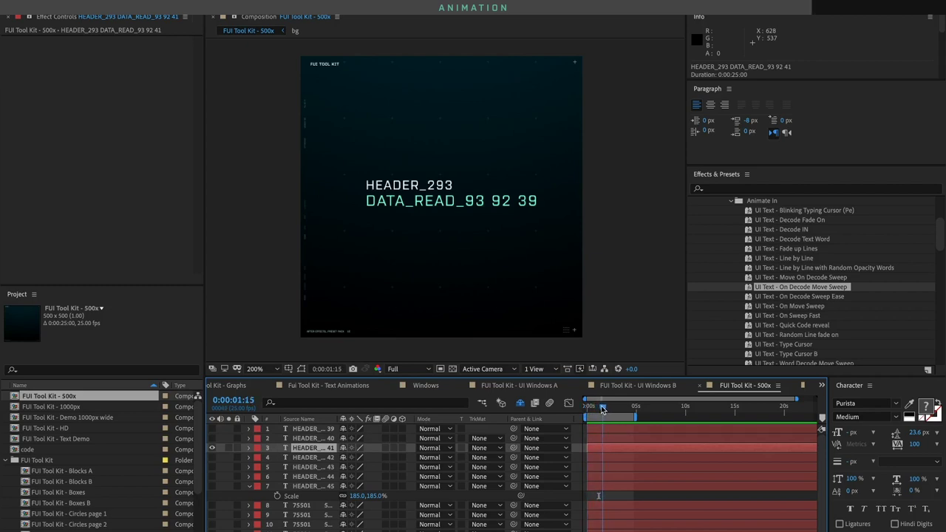
pyautogui.click(802, 299)
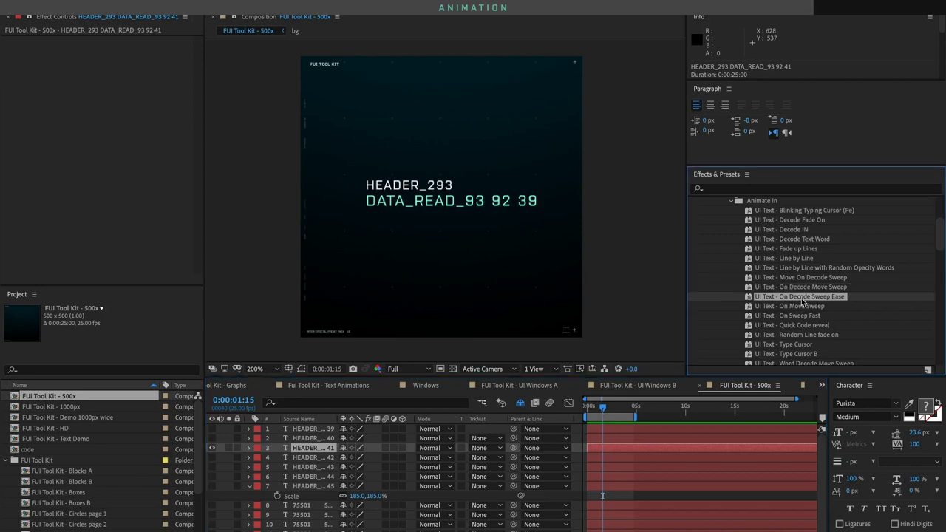
pyautogui.doubleClick(803, 301)
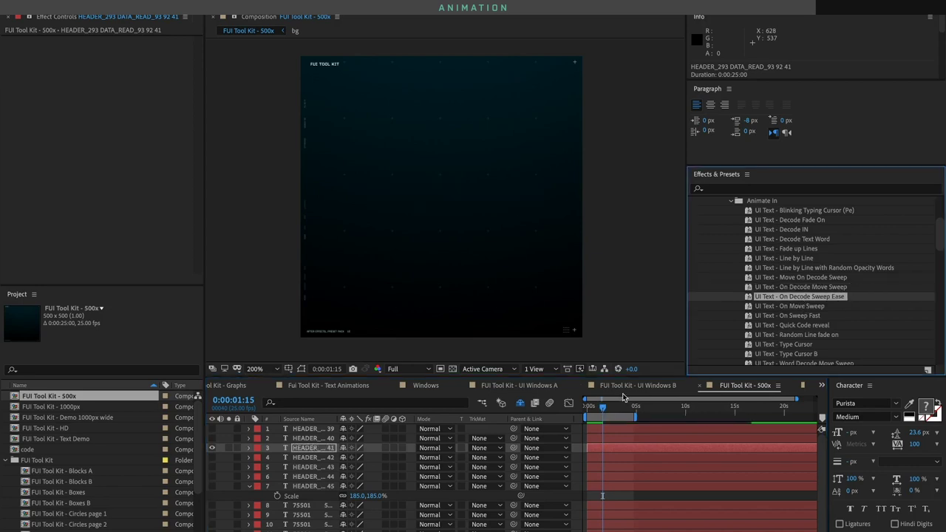
pyautogui.moveTo(603, 407); pyautogui.dragTo(580, 419)
pyautogui.press('space')
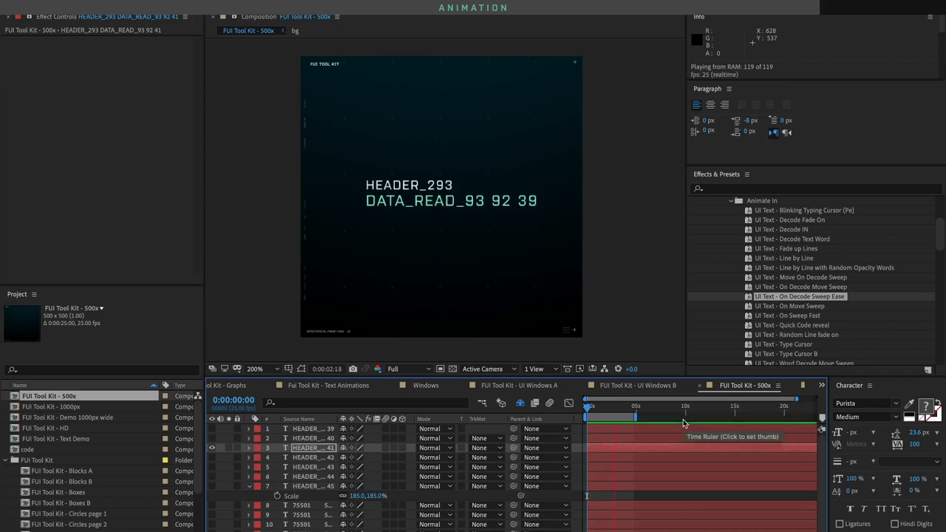
pyautogui.click(602, 413)
pyautogui.moveTo(603, 412)
pyautogui.mouseDown()
pyautogui.moveTo(611, 405)
pyautogui.moveTo(605, 411)
pyautogui.mouseUp()
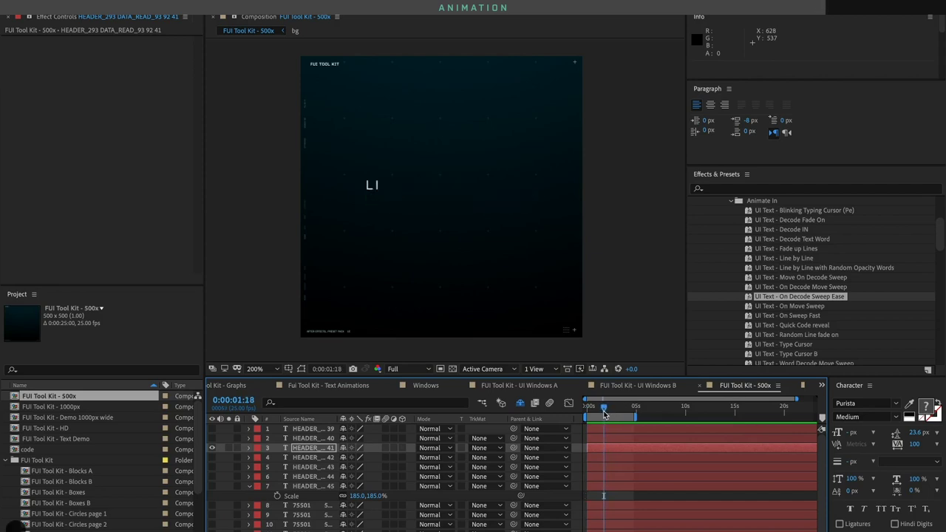
pyautogui.press('space')
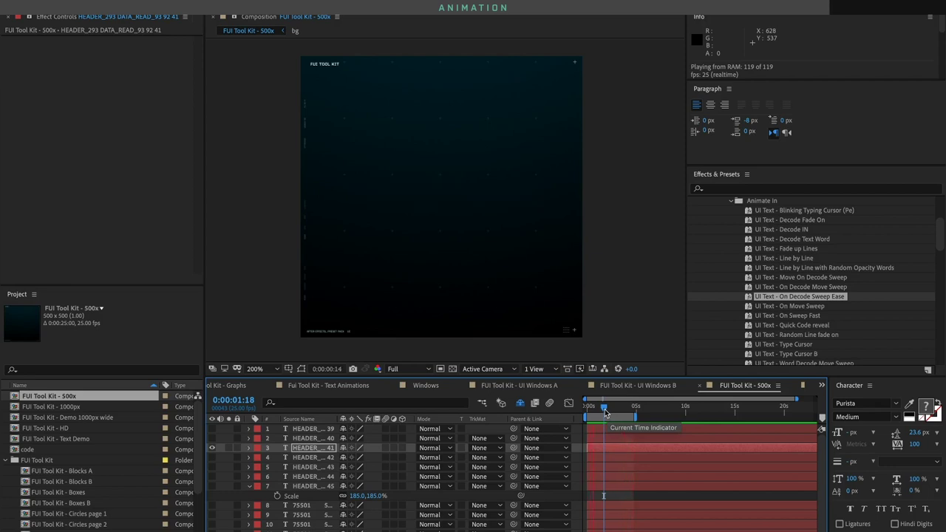
# Delete the tested header layers, then try On Move Sweep and undo it
pyautogui.press('Delete')
pyautogui.click(816, 306)
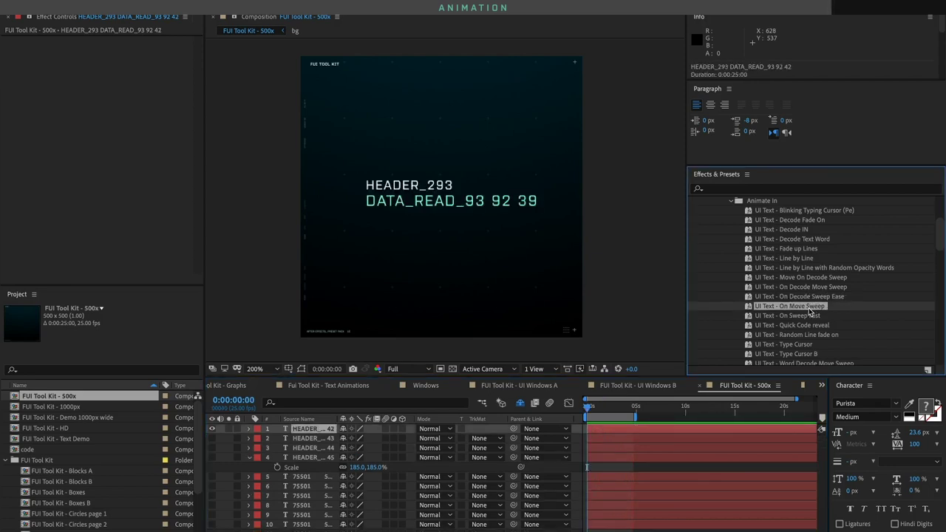
pyautogui.doubleClick(808, 308)
pyautogui.press('space')
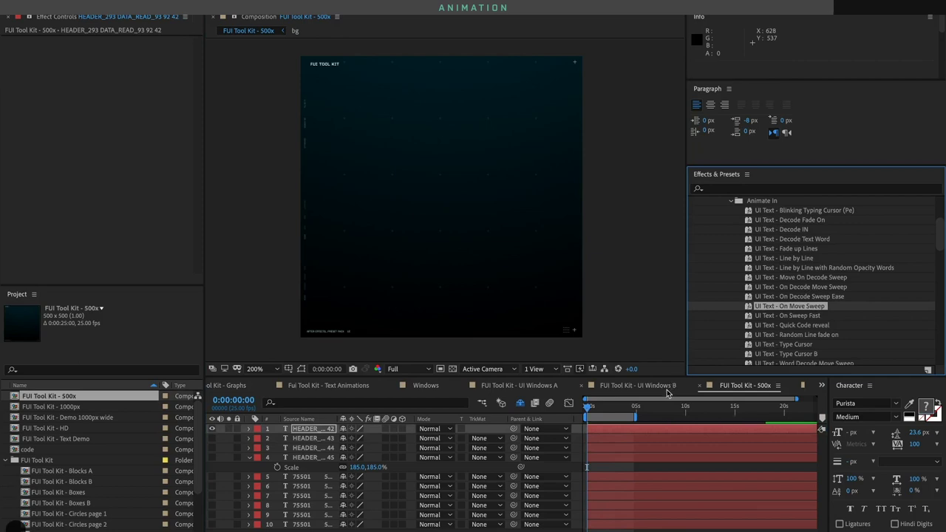
pyautogui.press('space')
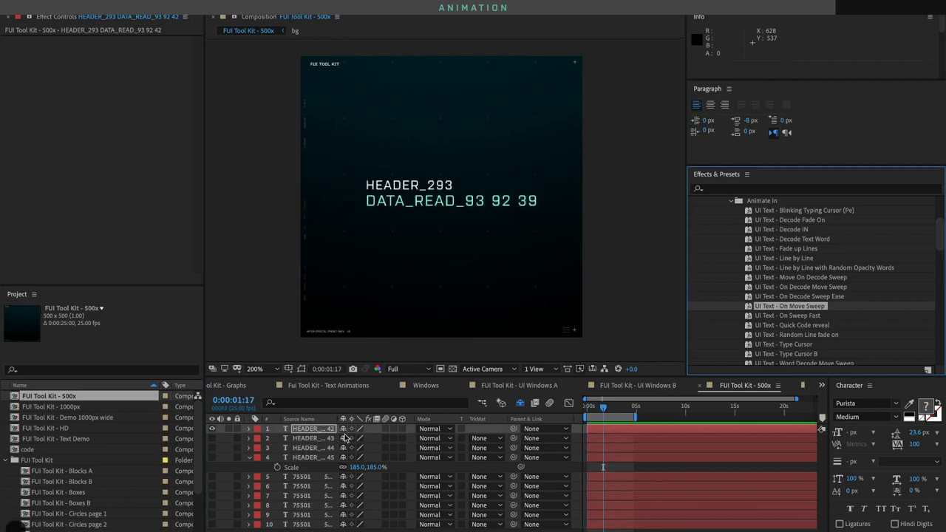
pyautogui.hotkey('ctrl', 'z')
# Apply On Sweep Fast to the header and preview it from the start
pyautogui.press('Home')
pyautogui.doubleClick(812, 316)
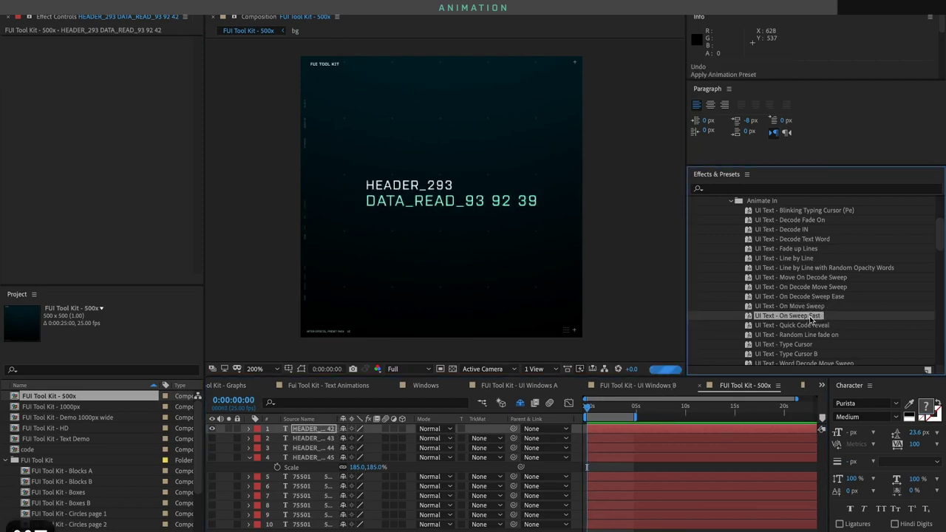
pyautogui.press('space')
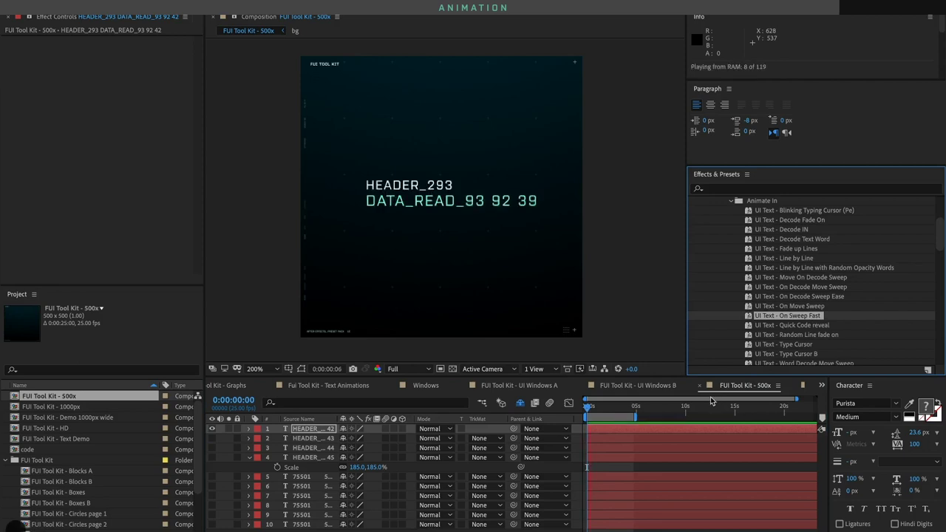
pyautogui.press('space')
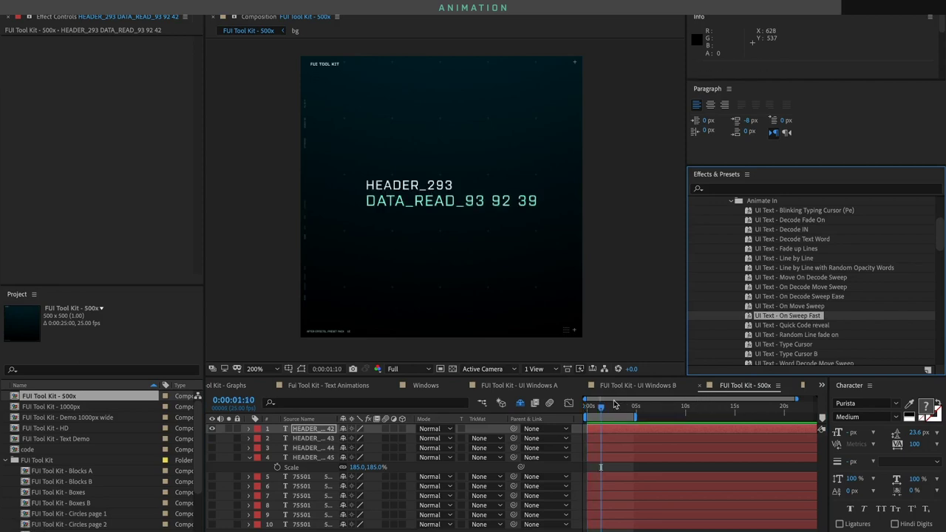
# Show the number columns layer instead of the header, then audition and undo Quick Code reveal
pyautogui.click(212, 430)
pyautogui.click(212, 477)
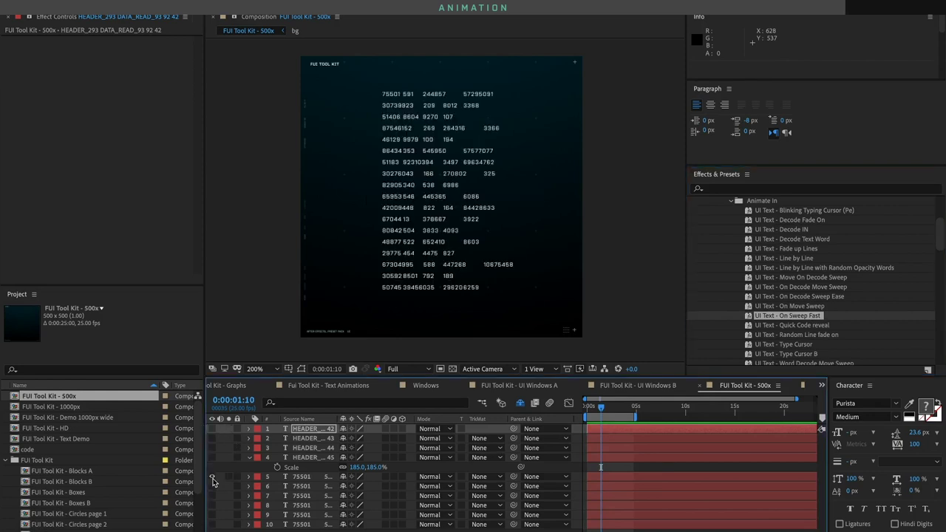
pyautogui.click(301, 470)
pyautogui.click(303, 477)
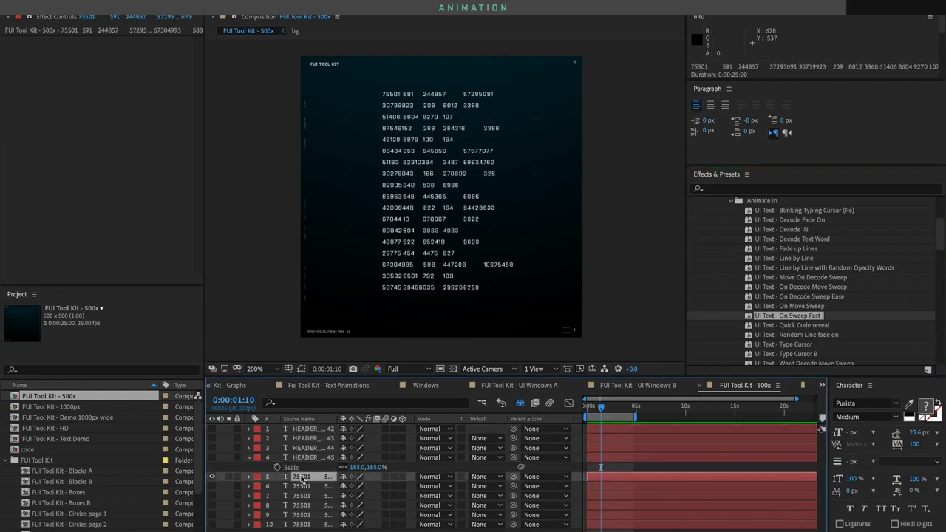
pyautogui.click(822, 327)
pyautogui.moveTo(602, 406); pyautogui.dragTo(573, 416)
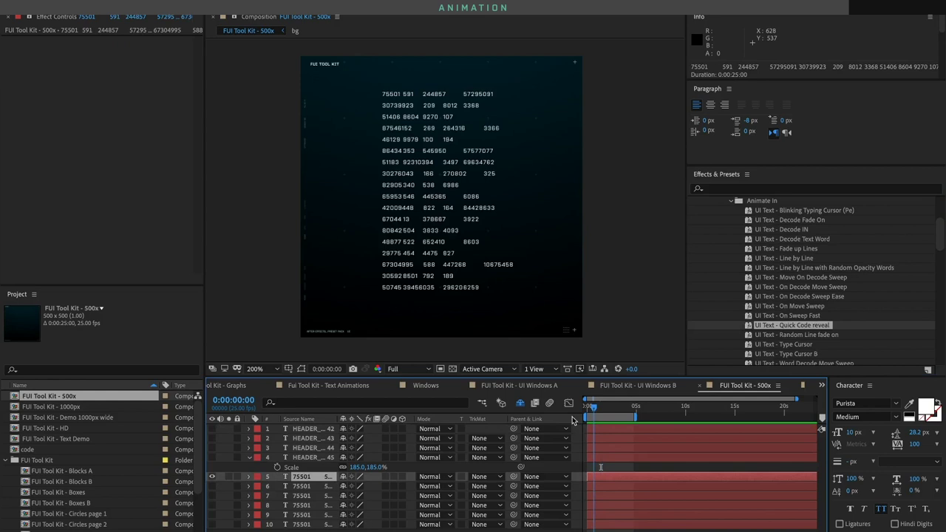
pyautogui.doubleClick(799, 329)
pyautogui.press('space')
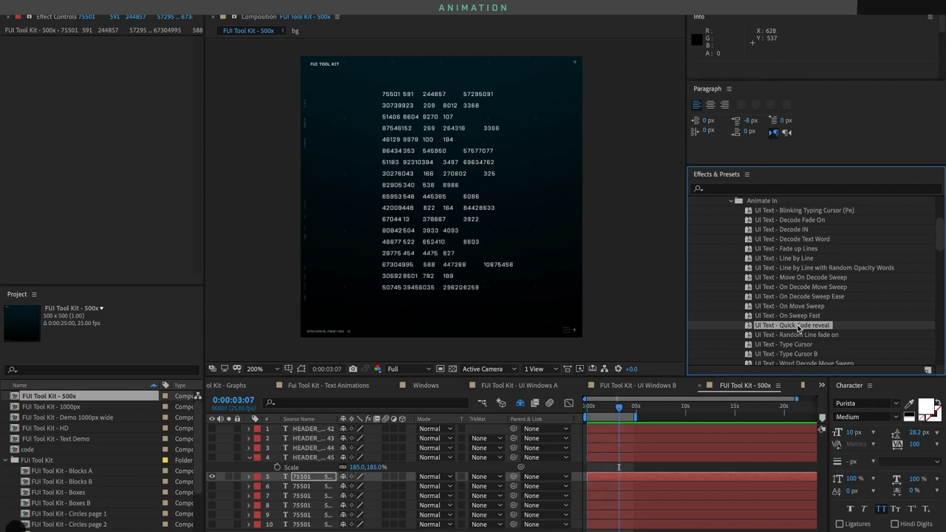
pyautogui.press('super+z')
# Audition Random Line fade on, undo it, and return the playhead to 0:00:00:00
pyautogui.click(579, 410)
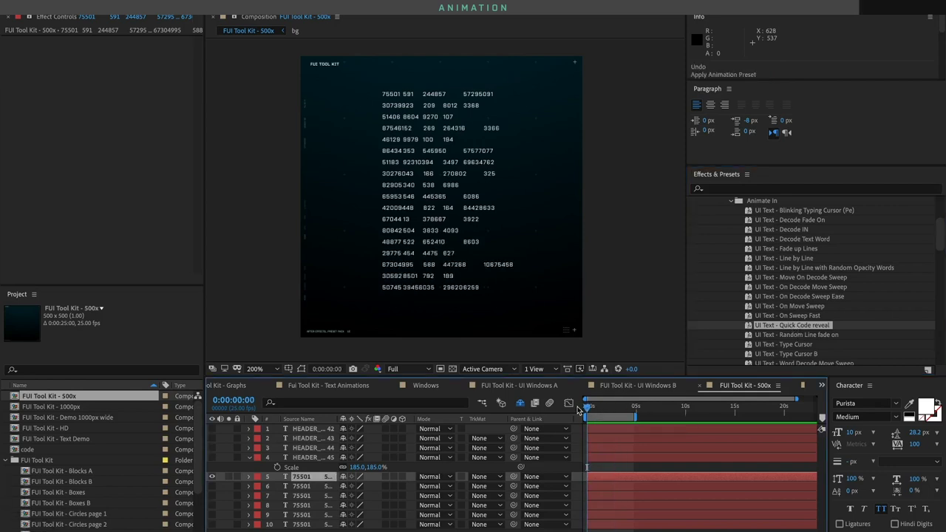
pyautogui.click(812, 336)
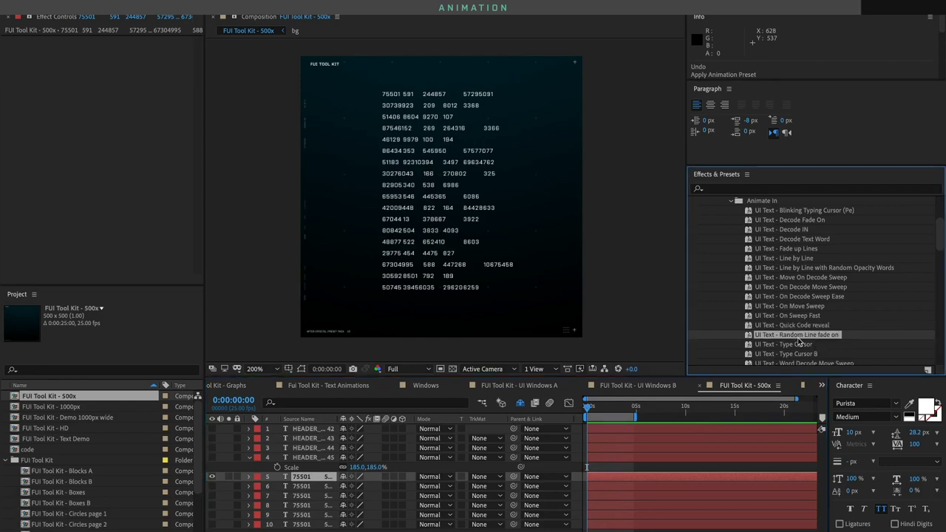
pyautogui.doubleClick(798, 339)
pyautogui.press('space')
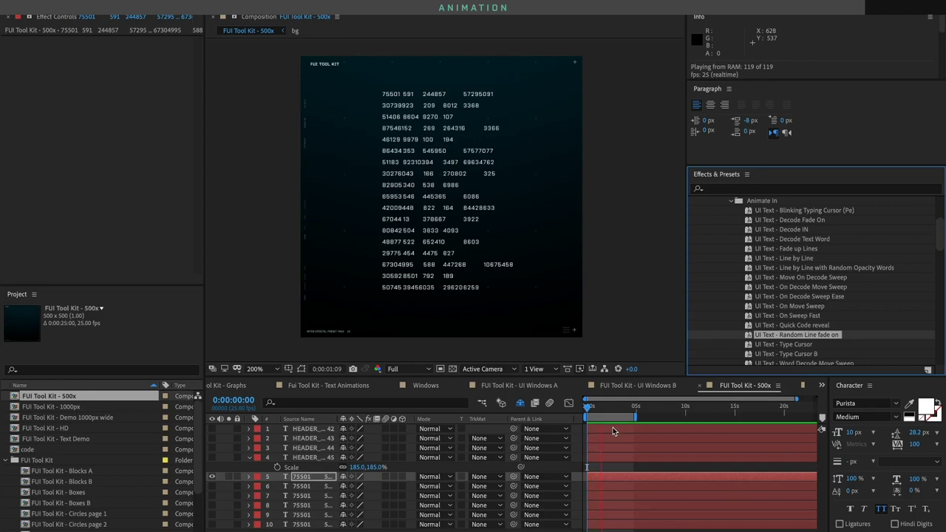
pyautogui.press('super+z')
pyautogui.press('Home')
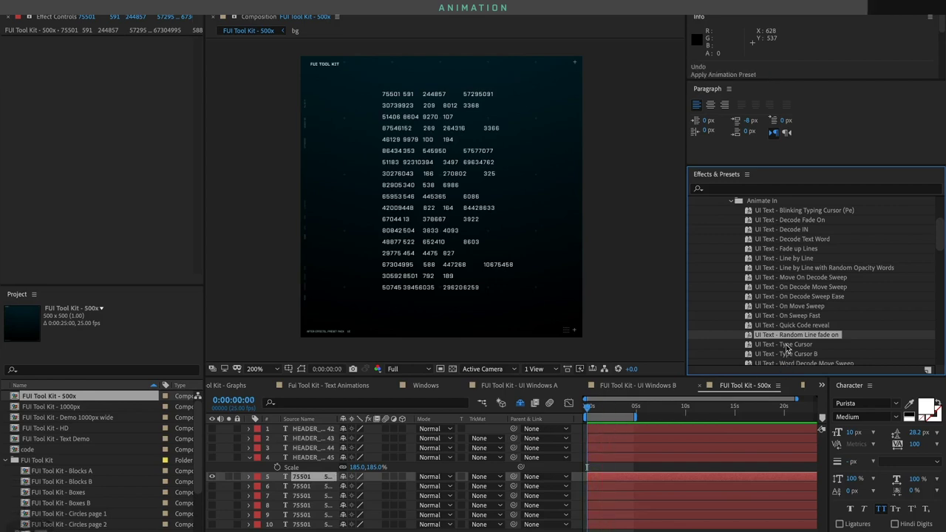
# Apply UI Text - Type Cursor to the numbers, reveal its LetterNumber keyframes, and preview
pyautogui.click(786, 345)
pyautogui.doubleClick(780, 344)
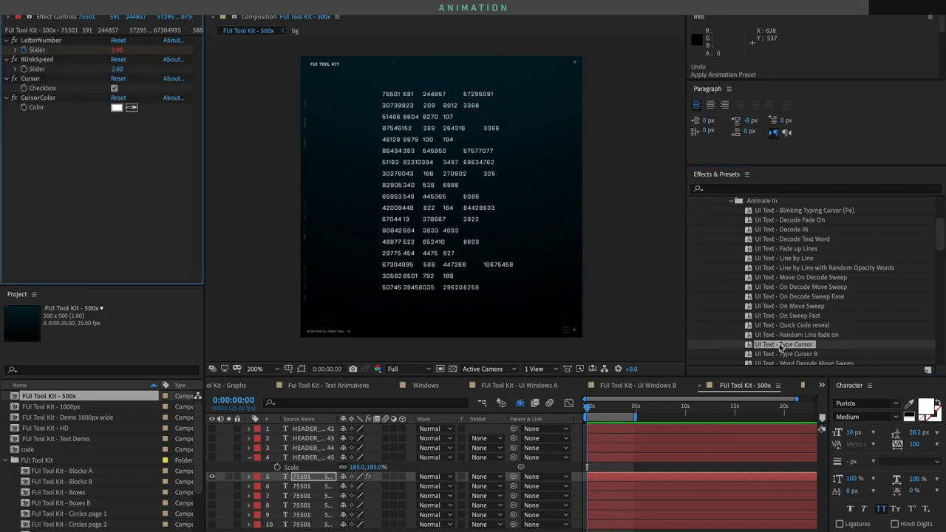
pyautogui.press('space')
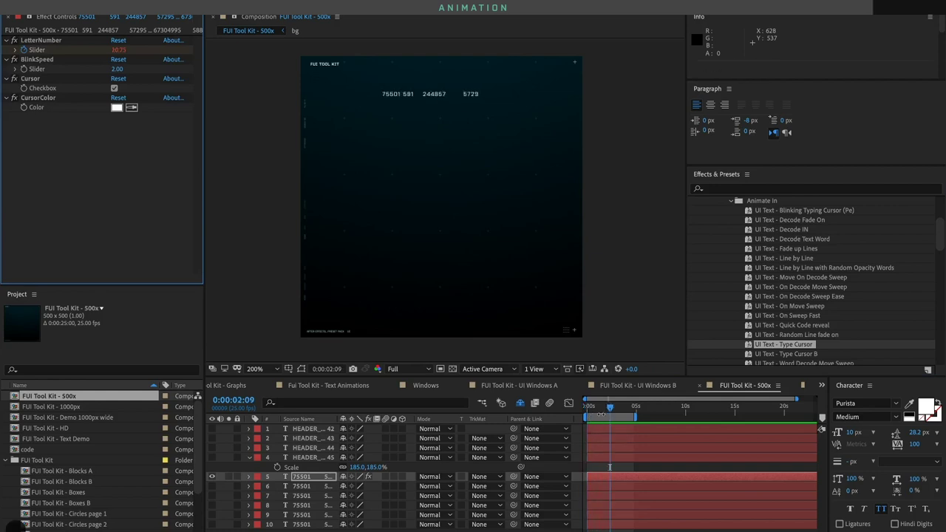
pyautogui.click(318, 479)
pyautogui.press('u')
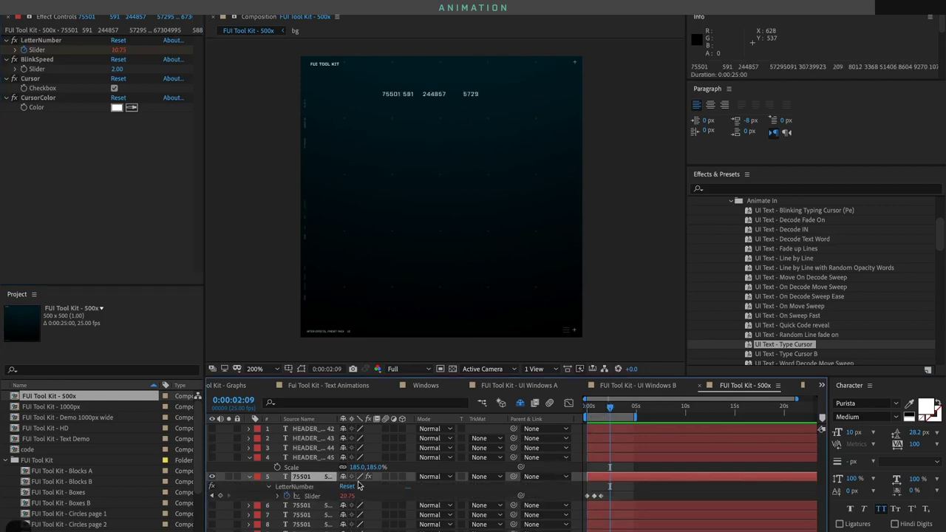
pyautogui.moveTo(599, 412); pyautogui.dragTo(582, 418)
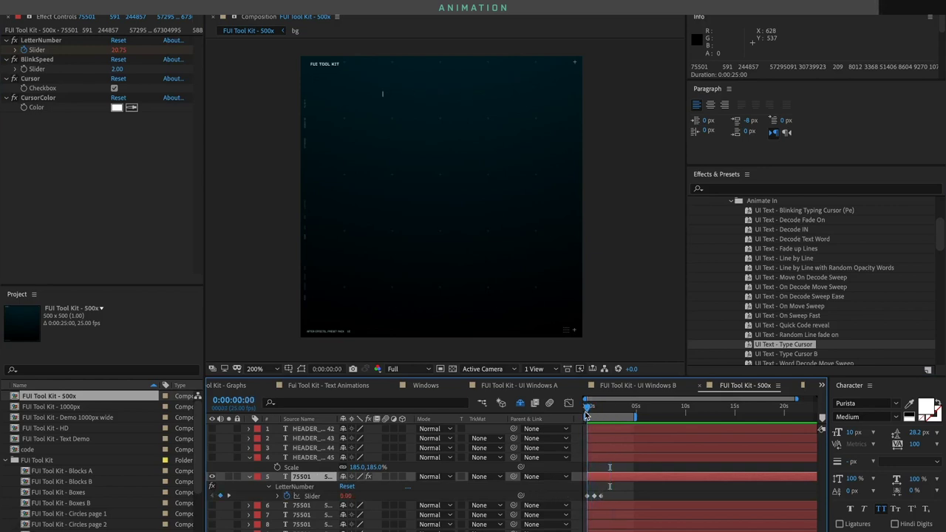
pyautogui.press('space')
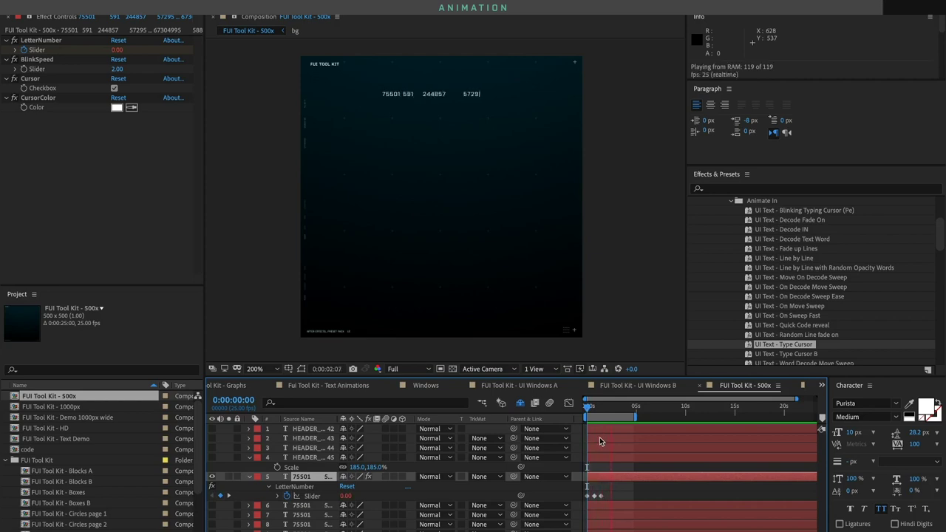
pyautogui.click(600, 412)
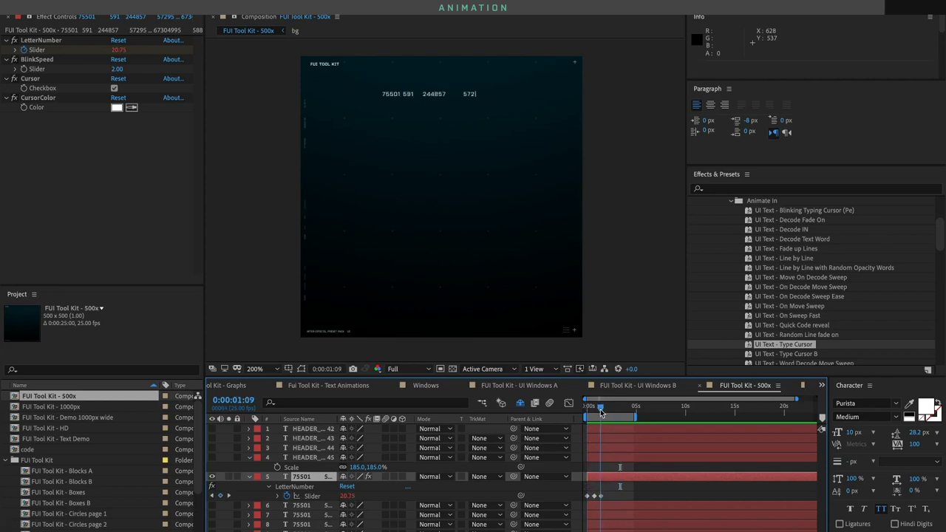
pyautogui.press('space')
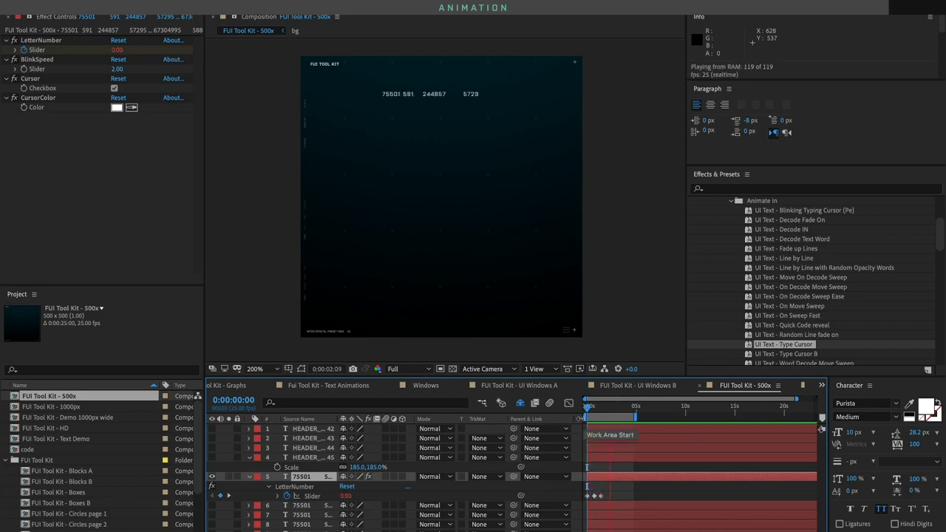
pyautogui.press('space')
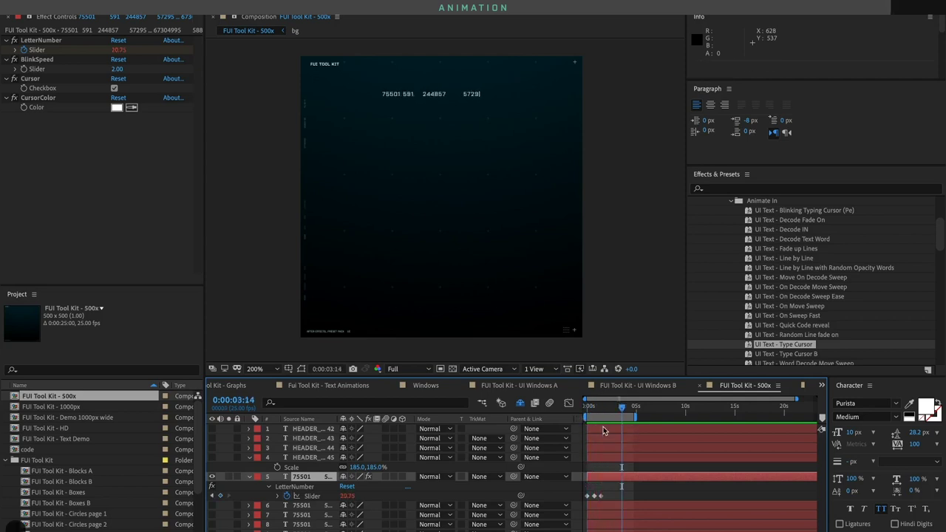
# Delete the early LetterNumber keyframe and set a new one with a higher value
pyautogui.click(602, 495)
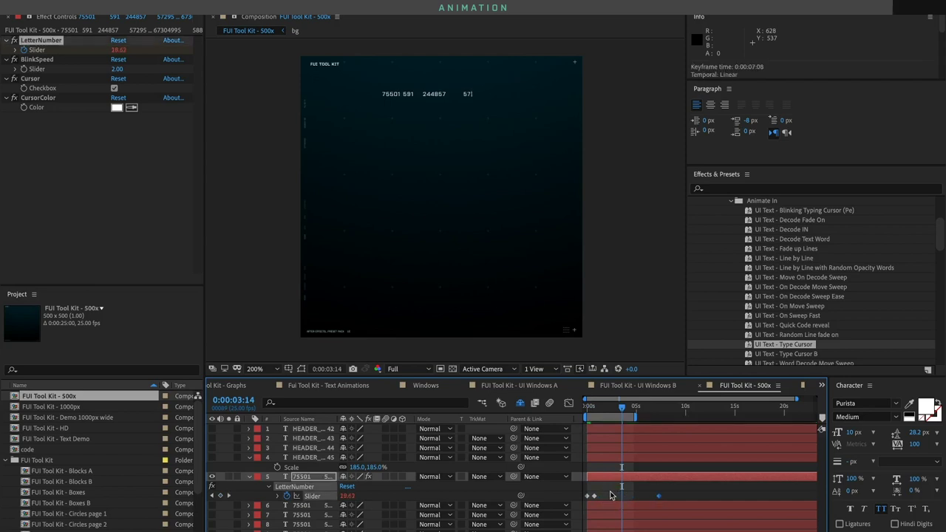
pyautogui.click(594, 496)
pyautogui.press('Delete')
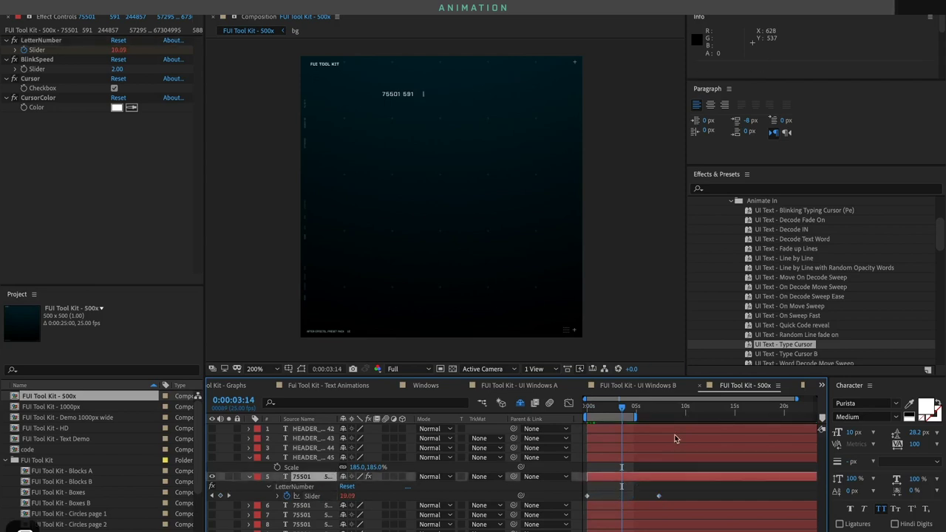
pyautogui.moveTo(347, 496); pyautogui.dragTo(482, 471)
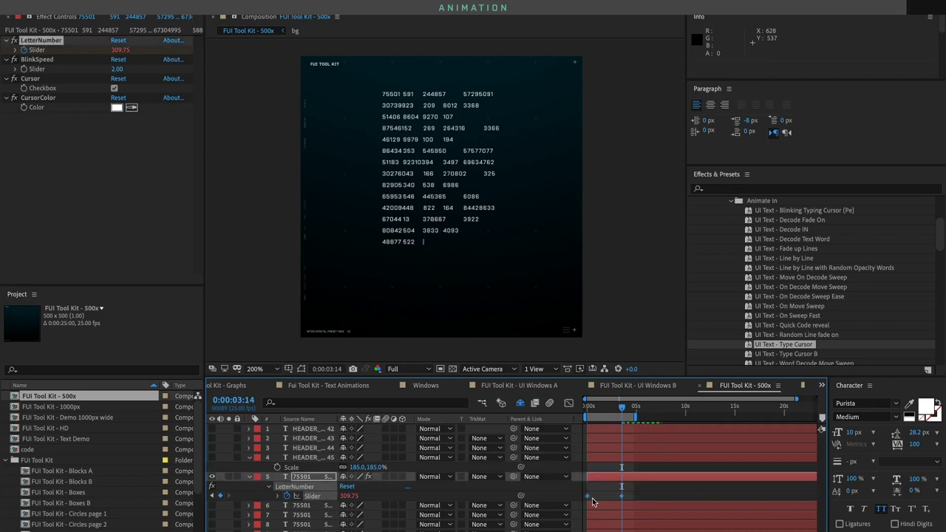
# Ease both LetterNumber keyframes in the Graph Editor and preview the retimed typing
pyautogui.click(568, 403)
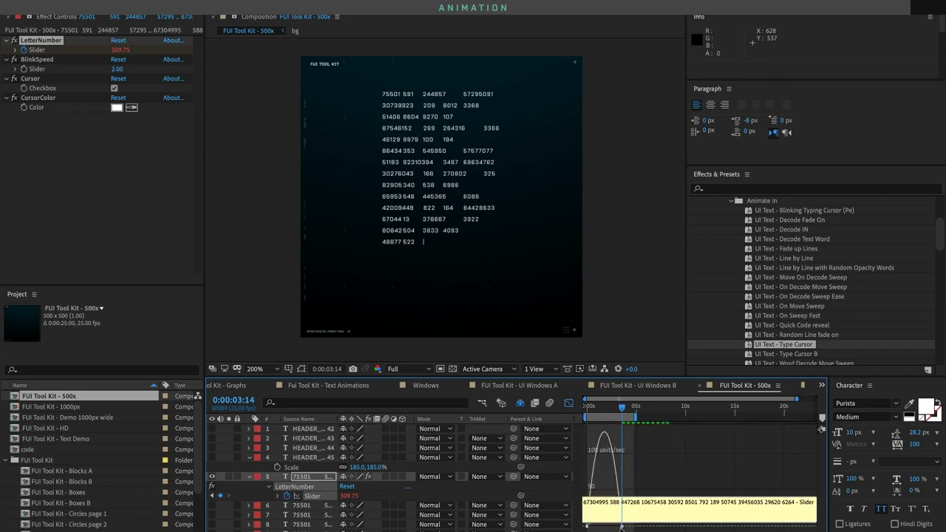
pyautogui.moveTo(583, 517); pyautogui.dragTo(598, 529)
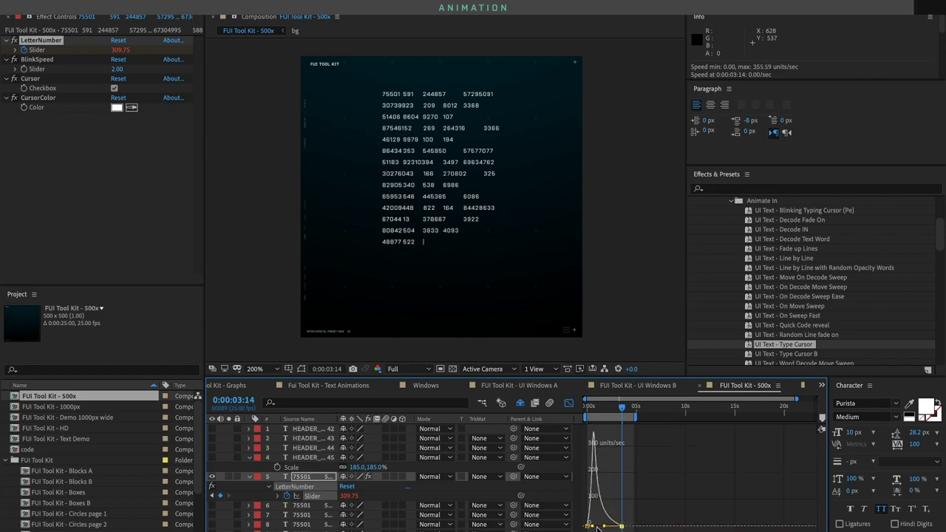
pyautogui.click(569, 403)
pyautogui.press('Home')
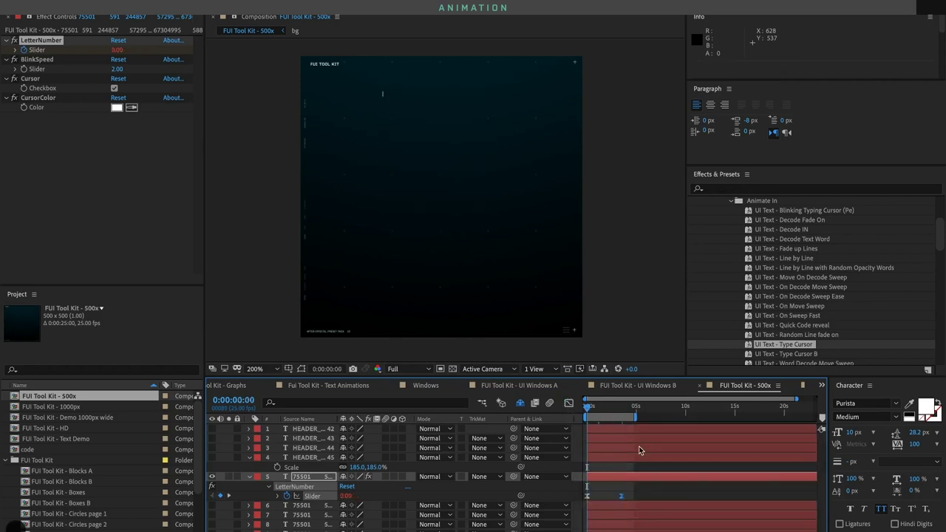
pyautogui.press('space')
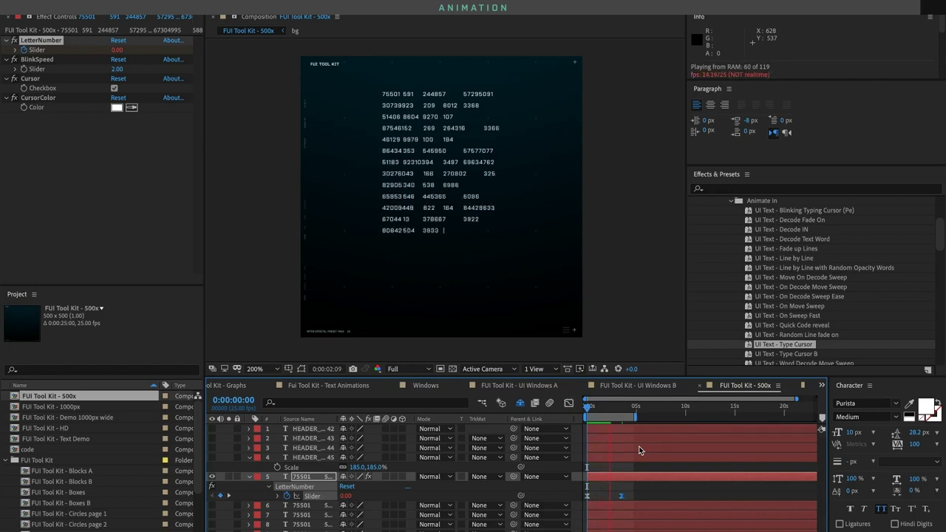
pyautogui.click(315, 479)
pyautogui.click(312, 479)
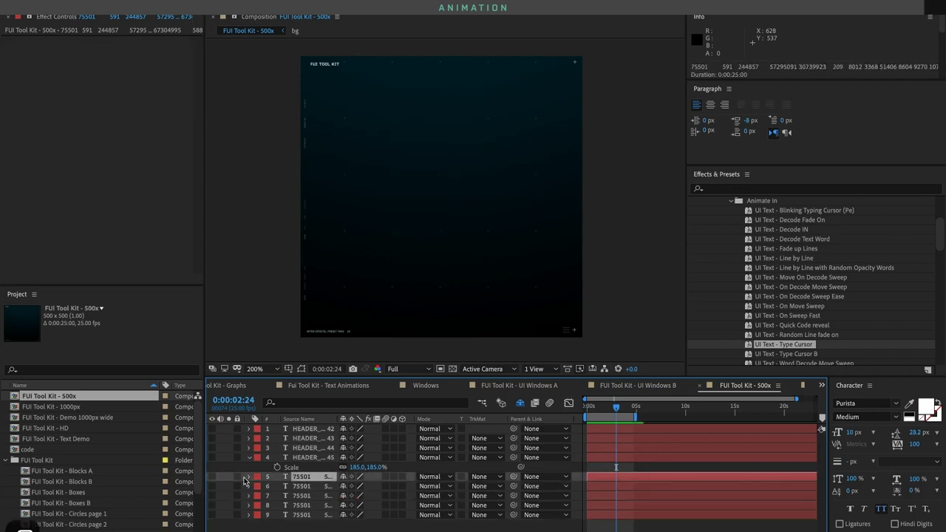
pyautogui.scroll(-1, 821, 353)
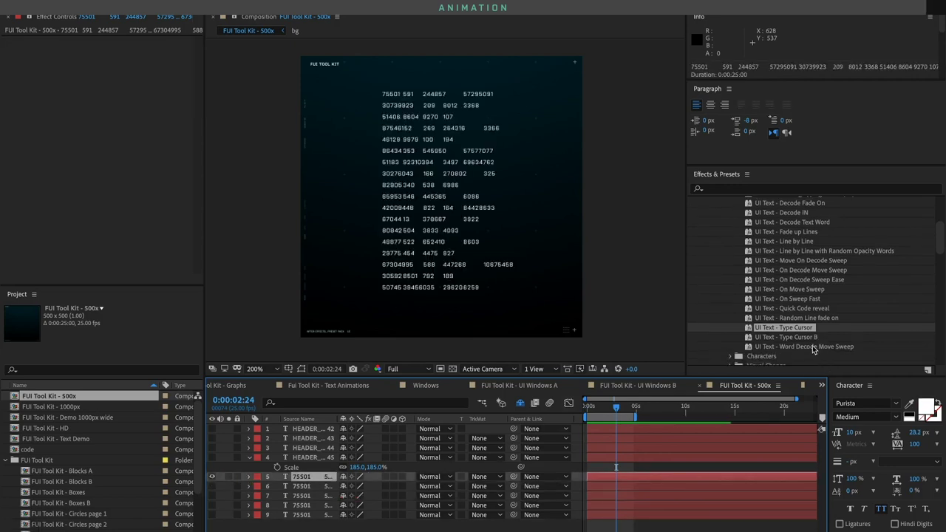
pyautogui.click(813, 347)
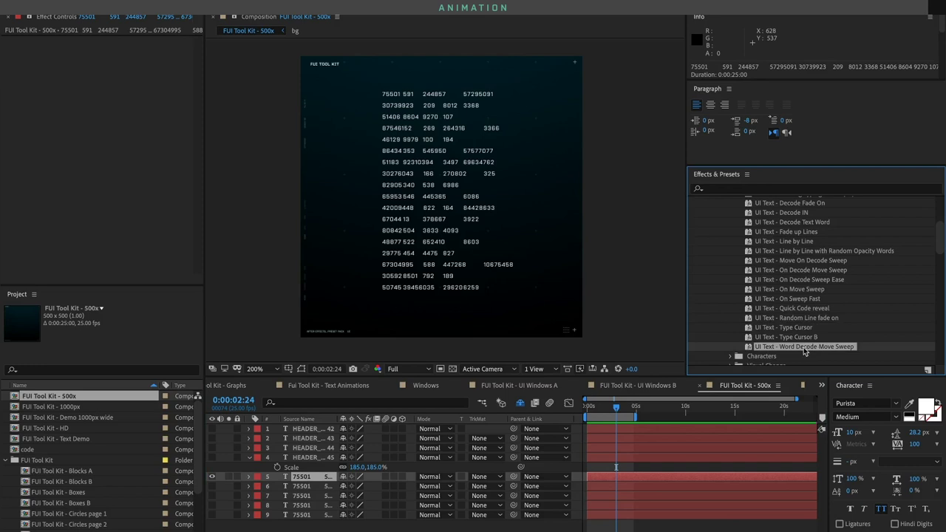
# Show and select the HEADER_293 DATA_READ layer, and hide the number column
pyautogui.click(213, 458)
pyautogui.click(333, 448)
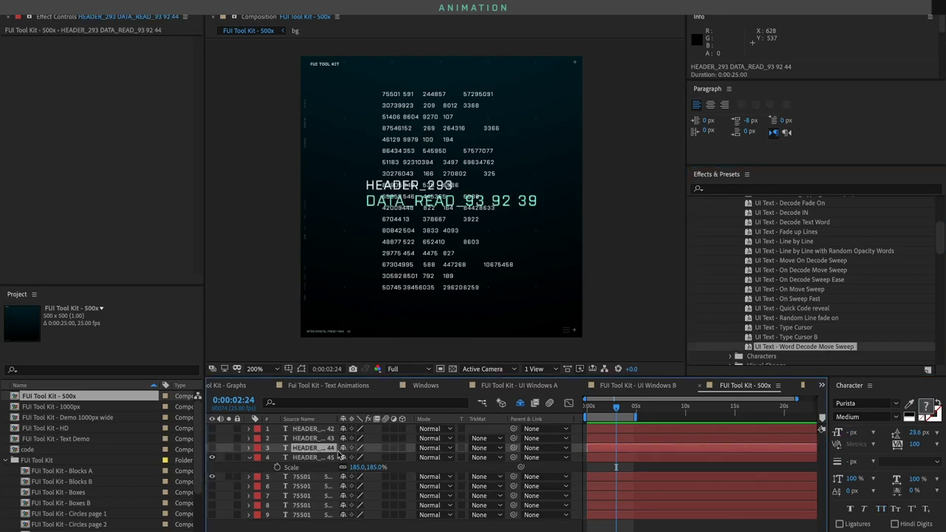
pyautogui.click(299, 458)
pyautogui.click(212, 477)
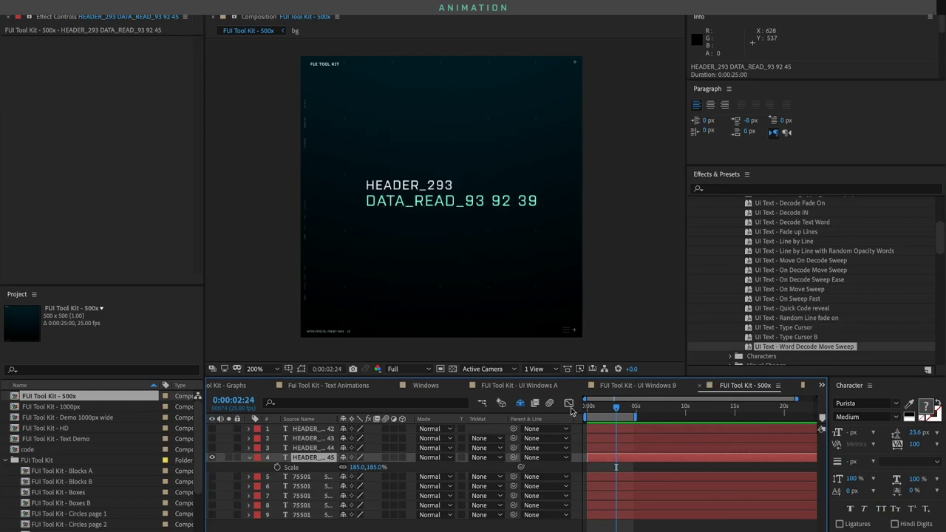
# Apply UI Text - Word Decode Move Sweep to the header and preview it from the start
pyautogui.click(581, 411)
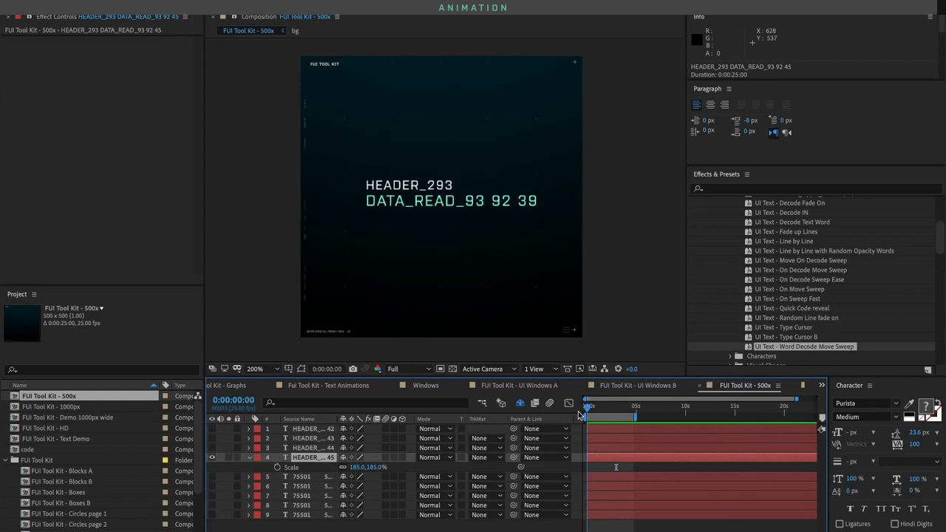
pyautogui.doubleClick(821, 346)
pyautogui.press('space')
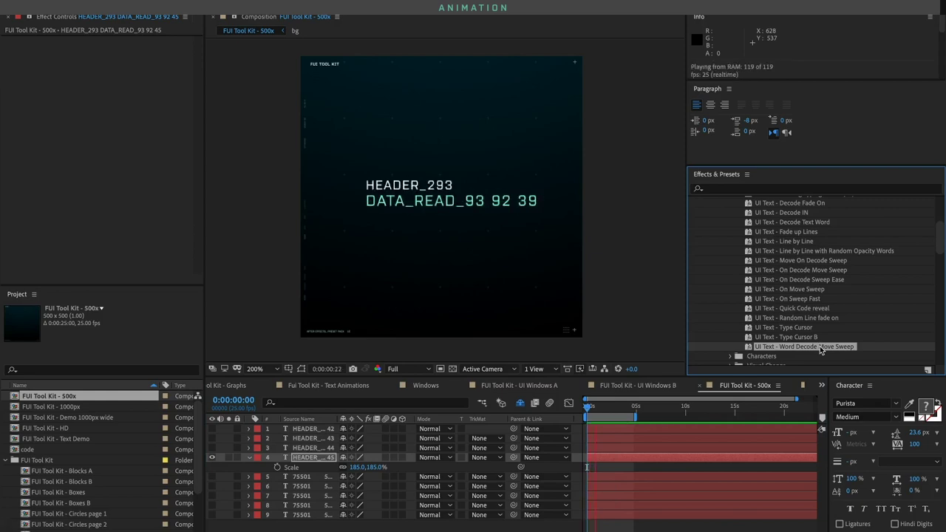
pyautogui.scroll(3, 813, 337)
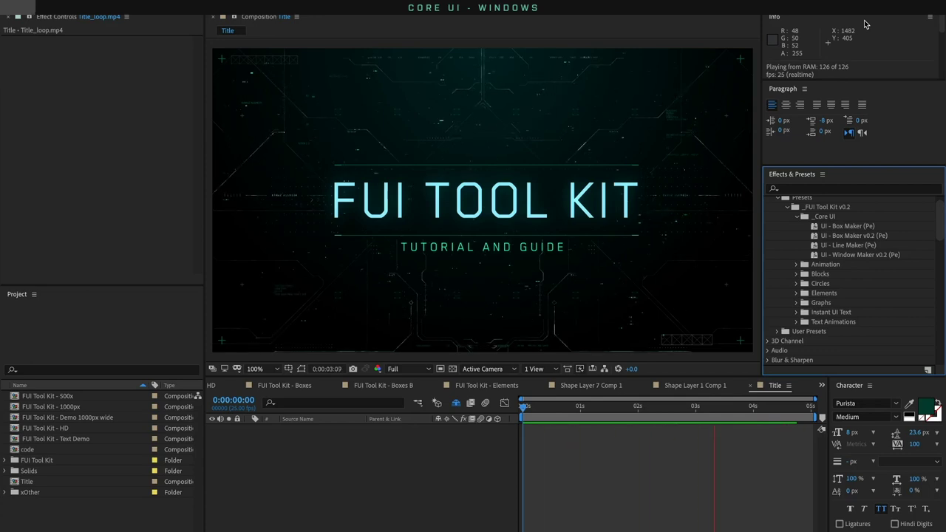
# Select the FUI Tool Kit - UI Windows A item in the Project panel
pyautogui.click(101, 513)
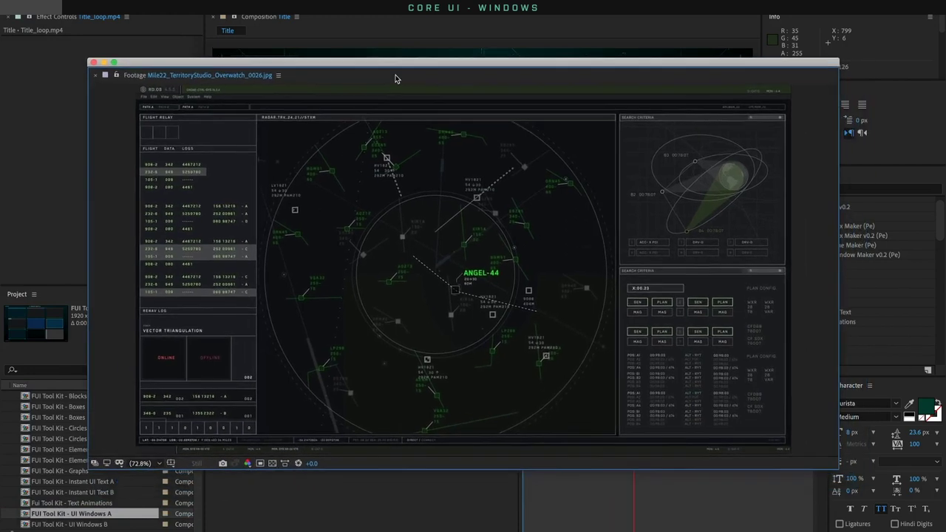
# Move the footage viewer and open 55_ZVD_L-03_Comms_Array_Down_v01.png, then 91f0d873907595.5cb5a89b2e167.jpg
pyautogui.moveTo(395, 78); pyautogui.dragTo(391, 59)
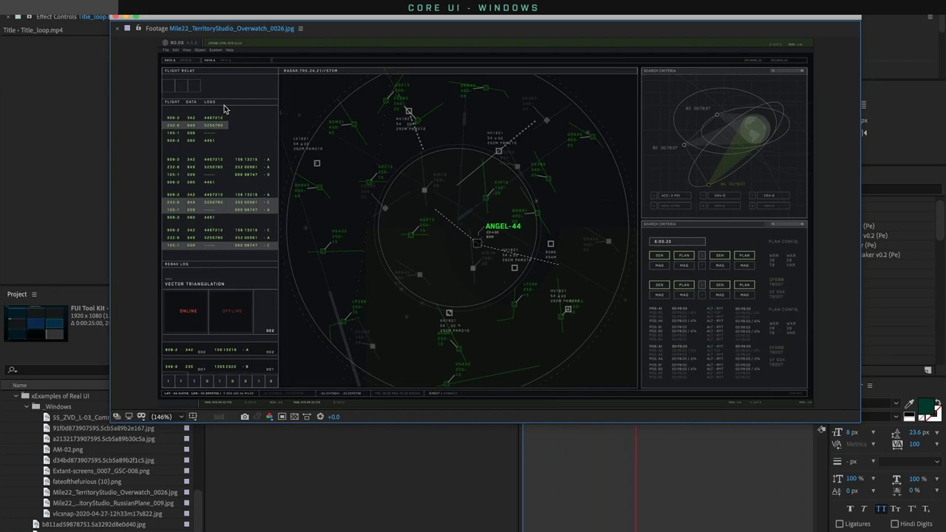
pyautogui.click(76, 418)
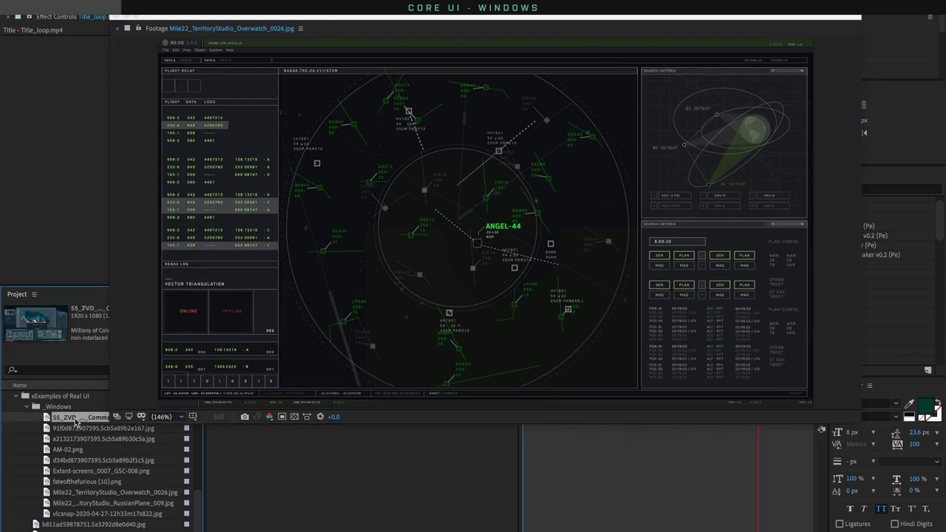
pyautogui.doubleClick(75, 419)
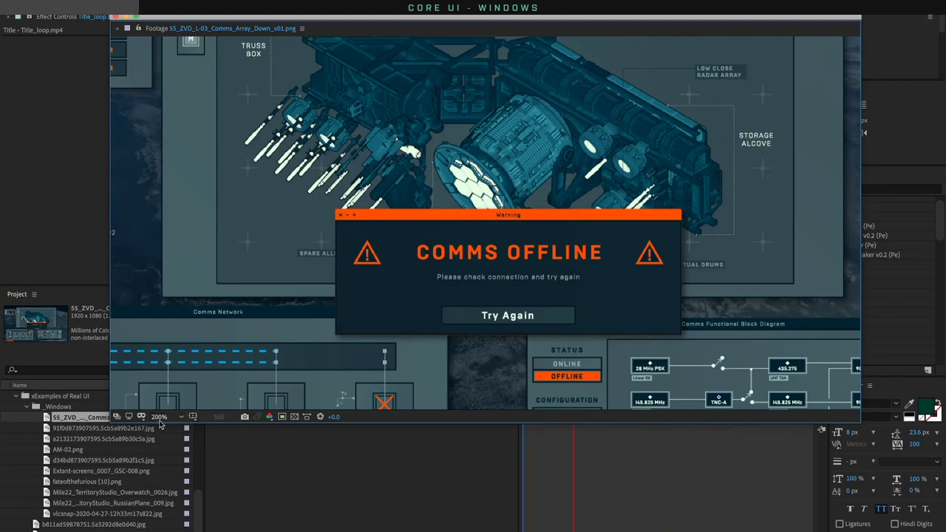
pyautogui.doubleClick(93, 431)
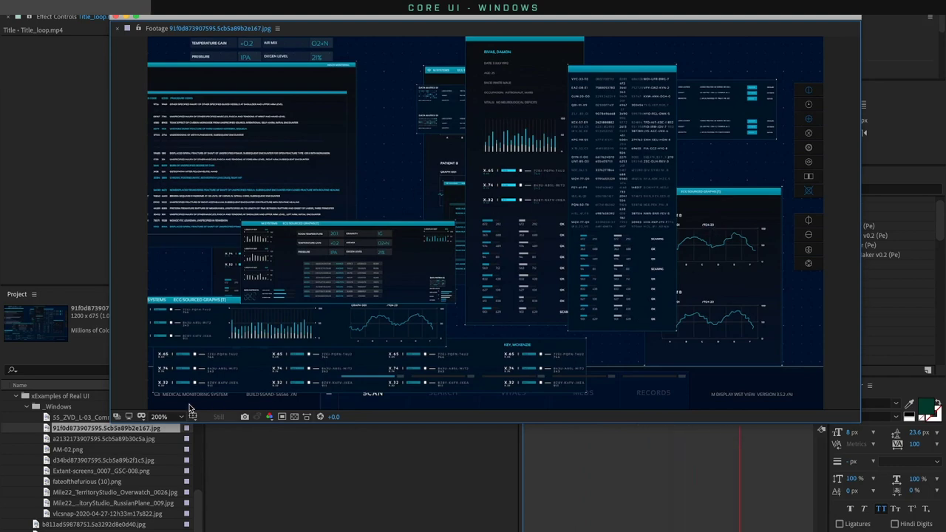
# View the drilling-monitor, AM-02, Mars orbit, Extant-screens and fateofthefurious (10).png reference images in turn
pyautogui.doubleClick(143, 439)
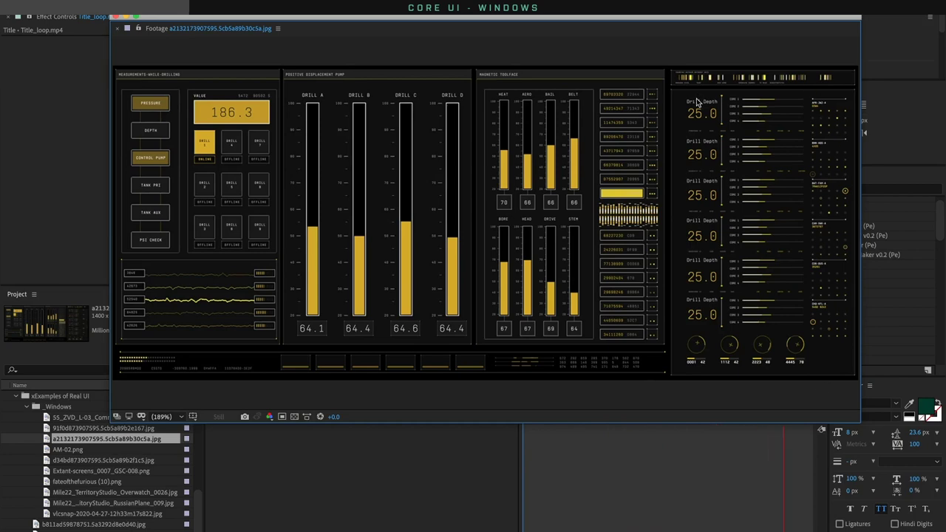
pyautogui.doubleClick(102, 450)
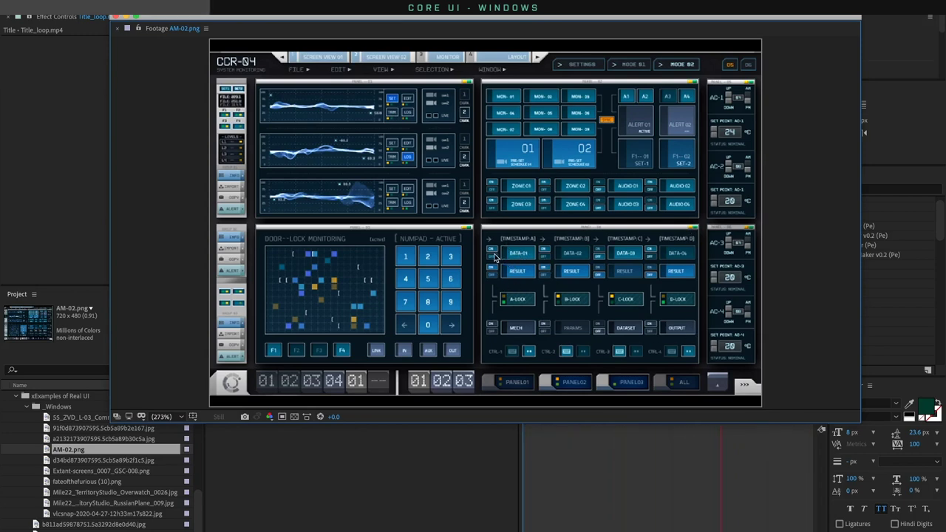
pyautogui.doubleClick(106, 461)
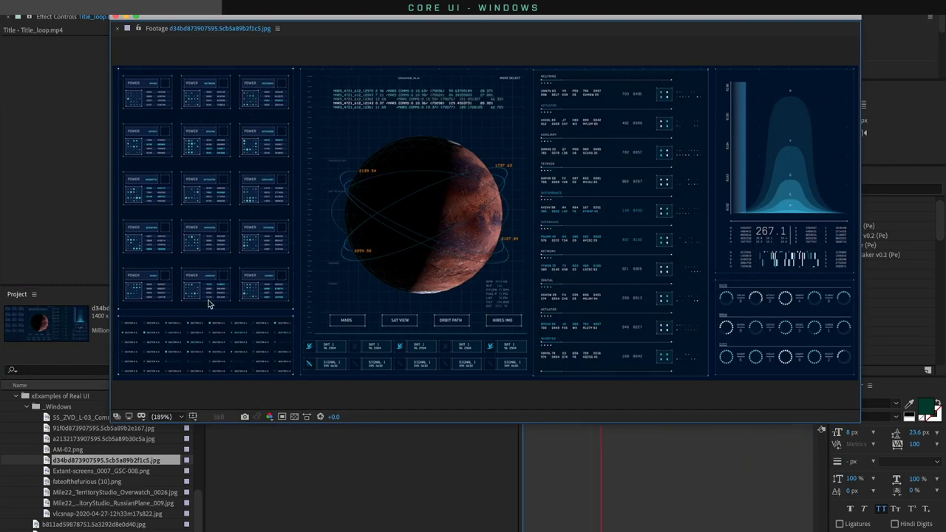
pyautogui.click(113, 471)
pyautogui.doubleClick(113, 472)
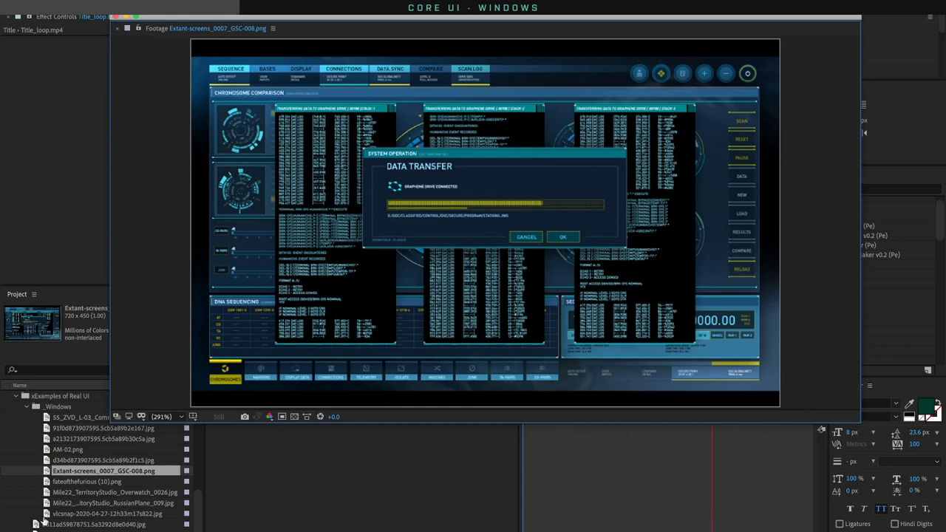
pyautogui.doubleClick(81, 482)
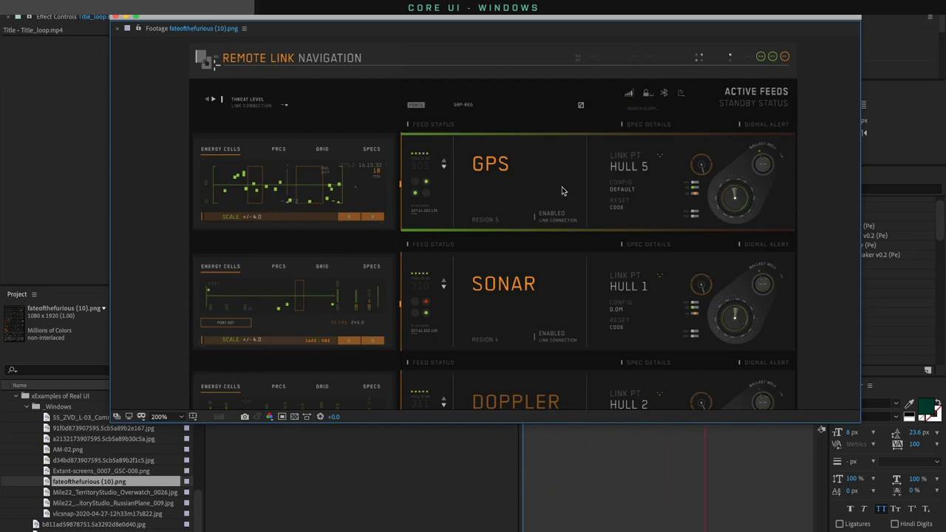
# View the Mile22 Overwatch, Mile22 RussianPlane and vlcsnap reference screenshots
pyautogui.scroll(-10, 546, 293)
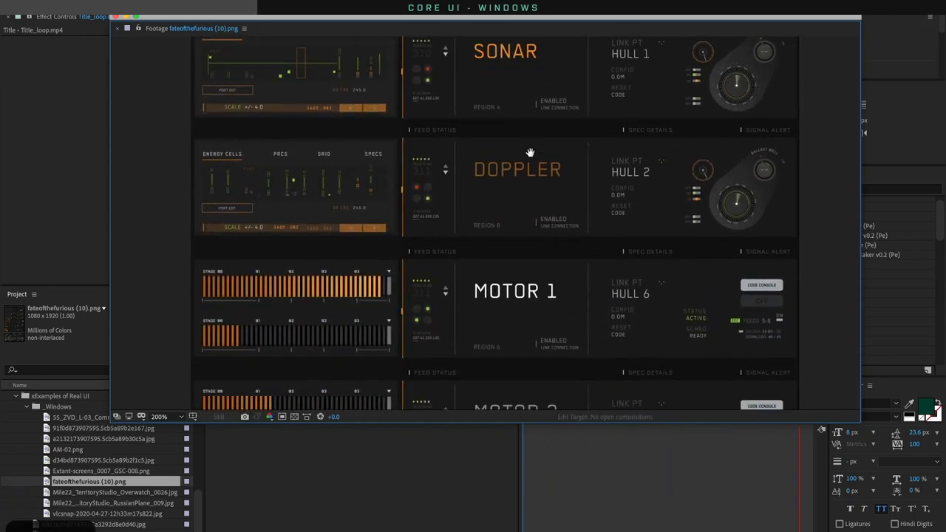
pyautogui.scroll(-6, 517, 303)
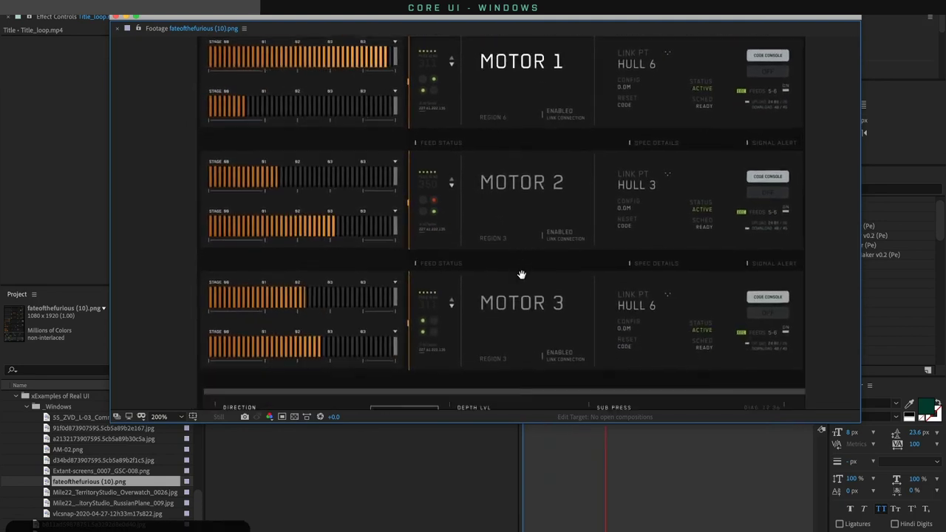
pyautogui.scroll(-4, 522, 305)
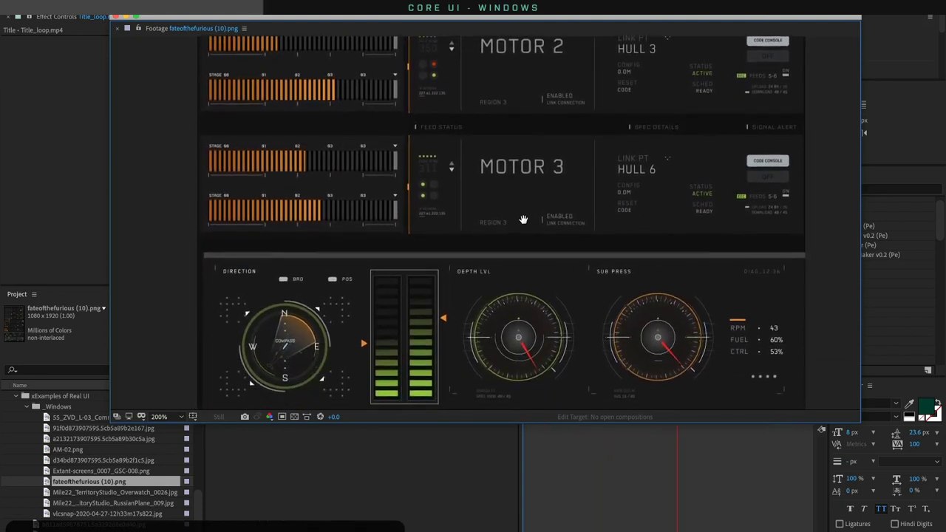
pyautogui.doubleClick(157, 493)
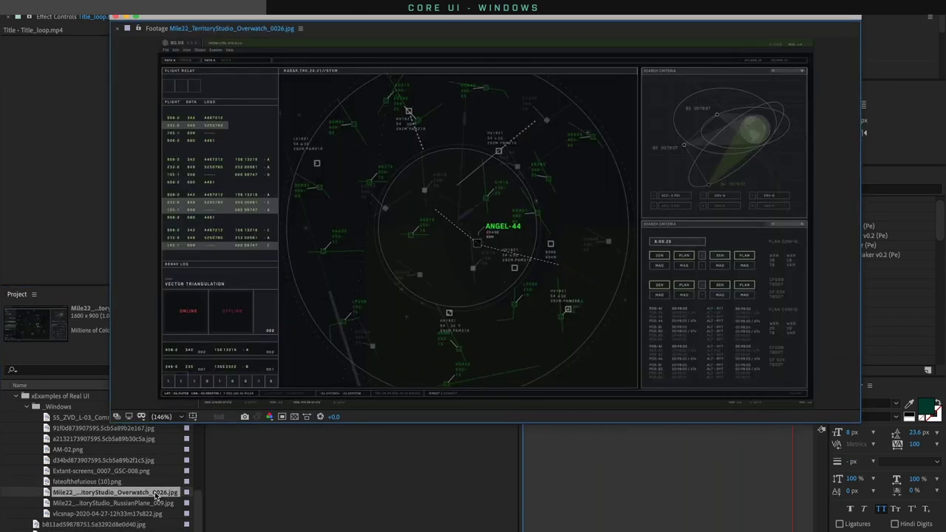
pyautogui.doubleClick(99, 503)
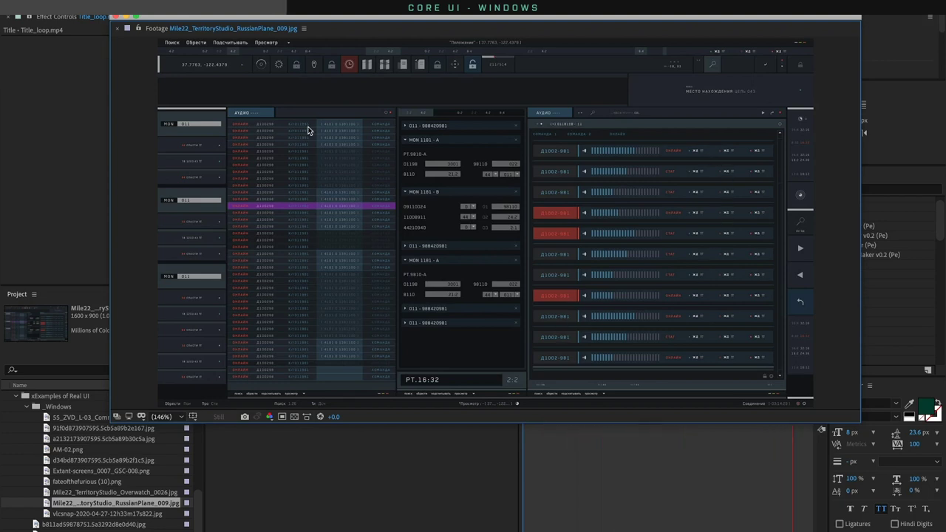
pyautogui.click(124, 513)
pyautogui.doubleClick(124, 514)
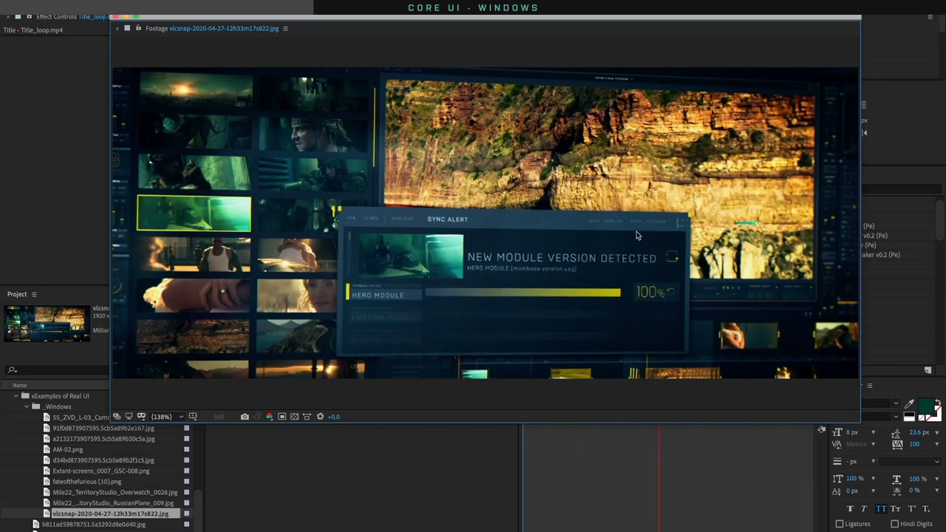
# Close the reference image viewer and open the FUI Tool Kit - UI Windows A composition
pyautogui.click(115, 16)
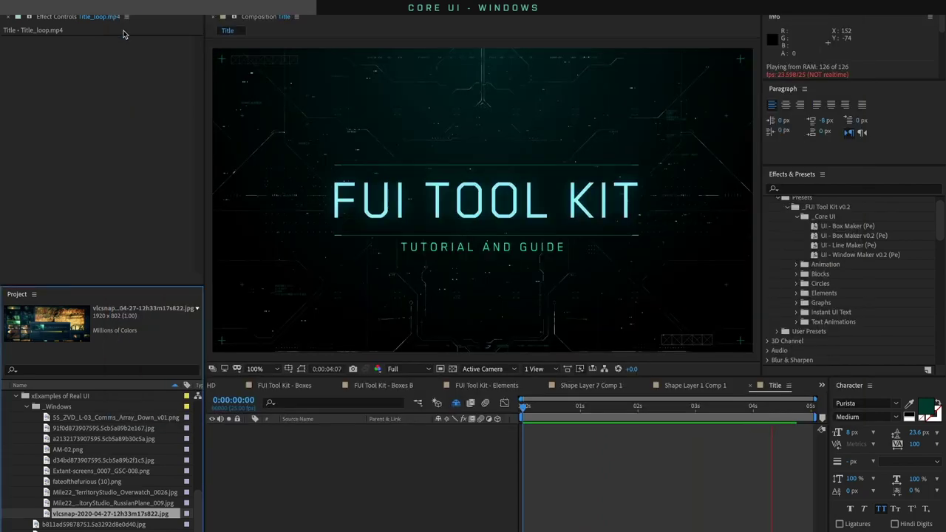
pyautogui.scroll(3, 98, 447)
pyautogui.scroll(4, 97, 448)
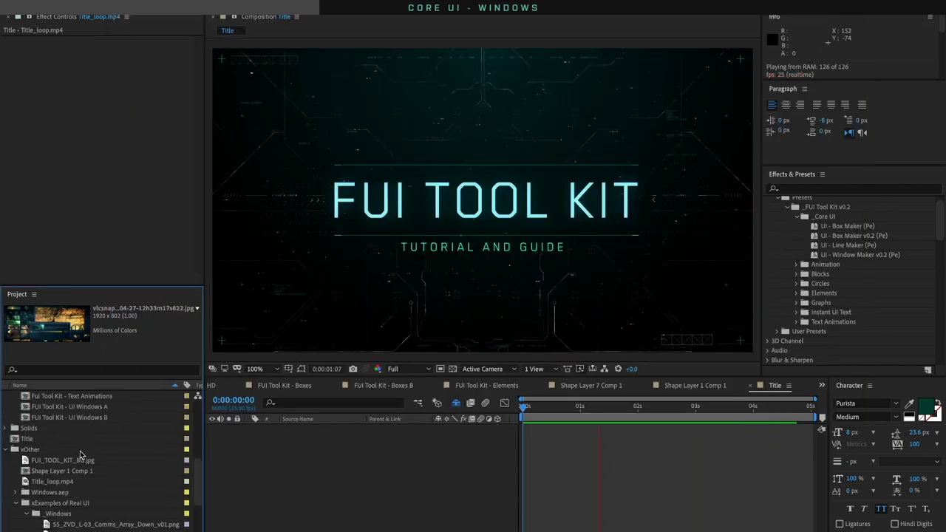
pyautogui.doubleClick(87, 432)
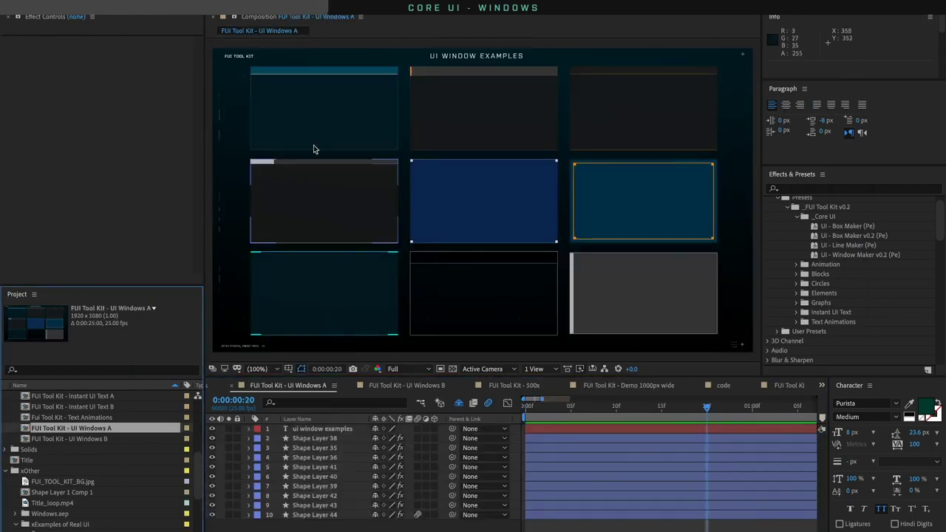
# Select the top-left window and expand its Color, Header and Outer Line settings
pyautogui.click(318, 515)
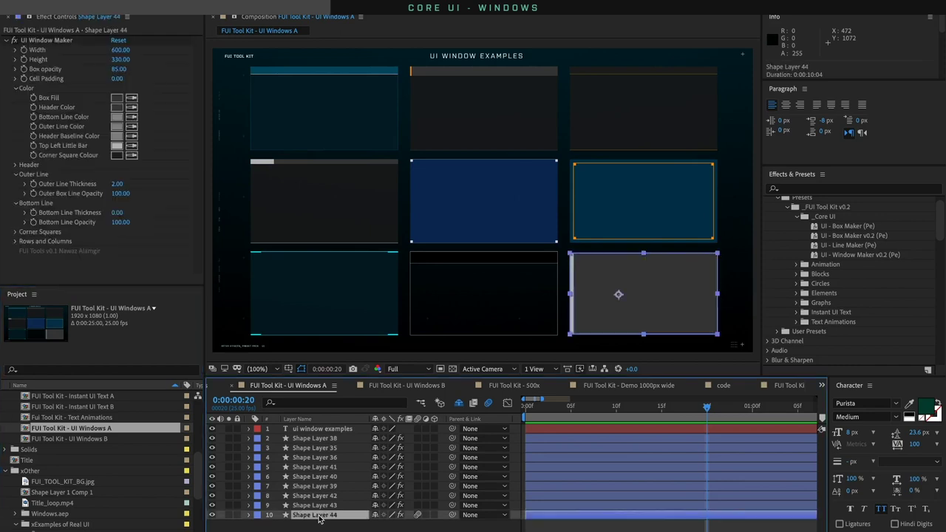
pyautogui.click(328, 145)
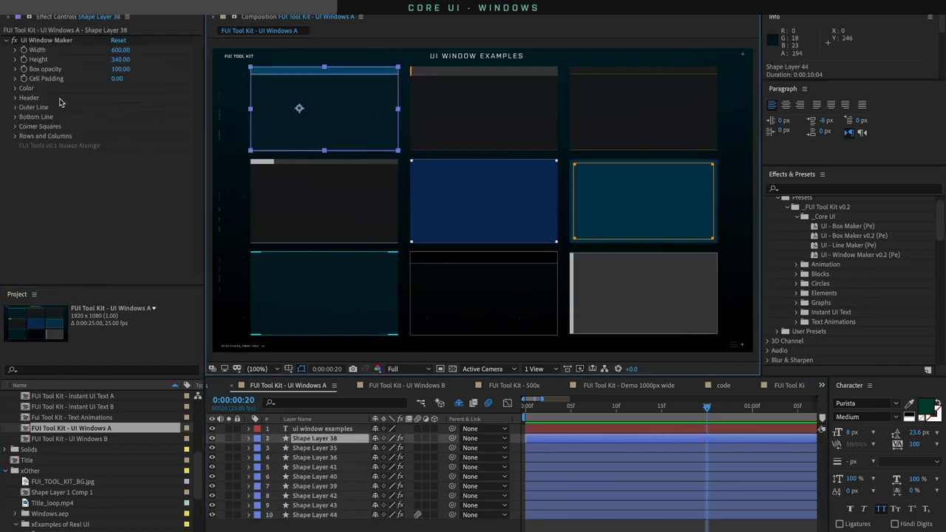
pyautogui.click(15, 88)
pyautogui.click(16, 165)
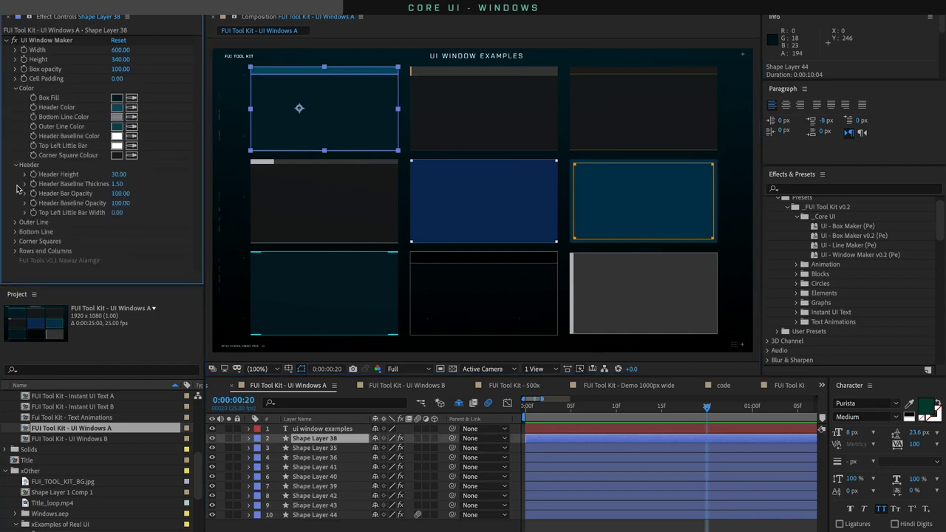
pyautogui.click(15, 221)
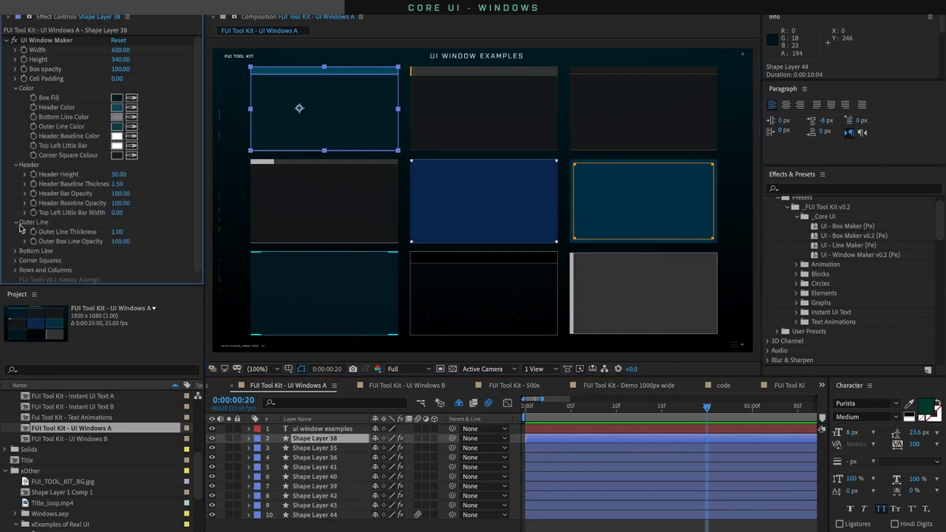
# Inspect the top-middle, centre, right and bottom-middle windows, then open UI Windows B
pyautogui.click(455, 107)
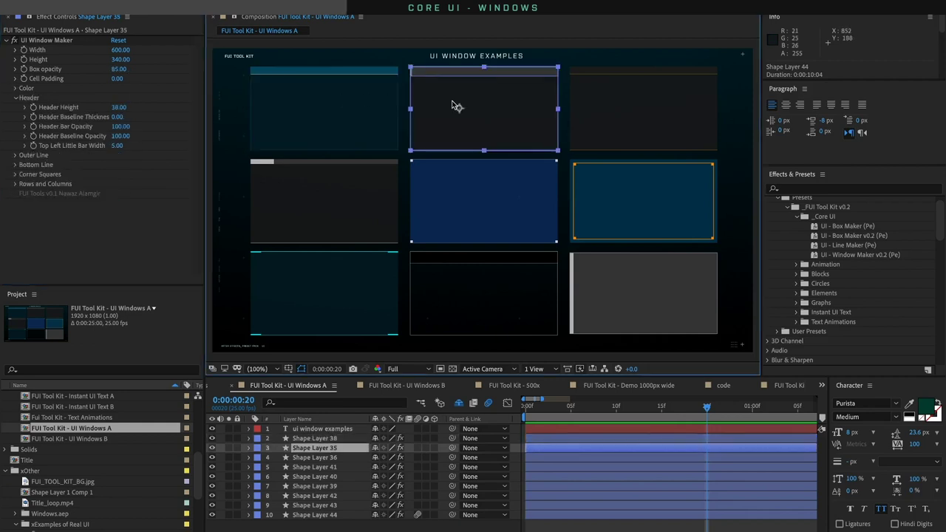
pyautogui.click(533, 207)
pyautogui.click(630, 192)
pyautogui.click(634, 113)
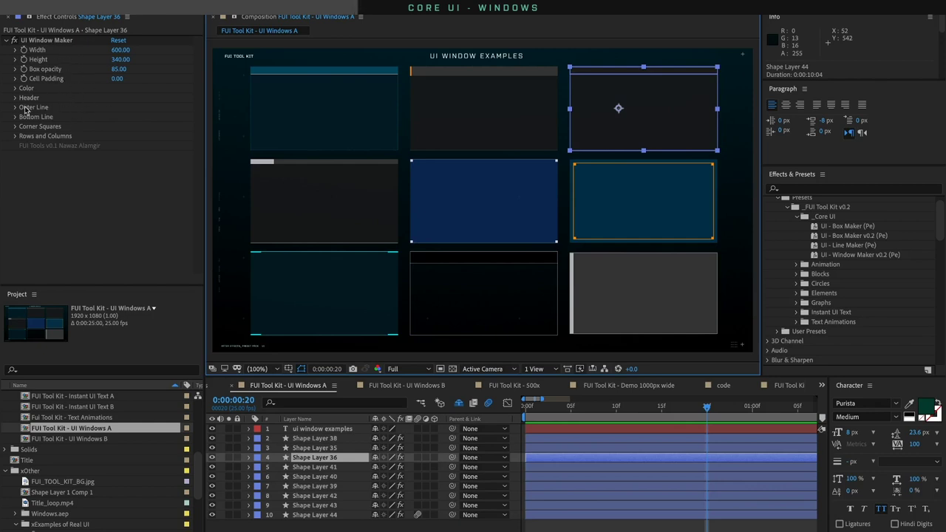
pyautogui.click(500, 266)
pyautogui.click(496, 227)
pyautogui.click(621, 205)
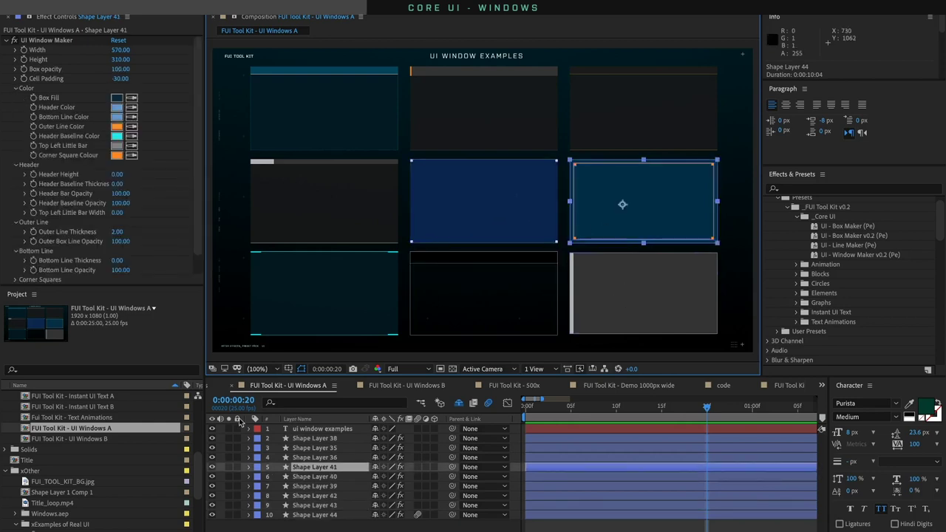
pyautogui.doubleClick(124, 438)
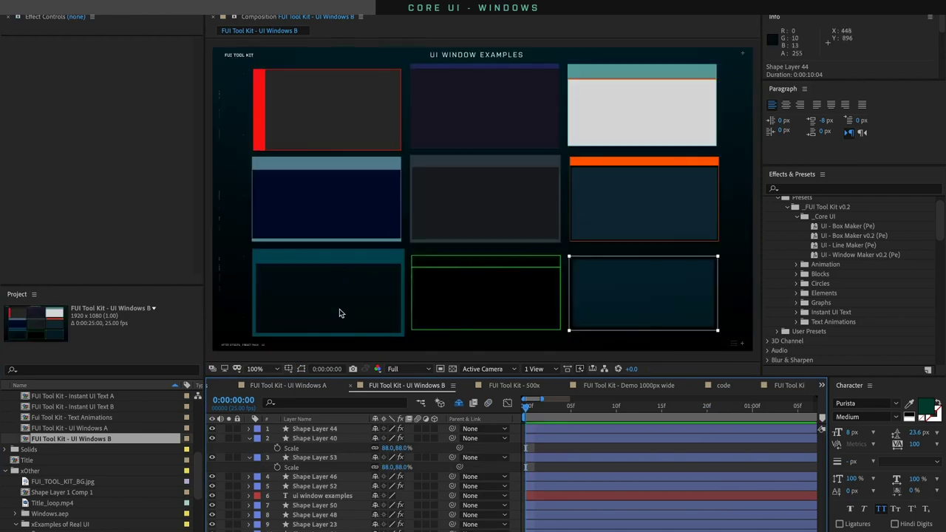
pyautogui.click(358, 289)
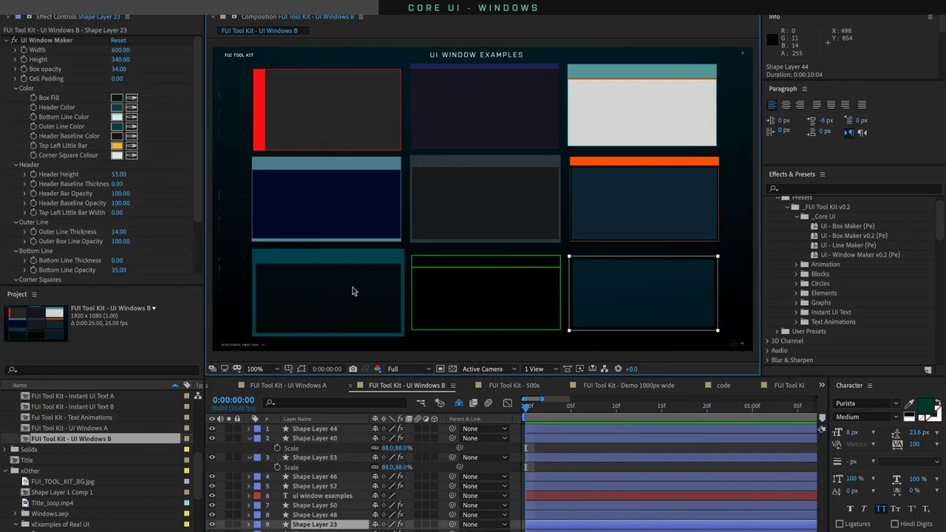
pyautogui.click(230, 525)
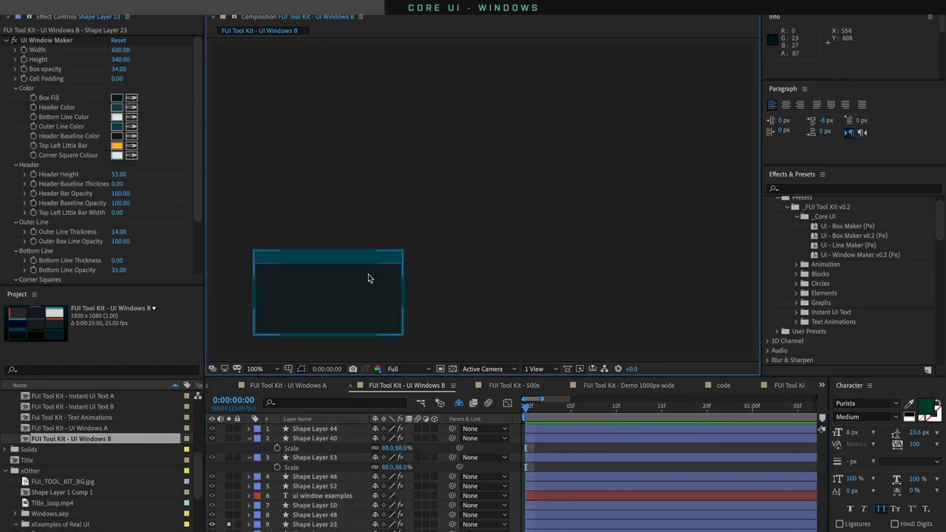
pyautogui.click(229, 524)
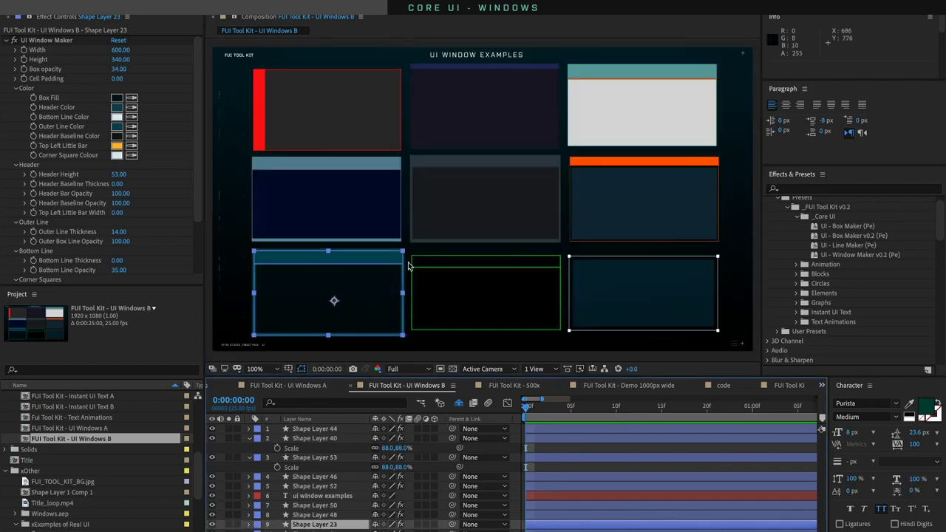
pyautogui.click(348, 245)
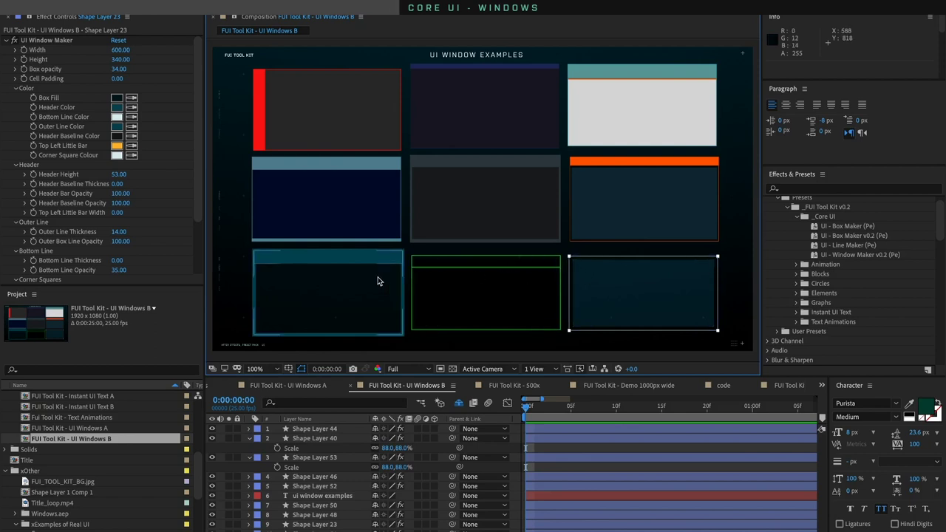
pyautogui.click(649, 201)
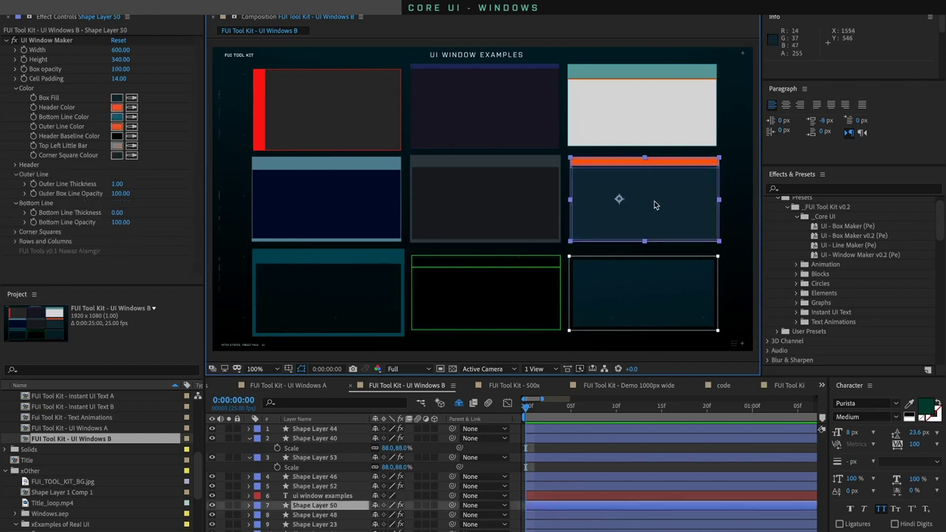
pyautogui.click(745, 197)
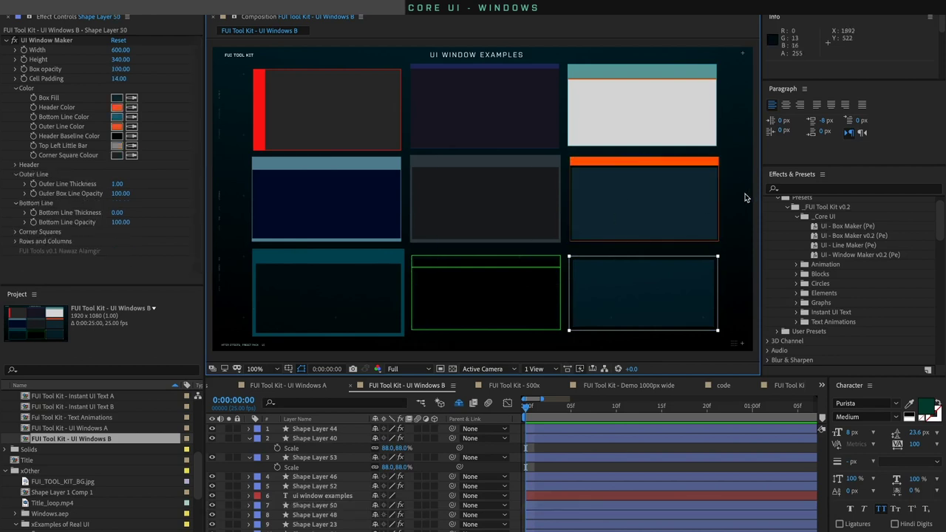
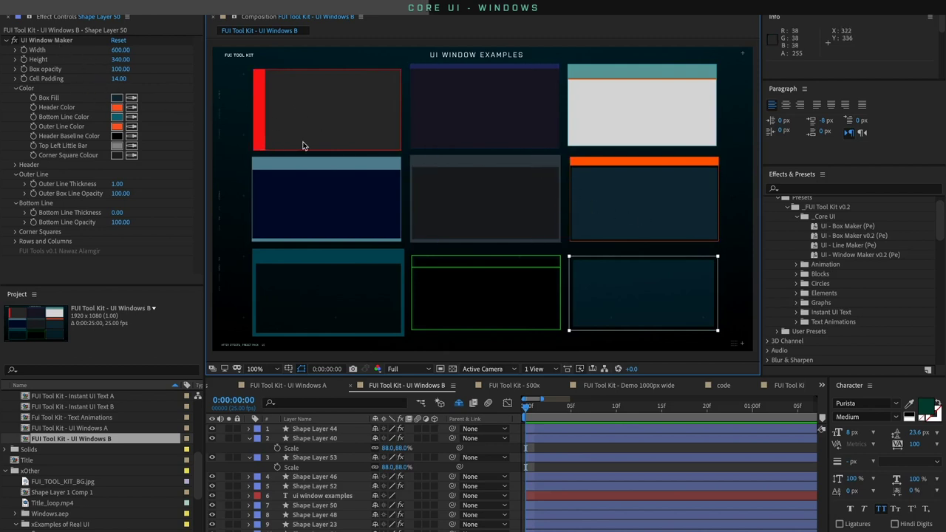
# Copy the middle box's UI Window Maker effect and paste it onto the middle-left box
pyautogui.click(311, 202)
pyautogui.click(455, 187)
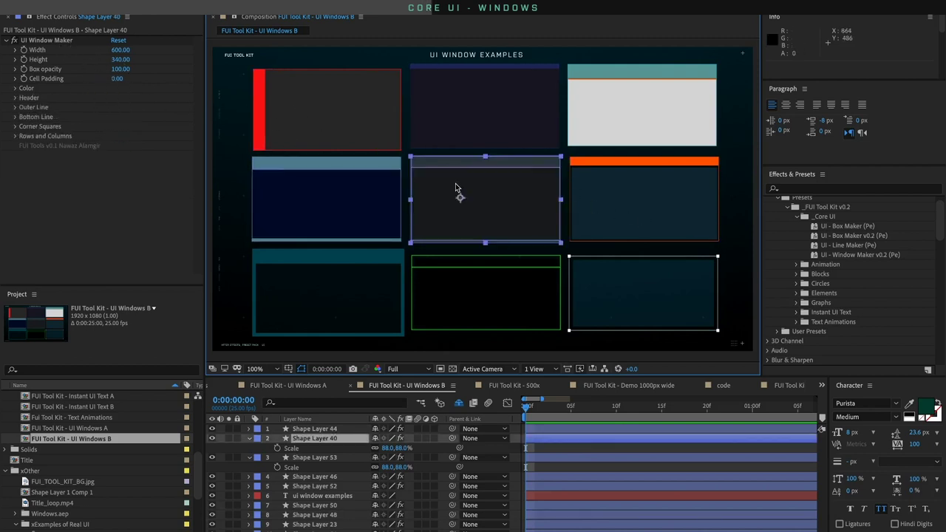
pyautogui.click(62, 43)
pyautogui.press('super+c')
pyautogui.click(328, 185)
pyautogui.press('super+v')
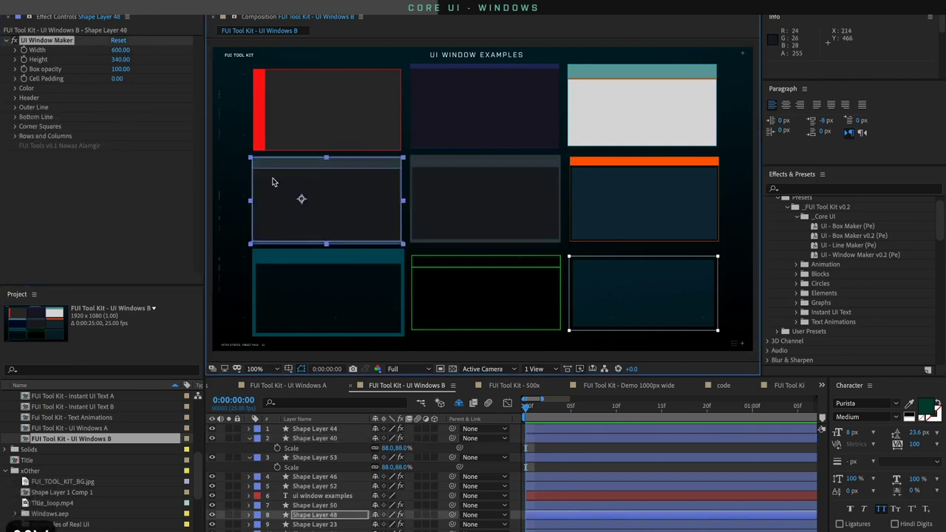
pyautogui.press('super+shift+a')
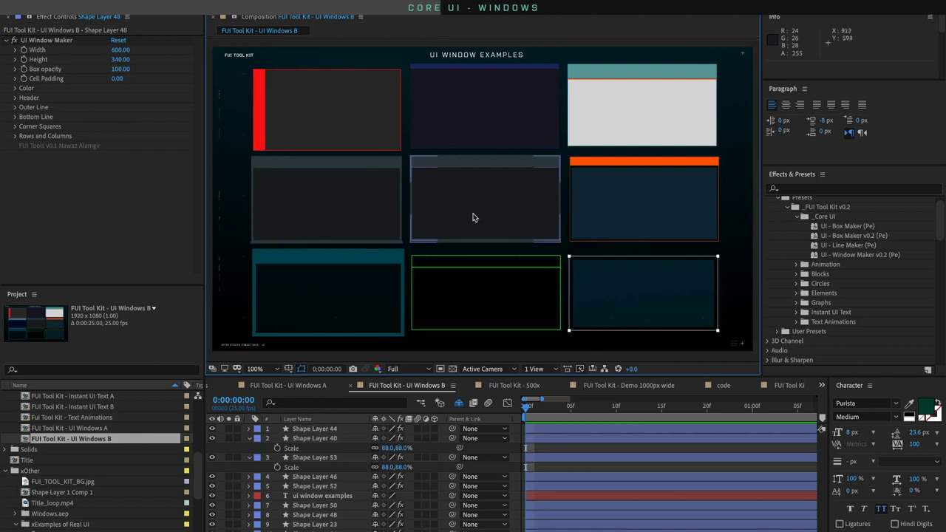
pyautogui.click(302, 199)
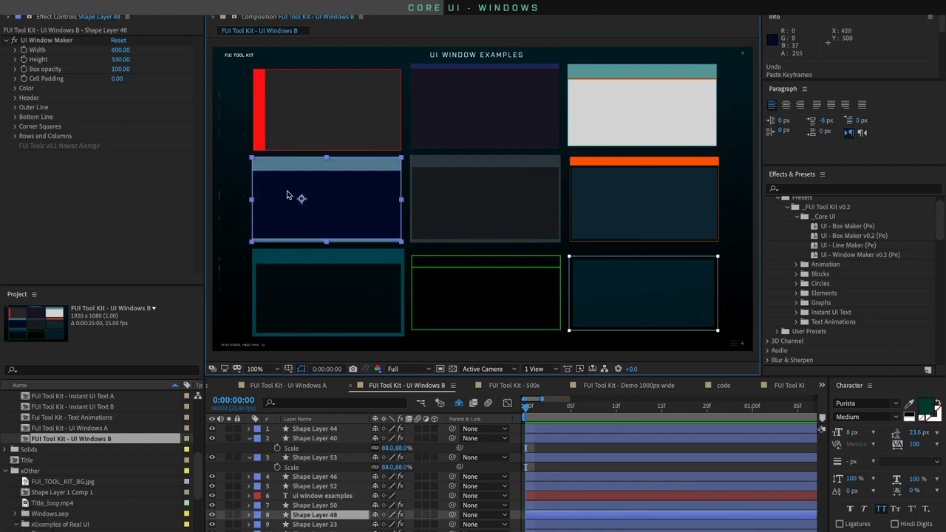
pyautogui.click(229, 192)
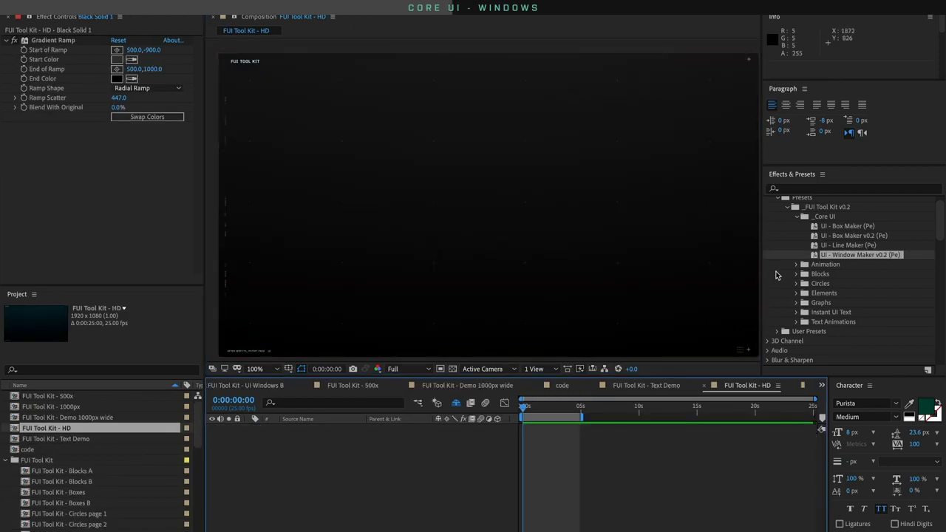
# Apply the UI - Window Maker v0.2 preset from _Core UI, creating Shape Layer 1's 400×600 window
pyautogui.click(10, 462)
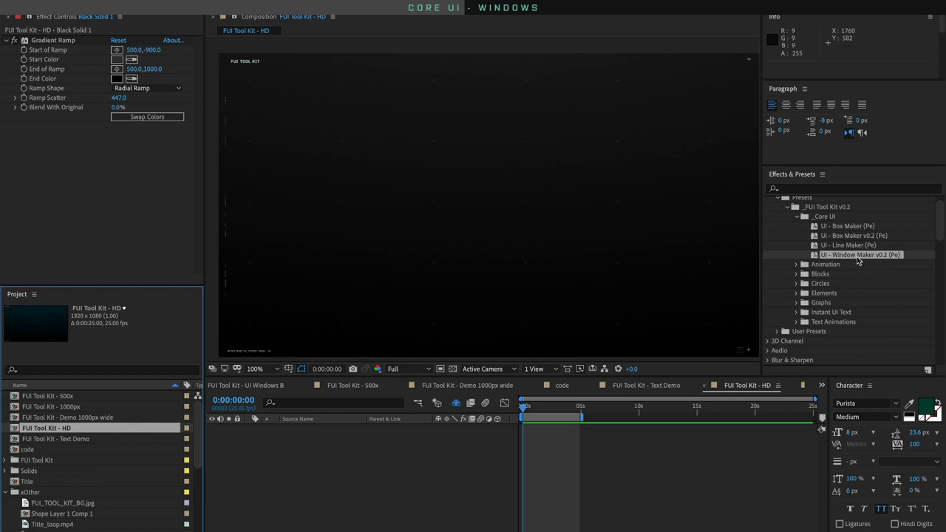
pyautogui.click(801, 218)
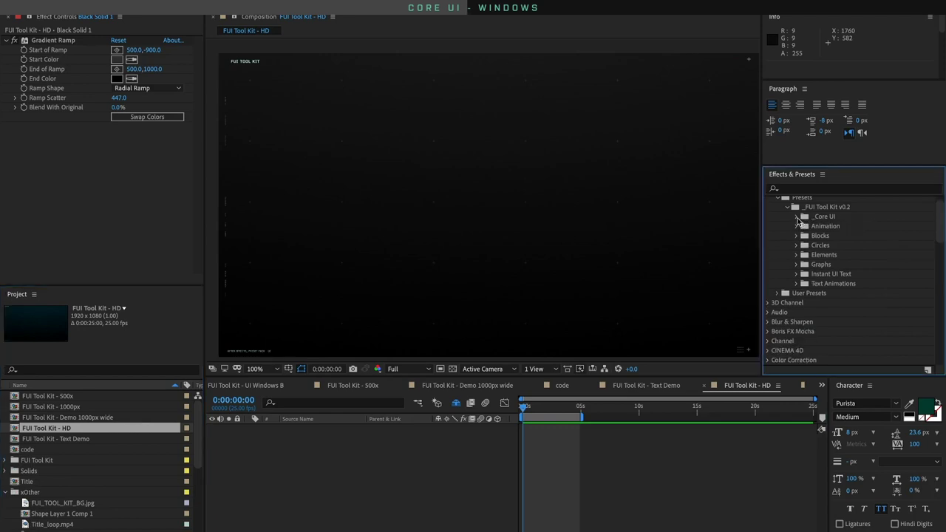
pyautogui.click(797, 218)
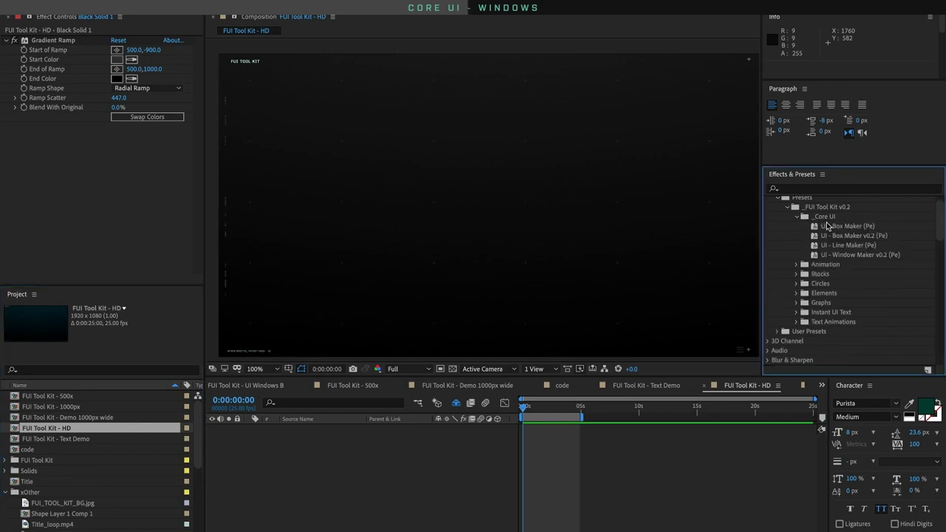
pyautogui.click(862, 256)
pyautogui.doubleClick(878, 257)
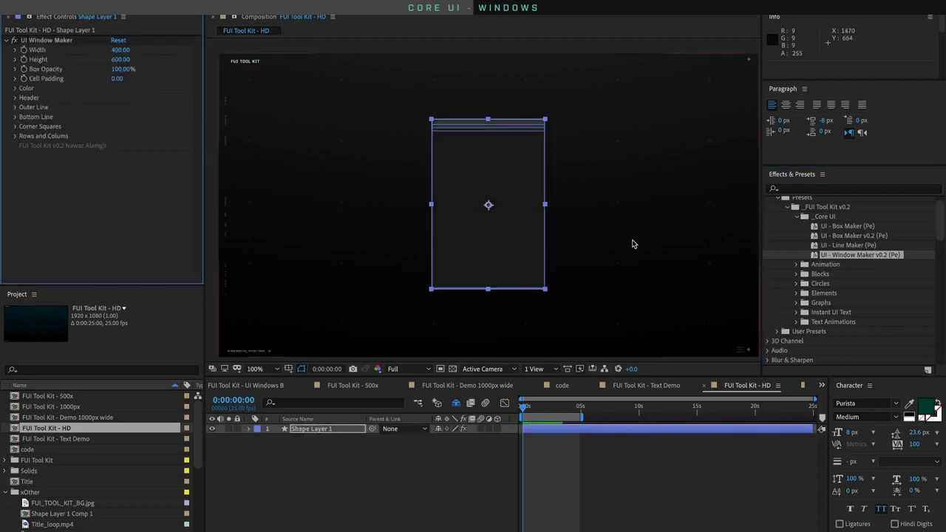
# Drag the window to the upper-left and resize it to about 493 wide by 959 tall
pyautogui.click(550, 194)
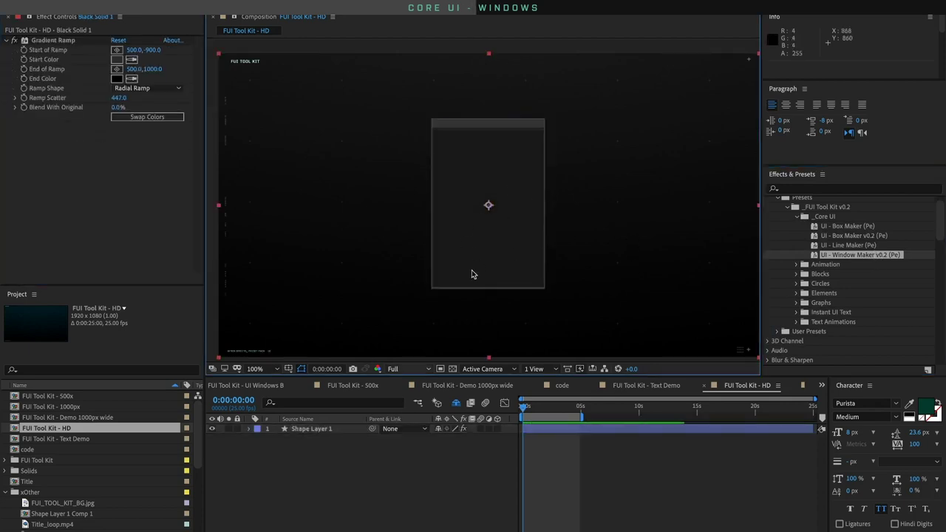
pyautogui.click(444, 439)
pyautogui.moveTo(458, 202); pyautogui.dragTo(313, 148)
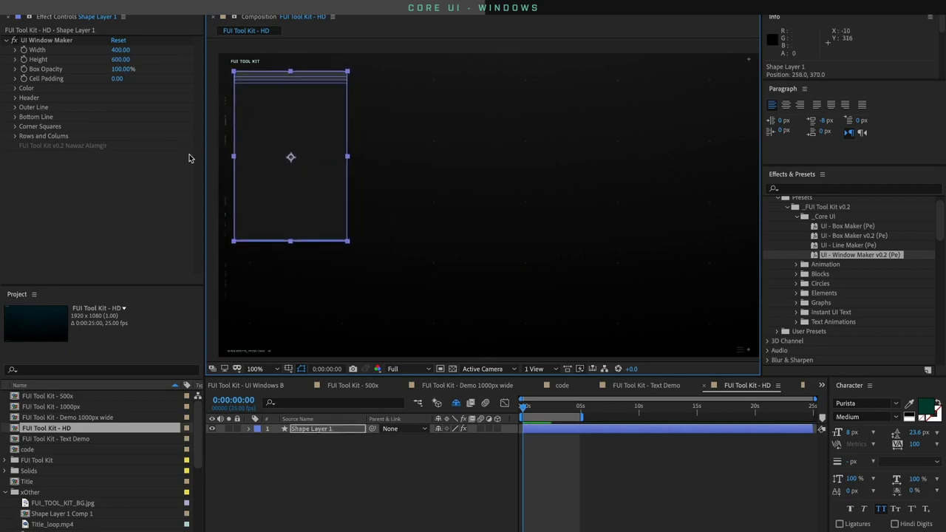
pyautogui.click(373, 179)
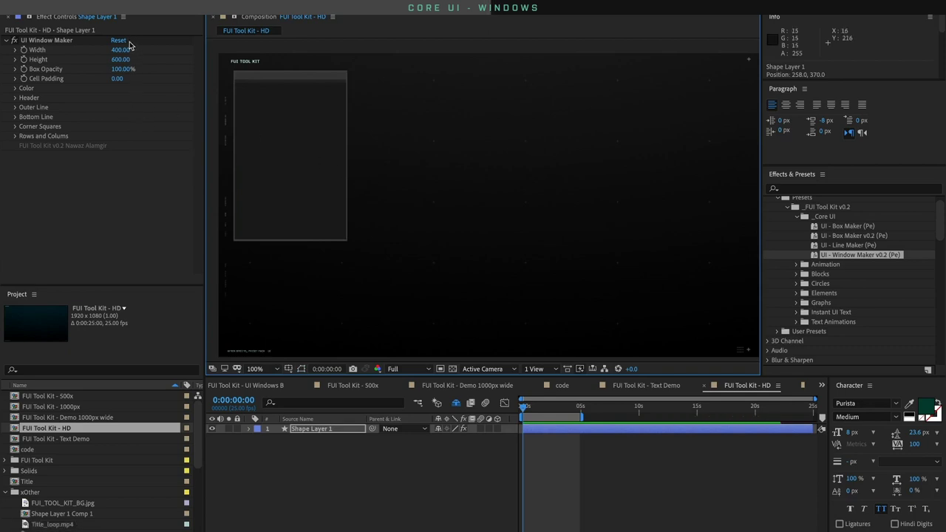
pyautogui.moveTo(122, 59); pyautogui.dragTo(146, 54)
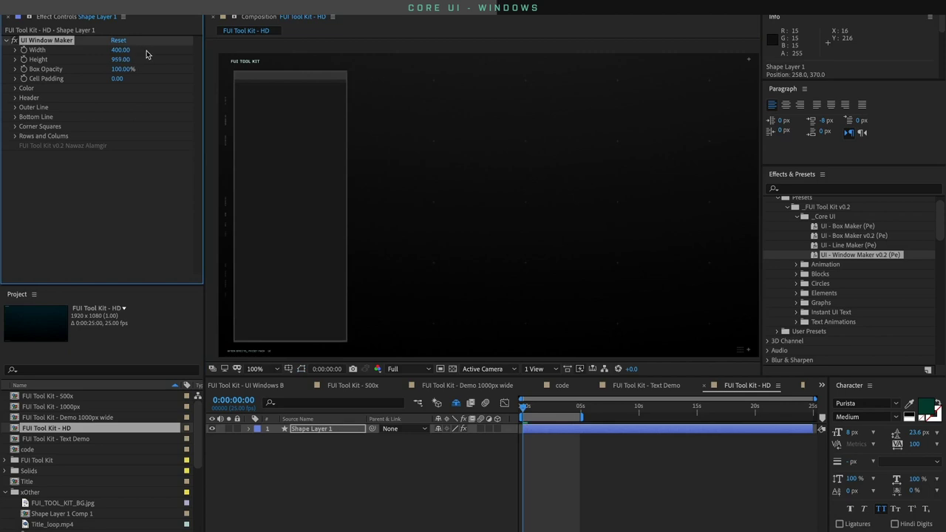
pyautogui.moveTo(134, 49); pyautogui.dragTo(136, 48)
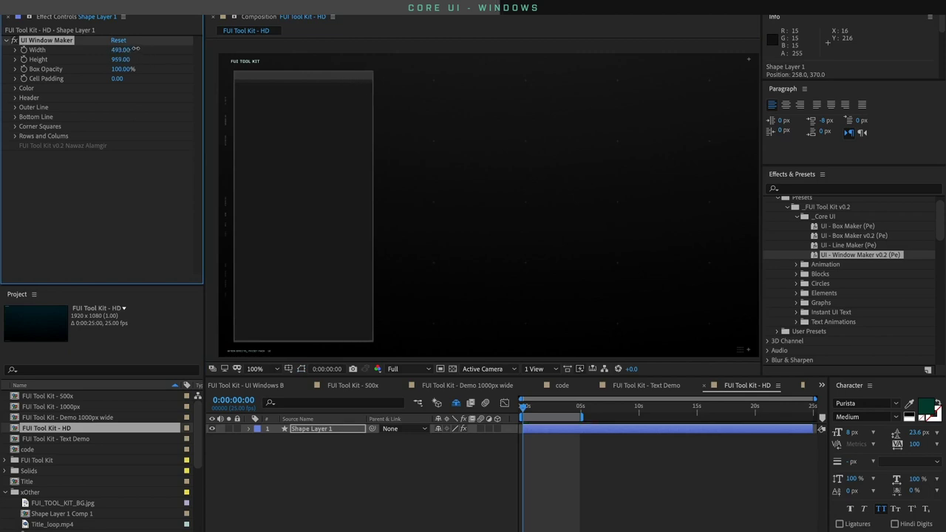
# Set the window's Box Fill colour to near-black 090909
pyautogui.click(18, 89)
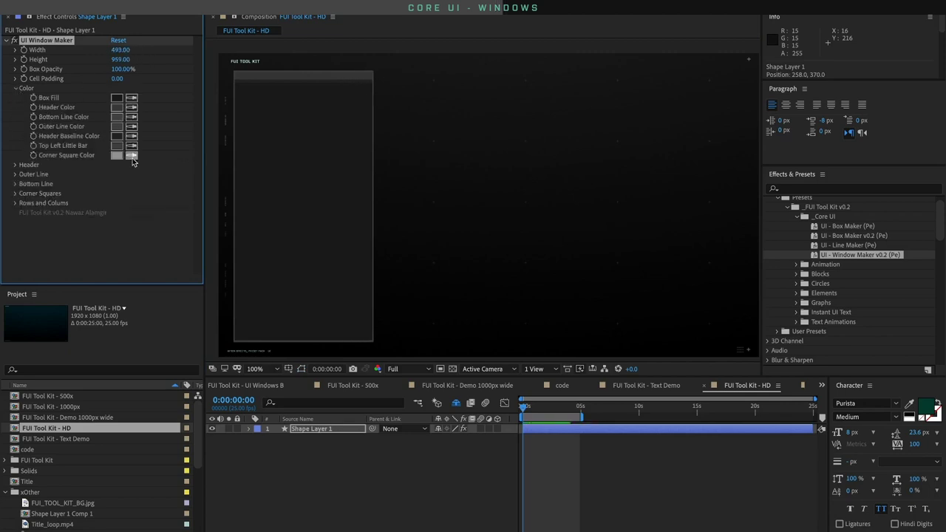
pyautogui.click(120, 100)
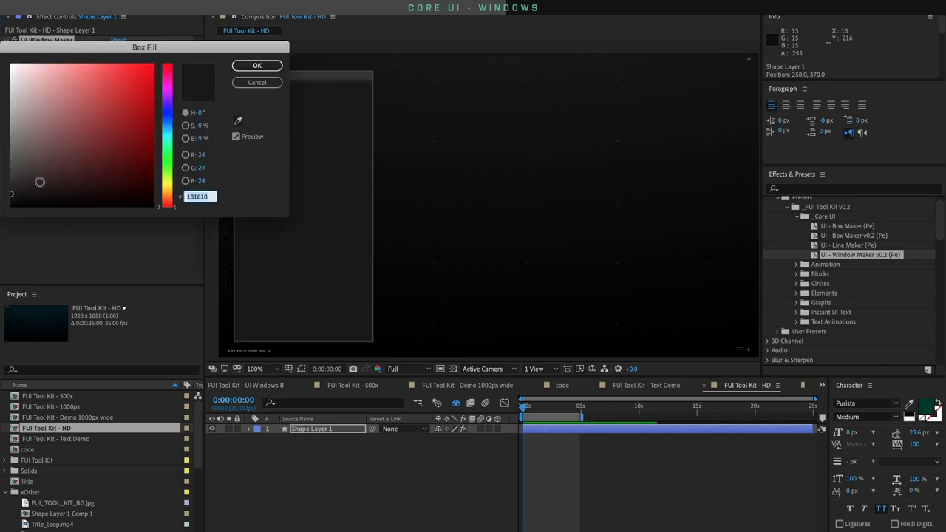
pyautogui.moveTo(13, 196); pyautogui.dragTo(8, 201)
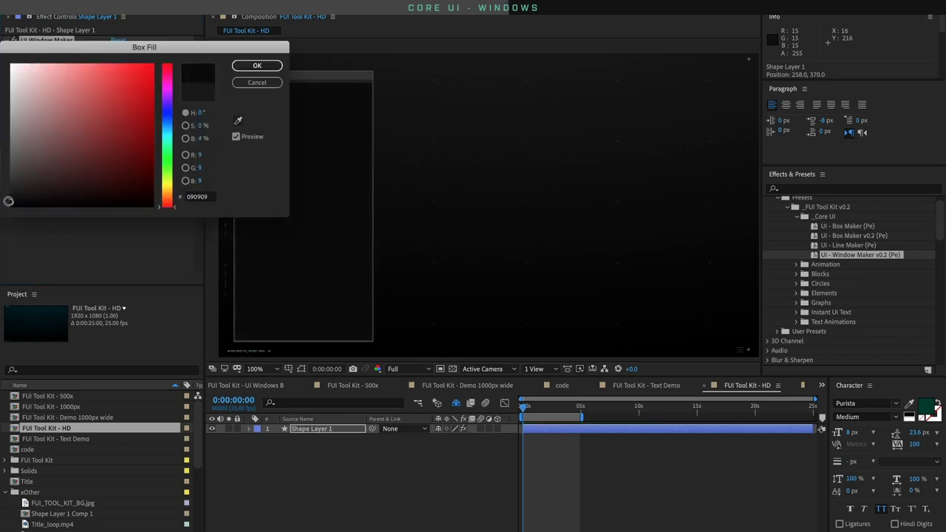
pyautogui.click(257, 66)
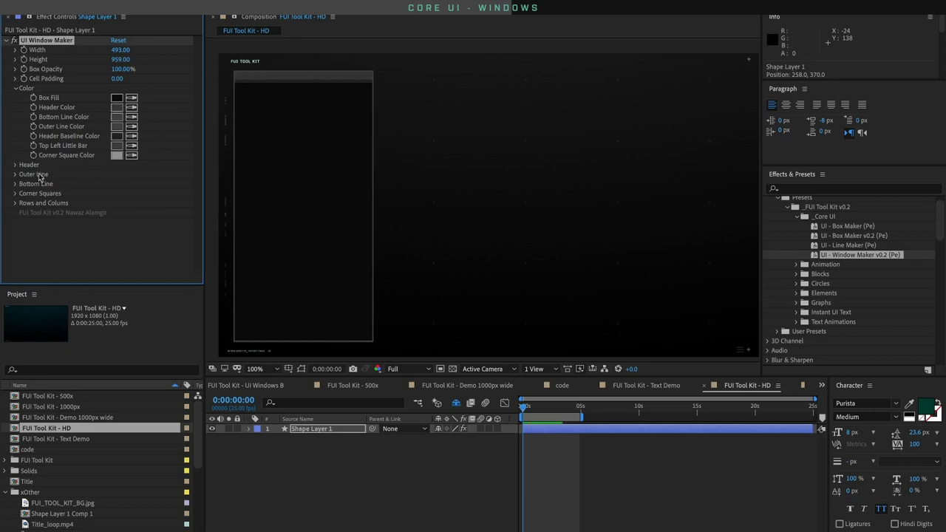
# Set Outer Line Thickness to 2 and Bottom Line Thickness to 0
pyautogui.click(16, 175)
pyautogui.click(117, 183)
pyautogui.write('2')
pyautogui.press('Return')
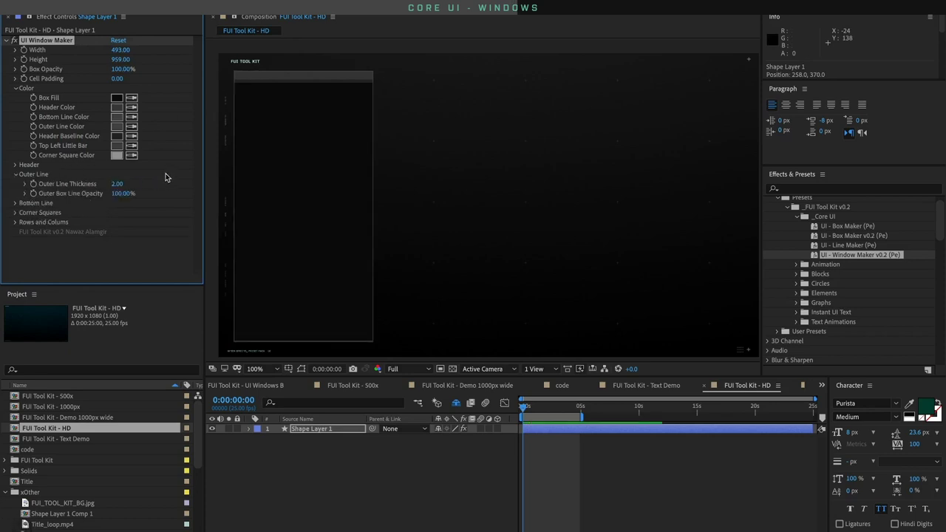
pyautogui.click(15, 202)
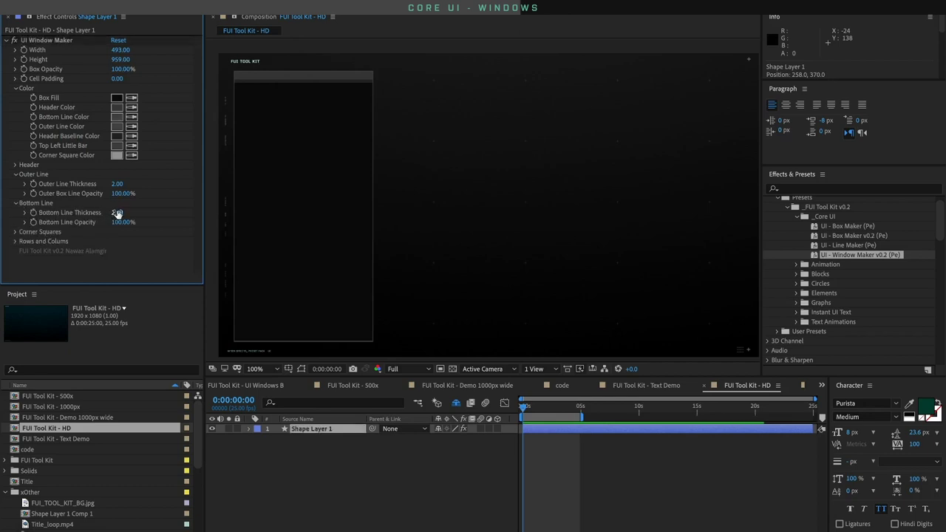
pyautogui.click(117, 213)
pyautogui.write('0')
pyautogui.press('Return')
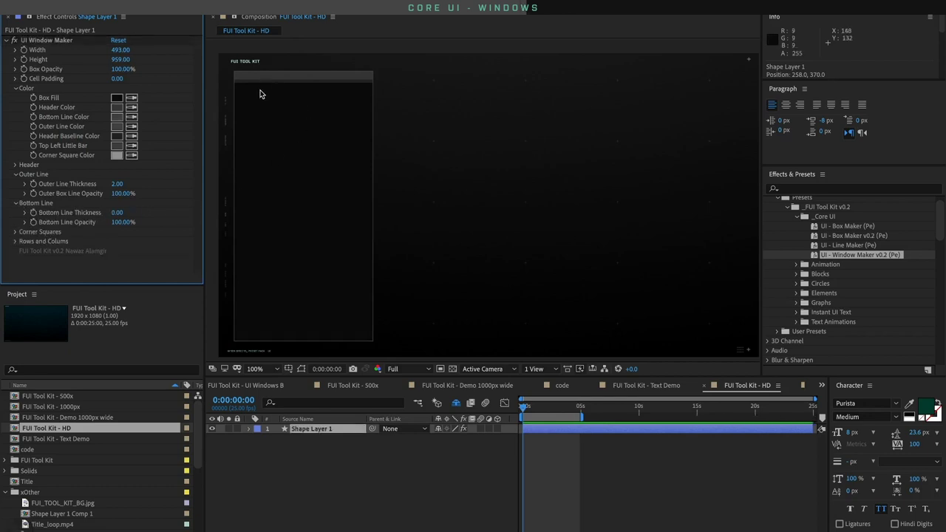
# Raise the window's Header Height to 52.9
pyautogui.click(15, 165)
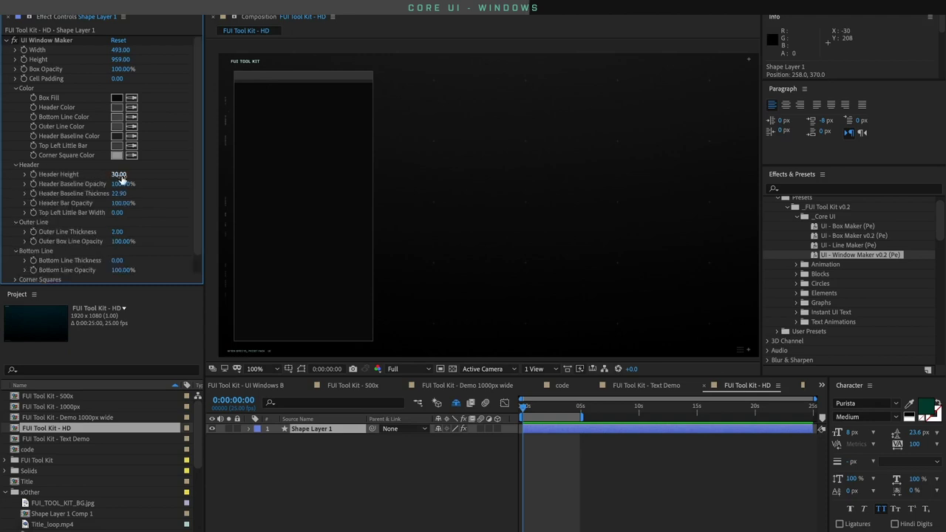
pyautogui.moveTo(125, 194); pyautogui.dragTo(180, 176)
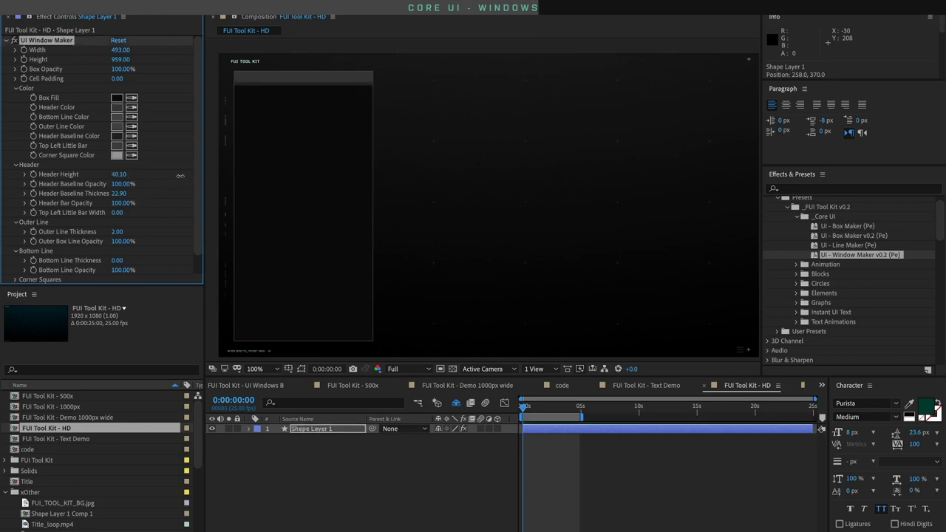
pyautogui.moveTo(120, 175)
pyautogui.mouseDown()
pyautogui.moveTo(133, 173)
pyautogui.moveTo(121, 174)
pyautogui.mouseUp()
pyautogui.click(121, 174)
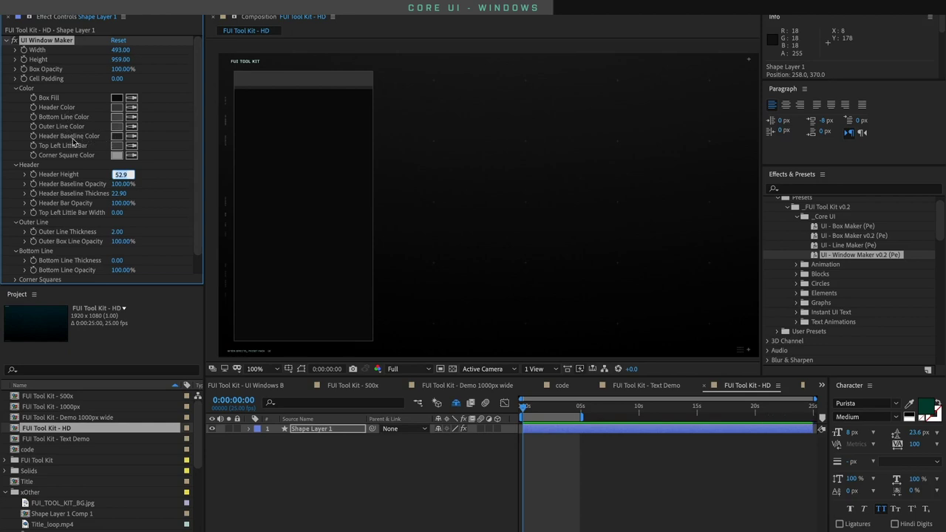
# Set Header Baseline Color to dark red 6F0000 and Header Color to dark grey 191919
pyautogui.click(117, 136)
pyautogui.moveTo(190, 127); pyautogui.dragTo(195, 144)
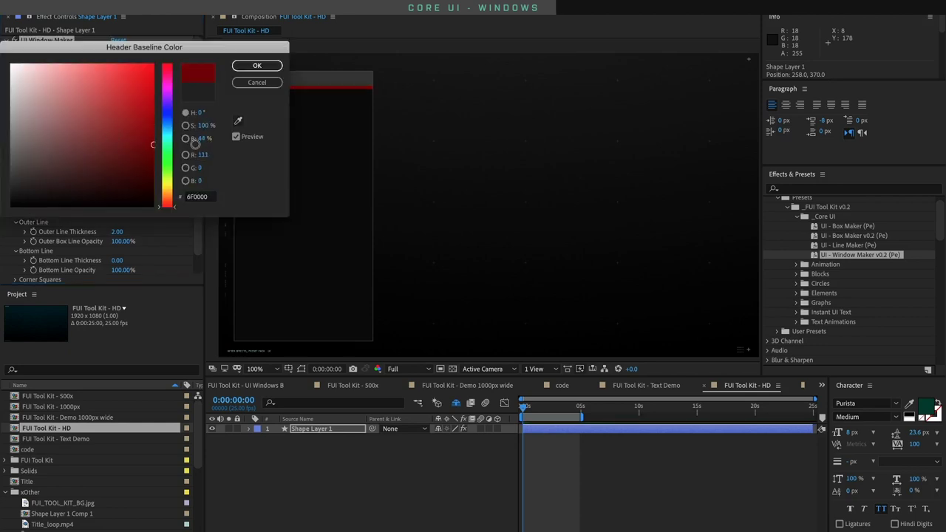
pyautogui.click(257, 65)
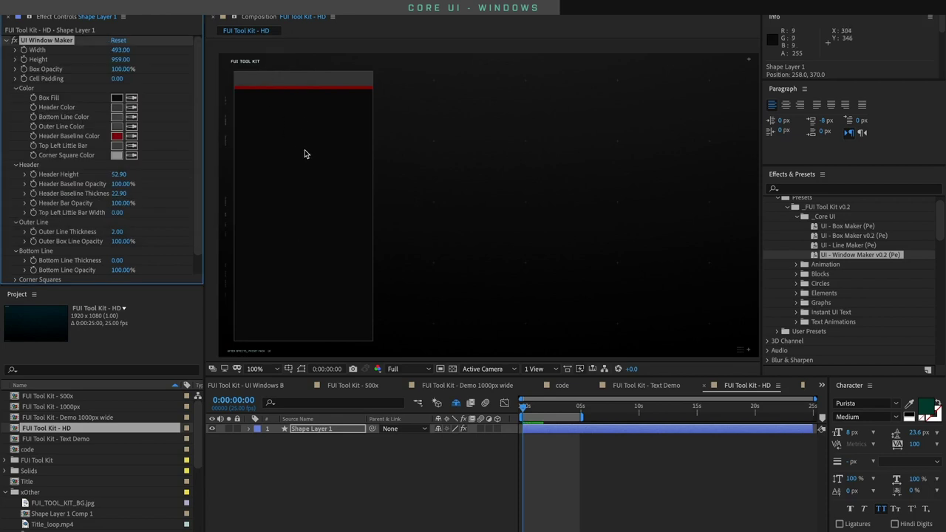
pyautogui.click(116, 107)
pyautogui.moveTo(10, 152); pyautogui.dragTo(3, 193)
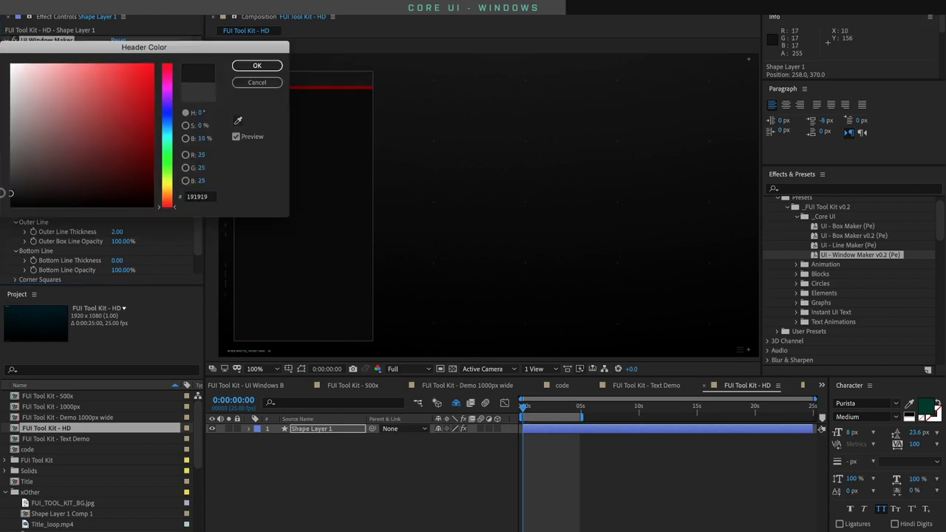
pyautogui.click(258, 65)
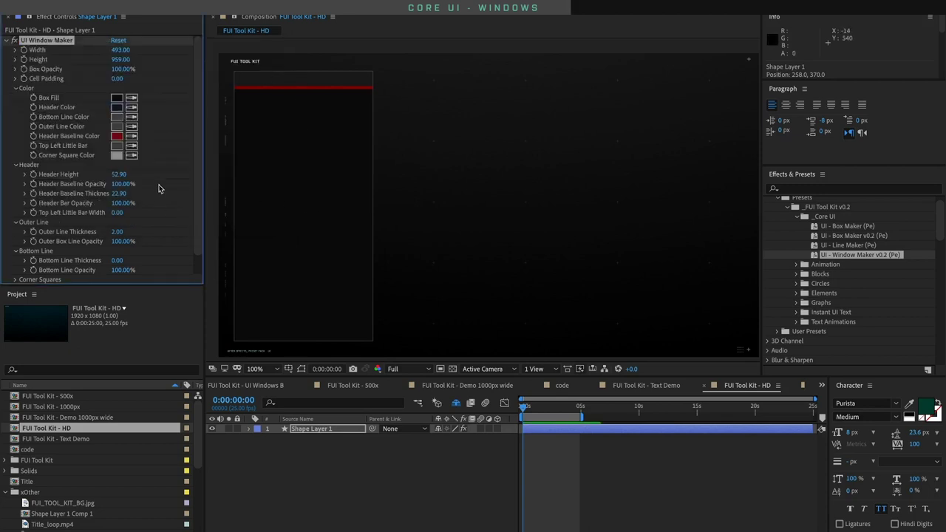
pyautogui.scroll(-2, 193, 204)
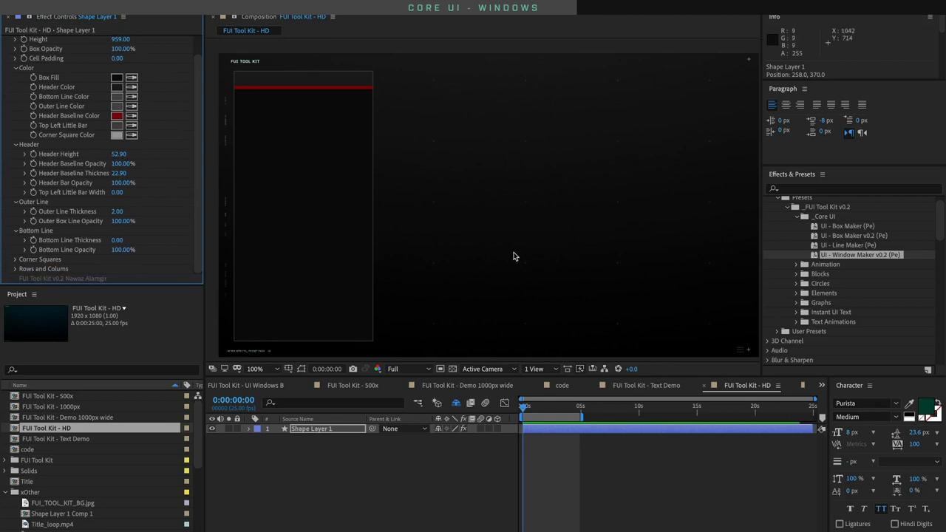
# Repeat the window into three columns
pyautogui.click(15, 270)
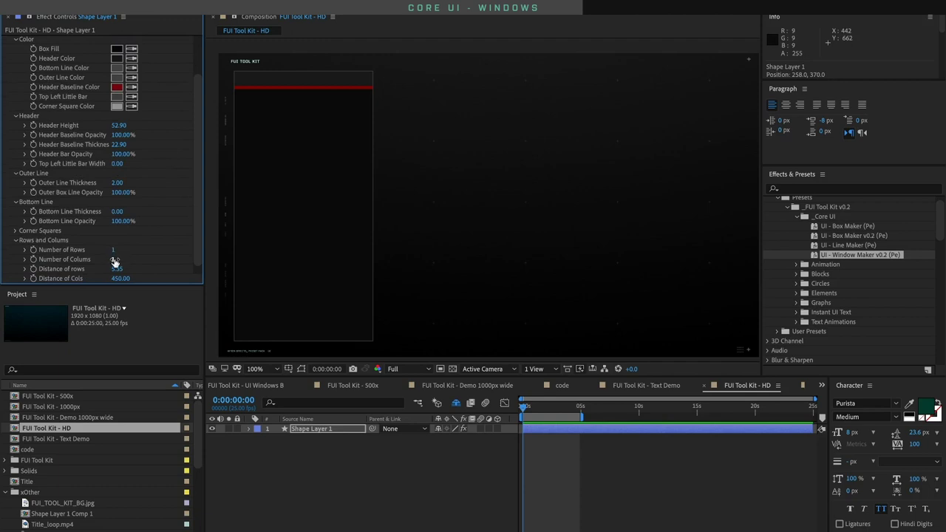
pyautogui.moveTo(114, 262)
pyautogui.mouseDown()
pyautogui.moveTo(150, 255)
pyautogui.moveTo(127, 268)
pyautogui.mouseUp()
pyautogui.scroll(-1, 140, 273)
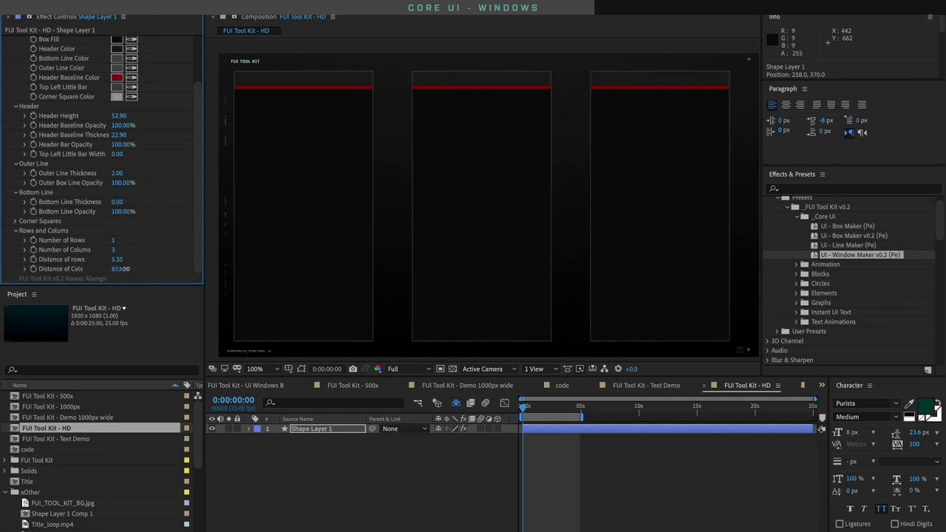
pyautogui.scroll(1, 137, 146)
pyautogui.scroll(5, 138, 145)
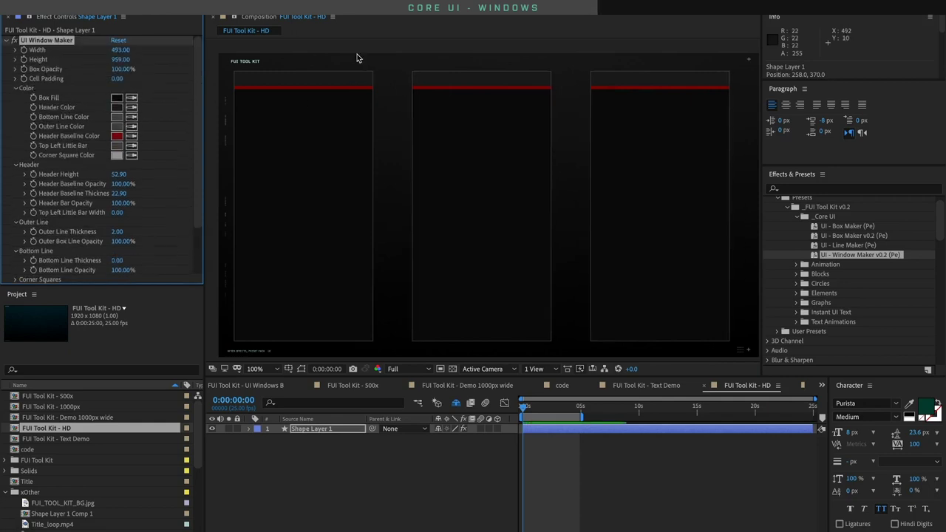
# Widen each window to 600 and lower Distance of Cols to 618
pyautogui.moveTo(126, 49); pyautogui.dragTo(136, 45)
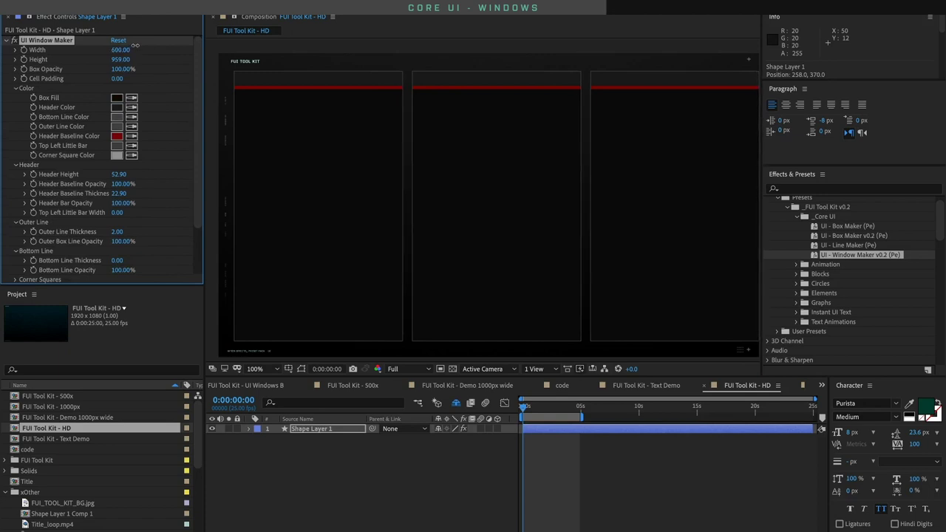
pyautogui.scroll(-2, 147, 181)
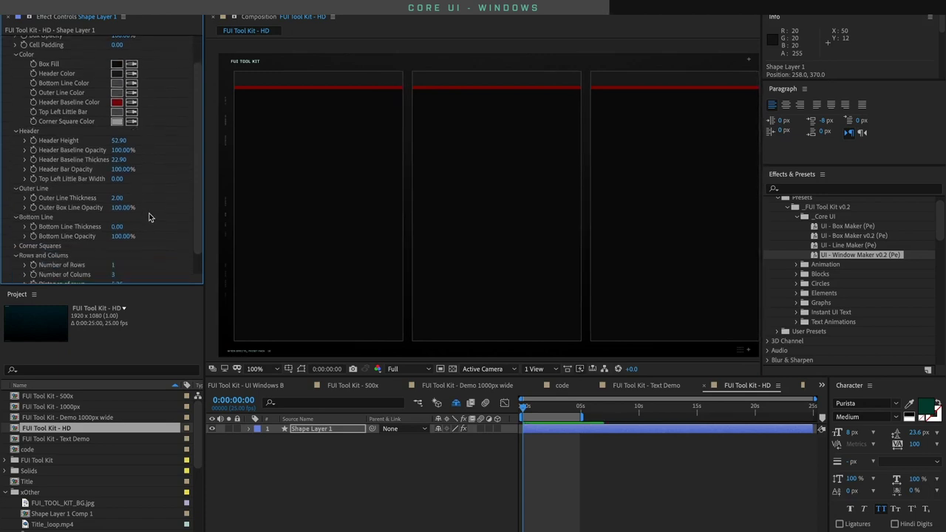
pyautogui.scroll(-2, 150, 217)
pyautogui.moveTo(120, 270); pyautogui.dragTo(119, 270)
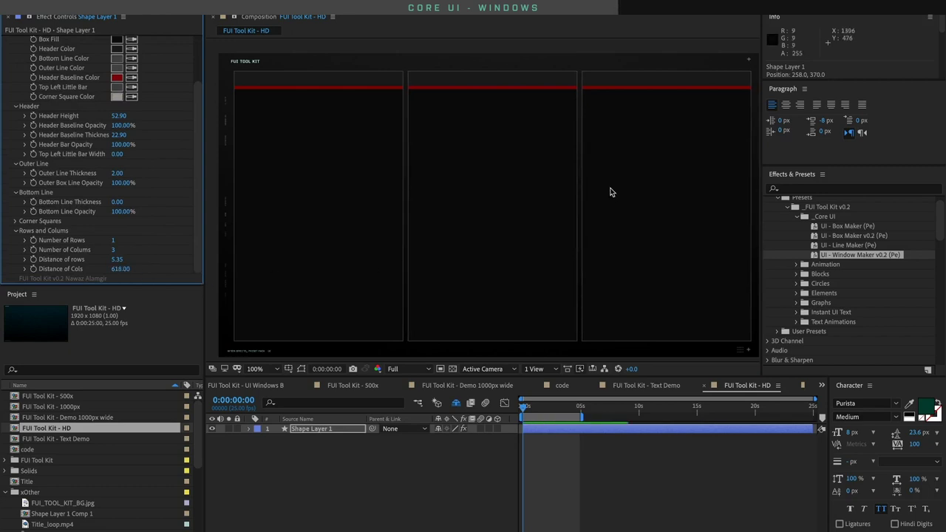
pyautogui.click(399, 185)
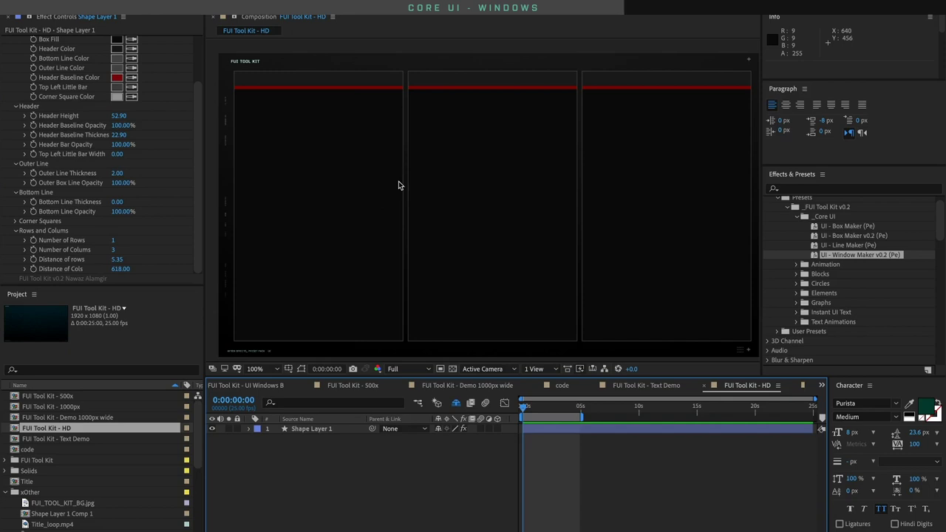
pyautogui.click(337, 187)
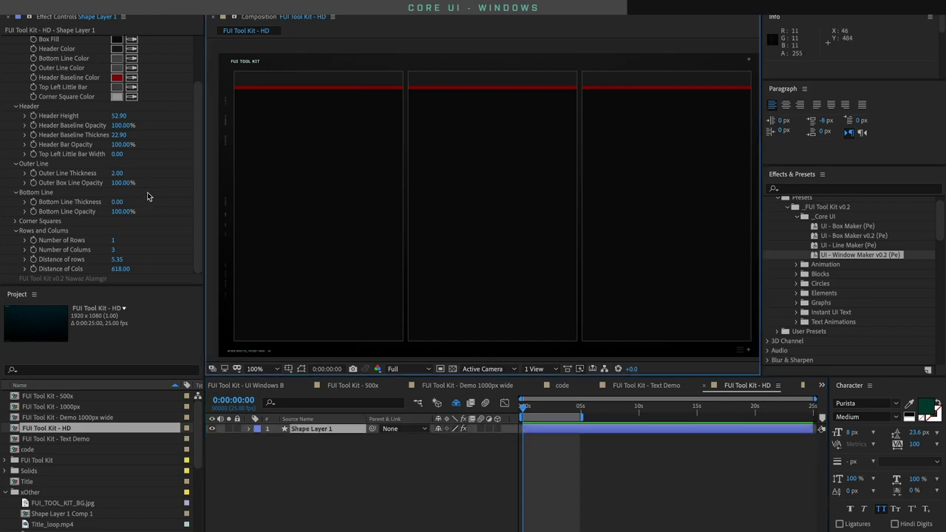
pyautogui.scroll(1, 145, 189)
pyautogui.scroll(3, 146, 188)
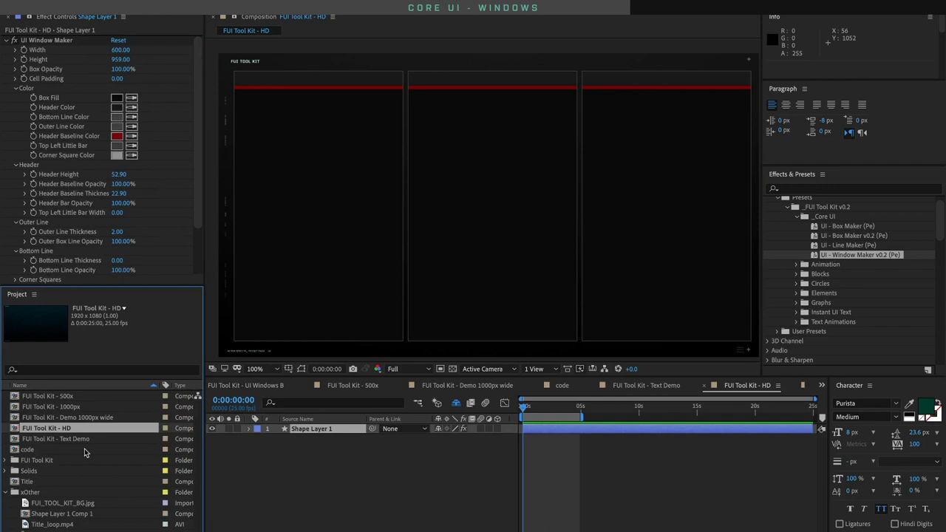
# View the UI Windows A and B example comps, then return to the empty FUI Tool Kit - HD comp
pyautogui.click(9, 492)
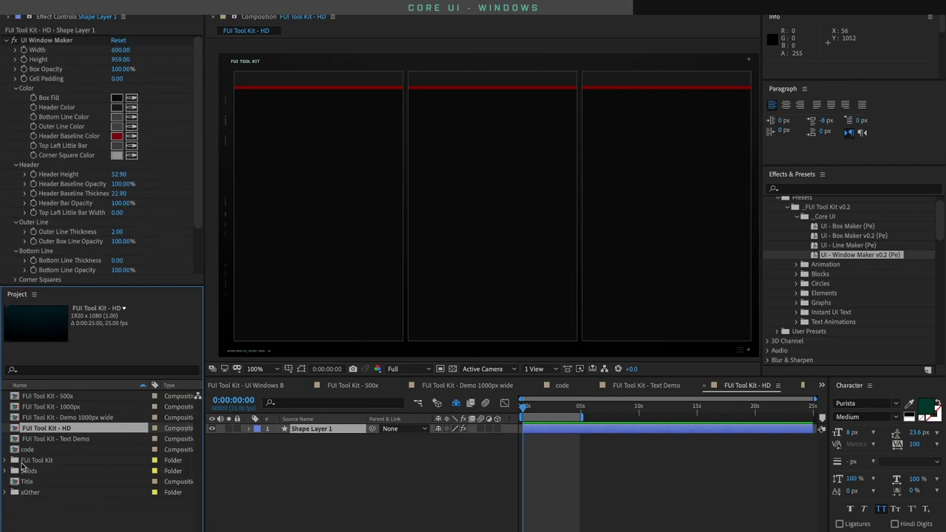
pyautogui.click(6, 461)
pyautogui.scroll(-3, 95, 471)
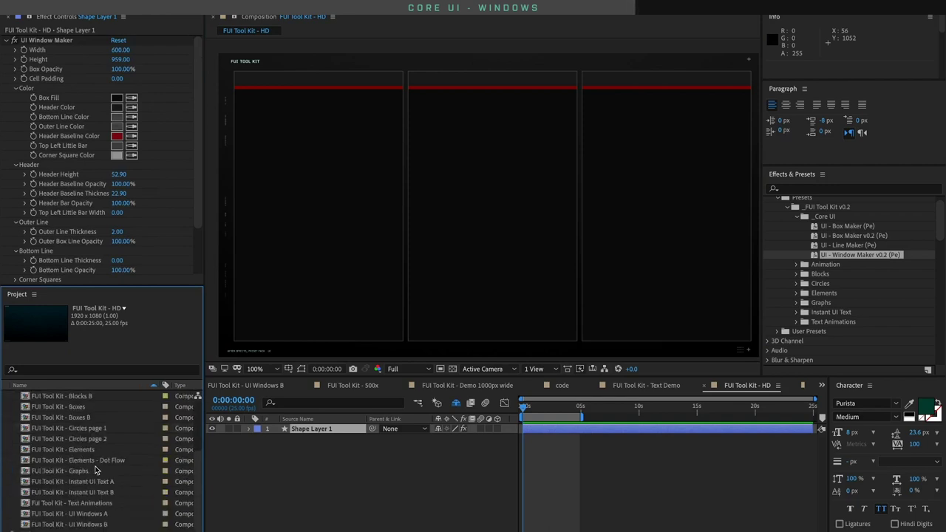
pyautogui.doubleClick(99, 513)
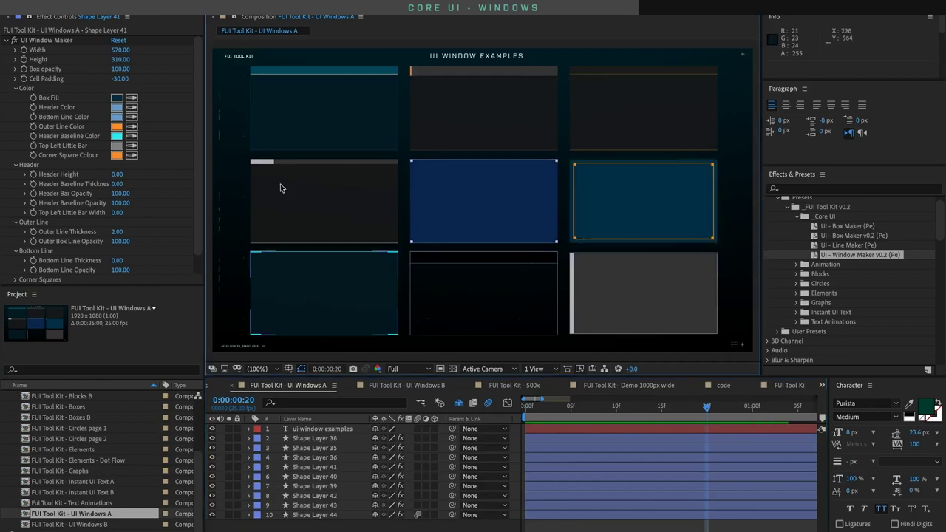
pyautogui.doubleClick(98, 525)
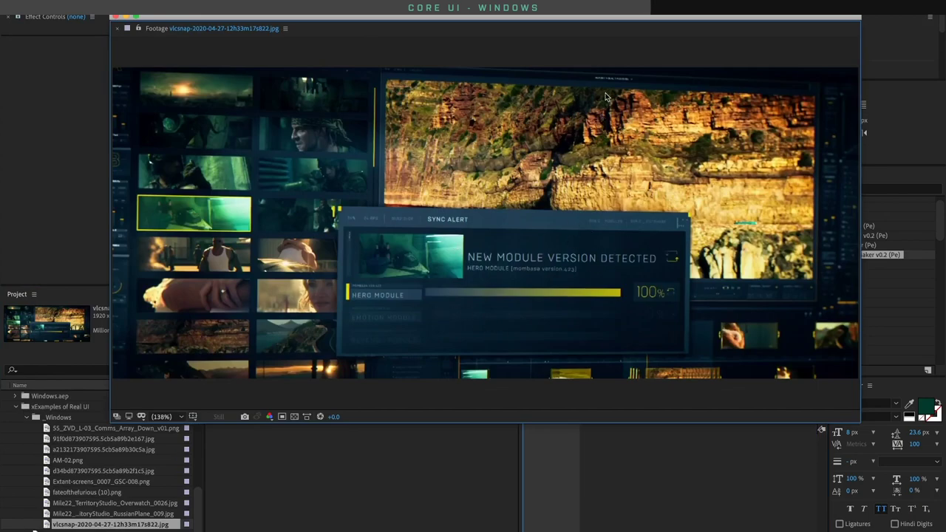
pyautogui.moveTo(604, 22); pyautogui.dragTo(4, 222)
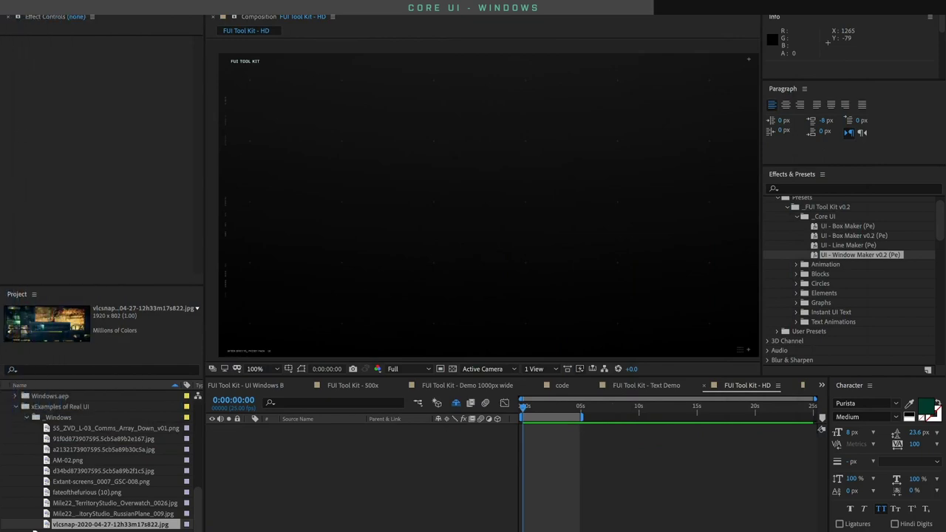
pyautogui.click(865, 260)
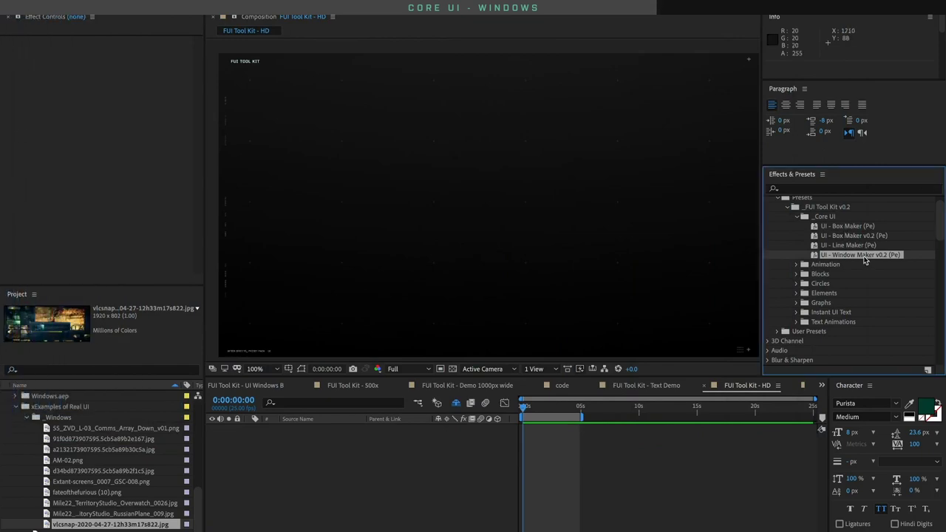
pyautogui.click(437, 451)
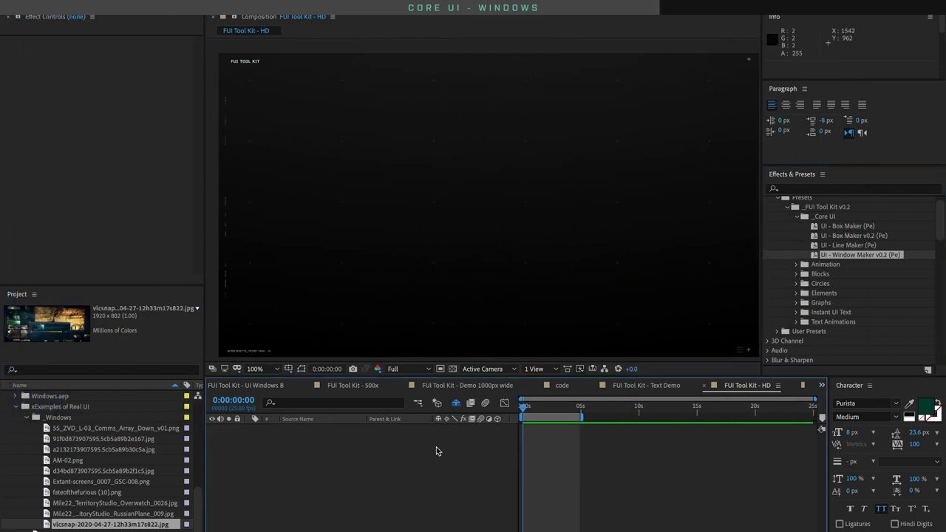
# Apply the UI - Window Maker v0.2 preset and widen the window to 1230
pyautogui.doubleClick(836, 255)
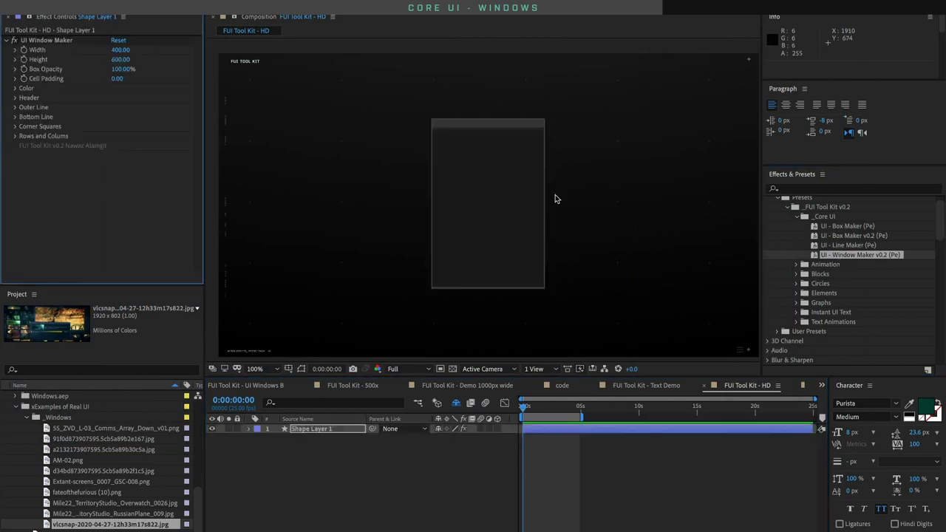
pyautogui.moveTo(122, 50); pyautogui.dragTo(440, 165)
pyautogui.moveTo(130, 50); pyautogui.dragTo(138, 49)
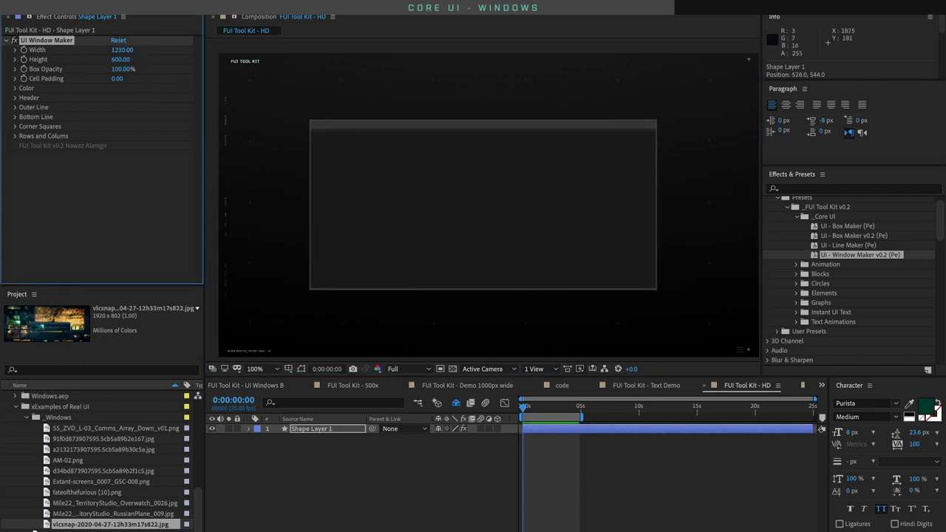
# Set Header Baseline Thickness 0, Header Height 80.30, Cell Padding 42, and open the reference screenshot
pyautogui.click(15, 98)
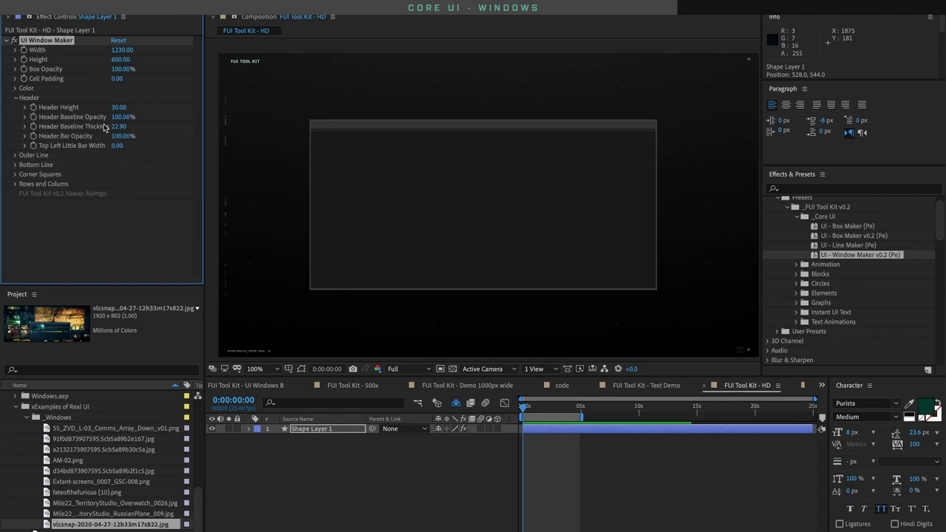
pyautogui.moveTo(107, 128); pyautogui.dragTo(118, 132)
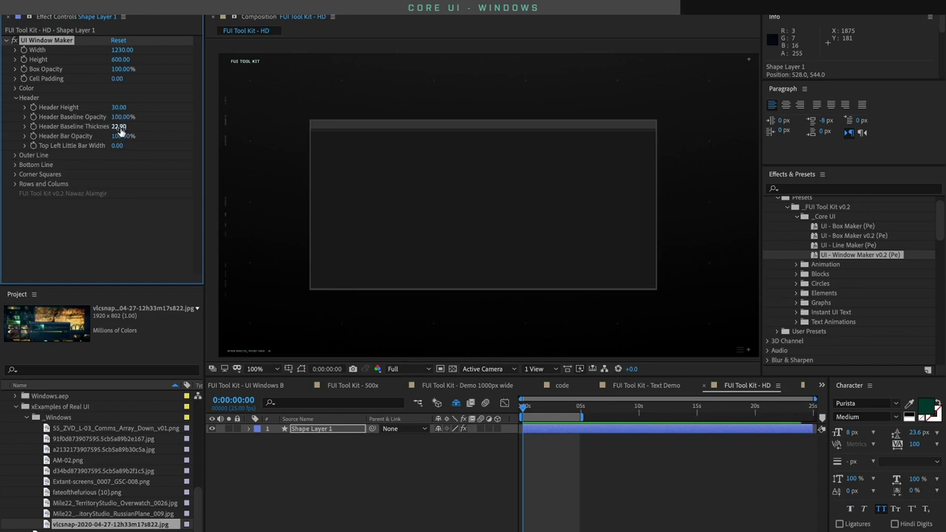
pyautogui.click(120, 128)
pyautogui.write('0')
pyautogui.press('Return')
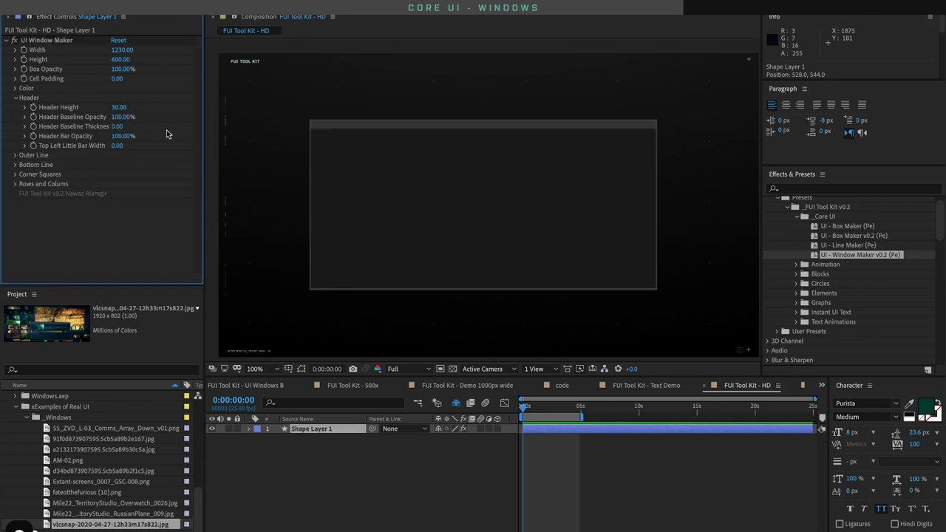
pyautogui.moveTo(118, 108); pyautogui.dragTo(185, 97)
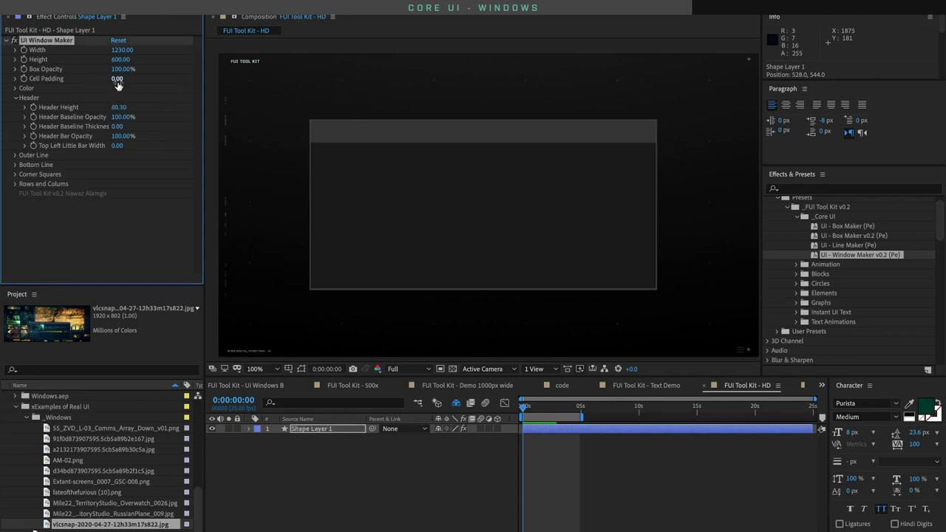
pyautogui.moveTo(118, 78); pyautogui.dragTo(129, 69)
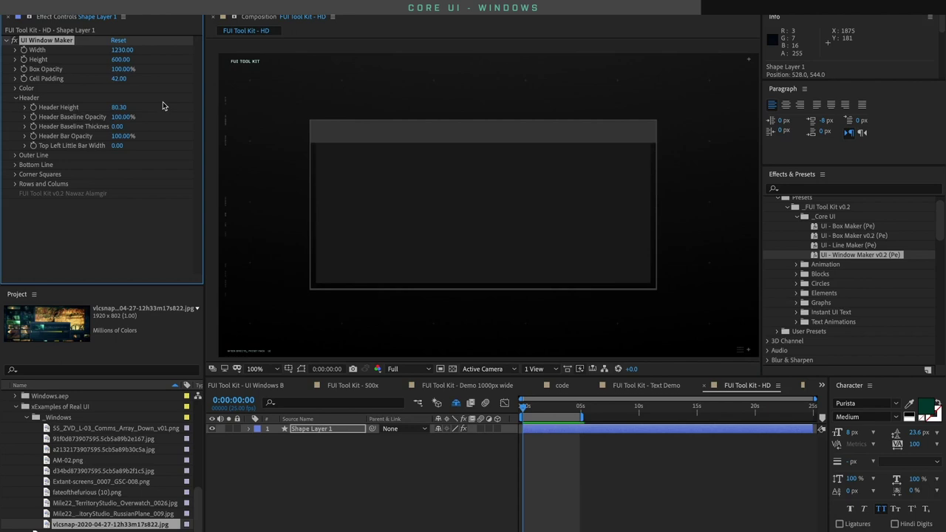
pyautogui.doubleClick(34, 528)
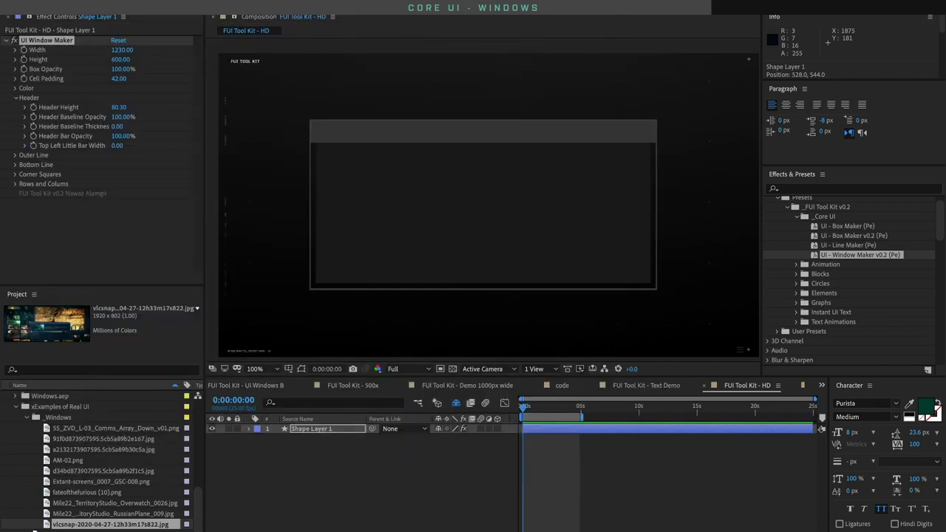
# Eyedrop dark blues from the reference for the window's Box Fill and Header Color
pyautogui.click(443, 230)
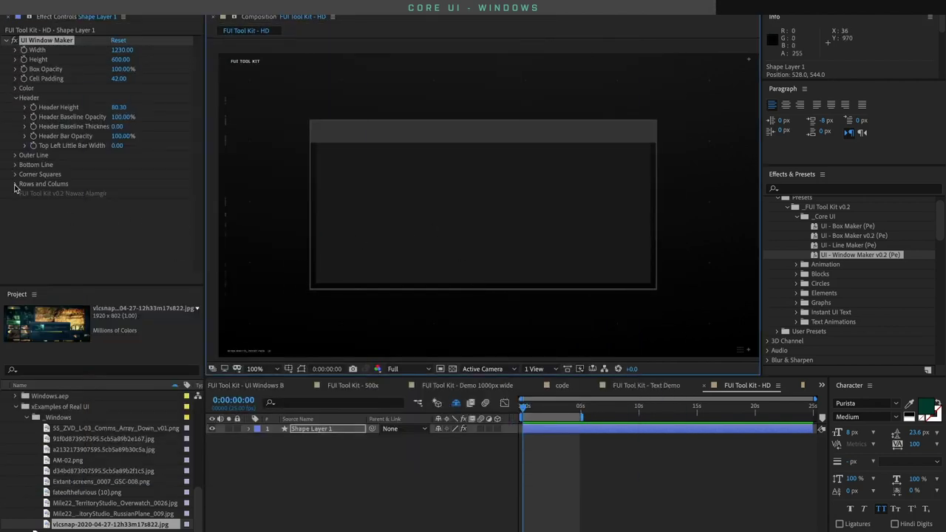
pyautogui.click(16, 87)
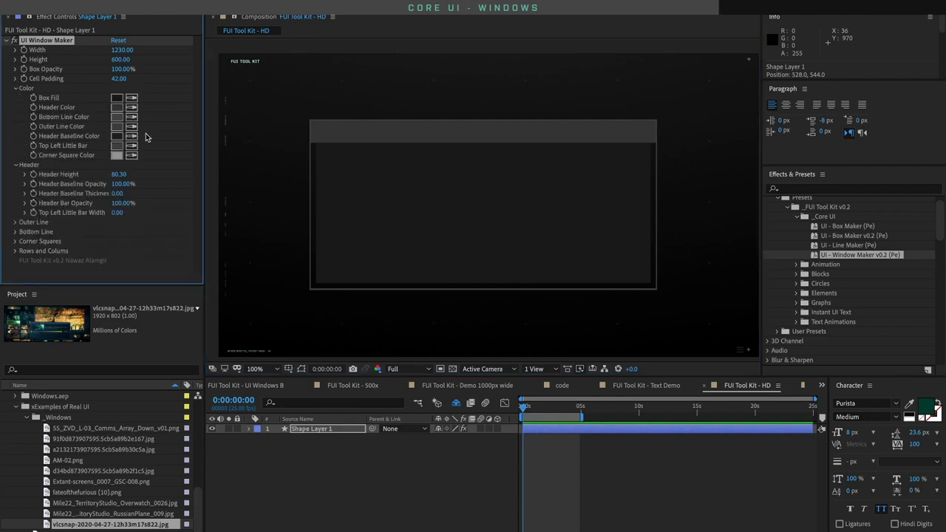
pyautogui.click(132, 98)
pyautogui.click(132, 107)
pyautogui.click(317, 225)
# Thicken the outer border to 24.30 in the header blue and reduce Cell Padding to 22.20
pyautogui.click(16, 224)
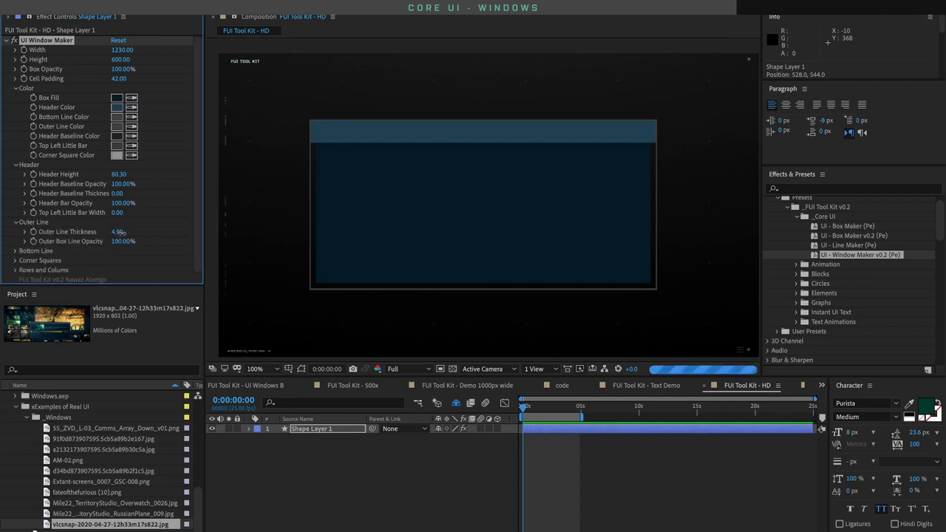
pyautogui.moveTo(130, 225); pyautogui.dragTo(202, 202)
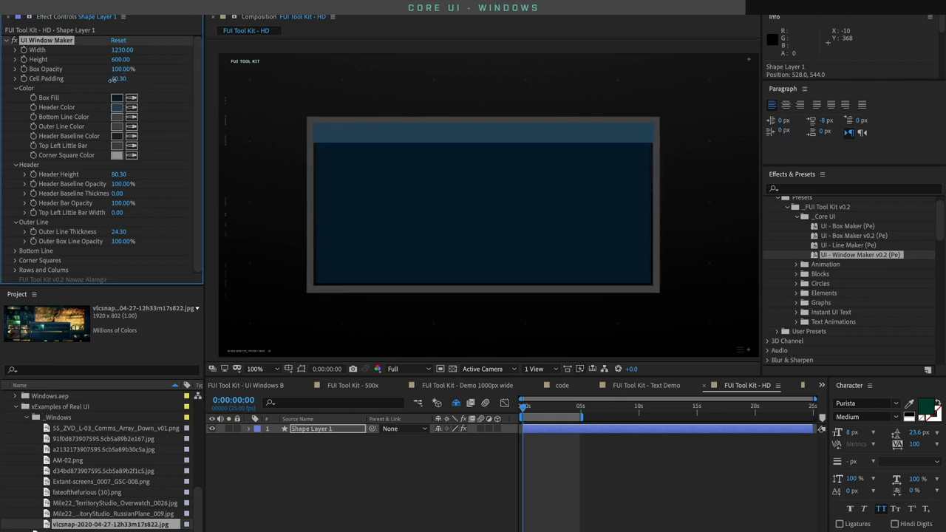
pyautogui.moveTo(94, 89); pyautogui.dragTo(42, 92)
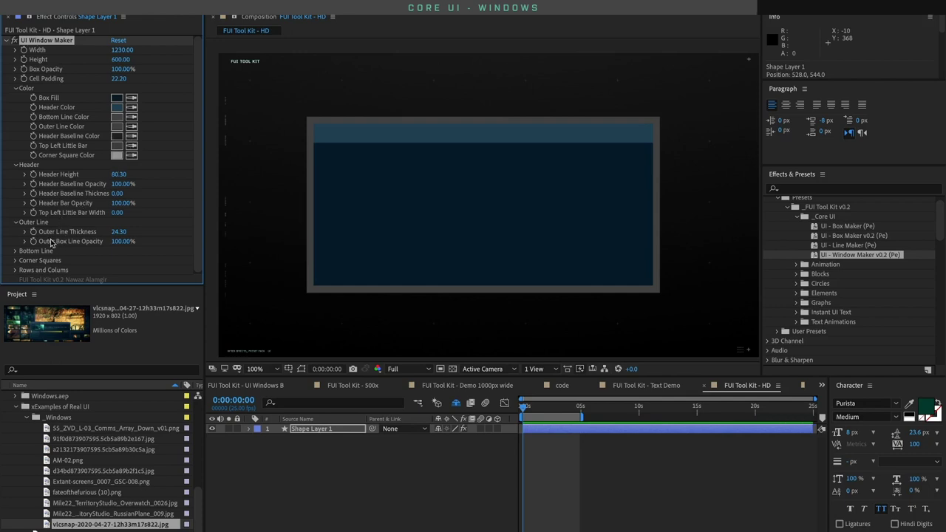
pyautogui.click(131, 126)
pyautogui.click(352, 127)
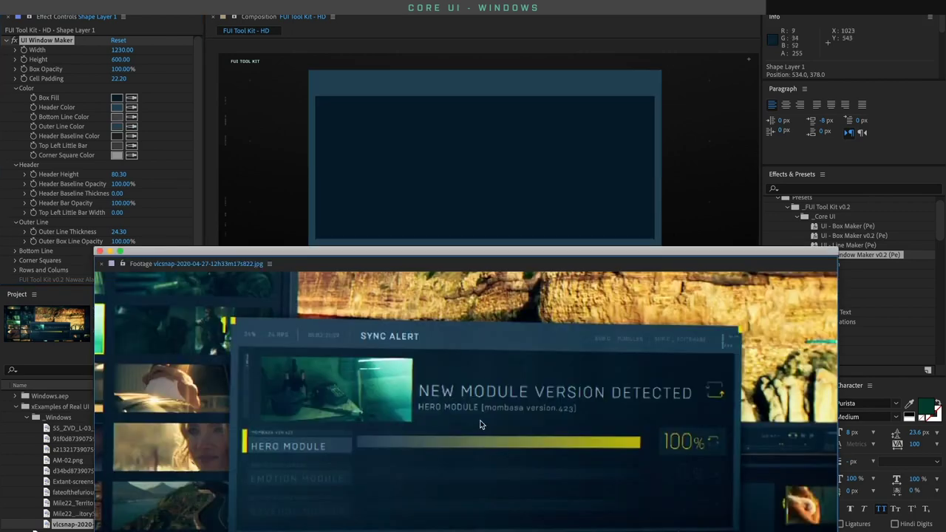
# Close the reference viewer and give the window a yellow FFDA00 bottom line at 3 thickness
pyautogui.moveTo(499, 250); pyautogui.dragTo(451, 255)
pyautogui.click(46, 264)
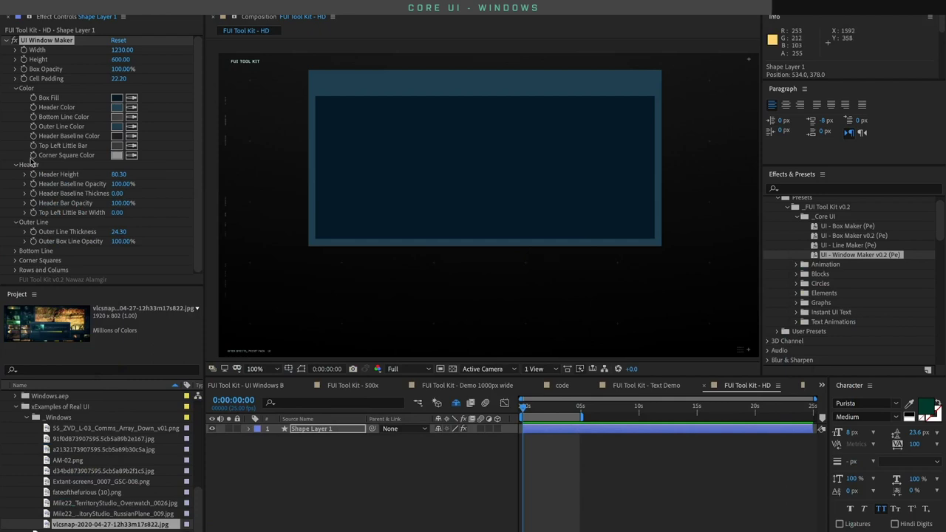
pyautogui.click(402, 184)
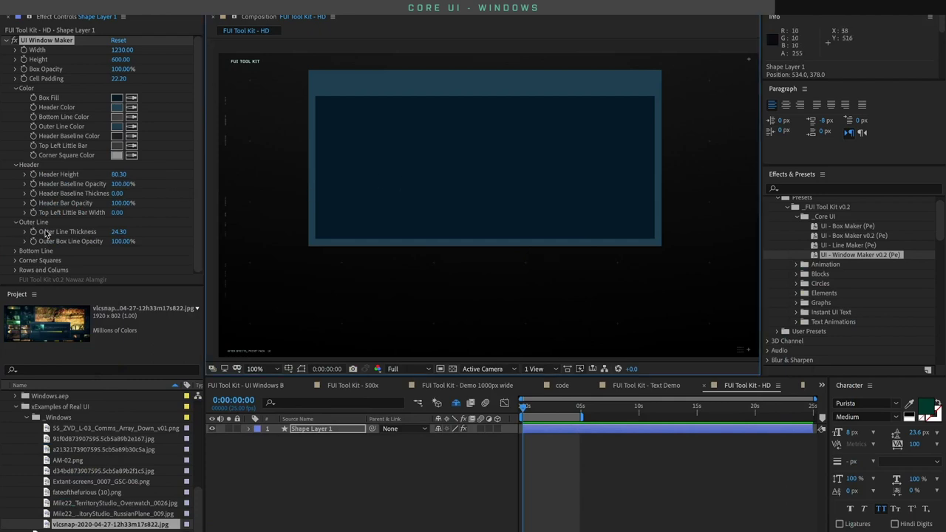
pyautogui.click(15, 251)
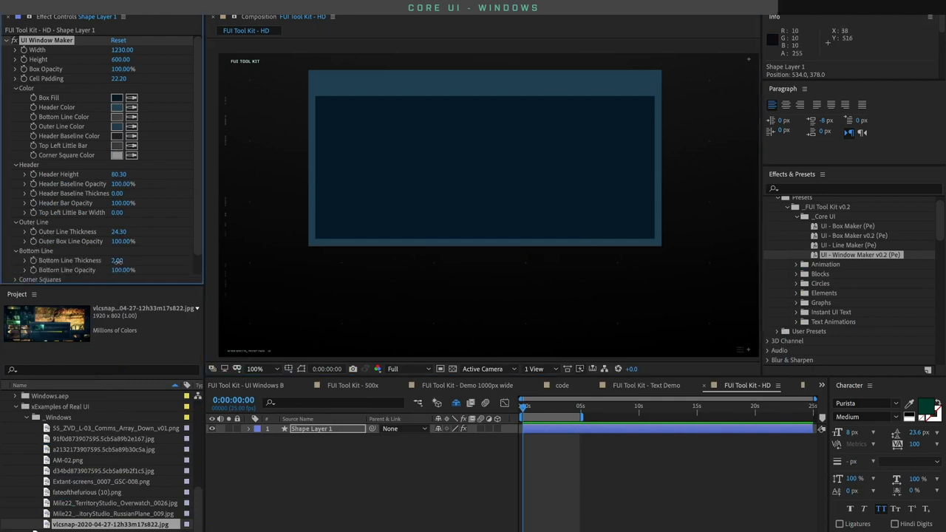
pyautogui.moveTo(116, 261); pyautogui.dragTo(168, 256)
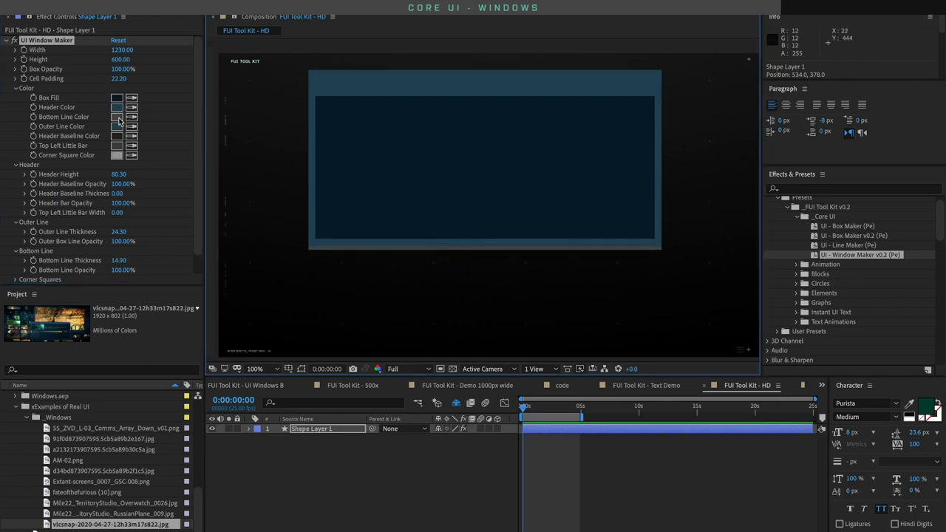
pyautogui.click(116, 116)
pyautogui.click(167, 187)
pyautogui.click(153, 65)
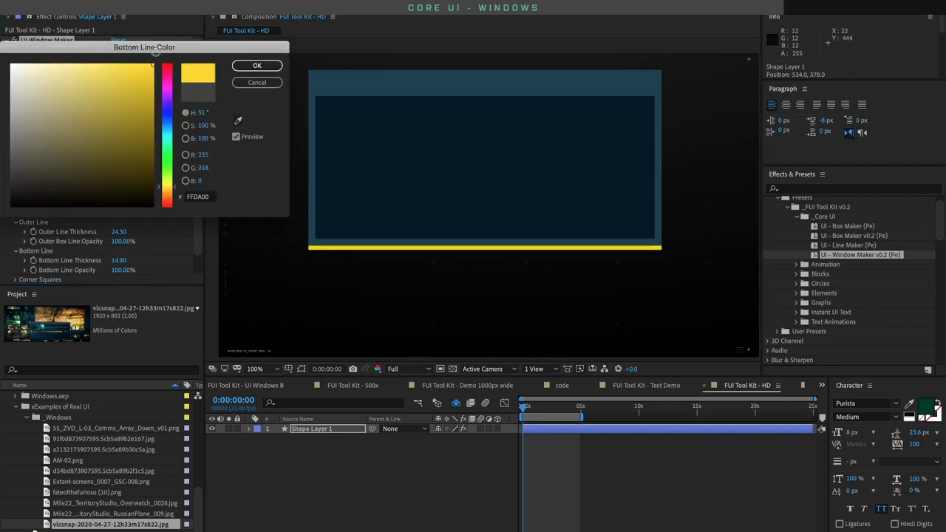
pyautogui.click(256, 65)
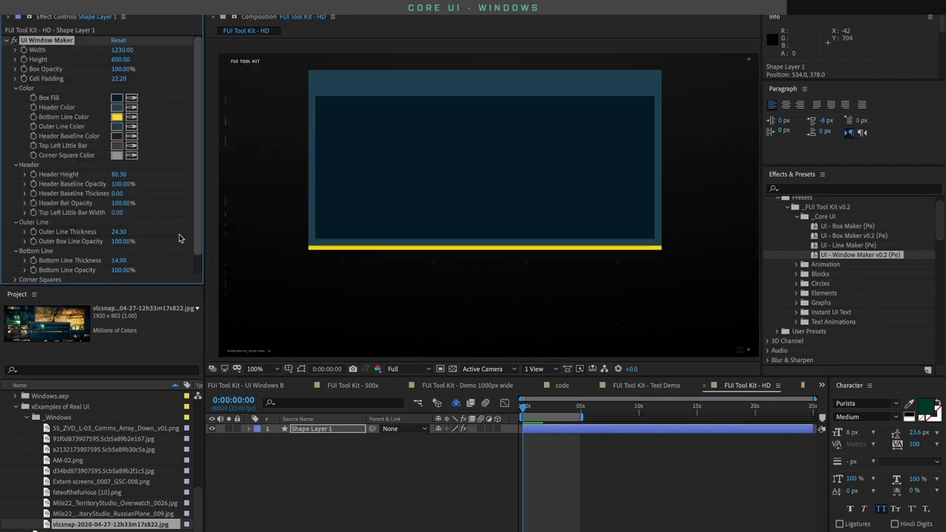
# Slim the outer line to 21.50 and reposition the window slightly down and right
pyautogui.moveTo(127, 236); pyautogui.dragTo(89, 264)
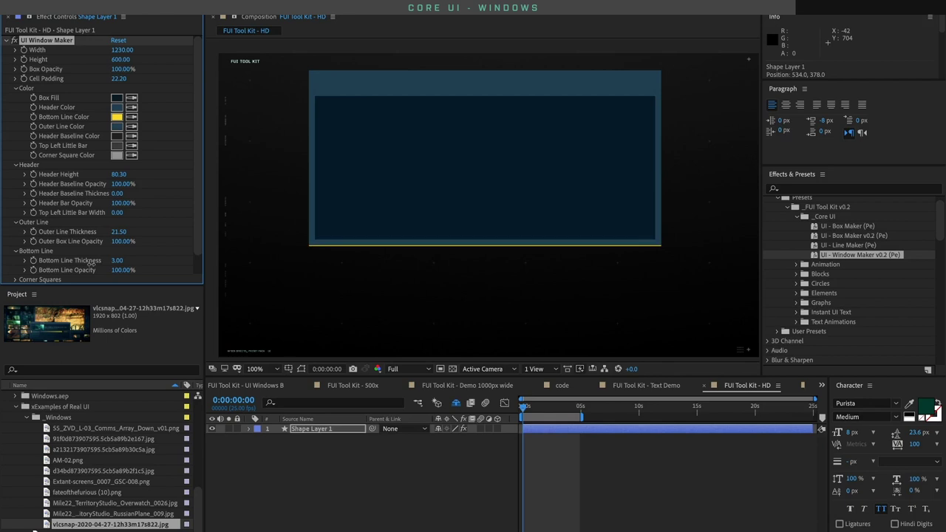
pyautogui.moveTo(529, 170); pyautogui.dragTo(494, 207)
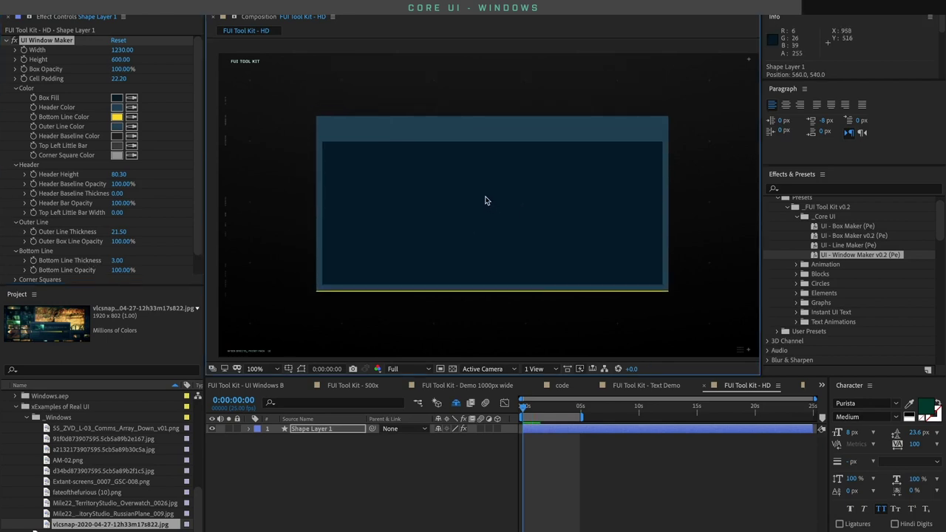
pyautogui.hotkey('shift', 'Right')
pyautogui.hotkey('shift', 'Right')
pyautogui.hotkey('shift', 'Right')
pyautogui.hotkey('shift', 'Right')
pyautogui.hotkey('shift', 'Right')
pyautogui.hotkey('shift', 'Up')
pyautogui.hotkey('shift', 'Up')
pyautogui.press('Up')
pyautogui.press('Up')
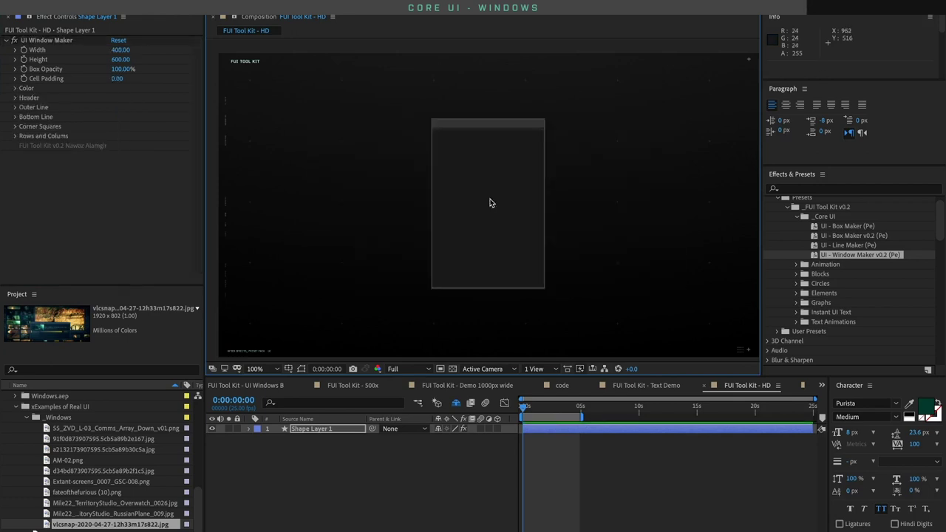
# Move the window up-left, stretch its Height to about 927, and set Box Opacity to 0
pyautogui.moveTo(490, 203); pyautogui.dragTo(300, 162)
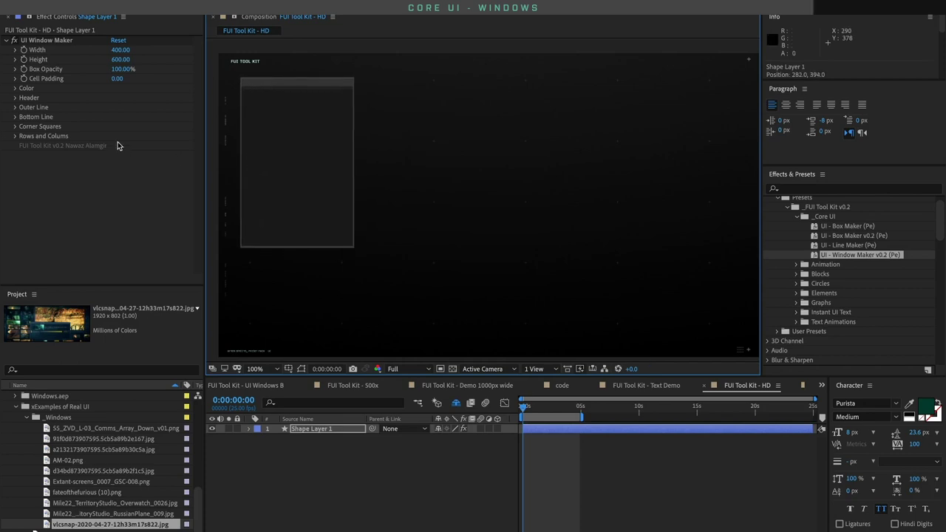
pyautogui.click(123, 60)
pyautogui.moveTo(123, 61); pyautogui.dragTo(129, 46)
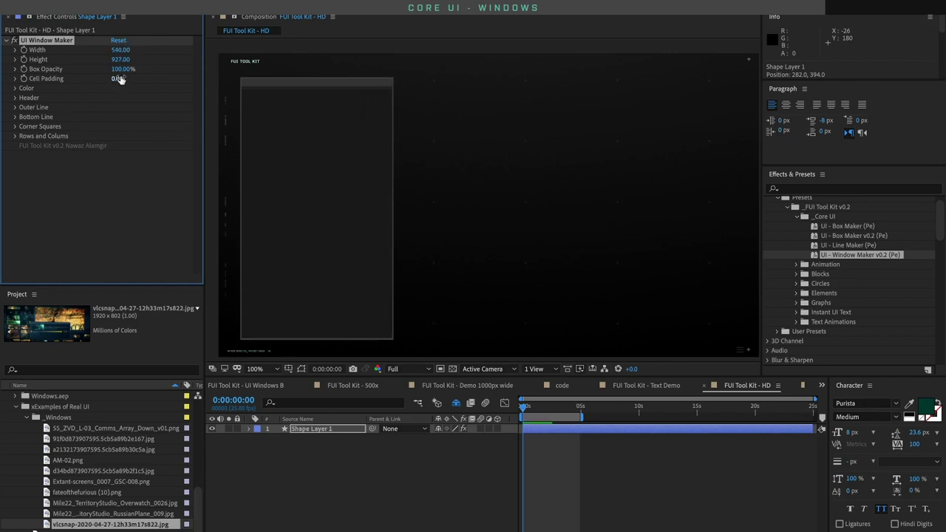
pyautogui.click(119, 69)
pyautogui.write('0')
pyautogui.press('Return')
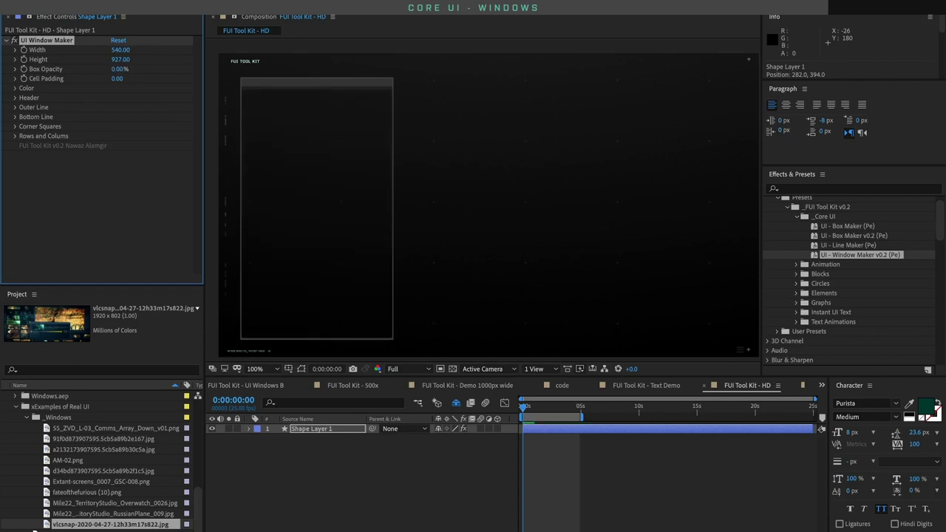
# Set Outer Line Thickness to 2 and 12×12 corner squares, with Circles unchecked
pyautogui.click(15, 118)
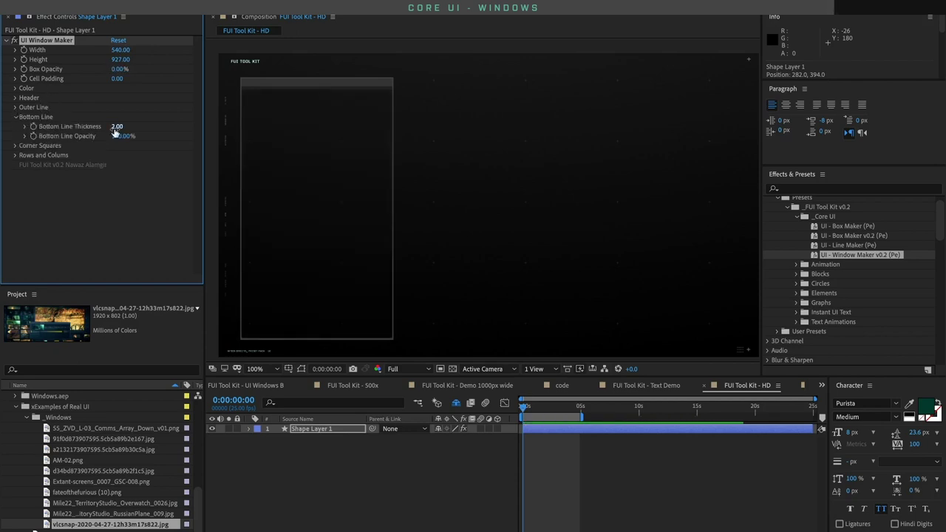
pyautogui.click(15, 108)
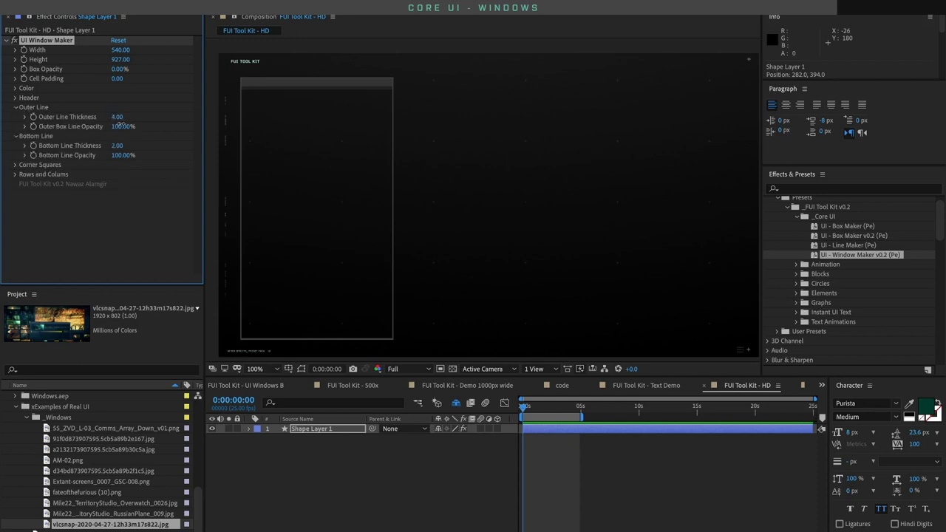
pyautogui.moveTo(119, 118); pyautogui.dragTo(158, 110)
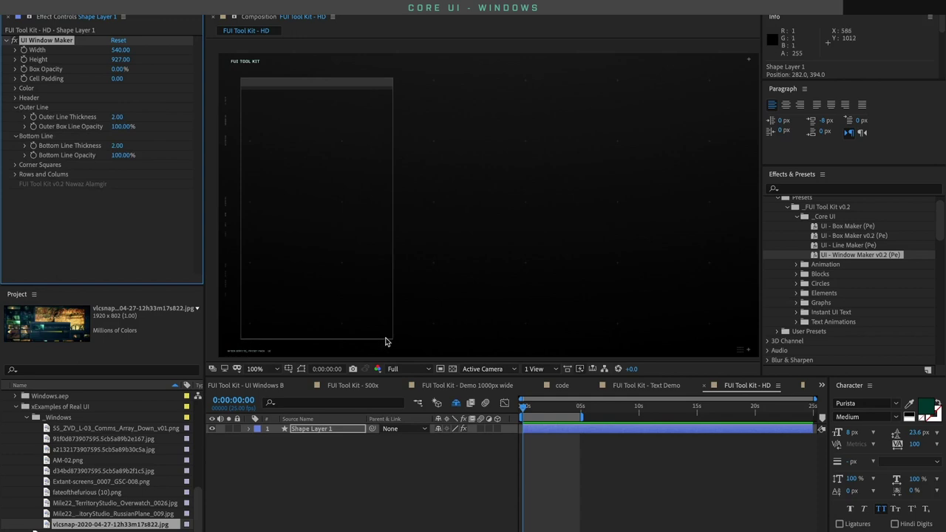
pyautogui.click(15, 165)
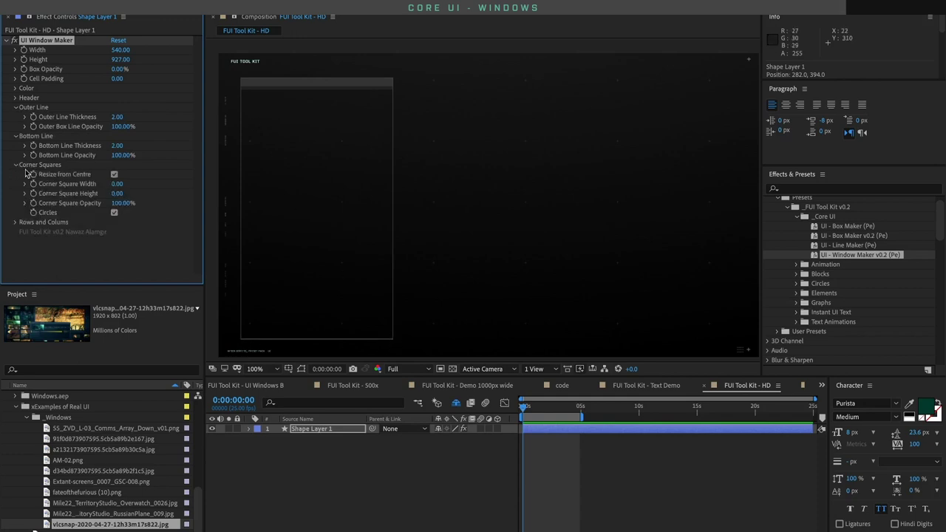
pyautogui.click(125, 183)
pyautogui.write('12')
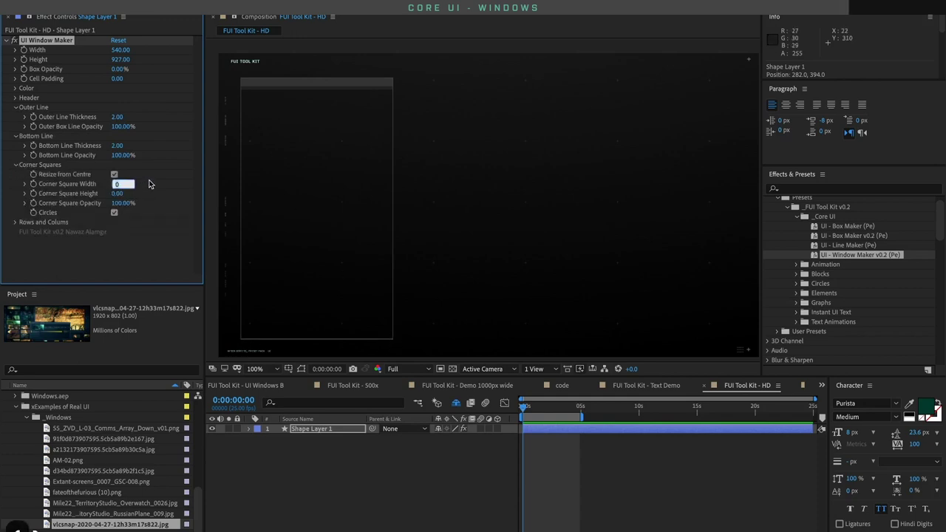
pyautogui.press('Return')
pyautogui.click(124, 193)
pyautogui.write('12')
pyautogui.press('Return')
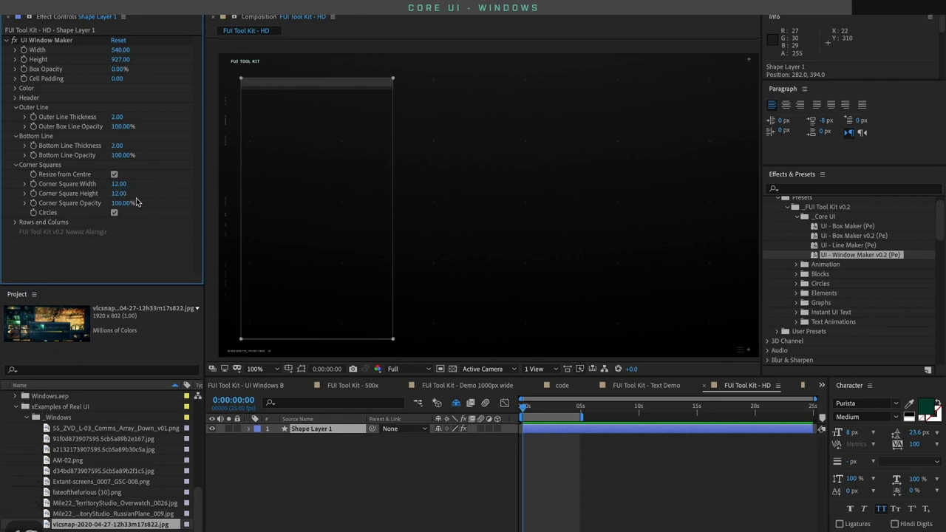
pyautogui.click(113, 213)
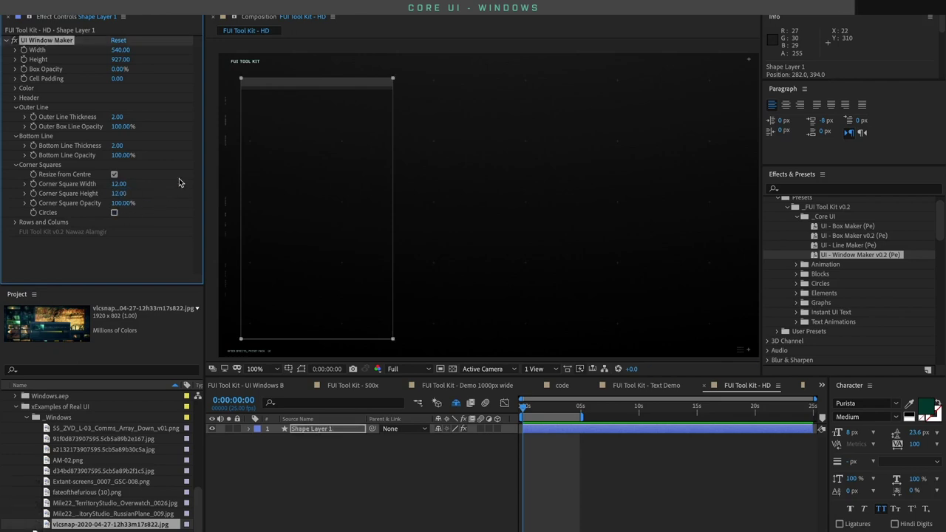
# Change the Outer Line Color to a fully saturated cyan via its hex value
pyautogui.click(15, 88)
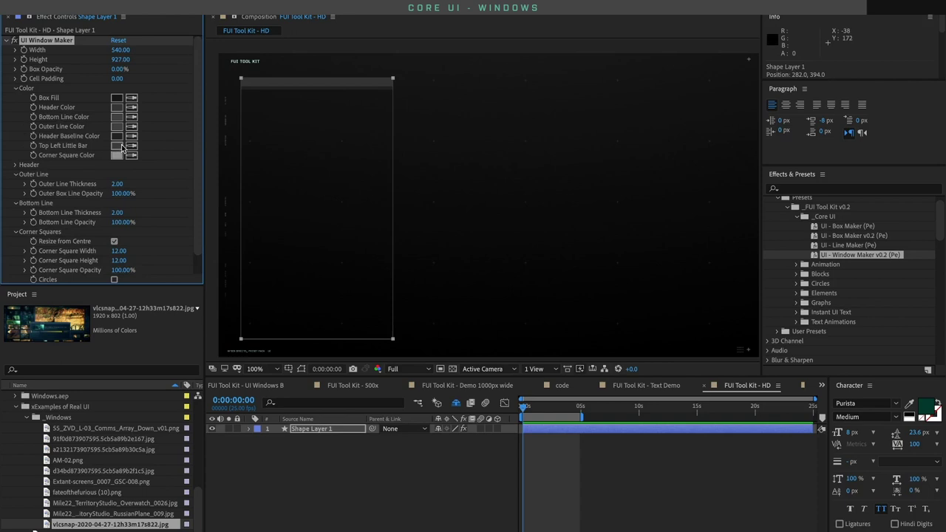
pyautogui.click(119, 131)
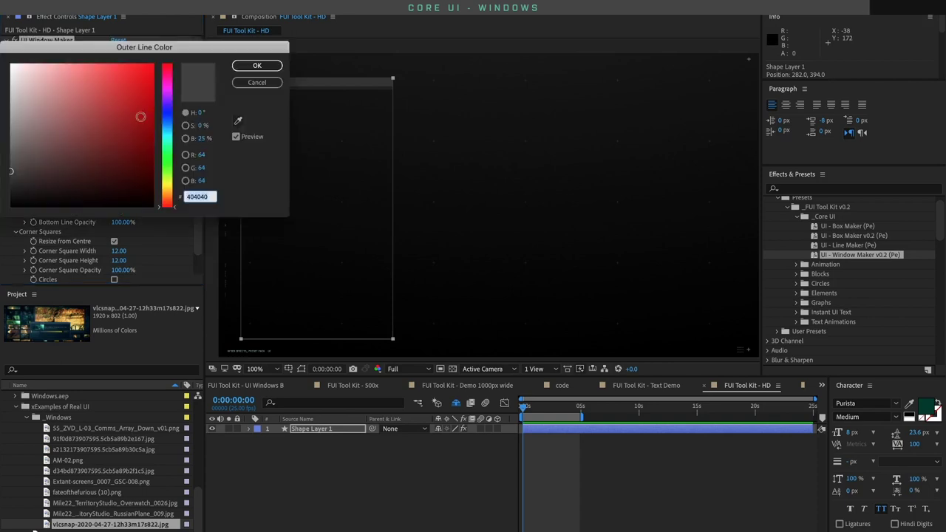
pyautogui.click(198, 197)
pyautogui.write('EDFFFD')
pyautogui.moveTo(20, 65); pyautogui.dragTo(153, 64)
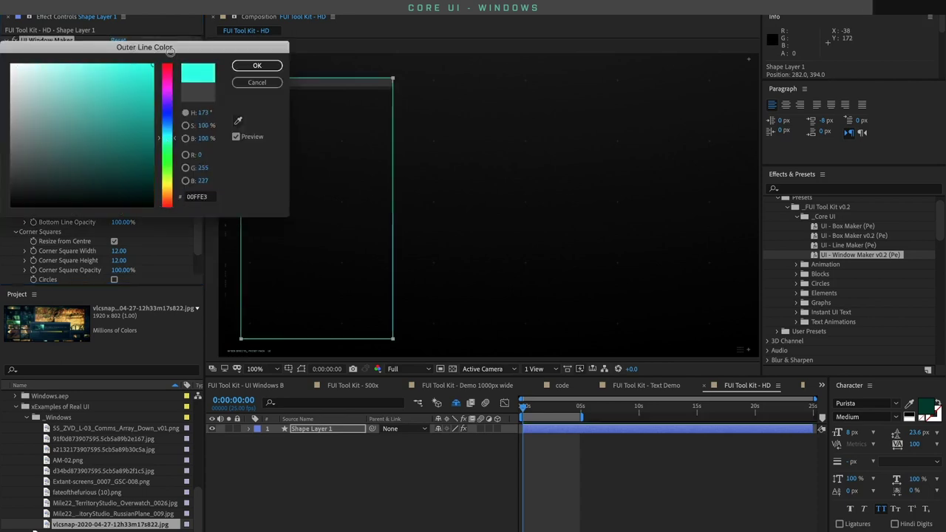
pyautogui.click(251, 65)
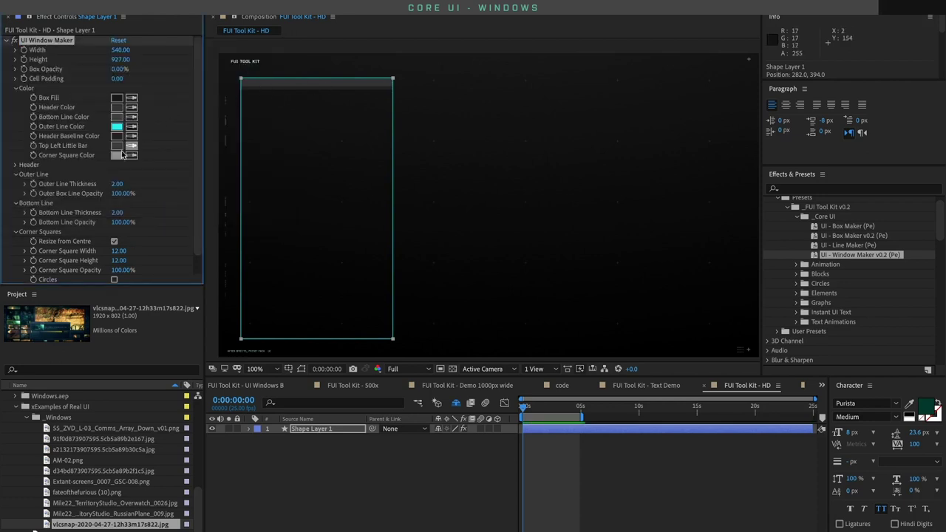
# Remove the header with Header Height and Baseline 0, then nudge the box right
pyautogui.click(16, 165)
pyautogui.click(118, 174)
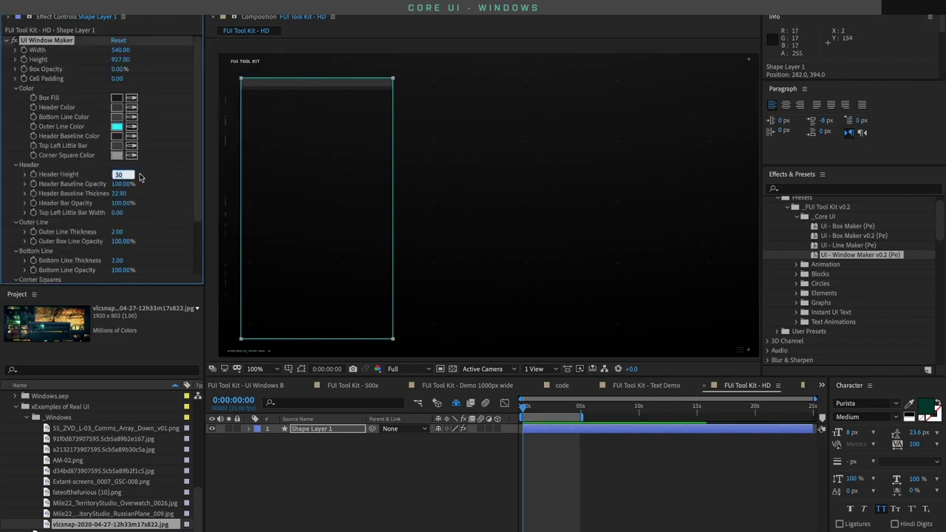
pyautogui.write('0')
pyautogui.press('Return')
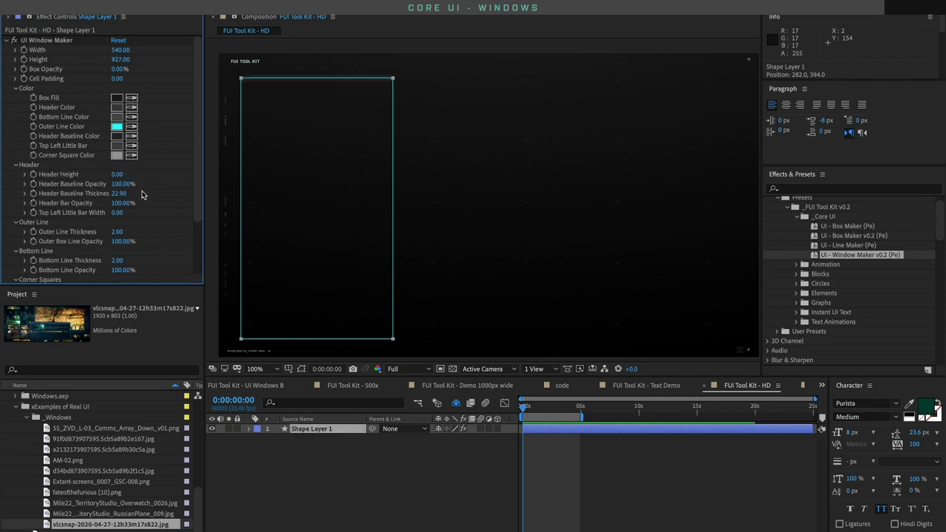
pyautogui.click(118, 194)
pyautogui.write('0')
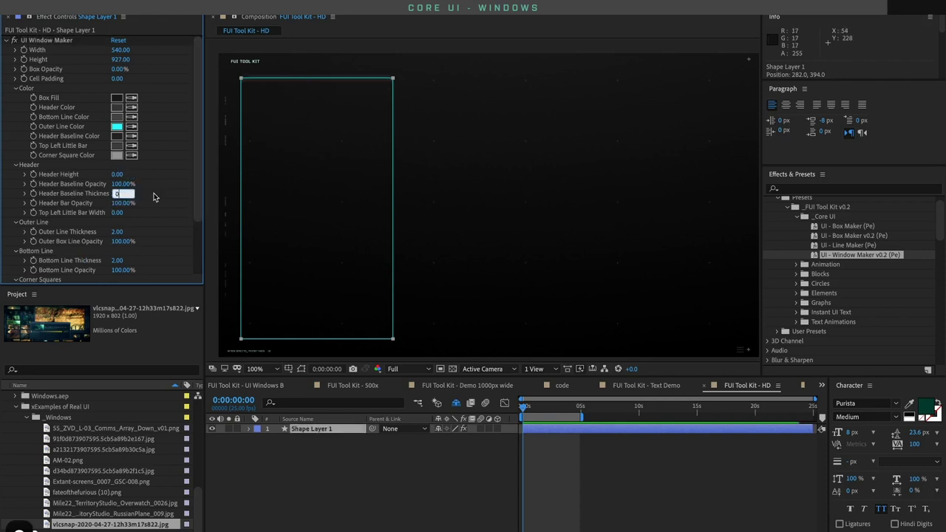
pyautogui.press('Return')
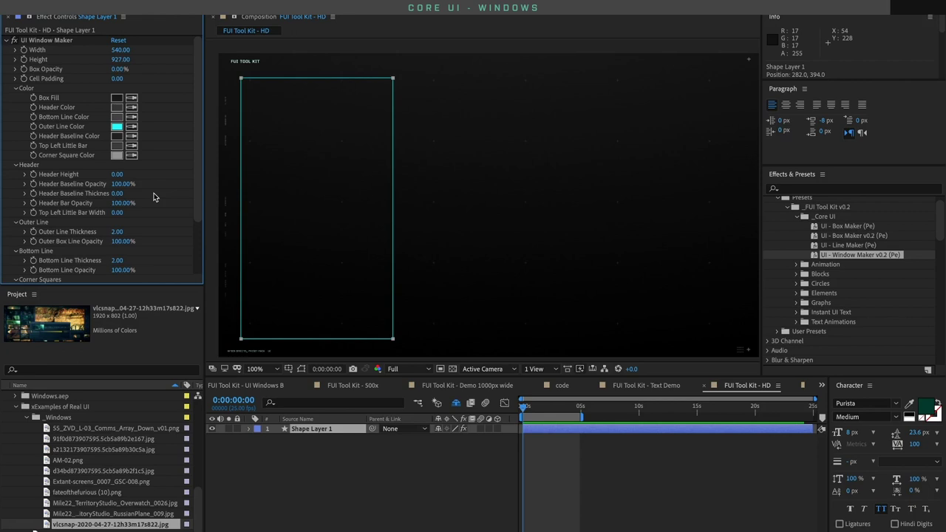
pyautogui.moveTo(361, 193); pyautogui.dragTo(323, 197)
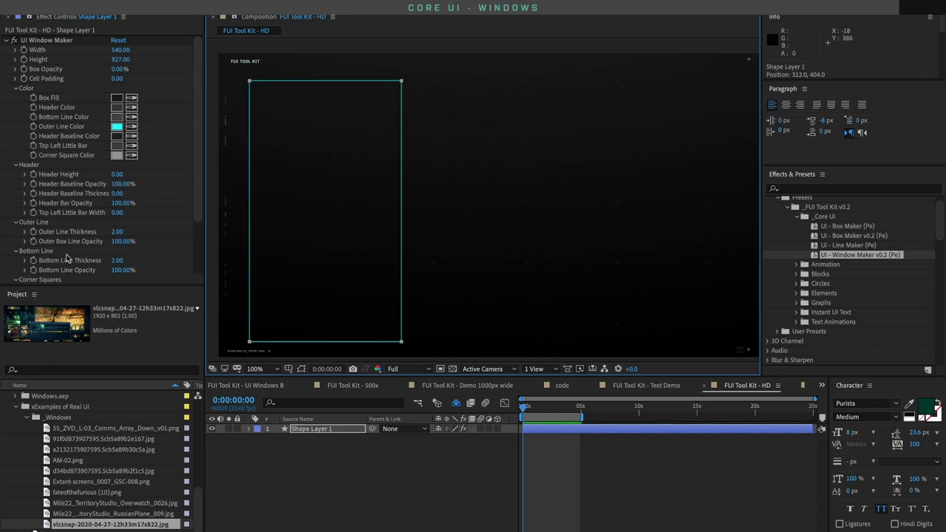
pyautogui.scroll(-4, 67, 227)
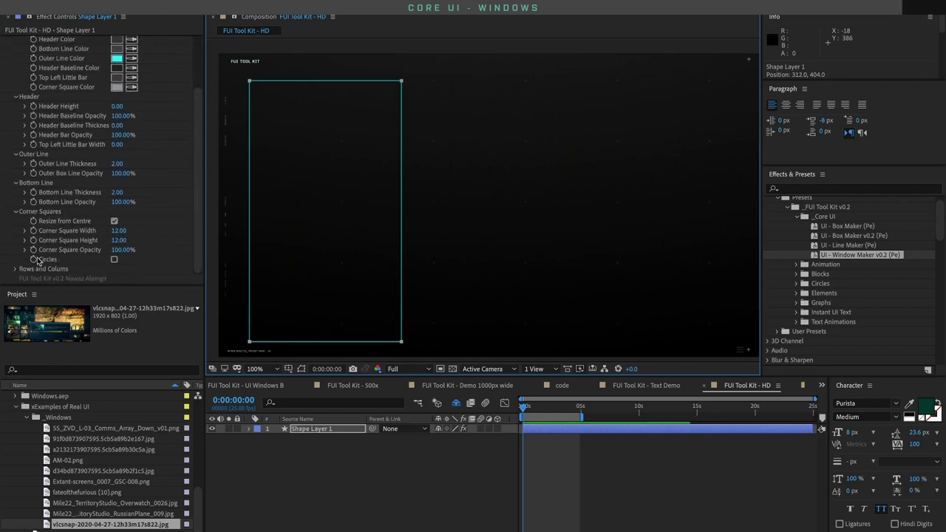
pyautogui.click(14, 278)
pyautogui.scroll(-3, 74, 251)
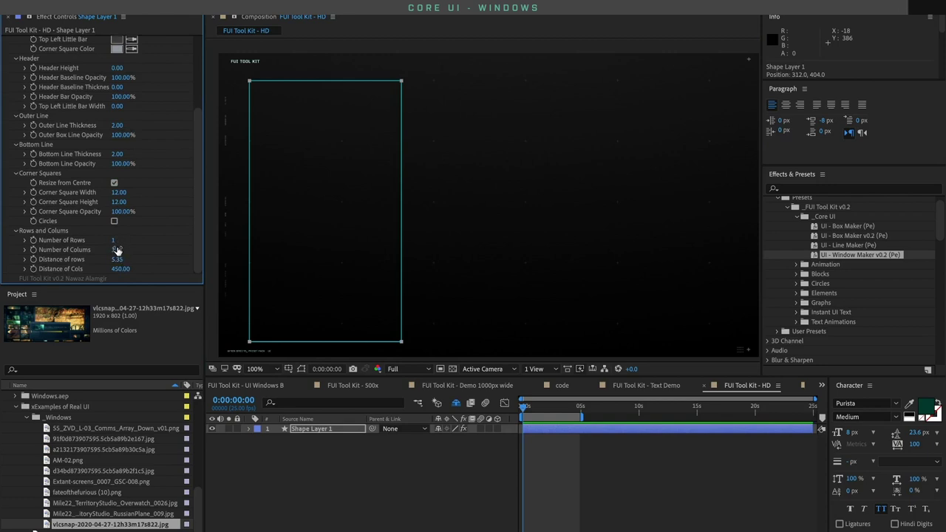
# Set Number of Columns to 4, shrink the boxes apart, and move the row down
pyautogui.click(116, 250)
pyautogui.write('4')
pyautogui.press('Return')
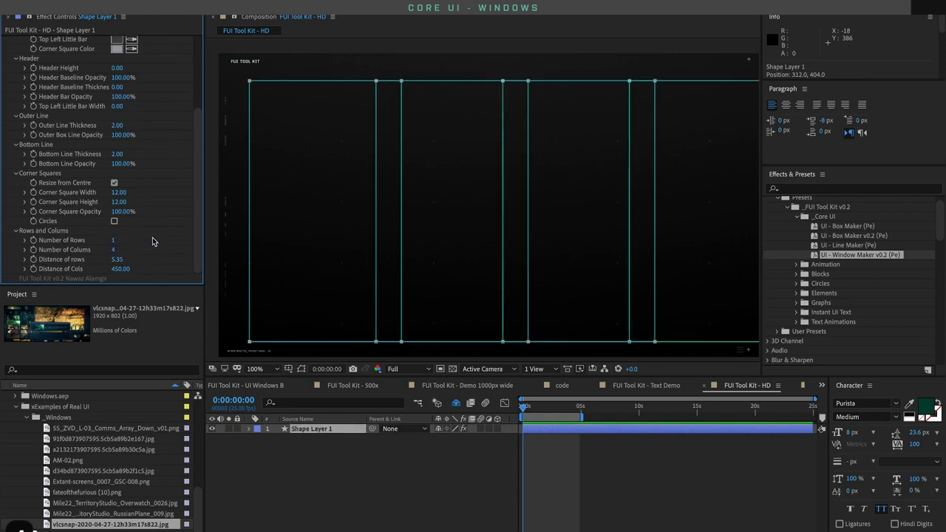
pyautogui.scroll(7, 148, 214)
pyautogui.moveTo(117, 60)
pyautogui.mouseDown()
pyautogui.moveTo(111, 52)
pyautogui.moveTo(118, 57)
pyautogui.mouseUp()
pyautogui.moveTo(336, 150); pyautogui.dragTo(328, 195)
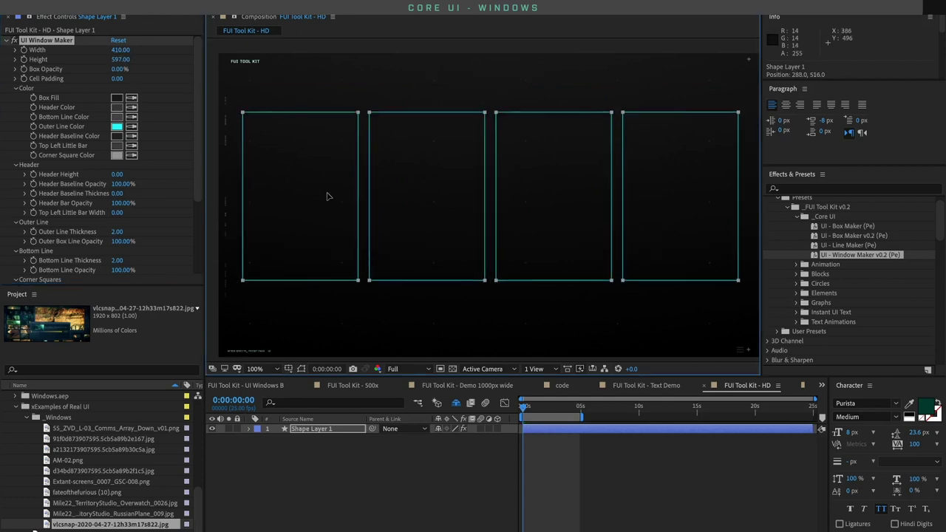
# Try cell padding and 100% box opacity, then revert both to keep transparent boxes
pyautogui.moveTo(118, 78); pyautogui.dragTo(130, 70)
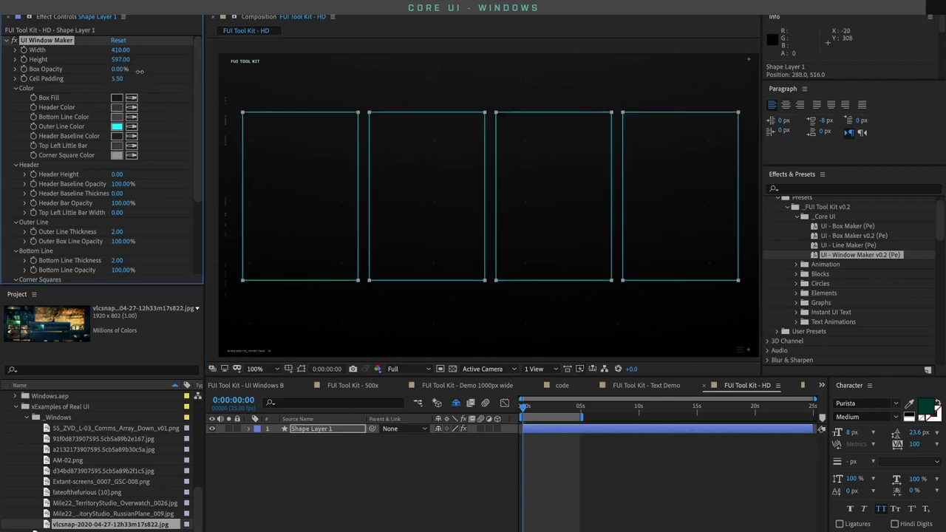
pyautogui.hotkey('ctrl', 'z')
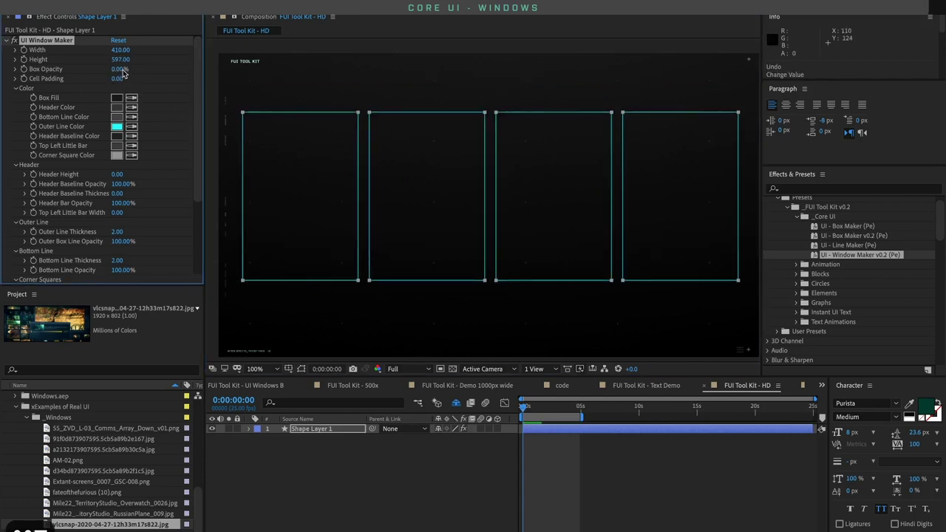
pyautogui.moveTo(122, 72); pyautogui.dragTo(130, 67)
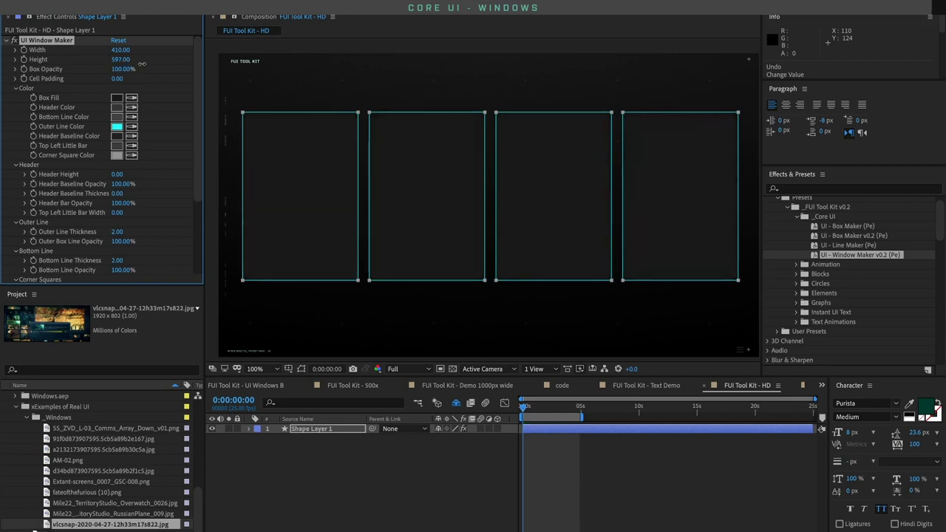
pyautogui.moveTo(122, 69); pyautogui.dragTo(77, 70)
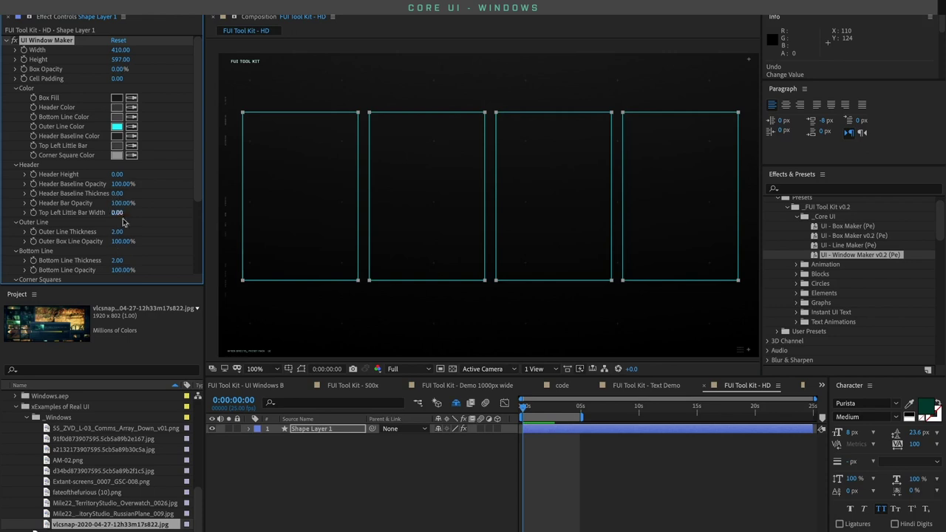
pyautogui.scroll(-4, 130, 236)
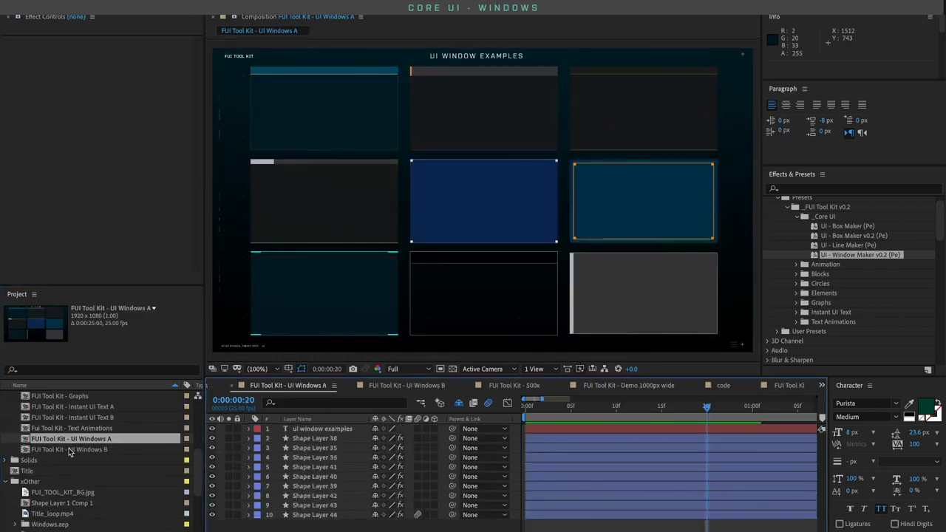
# Open the Boxes comp, pick the UI - Box Maker v0.2 preset, collapse layers, select Shape Layer 1
pyautogui.doubleClick(69, 450)
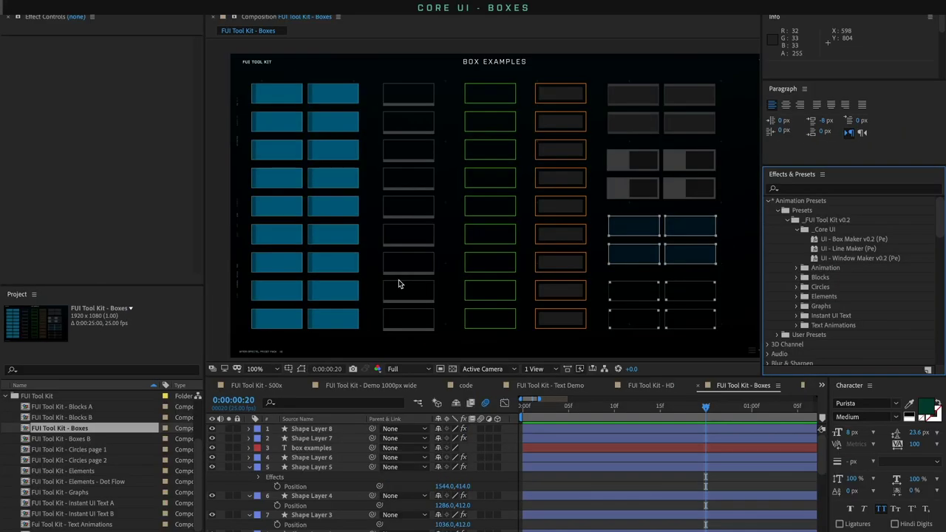
pyautogui.click(848, 241)
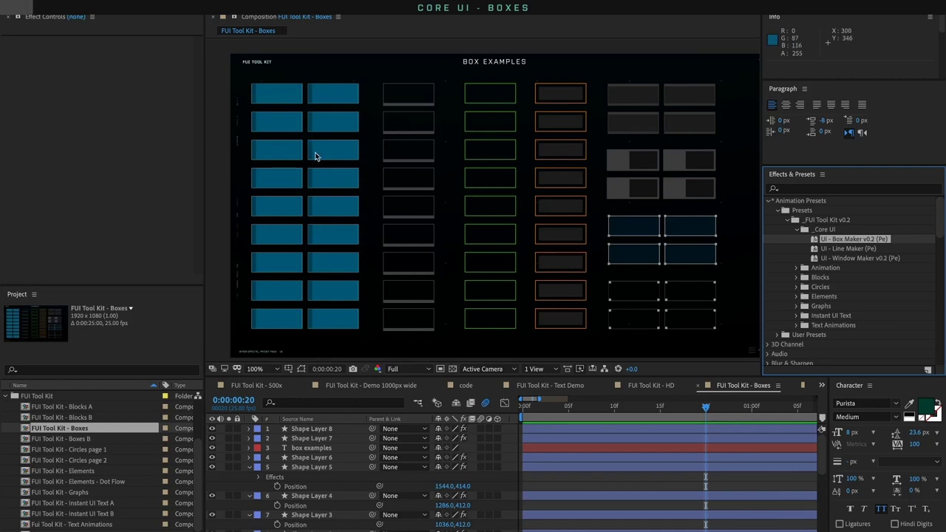
pyautogui.click(250, 468)
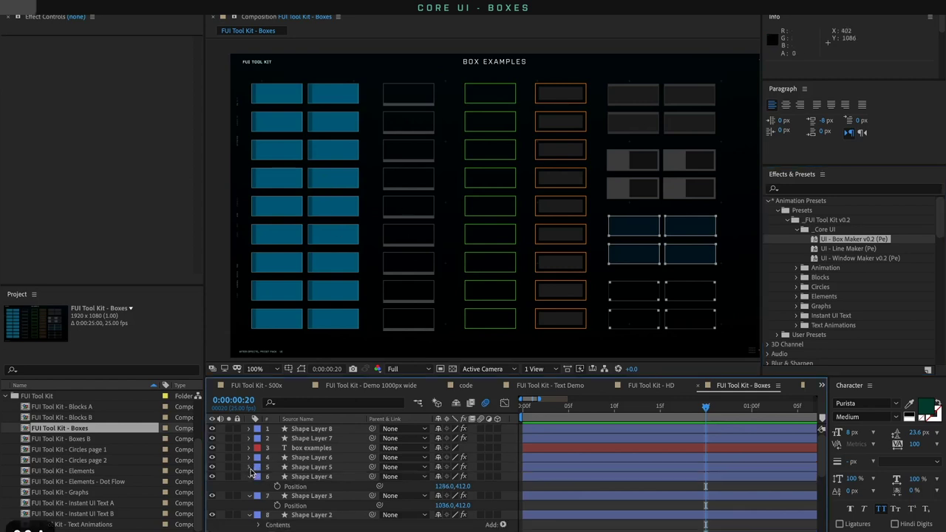
pyautogui.hotkey('ctrl', 'a')
pyautogui.click(249, 477)
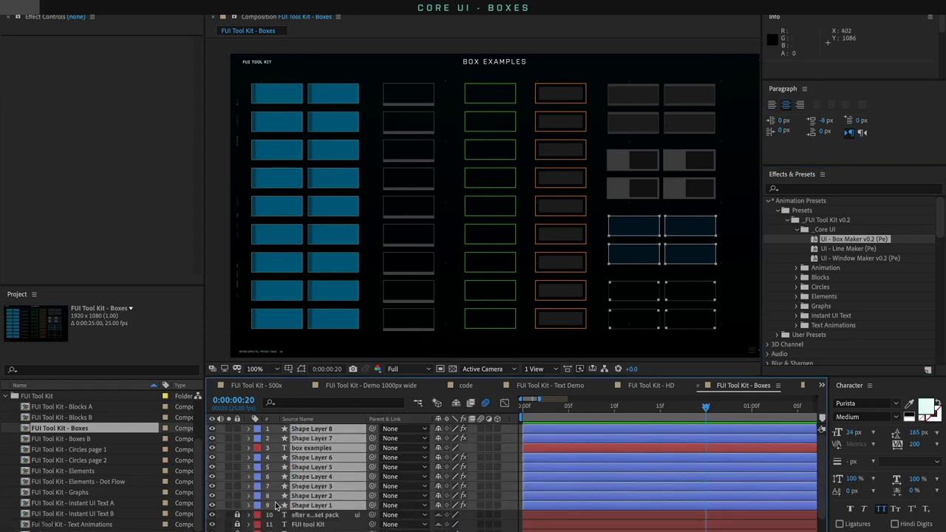
pyautogui.press('F2')
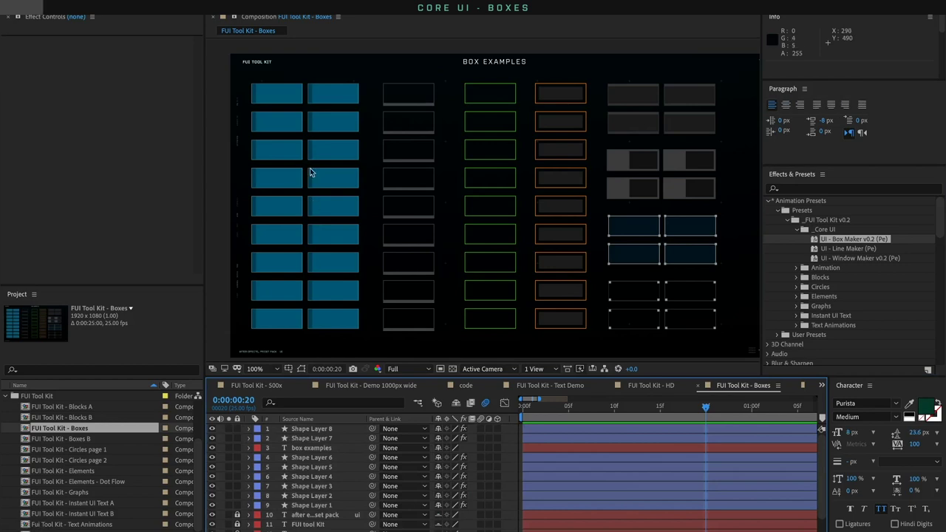
pyautogui.click(283, 89)
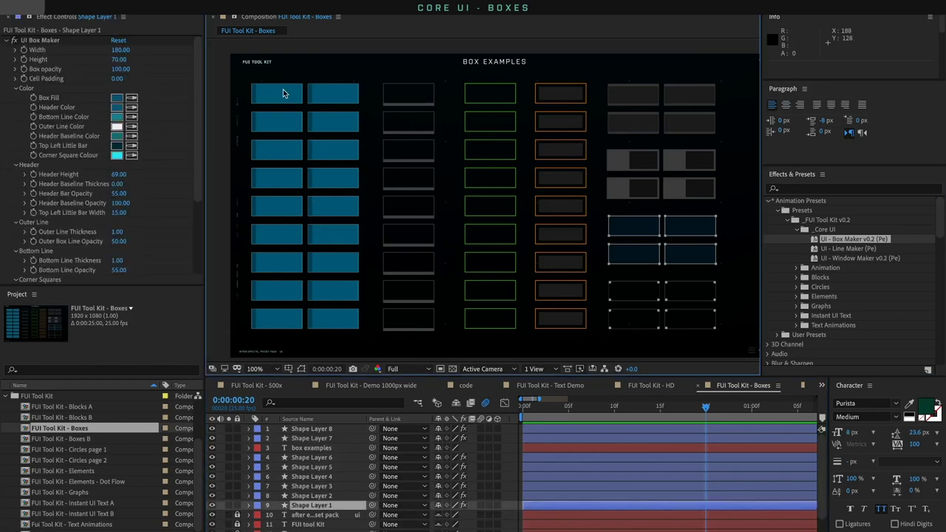
# Solo Shape Layer 1, hide shy layers, and select the blue box grid layer
pyautogui.click(230, 506)
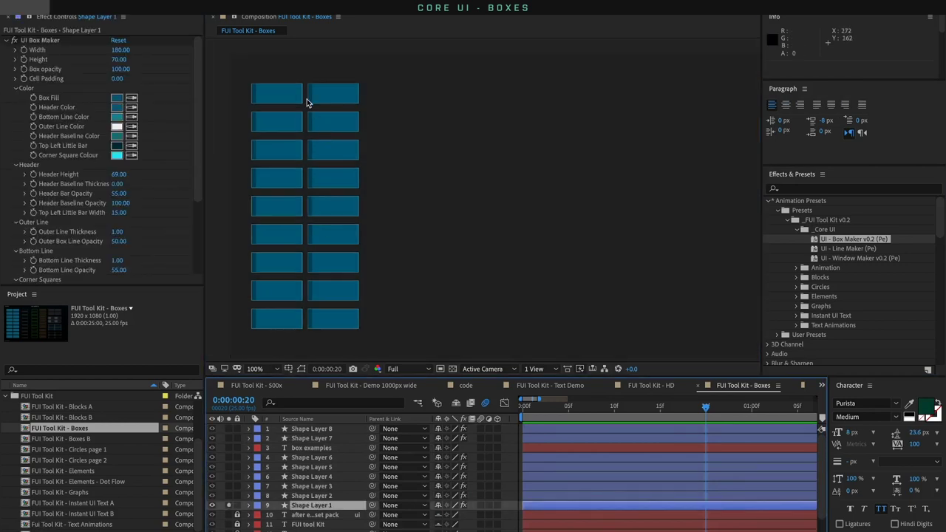
pyautogui.click(455, 403)
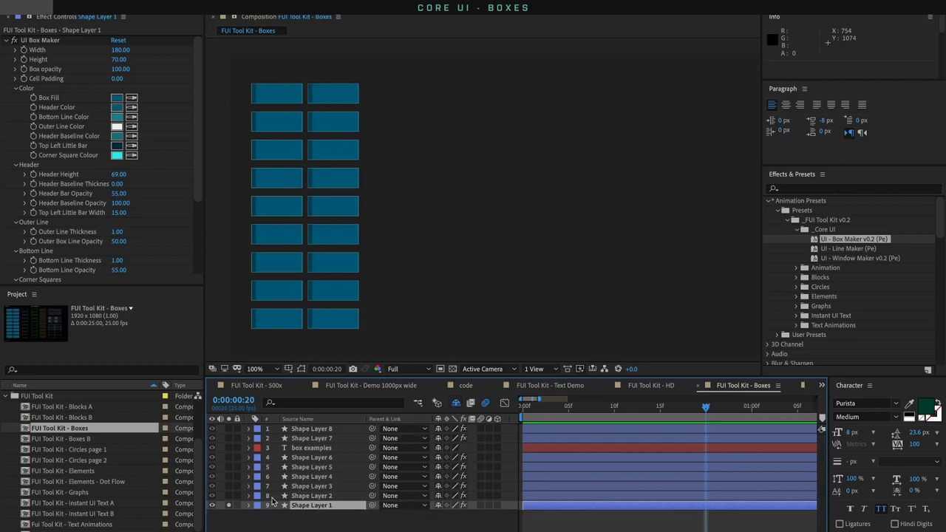
pyautogui.click(229, 505)
pyautogui.click(229, 505)
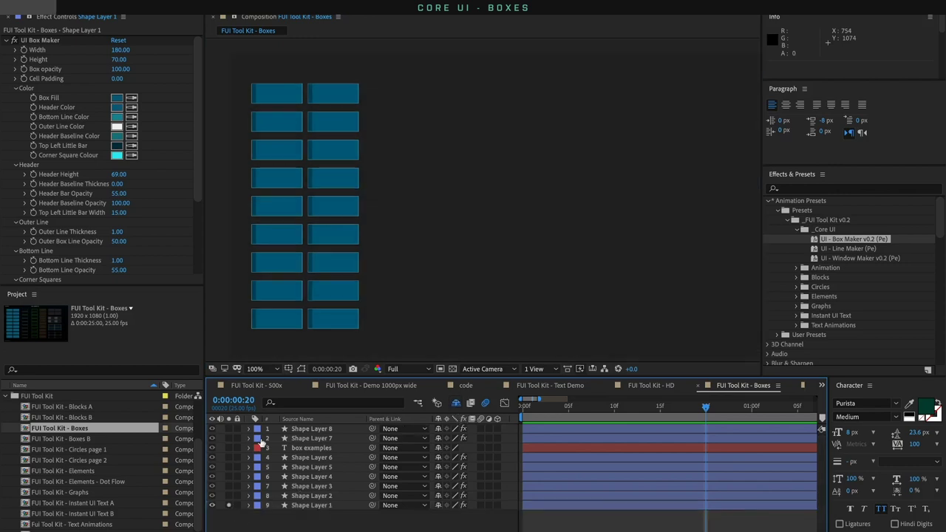
pyautogui.click(301, 94)
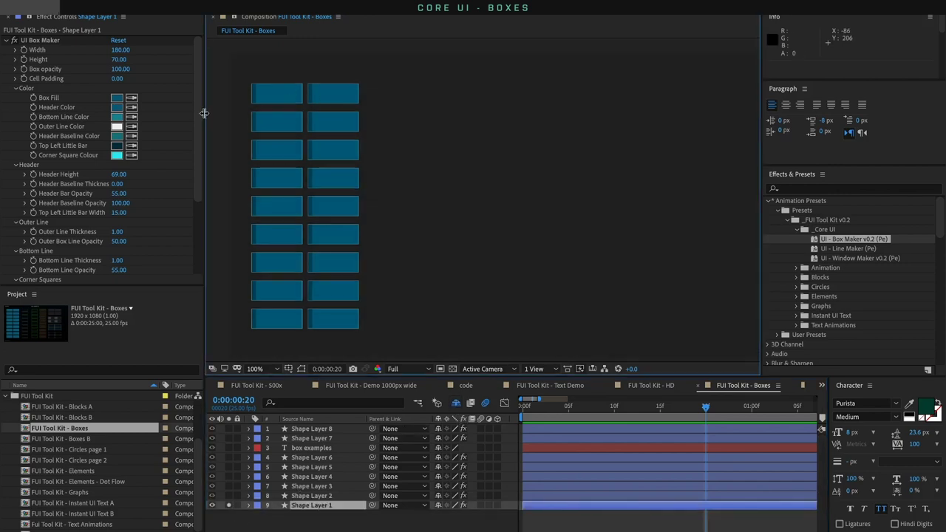
pyautogui.scroll(-3, 199, 148)
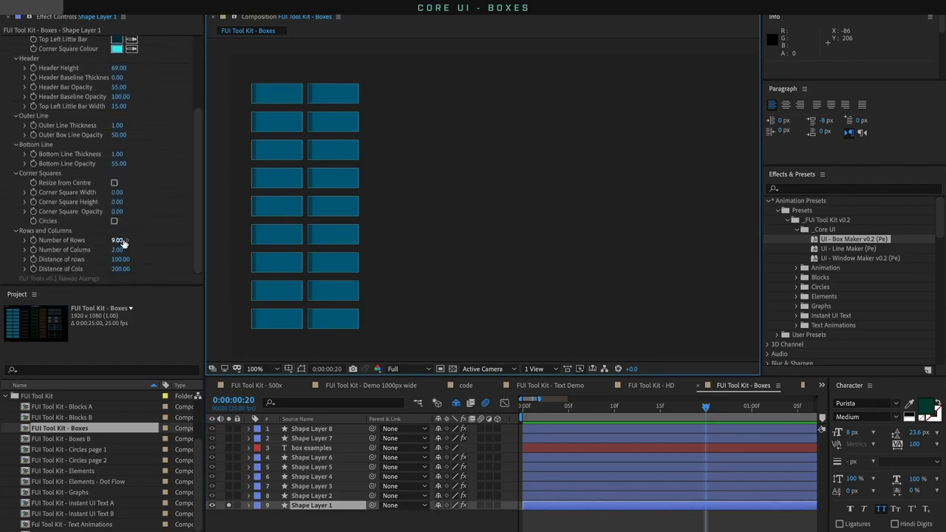
# Set the grid's Number of Columns to 7 and Number of Rows to 3
pyautogui.click(118, 251)
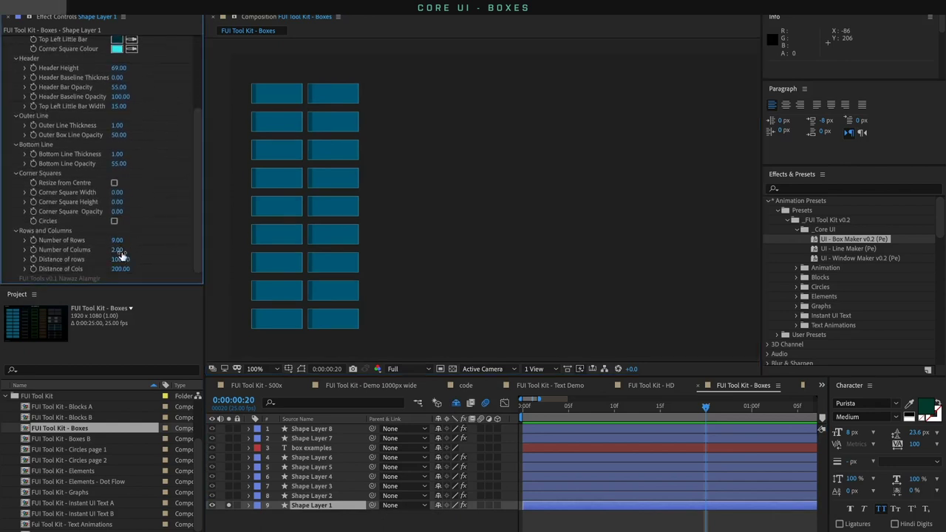
pyautogui.write('3')
pyautogui.press('Up')
pyautogui.press('Up')
pyautogui.press('Up')
pyautogui.press('Up')
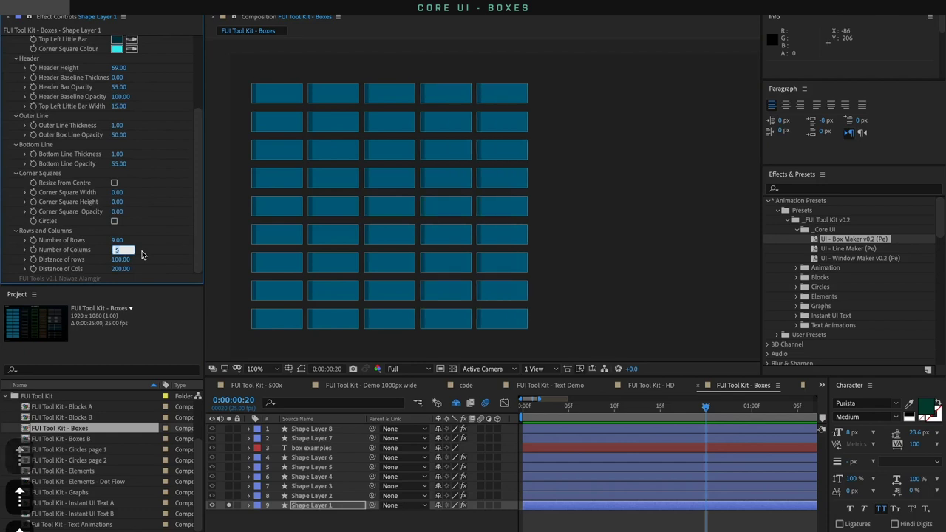
pyautogui.press('Up')
pyautogui.press('Up')
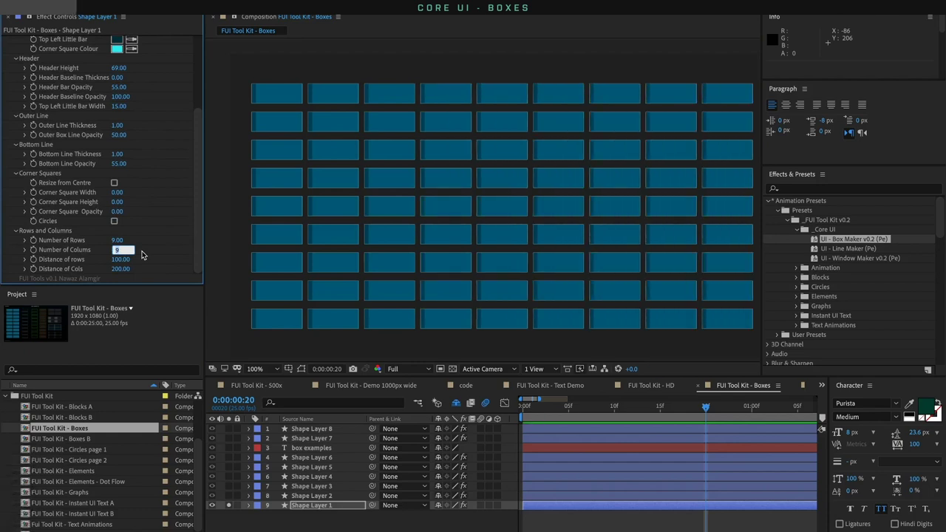
pyautogui.press('Down')
pyautogui.press('Down')
pyautogui.press('Down')
pyautogui.press('Down')
pyautogui.press('Down')
pyautogui.press('Down')
pyautogui.press('Down')
pyautogui.press('Down')
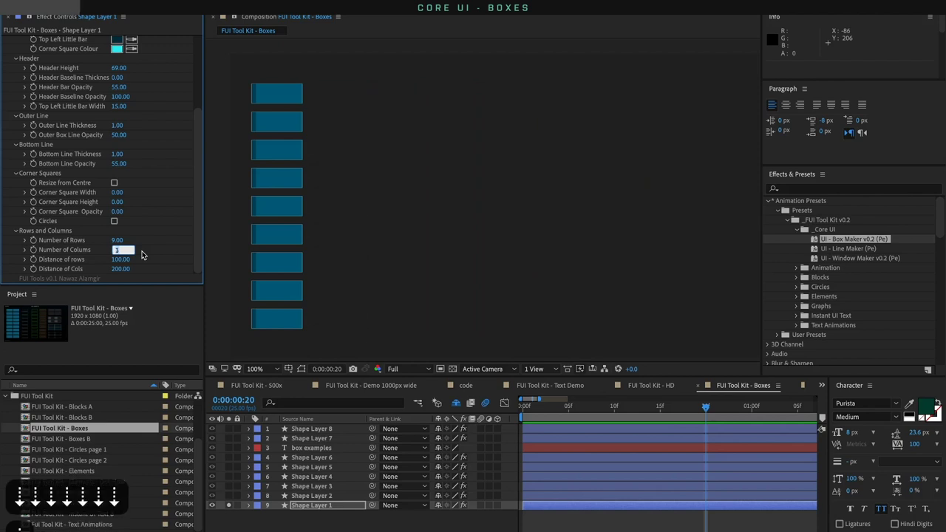
pyautogui.press('Up')
pyautogui.press('Up')
pyautogui.press('Up')
pyautogui.press('Up')
pyautogui.press('Up')
pyautogui.press('Up')
pyautogui.press('Down')
pyautogui.press('Down')
pyautogui.press('Down')
pyautogui.press('Down')
pyautogui.press('Down')
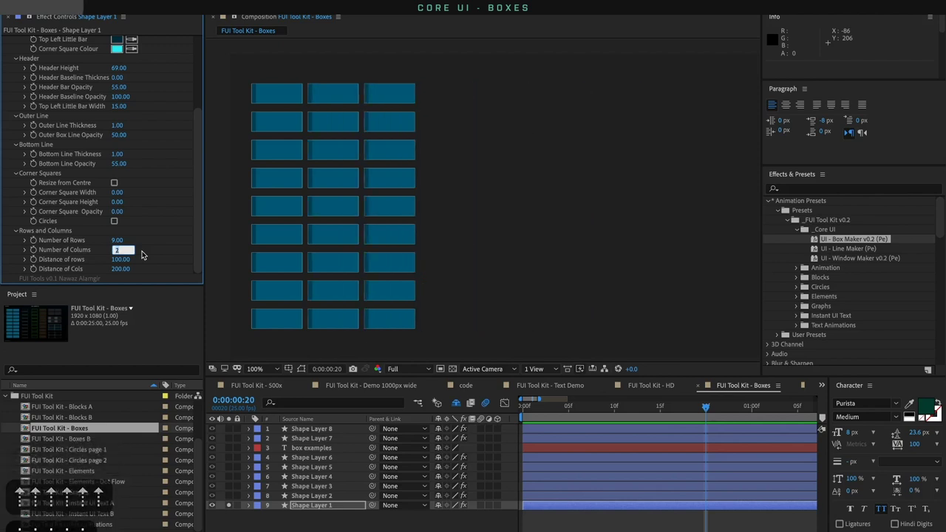
pyautogui.press('Down')
pyautogui.press('Down')
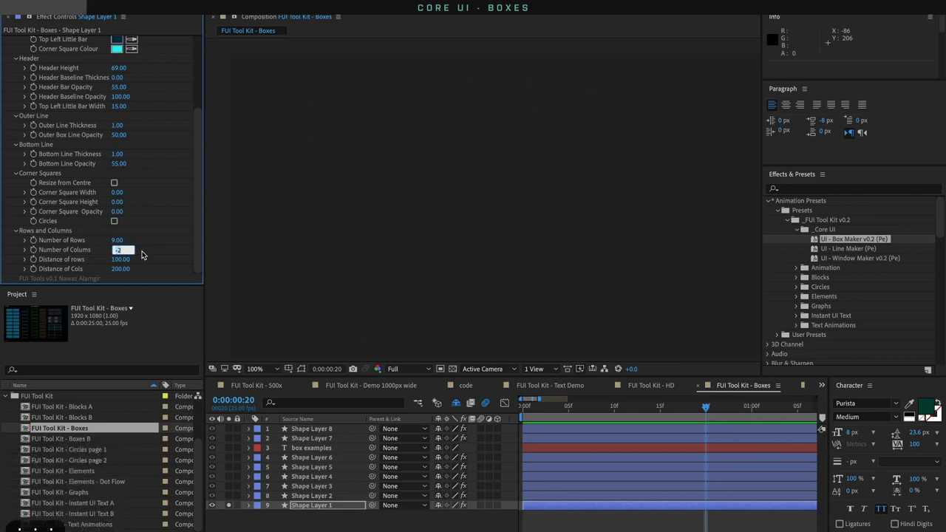
pyautogui.press('Up')
pyautogui.press('Up')
pyautogui.press('Up')
pyautogui.press('Up')
pyautogui.press('Up')
pyautogui.press('Up')
pyautogui.press('Up')
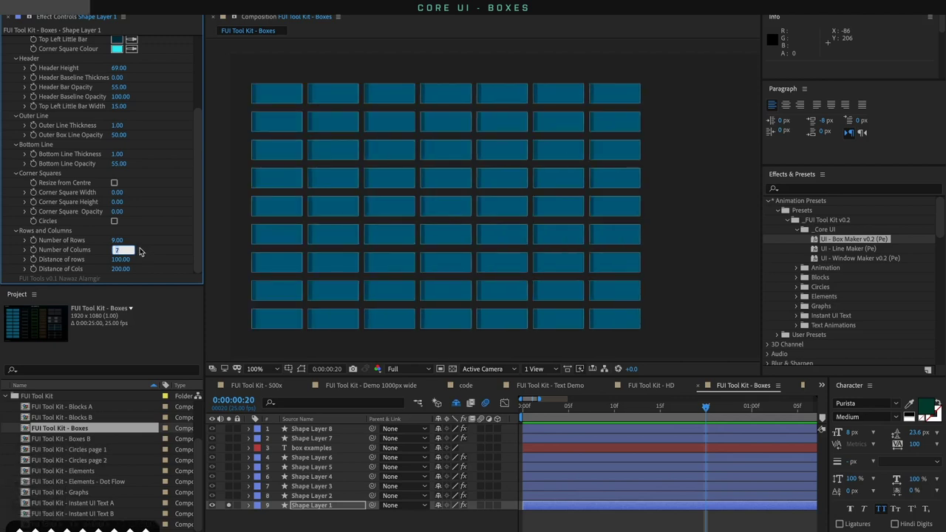
pyautogui.click(122, 243)
pyautogui.press('Down')
pyautogui.press('Down')
pyautogui.press('Down')
pyautogui.press('Down')
pyautogui.press('Down')
pyautogui.press('Down')
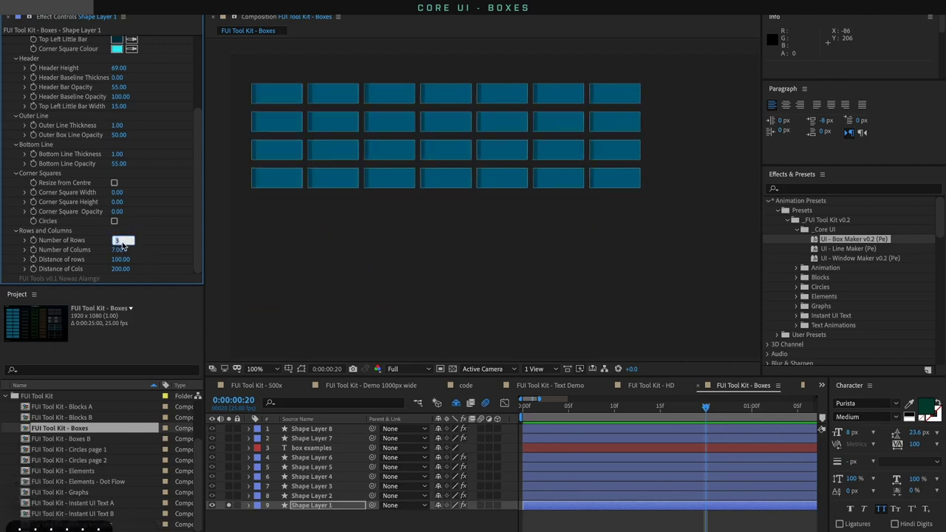
pyautogui.press('Return')
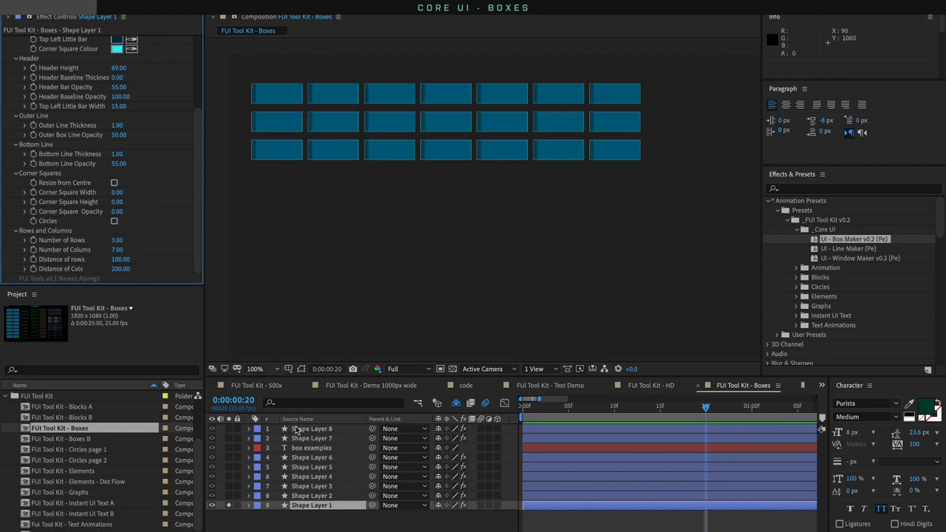
# Hide Shape Layer 1, review the Boxes B comp, then open the empty FUI Tool Kit - 500x comp
pyautogui.click(225, 509)
pyautogui.click(213, 506)
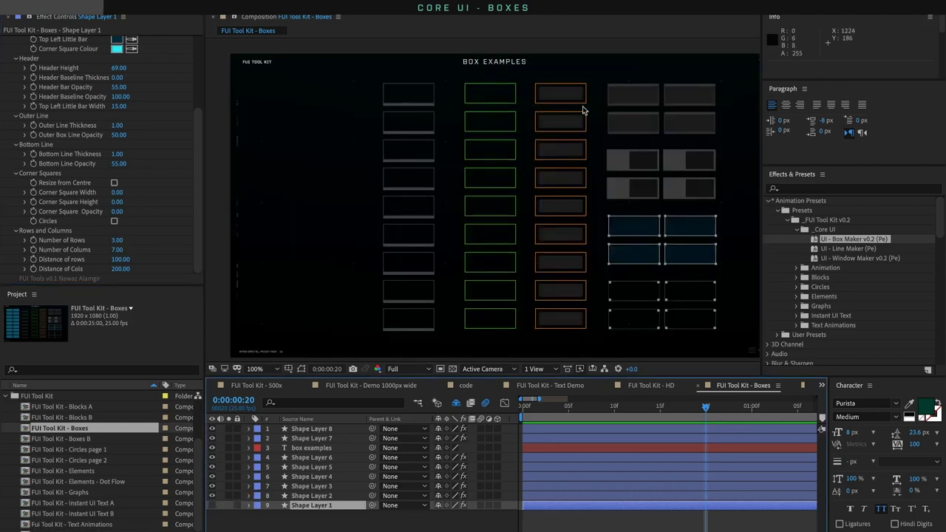
pyautogui.doubleClick(58, 440)
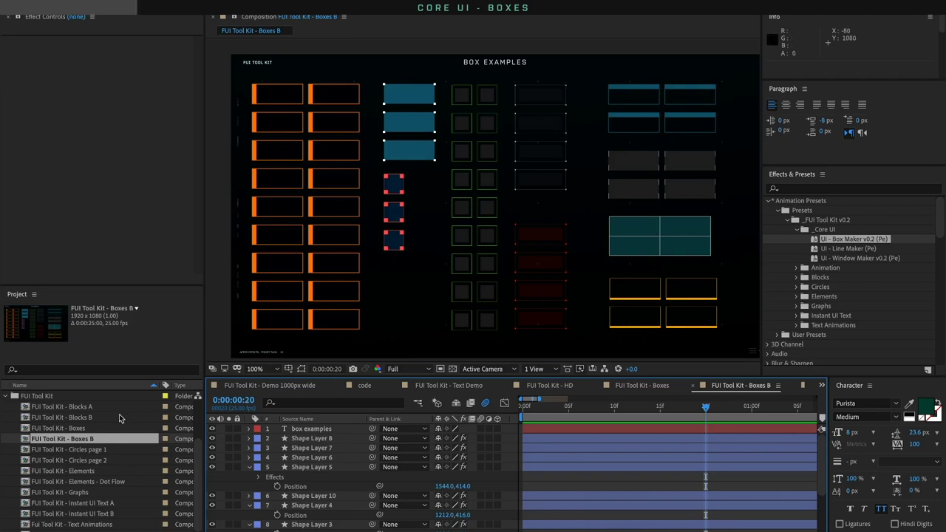
pyautogui.scroll(3, 120, 418)
pyautogui.doubleClick(77, 398)
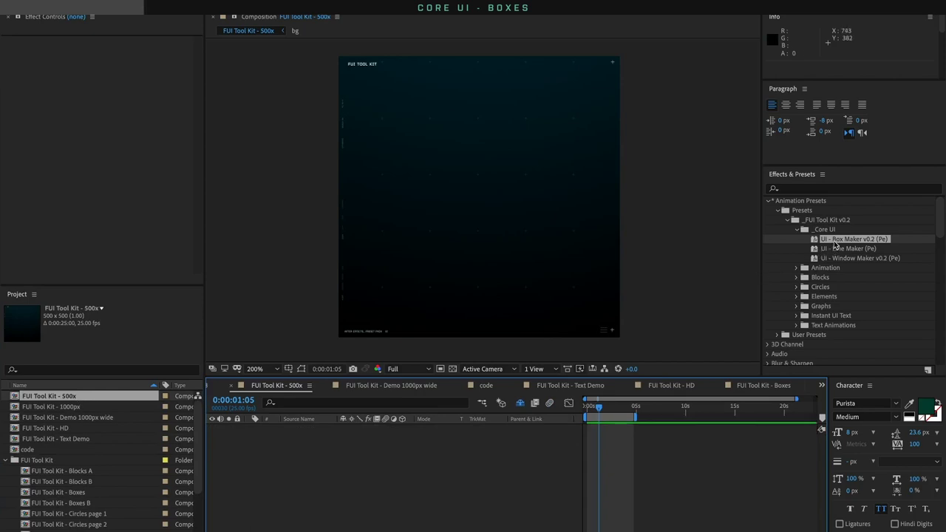
# Apply the Box Maker preset to the 500x comp, position it, and set cell padding 0
pyautogui.doubleClick(836, 240)
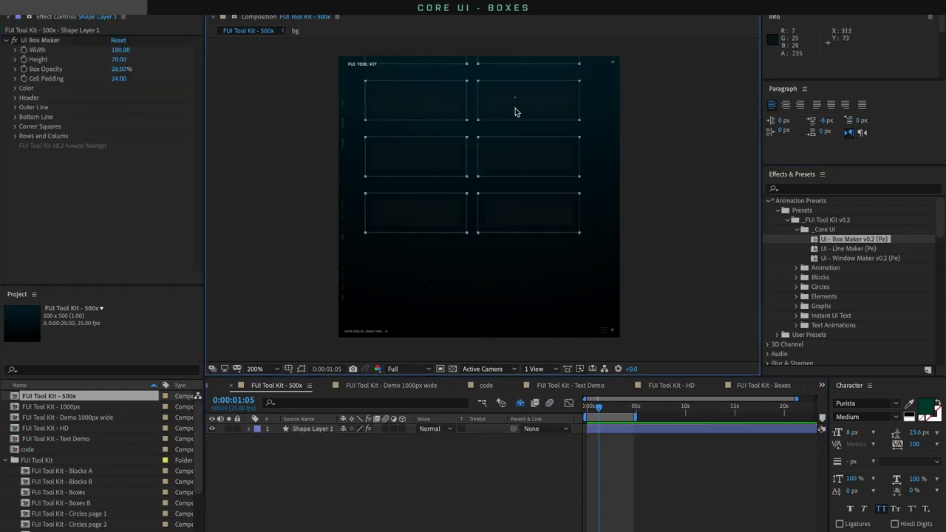
pyautogui.moveTo(444, 67); pyautogui.dragTo(454, 117)
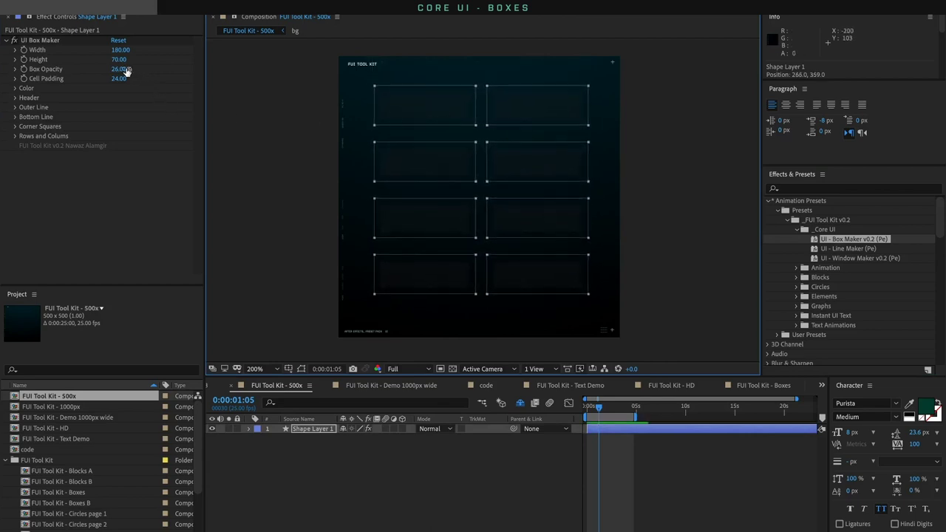
pyautogui.moveTo(120, 68); pyautogui.dragTo(238, 82)
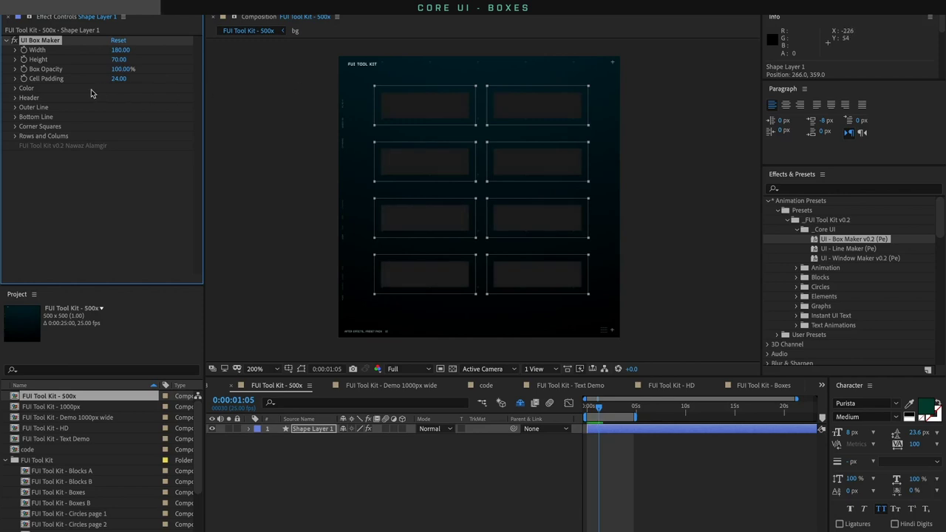
pyautogui.write('0')
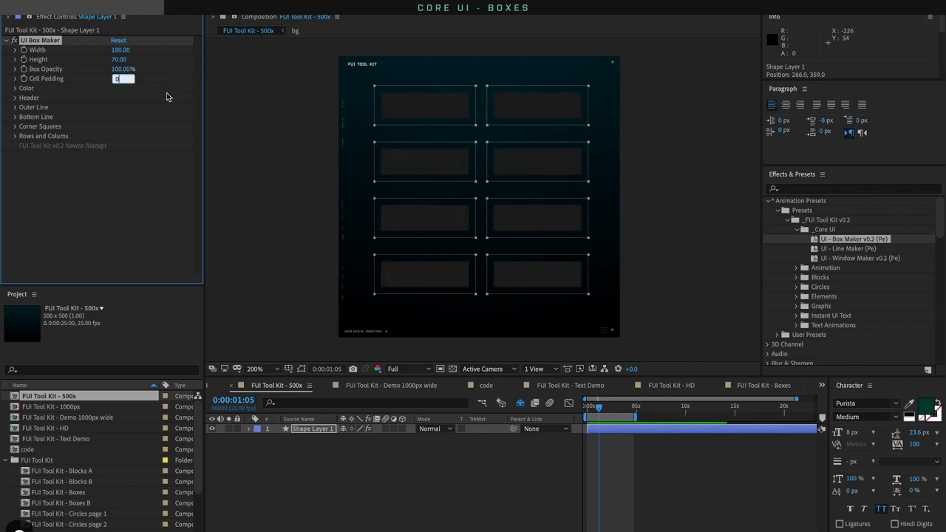
pyautogui.press('Return')
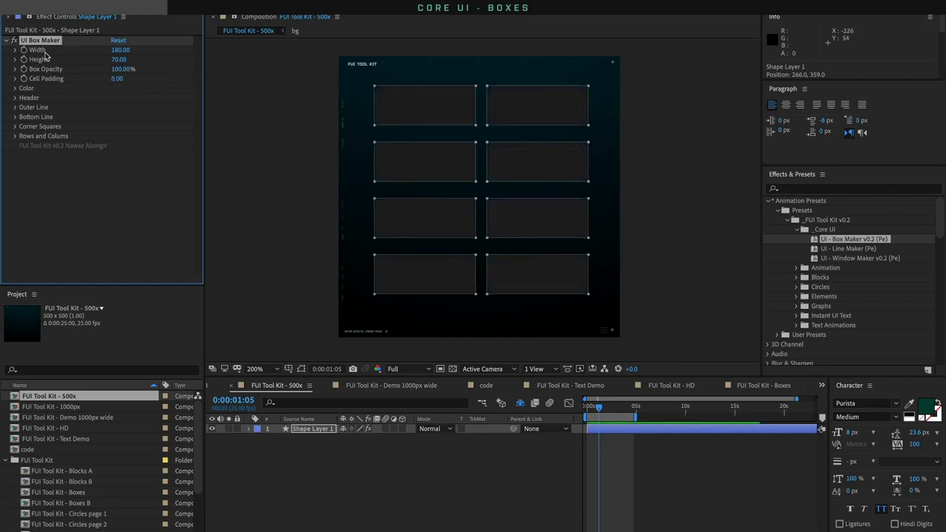
# Expand the Box Colour, Header, Outer Line, Bottom Line and Corner Squares settings
pyautogui.click(15, 89)
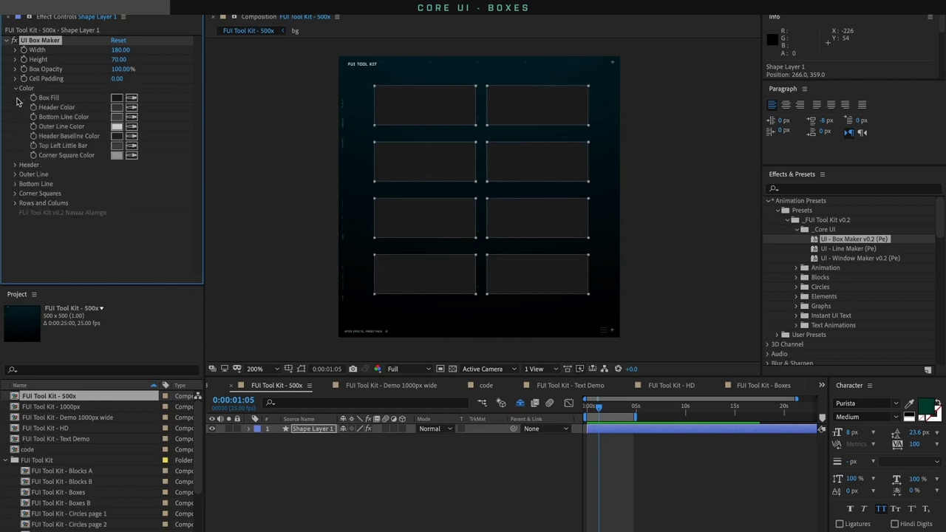
pyautogui.click(15, 165)
pyautogui.click(14, 222)
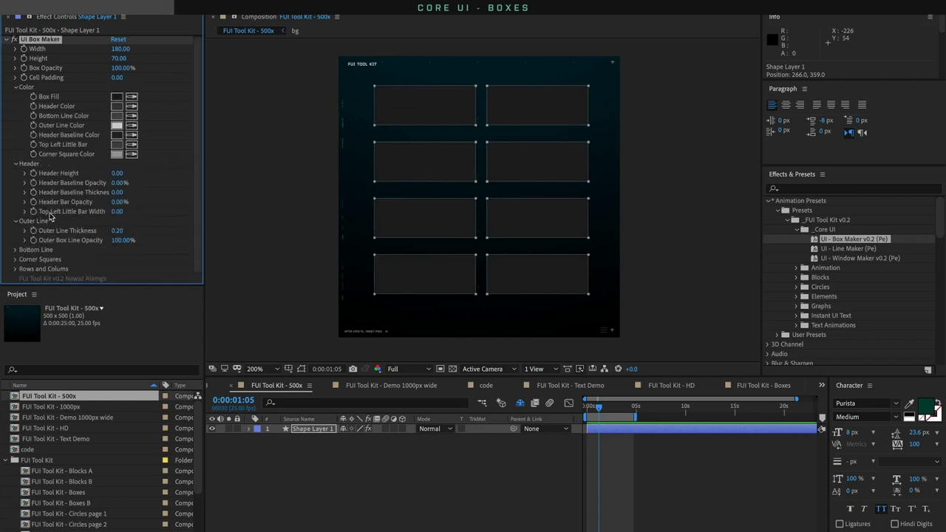
pyautogui.click(15, 250)
pyautogui.click(16, 260)
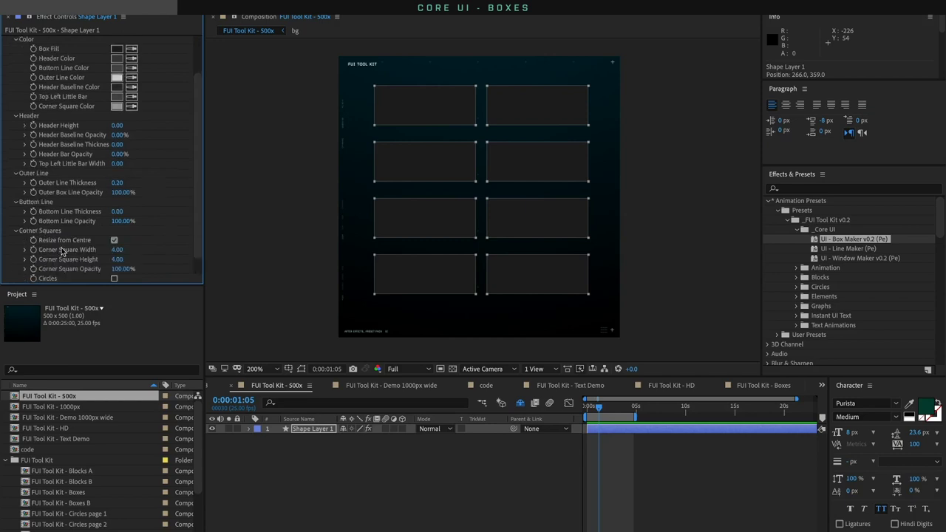
pyautogui.scroll(3, 44, 244)
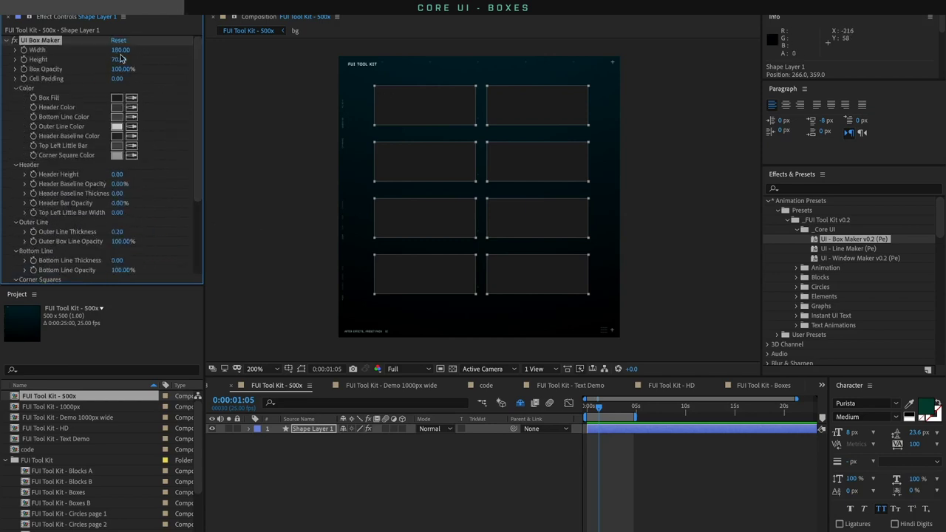
# Scrub the box Width slightly narrower and select the Number of Columns field
pyautogui.moveTo(119, 52)
pyautogui.mouseDown()
pyautogui.moveTo(103, 52)
pyautogui.moveTo(122, 52)
pyautogui.mouseUp()
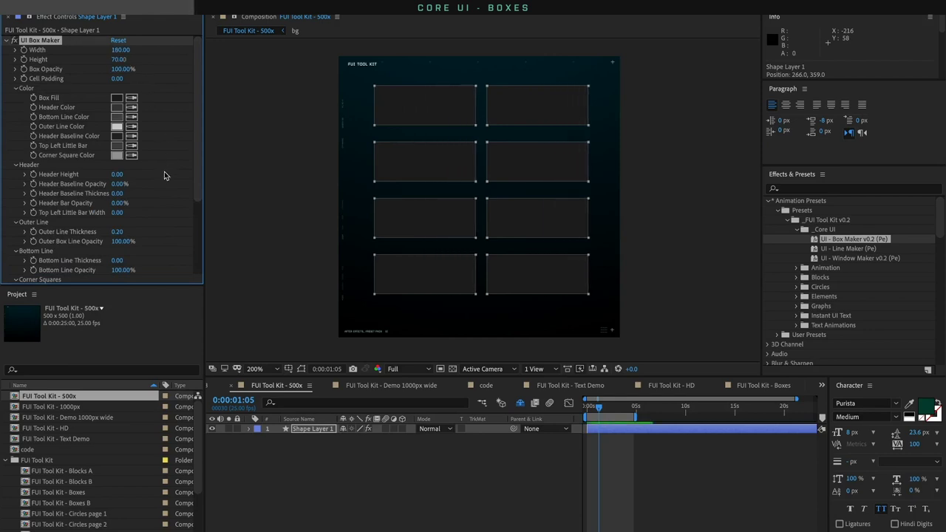
pyautogui.scroll(-2, 119, 222)
pyautogui.scroll(-5, 84, 268)
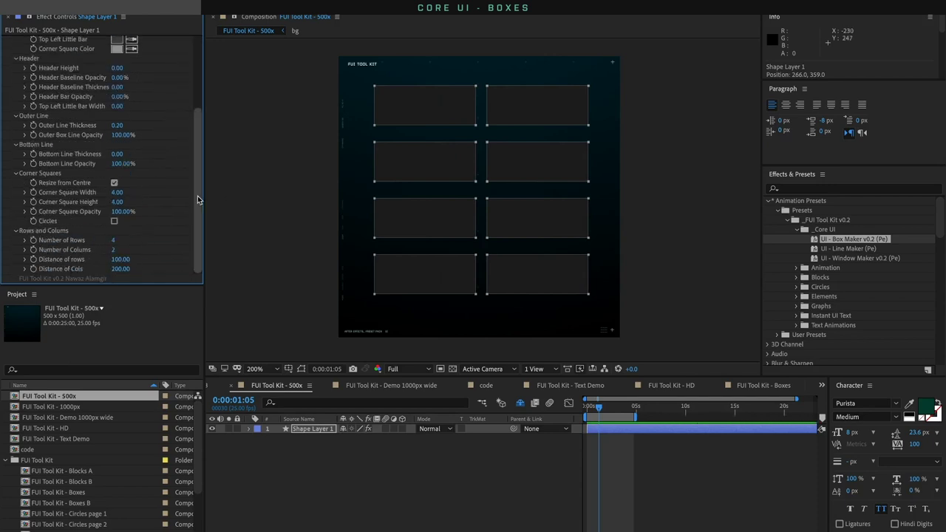
pyautogui.moveTo(198, 196); pyautogui.dragTo(200, 99)
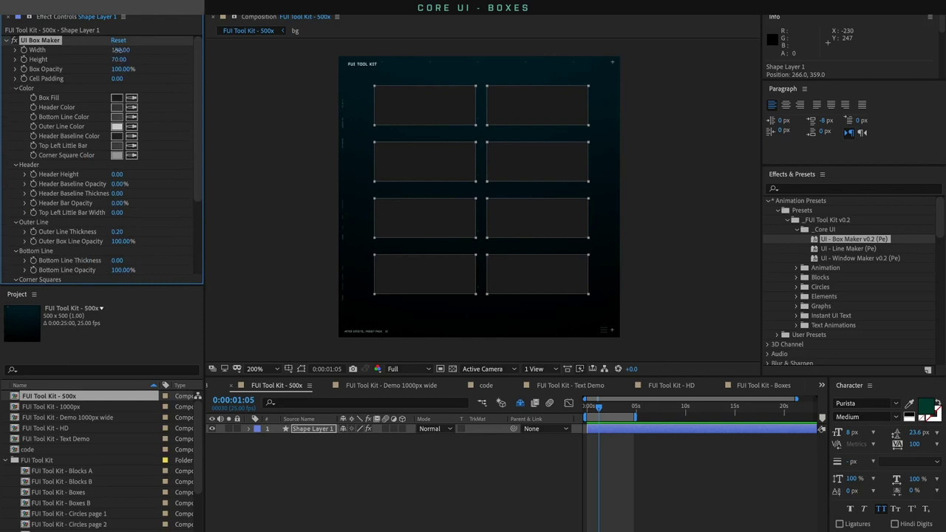
pyautogui.moveTo(116, 50)
pyautogui.mouseDown()
pyautogui.moveTo(126, 48)
pyautogui.moveTo(114, 50)
pyautogui.mouseUp()
pyautogui.scroll(-3, 155, 178)
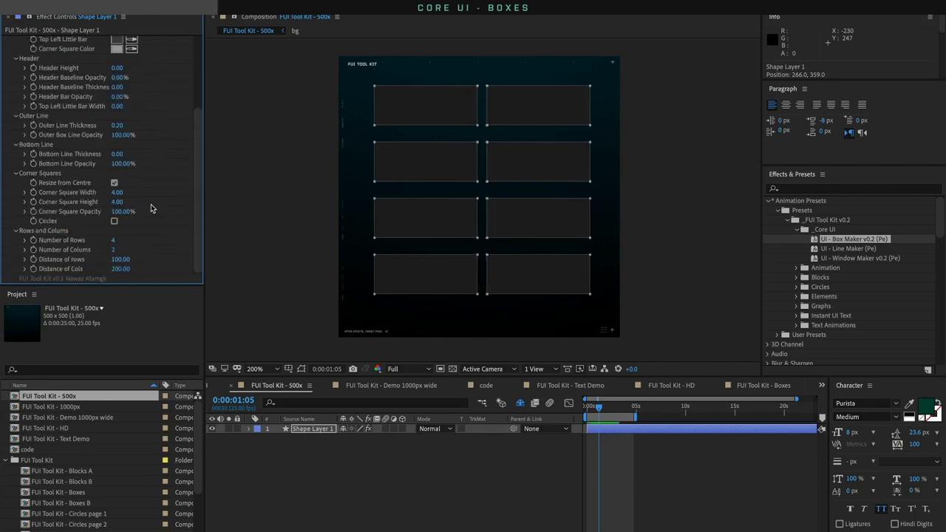
pyautogui.click(115, 250)
# Set Number of Columns to 1 and reduce the box Height to 35
pyautogui.write('1')
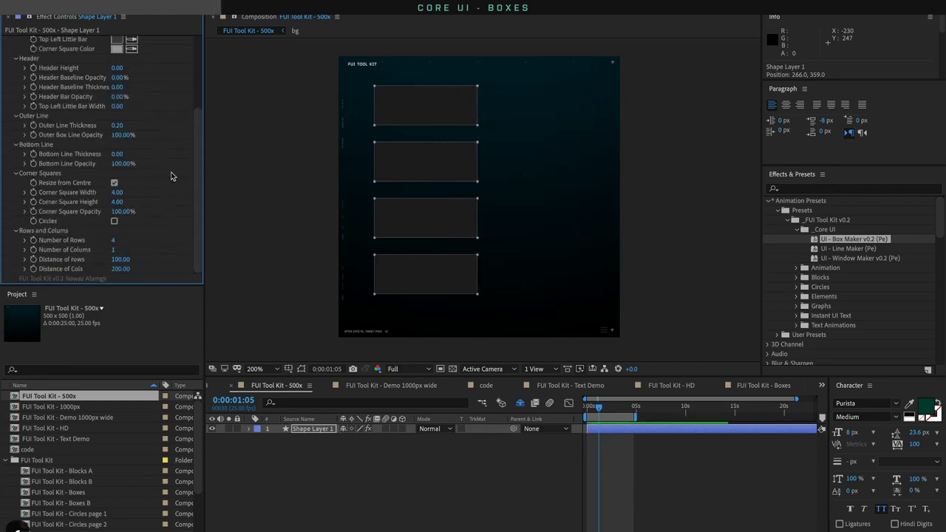
pyautogui.press('Return')
pyautogui.scroll(3, 191, 146)
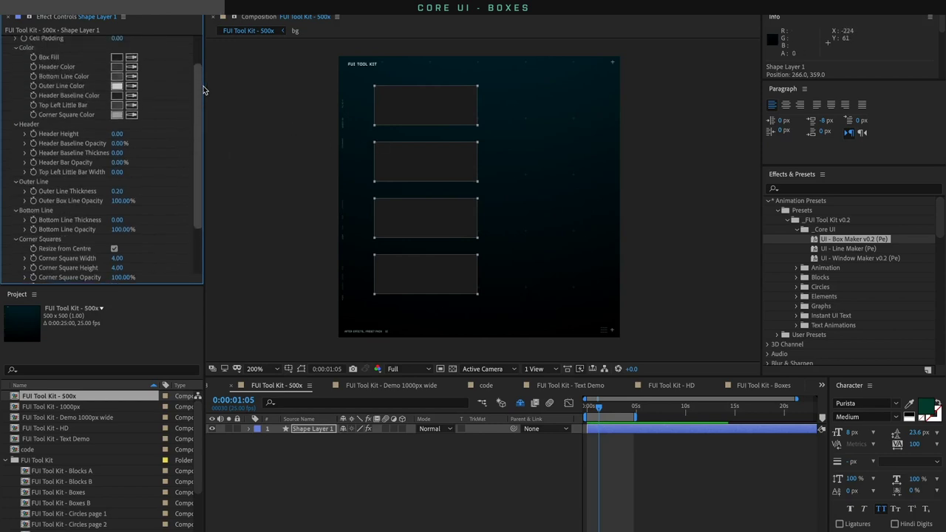
pyautogui.moveTo(118, 59); pyautogui.dragTo(100, 60)
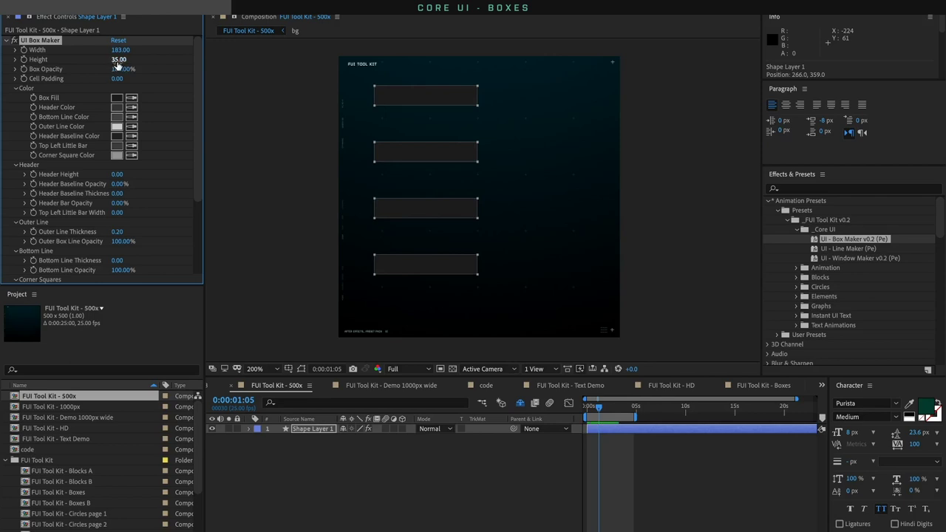
pyautogui.scroll(-1, 196, 145)
pyautogui.moveTo(195, 146); pyautogui.dragTo(188, 250)
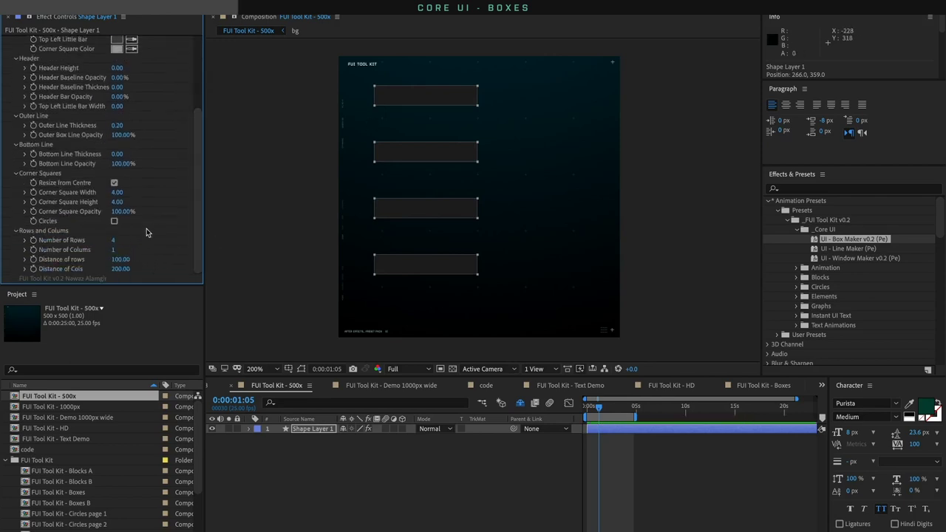
# Set Distance of Cols and rows to 35 and raise Number of Rows to 12
pyautogui.click(121, 269)
pyautogui.write('3')
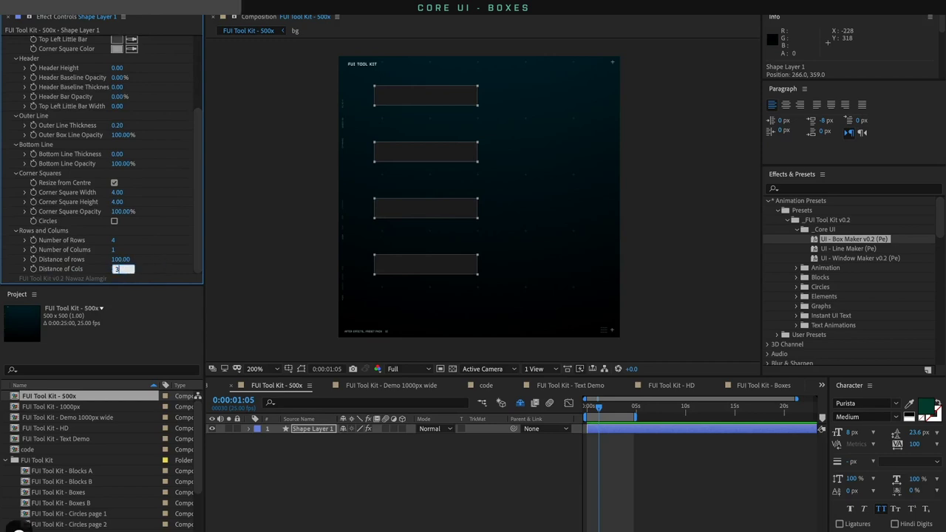
pyautogui.write('5')
pyautogui.press('Return')
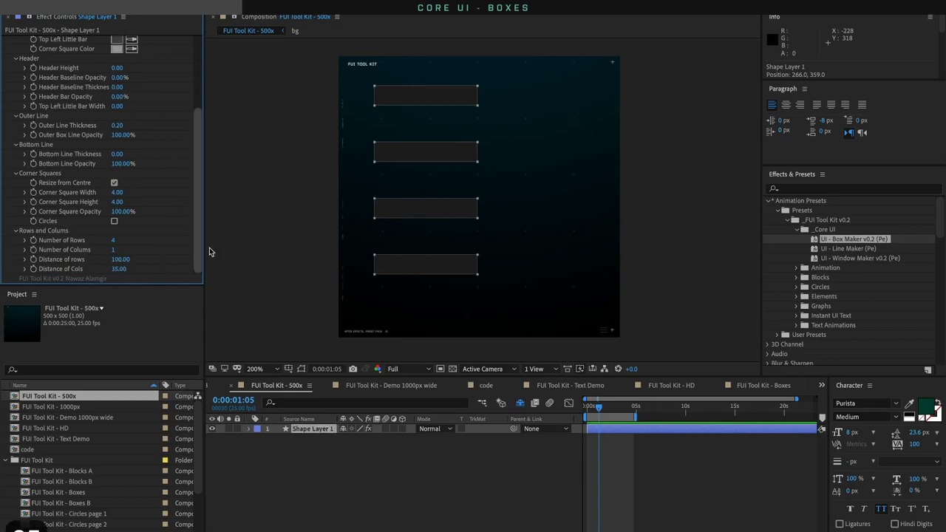
pyautogui.click(119, 259)
pyautogui.write('35')
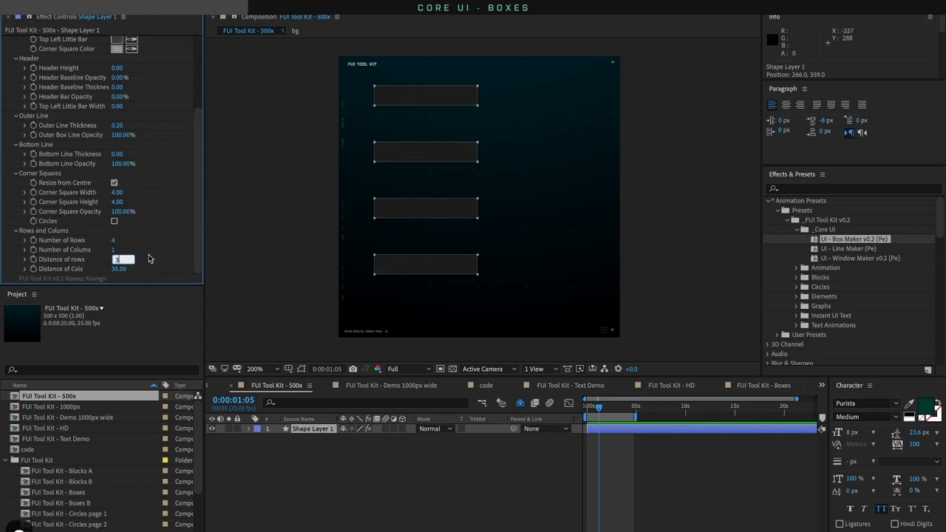
pyautogui.press('Return')
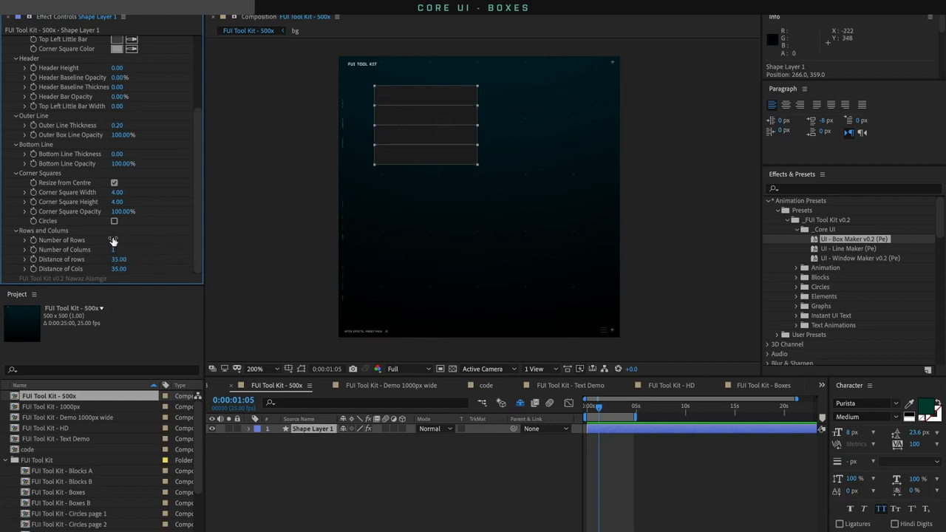
pyautogui.moveTo(112, 242); pyautogui.dragTo(148, 243)
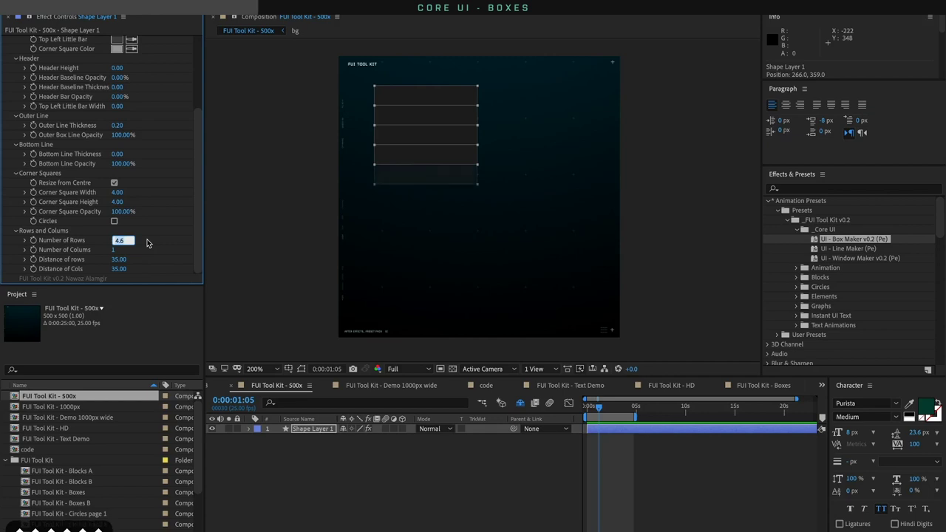
pyautogui.write('4.7')
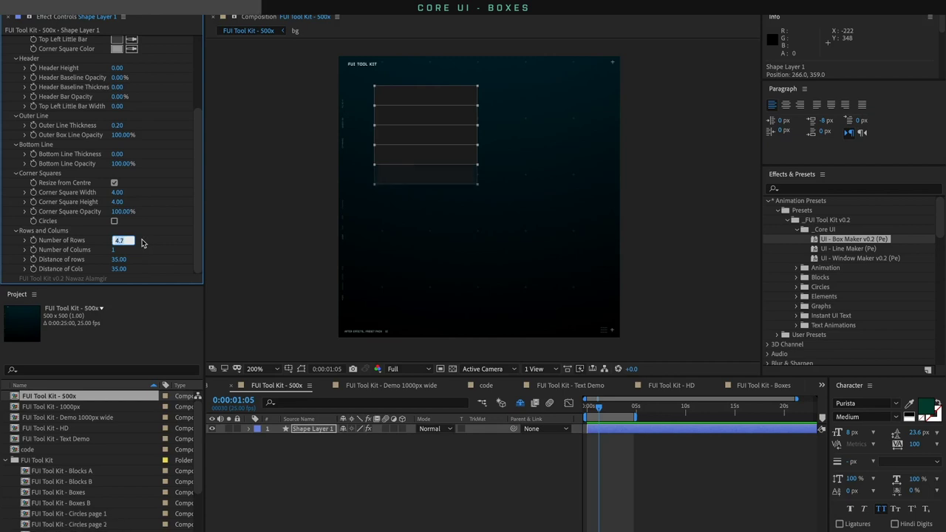
pyautogui.write('12')
pyautogui.press('Return')
# Centre the box column, then set Distance of Cols to 745 and rows to 43
pyautogui.moveTo(421, 101); pyautogui.dragTo(472, 92)
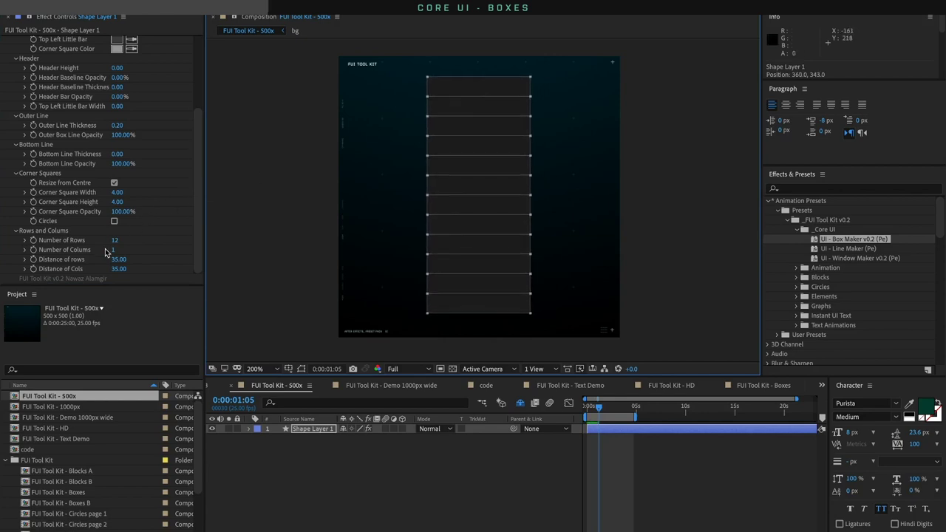
pyautogui.click(120, 269)
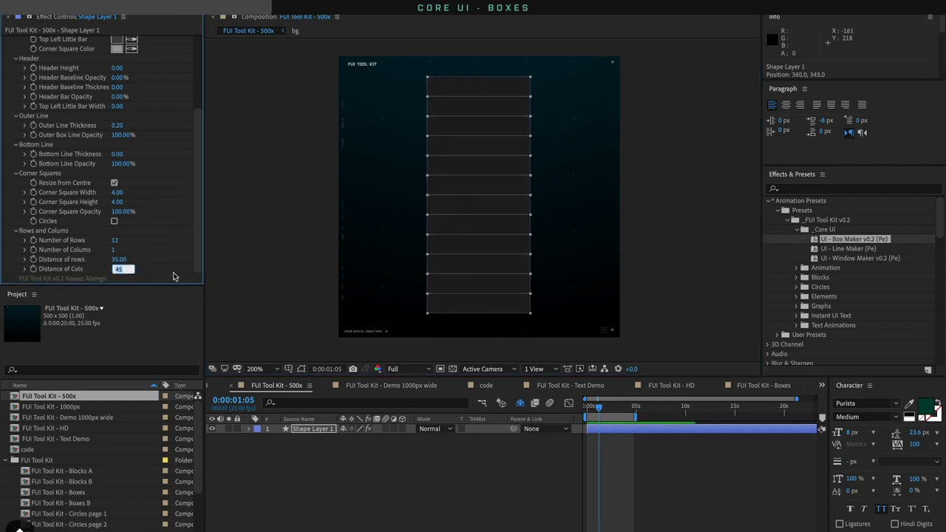
pyautogui.write('245745')
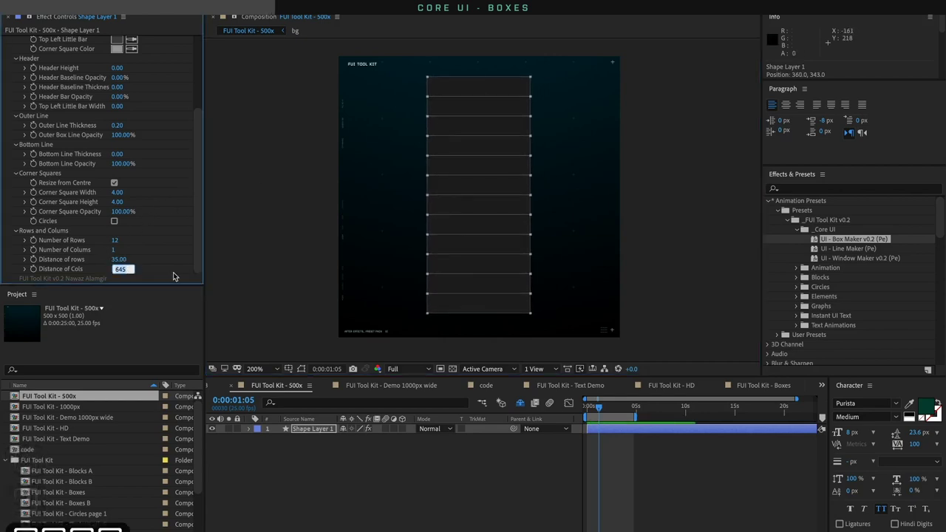
pyautogui.click(122, 260)
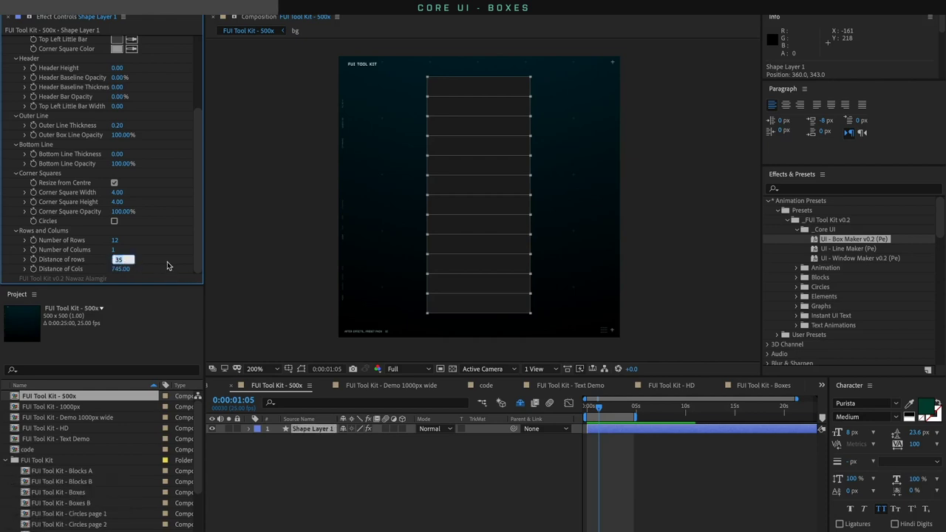
pyautogui.press('Up')
pyautogui.press('Up')
pyautogui.press('Up')
pyautogui.press('Up')
pyautogui.press('Up')
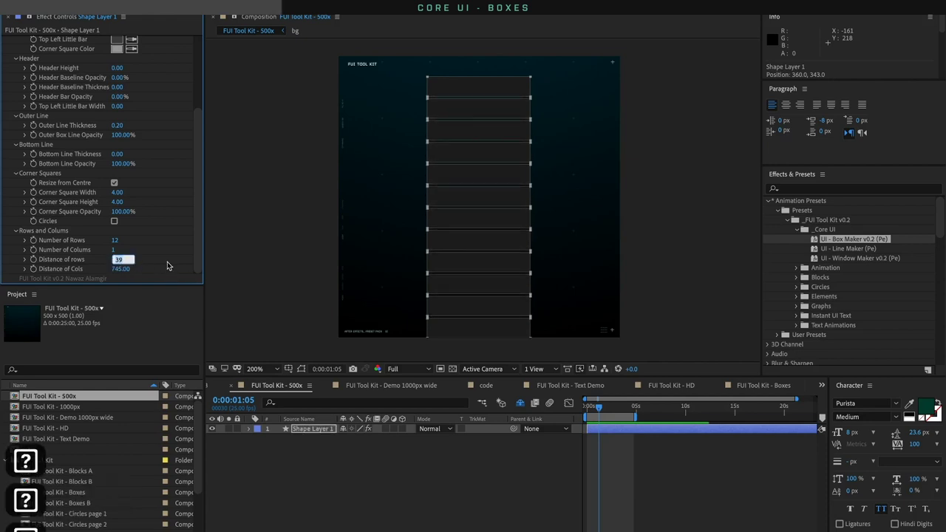
pyautogui.press('Up')
pyautogui.press('Up')
pyautogui.press('Up')
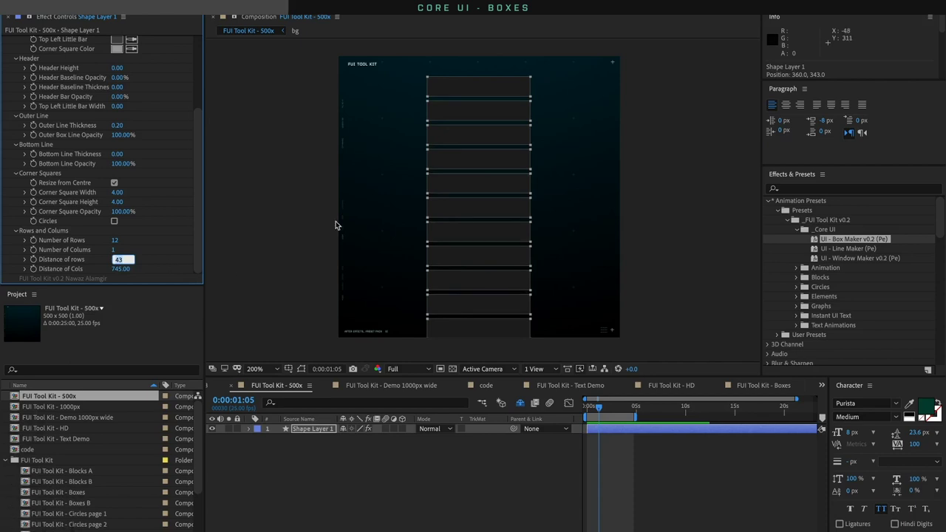
# Commit the 43 row spacing and set Number of Rows to 10
pyautogui.click(161, 224)
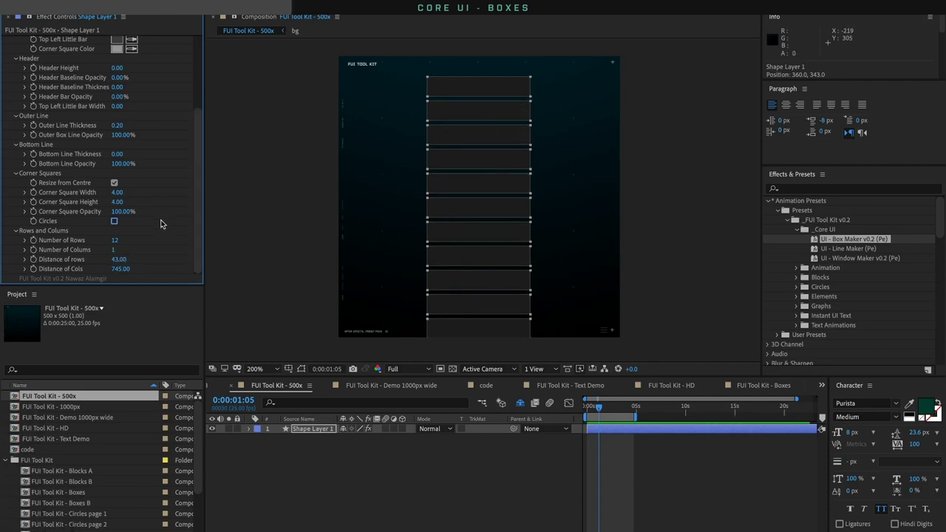
pyautogui.click(115, 241)
pyautogui.write('10')
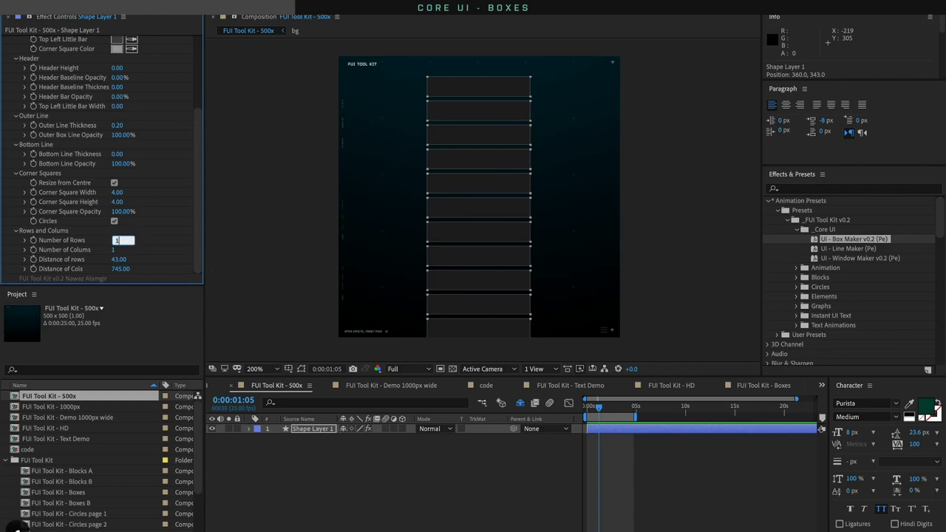
pyautogui.press('Return')
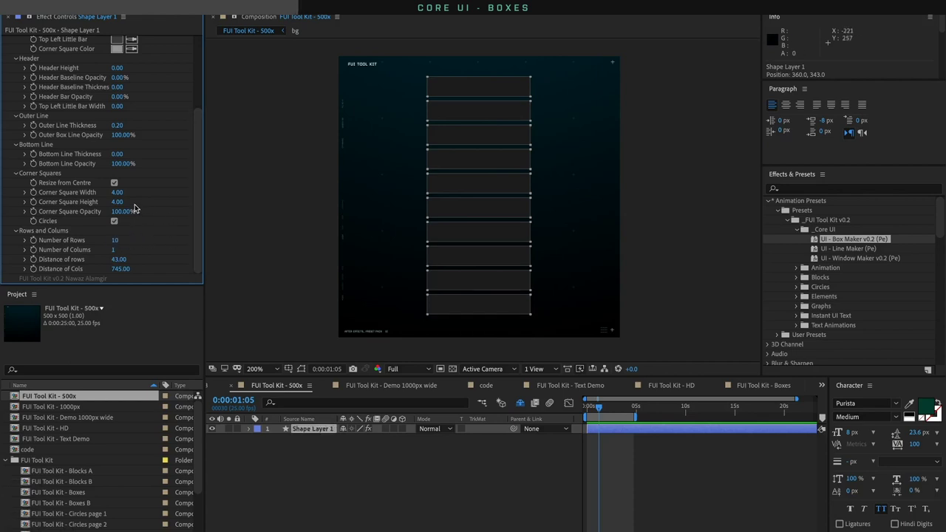
pyautogui.scroll(1, 135, 209)
# Untick Circles, size corner squares to 7.70 × 4.80, and tick Resize from Centre
pyautogui.moveTo(120, 205); pyautogui.dragTo(136, 186)
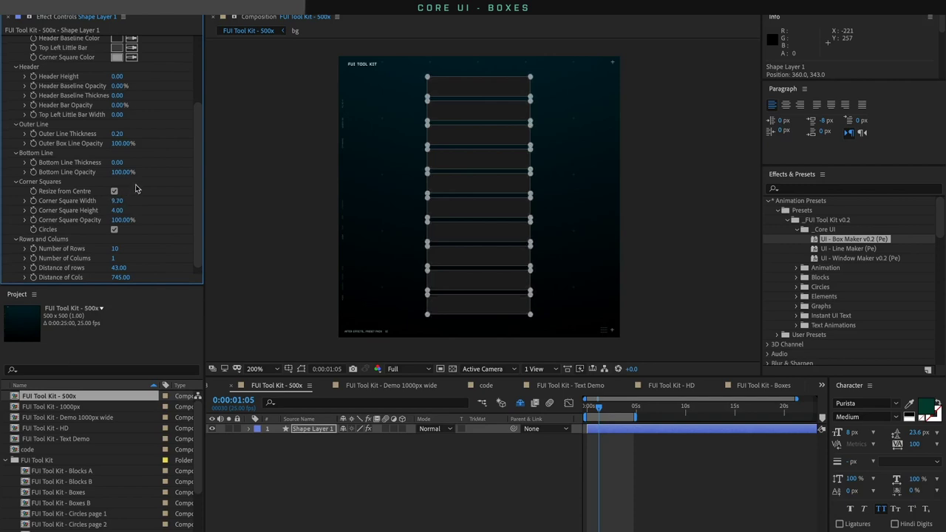
pyautogui.click(115, 230)
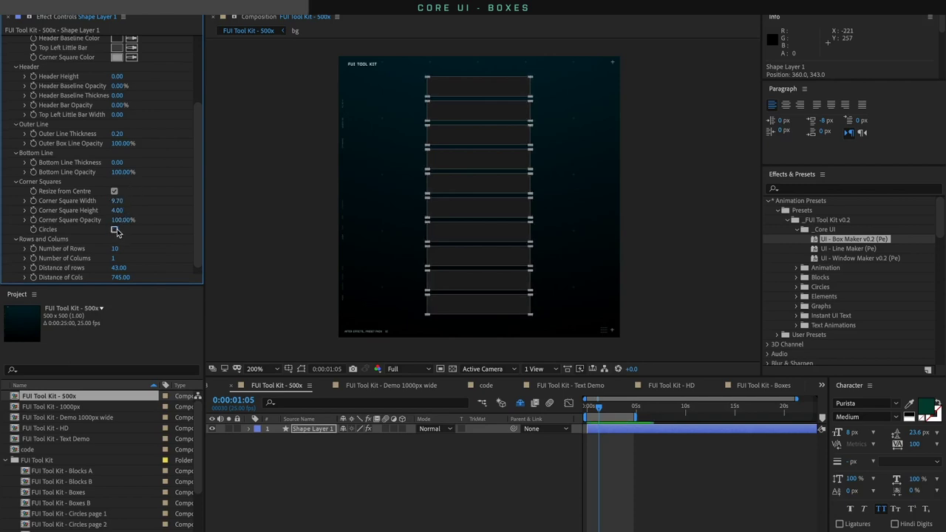
pyautogui.moveTo(120, 210); pyautogui.dragTo(137, 194)
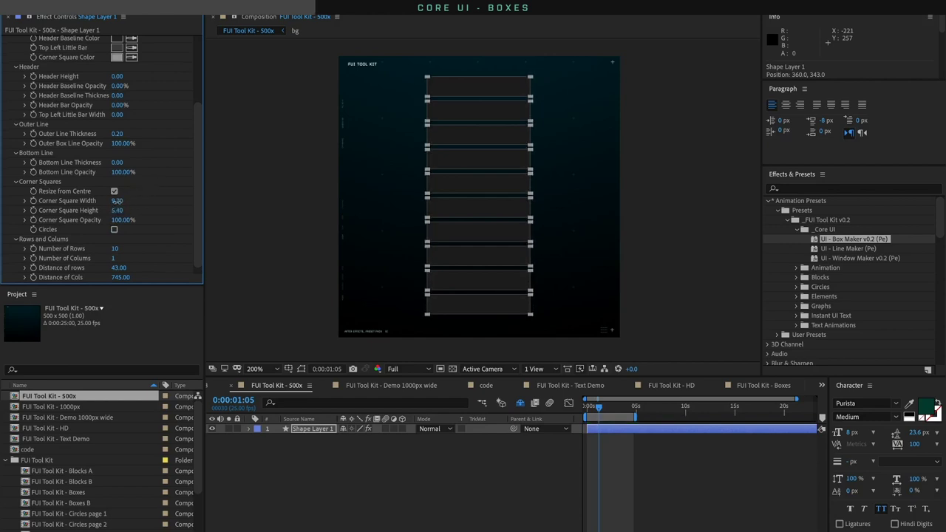
pyautogui.click(115, 193)
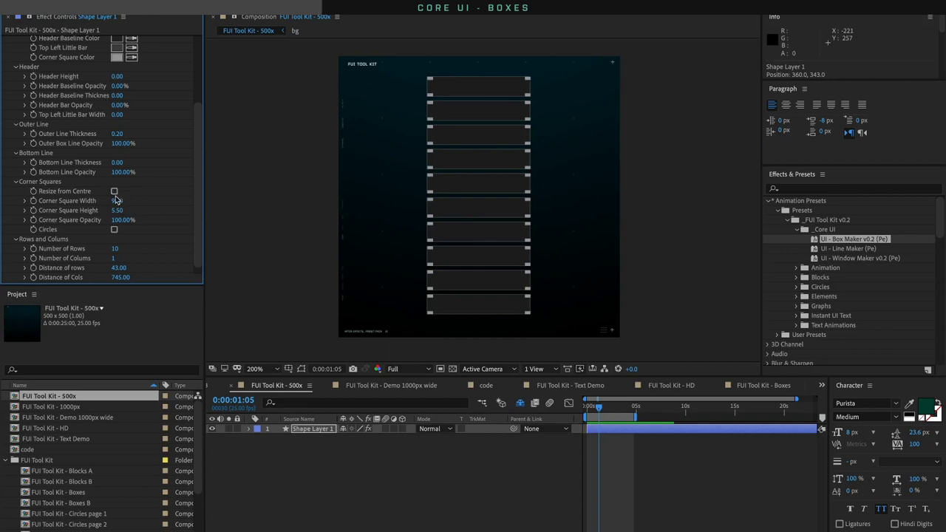
pyautogui.moveTo(126, 198); pyautogui.dragTo(139, 191)
pyautogui.moveTo(232, 197); pyautogui.dragTo(241, 197)
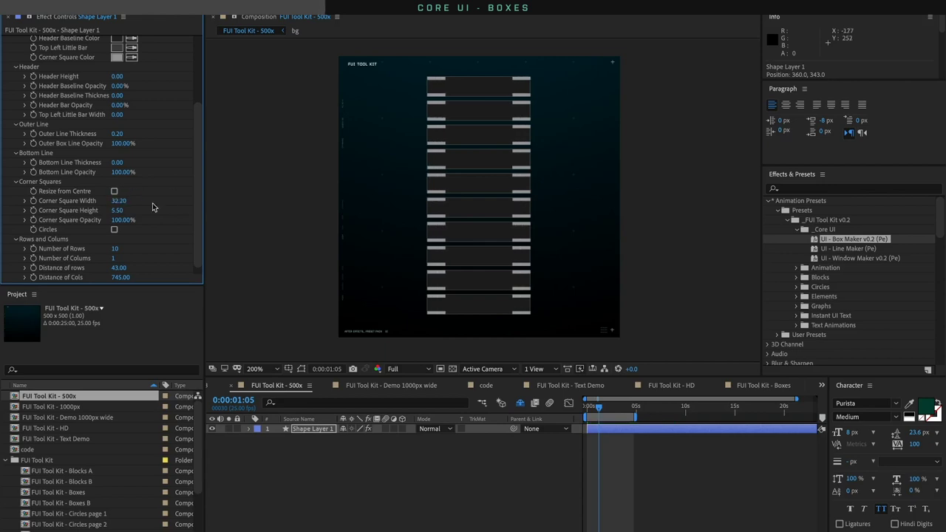
pyautogui.moveTo(115, 211)
pyautogui.mouseDown()
pyautogui.moveTo(150, 202)
pyautogui.moveTo(111, 219)
pyautogui.mouseUp()
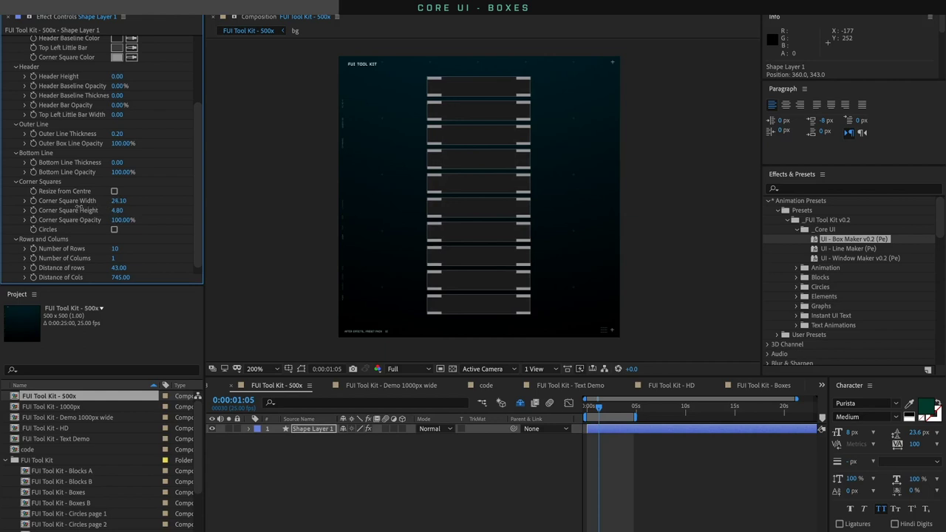
pyautogui.moveTo(114, 205); pyautogui.dragTo(103, 204)
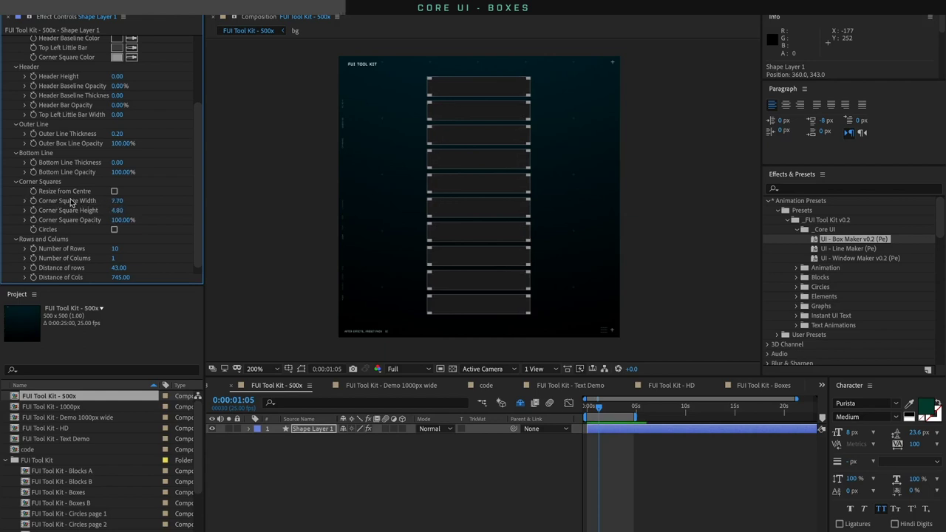
pyautogui.press('Return')
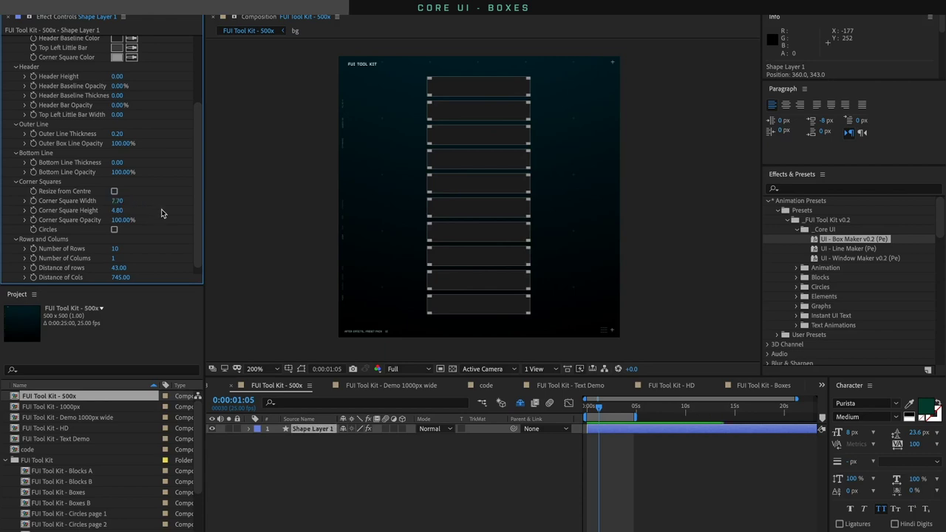
pyautogui.click(114, 192)
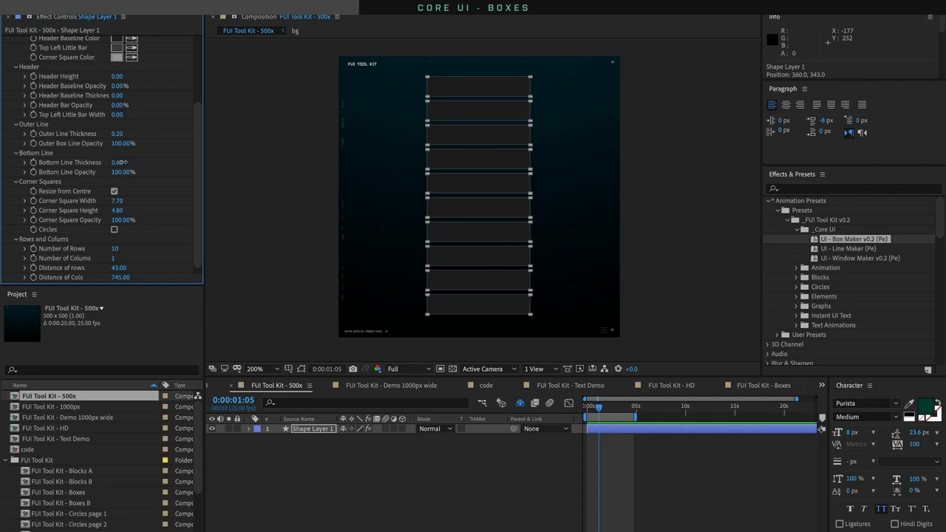
# Thicken the Bottom Line to 2.30 and shift the box stack up slightly
pyautogui.moveTo(120, 162); pyautogui.dragTo(130, 159)
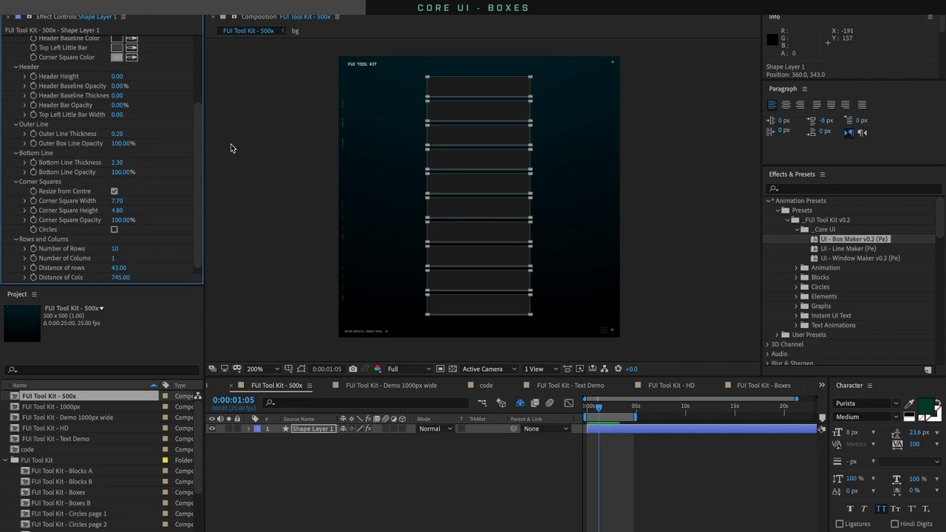
pyautogui.moveTo(470, 92); pyautogui.dragTo(474, 93)
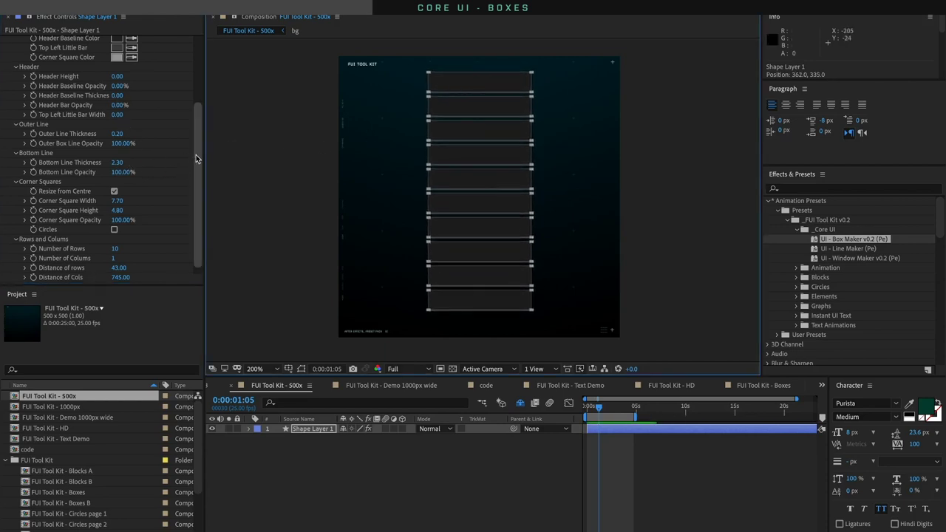
pyautogui.moveTo(196, 154)
pyautogui.mouseDown()
pyautogui.moveTo(193, 102)
pyautogui.moveTo(190, 166)
pyautogui.mouseUp()
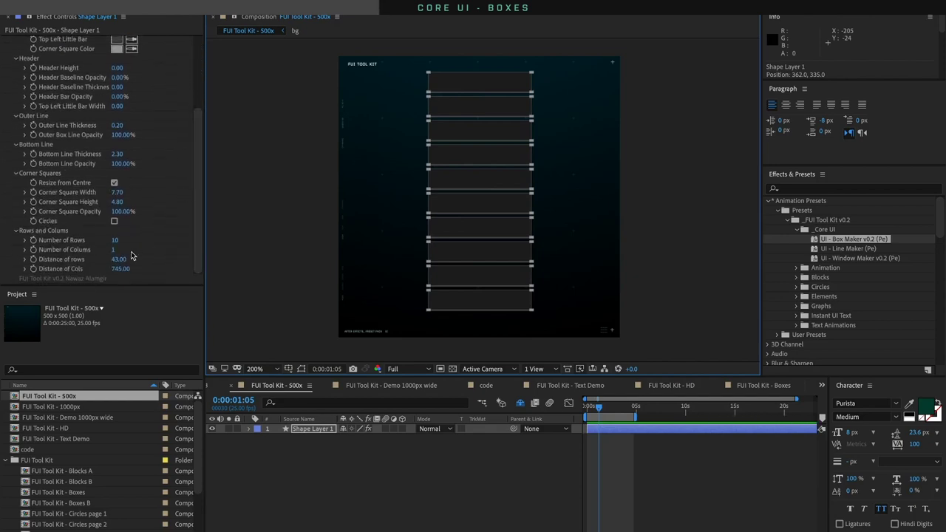
# Set Number of Rows to 5 and spread Distance of rows to 87.10
pyautogui.moveTo(118, 260); pyautogui.dragTo(172, 252)
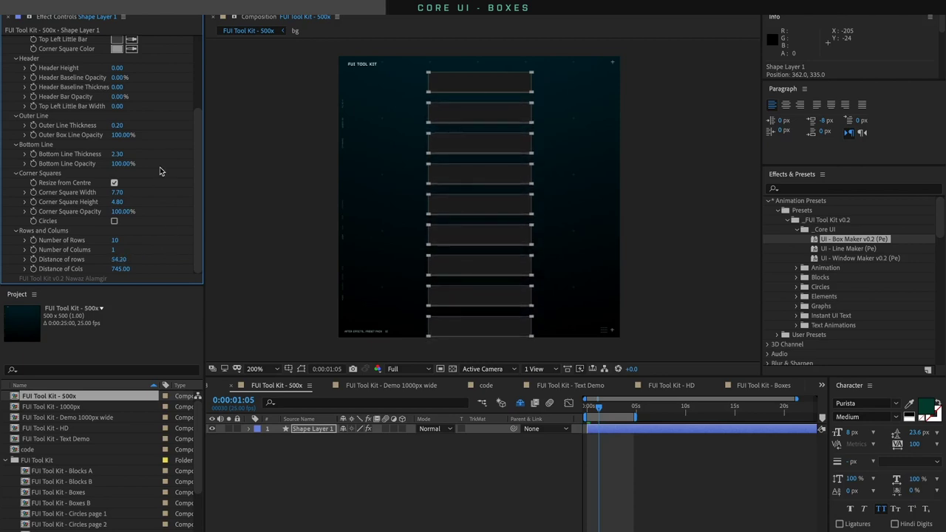
pyautogui.click(120, 240)
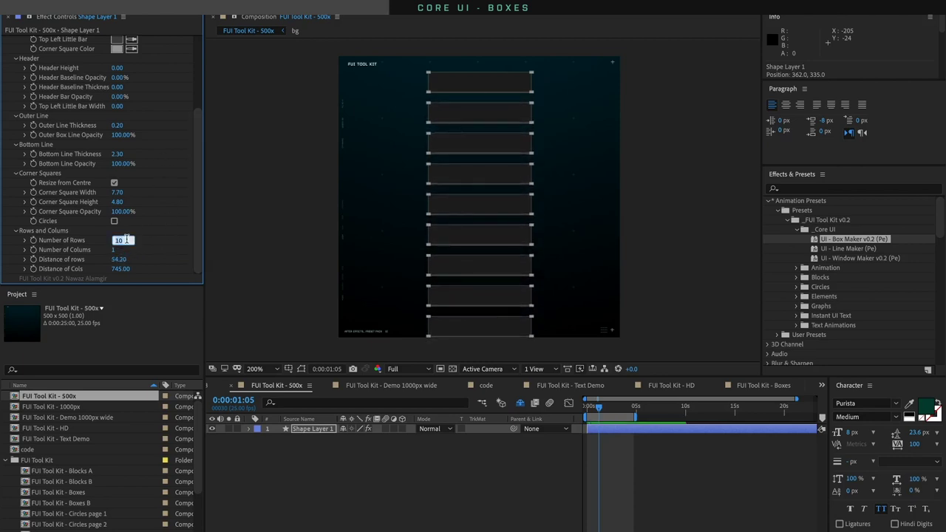
pyautogui.write('5')
pyautogui.press('Return')
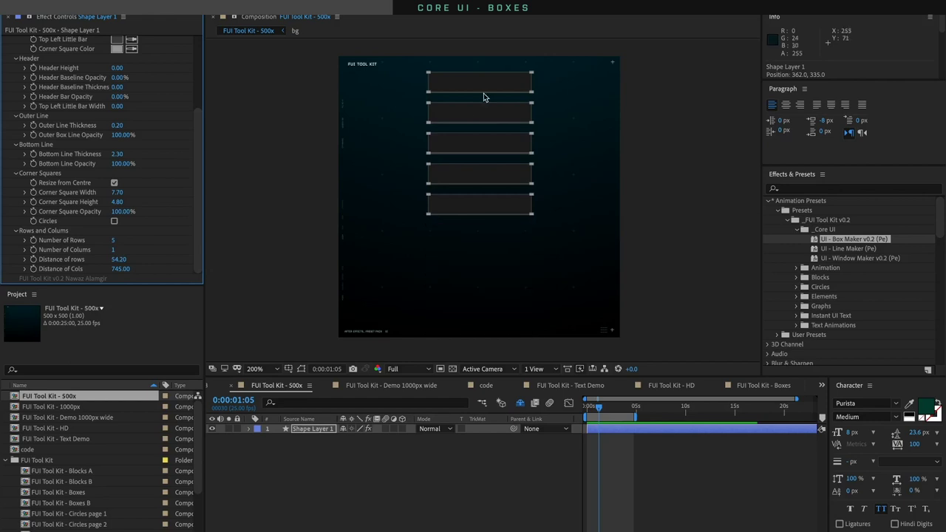
pyautogui.moveTo(484, 94); pyautogui.dragTo(478, 104)
pyautogui.moveTo(118, 259); pyautogui.dragTo(235, 256)
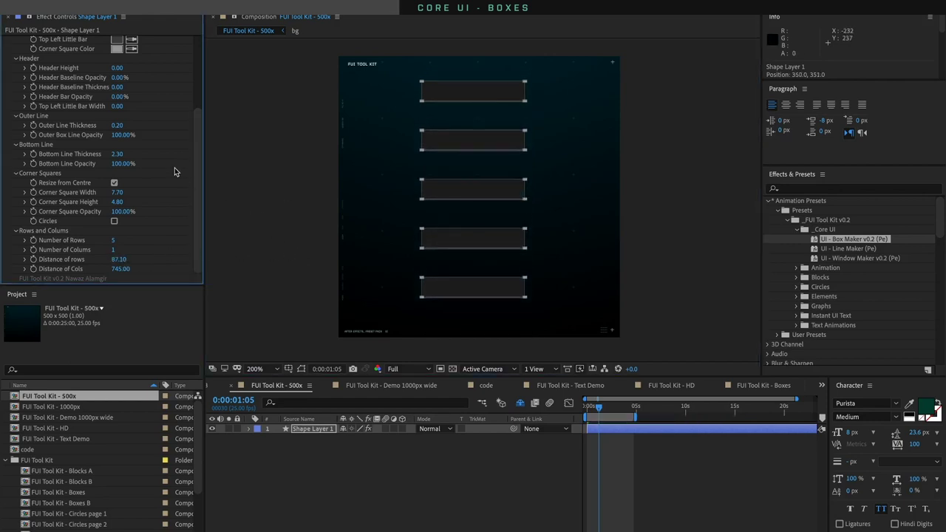
pyautogui.moveTo(200, 170); pyautogui.dragTo(204, 55)
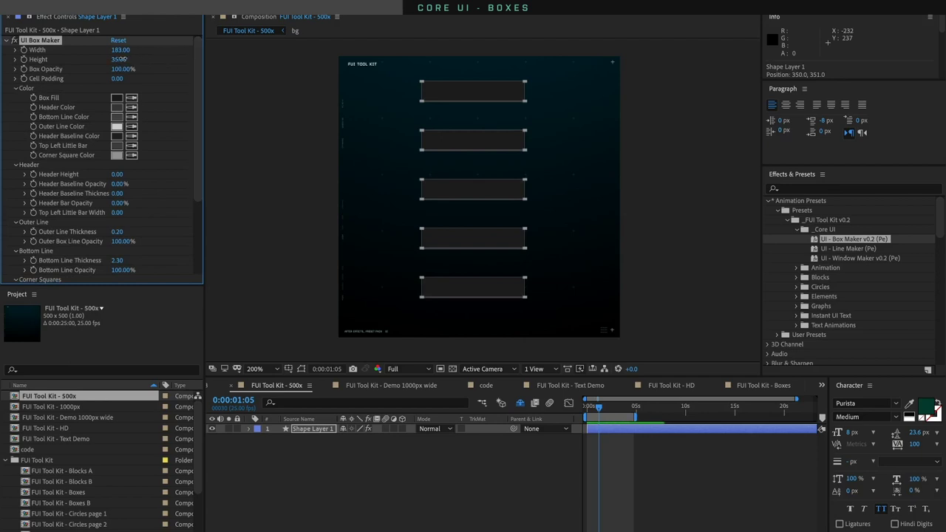
# Raise box Height to 62, shift the stack up-right, remove outer outlines, and set Bottom Line Thickness 5.20
pyautogui.moveTo(122, 59); pyautogui.dragTo(139, 53)
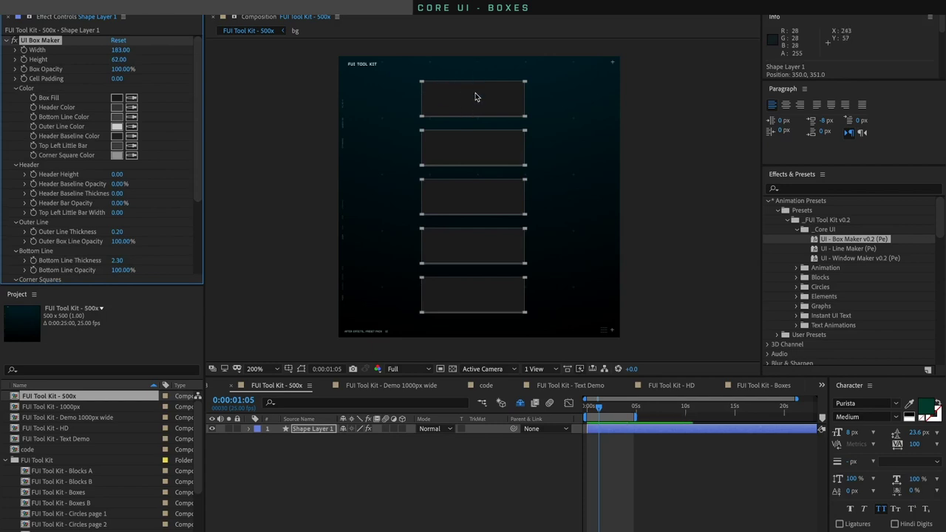
pyautogui.moveTo(483, 112); pyautogui.dragTo(488, 108)
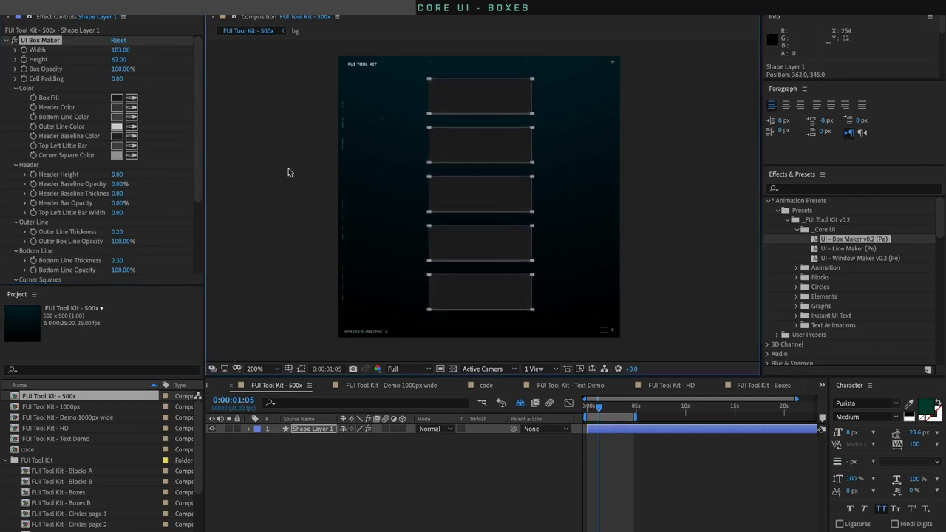
pyautogui.scroll(-1, 130, 173)
pyautogui.moveTo(127, 214); pyautogui.dragTo(126, 237)
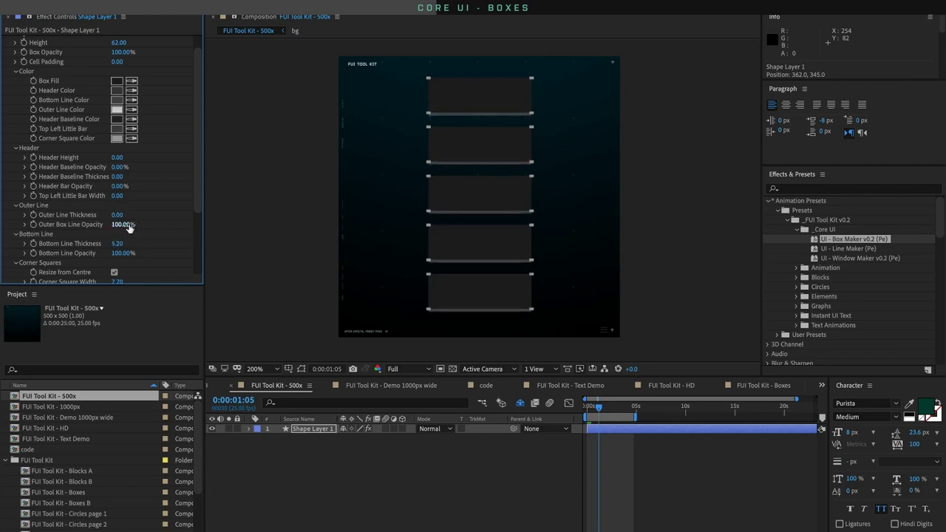
# Give the boxes a lighter grey header colour with a Header Height of 12
pyautogui.moveTo(119, 159); pyautogui.dragTo(126, 156)
pyautogui.click(118, 91)
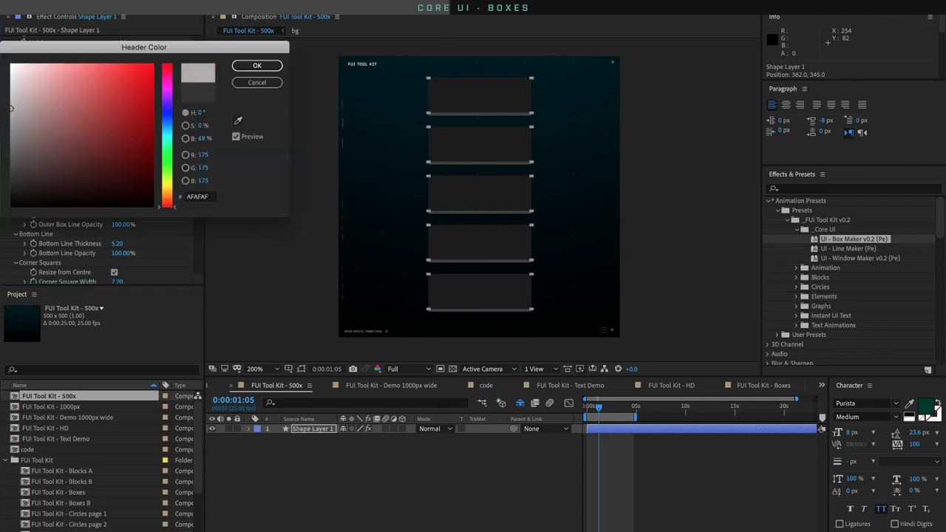
pyautogui.click(256, 66)
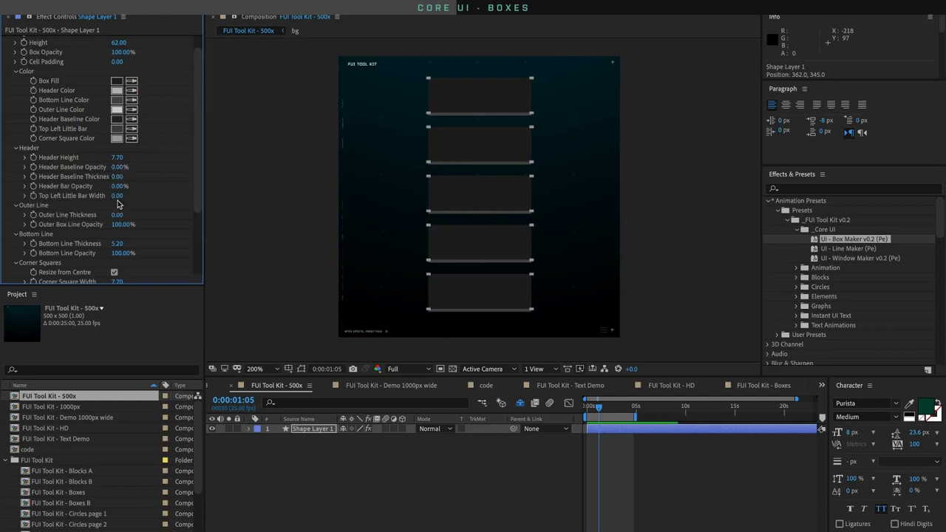
pyautogui.click(117, 157)
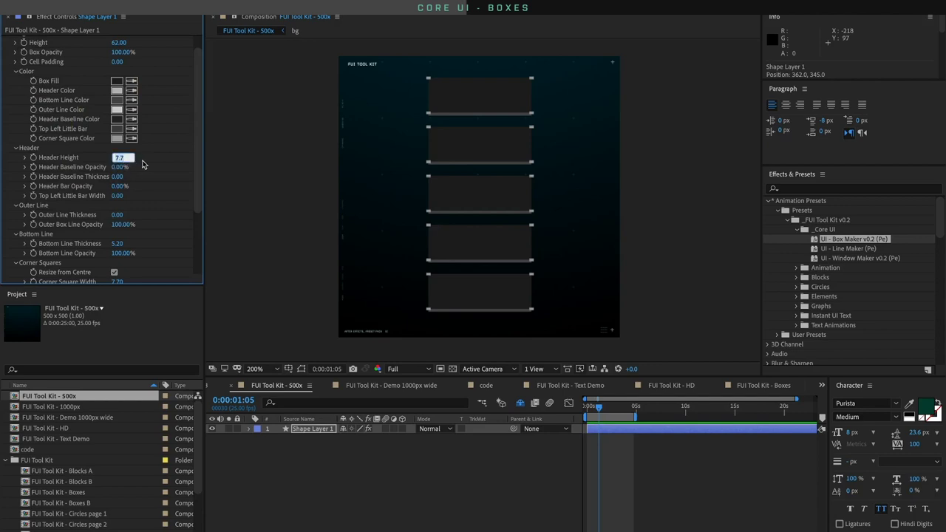
pyautogui.write('12')
pyautogui.press('Return')
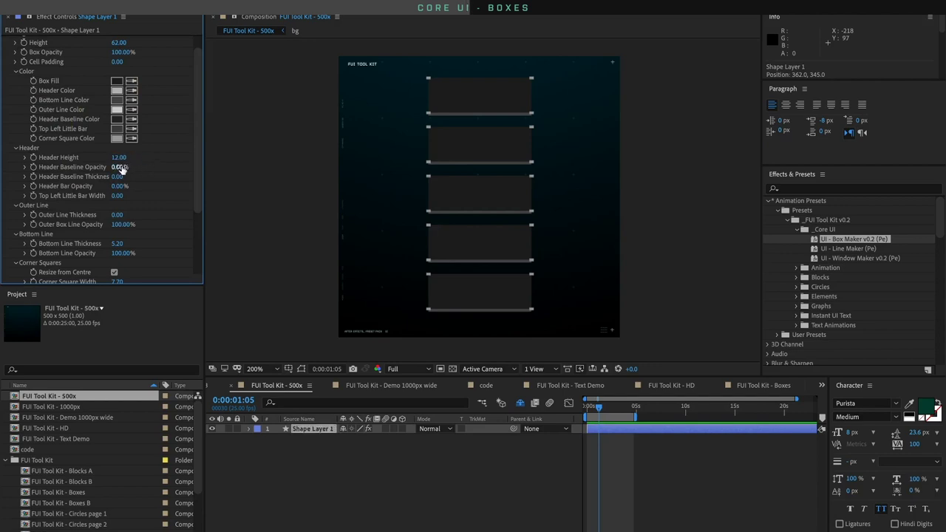
# Set Header Baseline and Header Bar Opacity to 100% and thin the header height to 3.90
pyautogui.moveTo(120, 169); pyautogui.dragTo(401, 177)
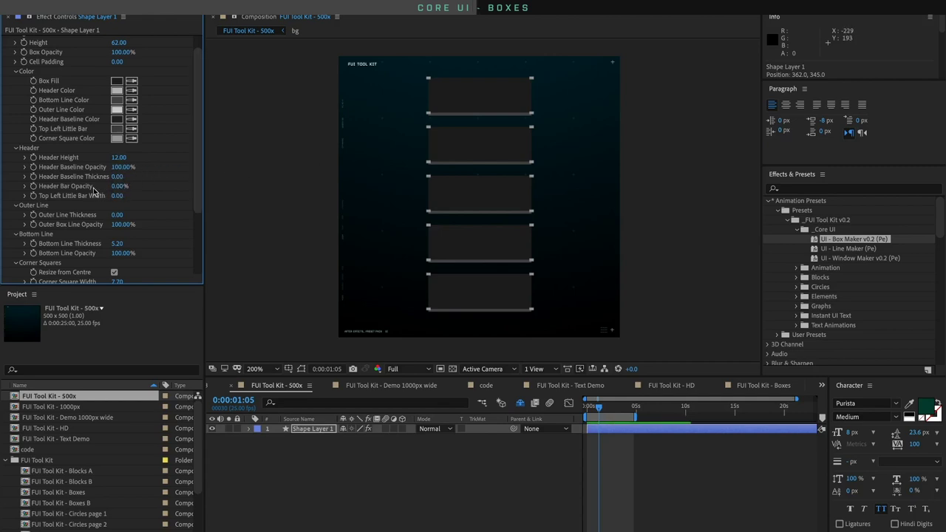
pyautogui.moveTo(116, 187); pyautogui.dragTo(613, 182)
pyautogui.moveTo(116, 186); pyautogui.dragTo(197, 184)
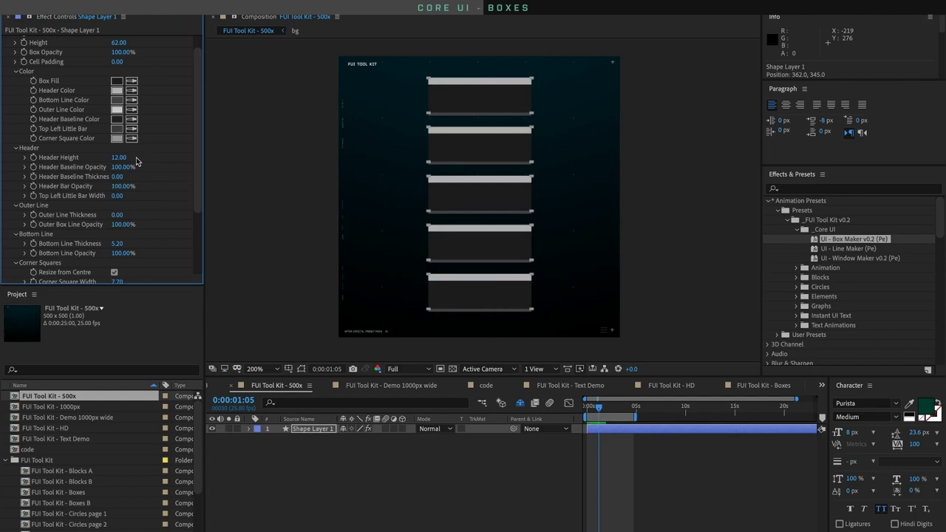
pyautogui.moveTo(126, 158); pyautogui.dragTo(73, 169)
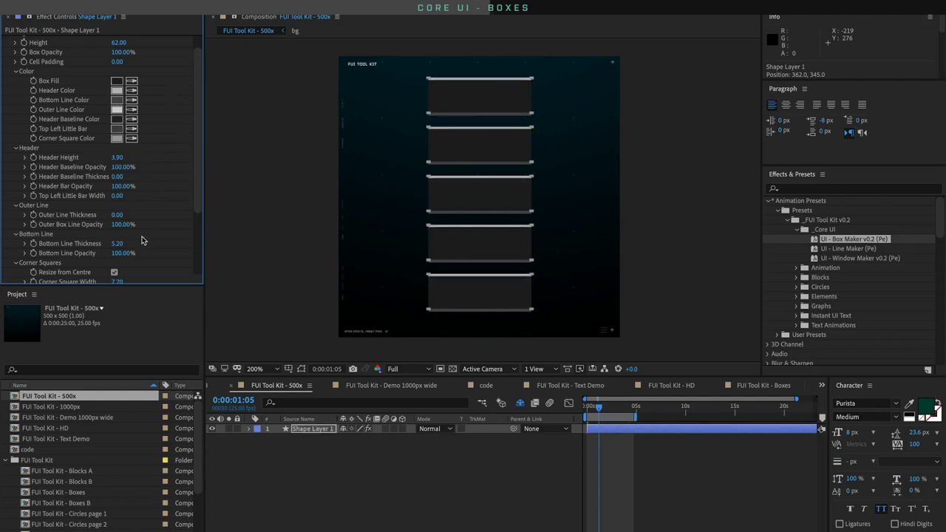
pyautogui.scroll(-3, 141, 239)
pyautogui.click(117, 222)
# Set Corner Square Width and Height to 0 and drag the box stack left in the comp
pyautogui.write('0')
pyautogui.press('Tab')
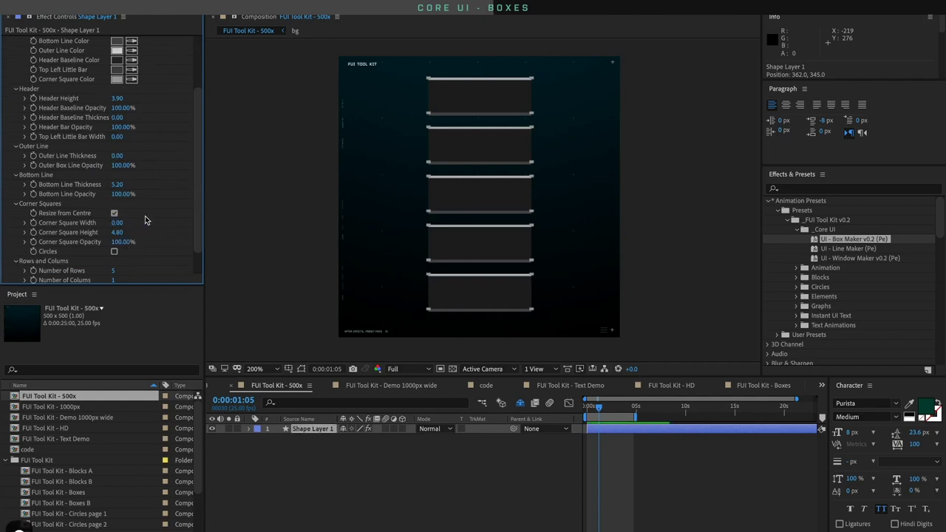
pyautogui.write('0')
pyautogui.press('Return')
pyautogui.scroll(1, 159, 222)
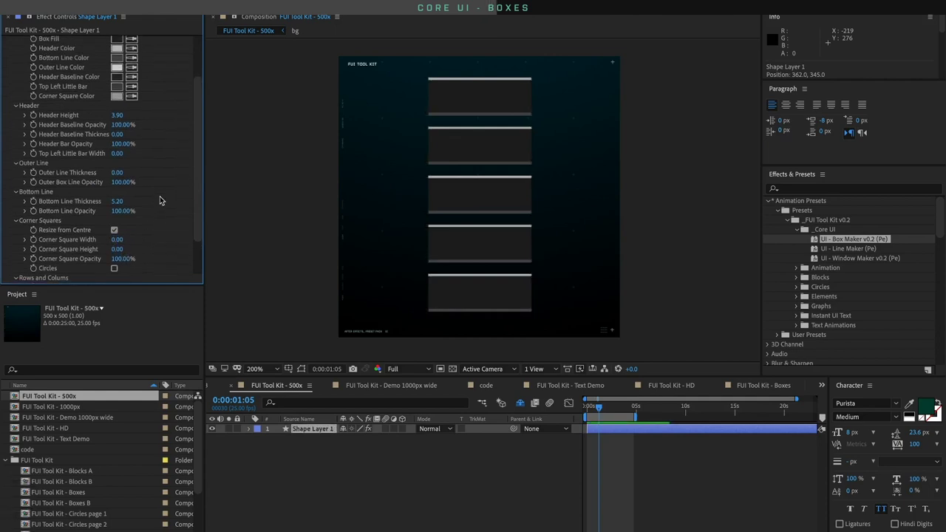
pyautogui.moveTo(421, 103); pyautogui.dragTo(356, 105)
# Set Number of Columns to 2 for two side-by-side columns of boxes
pyautogui.scroll(-2, 151, 206)
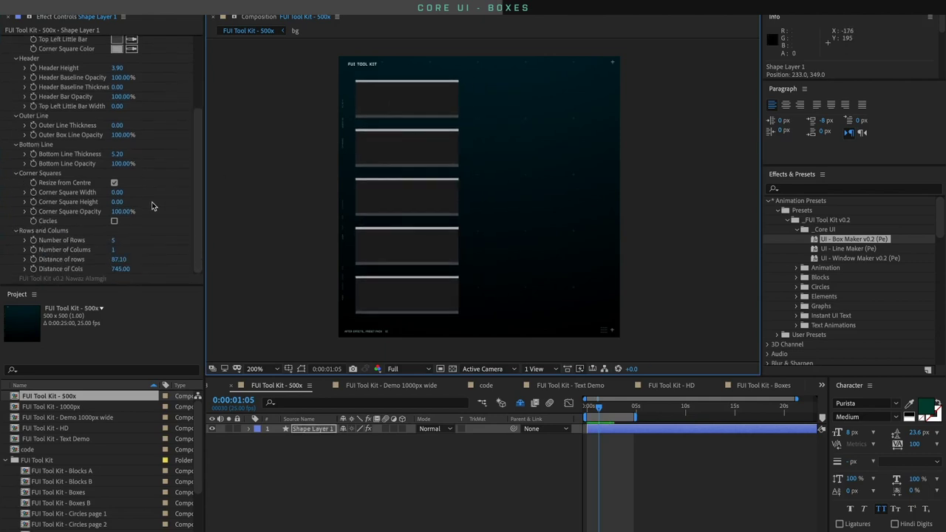
pyautogui.click(117, 253)
pyautogui.click(112, 250)
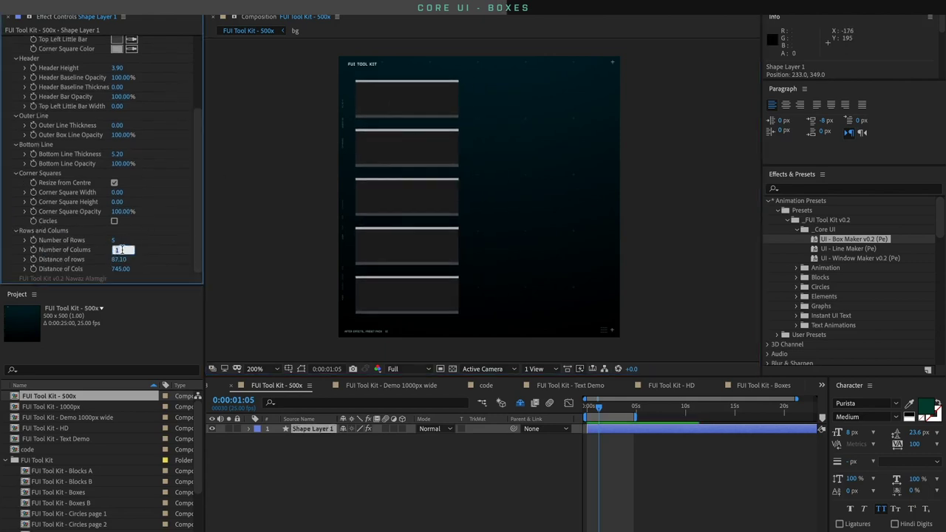
pyautogui.write('2')
pyautogui.press('Tab')
pyautogui.press('Tab')
pyautogui.scroll(3, 178, 148)
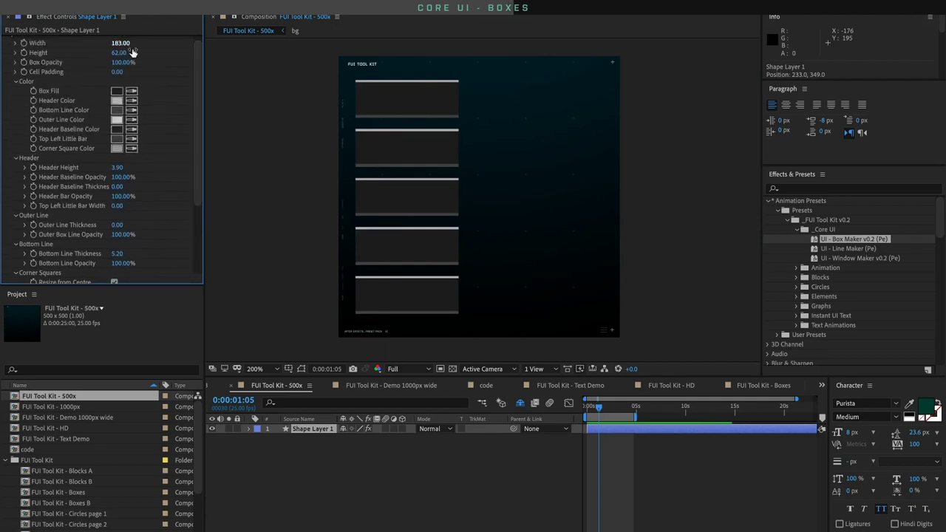
pyautogui.moveTo(195, 79); pyautogui.dragTo(189, 181)
# Space the columns about 213 apart and nudge the grid right and up to centre it
pyautogui.click(126, 268)
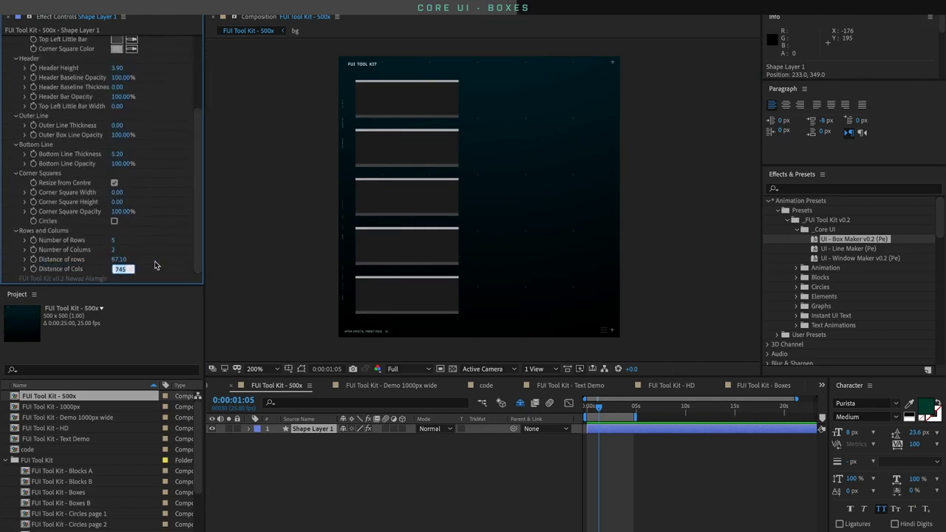
pyautogui.write('183')
pyautogui.press('Return')
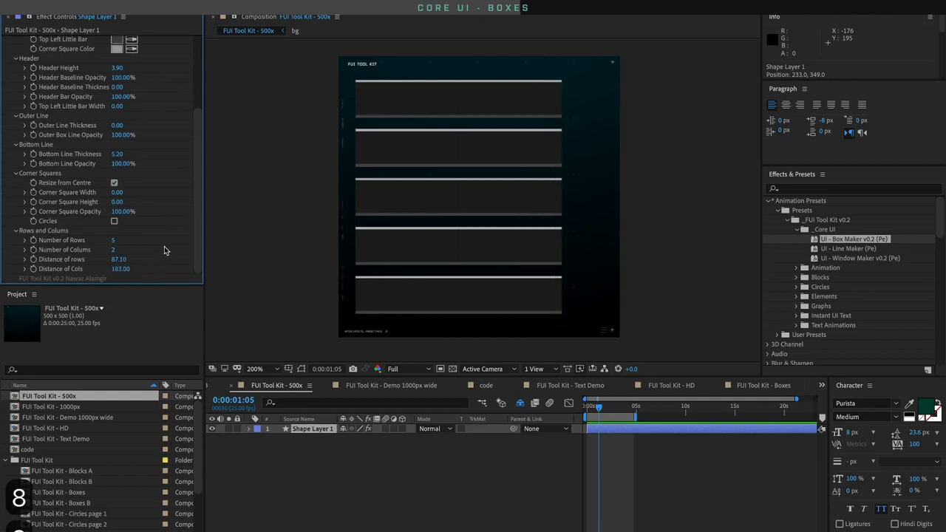
pyautogui.moveTo(122, 270)
pyautogui.mouseDown()
pyautogui.moveTo(141, 269)
pyautogui.moveTo(124, 270)
pyautogui.mouseUp()
pyautogui.click(406, 110)
pyautogui.press('Right')
pyautogui.press('Right')
pyautogui.press('Right')
pyautogui.press('Right')
pyautogui.press('Right')
pyautogui.press('Right')
pyautogui.press('Right')
pyautogui.press('Right')
pyautogui.press('Right')
pyautogui.press('Right')
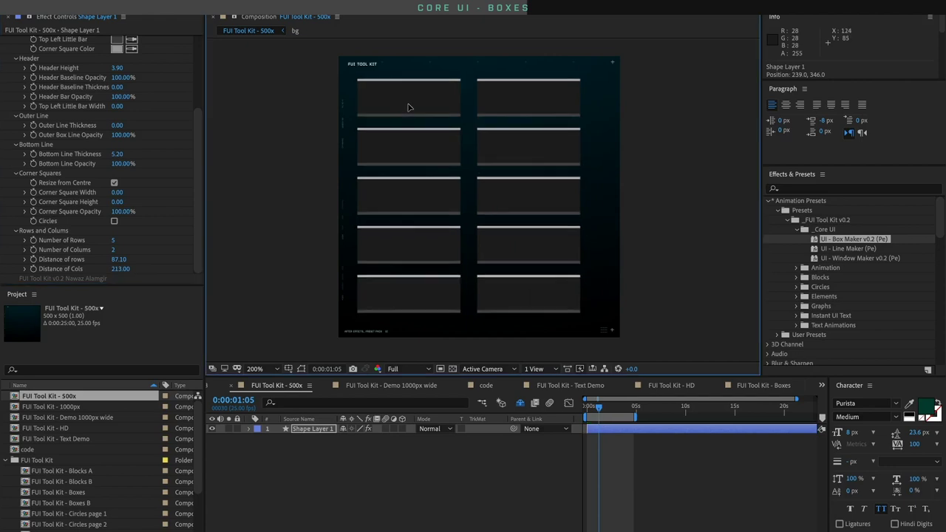
pyautogui.press('Up')
pyautogui.press('Up')
pyautogui.press('Up')
pyautogui.press('Up')
pyautogui.press('Up')
pyautogui.press('Up')
pyautogui.scroll(5, 133, 111)
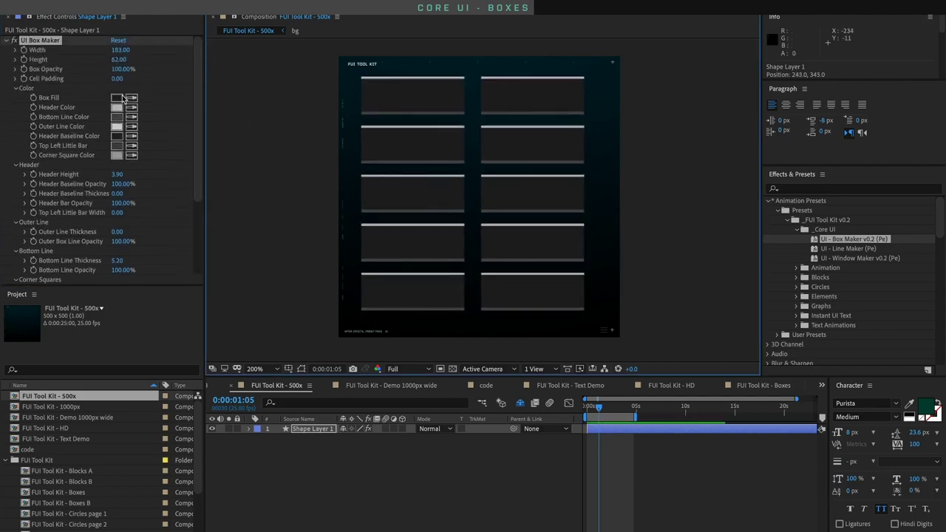
# Change the box fill colour to dark blue
pyautogui.click(118, 97)
pyautogui.write('C1C1C1')
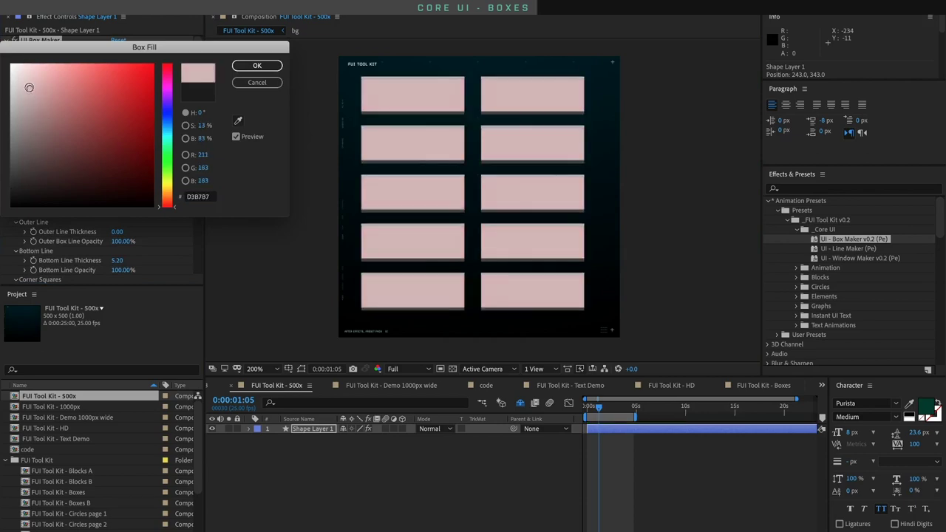
pyautogui.click(175, 127)
pyautogui.moveTo(157, 111); pyautogui.dragTo(156, 163)
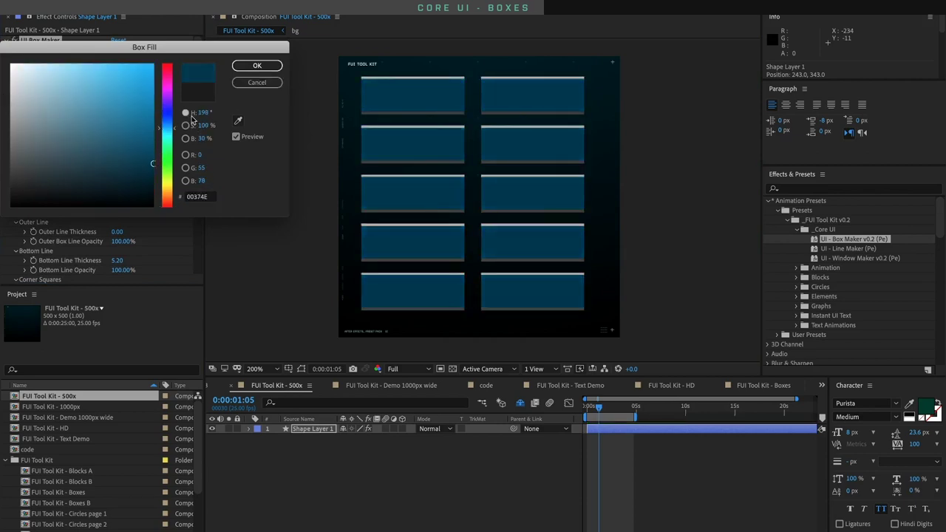
pyautogui.click(258, 67)
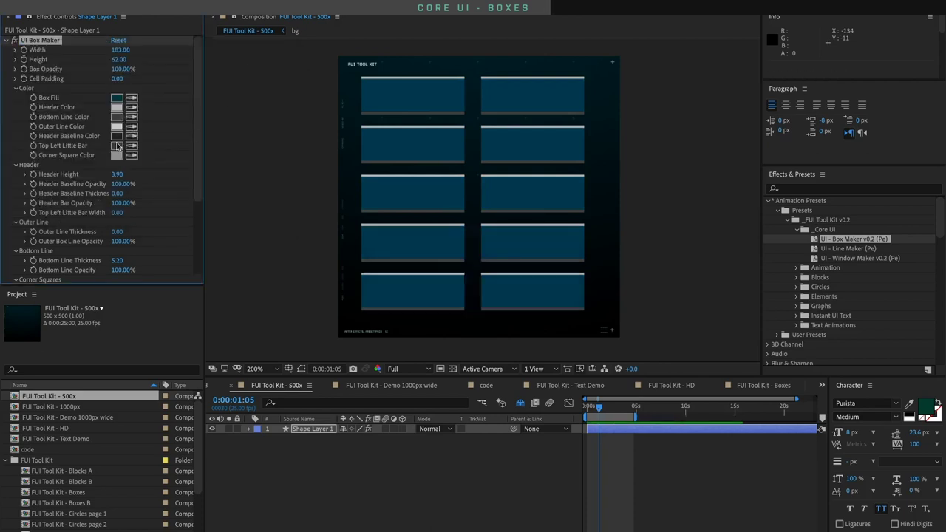
# Set the Bottom Line Color to fully saturated cyan 00D8FF
pyautogui.click(117, 117)
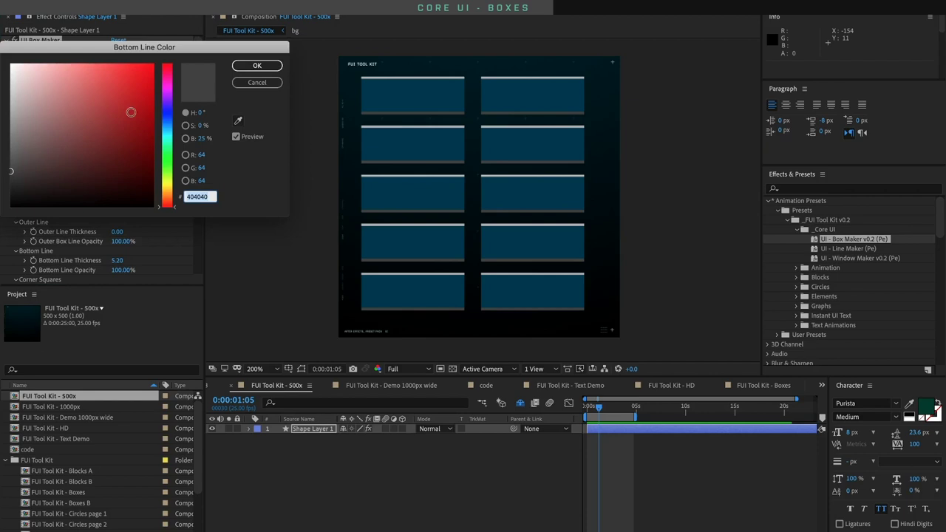
pyautogui.click(166, 130)
pyautogui.click(143, 65)
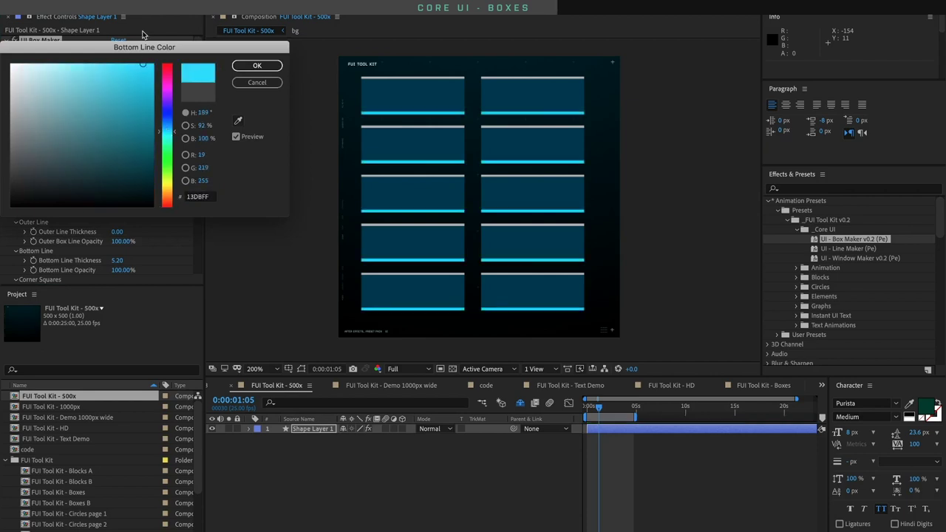
pyautogui.click(152, 65)
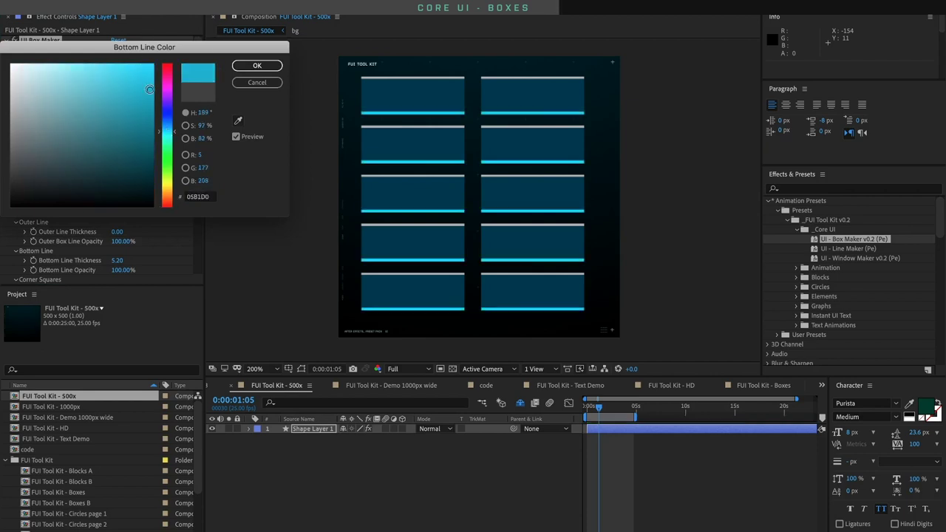
pyautogui.click(256, 67)
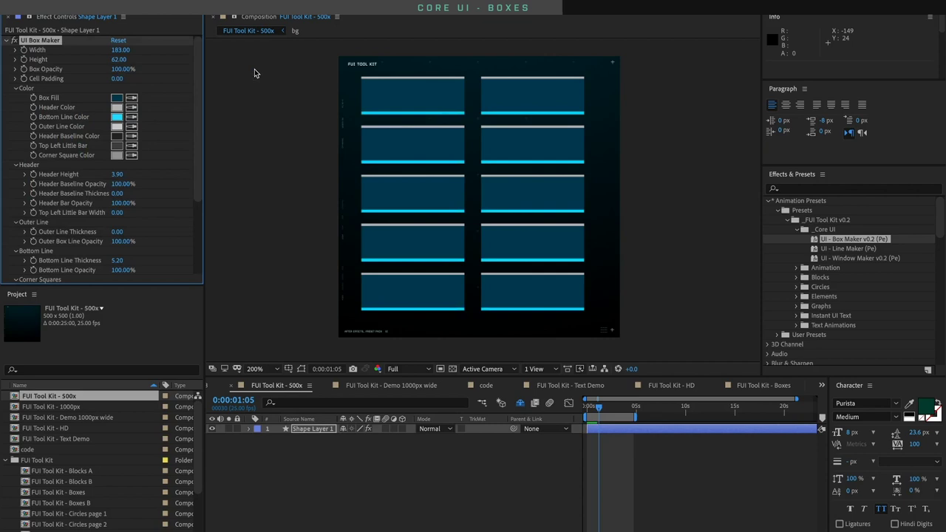
pyautogui.click(131, 108)
# Eyedrop the cyan into Header Color and set Header Height and Bottom Line Thickness to 4
pyautogui.click(117, 117)
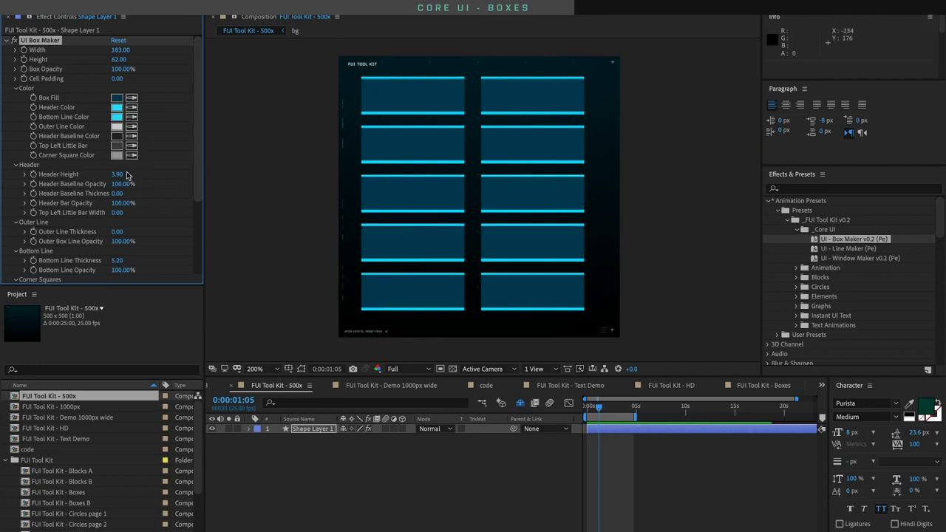
pyautogui.click(121, 174)
pyautogui.write('4')
pyautogui.press('Return')
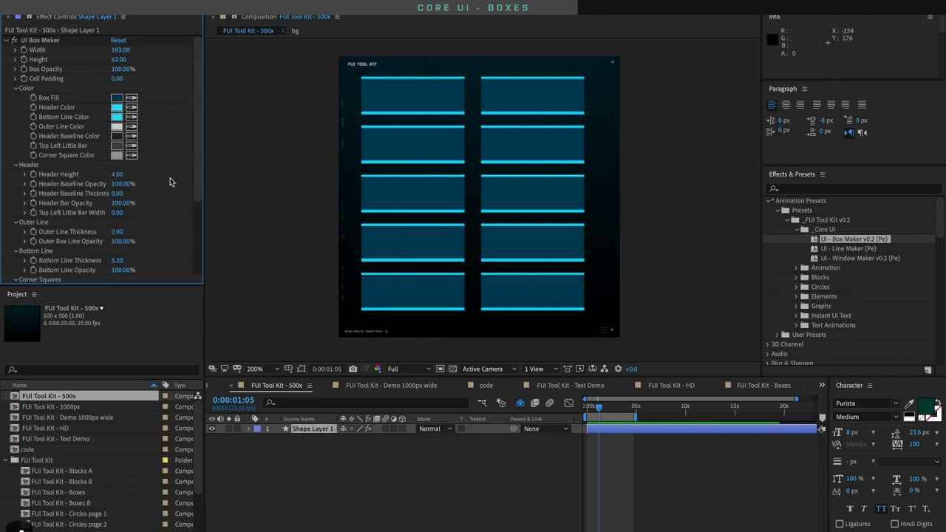
pyautogui.click(120, 261)
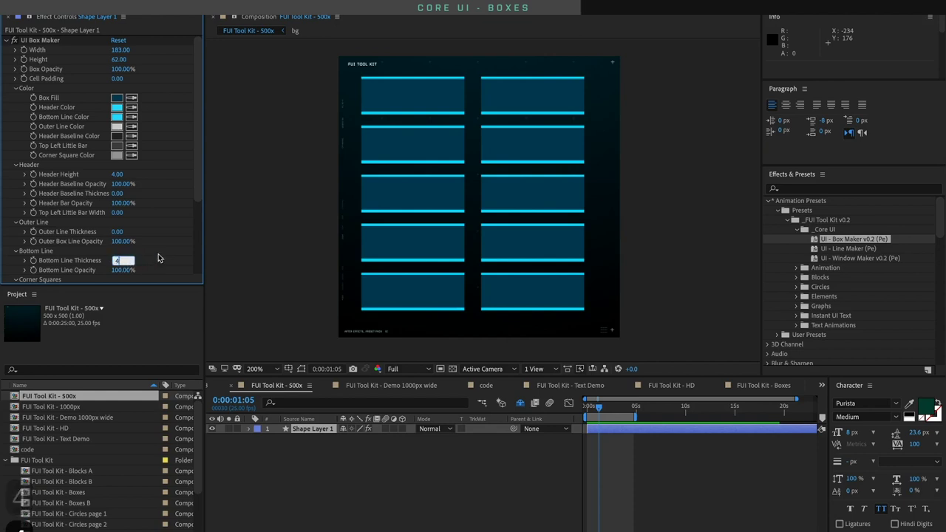
pyautogui.write('4')
pyautogui.press('Return')
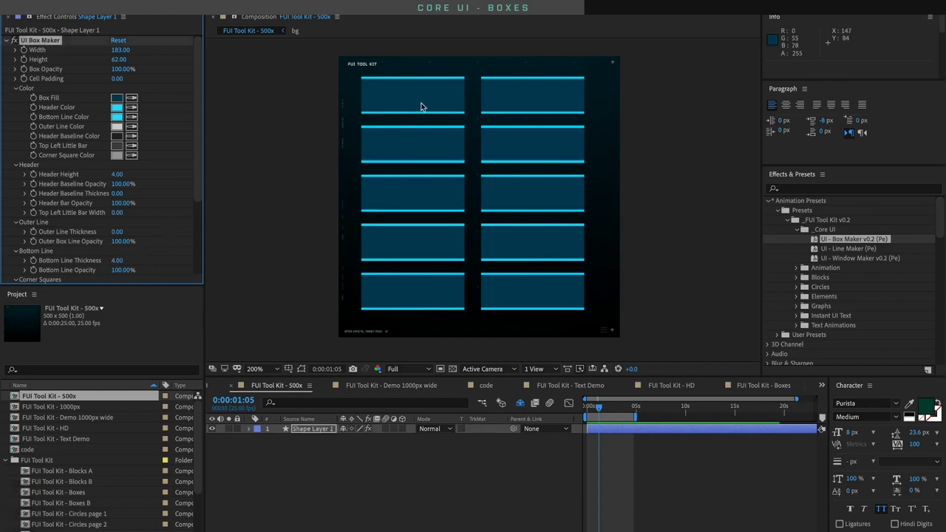
# Nudge the box grid slightly right and scrub Cell Padding to 21.60
pyautogui.moveTo(423, 106); pyautogui.dragTo(427, 105)
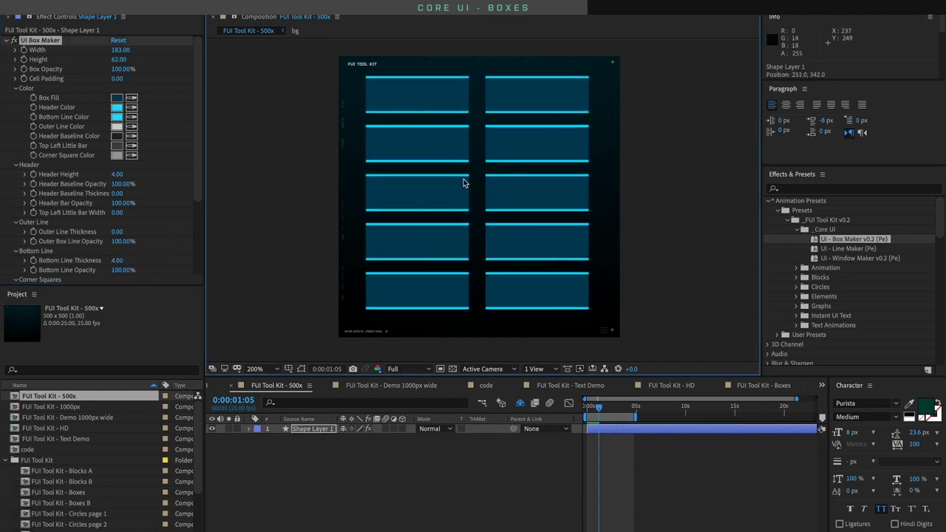
pyautogui.moveTo(431, 100); pyautogui.dragTo(436, 98)
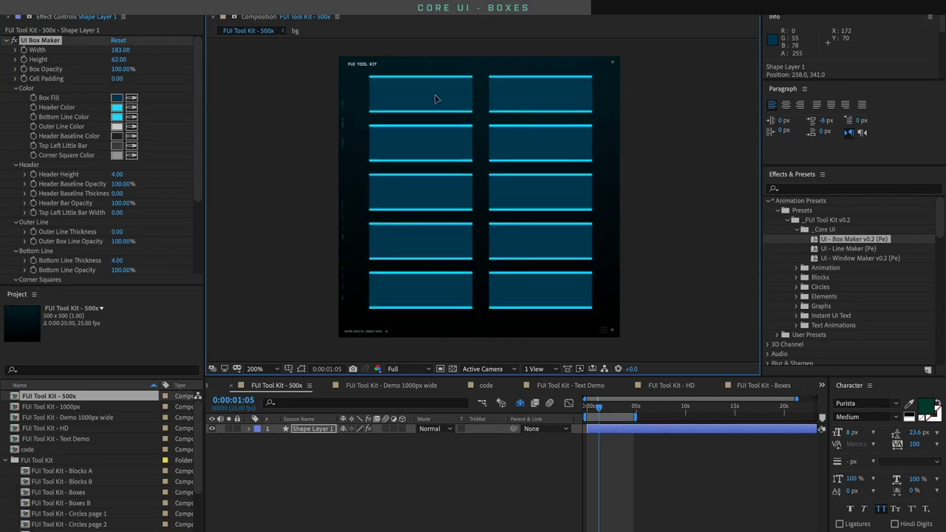
pyautogui.moveTo(119, 76); pyautogui.dragTo(130, 68)
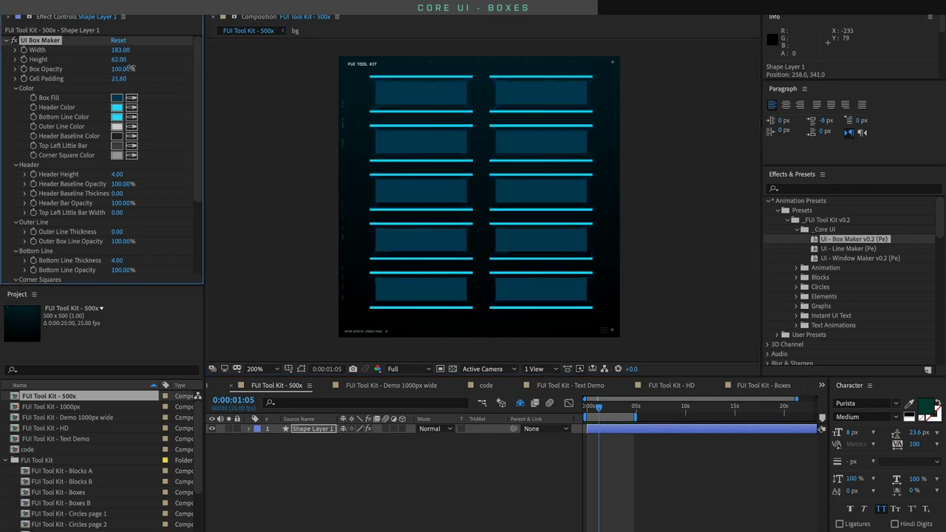
# Set Outer Line Thickness to 4 and Bottom Line Thickness to 0
pyautogui.click(117, 232)
pyautogui.write('4')
pyautogui.press('Return')
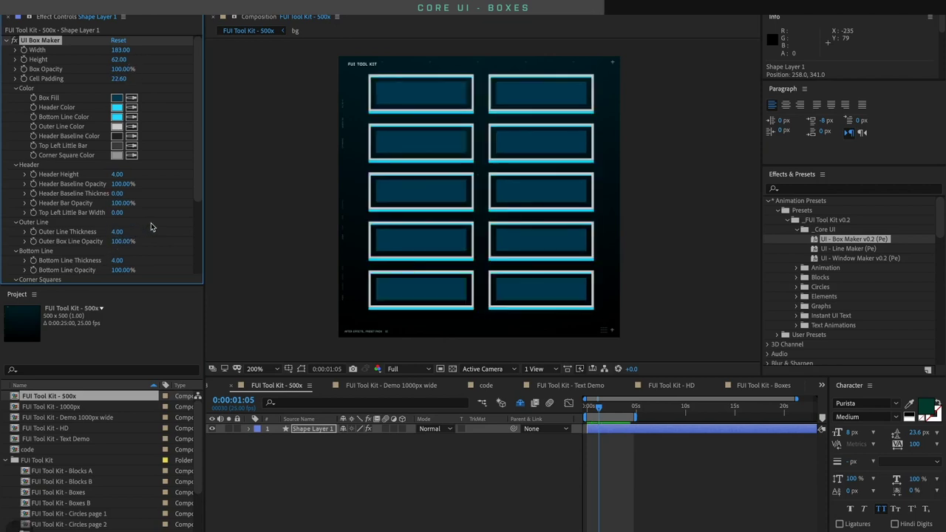
pyautogui.click(117, 260)
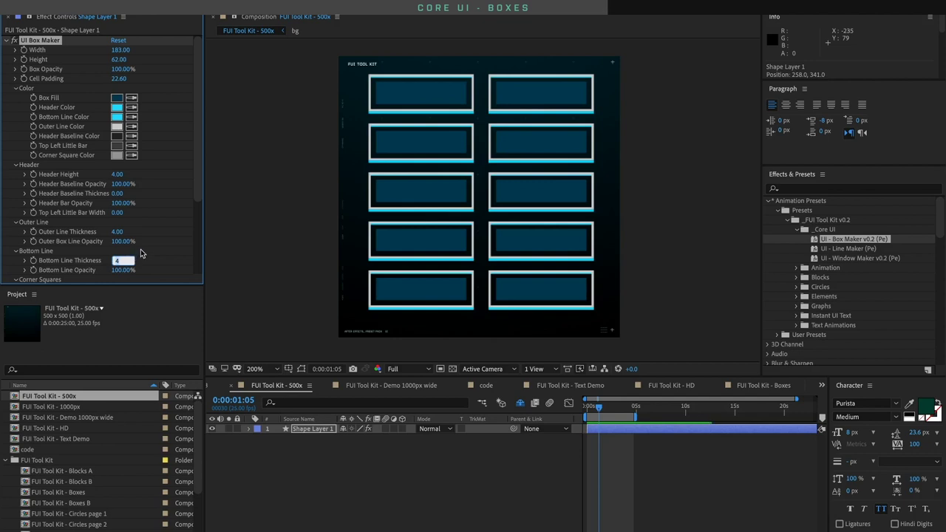
pyautogui.write('0')
pyautogui.press('Return')
# Undo an accidental zero outline, set Header Height to 0 and Outer Line Thickness to 2
pyautogui.click(117, 231)
pyautogui.write('0')
pyautogui.press('Return')
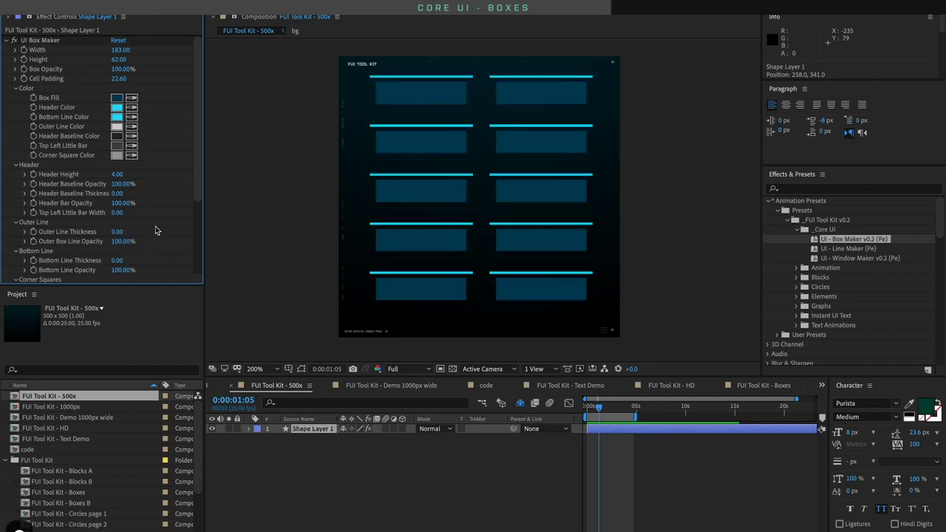
pyautogui.hotkey('ctrl', 'z')
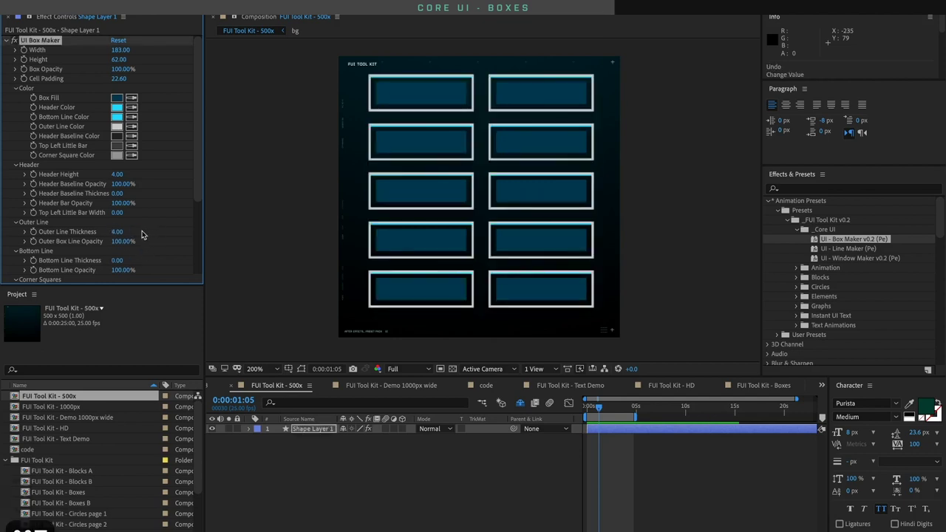
pyautogui.click(118, 174)
pyautogui.write('0')
pyautogui.press('Return')
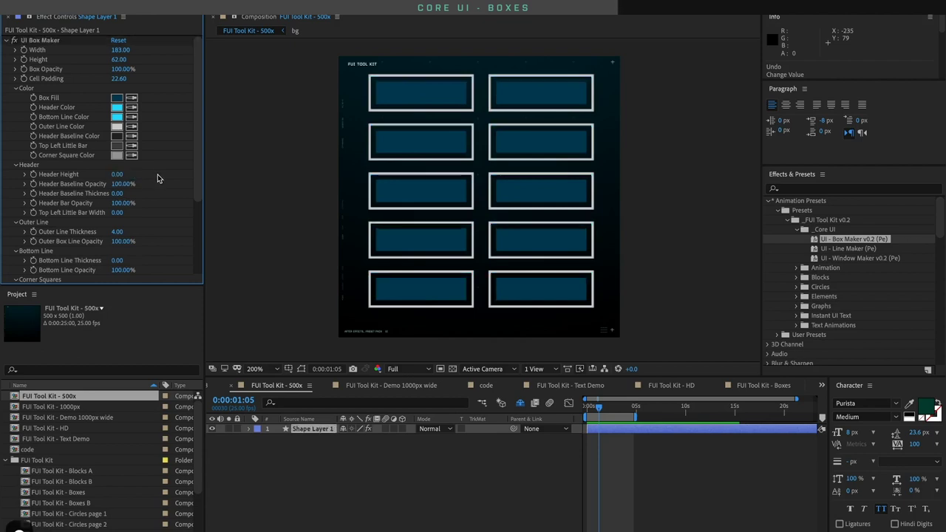
pyautogui.click(118, 231)
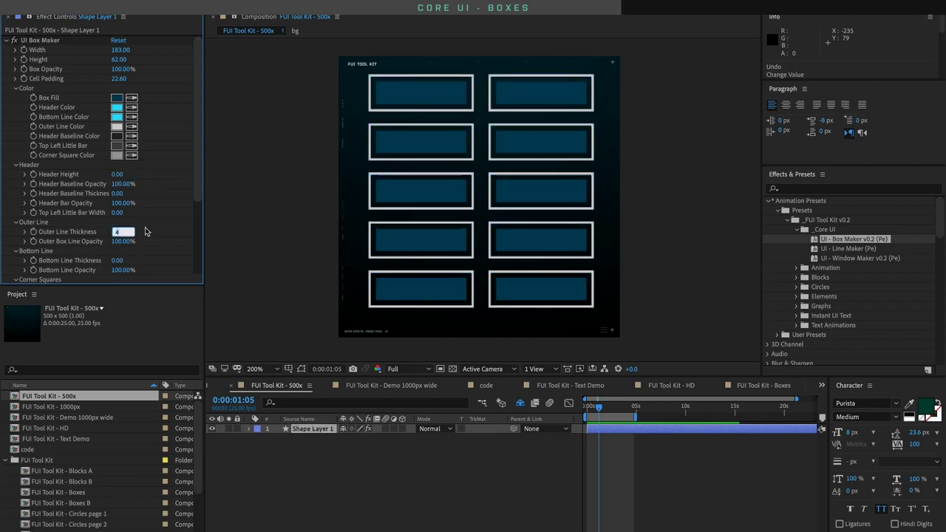
pyautogui.write('2')
pyautogui.press('Return')
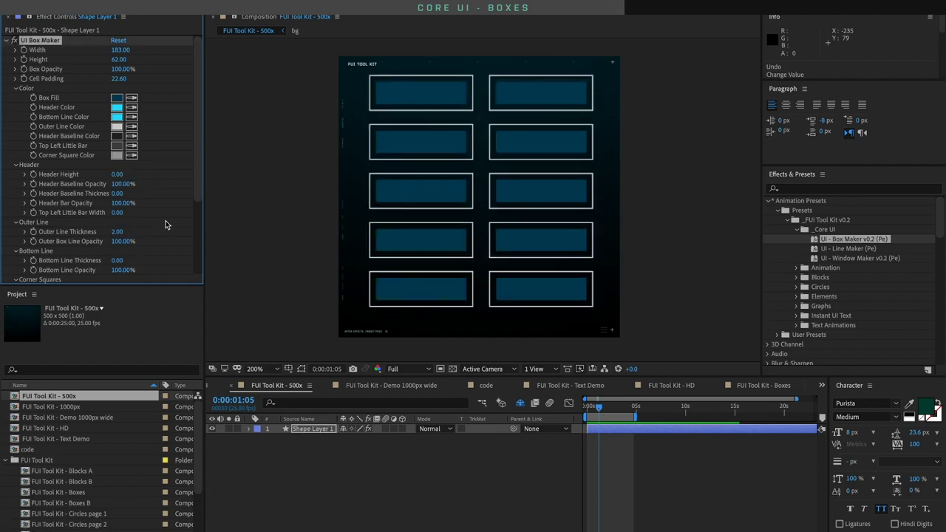
# Change the Box Fill colour to red
pyautogui.click(116, 99)
pyautogui.moveTo(169, 128); pyautogui.dragTo(168, 63)
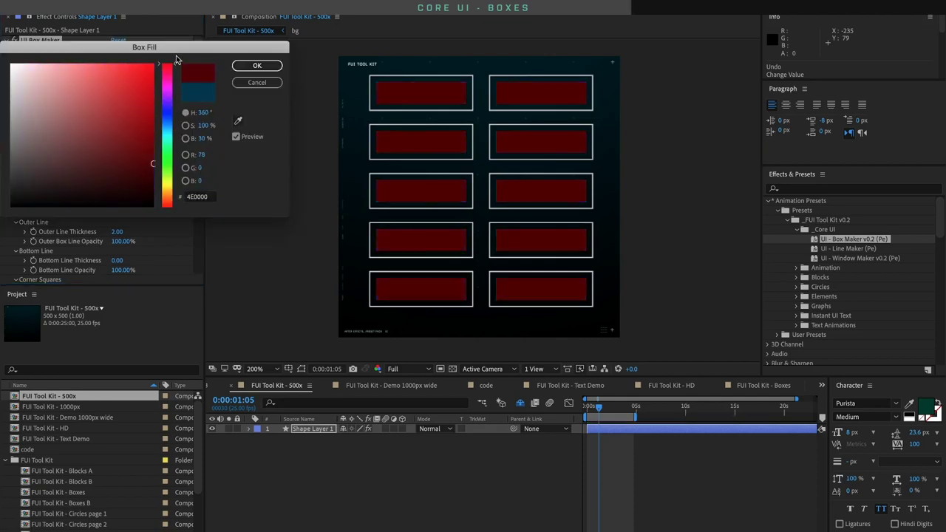
pyautogui.moveTo(138, 138)
pyautogui.mouseDown()
pyautogui.moveTo(177, 115)
pyautogui.moveTo(180, 129)
pyautogui.mouseUp()
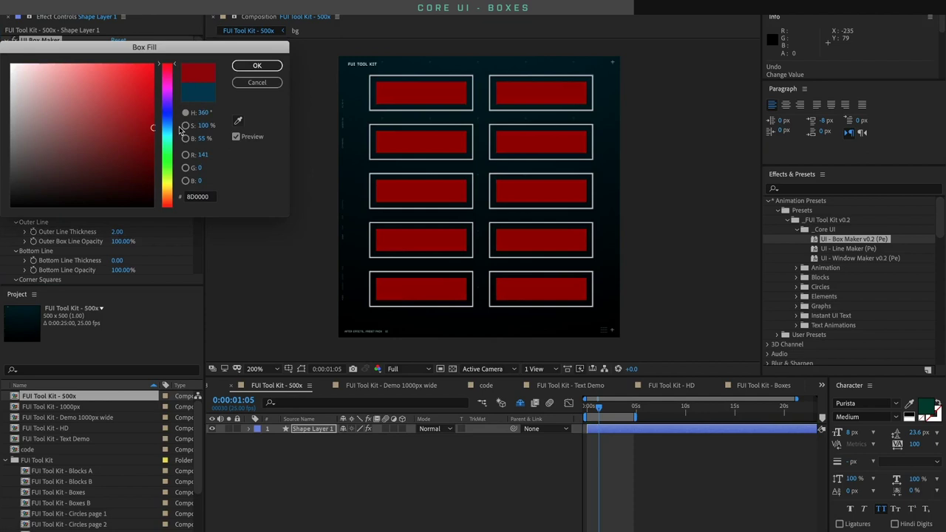
pyautogui.click(256, 67)
# Reduce Cell Padding to 11.80 and eyedrop a dark grey into Box Fill
pyautogui.moveTo(120, 79); pyautogui.dragTo(74, 83)
pyautogui.click(160, 73)
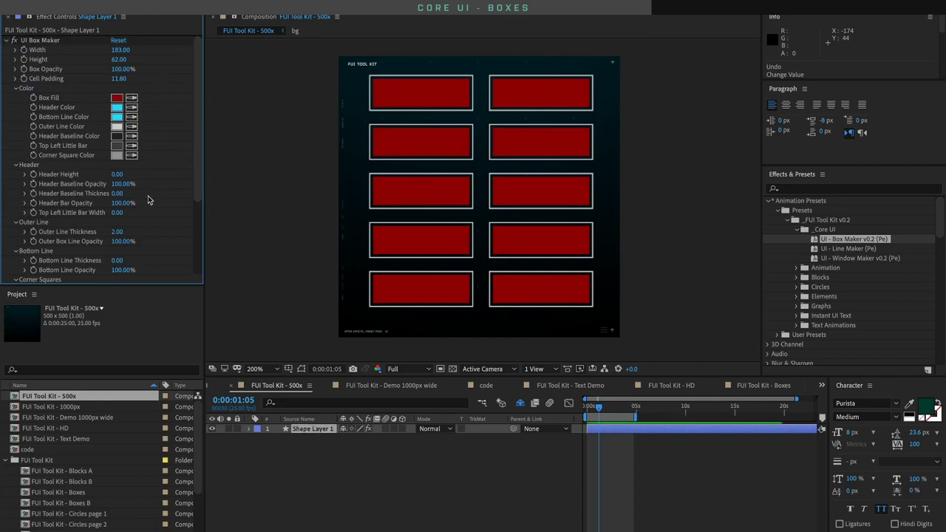
pyautogui.click(131, 97)
pyautogui.click(158, 42)
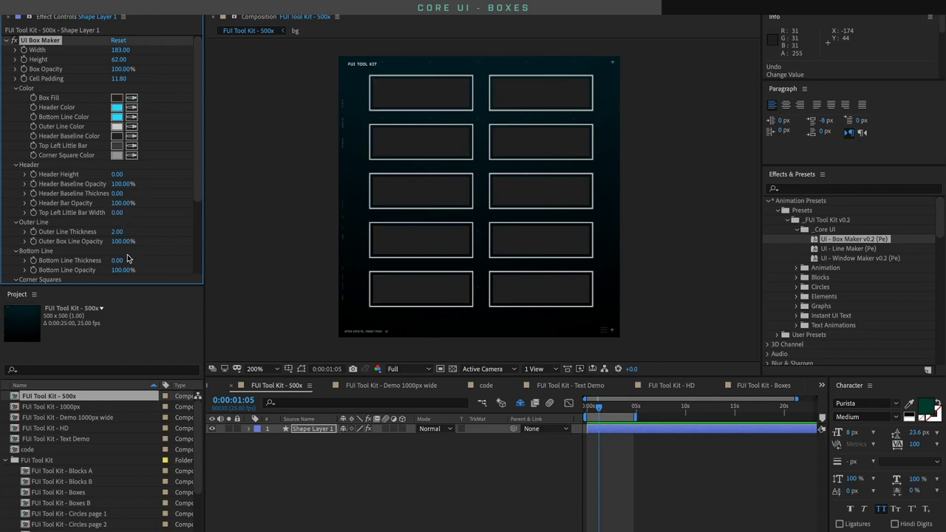
# Set Outer Line Thickness to 0.20 and Cell Padding to 0
pyautogui.click(128, 232)
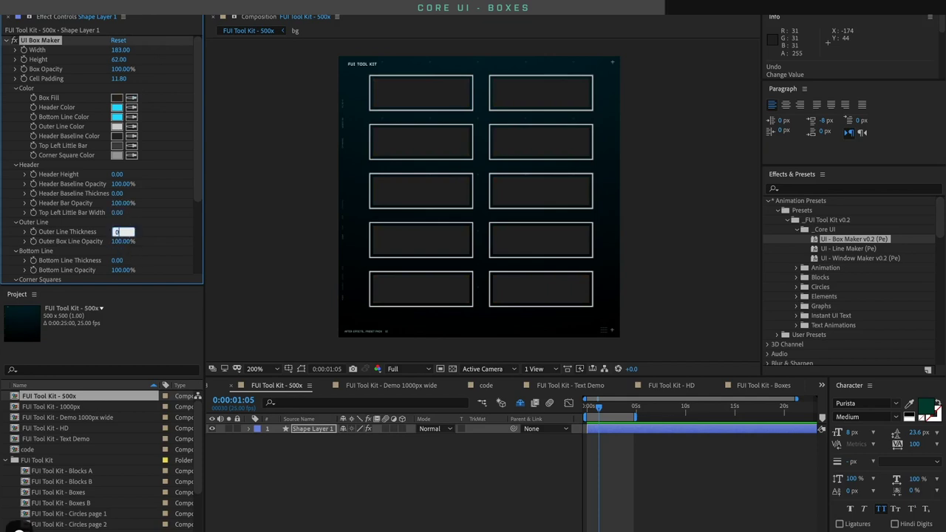
pyautogui.write('0.2')
pyautogui.press('Return')
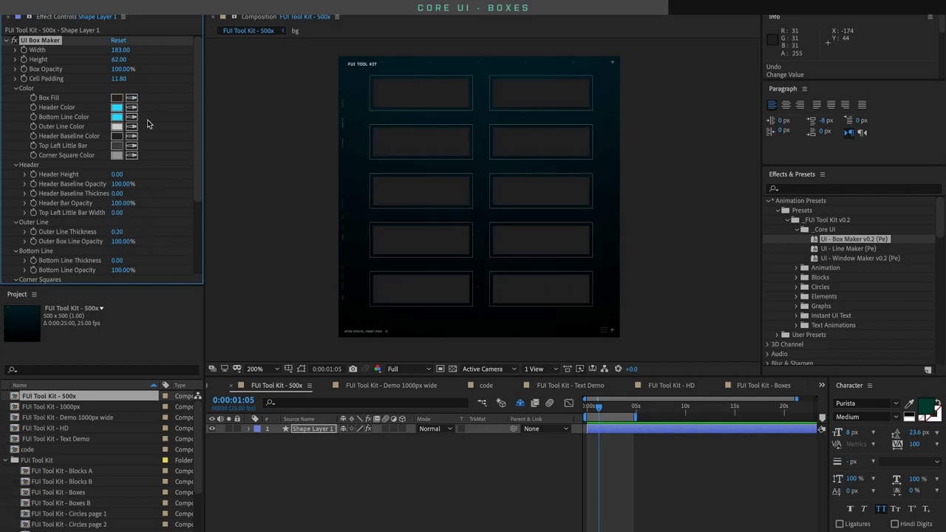
pyautogui.click(121, 79)
pyautogui.write('0')
pyautogui.press('Return')
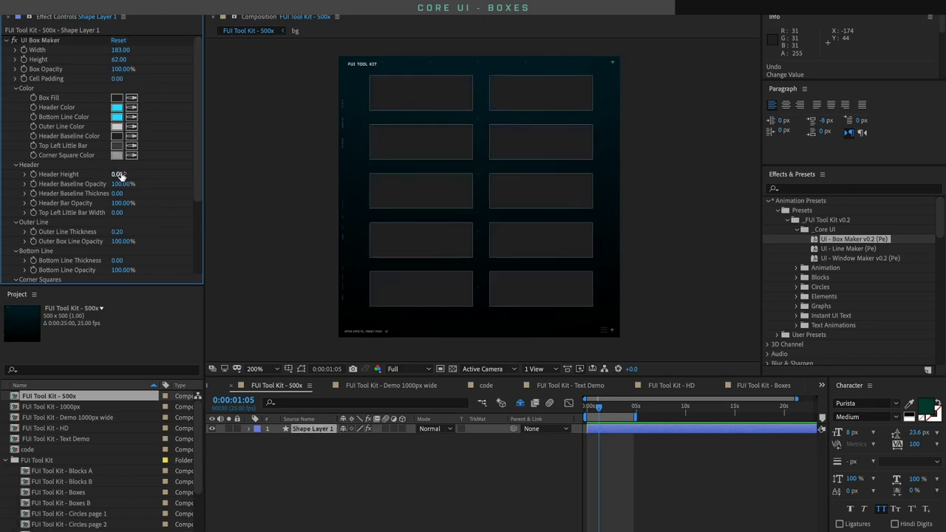
# Scrub Header Height to 19.40 and eyedrop black into Header Color
pyautogui.moveTo(119, 176); pyautogui.dragTo(198, 172)
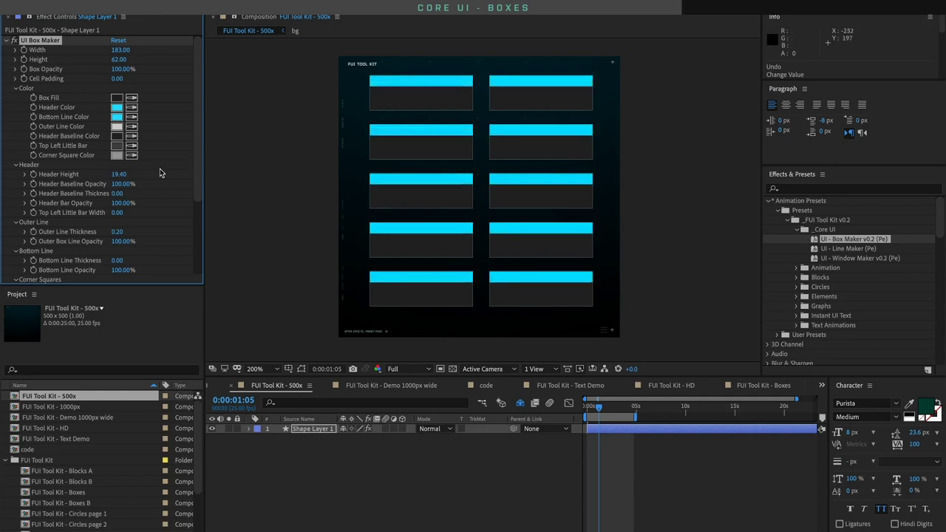
pyautogui.click(132, 107)
pyautogui.click(199, 115)
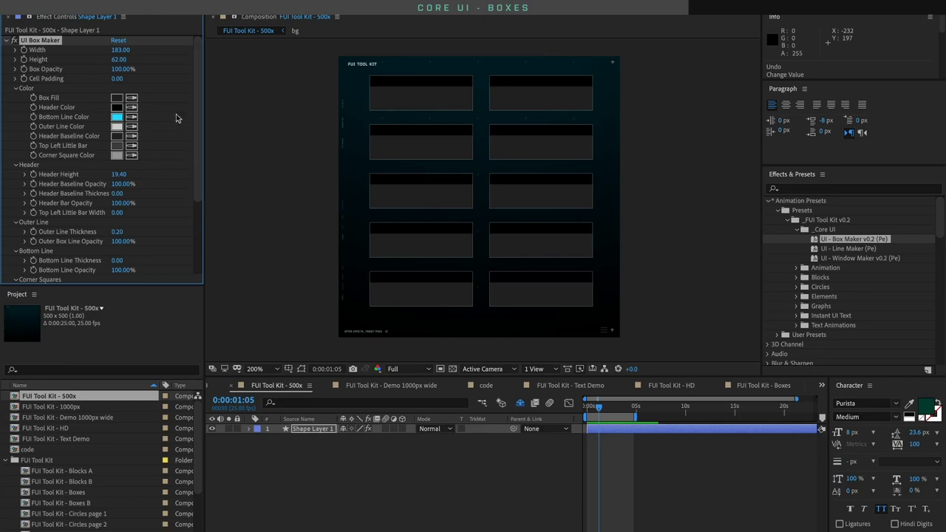
# Lighten the Header Color to dark grey
pyautogui.click(117, 107)
pyautogui.moveTo(32, 136); pyautogui.dragTo(6, 184)
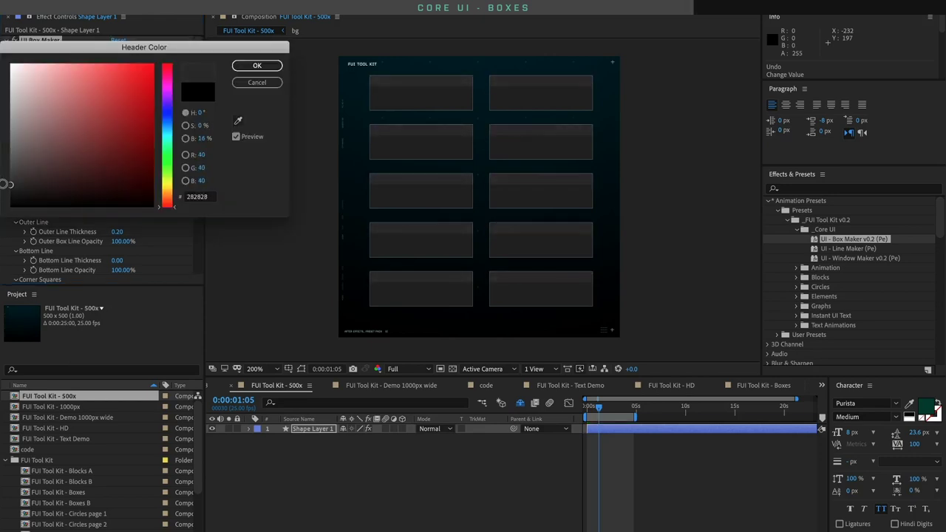
pyautogui.click(257, 65)
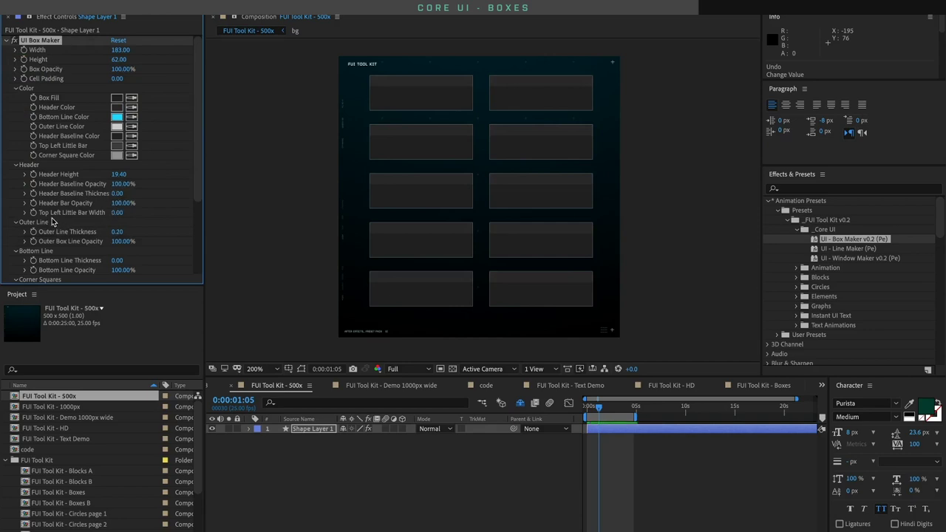
# Widen the Top Left Little Bar to 6.30 and colour it orange FF6600
pyautogui.moveTo(111, 213); pyautogui.dragTo(119, 213)
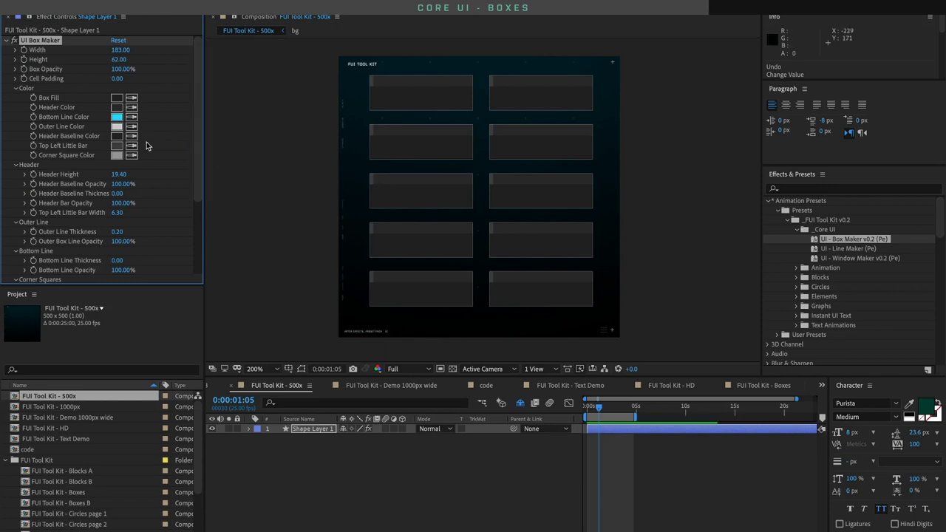
pyautogui.click(120, 147)
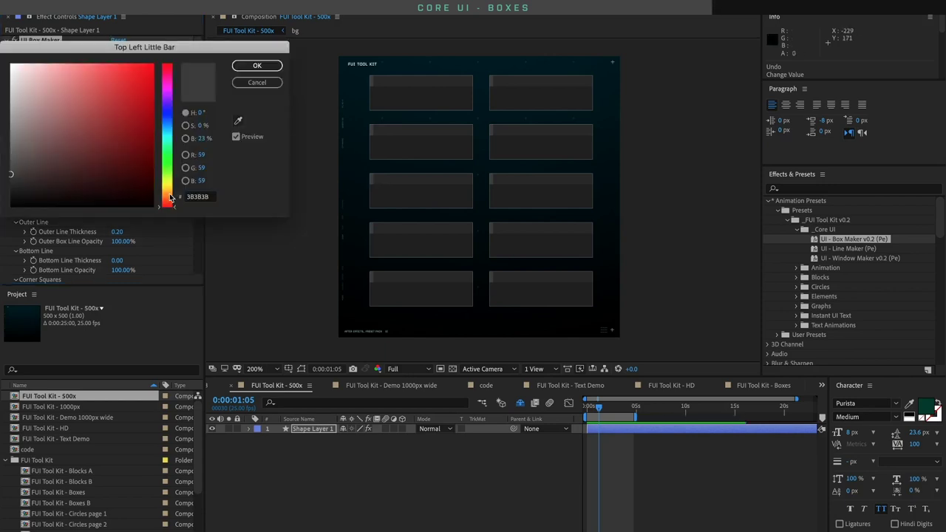
pyautogui.click(168, 197)
pyautogui.click(149, 79)
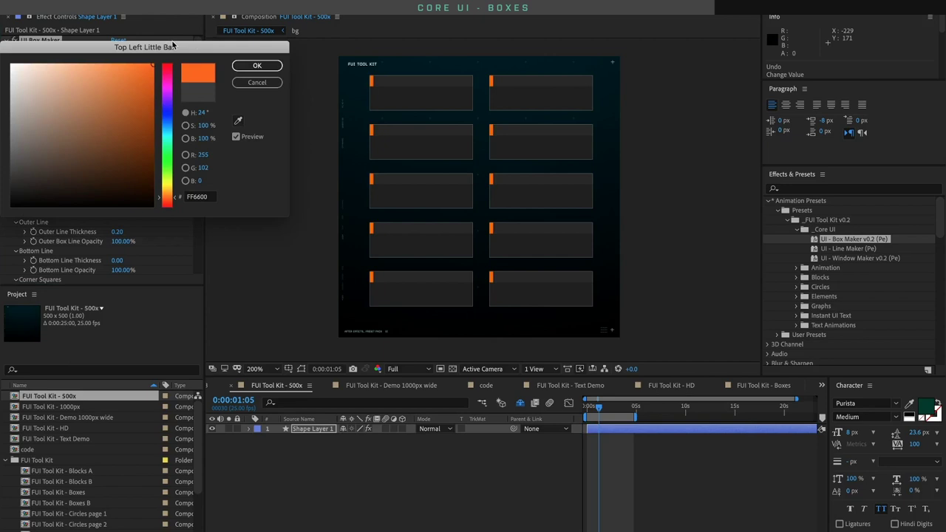
pyautogui.click(257, 65)
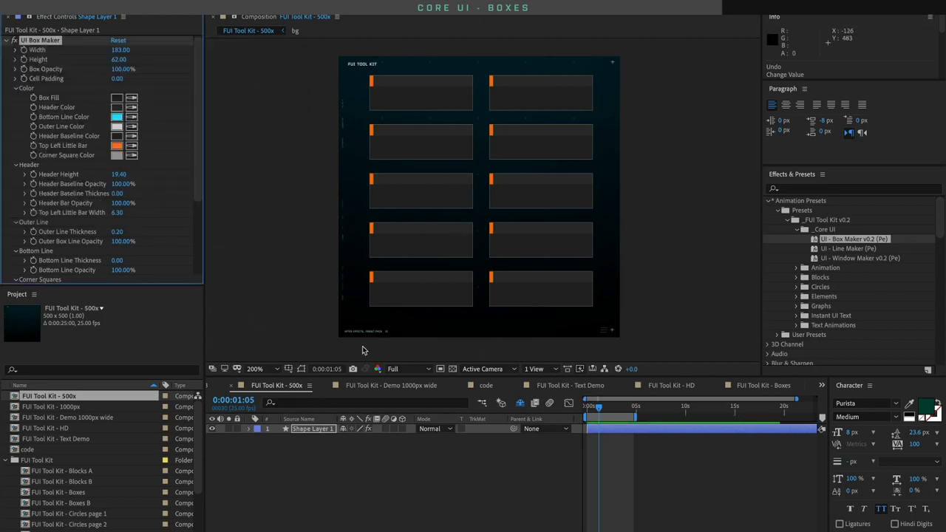
# Return the playhead to the start, set Header Height to 62 and Top Left Little Bar Width to 5.10
pyautogui.moveTo(604, 400); pyautogui.dragTo(587, 406)
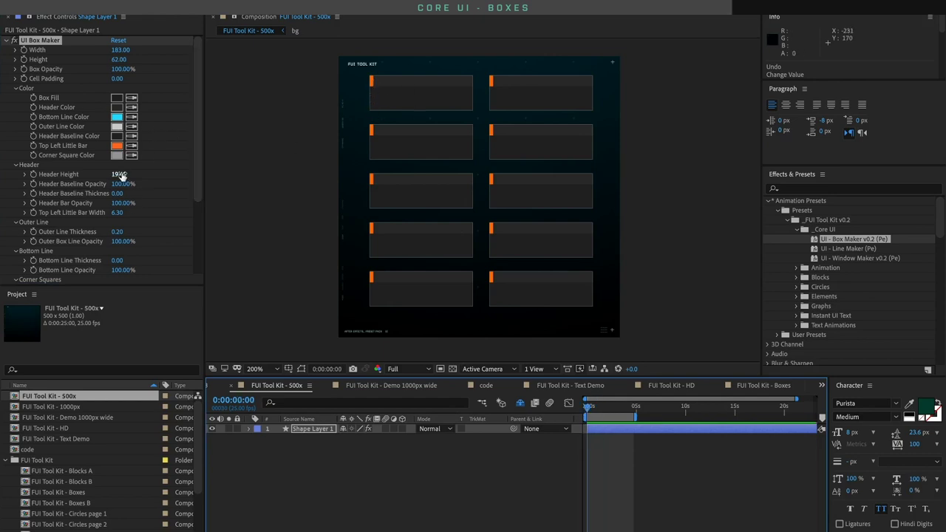
pyautogui.moveTo(119, 174); pyautogui.dragTo(155, 173)
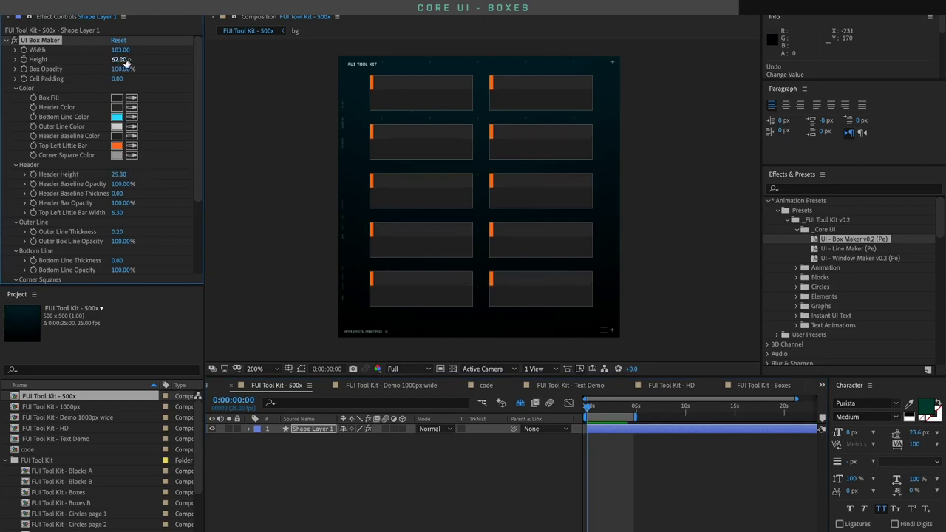
pyautogui.click(119, 176)
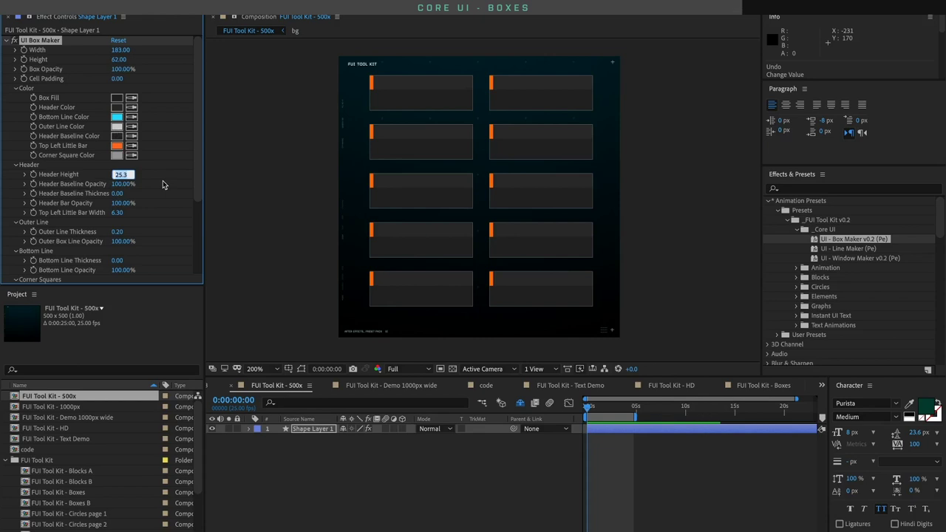
pyautogui.write('62')
pyautogui.press('Return')
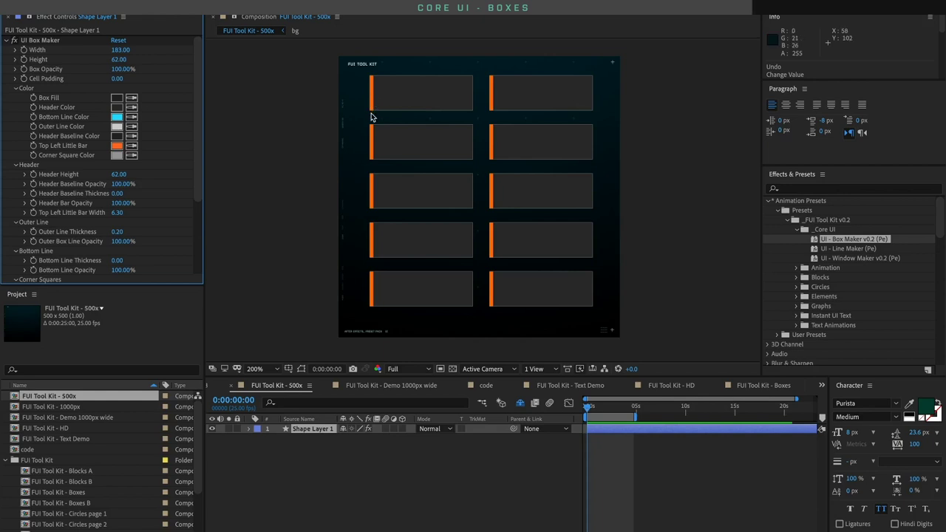
pyautogui.moveTo(118, 212)
pyautogui.mouseDown()
pyautogui.moveTo(190, 209)
pyautogui.moveTo(110, 212)
pyautogui.mouseUp()
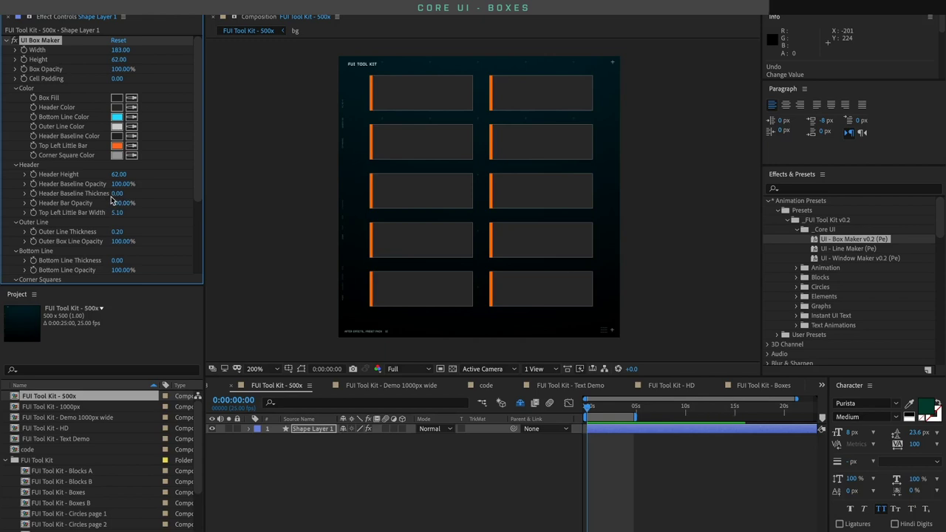
# Lower the Header Height to 6.00 and enlarge the cyan corner squares on the boxes
pyautogui.moveTo(117, 174); pyautogui.dragTo(98, 183)
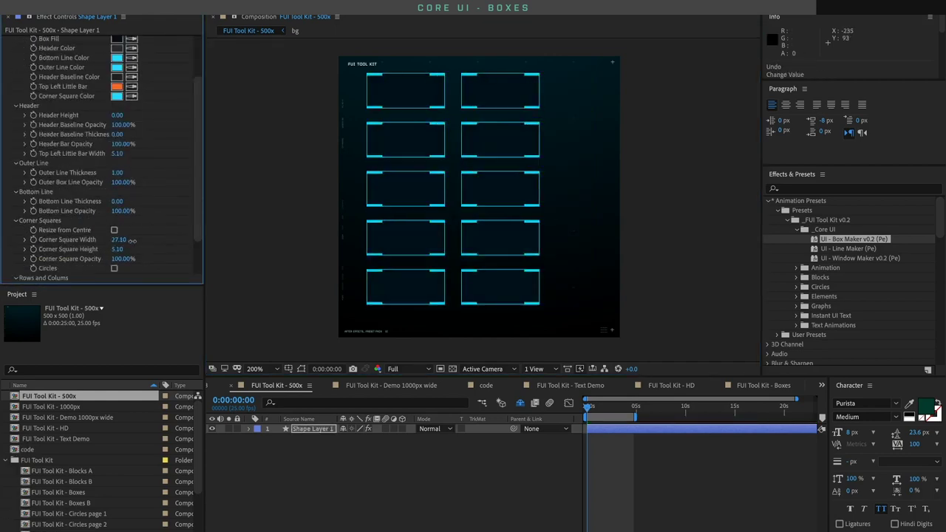
pyautogui.moveTo(111, 250); pyautogui.dragTo(135, 244)
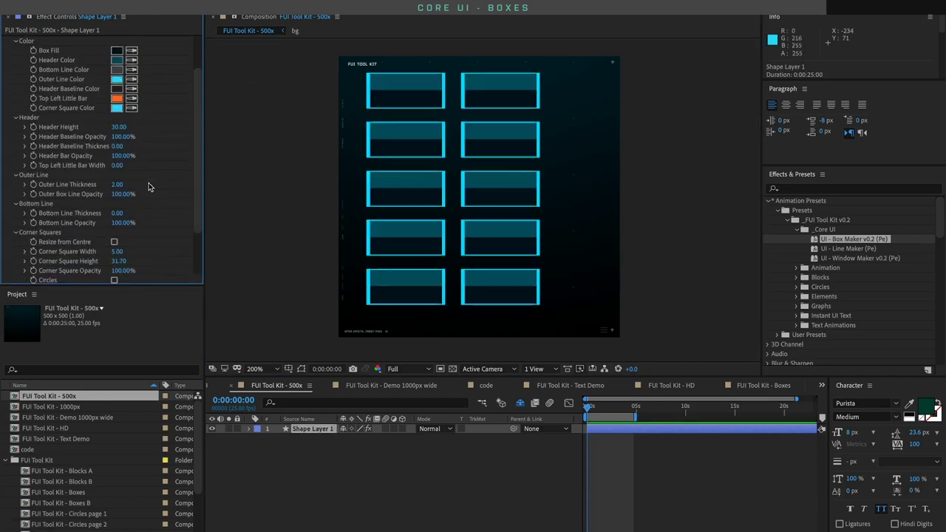
pyautogui.click(272, 397)
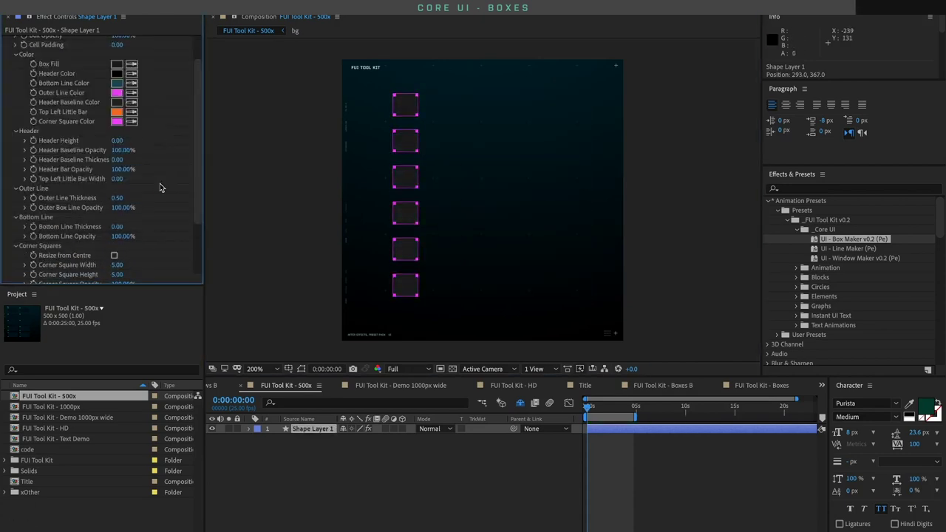
# Deselect the shape layer and bring the box outline and corner colour settings into view
pyautogui.click(318, 437)
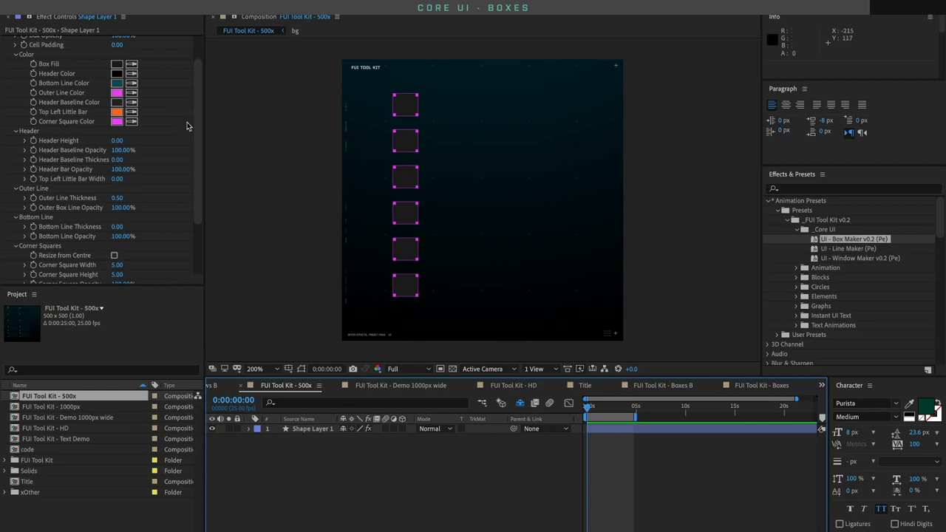
pyautogui.scroll(-5, 190, 148)
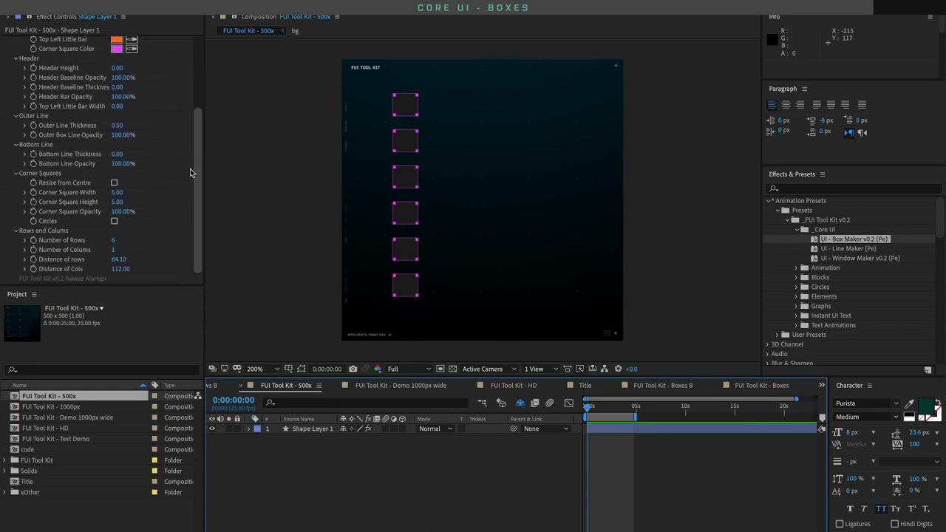
pyautogui.moveTo(196, 169); pyautogui.dragTo(195, 92)
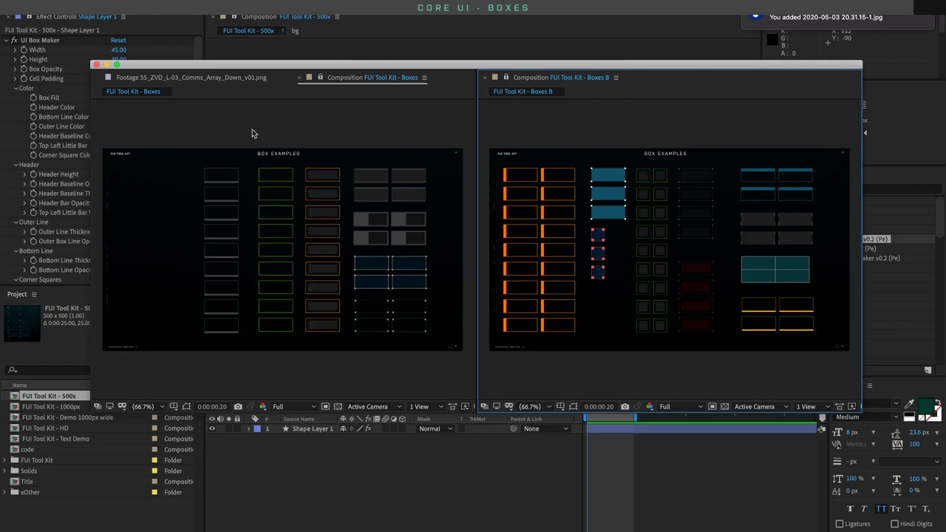
# Close the side-by-side example comps and move to frame 0:00:02:06
pyautogui.click(95, 66)
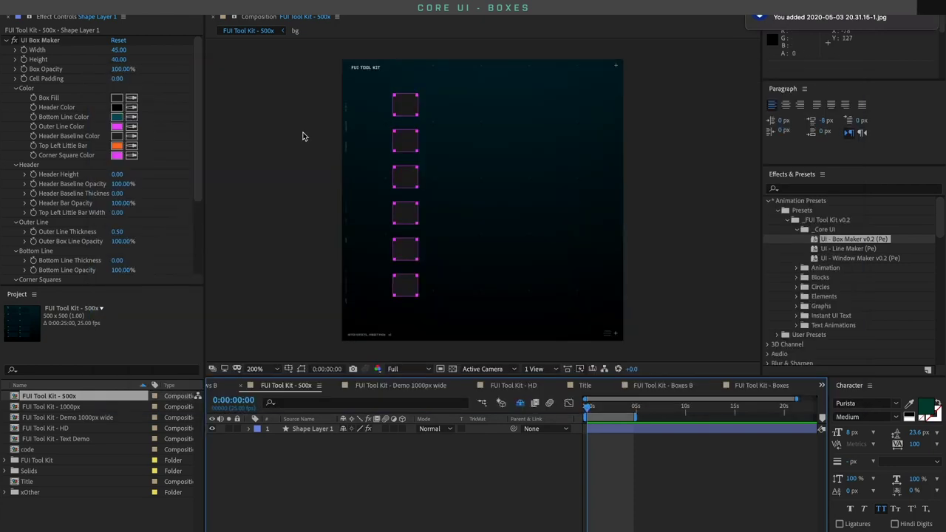
pyautogui.scroll(-5, 194, 157)
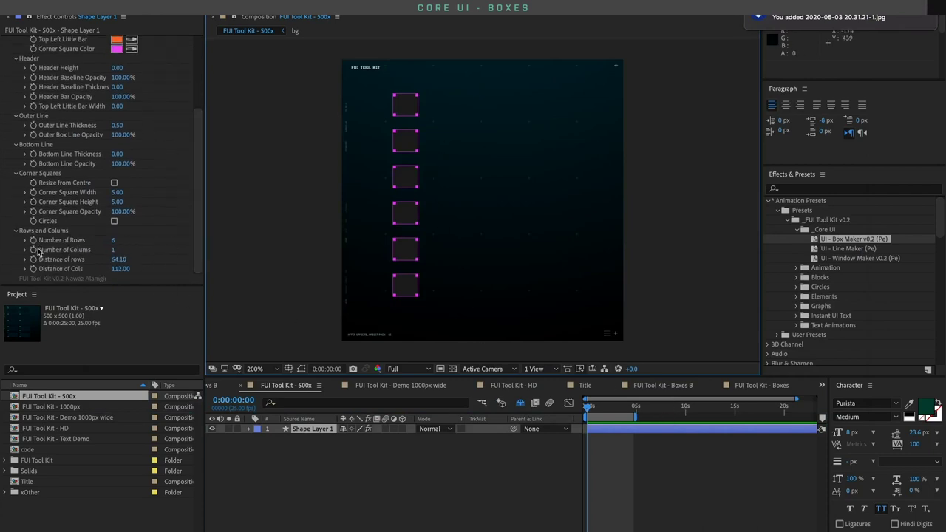
pyautogui.click(87, 267)
pyautogui.click(610, 411)
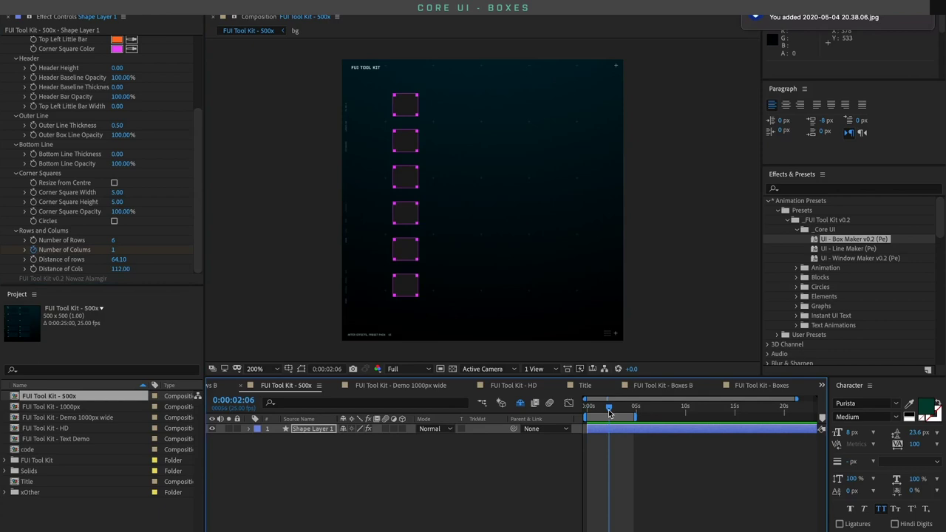
# Set Number of Columns to 4 and preview the grid animating in from the start
pyautogui.click(113, 253)
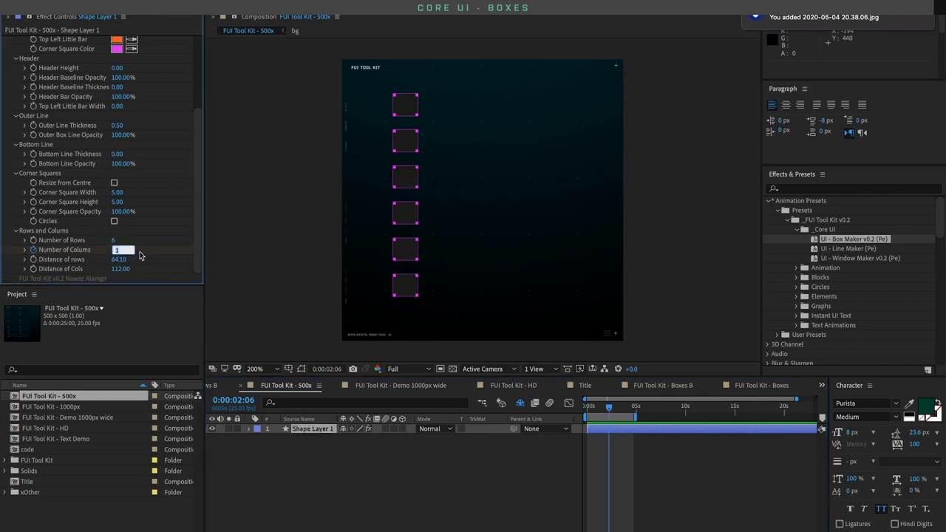
pyautogui.write('4')
pyautogui.press('Return')
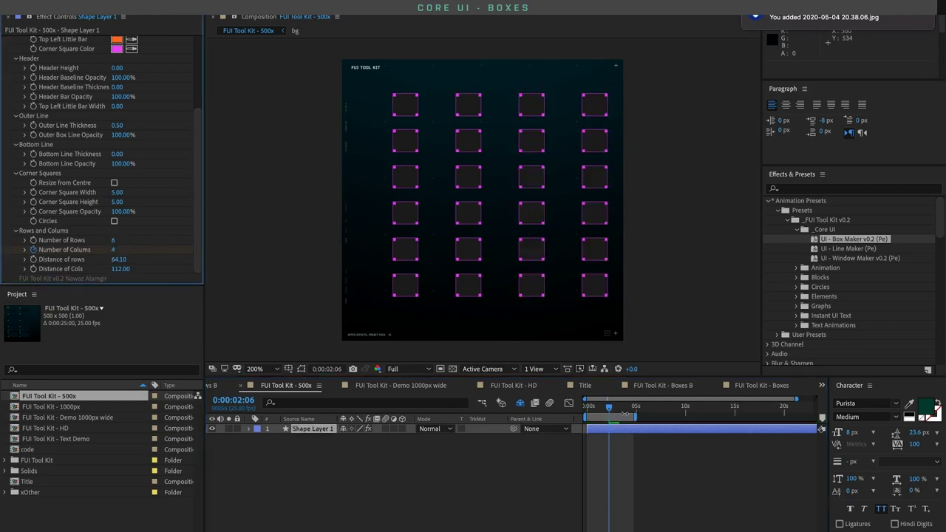
pyautogui.moveTo(610, 406); pyautogui.dragTo(571, 411)
pyautogui.press('space')
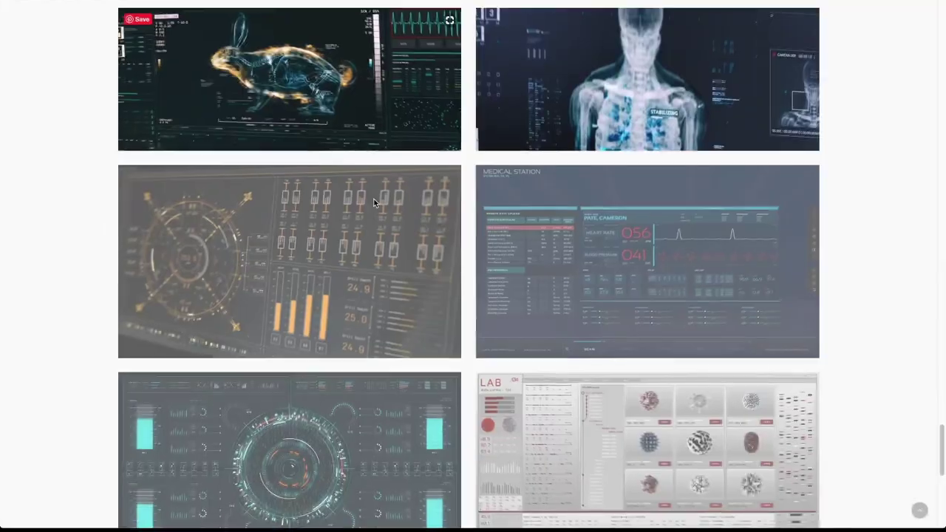
# Scroll the FUI Tool Kit homepage past the header and intro video to the feature screenshots
pyautogui.scroll(-5, 374, 199)
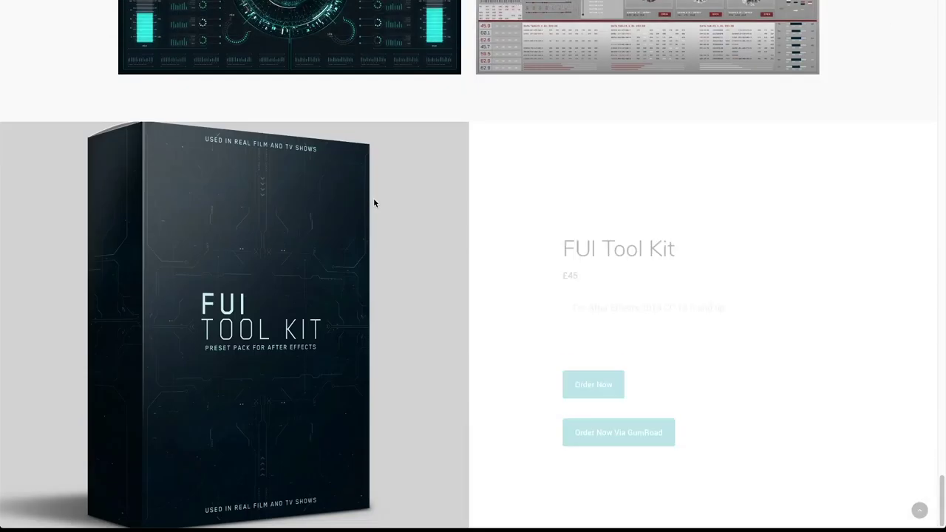
pyautogui.scroll(15, 374, 203)
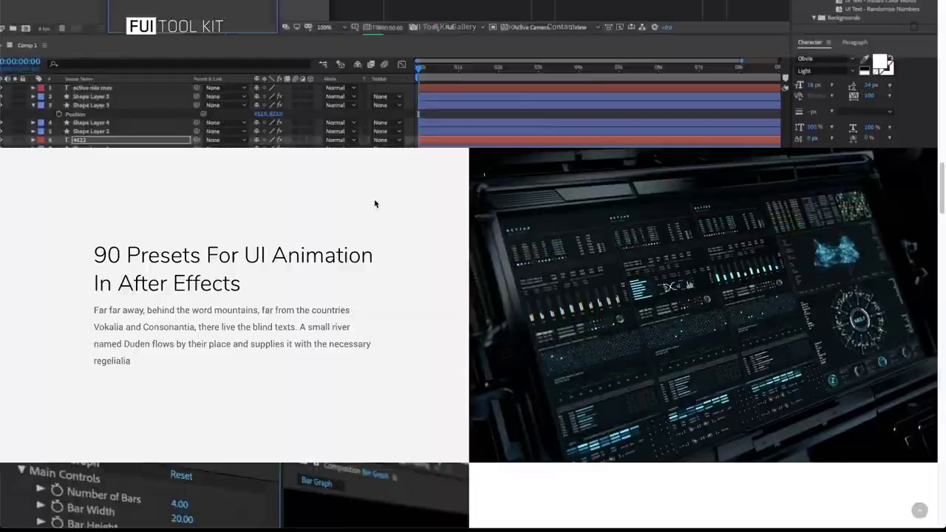
pyautogui.scroll(12, 374, 203)
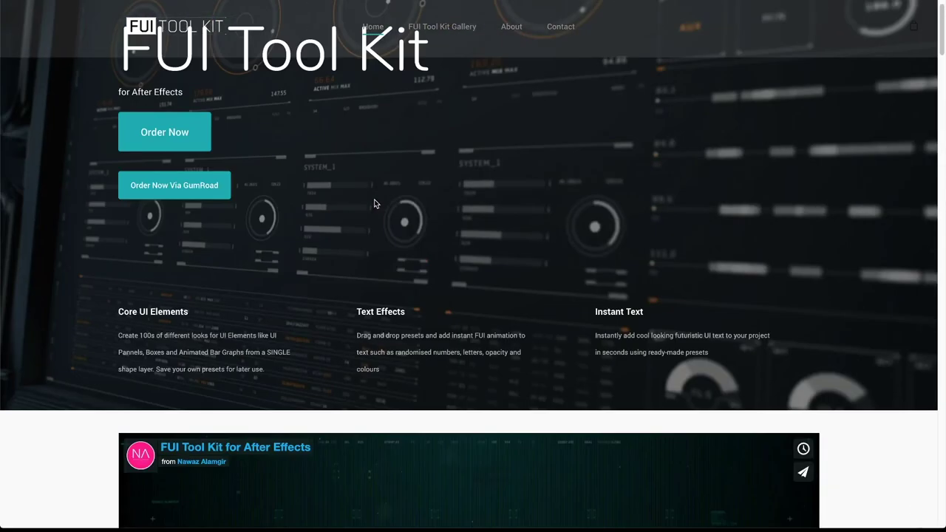
pyautogui.scroll(-1, 374, 204)
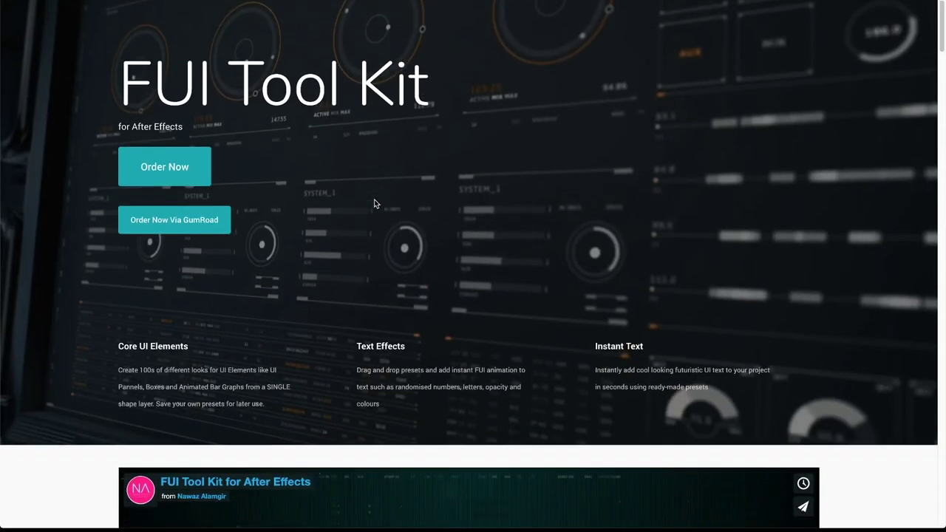
pyautogui.scroll(1, 374, 203)
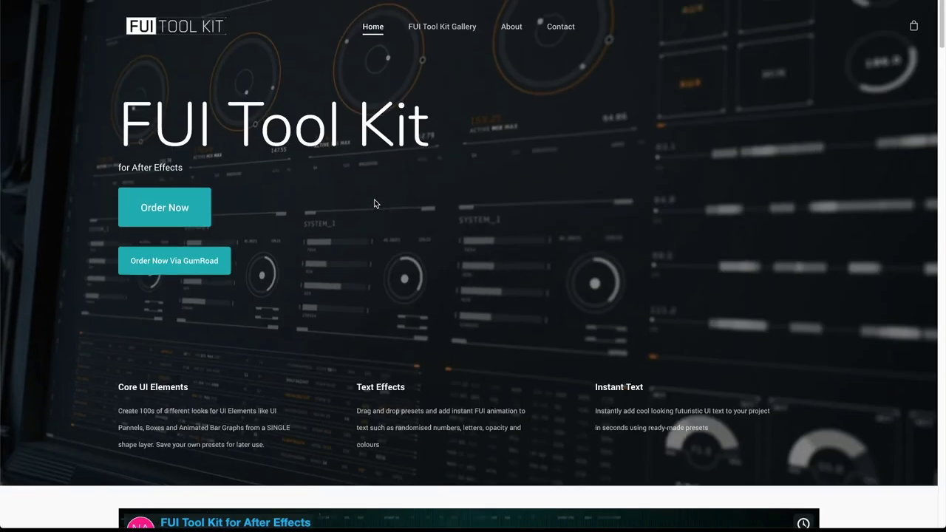
pyautogui.scroll(-1, 374, 203)
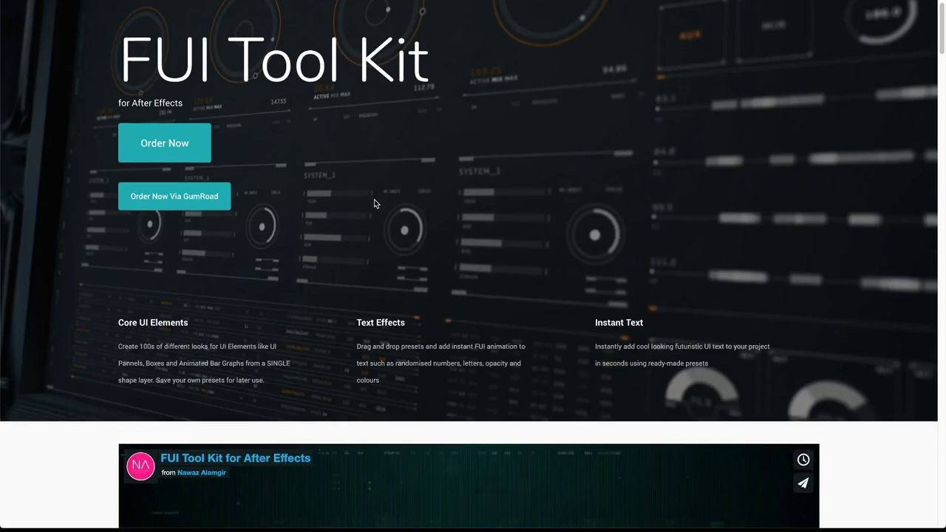
pyautogui.scroll(-3, 375, 203)
pyautogui.scroll(-5, 374, 204)
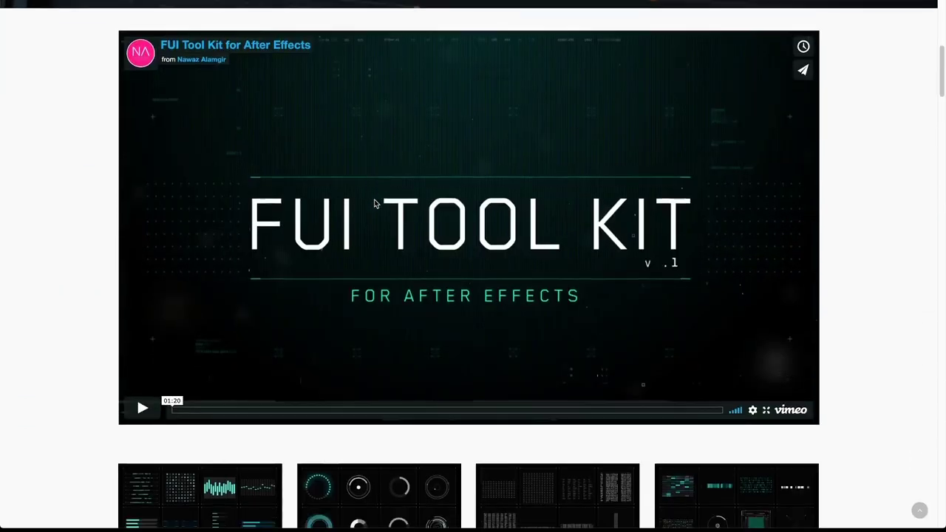
pyautogui.scroll(-9, 374, 203)
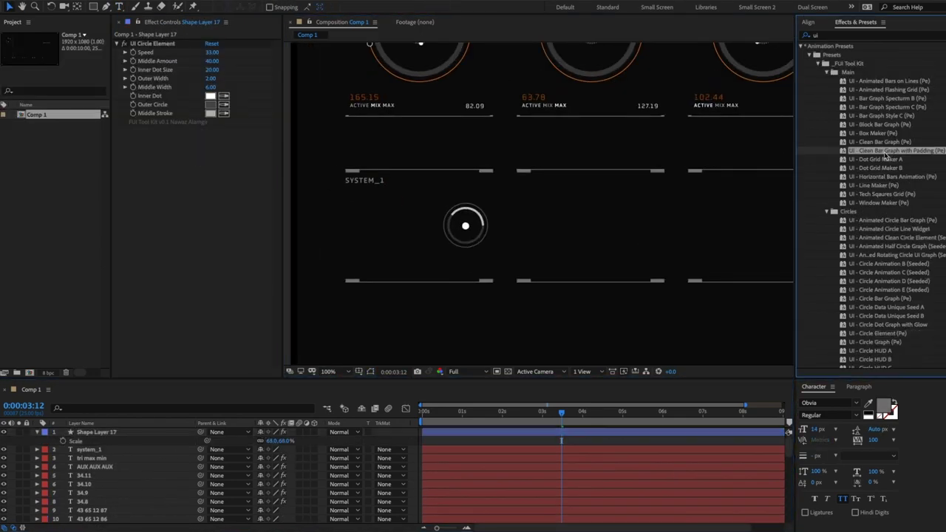
# Apply the UI - Clean Bar Graph with Padding (Pe) preset to Comp 1
pyautogui.doubleClick(885, 151)
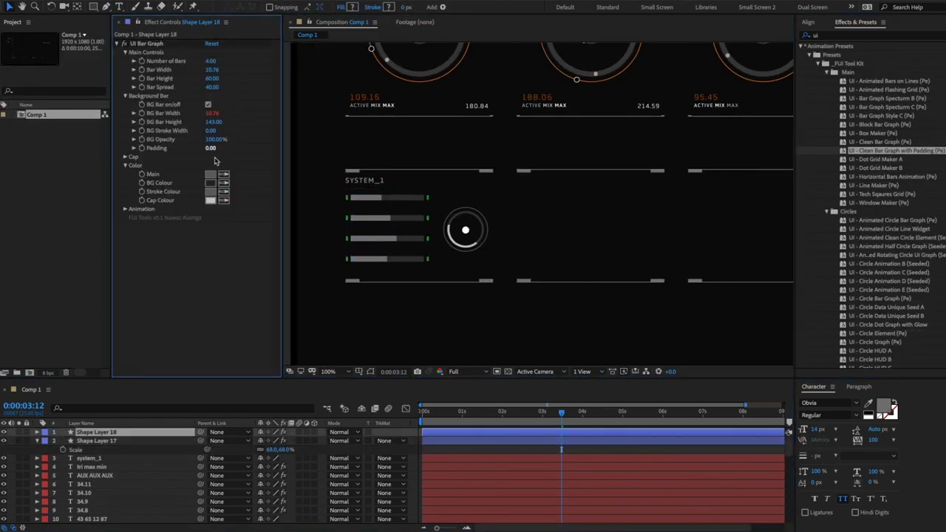